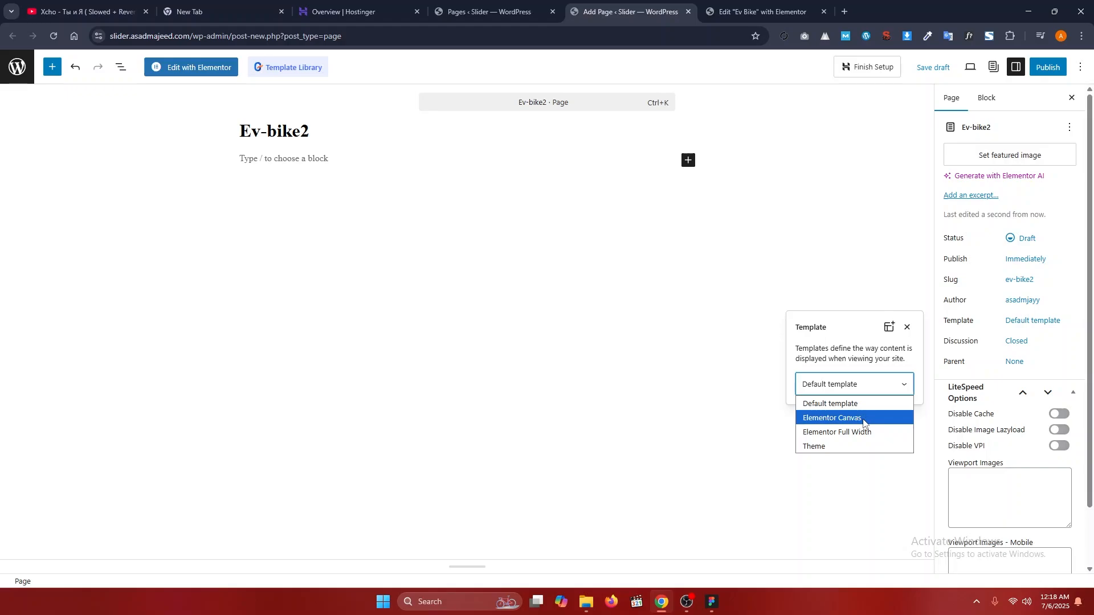
# - Assign the Elementor Canvas template to the Ev-bike2 page and publish the page
pyautogui.click(863, 420)
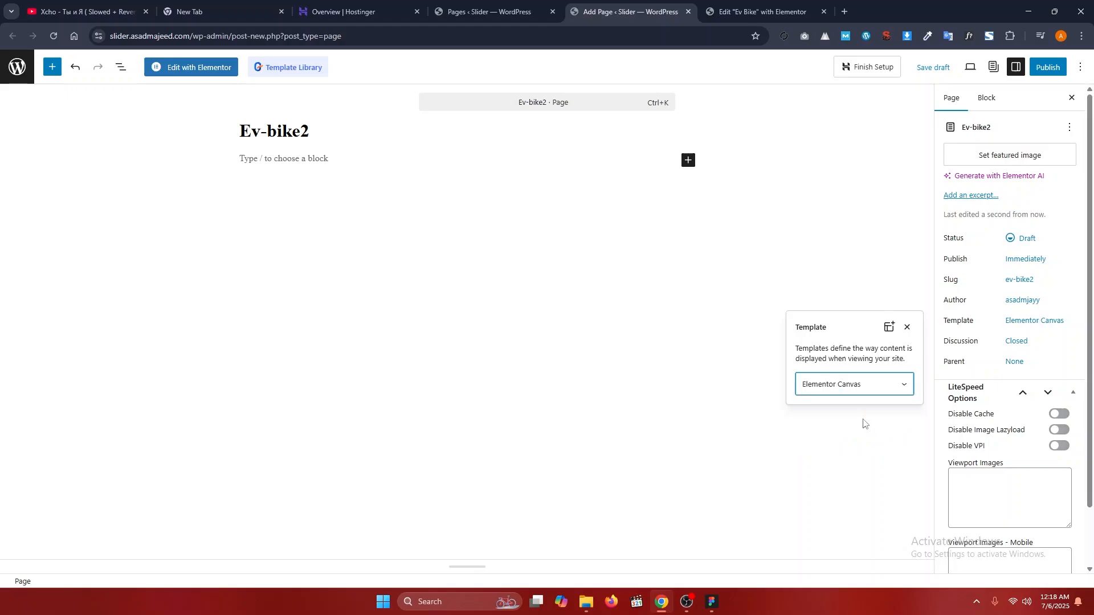
pyautogui.click(811, 269)
pyautogui.click(1051, 67)
pyautogui.click(1050, 67)
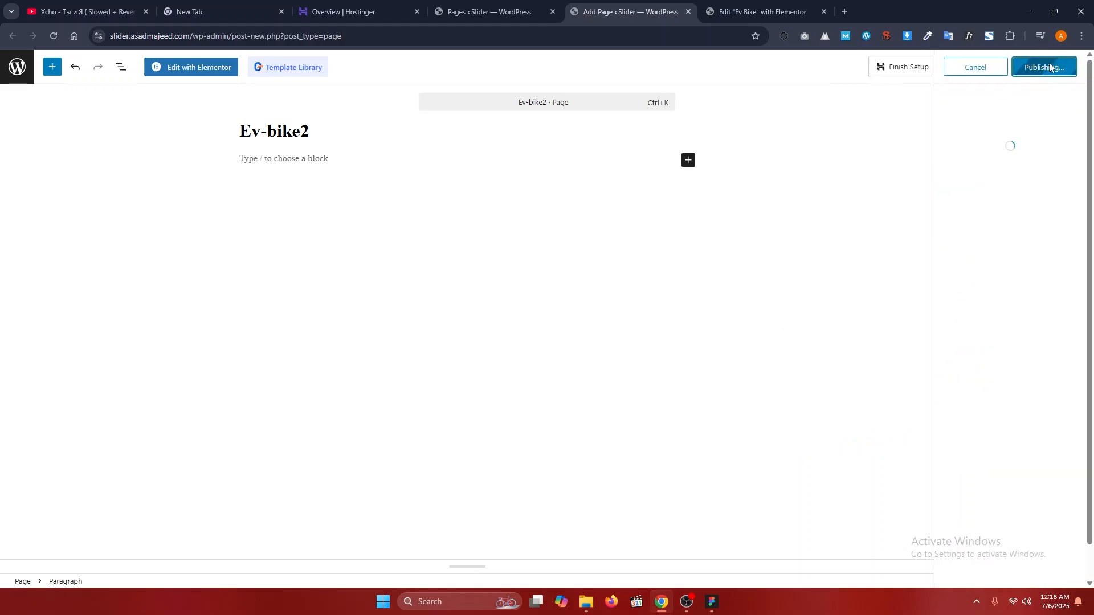
# - Open the Ev-bike2 page for editing with Elementor
pyautogui.click(178, 70)
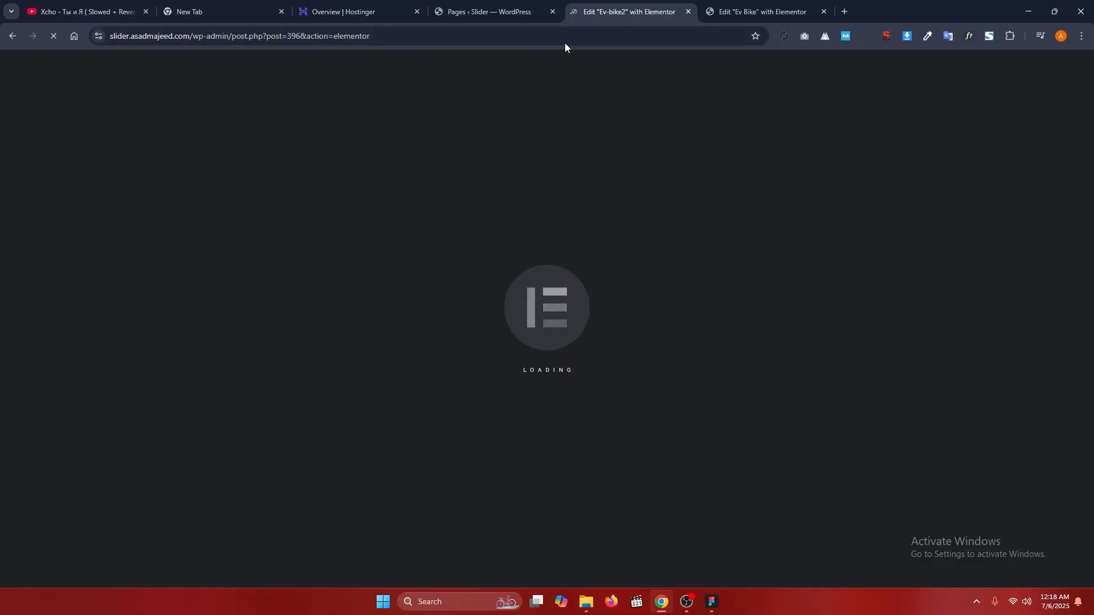
pyautogui.click(530, 10)
pyautogui.click(592, 8)
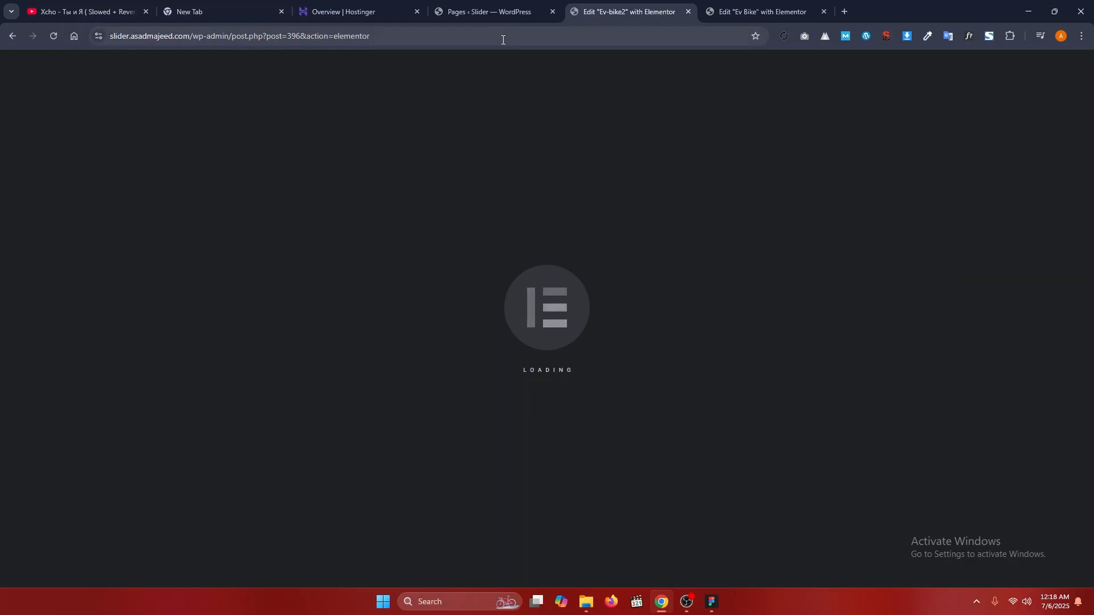
# - Switch to the Hero Sections design in Figma and delete the slanted line between the FUTURE heading and the scooter
pyautogui.click(711, 602)
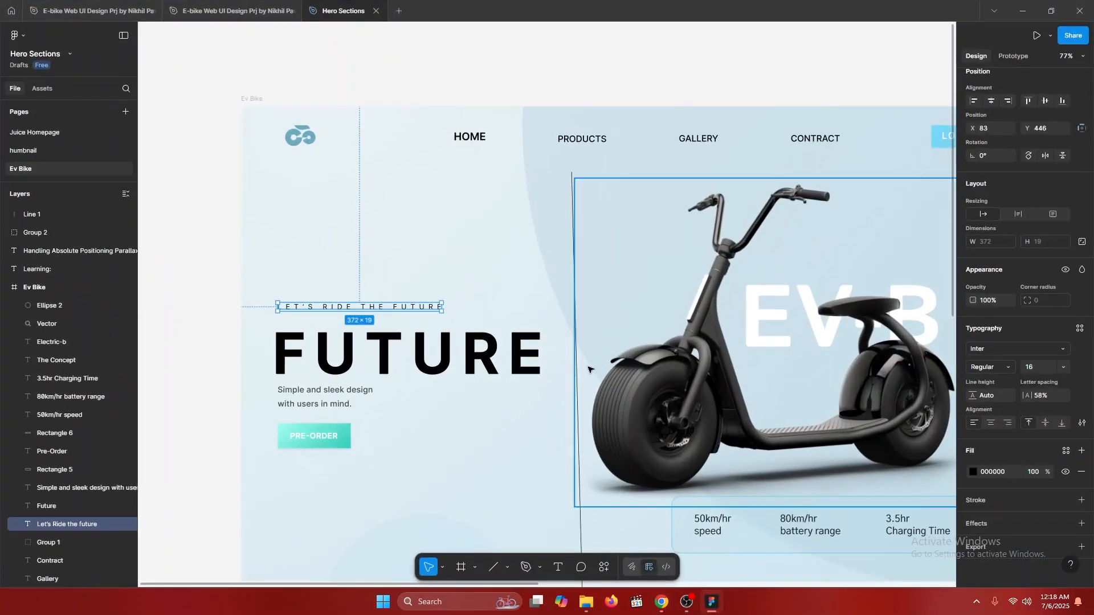
pyautogui.click(581, 535)
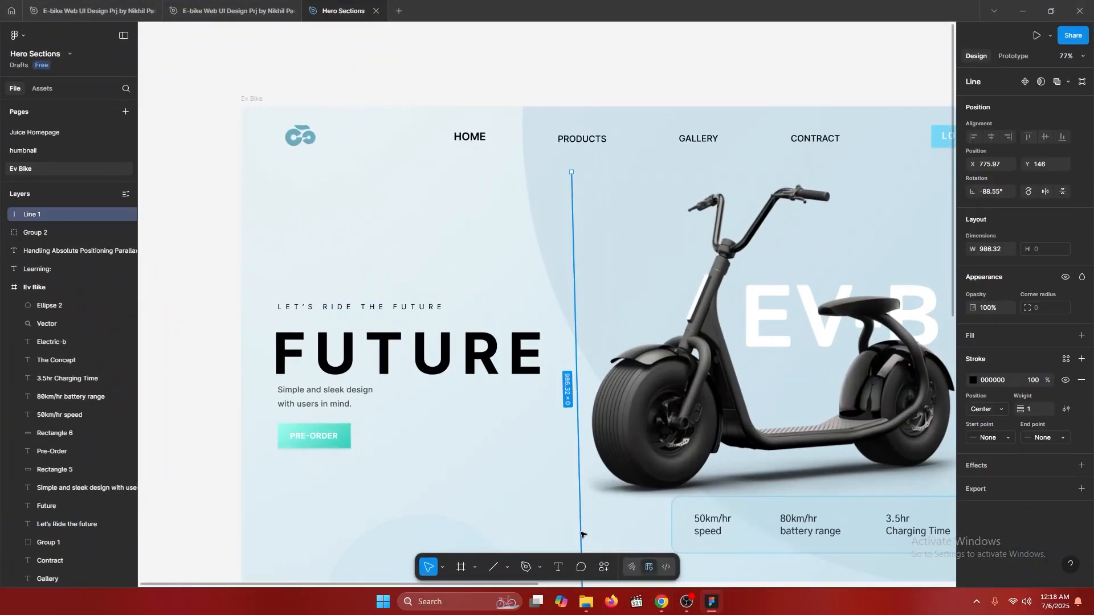
pyautogui.press('Delete')
pyautogui.scroll(-3, 552, 366)
pyautogui.scroll(2, 452, 295)
pyautogui.scroll(-1, 466, 253)
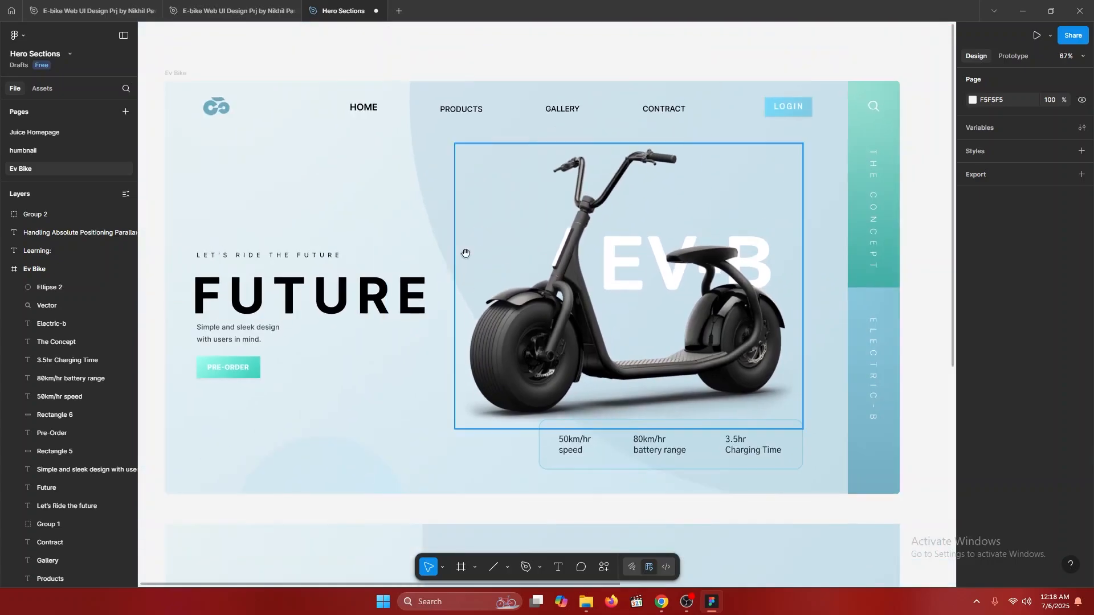
pyautogui.moveTo(466, 253); pyautogui.dragTo(467, 265)
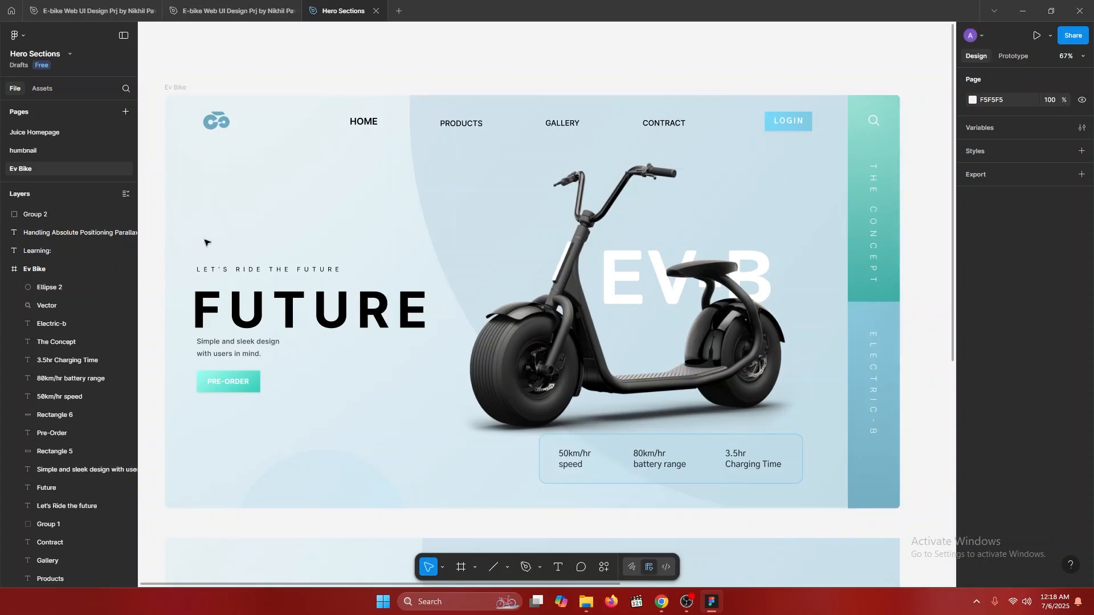
# - Draw a straight vertical line between the FUTURE heading and the scooter, then return to the Elementor editor
pyautogui.click(493, 567)
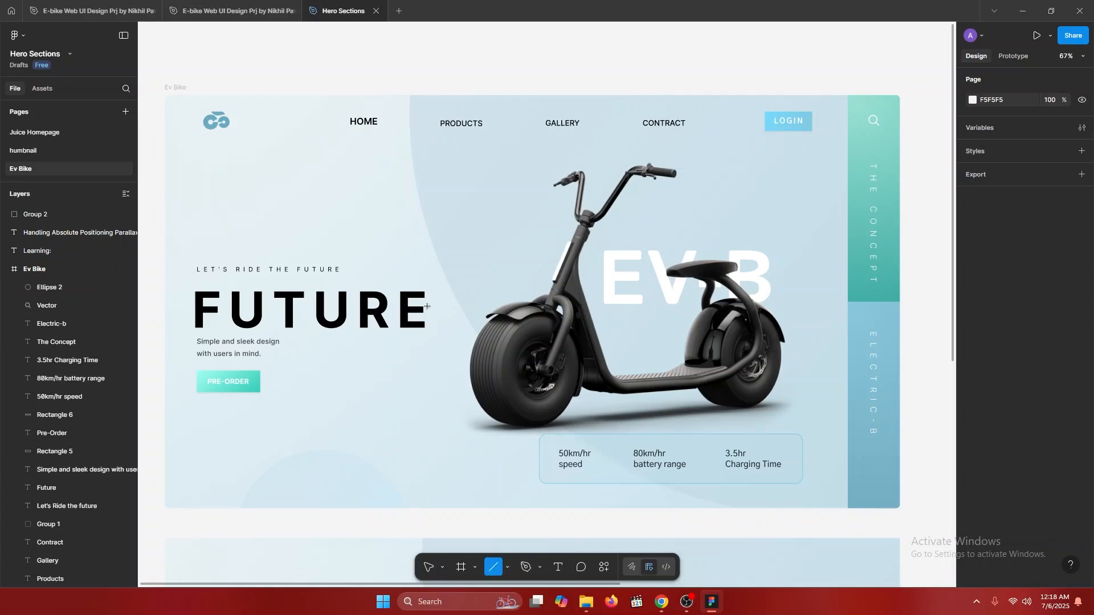
pyautogui.moveTo(455, 218); pyautogui.dragTo(455, 525)
pyautogui.press('Escape')
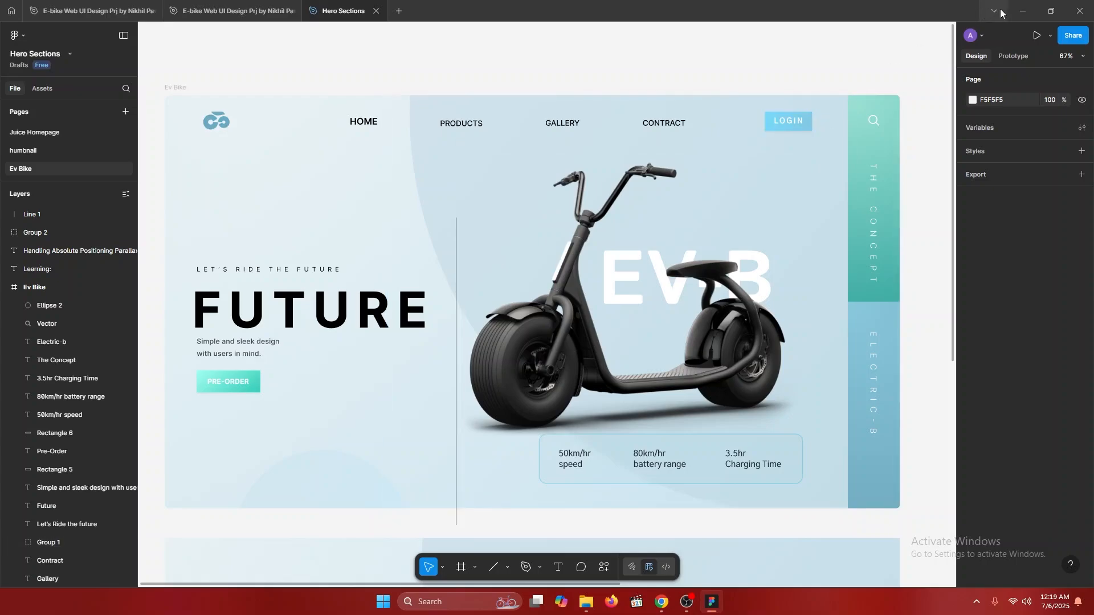
pyautogui.click(1019, 12)
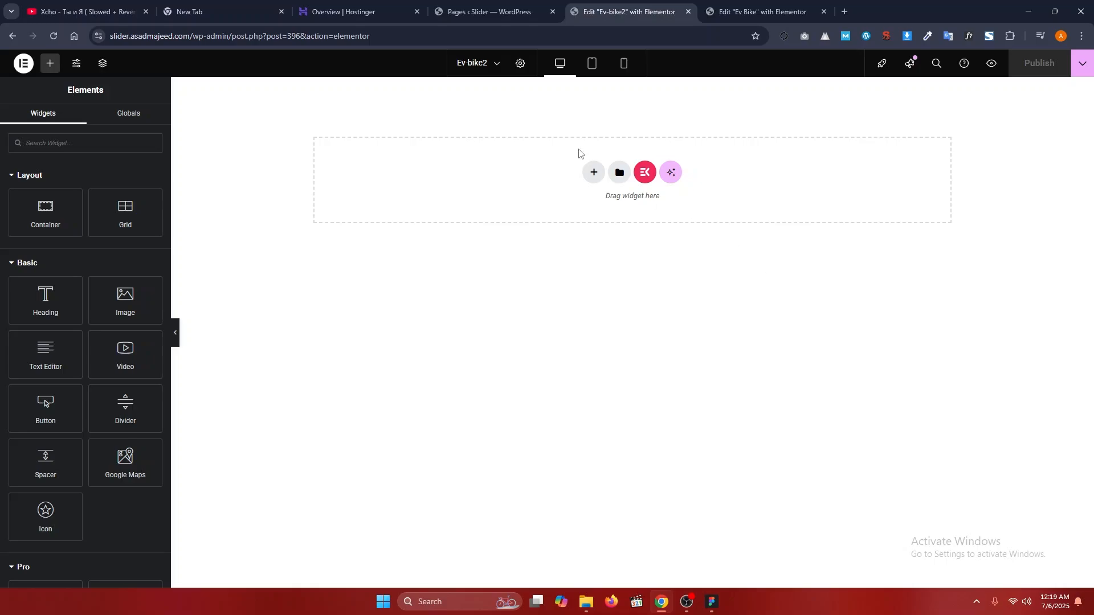
# - Add a Flexbox container with the single-row horizontal structure to the empty page
pyautogui.click(590, 168)
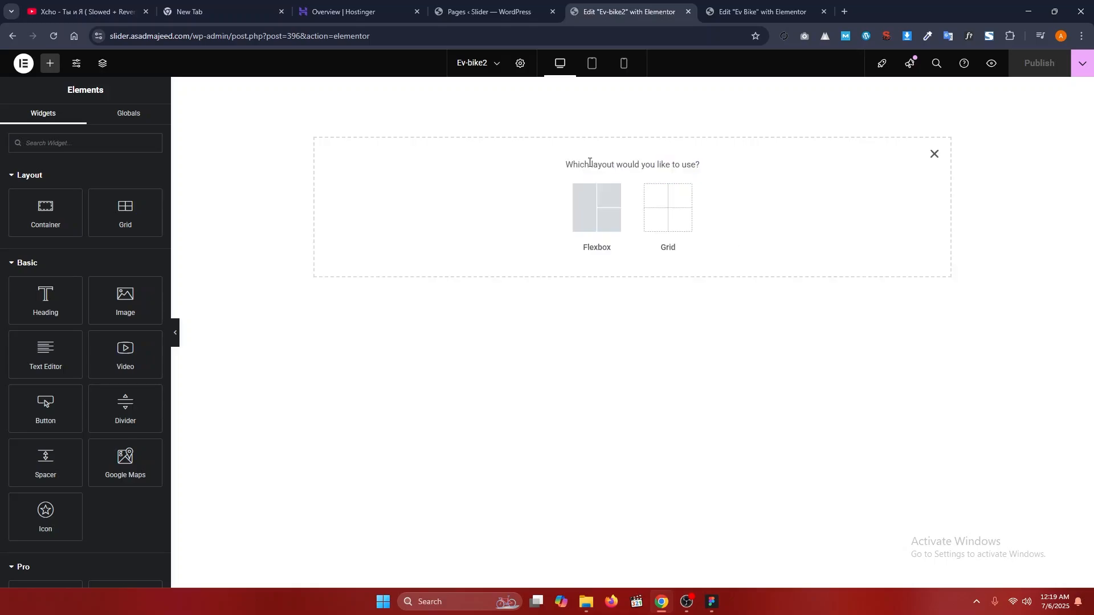
pyautogui.click(585, 220)
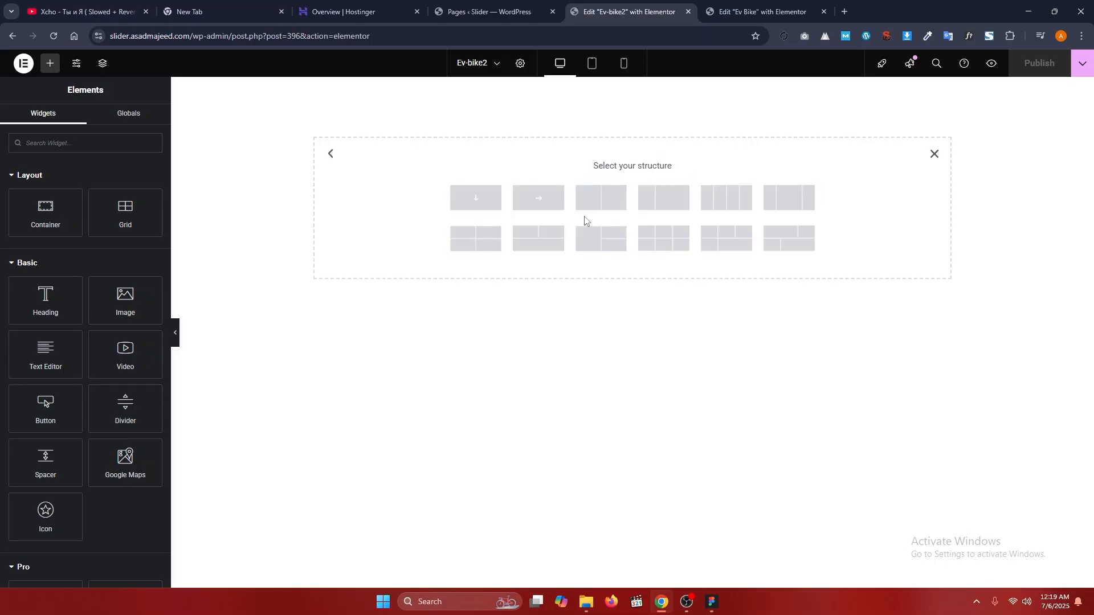
pyautogui.click(547, 204)
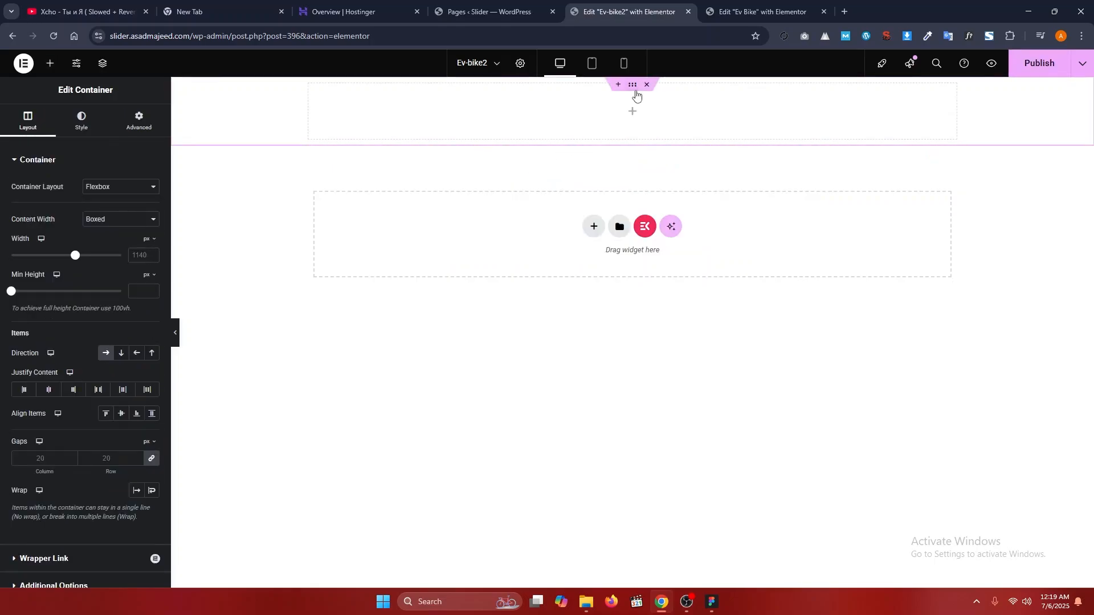
# - Place a child container inside the row container and duplicate it to form two side-by-side columns
pyautogui.click(51, 63)
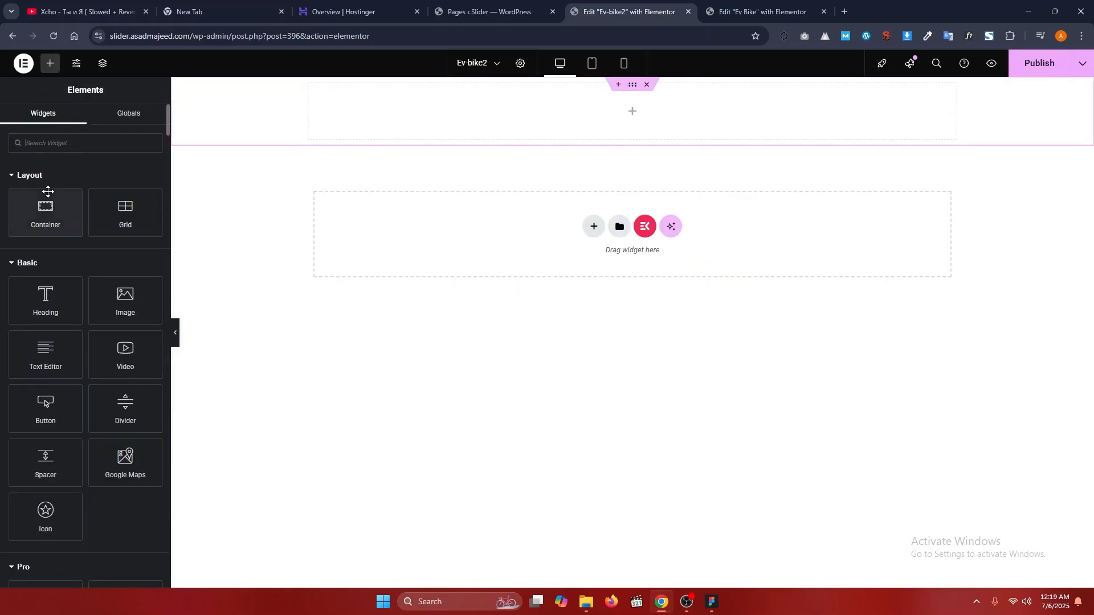
pyautogui.moveTo(34, 212); pyautogui.dragTo(315, 94)
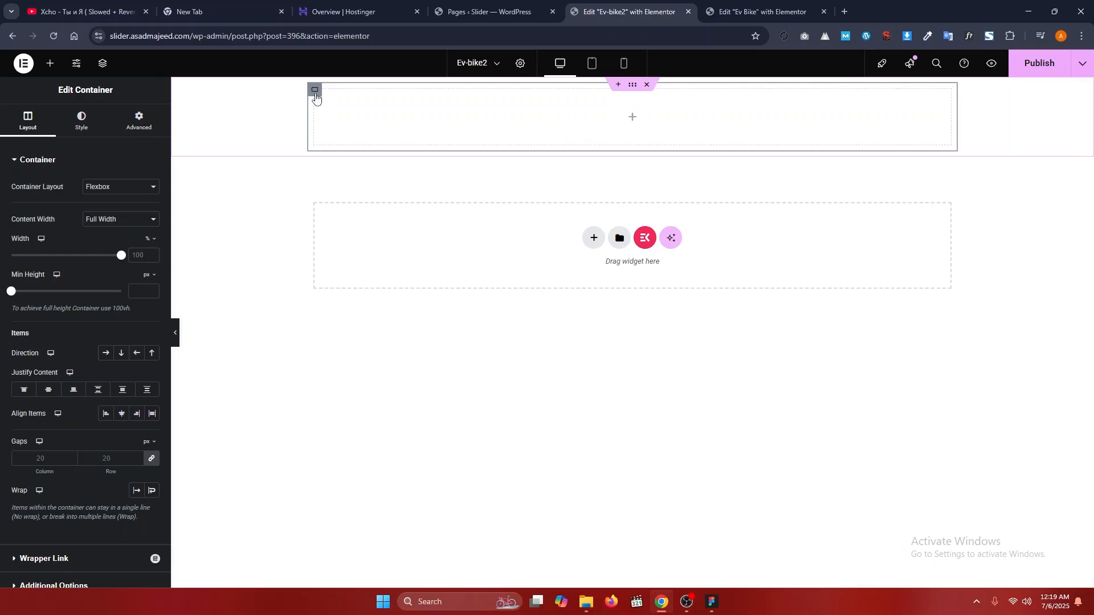
pyautogui.hotkey('ctrl', 'd')
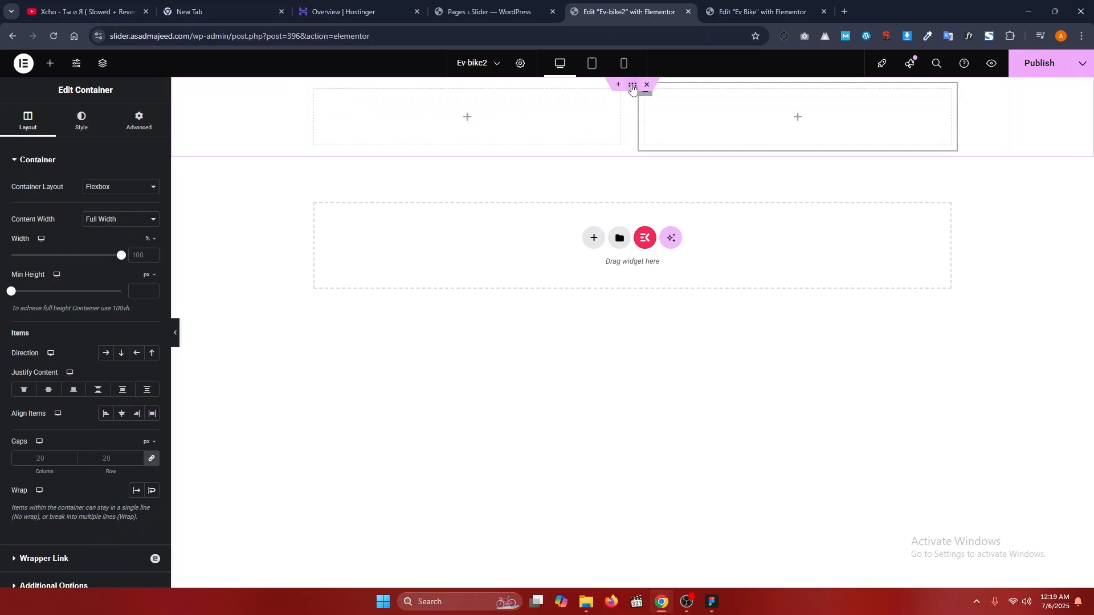
# - Set the boxed content width of the parent container to 80 vw
pyautogui.click(633, 85)
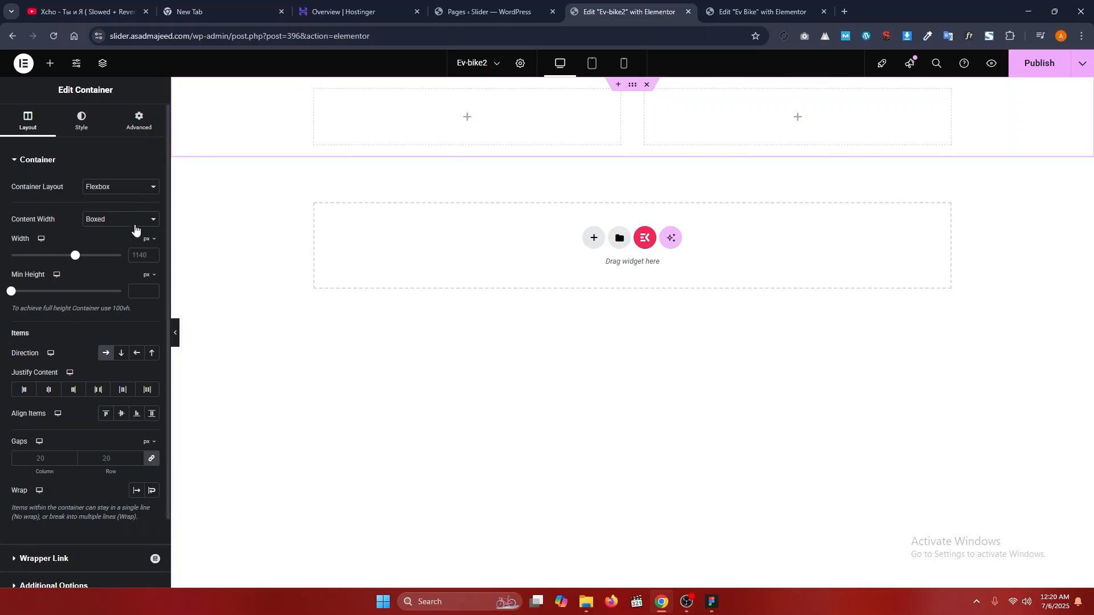
pyautogui.click(146, 239)
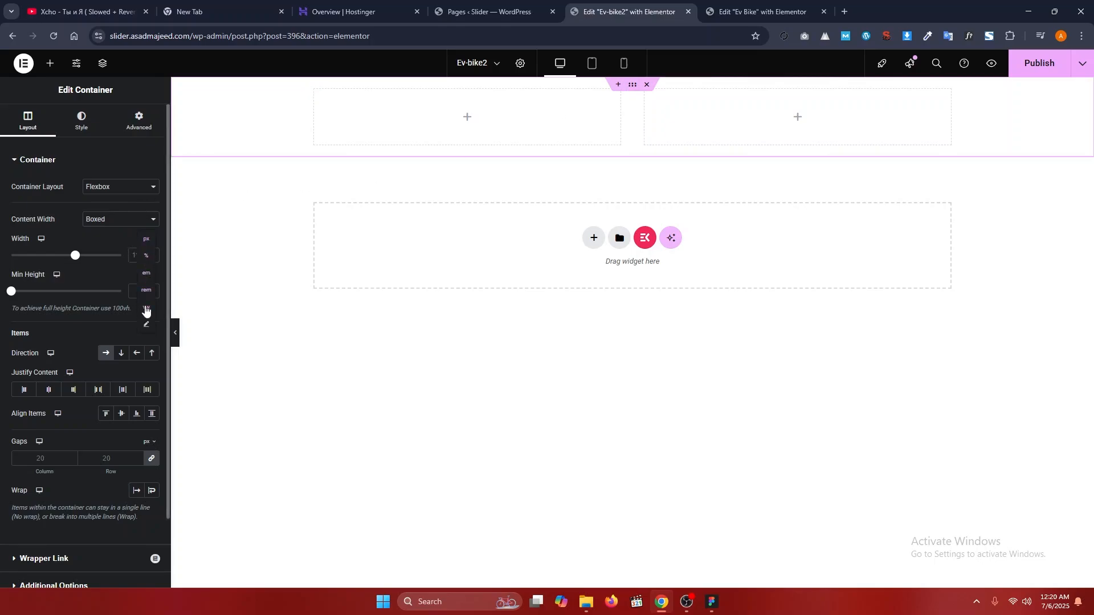
pyautogui.click(145, 310)
pyautogui.write('80')
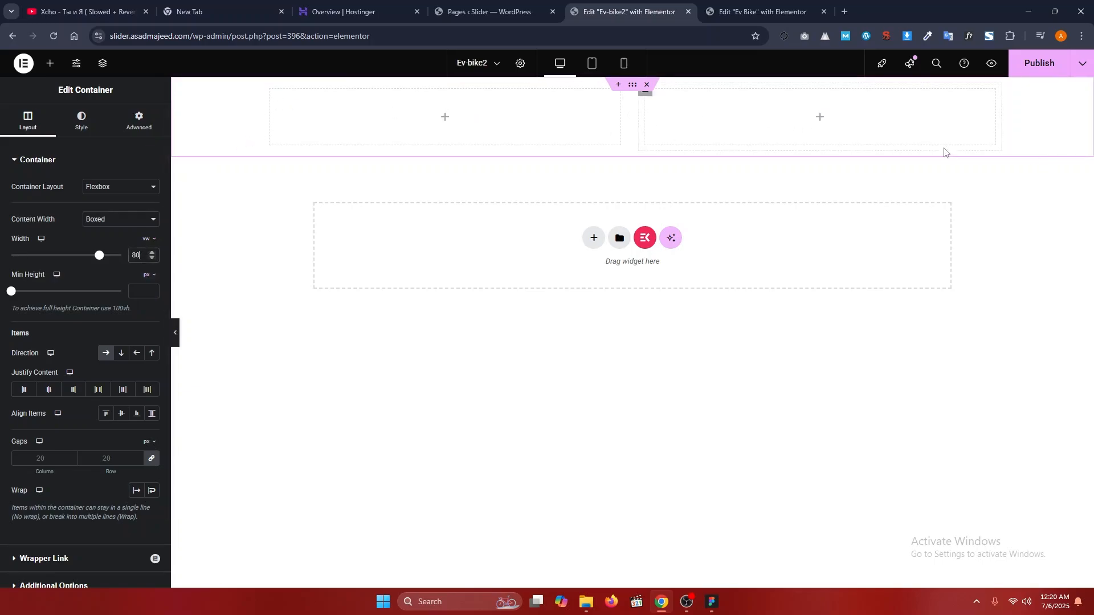
# - Set the minimum height of the parent container to 100 vh
pyautogui.click(148, 277)
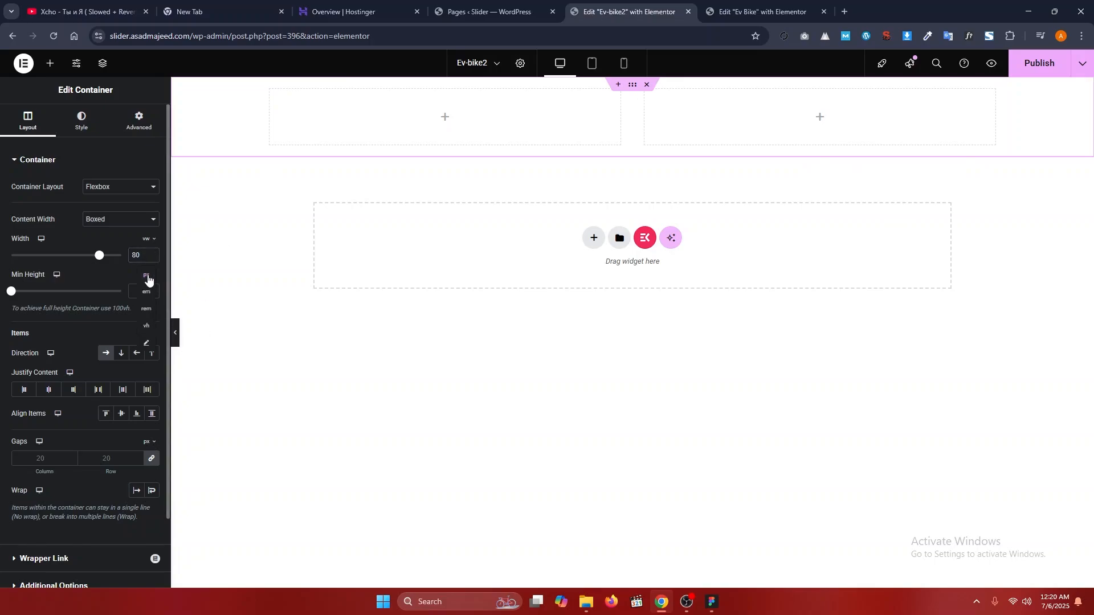
pyautogui.click(147, 325)
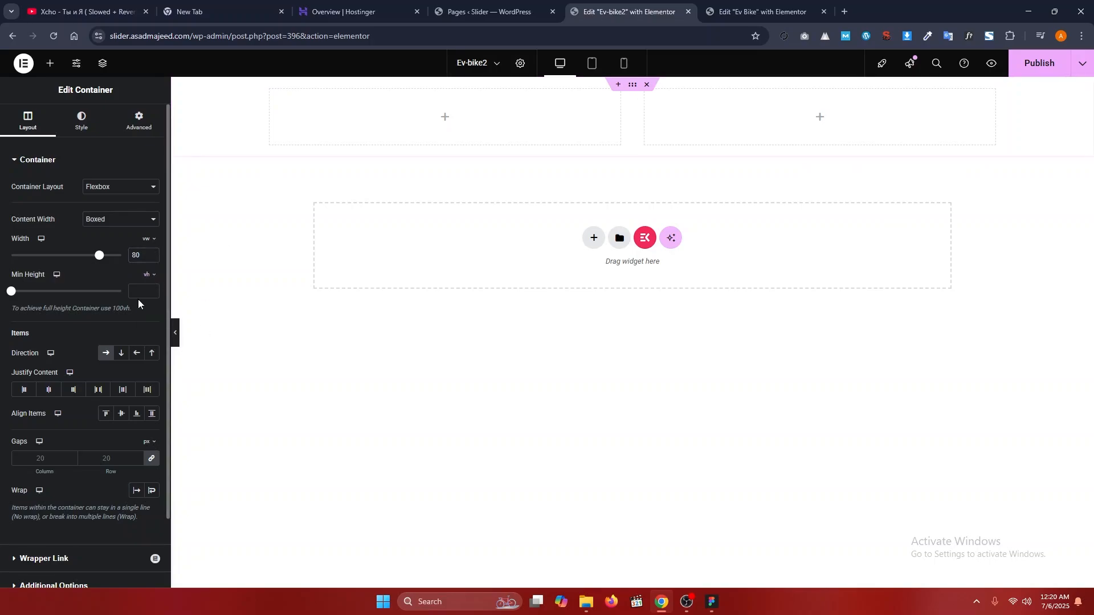
pyautogui.click(136, 288)
pyautogui.write('100')
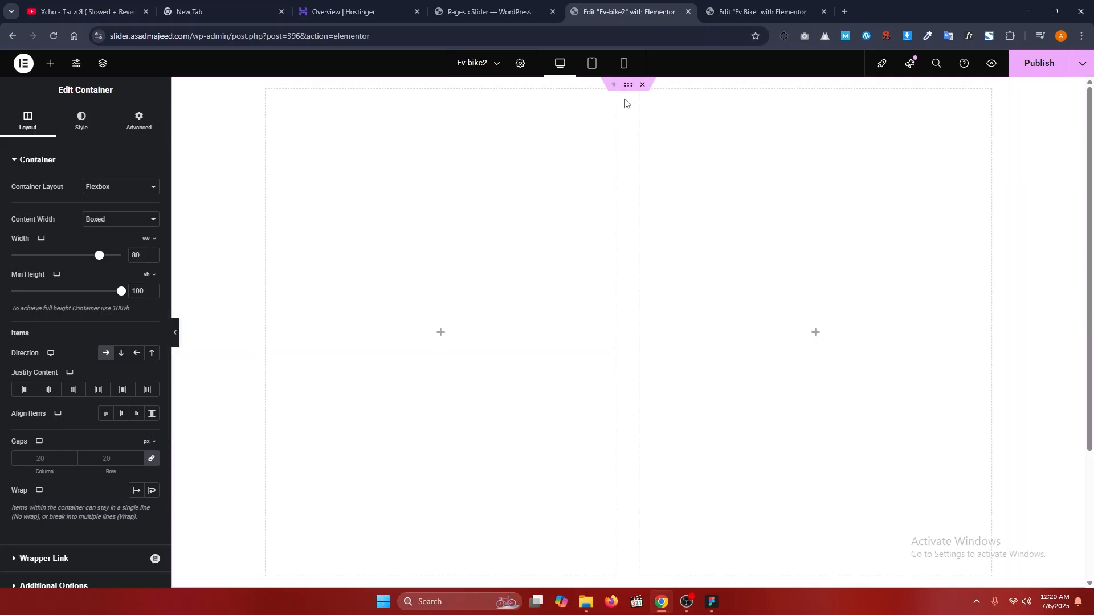
# - Switch to Figma to examine the separate background group below the hero design, then return to the Elementor editor
pyautogui.click(82, 122)
pyautogui.click(712, 603)
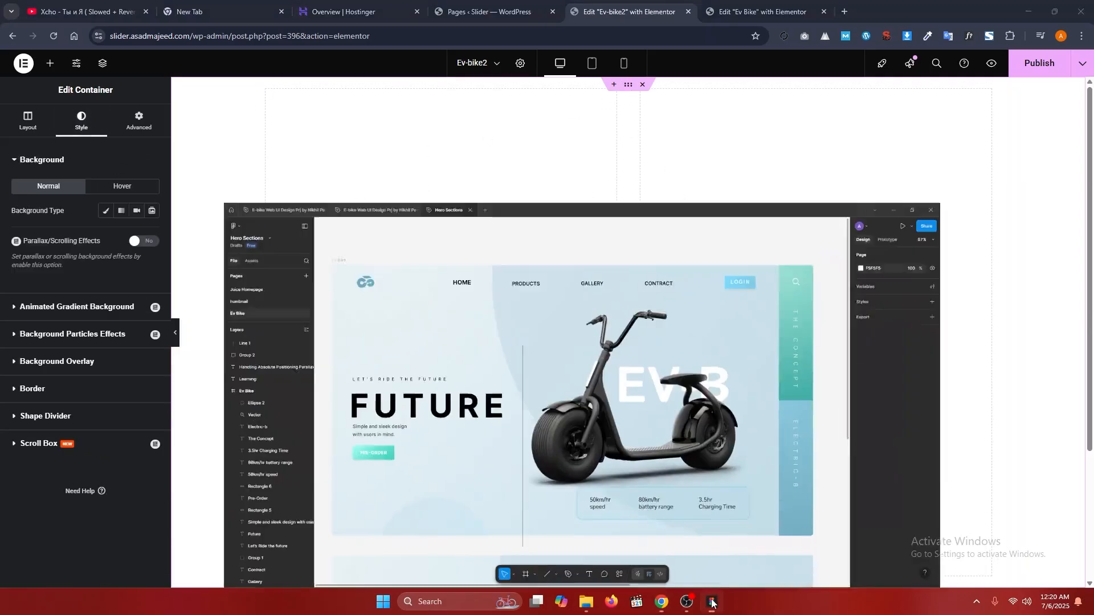
pyautogui.moveTo(674, 446); pyautogui.dragTo(677, 215)
pyautogui.click(626, 293)
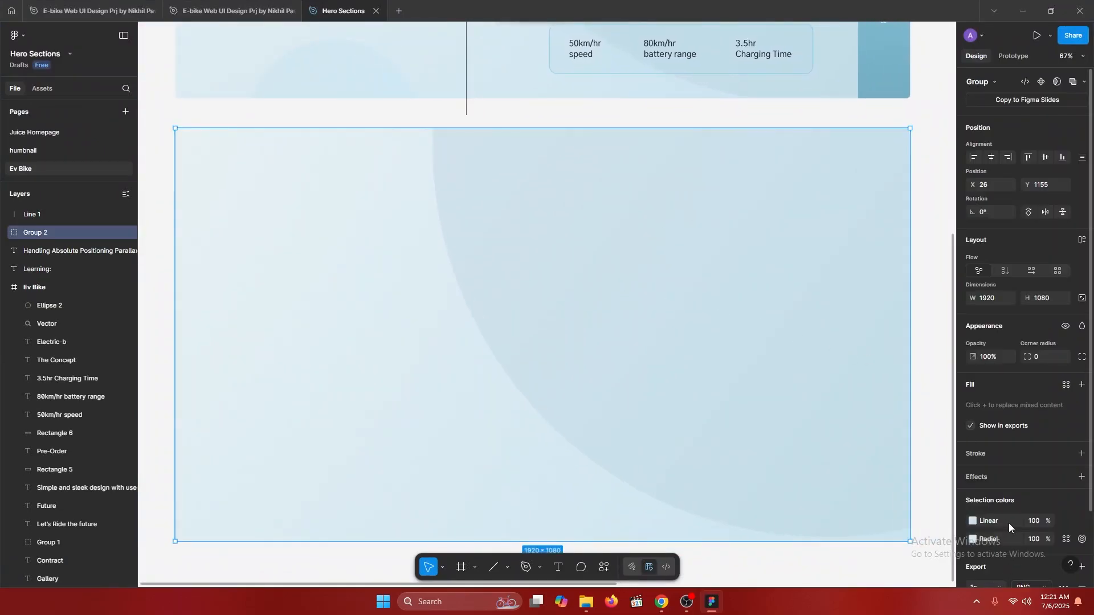
pyautogui.scroll(-2, 1009, 523)
pyautogui.click(1022, 10)
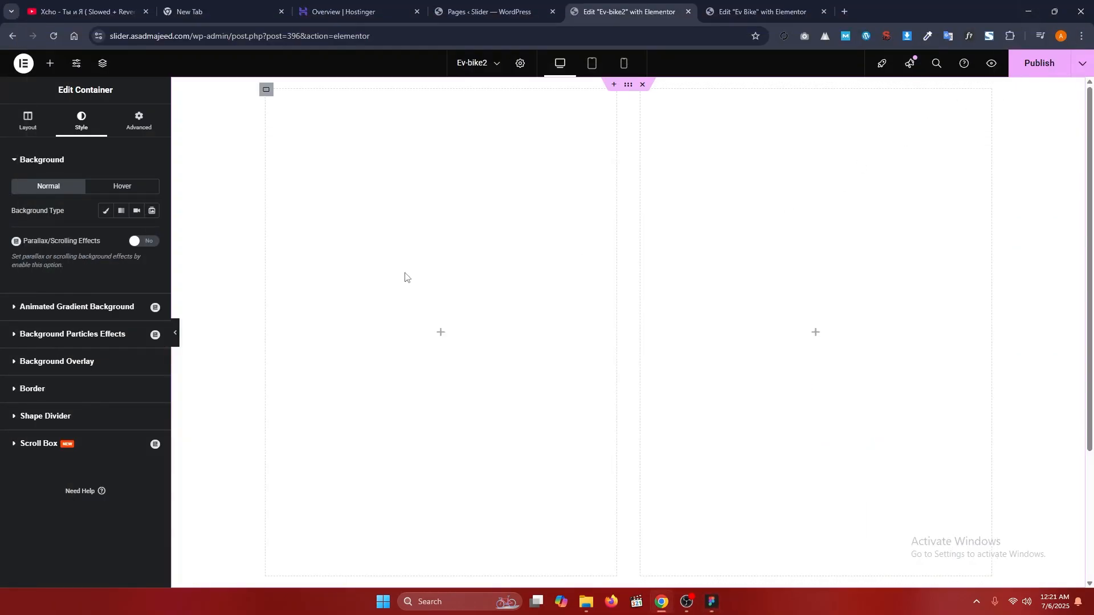
# - Give the parent container a classic background using the first pale blue curved image in the media library
pyautogui.click(104, 210)
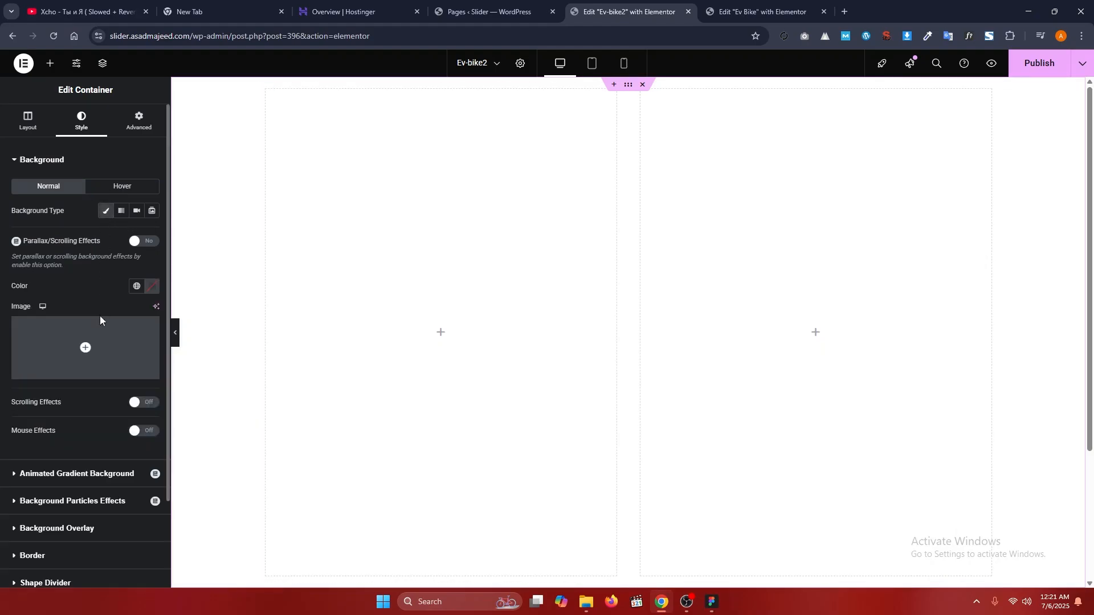
pyautogui.click(98, 342)
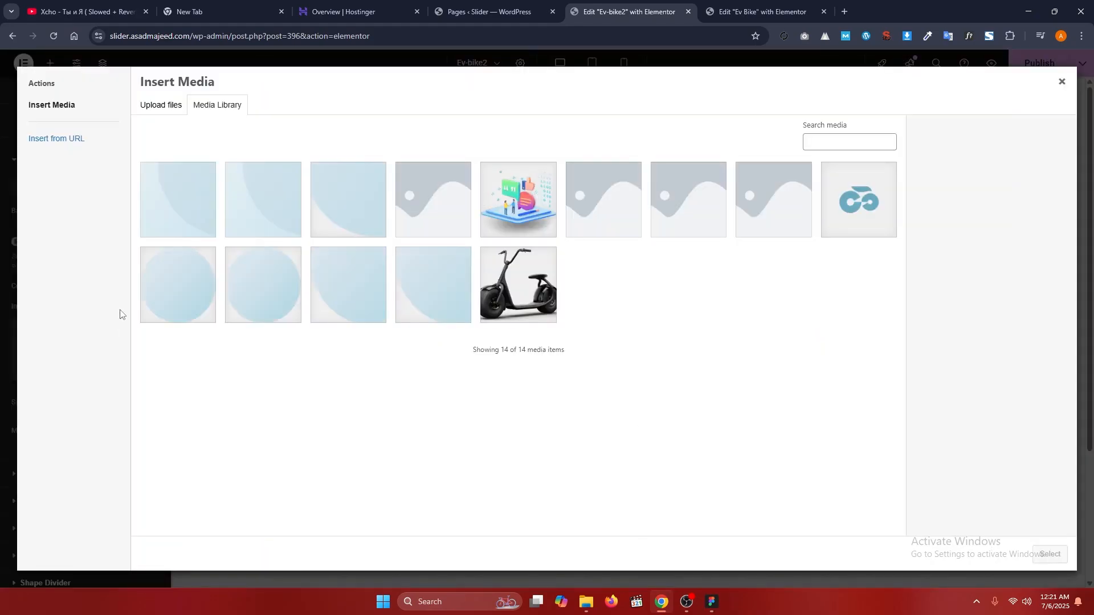
pyautogui.click(170, 216)
pyautogui.click(1050, 555)
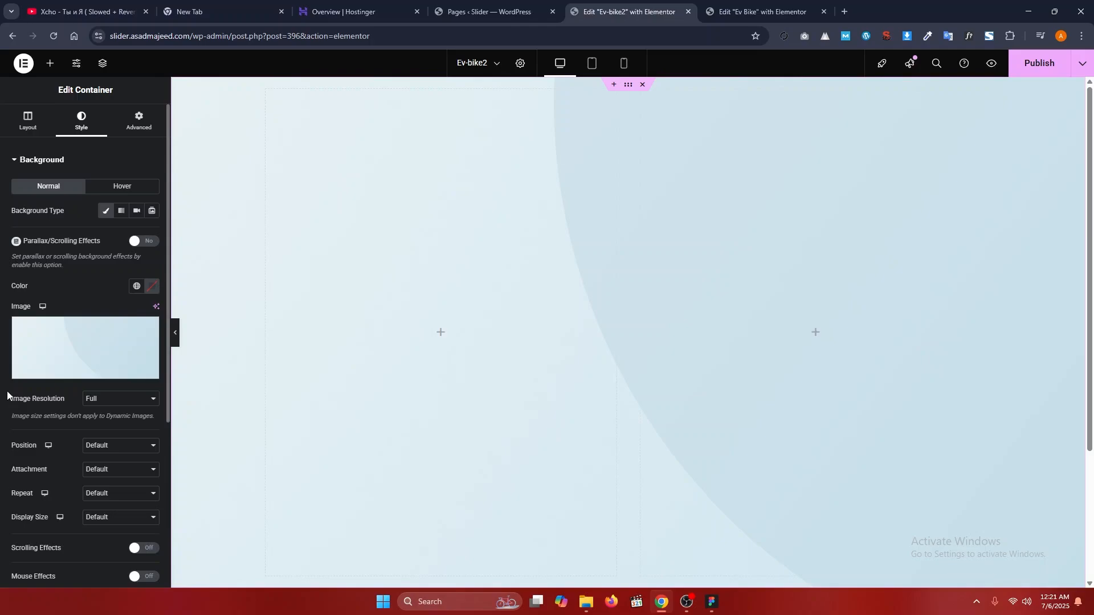
# - Use Full resolution for the container's background image and set its position to Center Center
pyautogui.click(107, 403)
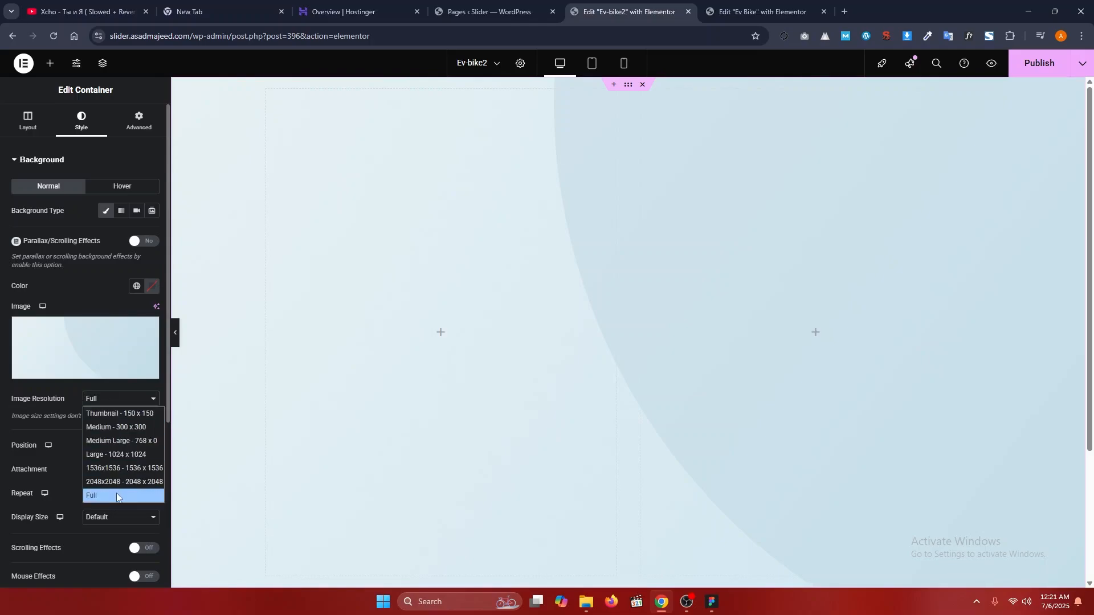
pyautogui.click(116, 494)
pyautogui.click(94, 451)
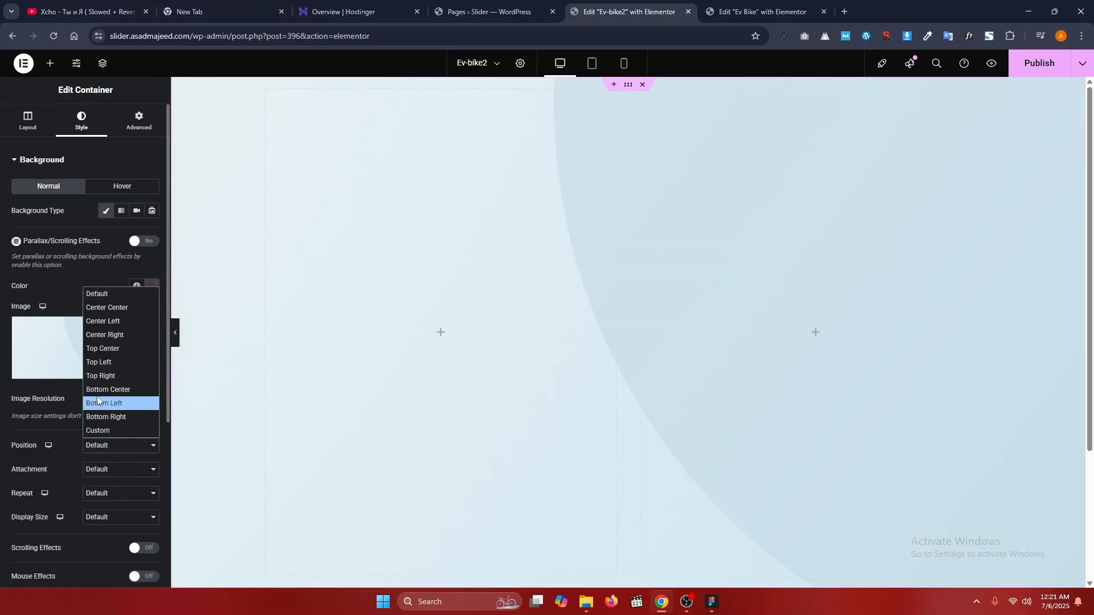
pyautogui.click(107, 308)
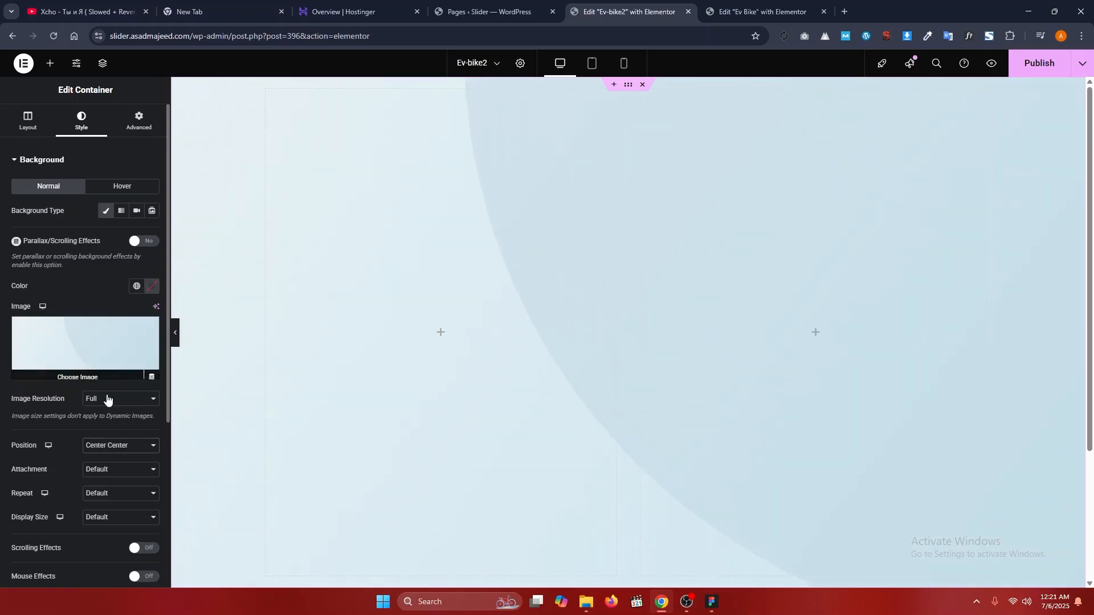
# - Set the container's background image to No-repeat with a Cover display size
pyautogui.click(97, 471)
pyautogui.click(95, 488)
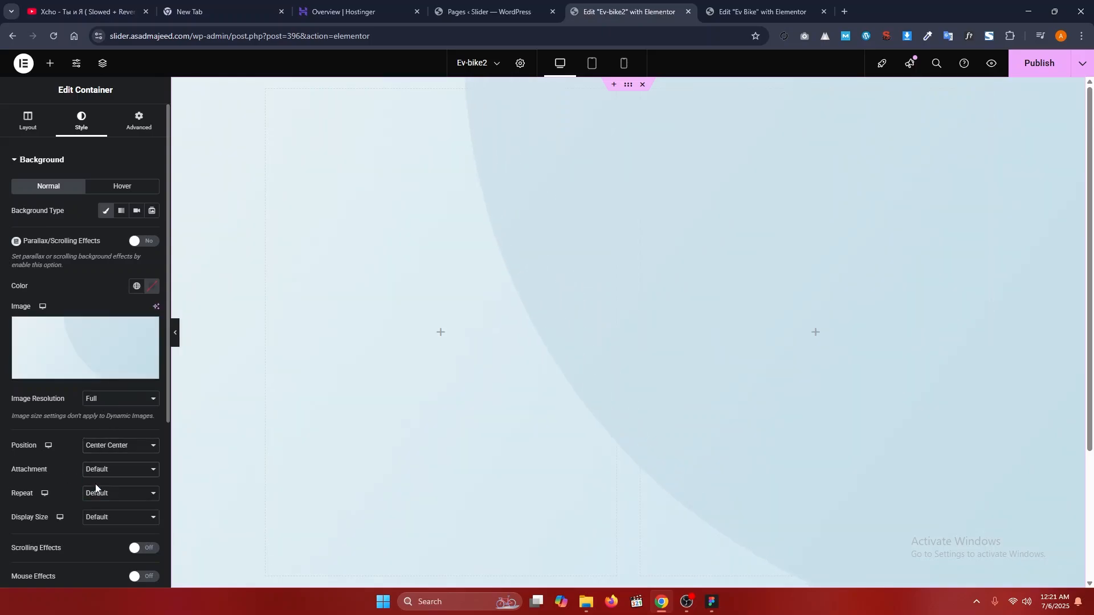
pyautogui.click(95, 493)
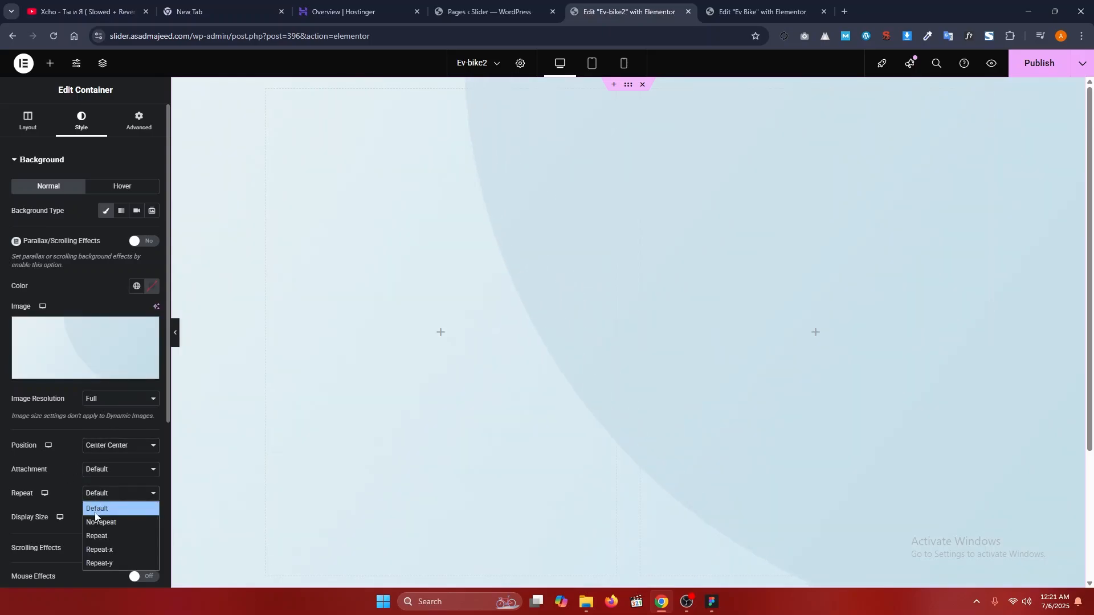
pyautogui.click(94, 524)
pyautogui.click(108, 517)
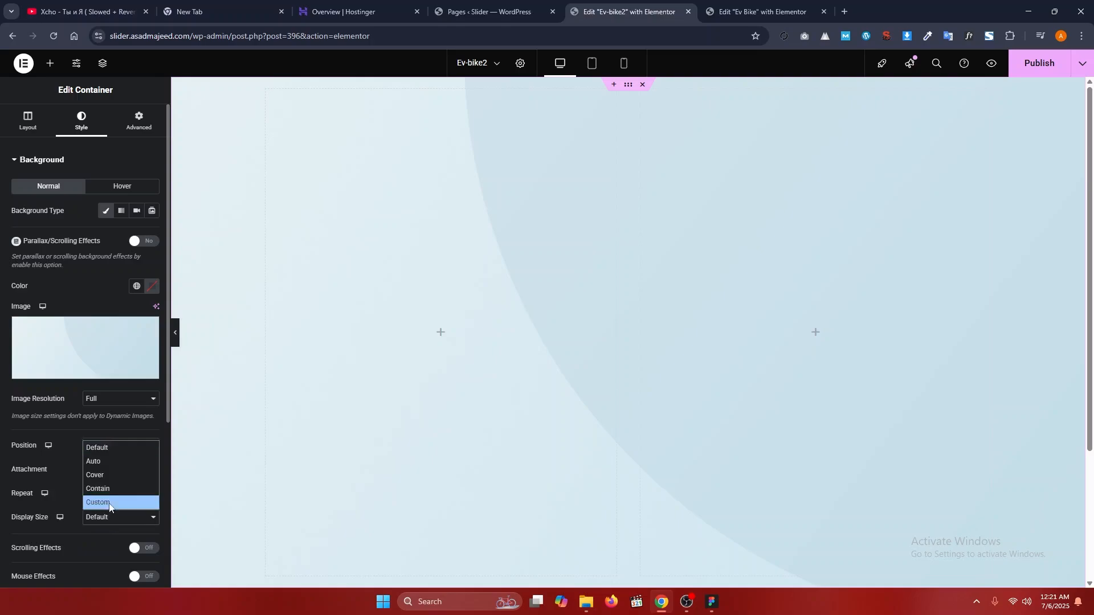
pyautogui.click(112, 479)
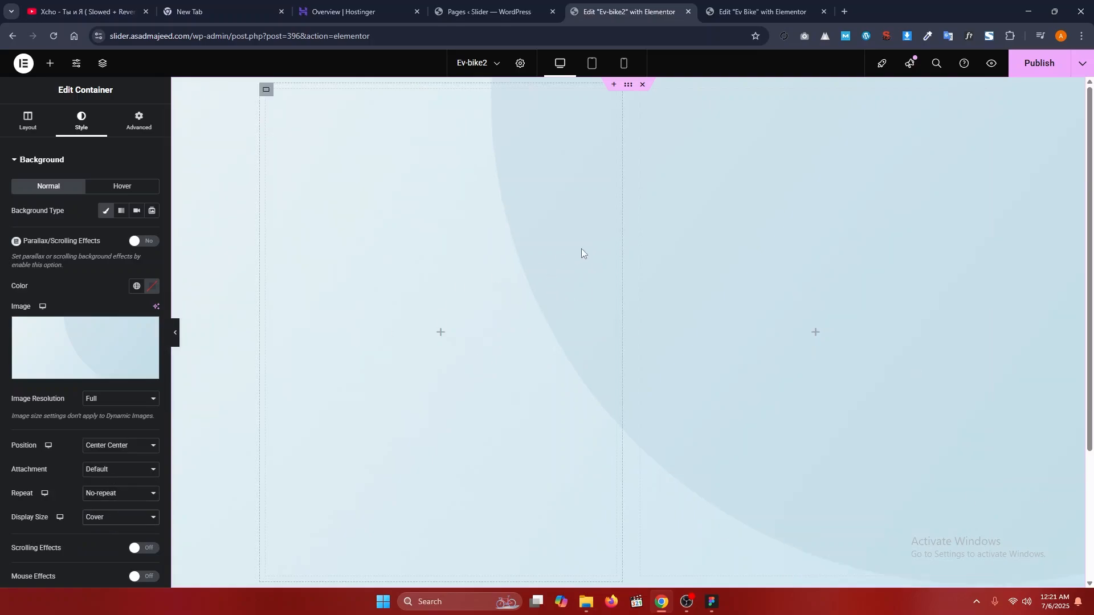
# - Switch to Figma, copy the "Let's Ride the future" tagline from the hero design, and return to the Elementor editor
pyautogui.click(712, 602)
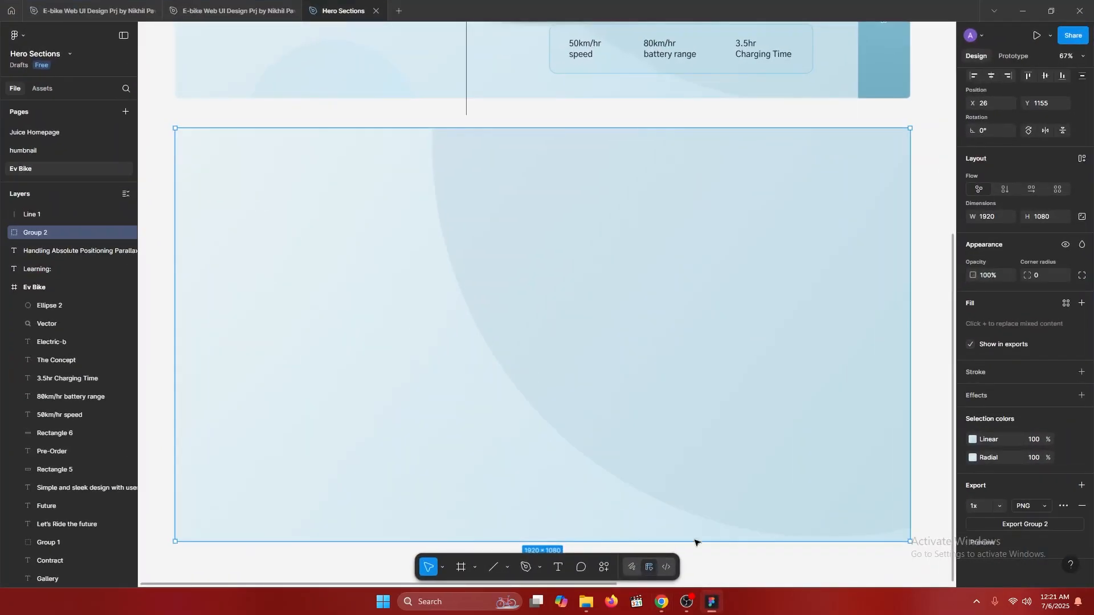
pyautogui.scroll(8, 457, 205)
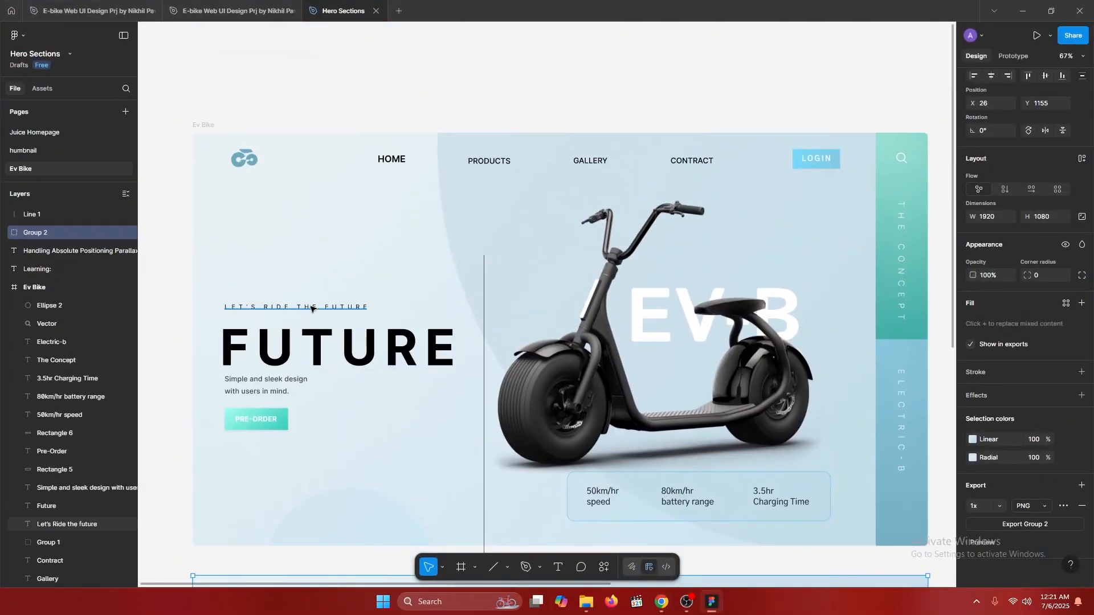
pyautogui.click(311, 308)
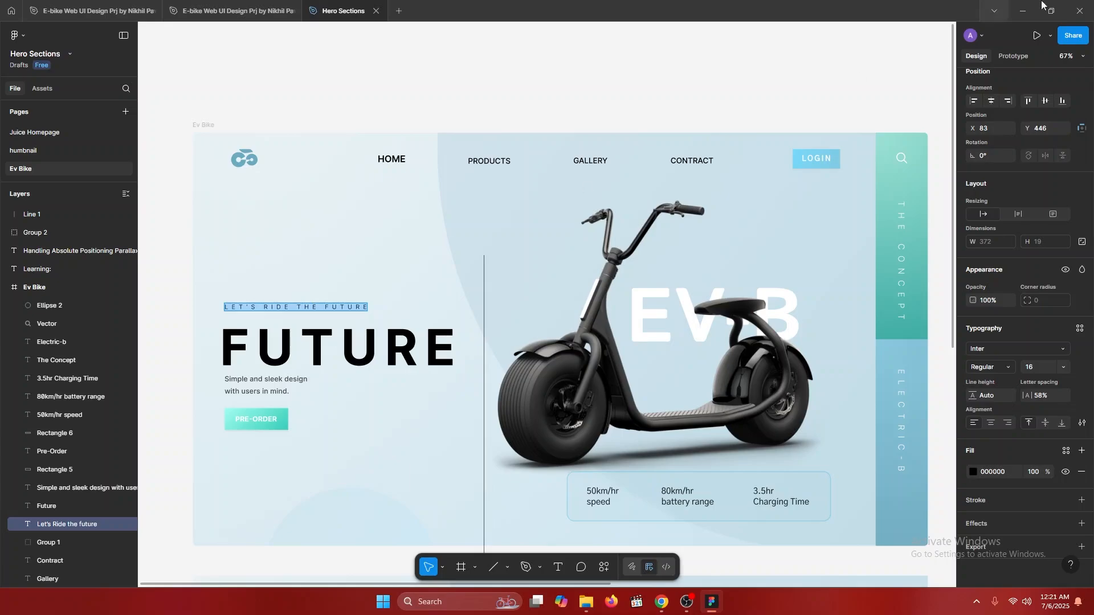
pyautogui.click(1022, 10)
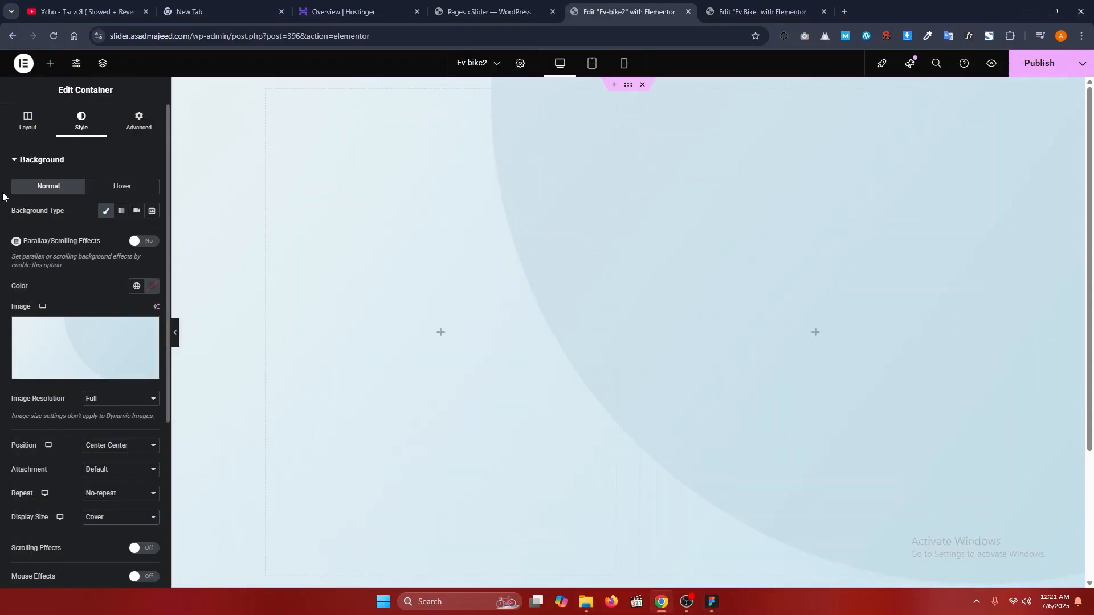
# - Add a Text Editor widget to the first column of the hero container
pyautogui.click(51, 63)
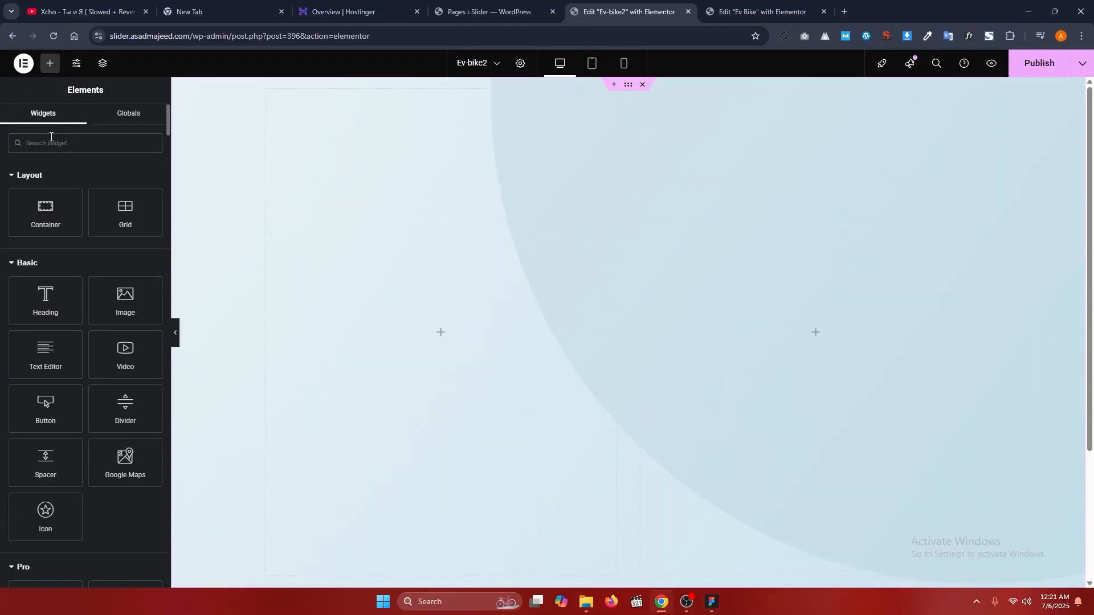
pyautogui.write('text')
pyautogui.moveTo(126, 185); pyautogui.dragTo(452, 318)
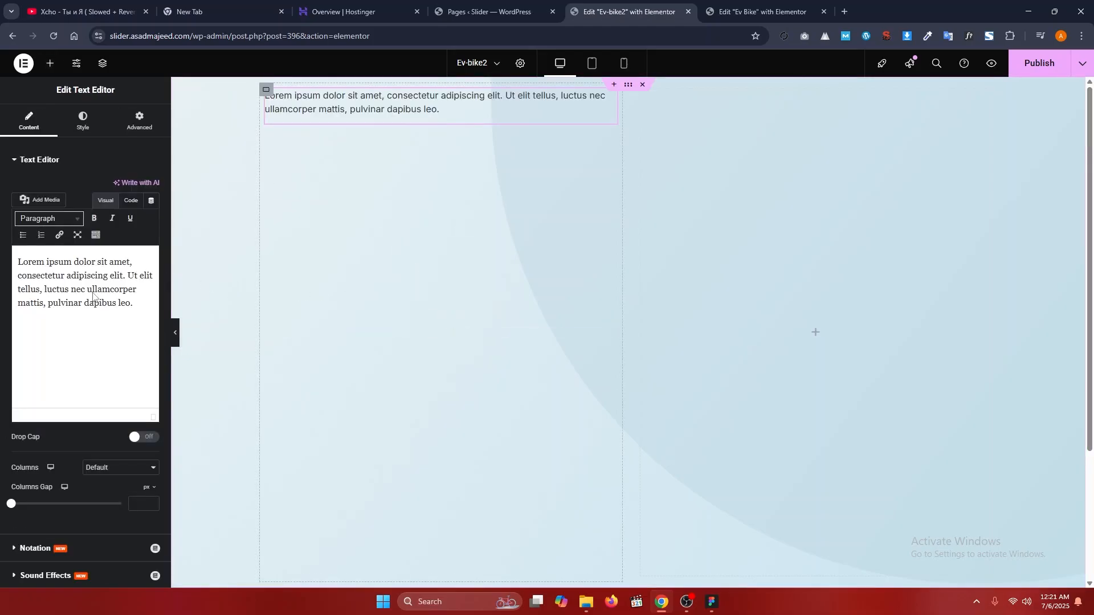
# - Replace the widget's placeholder paragraph with "Let’s Ride the future"
pyautogui.hotkey('ctrl', 'a')
pyautogui.hotkey('ctrl', 'v')
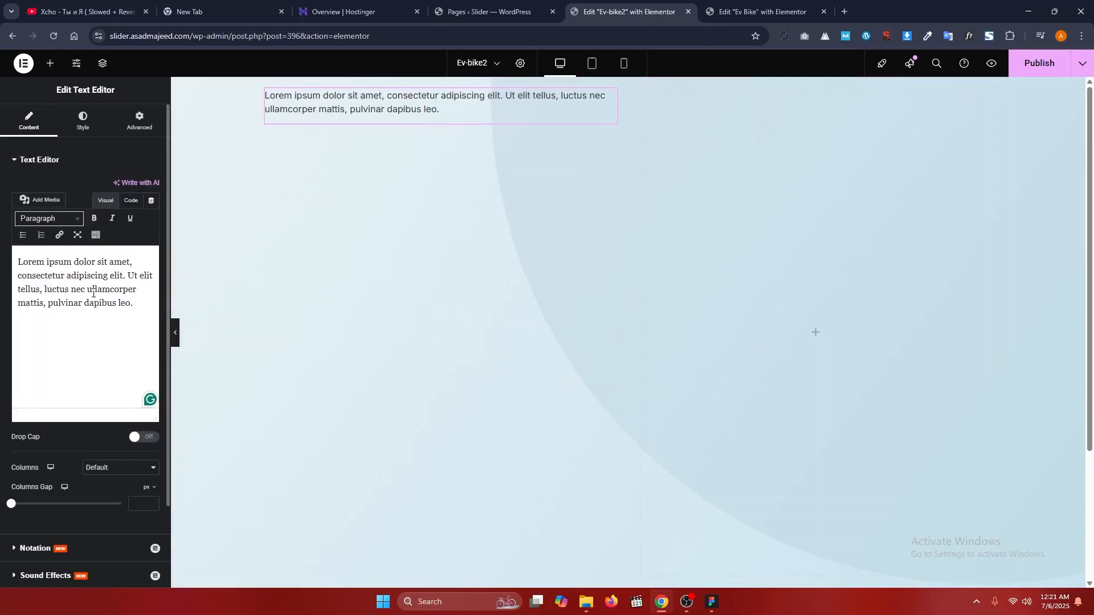
pyautogui.hotkey('ctrl', 'a')
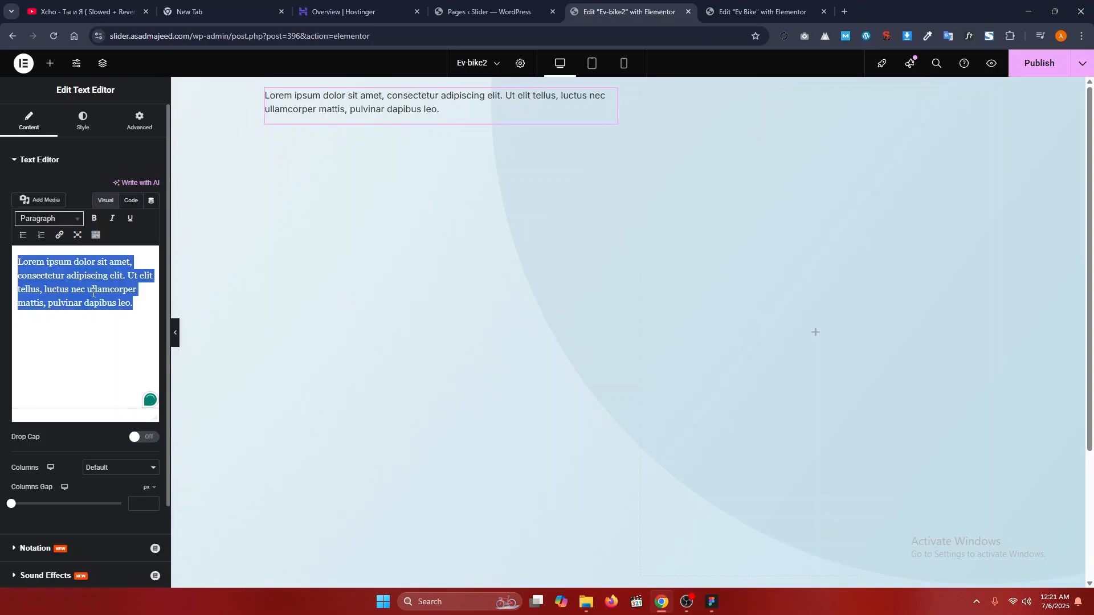
pyautogui.press('BackSpace')
pyautogui.write('Let’s Ride the future')
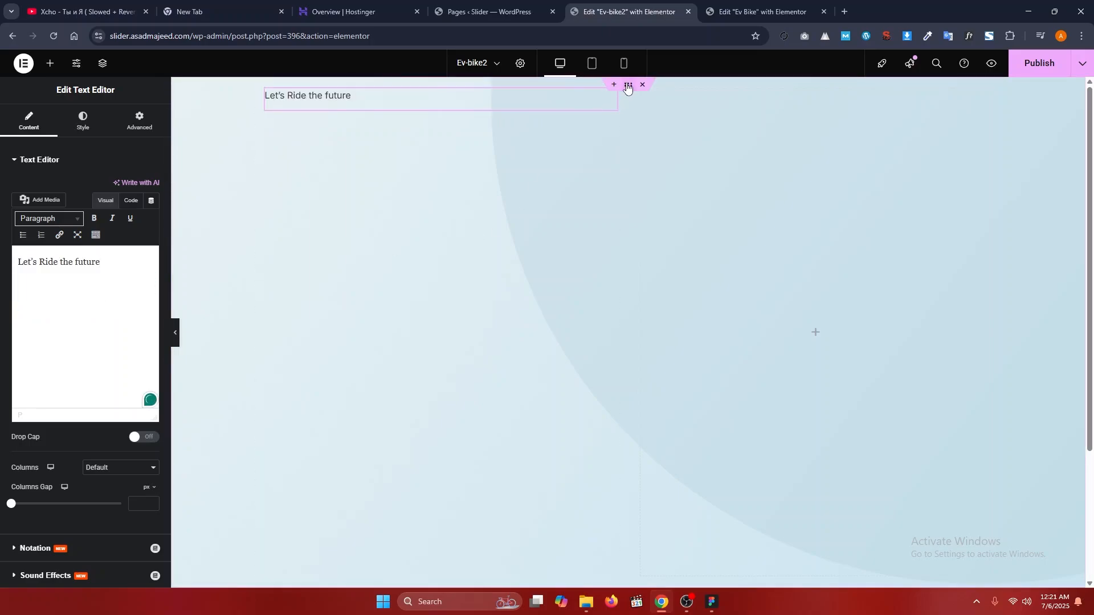
# - Set the parent container's Align Items to Center so its columns are vertically centred
pyautogui.click(629, 85)
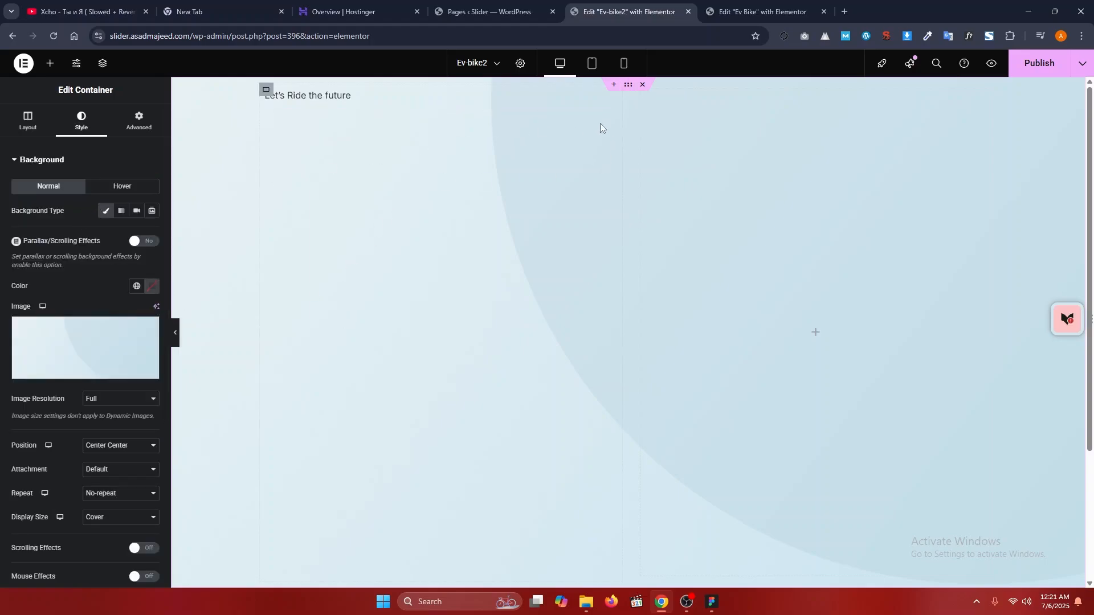
pyautogui.click(27, 121)
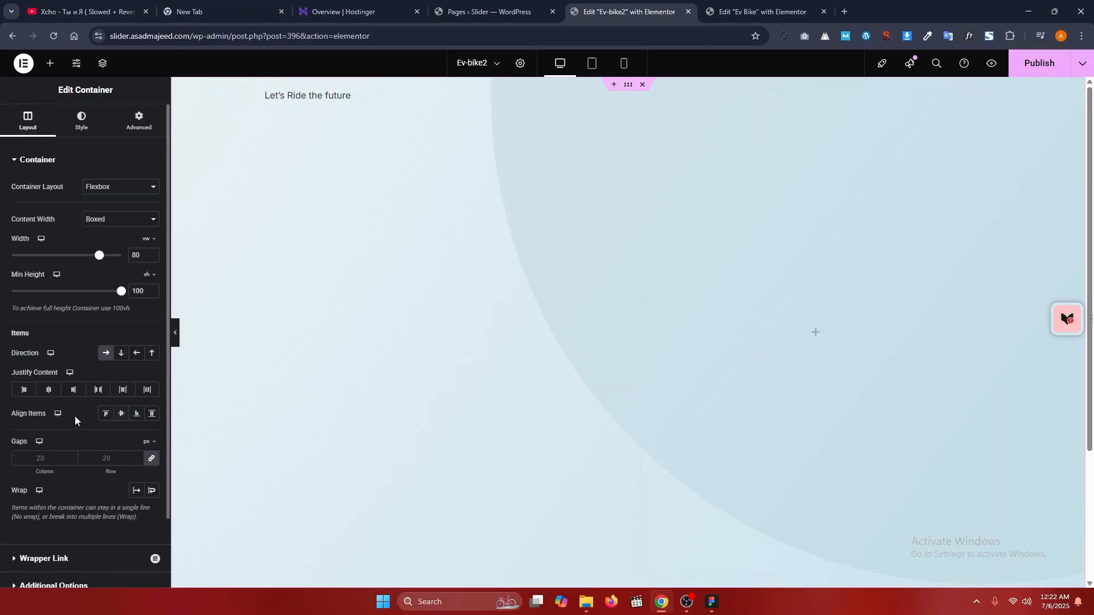
pyautogui.moveTo(4, 421); pyautogui.dragTo(46, 421)
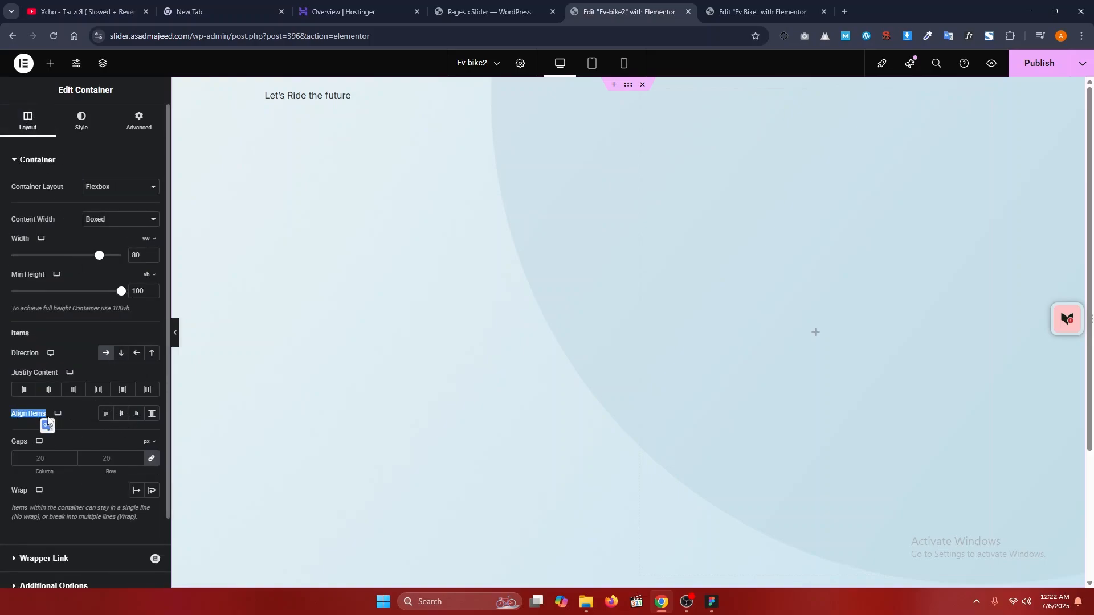
pyautogui.click(122, 417)
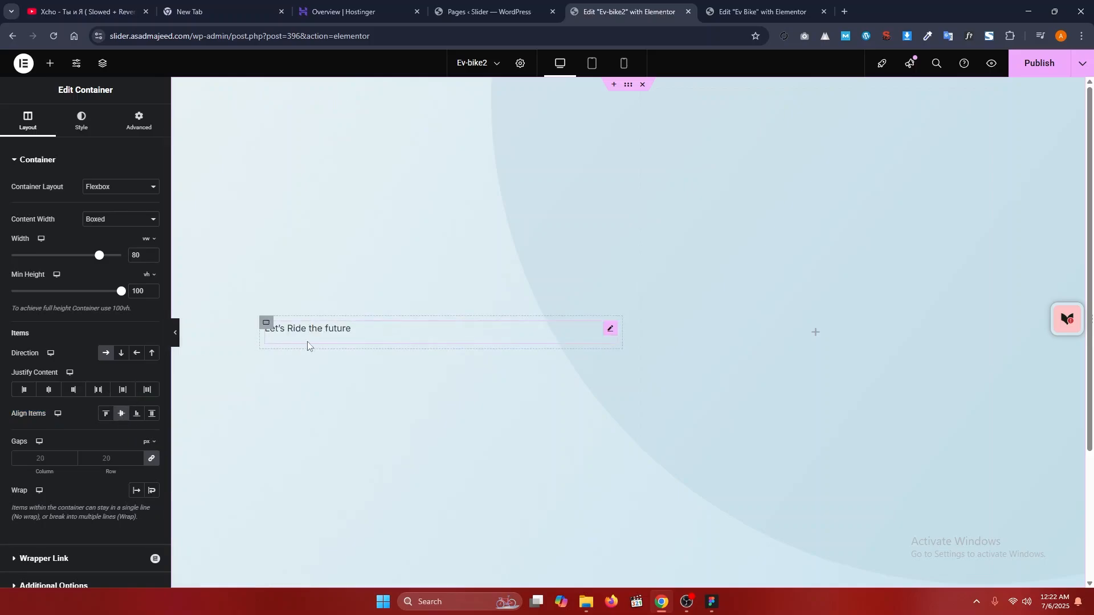
# - Set the font family of the "Let's Ride the future" text to Inter
pyautogui.click(610, 330)
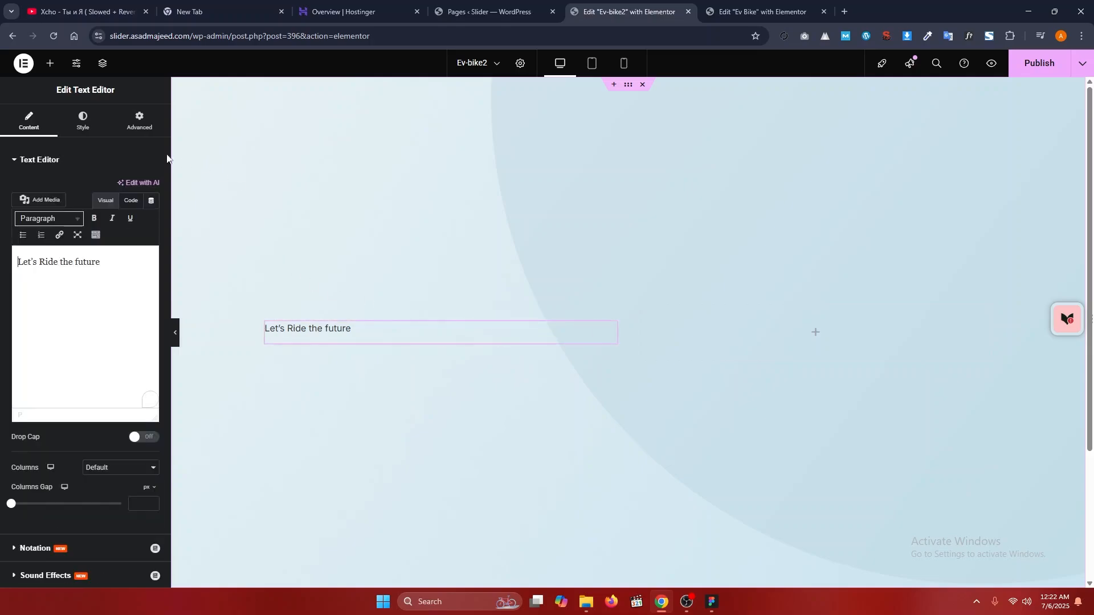
pyautogui.click(84, 125)
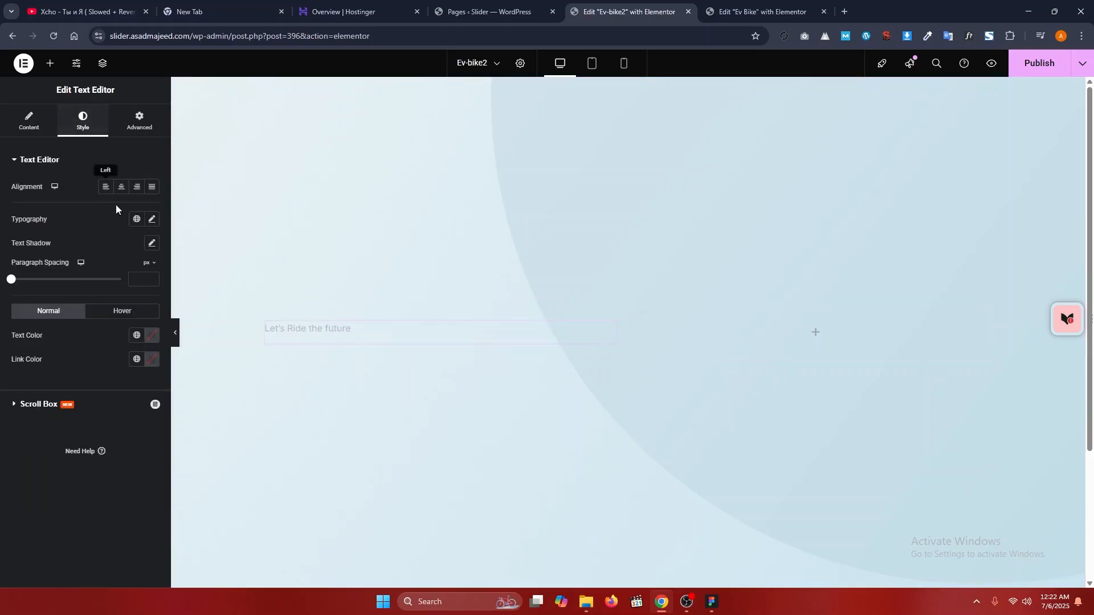
pyautogui.click(152, 219)
pyautogui.click(118, 273)
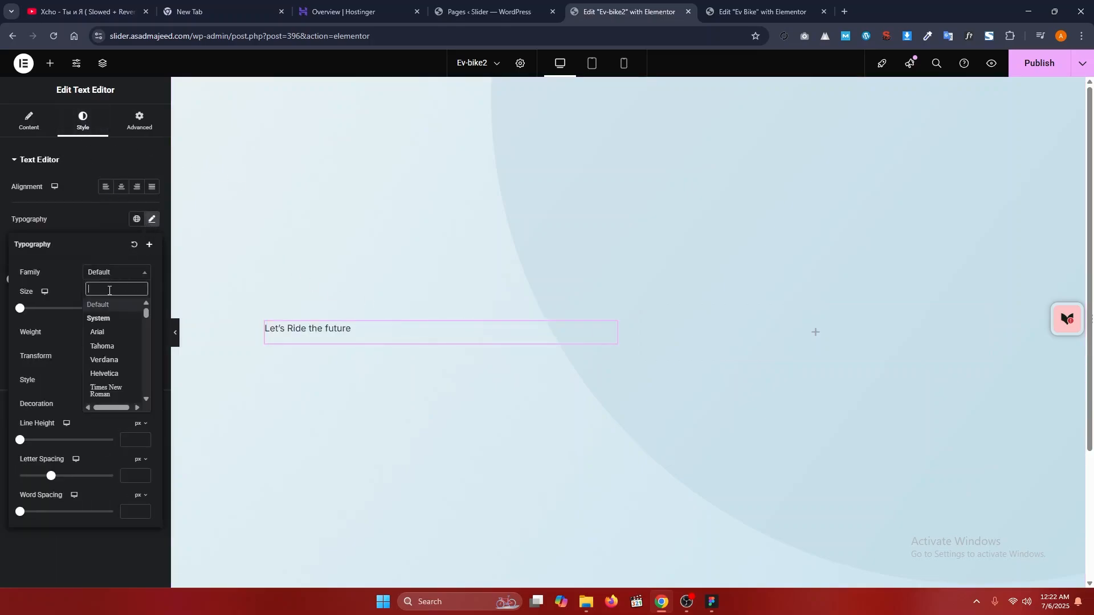
pyautogui.write('inter')
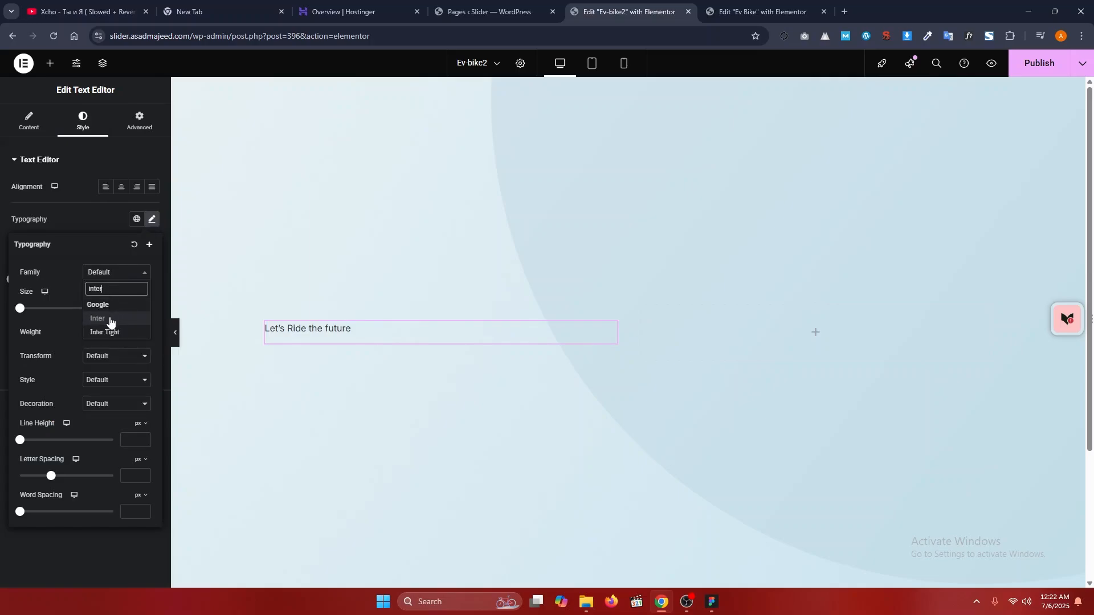
pyautogui.click(110, 317)
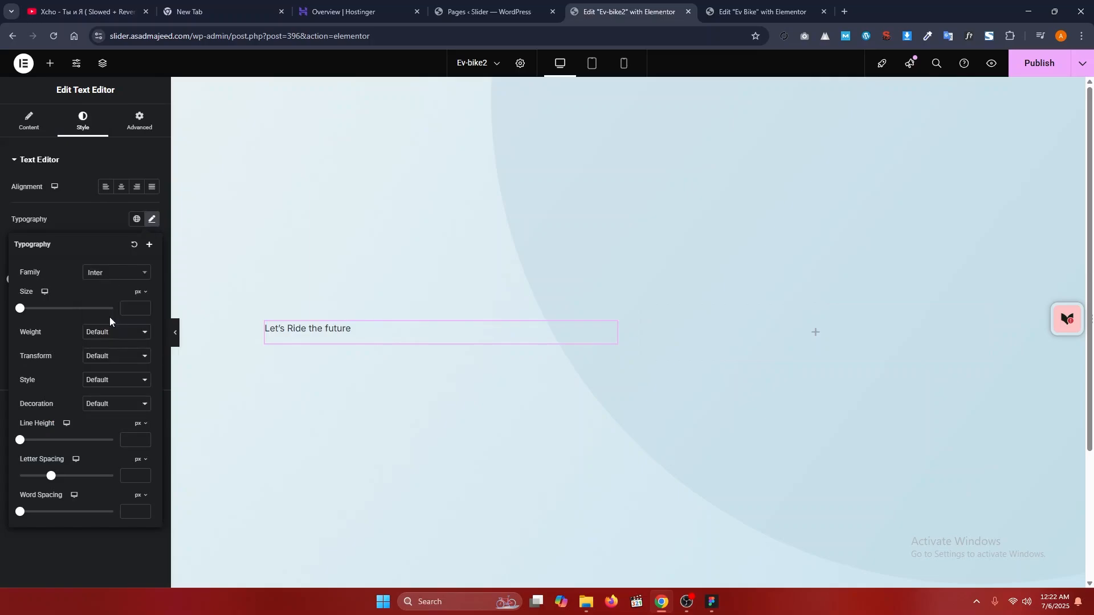
pyautogui.click(90, 218)
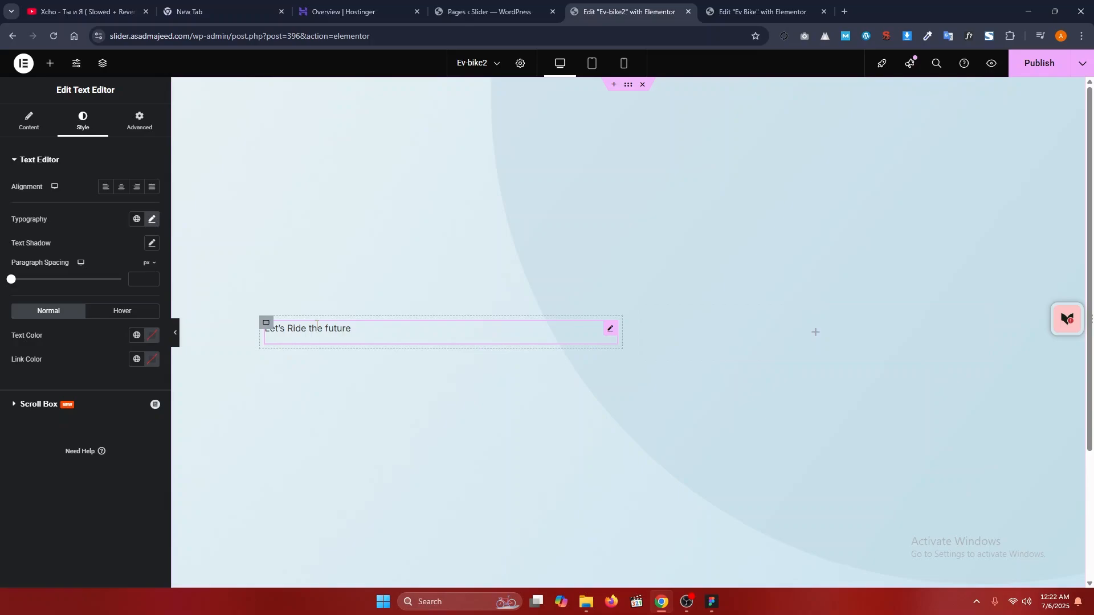
# - Examine the site-wide typography settings for body text, links, H1 and H2, then return to the page's widgets
pyautogui.click(76, 63)
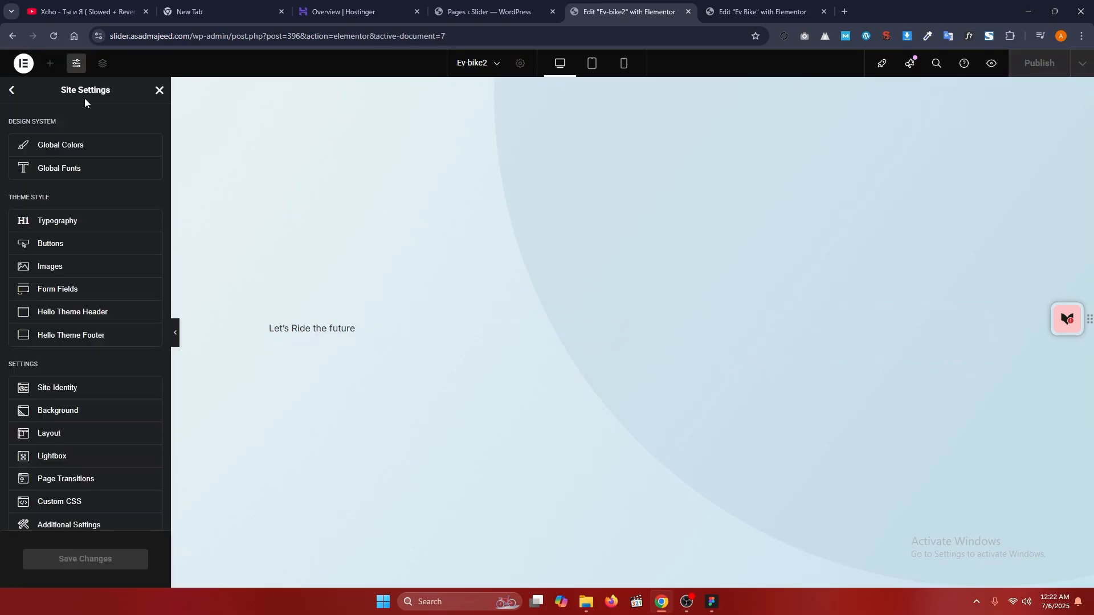
pyautogui.click(80, 223)
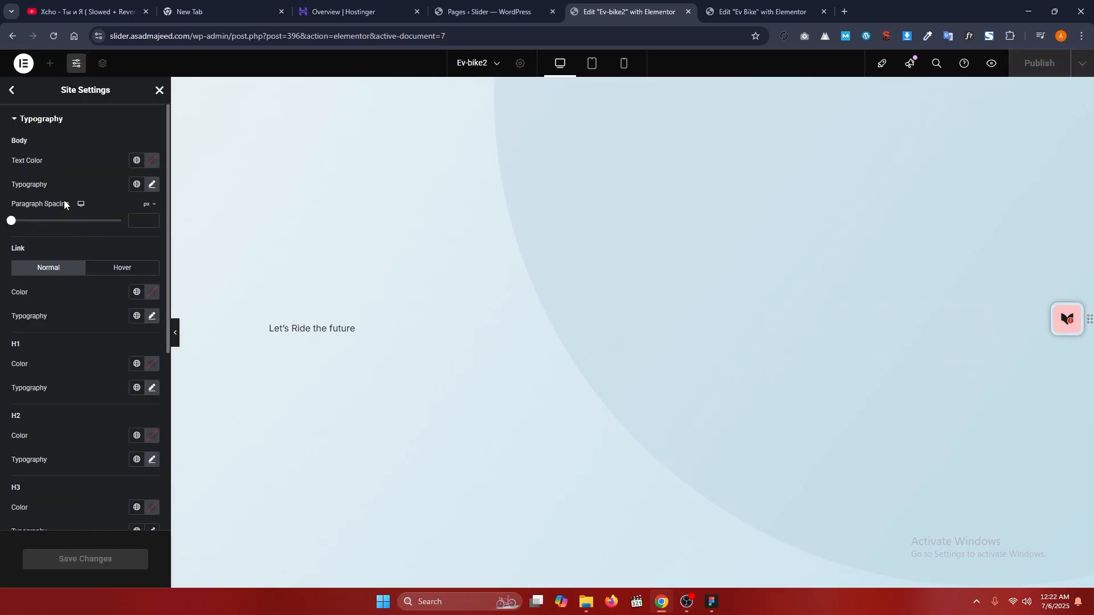
pyautogui.click(151, 186)
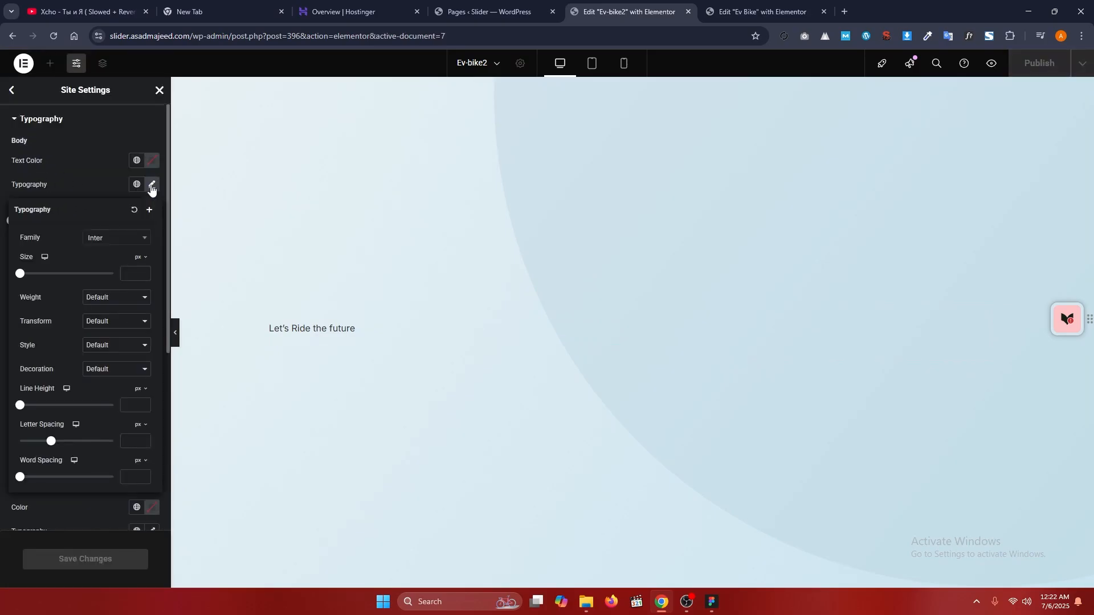
pyautogui.click(93, 172)
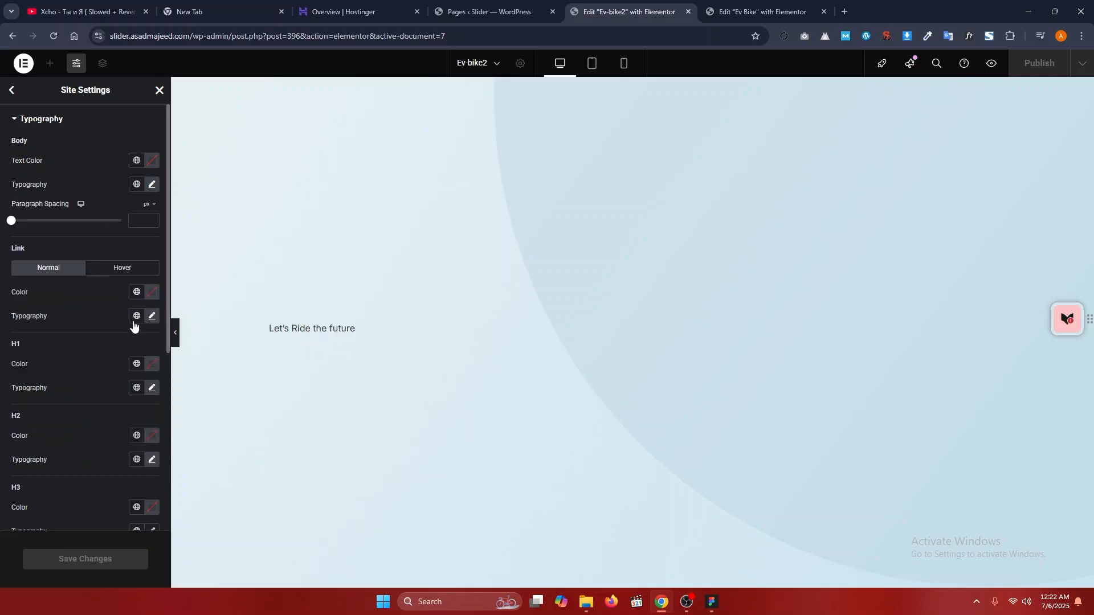
pyautogui.click(152, 317)
pyautogui.click(95, 303)
pyautogui.scroll(-1, 94, 303)
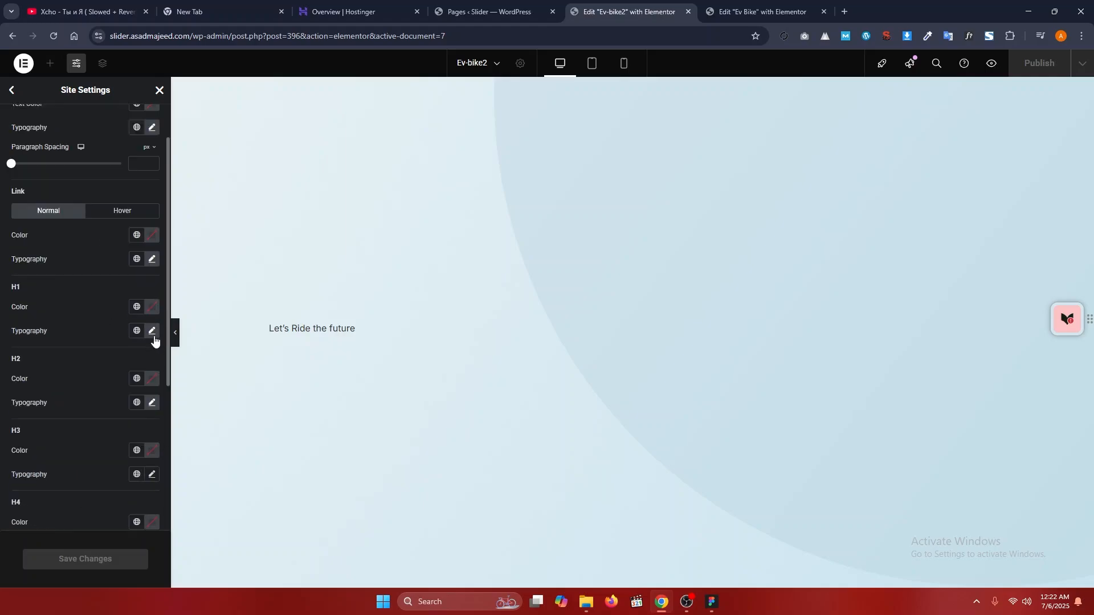
pyautogui.click(152, 333)
pyautogui.click(108, 307)
pyautogui.scroll(-2, 108, 308)
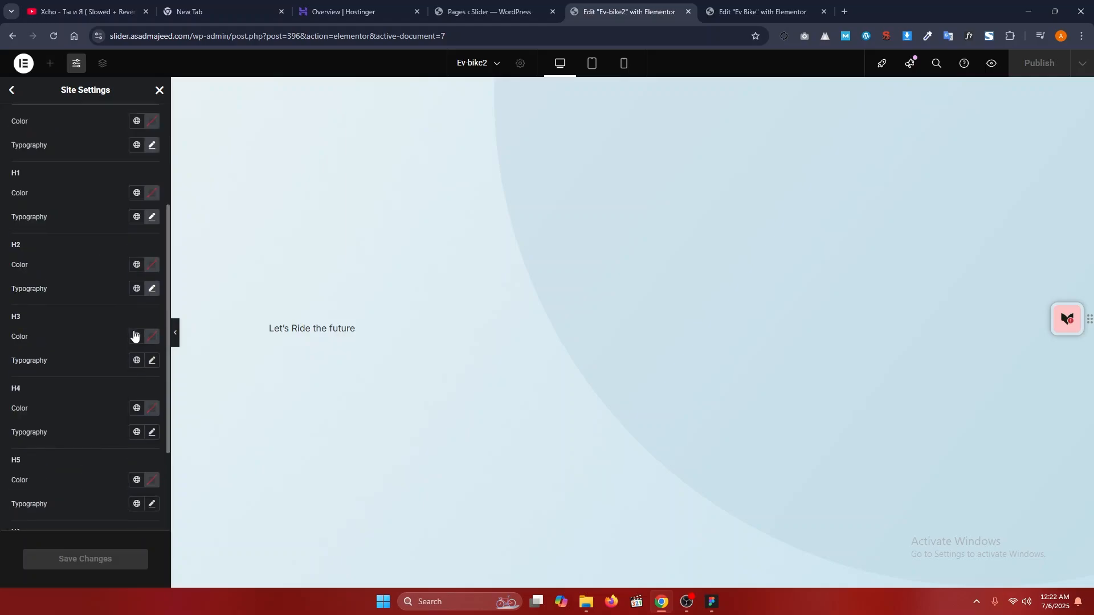
pyautogui.click(152, 289)
pyautogui.click(90, 259)
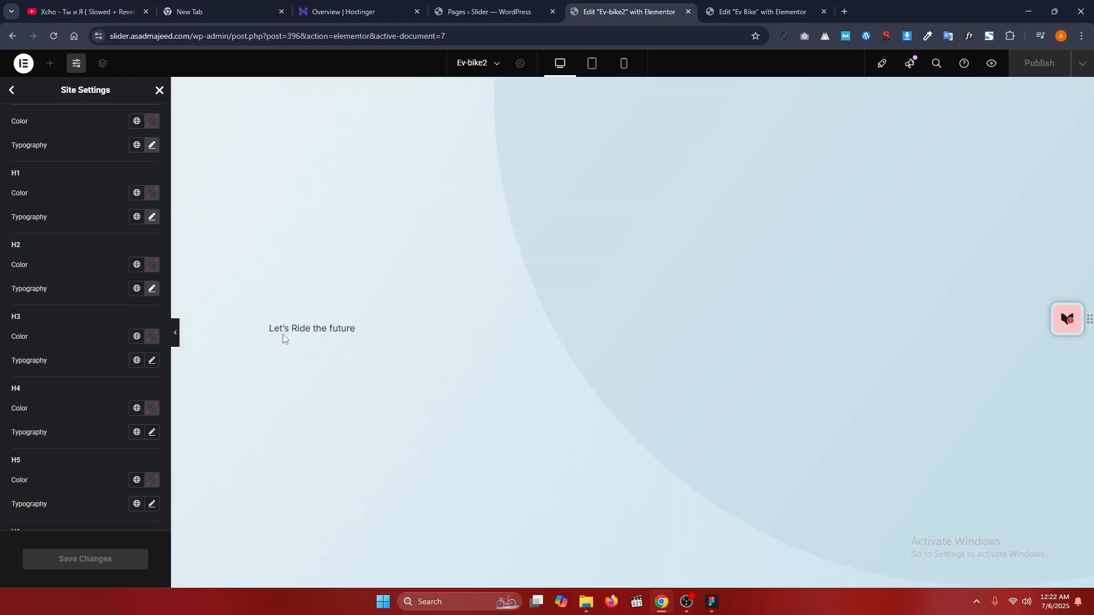
pyautogui.scroll(2, 115, 234)
pyautogui.scroll(1, 116, 236)
pyautogui.click(160, 91)
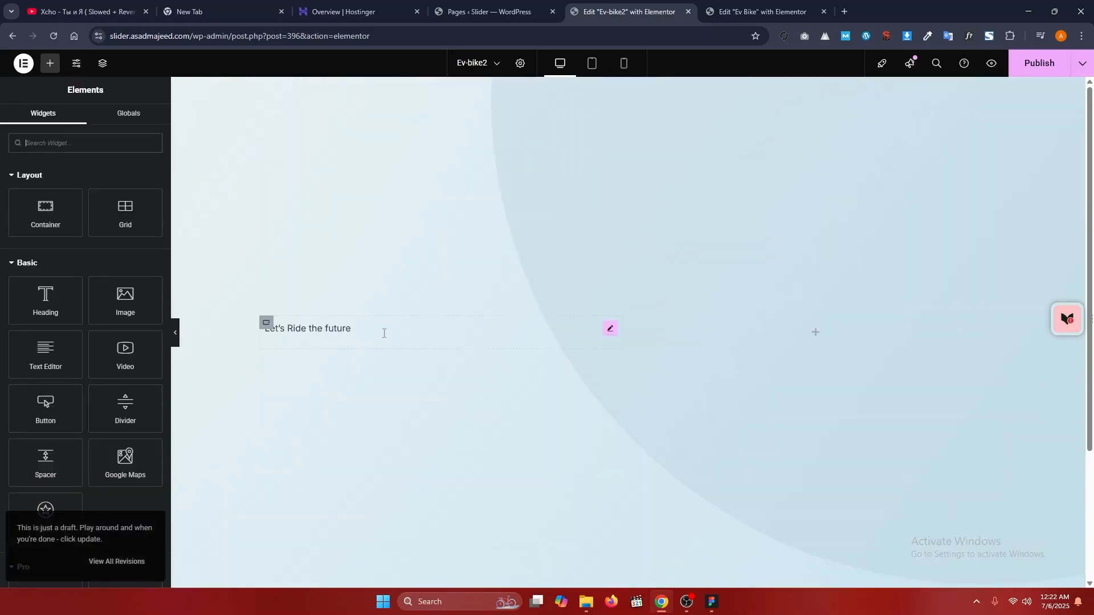
# - Style the "Let's Ride the future" text with weight 300 (Light), Uppercase transform and letter spacing of about 6.2 px
pyautogui.click(596, 333)
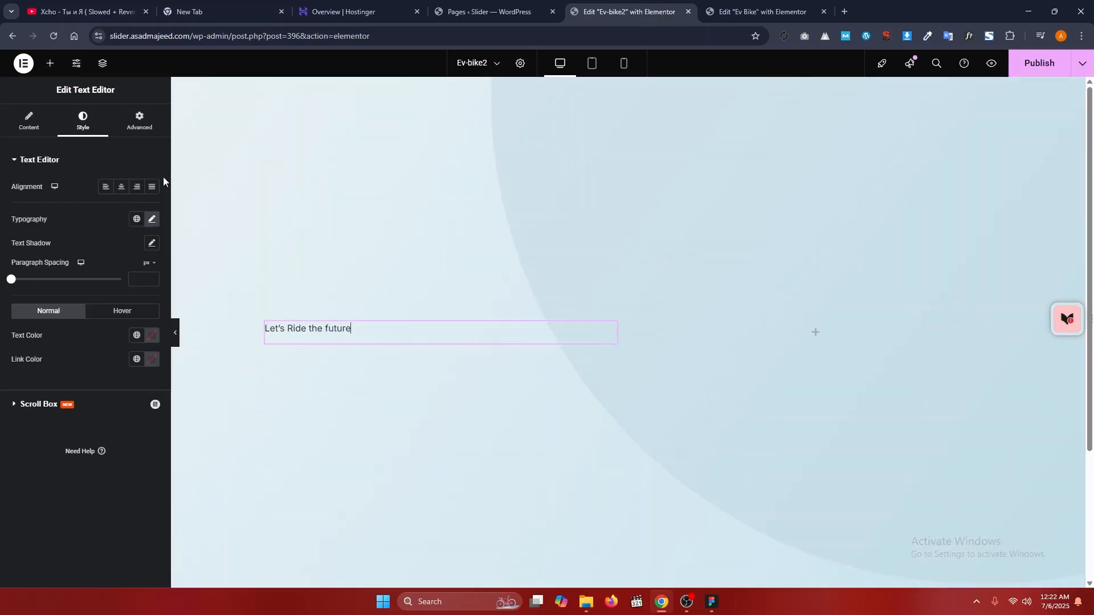
pyautogui.click(151, 220)
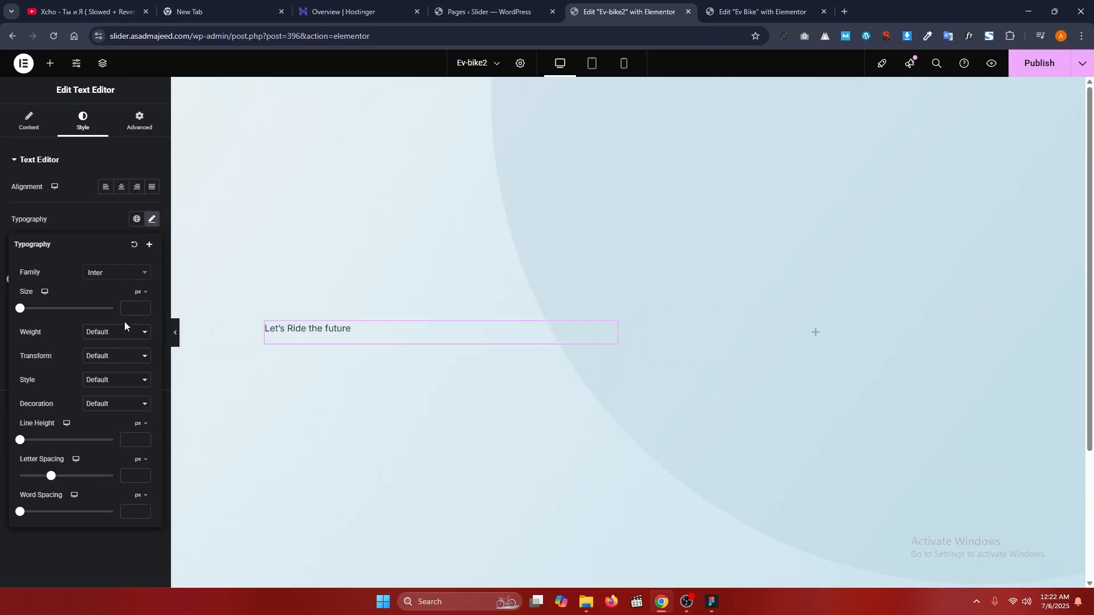
pyautogui.click(123, 336)
pyautogui.click(120, 375)
pyautogui.click(103, 357)
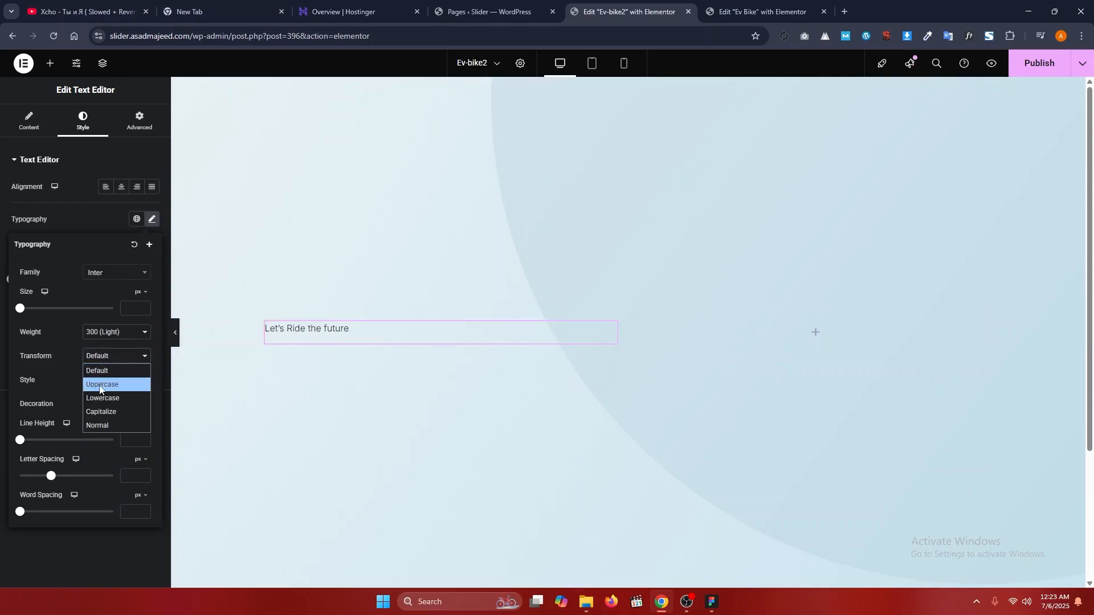
pyautogui.click(100, 385)
pyautogui.moveTo(52, 478); pyautogui.dragTo(93, 480)
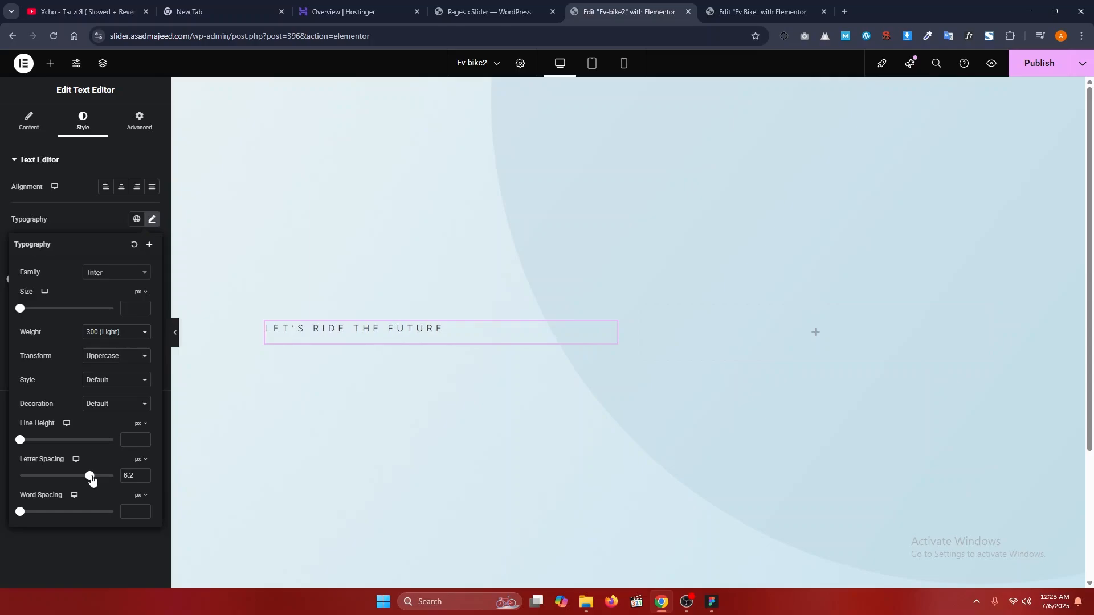
# - Add a Heading widget directly below the "Let's Ride the future" text and set its title to "Future"
pyautogui.click(95, 220)
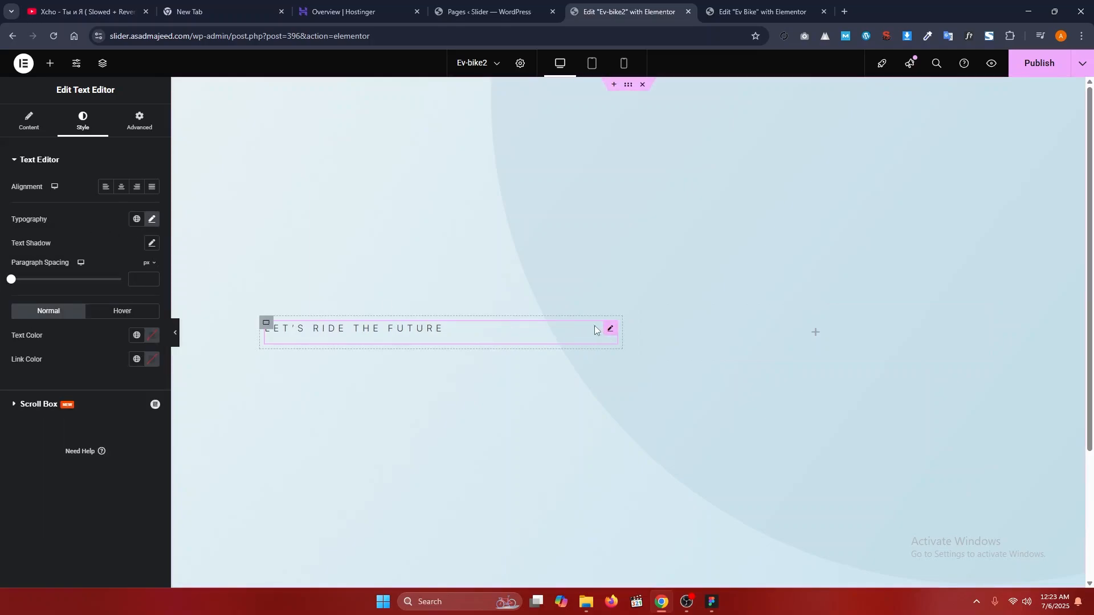
pyautogui.click(51, 63)
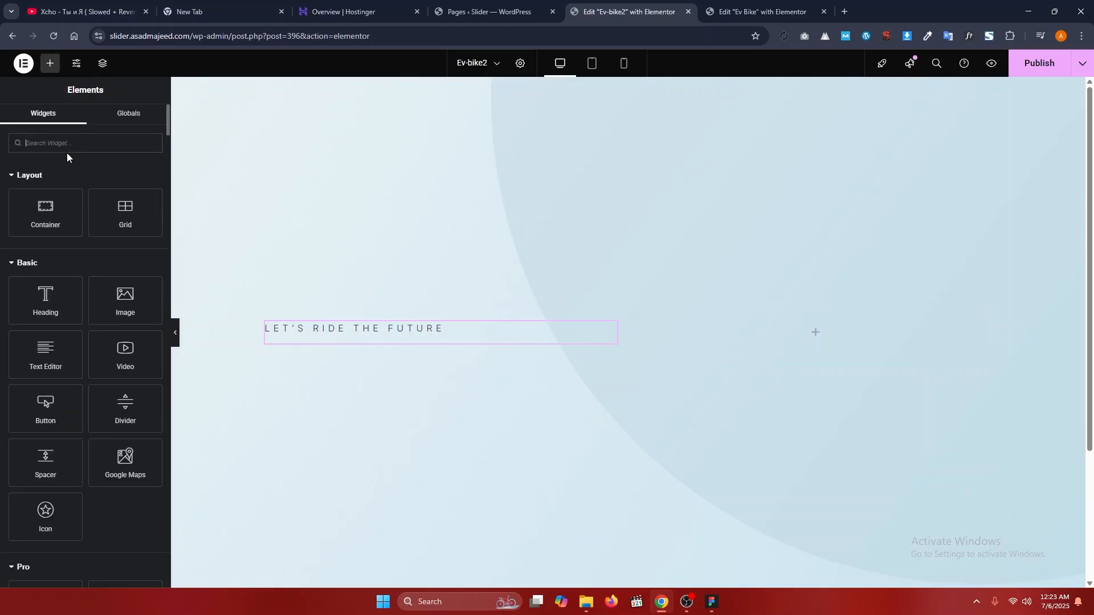
pyautogui.click(63, 150)
pyautogui.write('hea')
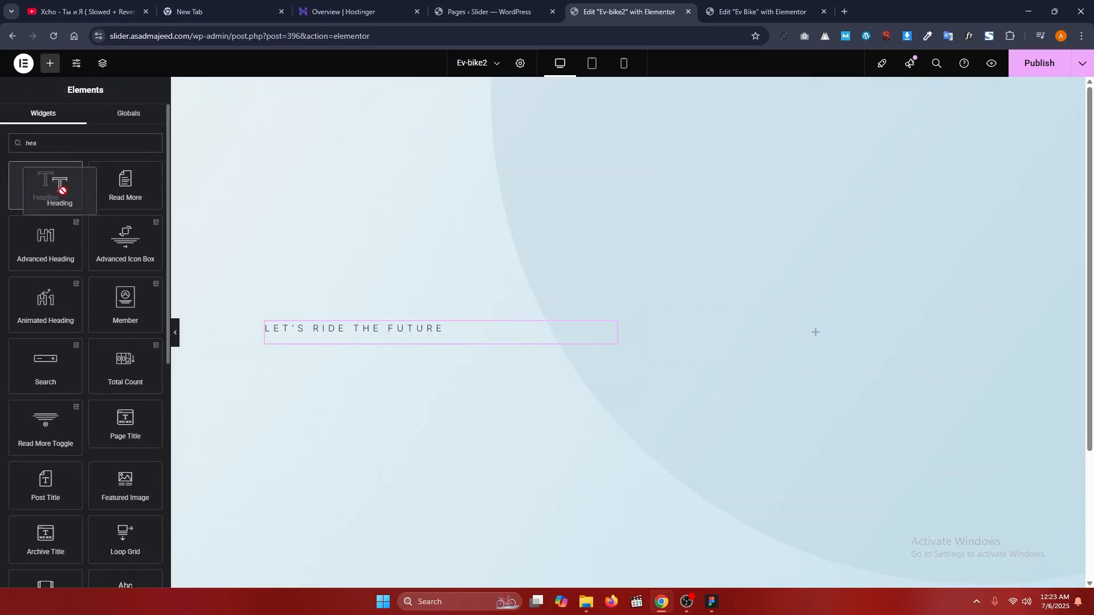
pyautogui.moveTo(58, 178); pyautogui.dragTo(381, 336)
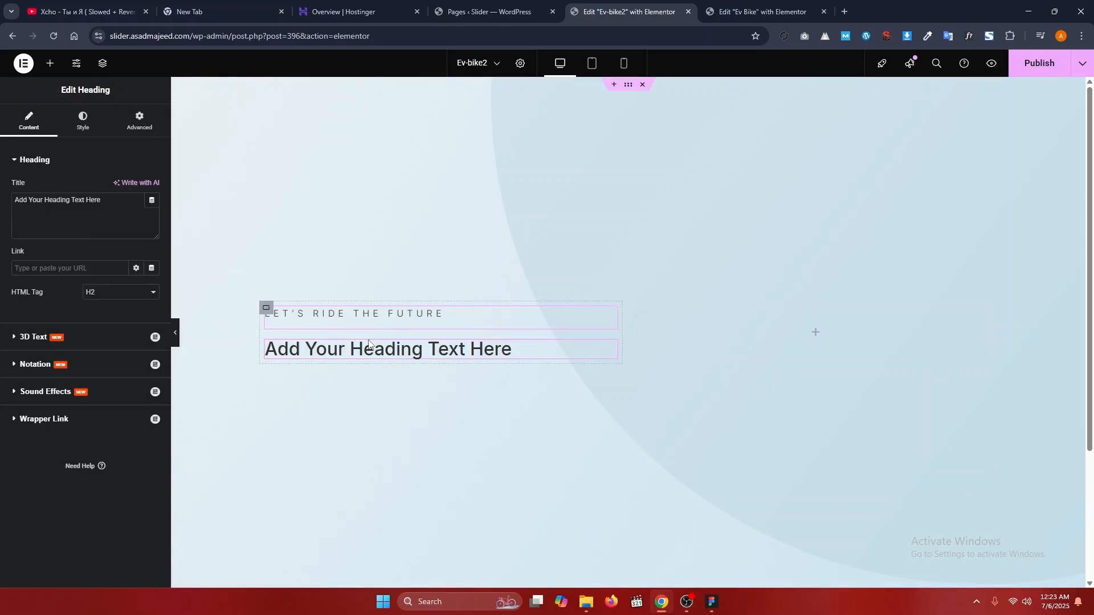
pyautogui.doubleClick(118, 209)
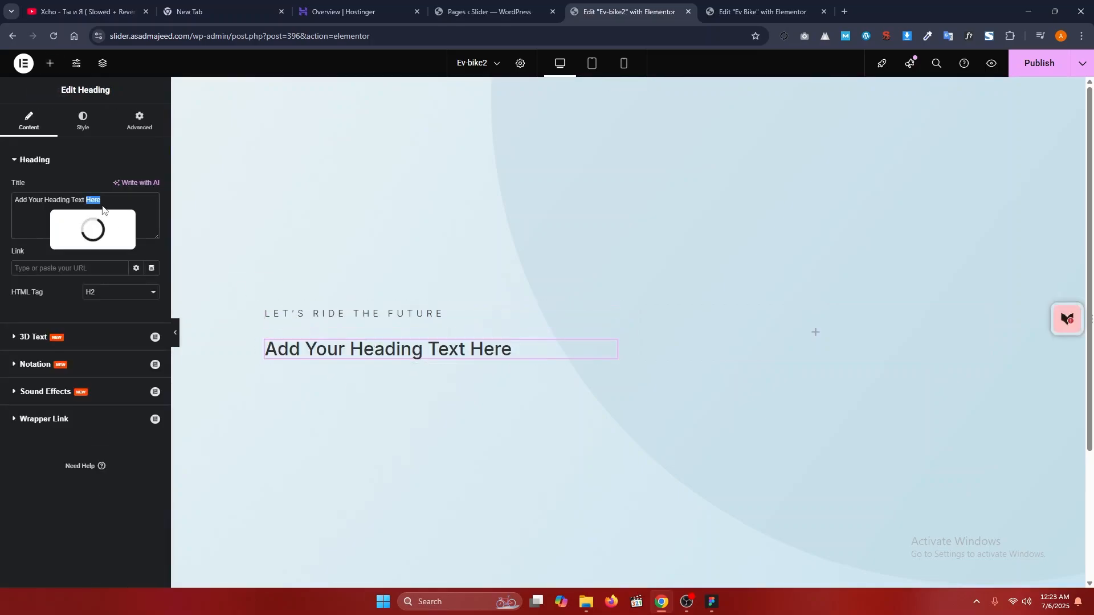
pyautogui.tripleClick(72, 199)
pyautogui.write('Future')
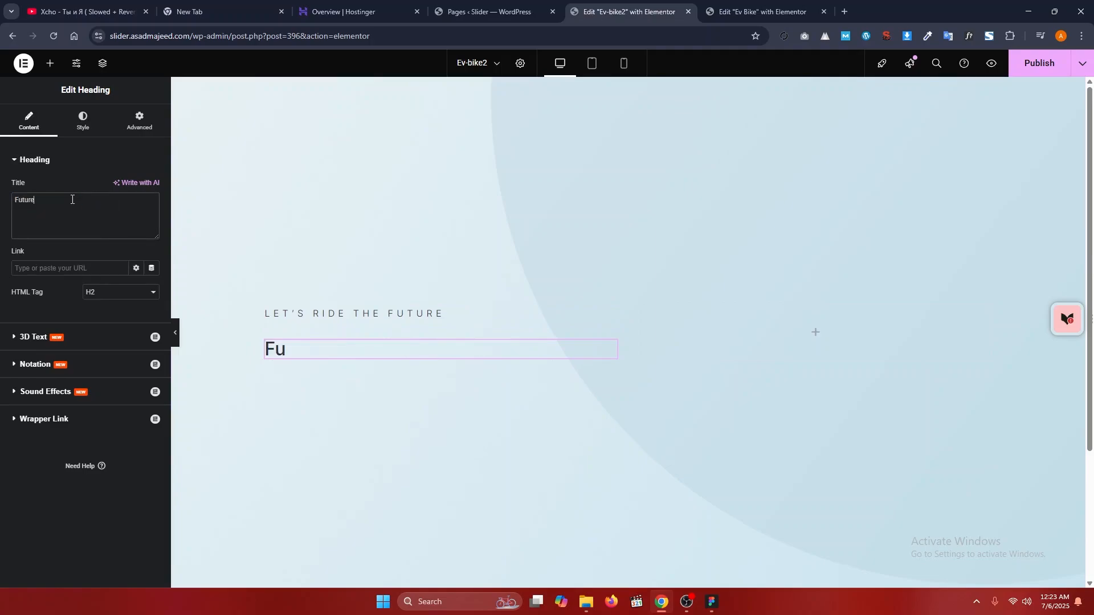
# - Style the Future heading with the Uppercase transform and a font size of 140 px
pyautogui.click(82, 132)
pyautogui.click(152, 219)
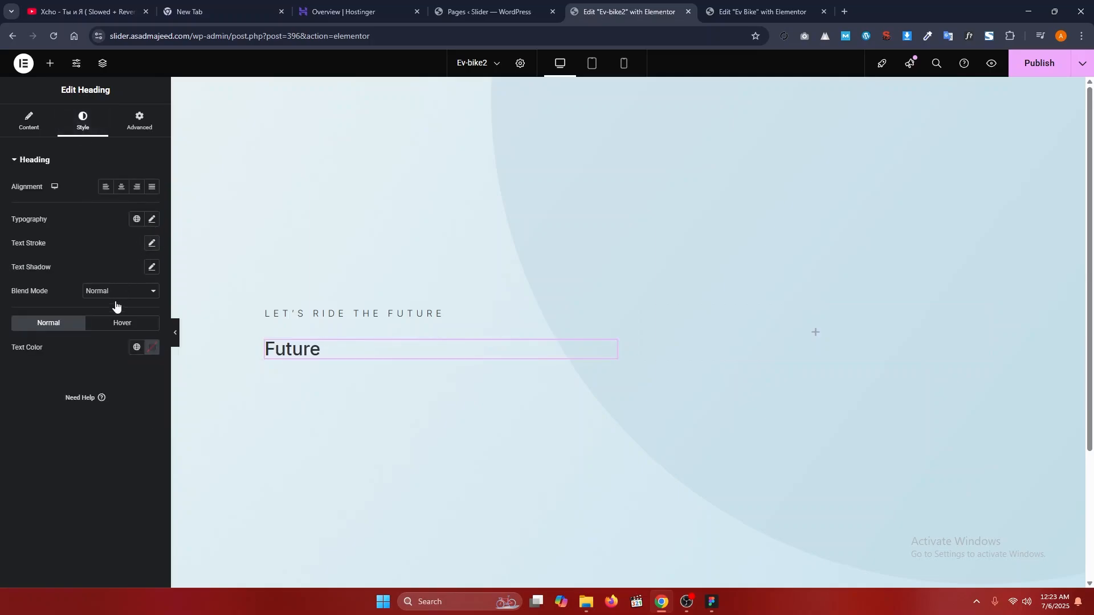
pyautogui.click(108, 357)
pyautogui.click(109, 369)
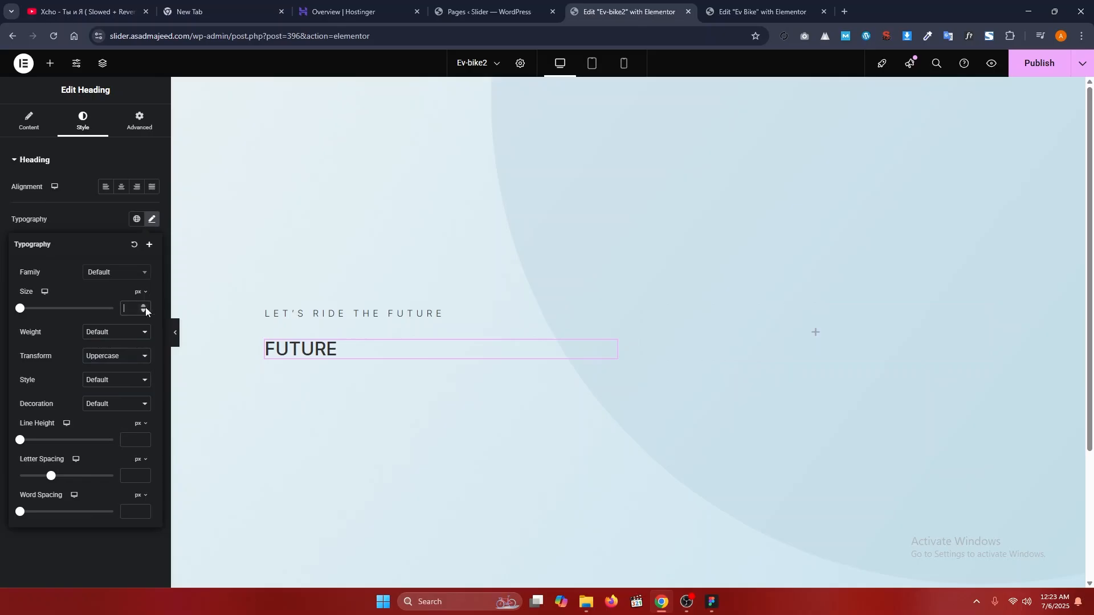
pyautogui.write('1')
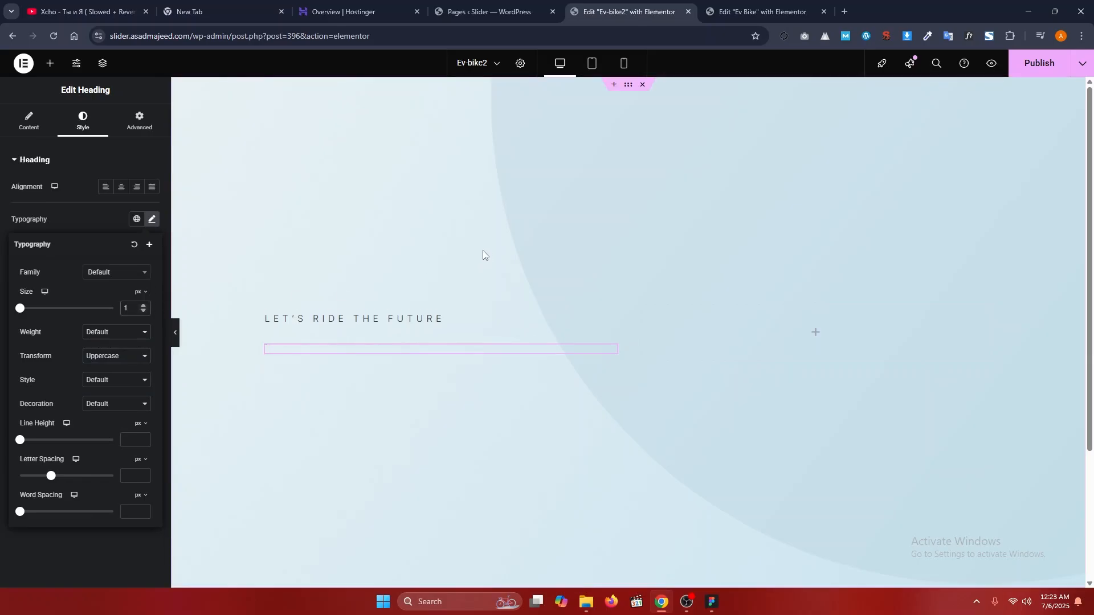
pyautogui.write('40')
# - Check the FUTURE heading's typography on the finished Ev Bike page and set the Ev-bike2 heading's size to 130 px
pyautogui.click(763, 12)
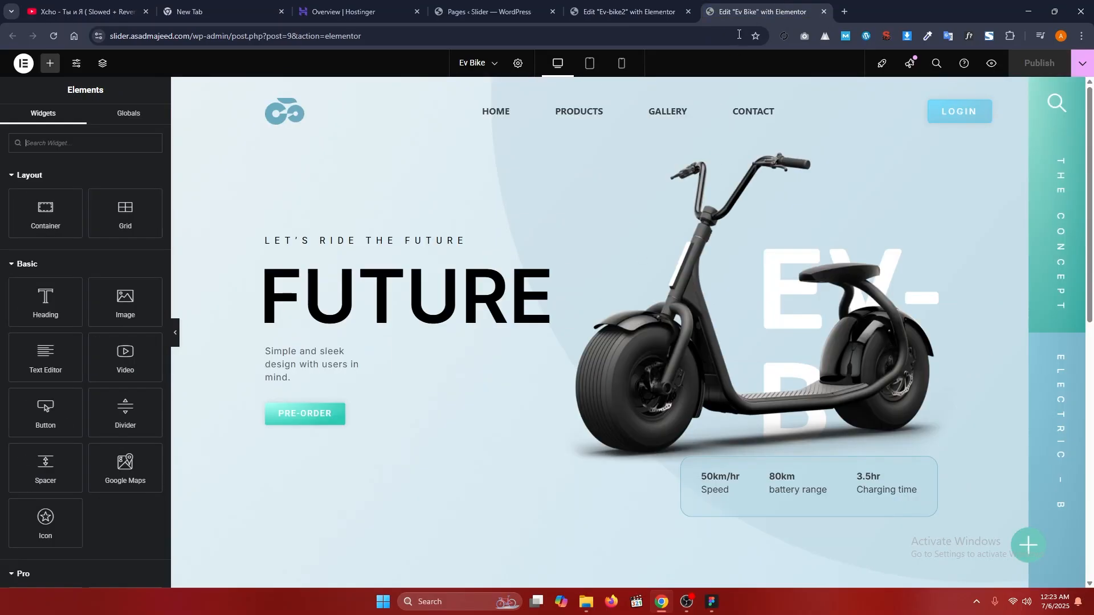
pyautogui.click(499, 266)
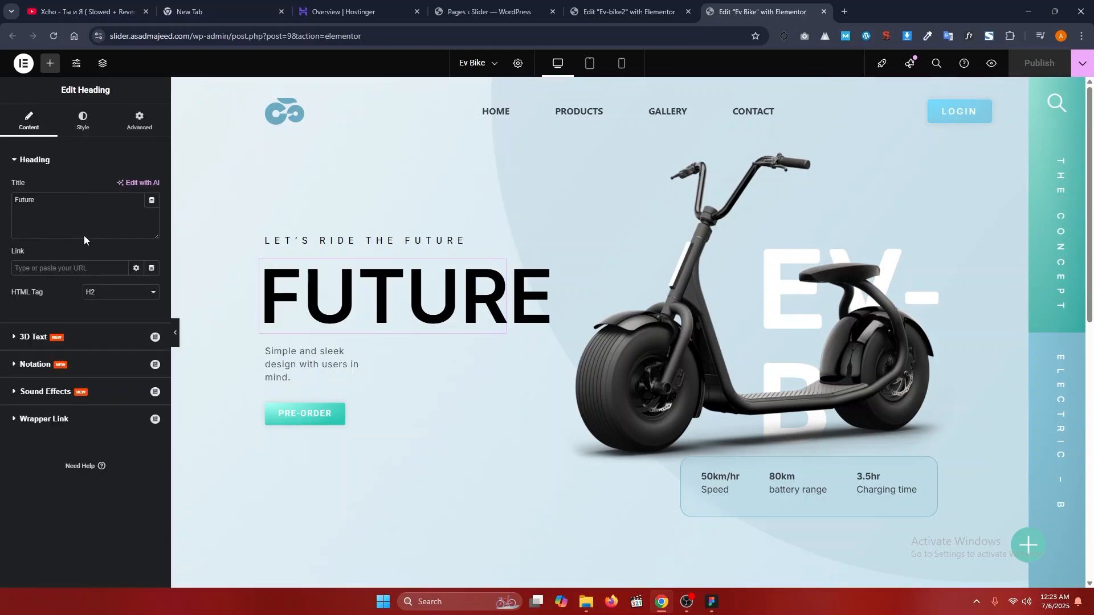
pyautogui.click(83, 121)
pyautogui.click(153, 219)
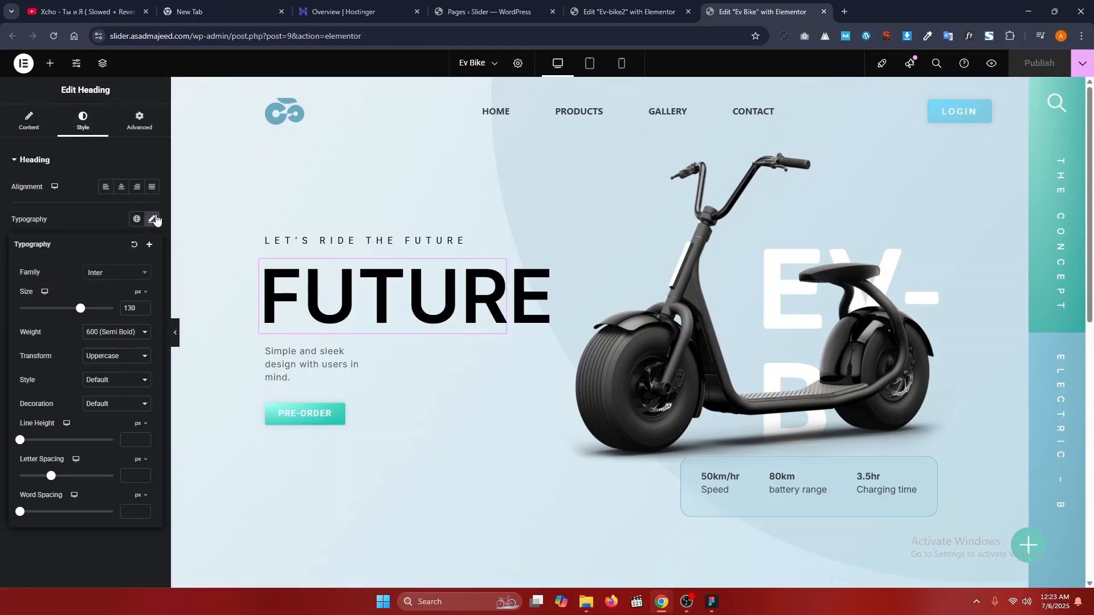
pyautogui.click(627, 11)
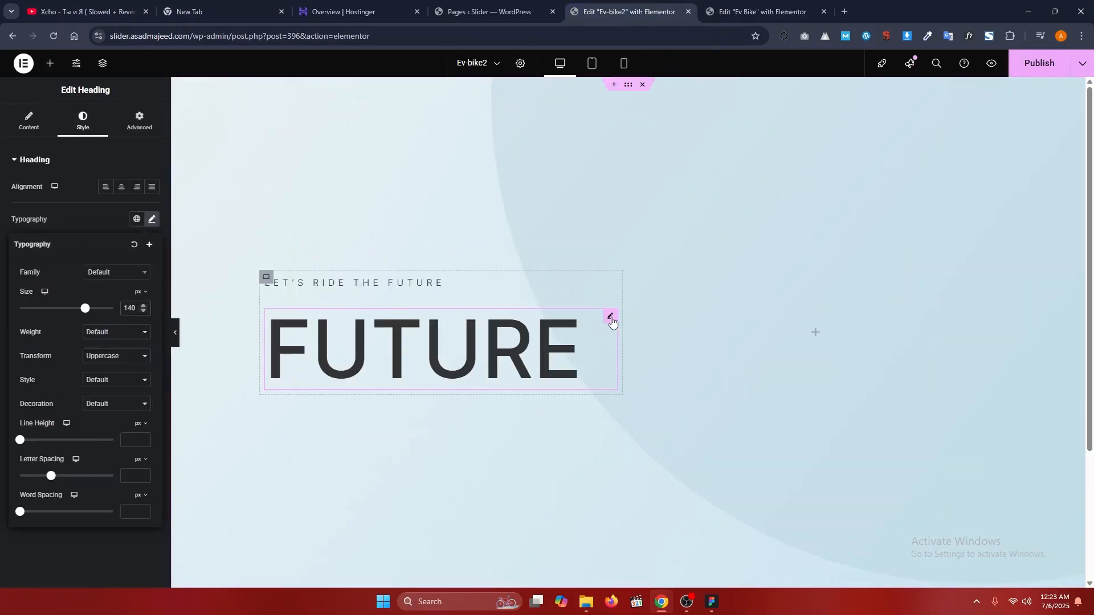
pyautogui.click(152, 219)
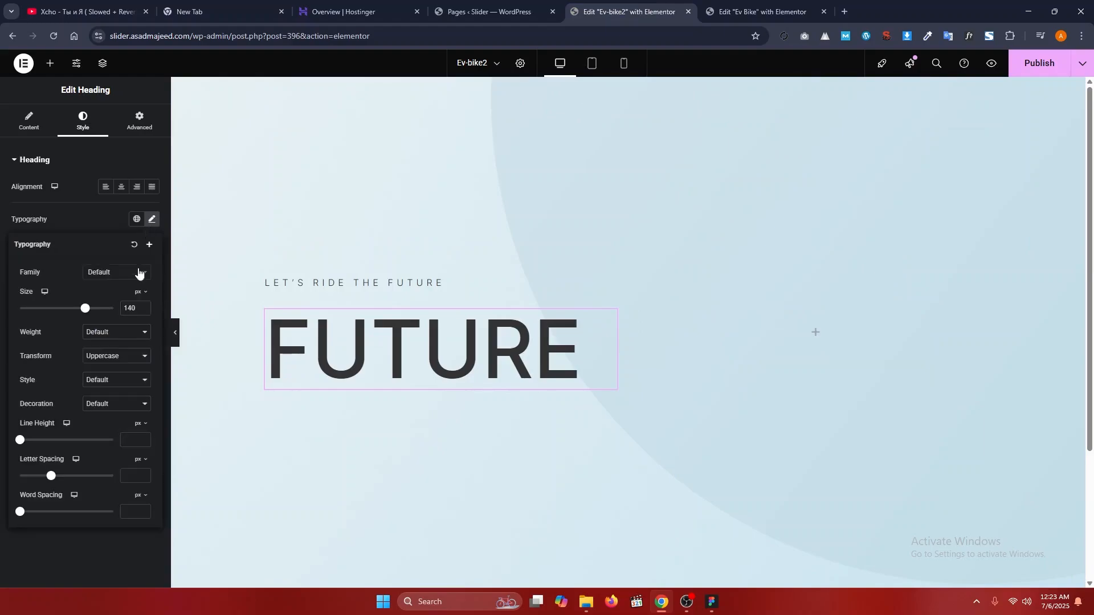
pyautogui.doubleClick(130, 308)
pyautogui.write('130')
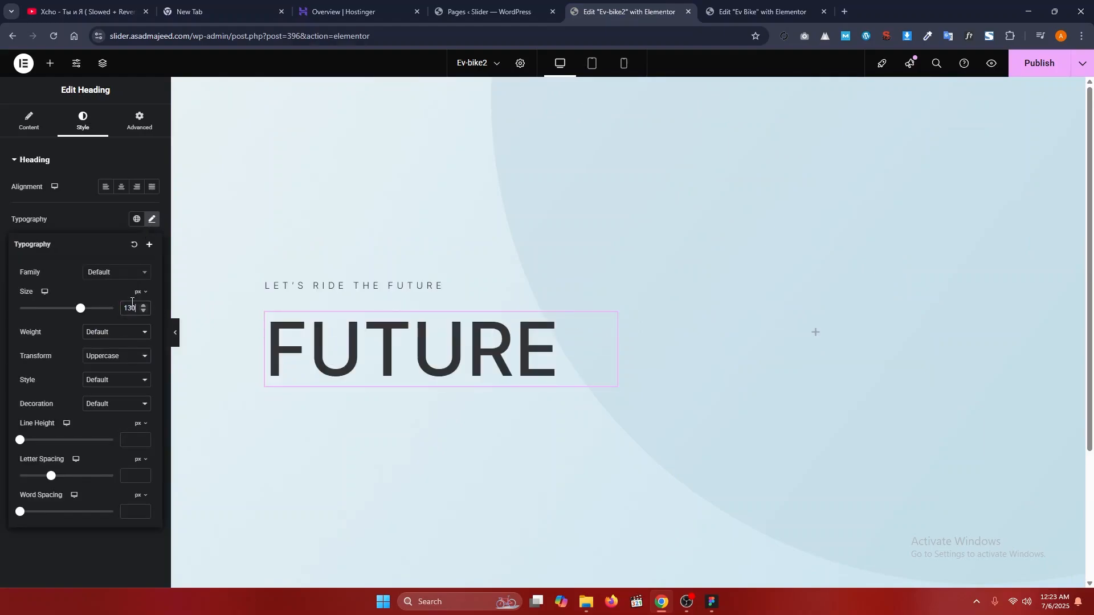
pyautogui.click(95, 199)
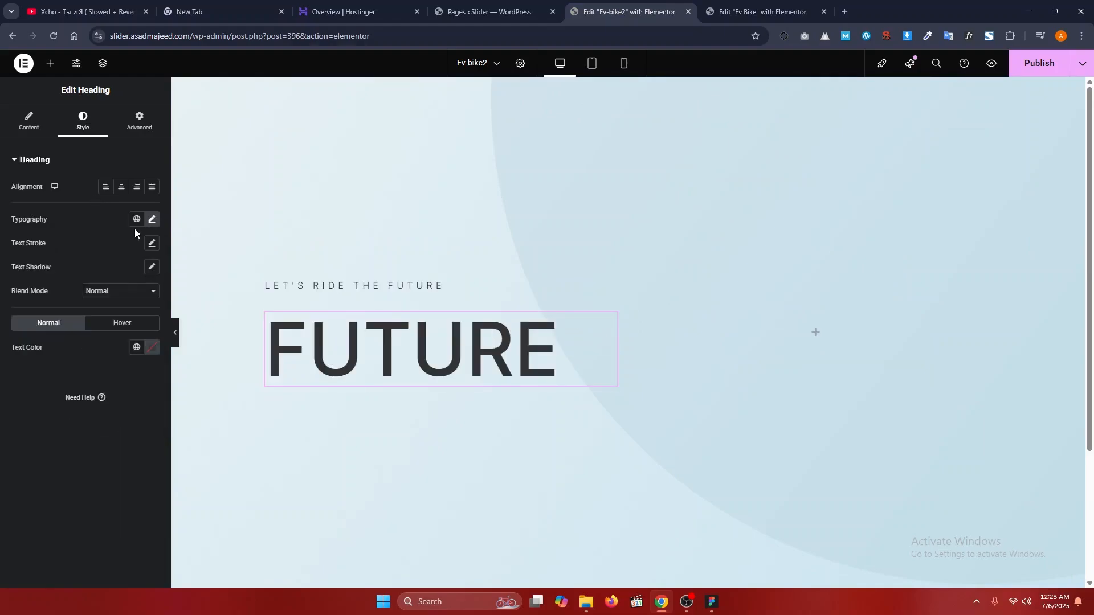
# - Set the FUTURE heading's text color to black (#000000)
pyautogui.click(152, 350)
pyautogui.moveTo(124, 423); pyautogui.dragTo(86, 480)
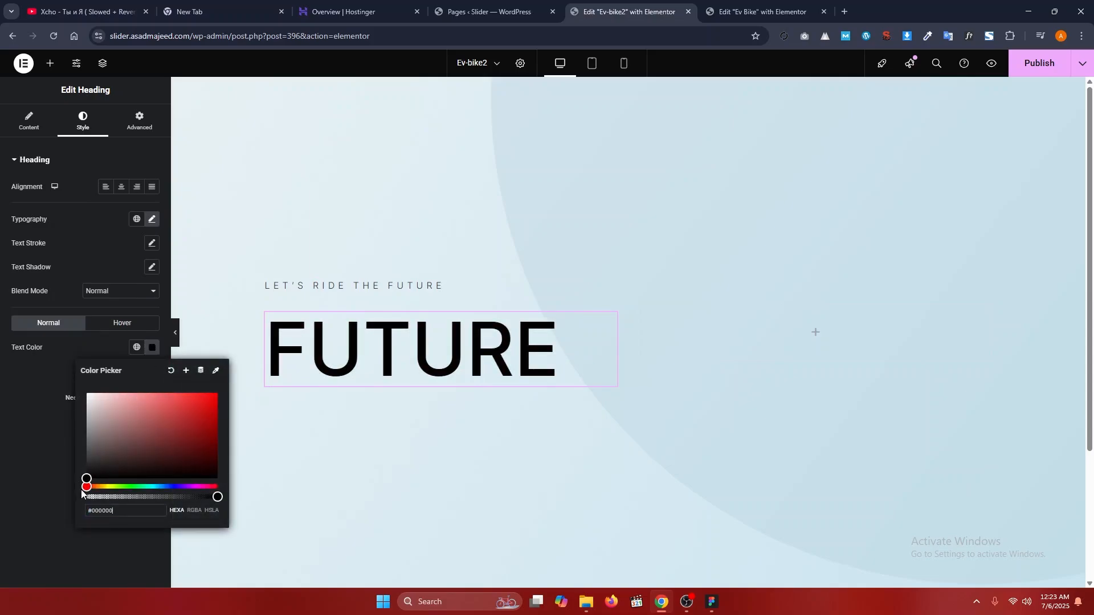
pyautogui.click(12, 453)
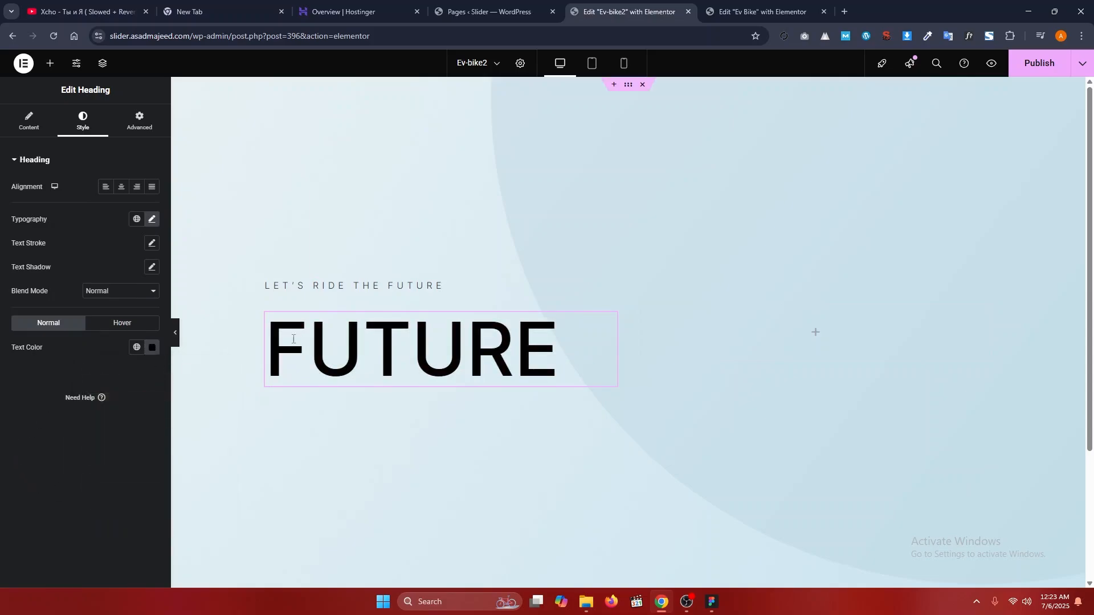
# - Set the line height of the "Let's Ride the future" text to 14 px
pyautogui.click(605, 294)
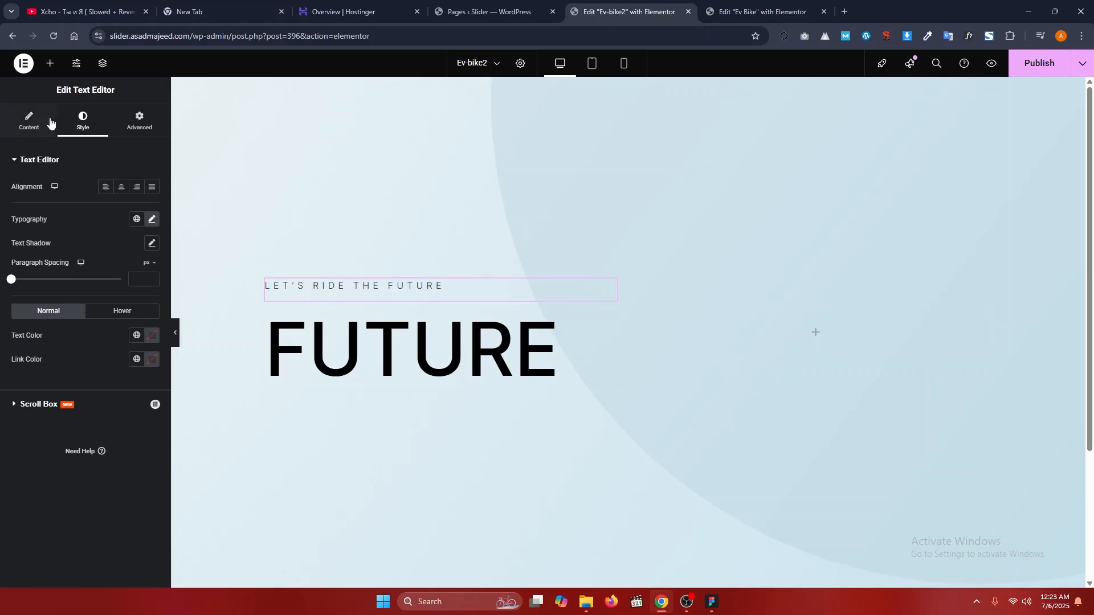
pyautogui.click(153, 221)
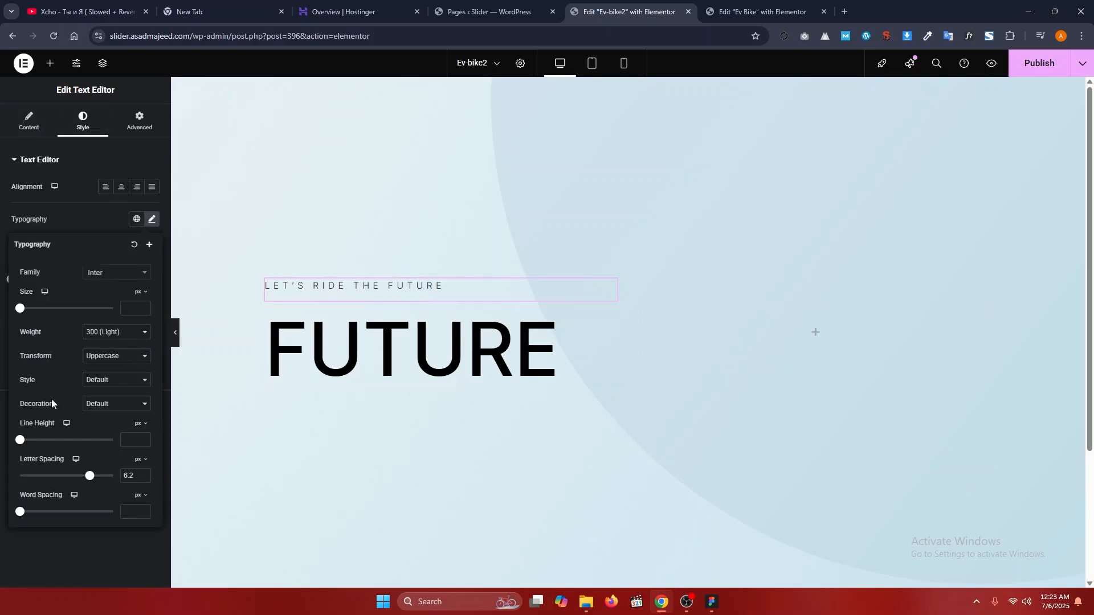
pyautogui.moveTo(21, 440); pyautogui.dragTo(34, 440)
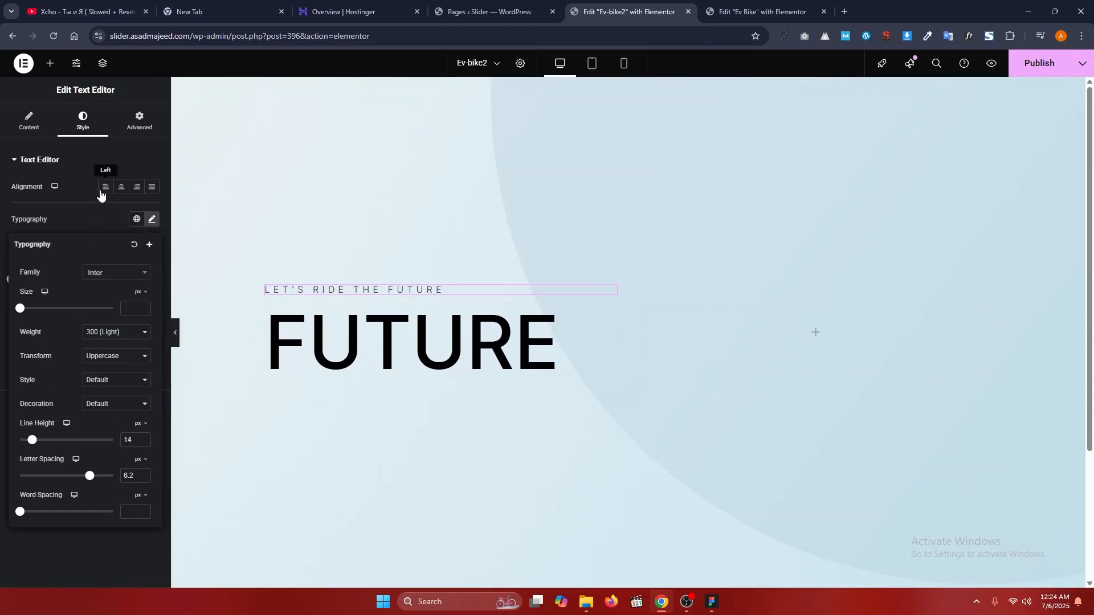
pyautogui.click(82, 231)
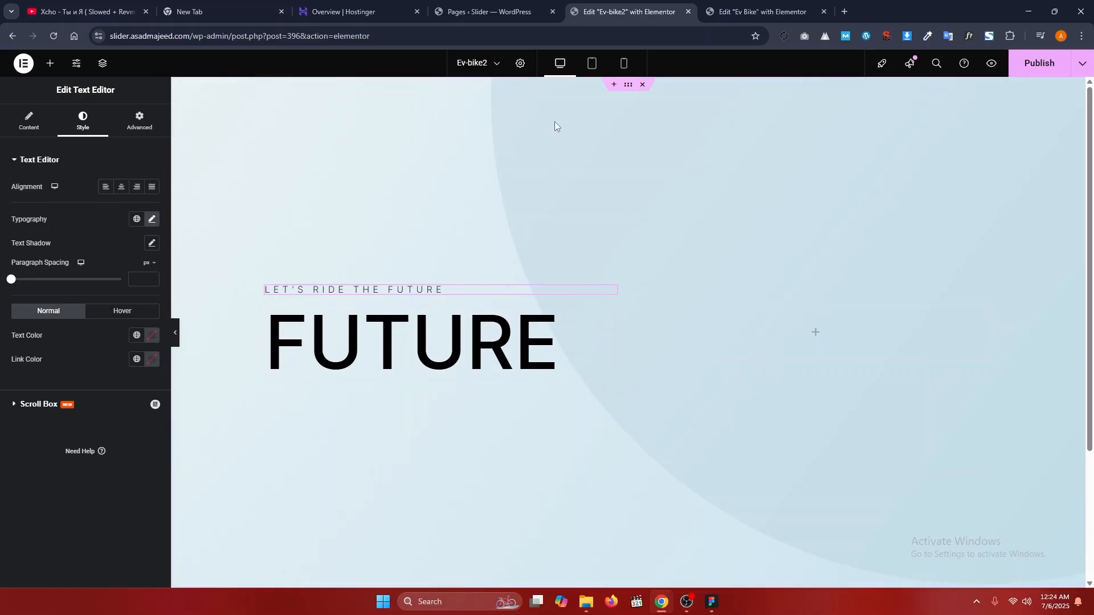
# - Switch to Figma, copy the "Simple and sleek design with users in mind." text, and return to the Elementor page
pyautogui.click(714, 601)
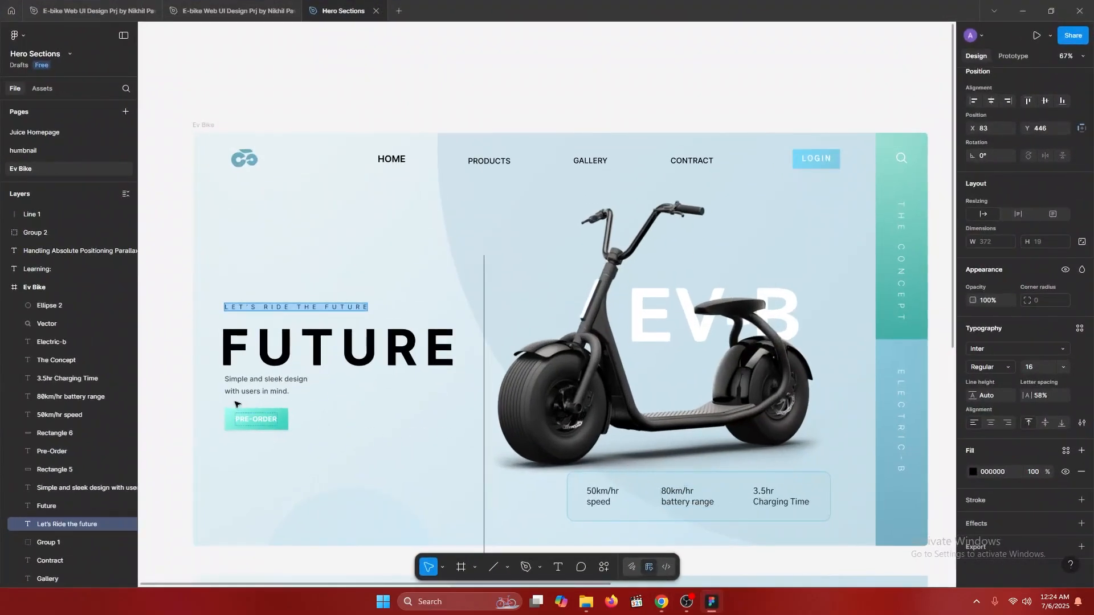
pyautogui.doubleClick(242, 387)
pyautogui.hotkey('ctrl', 'c')
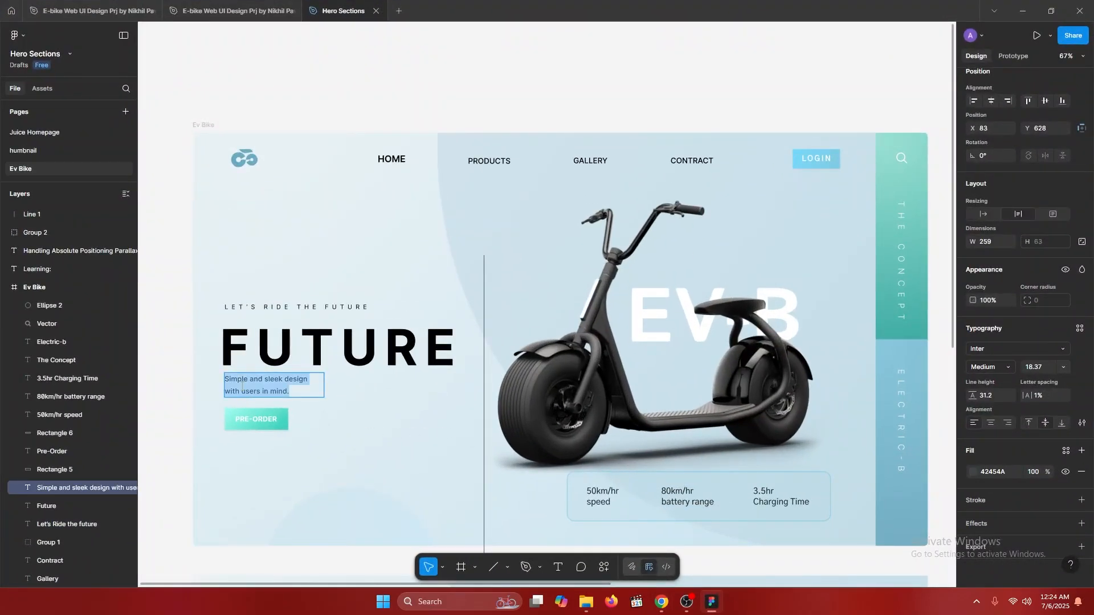
pyautogui.hotkey('alt', 'Tab')
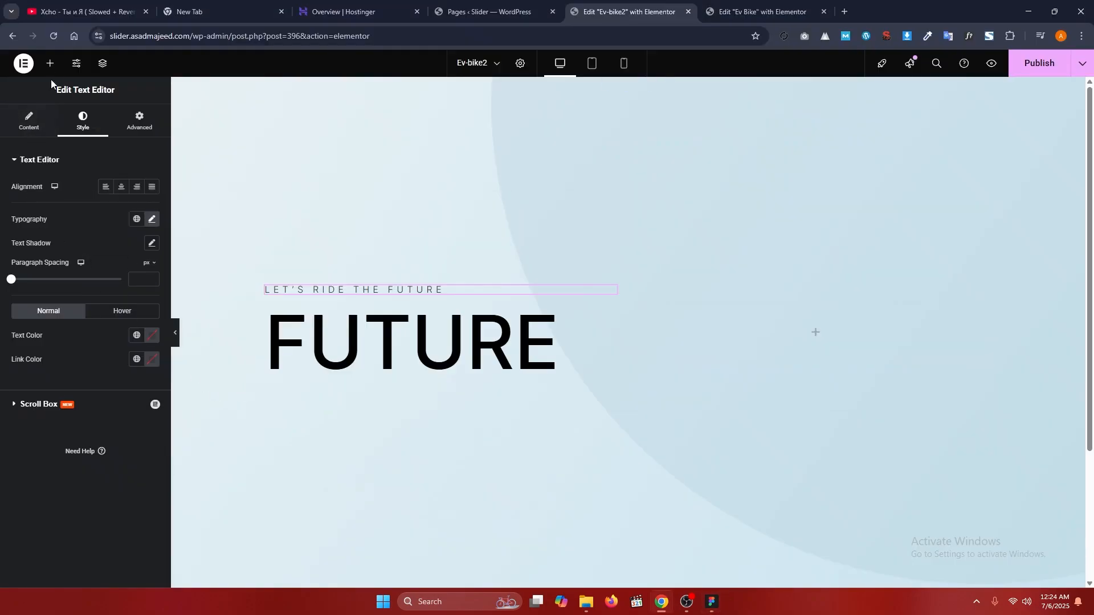
# - Add a Text Editor widget below the FUTURE heading and replace its placeholder with "Simple and sleek design with users in mind."
pyautogui.click(50, 63)
pyautogui.write('text')
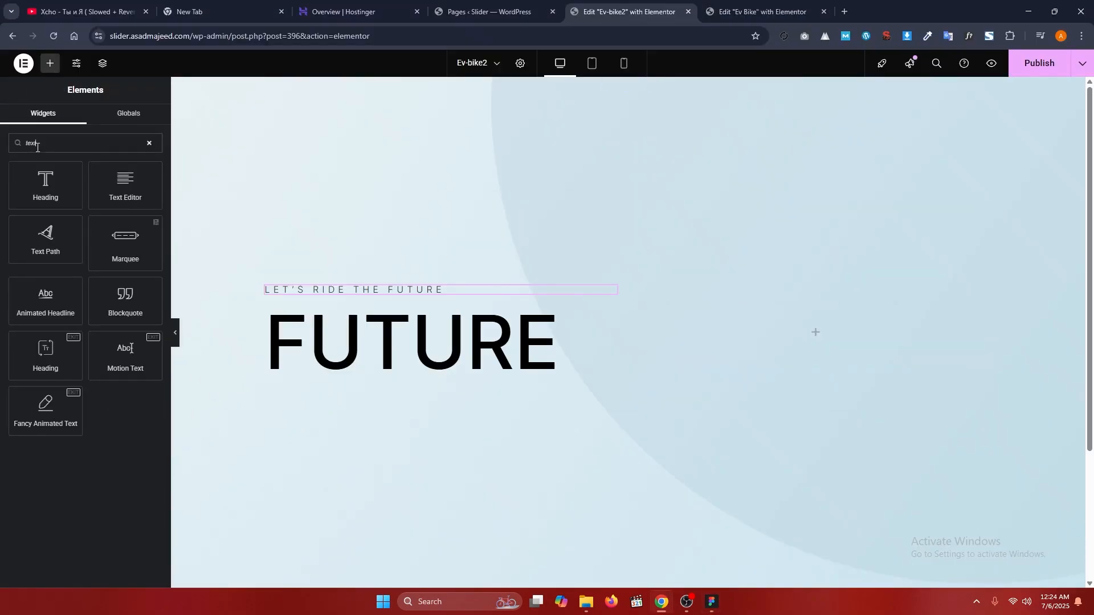
pyautogui.moveTo(126, 183); pyautogui.dragTo(359, 374)
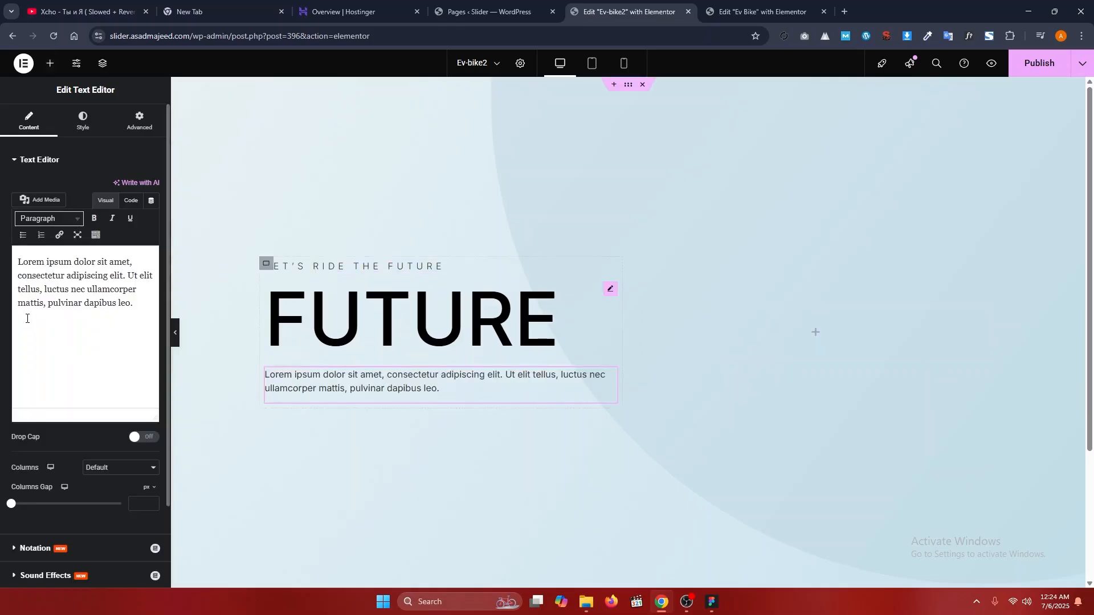
pyautogui.hotkey('ctrl', 'a')
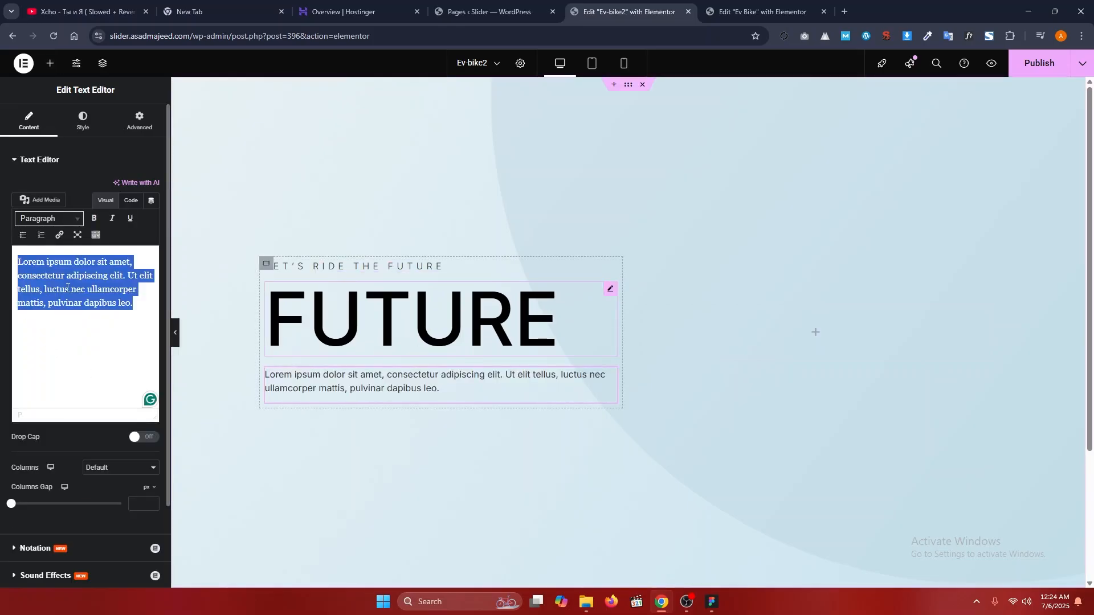
pyautogui.click(67, 286)
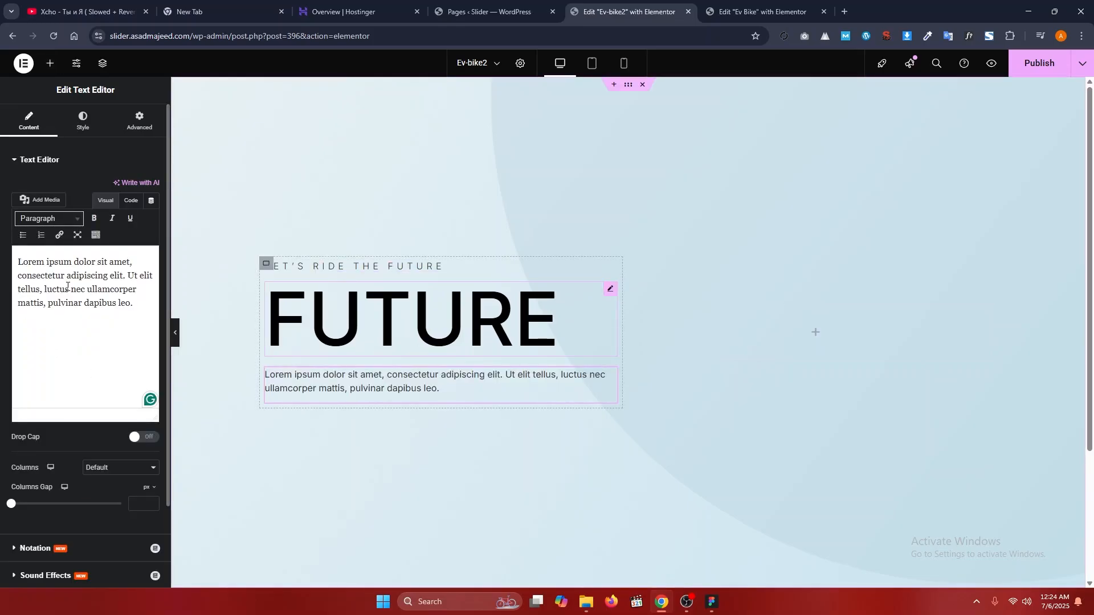
pyautogui.hotkey('ctrl', 'a')
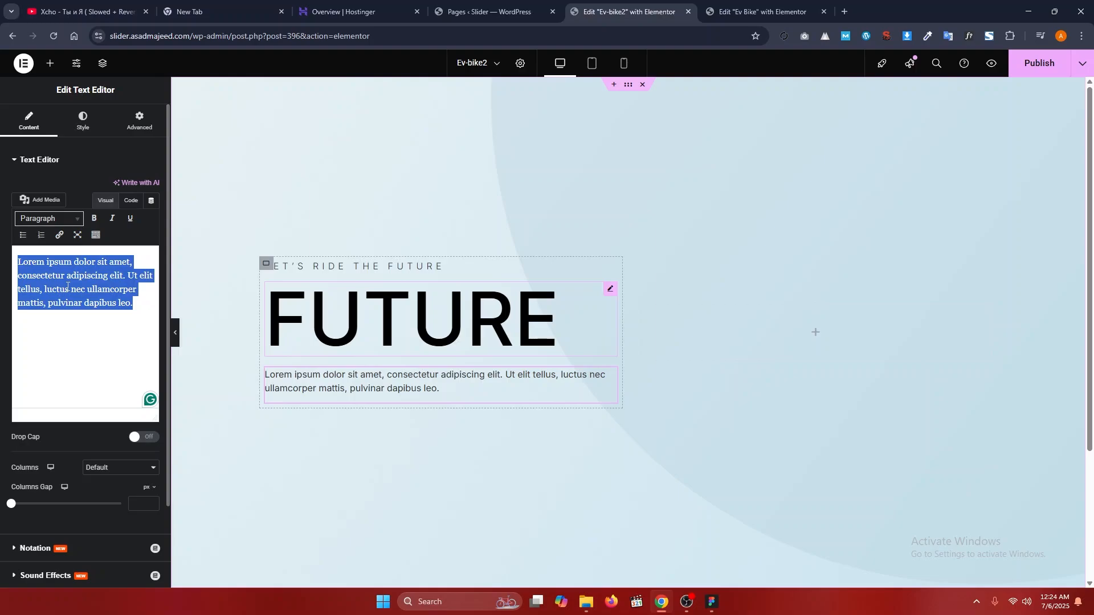
pyautogui.press('BackSpace')
pyautogui.hotkey('ctrl', 'v')
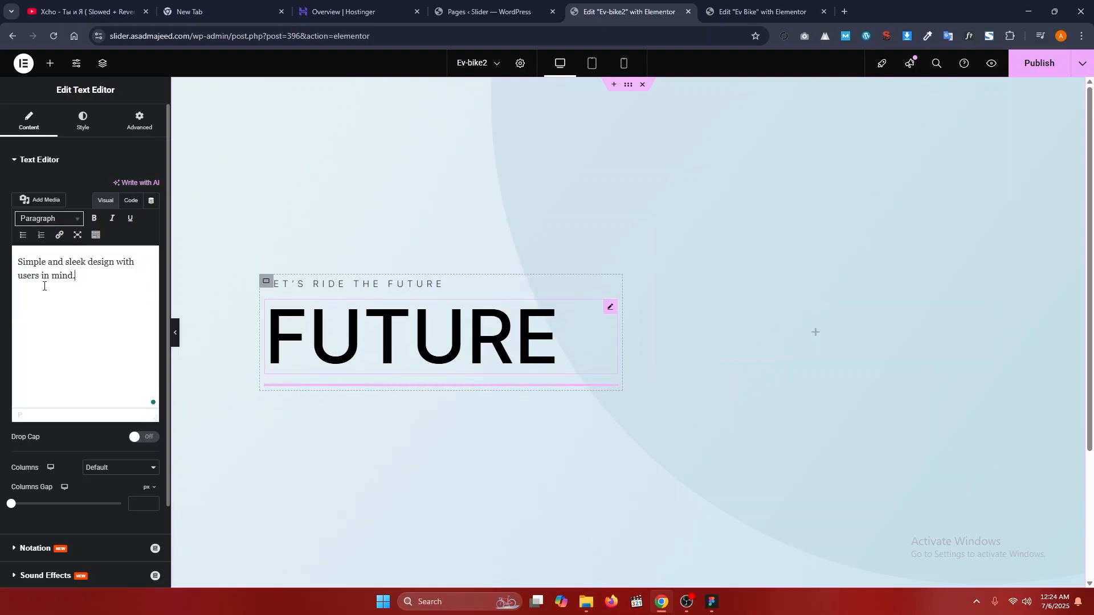
# - Give the "Simple and sleek design" text a custom width of 36%
pyautogui.click(83, 122)
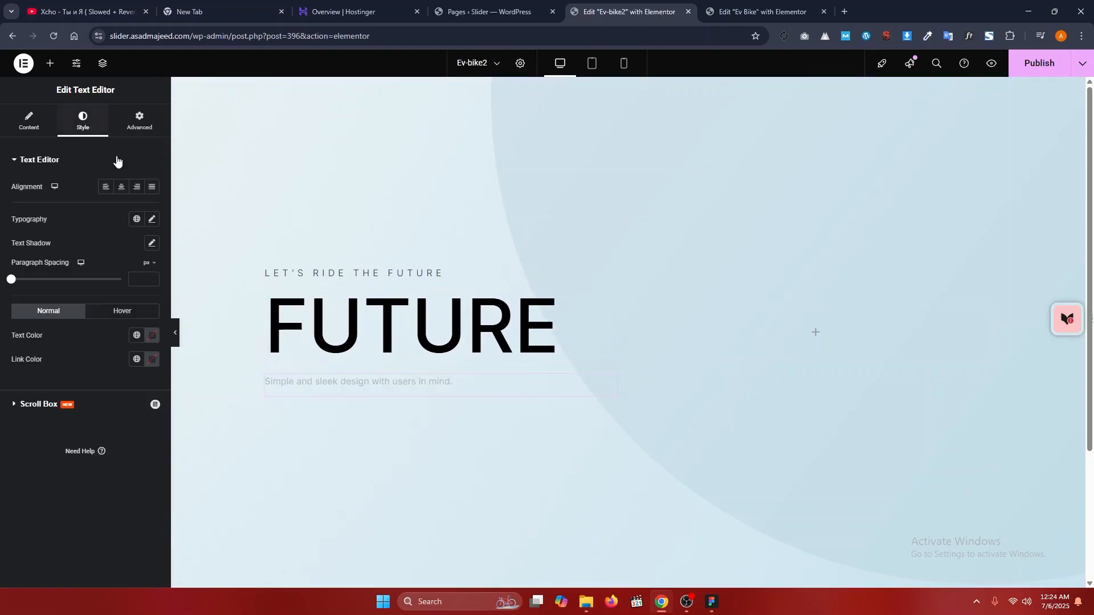
pyautogui.click(138, 125)
pyautogui.click(118, 277)
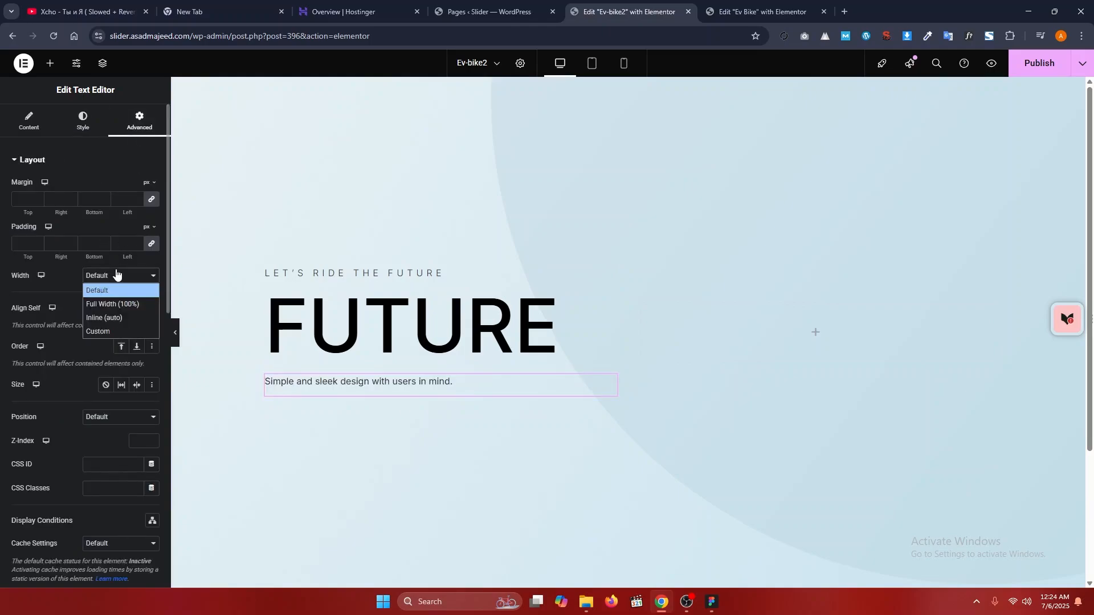
pyautogui.click(109, 331)
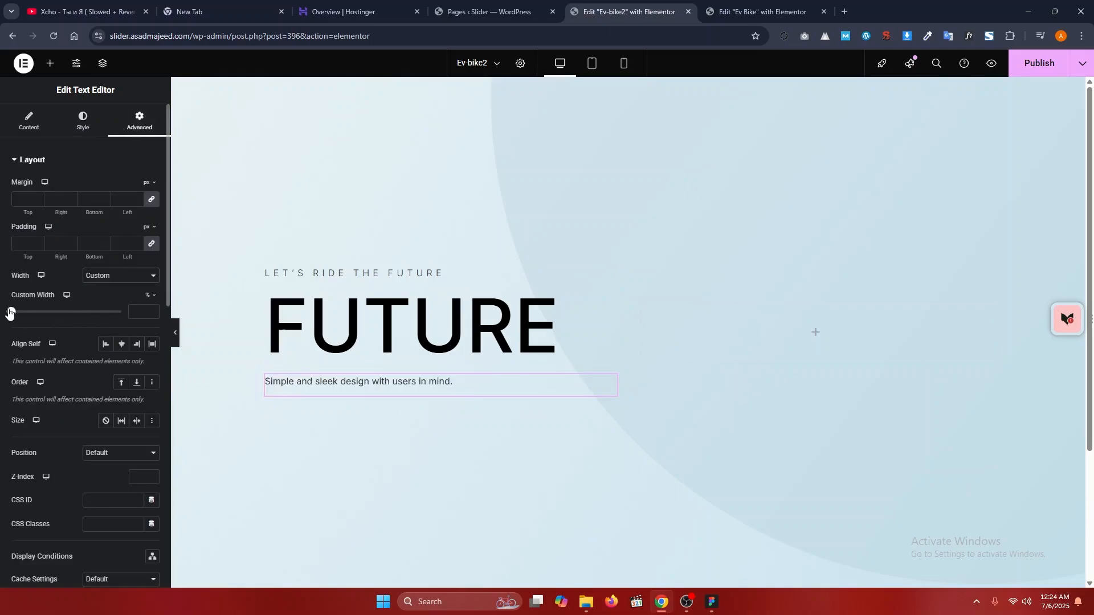
pyautogui.moveTo(11, 311); pyautogui.dragTo(50, 313)
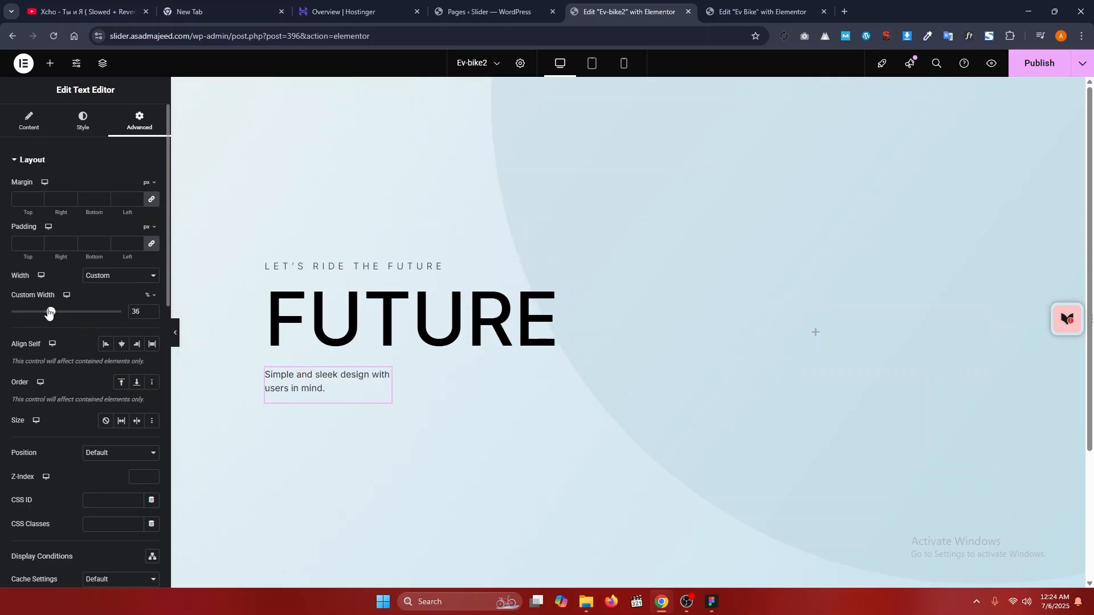
# - Preview the hero section at full width with the editing panel collapsed, and restore the panel
pyautogui.click(175, 332)
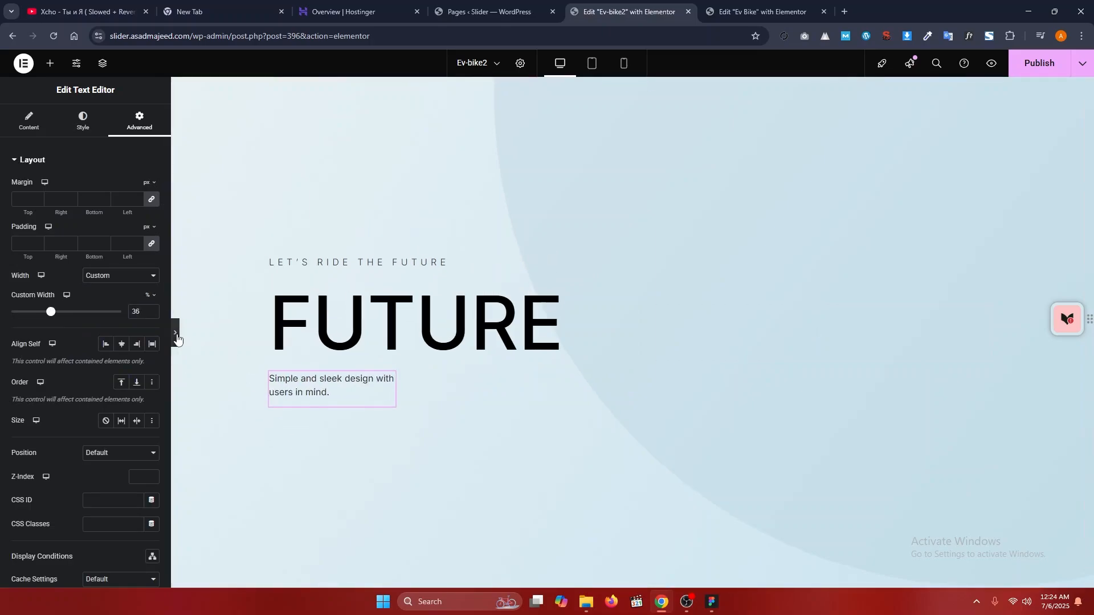
pyautogui.click(7, 333)
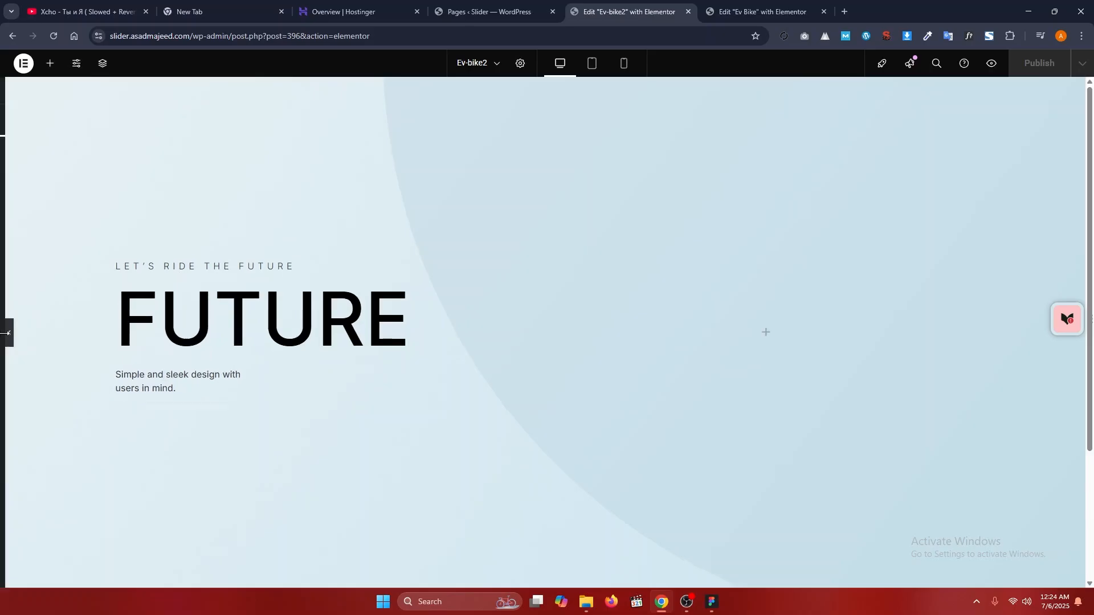
pyautogui.click(6, 332)
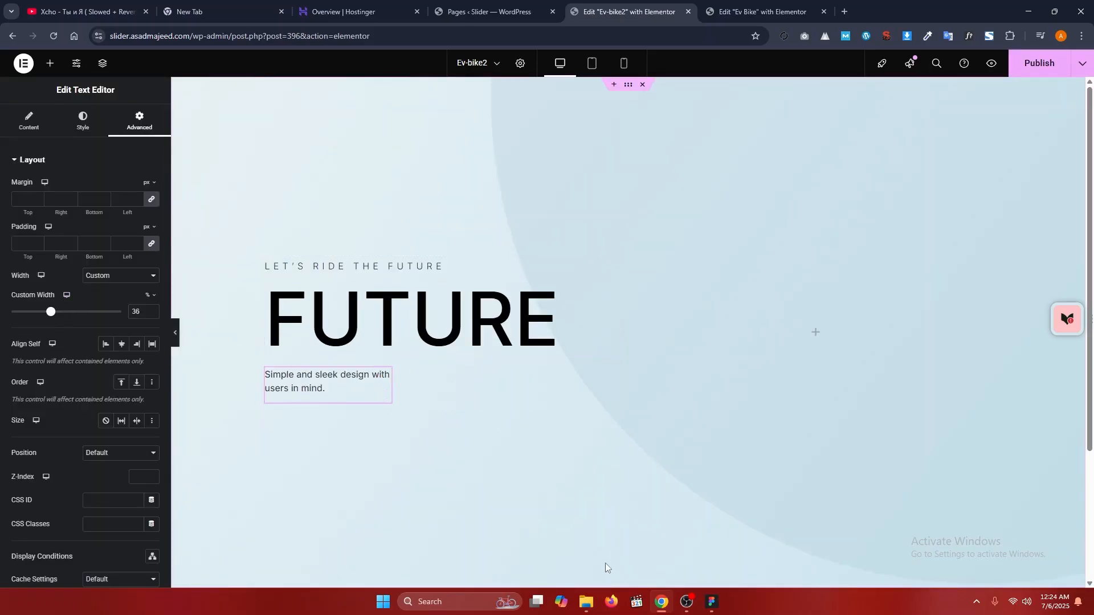
pyautogui.click(688, 605)
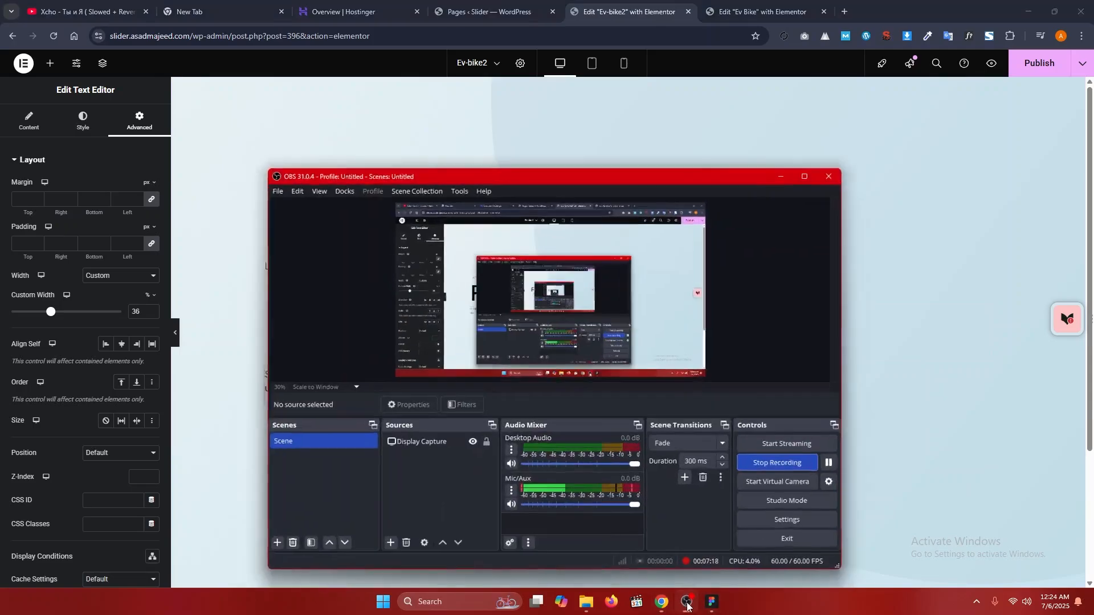
pyautogui.click(688, 605)
# - Switch to Figma, undo the accidental deletion of the description text, examine the PRE-ORDER button design, and return to Elementor
pyautogui.click(707, 605)
pyautogui.press('BackSpace')
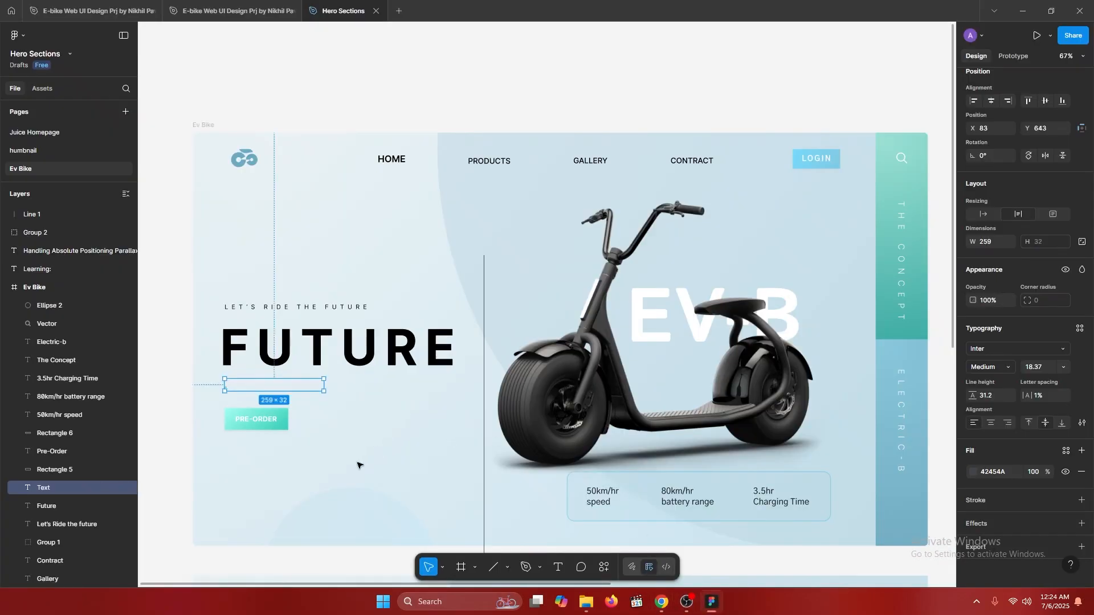
pyautogui.hotkey('ctrl', 'z')
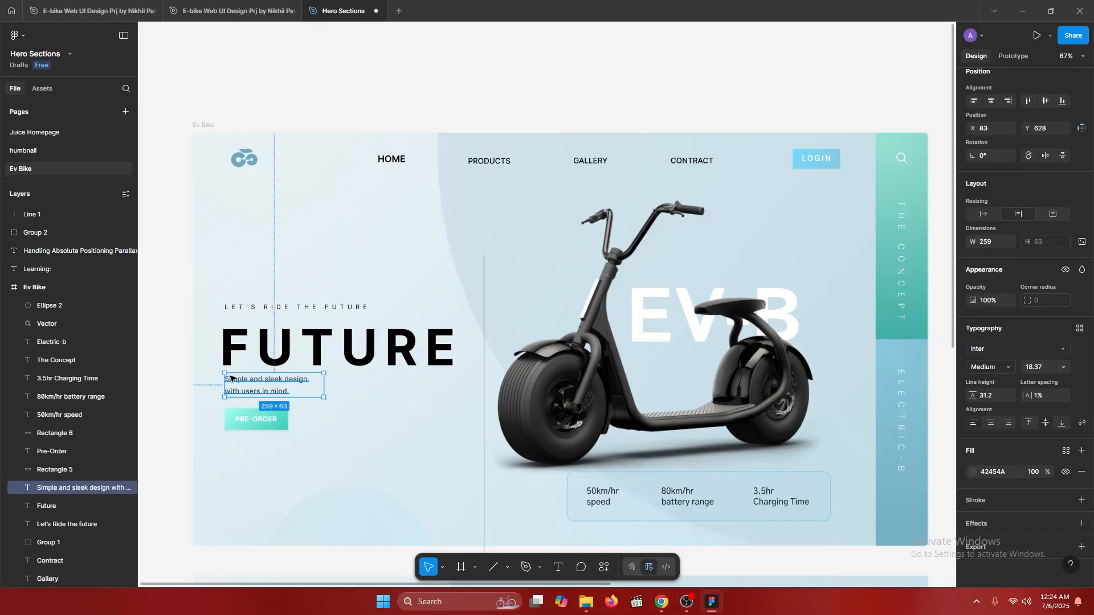
pyautogui.click(256, 426)
pyautogui.click(171, 371)
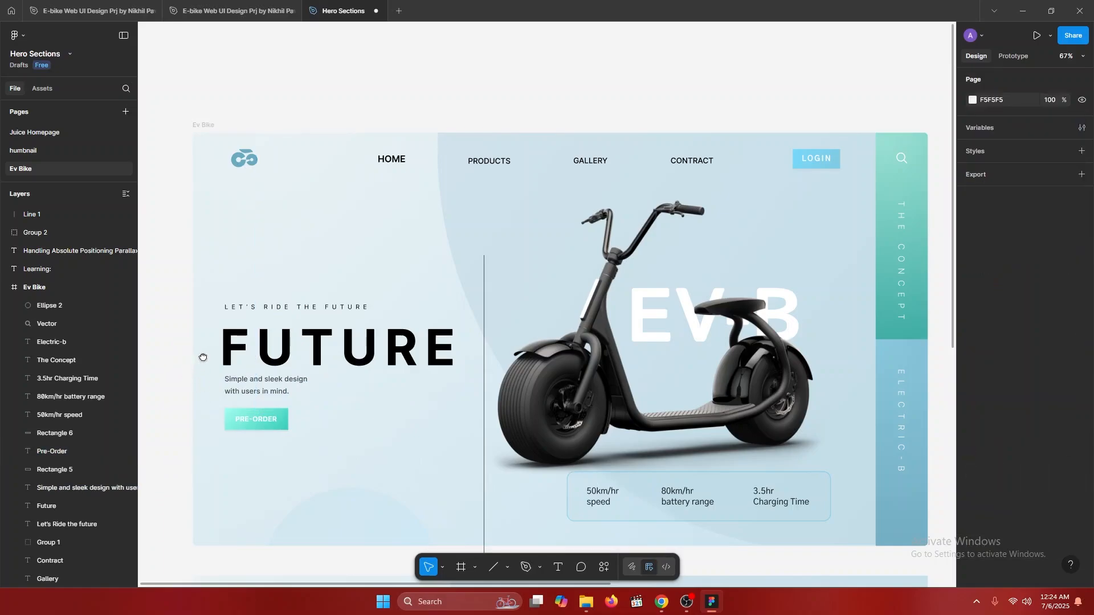
pyautogui.scroll(-2, 385, 289)
pyautogui.hscroll(-3, 385, 288)
pyautogui.scroll(5, 385, 289)
pyautogui.click(394, 340)
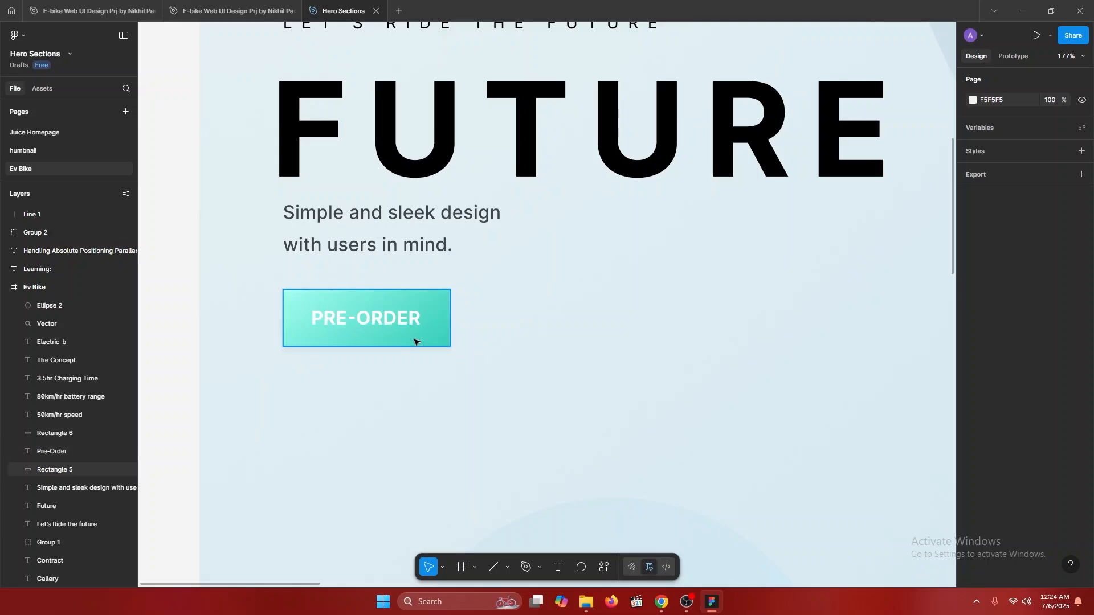
pyautogui.hotkey('alt', 'Tab')
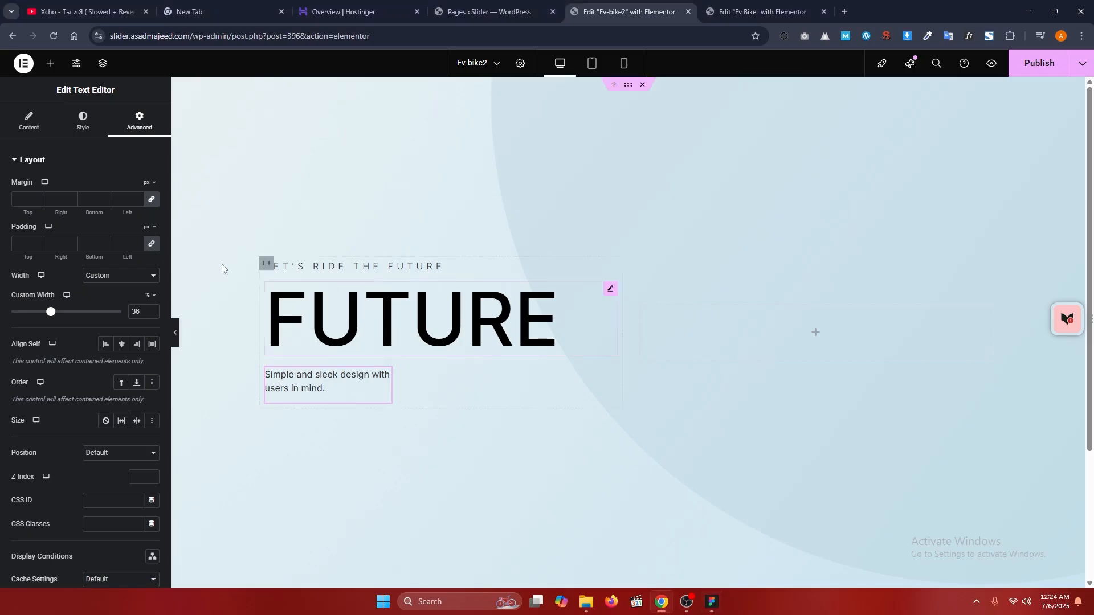
# - Add a Button widget below the "Simple and sleek design" text and set its label to "Pre-Order"
pyautogui.click(52, 65)
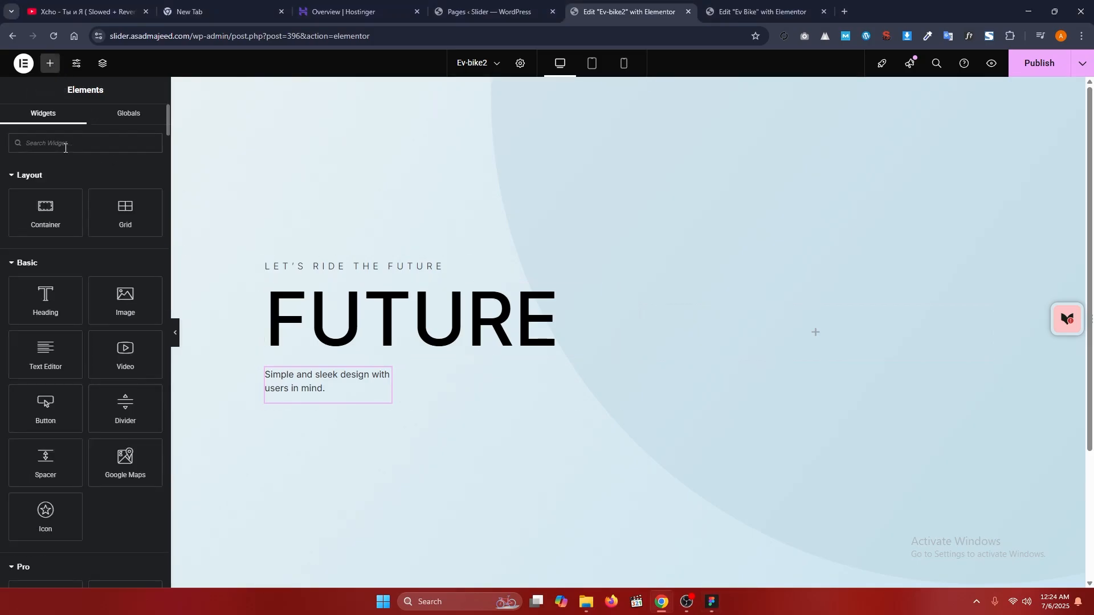
pyautogui.click(65, 143)
pyautogui.write('butt')
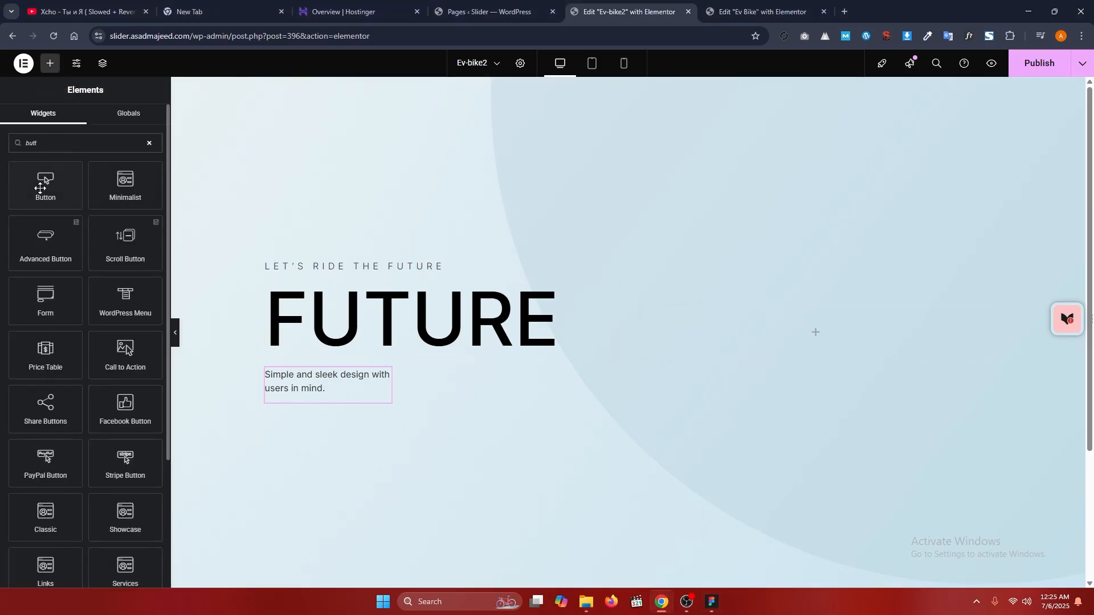
pyautogui.moveTo(40, 188); pyautogui.dragTo(305, 384)
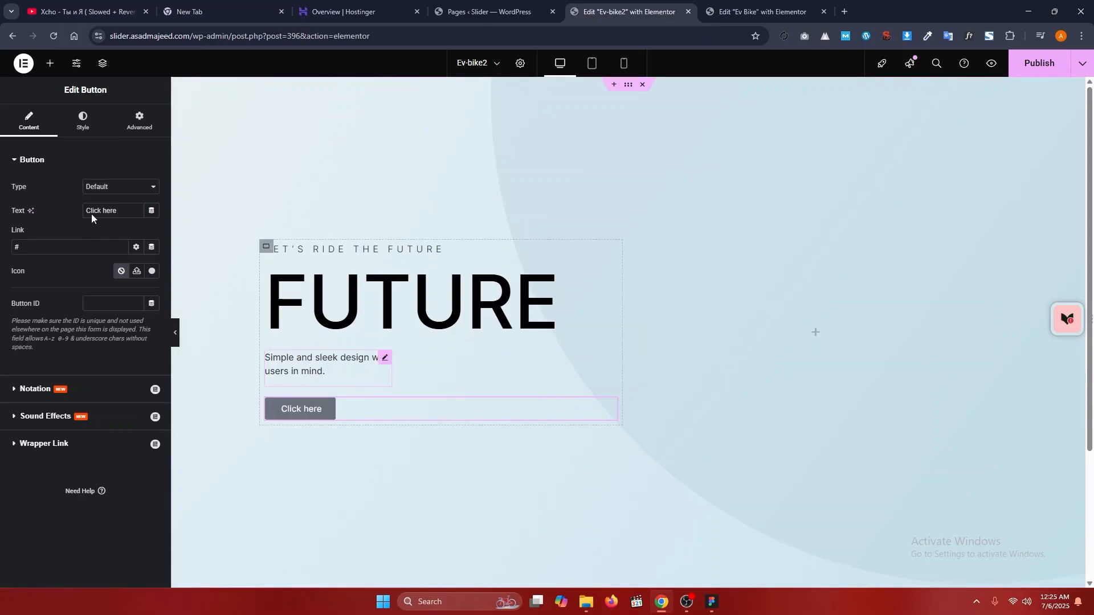
pyautogui.tripleClick(103, 211)
pyautogui.write('P')
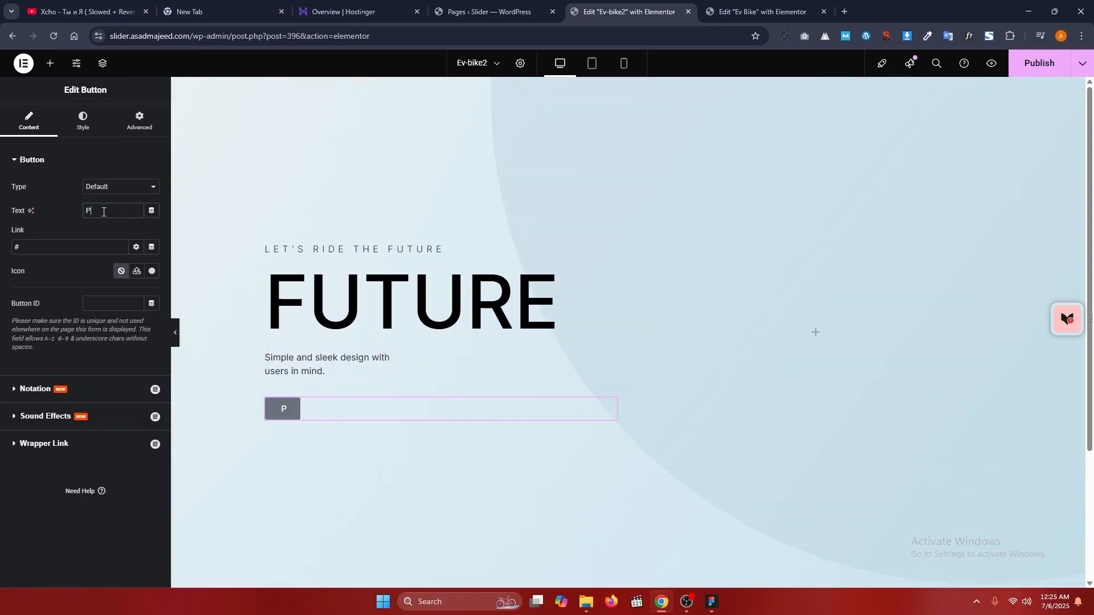
pyautogui.write('re-Order')
# - Set the Pre-Order button's text to uppercase and slightly increase its letter spacing
pyautogui.click(80, 122)
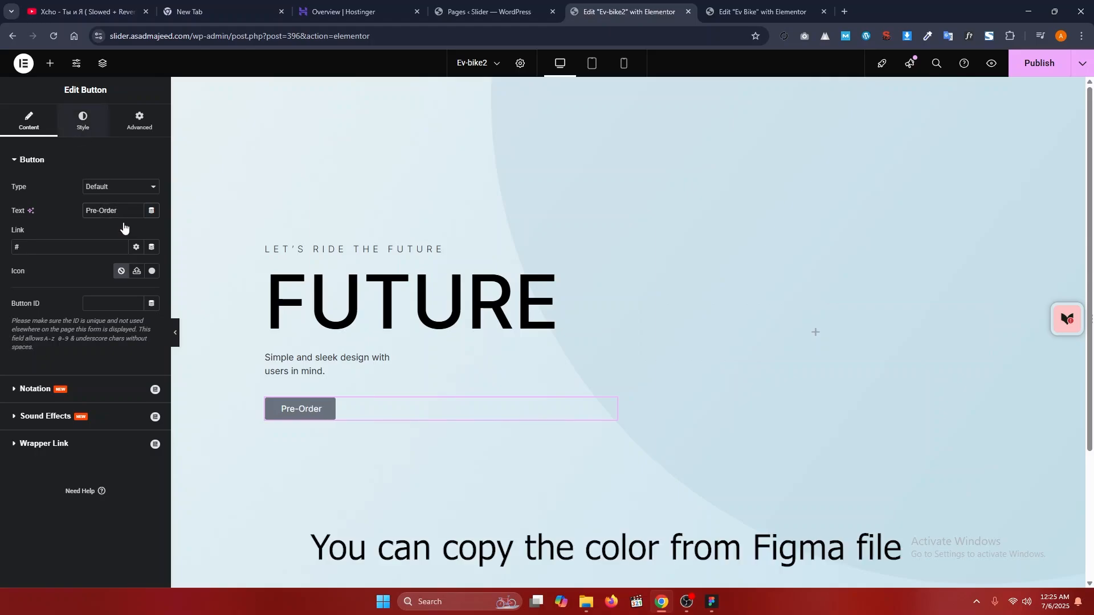
pyautogui.click(152, 211)
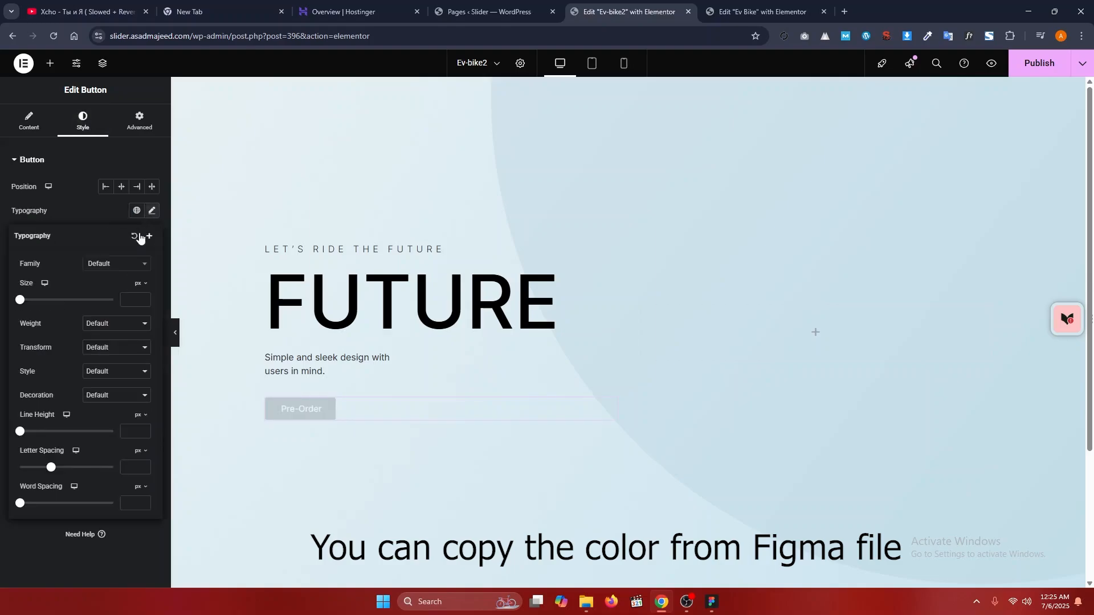
pyautogui.click(98, 348)
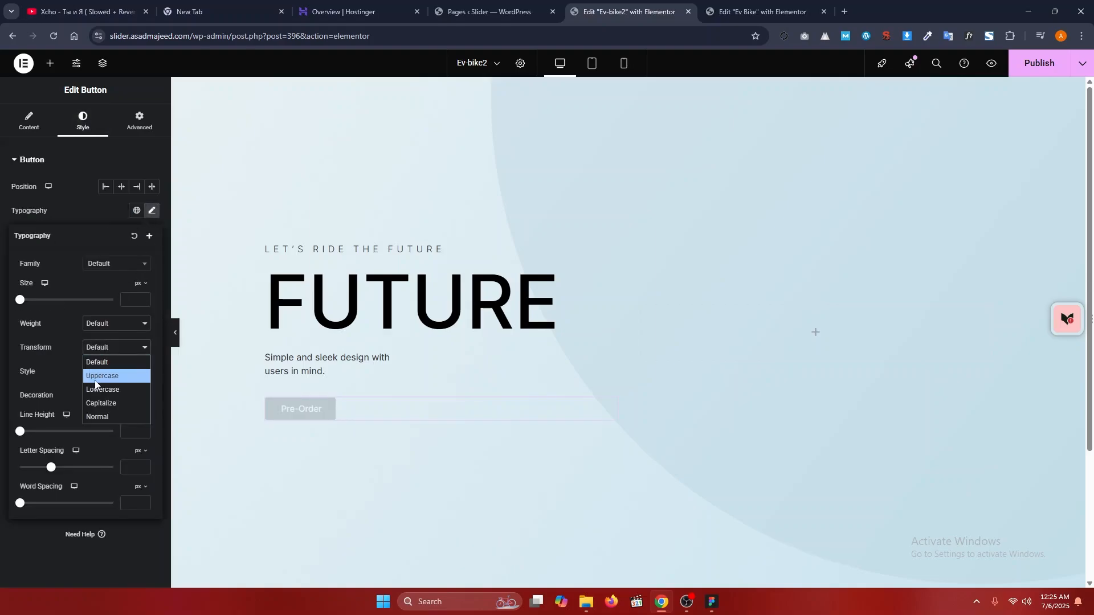
pyautogui.click(97, 377)
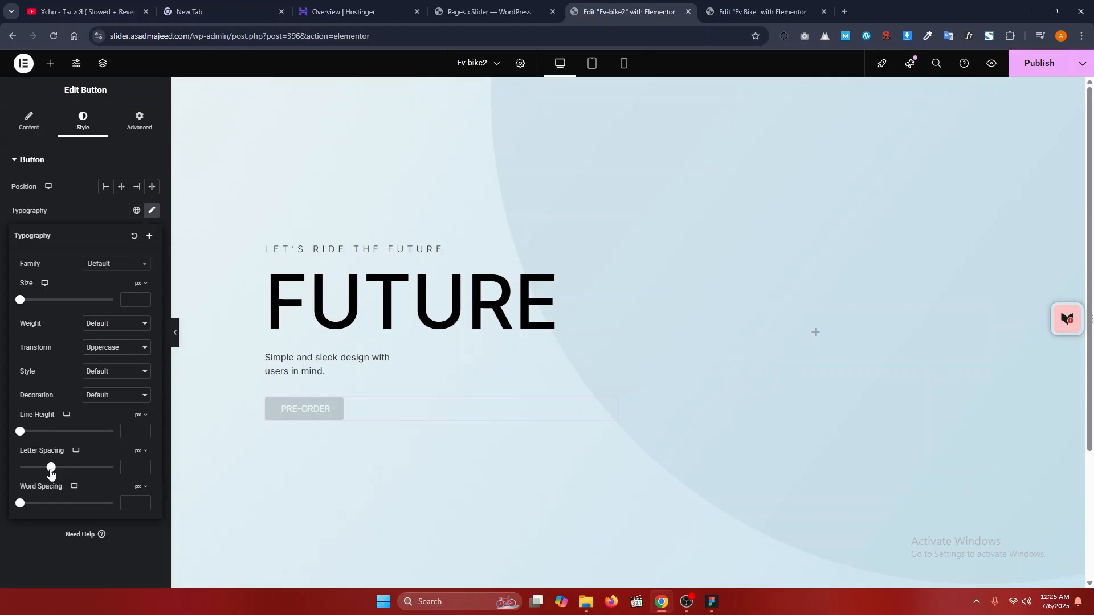
pyautogui.moveTo(52, 473); pyautogui.dragTo(61, 473)
pyautogui.click(67, 197)
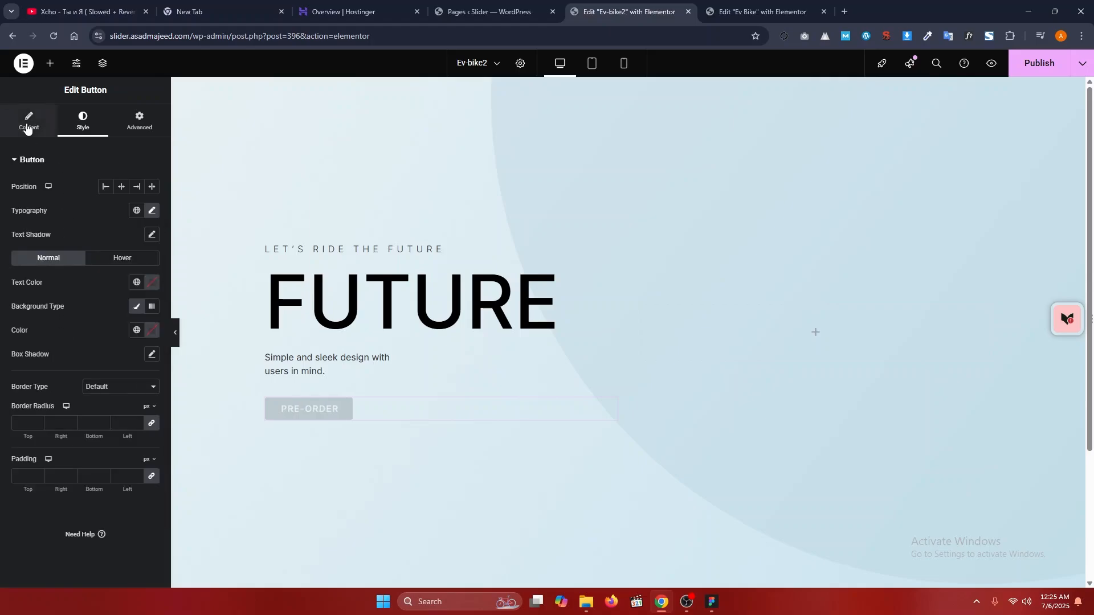
# - Give the Pre-Order button a gradient background of the Radial type
pyautogui.click(150, 311)
pyautogui.scroll(-1, 101, 398)
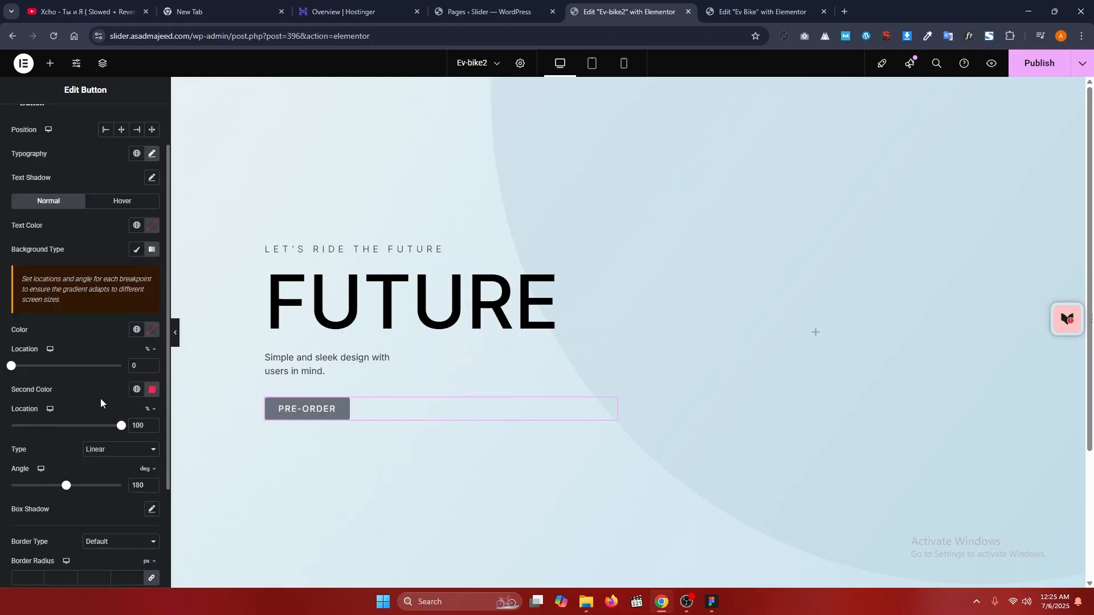
pyautogui.click(111, 453)
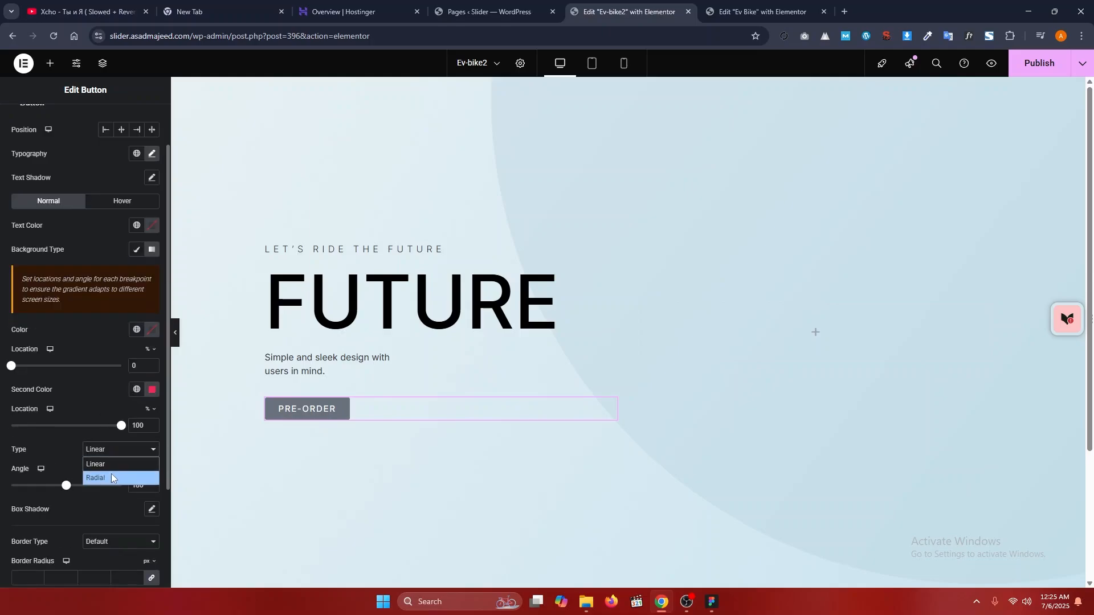
pyautogui.click(111, 477)
# - Copy the PRE-ORDER gradient's first stop color A6FFF3 from Figma and apply it as the Elementor button's first gradient color
pyautogui.click(709, 604)
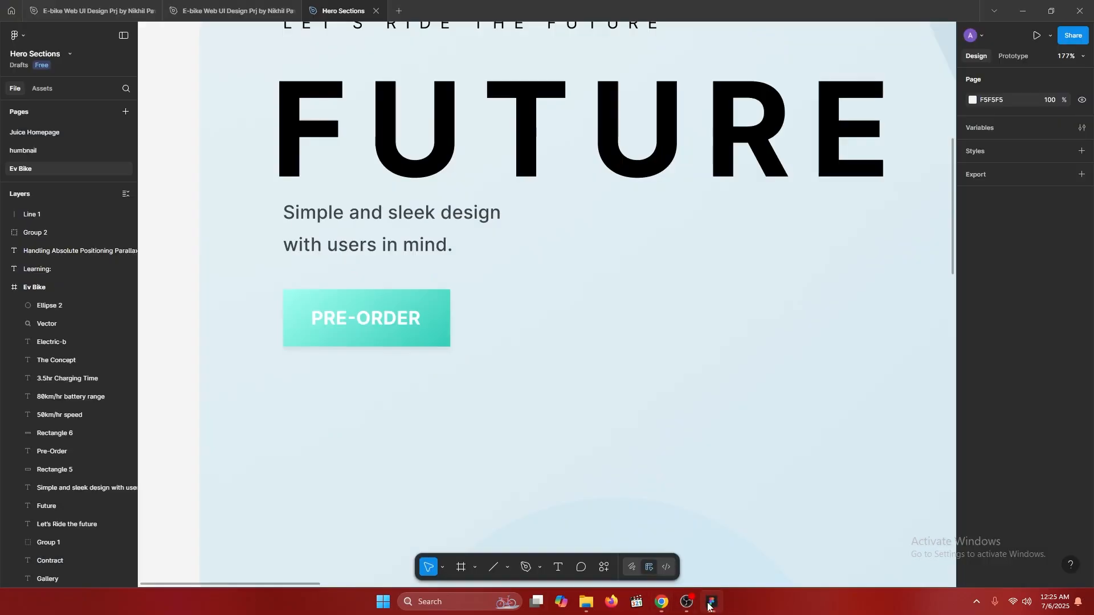
pyautogui.click(404, 347)
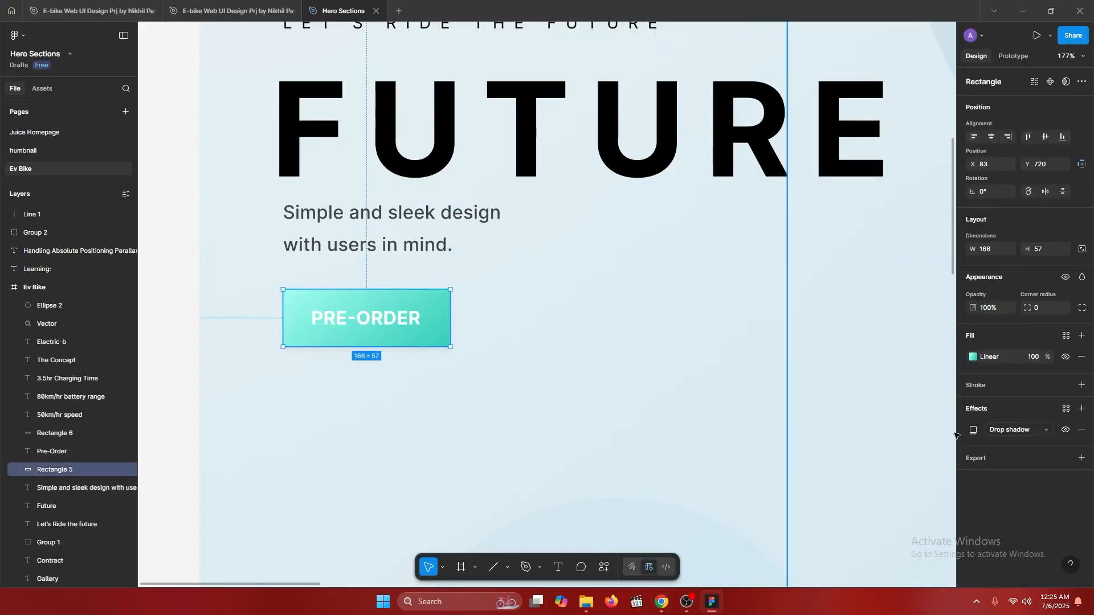
pyautogui.click(990, 358)
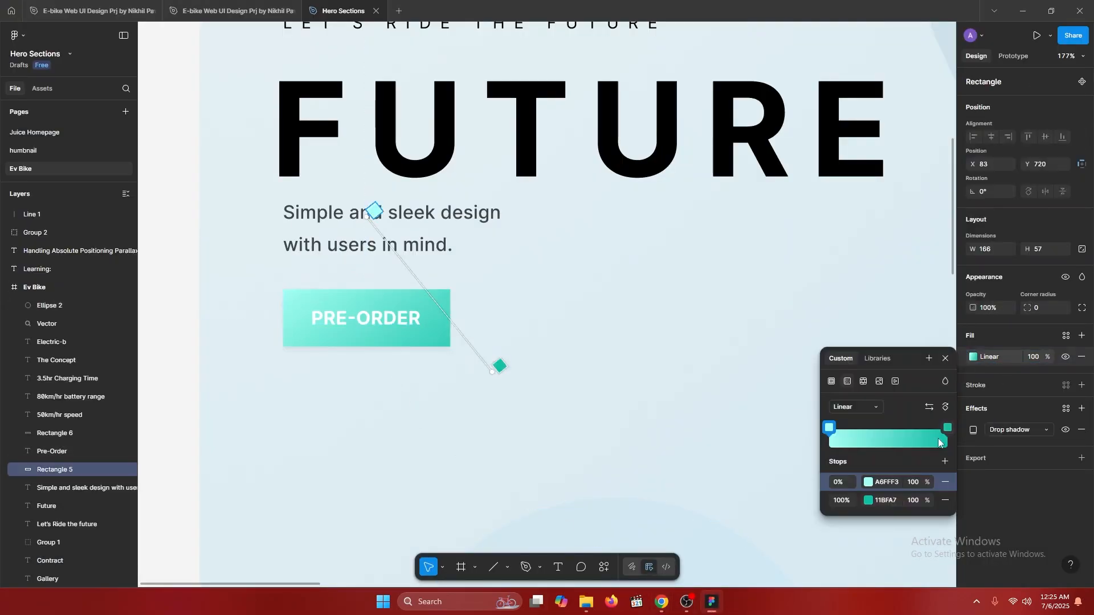
pyautogui.click(893, 480)
pyautogui.hotkey('ctrl', 'c')
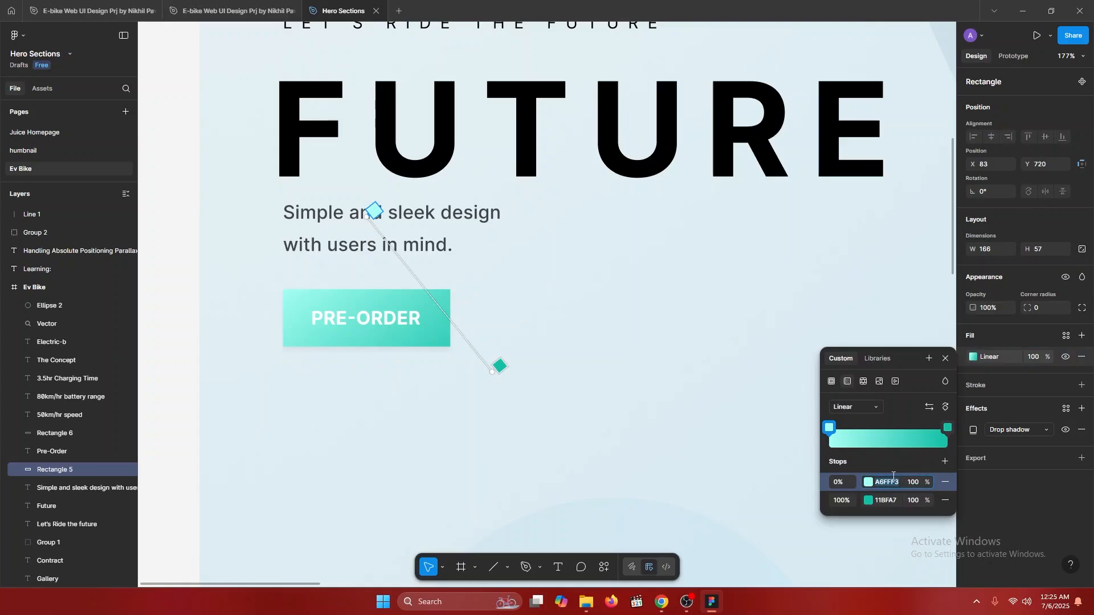
pyautogui.hotkey('alt', 'Tab')
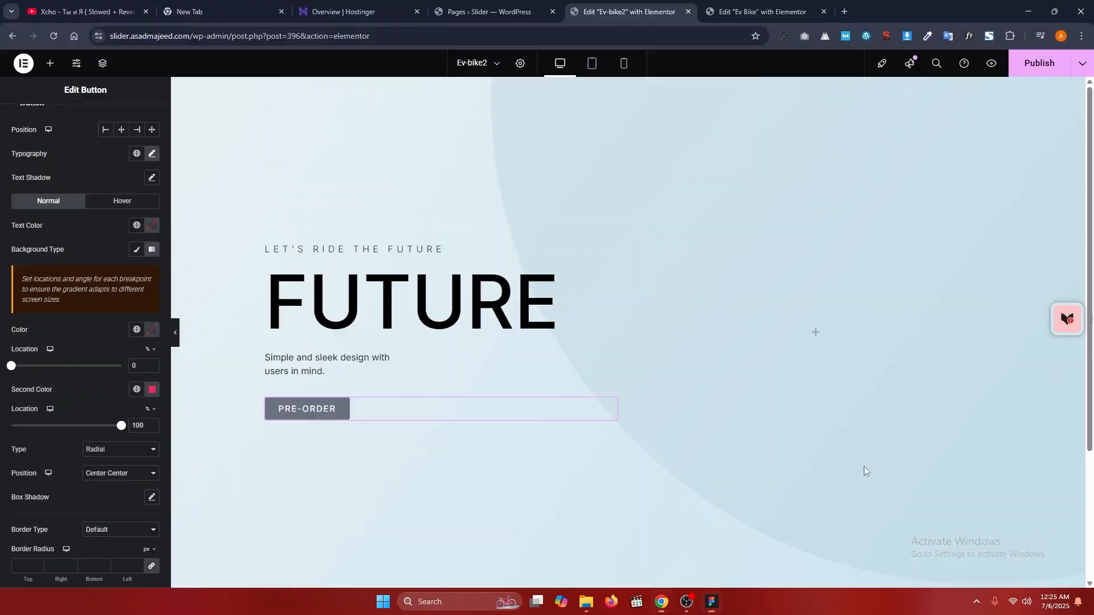
pyautogui.click(152, 331)
pyautogui.hotkey('ctrl', 'v')
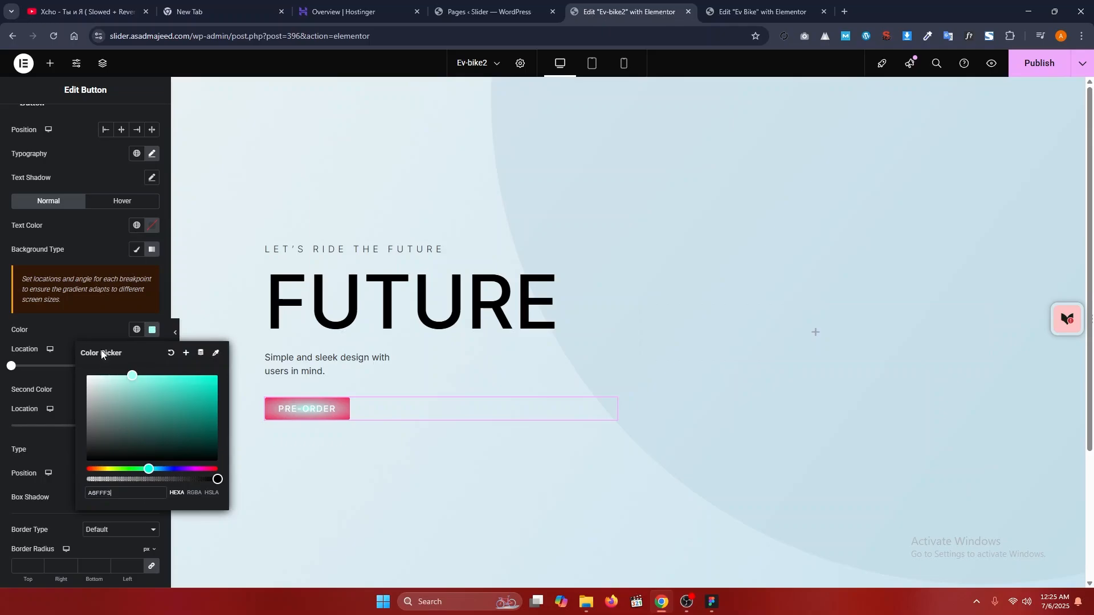
pyautogui.click(95, 319)
# - Copy the second stop color 11BFA7 from Figma and apply it as the Elementor button's second gradient color
pyautogui.hotkey('alt', 'Tab')
pyautogui.click(886, 496)
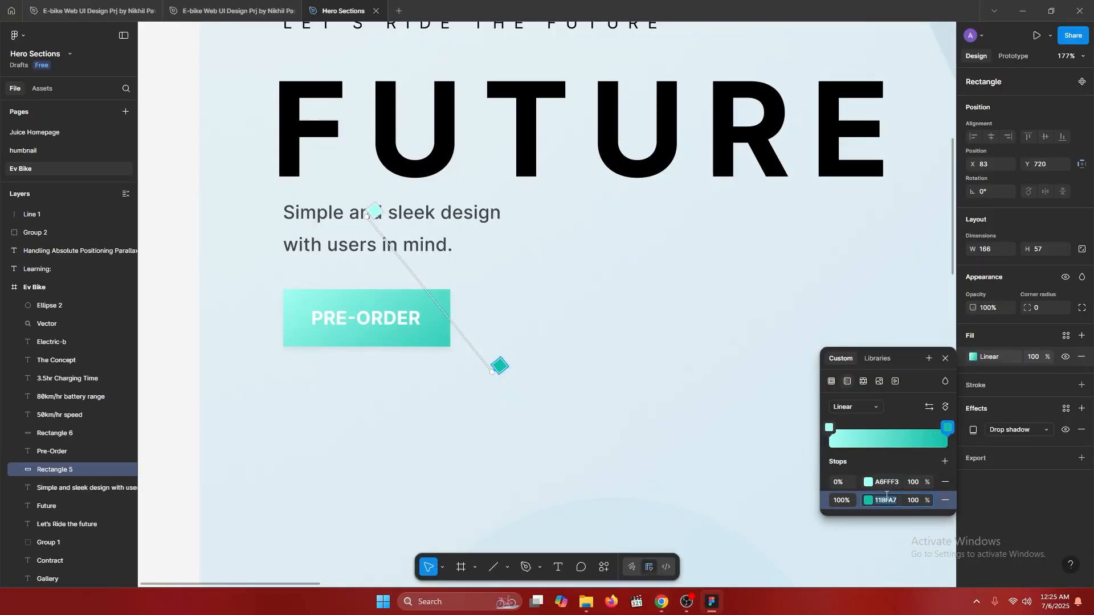
pyautogui.hotkey('ctrl', 'c')
pyautogui.hotkey('alt', 'Tab')
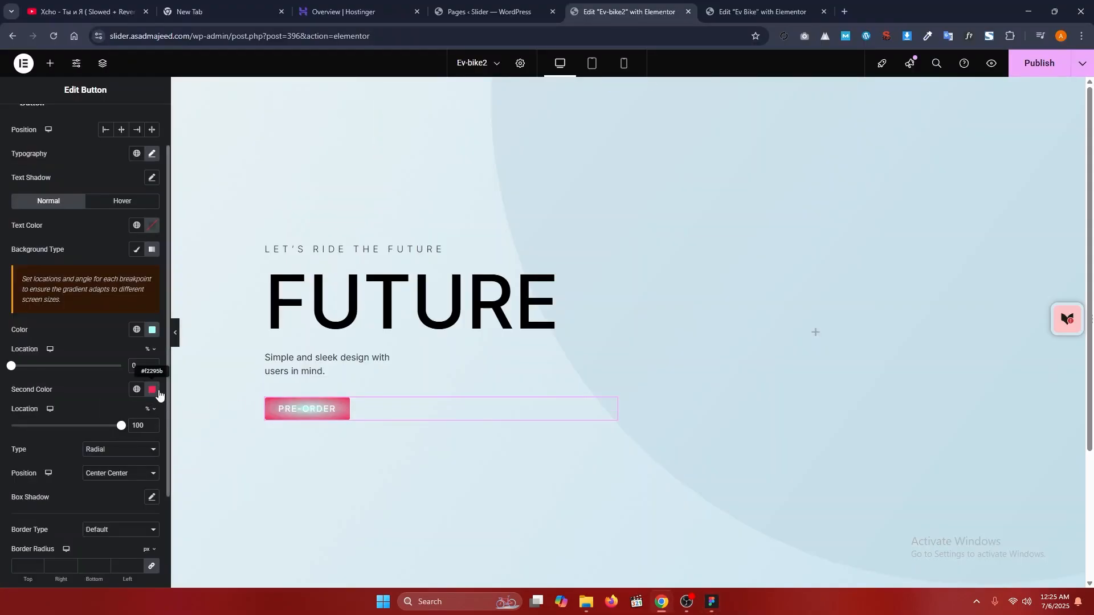
pyautogui.click(152, 389)
pyautogui.hotkey('ctrl', 'v')
pyautogui.click(89, 384)
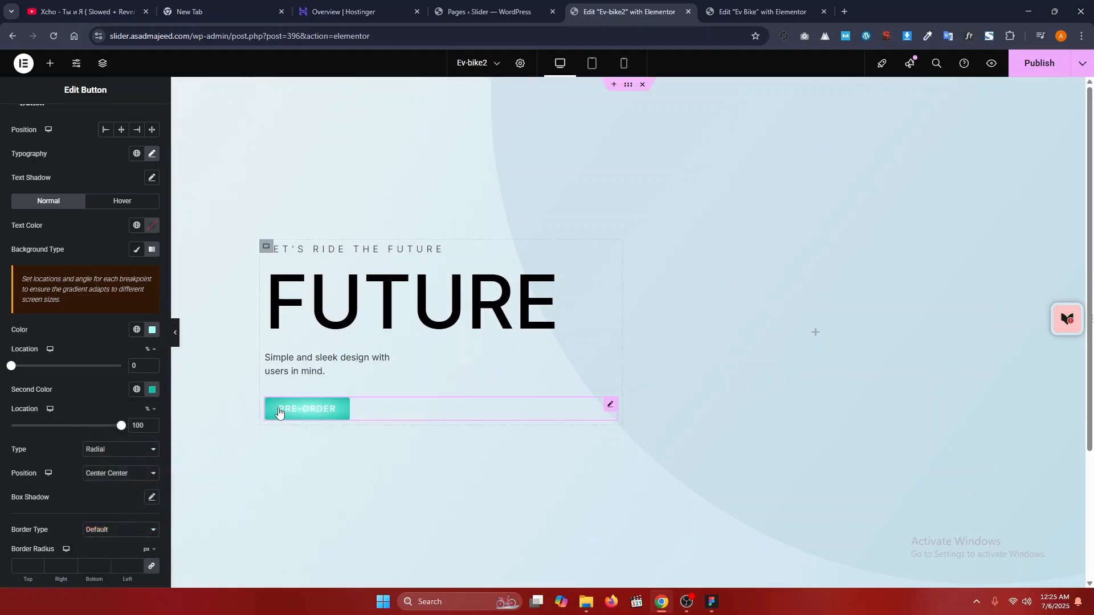
# - Position the button's radial gradient at Top Left and set its color locations to 20% and 87%, comparing with the Figma design
pyautogui.click(110, 482)
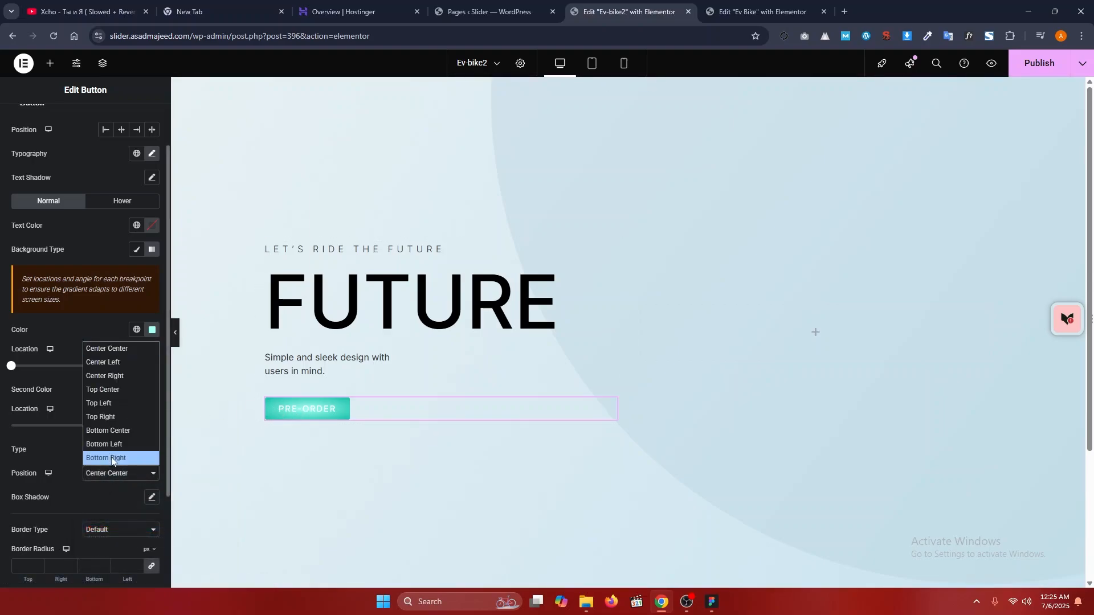
pyautogui.click(109, 402)
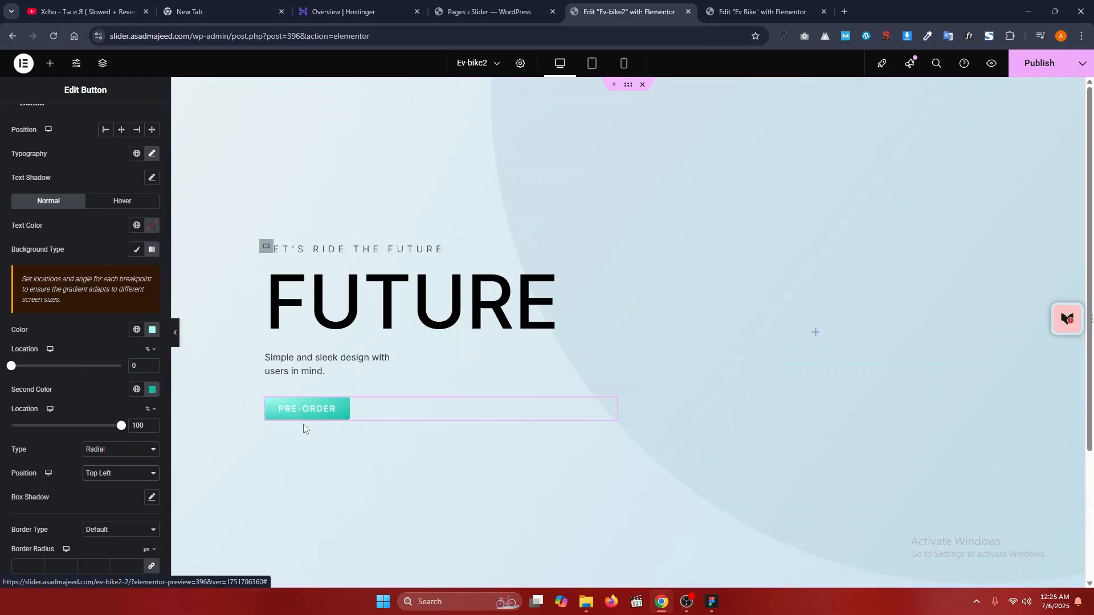
pyautogui.hotkey('alt', 'Tab')
pyautogui.hotkey('alt', 'Tab')
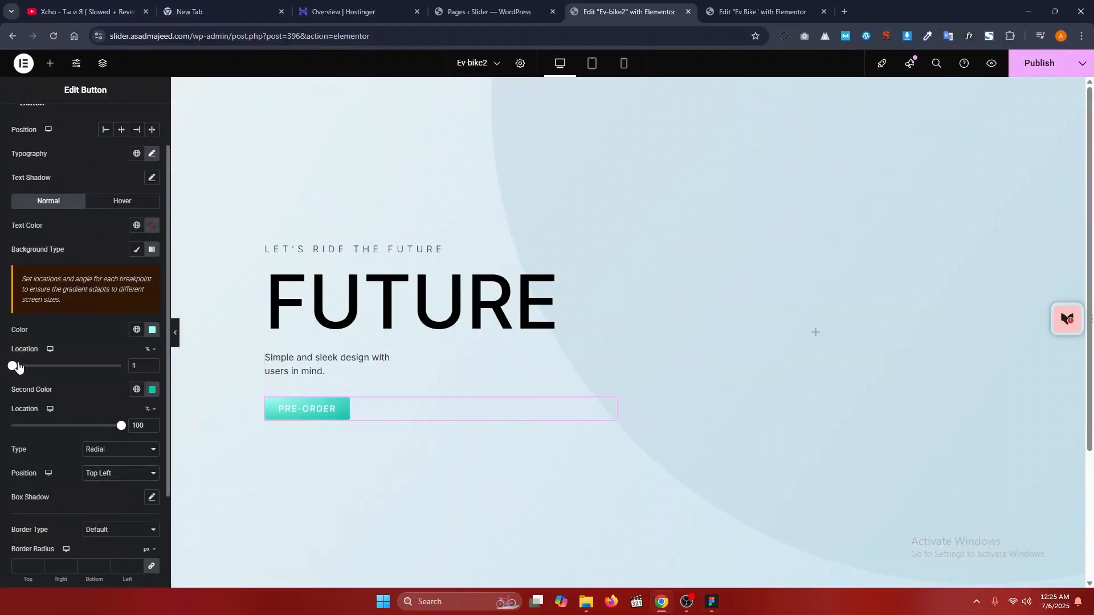
pyautogui.moveTo(18, 367); pyautogui.dragTo(35, 367)
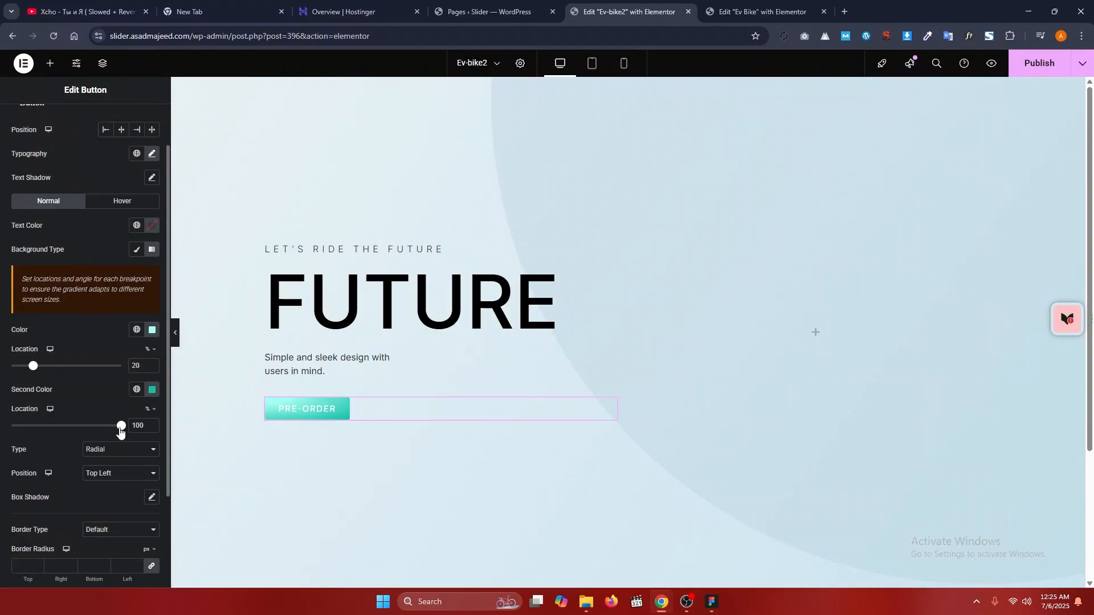
pyautogui.moveTo(121, 432)
pyautogui.mouseDown()
pyautogui.moveTo(98, 432)
pyautogui.moveTo(109, 433)
pyautogui.mouseUp()
pyautogui.hotkey('alt', 'Tab')
pyautogui.hotkey('alt', 'Tab')
# - Set the Pre-Order button's border radius to 2 px on all corners
pyautogui.scroll(-2, 77, 413)
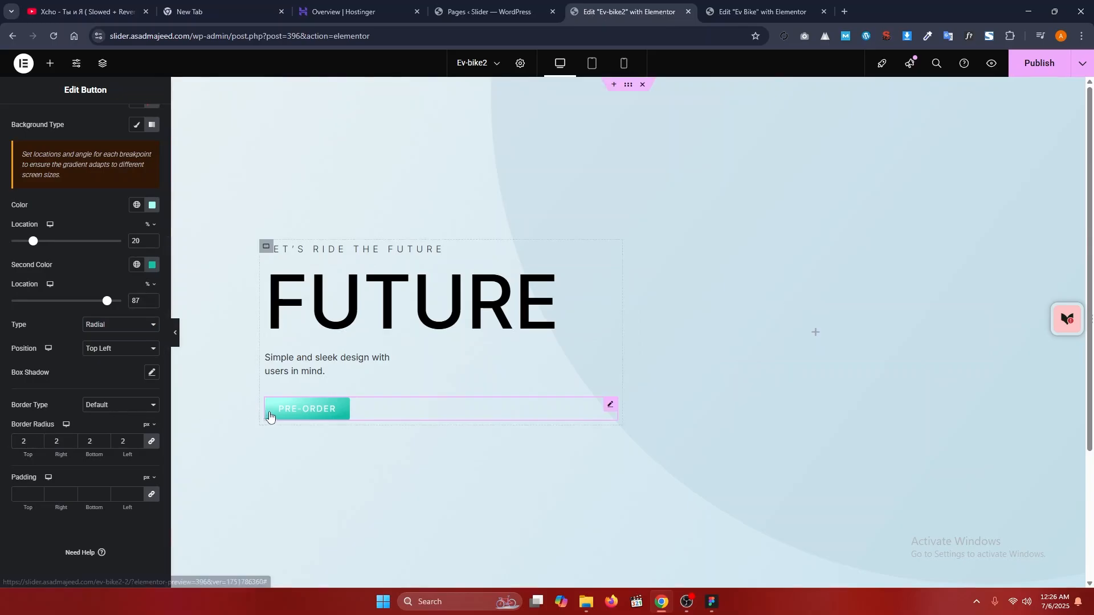
pyautogui.click(384, 361)
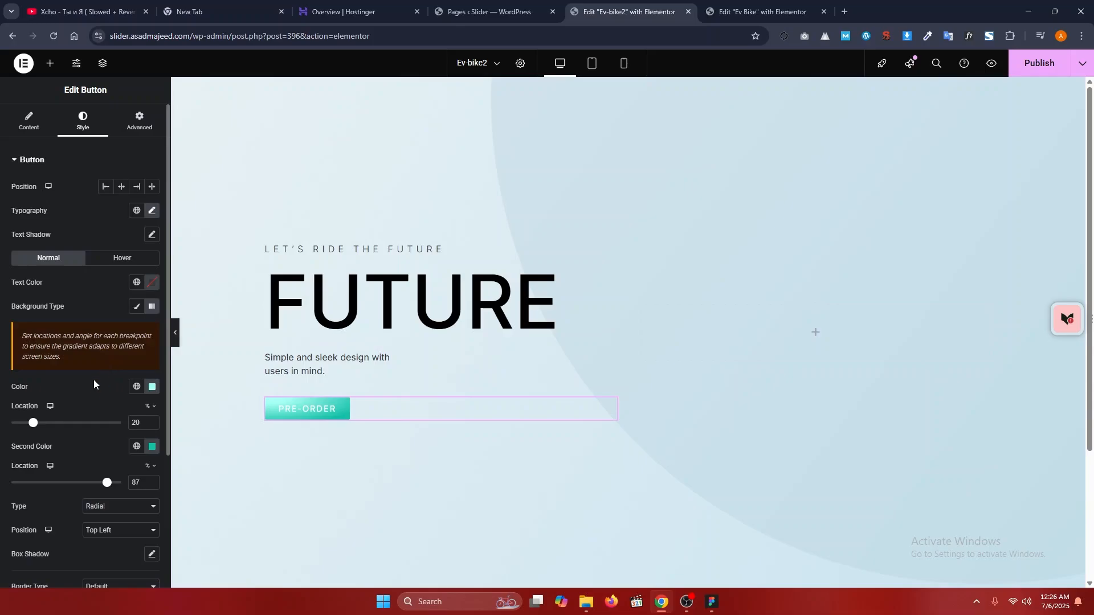
# - Review the Pre-Order button's style settings and examine the scooter area of the Figma e-bike design
pyautogui.scroll(-3, 86, 405)
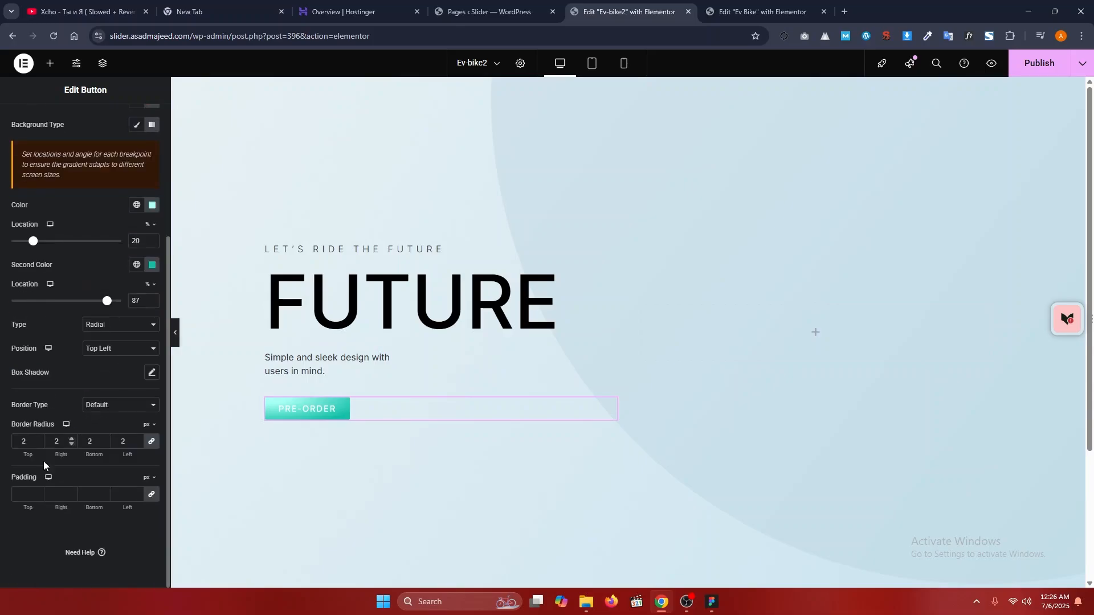
pyautogui.scroll(3, 46, 393)
pyautogui.scroll(-3, 46, 391)
pyautogui.scroll(3, 45, 393)
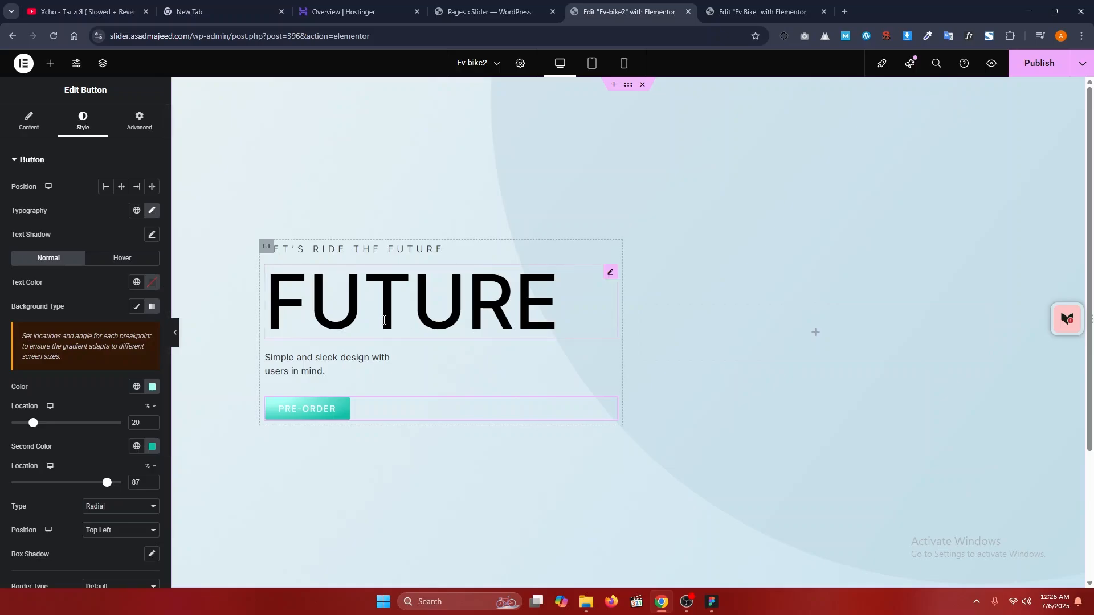
pyautogui.hotkey('alt', 'Tab')
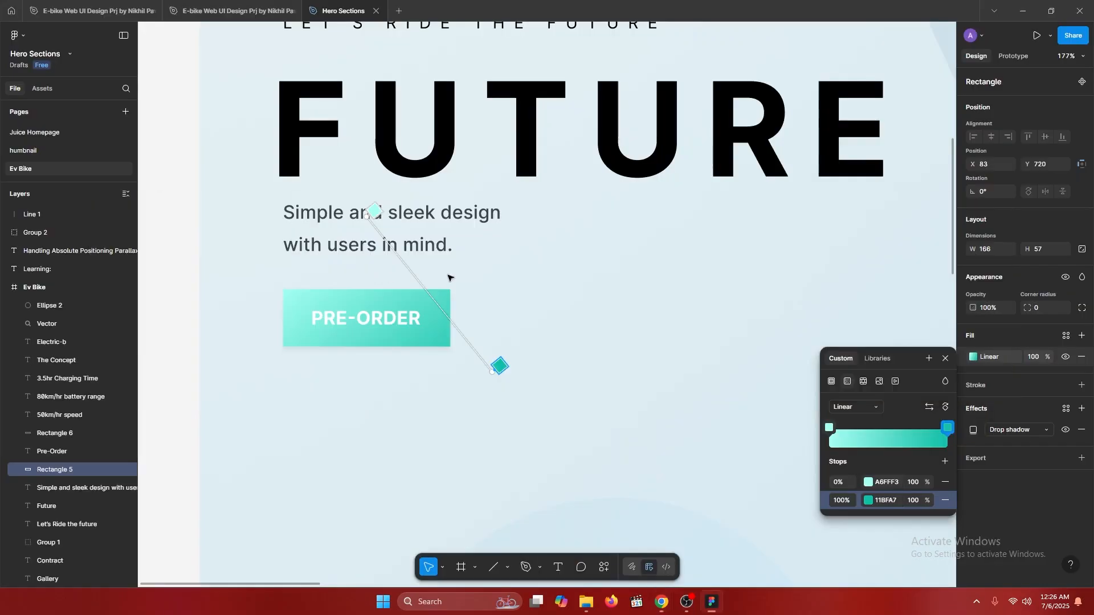
pyautogui.click(677, 329)
pyautogui.scroll(-5, 676, 328)
pyautogui.moveTo(693, 329); pyautogui.dragTo(471, 301)
pyautogui.hotkey('alt', 'Tab')
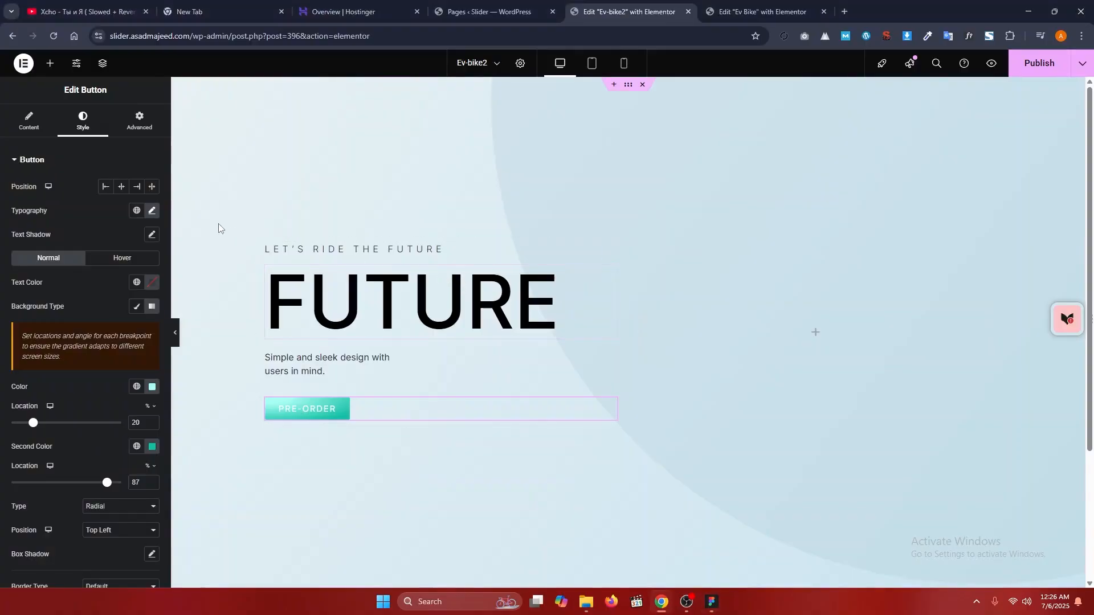
# - Add an Image widget to the empty container beside the hero text and fill it with the black scooter image from the media library
pyautogui.click(51, 63)
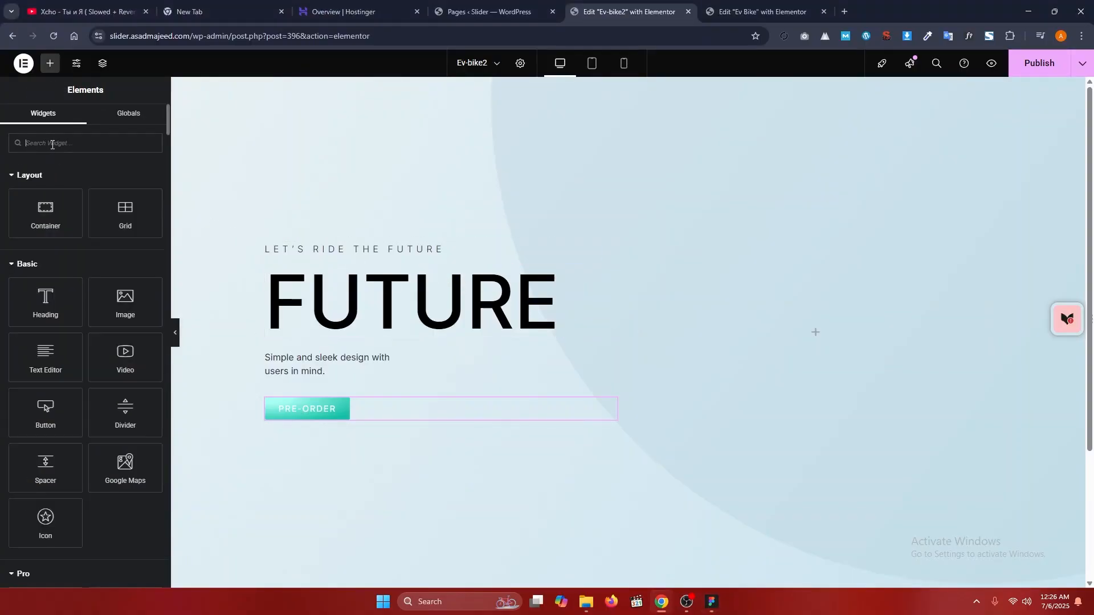
pyautogui.write('i')
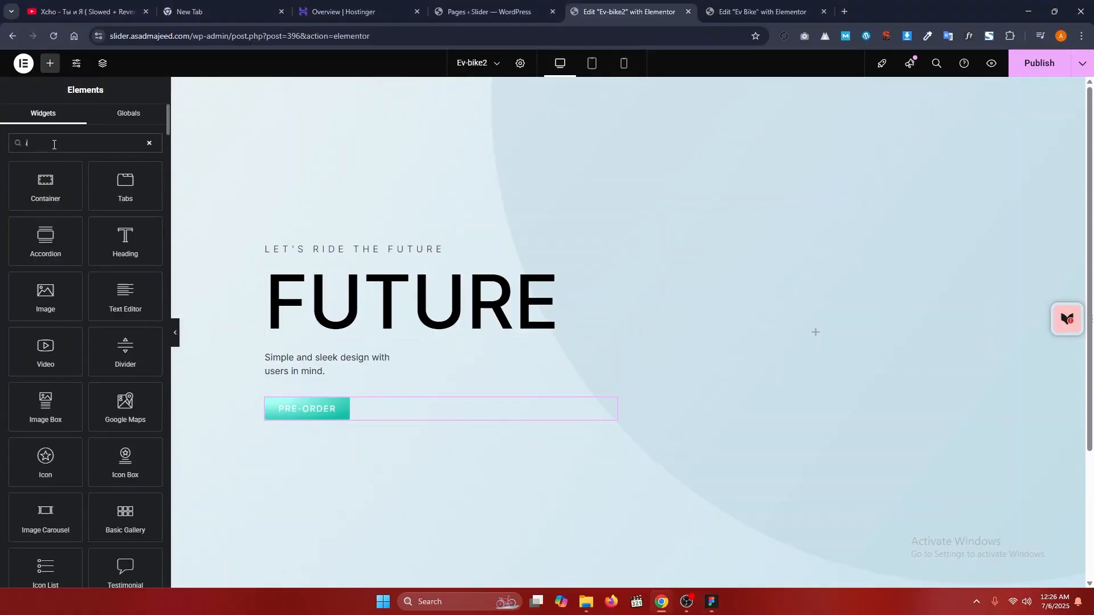
pyautogui.write('mage')
pyautogui.moveTo(46, 182); pyautogui.dragTo(869, 331)
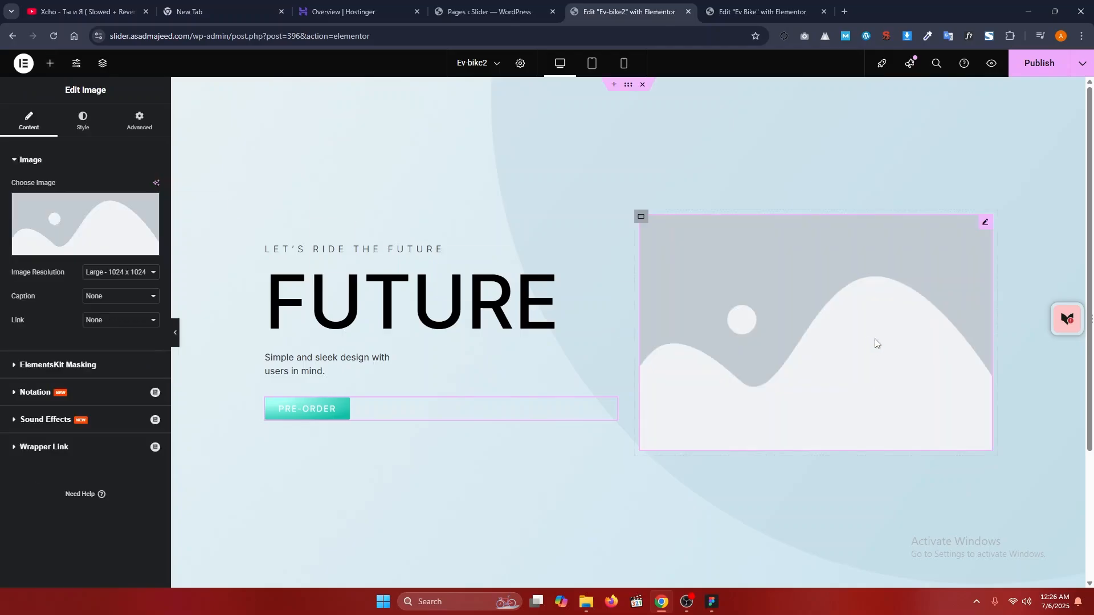
pyautogui.click(127, 219)
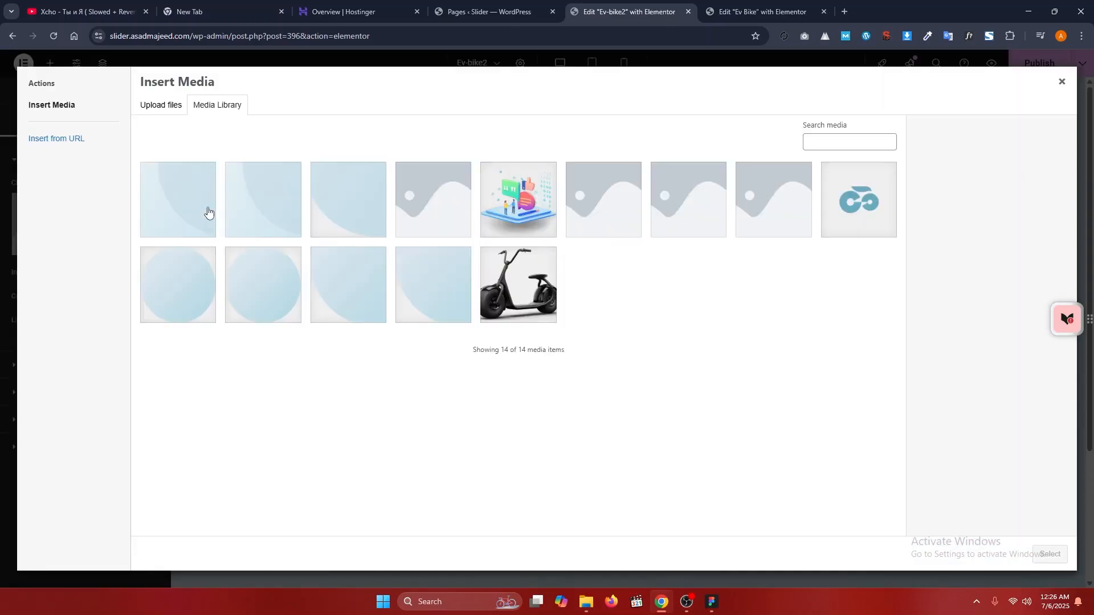
pyautogui.click(515, 285)
pyautogui.click(1050, 554)
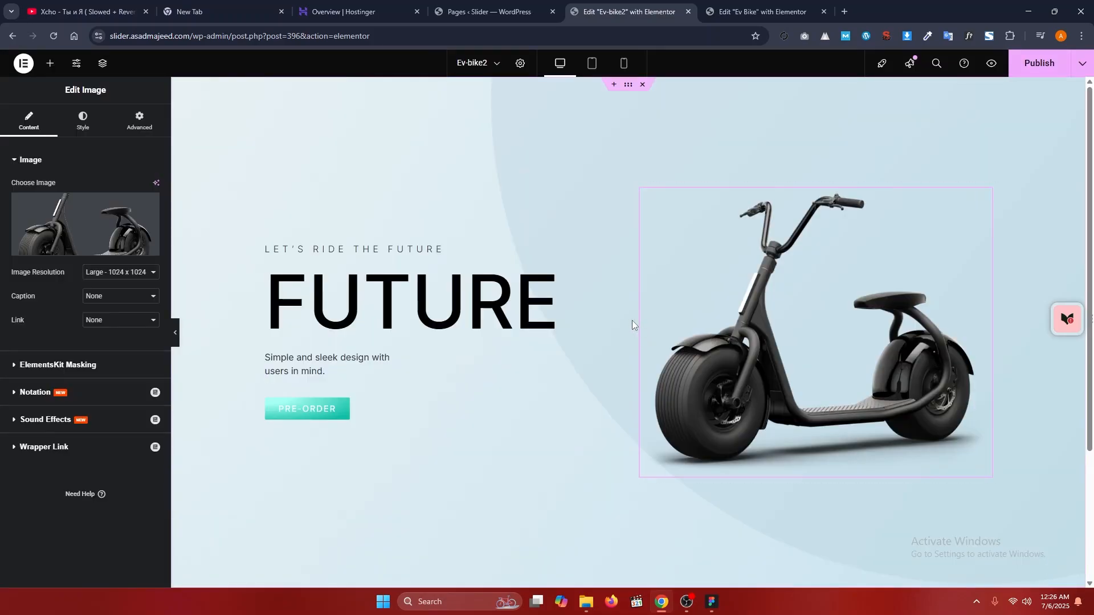
# - Check the column split in the Figma design, and try widths of 40% for the text container and 60% for the scooter container
pyautogui.click(712, 602)
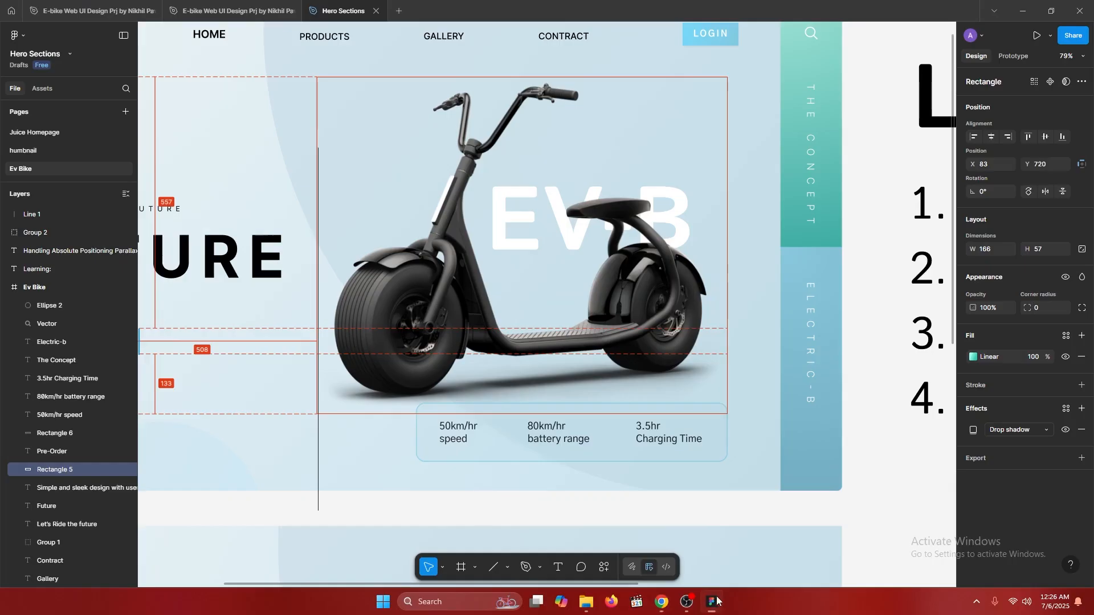
pyautogui.click(461, 504)
pyautogui.moveTo(461, 504); pyautogui.dragTo(596, 490)
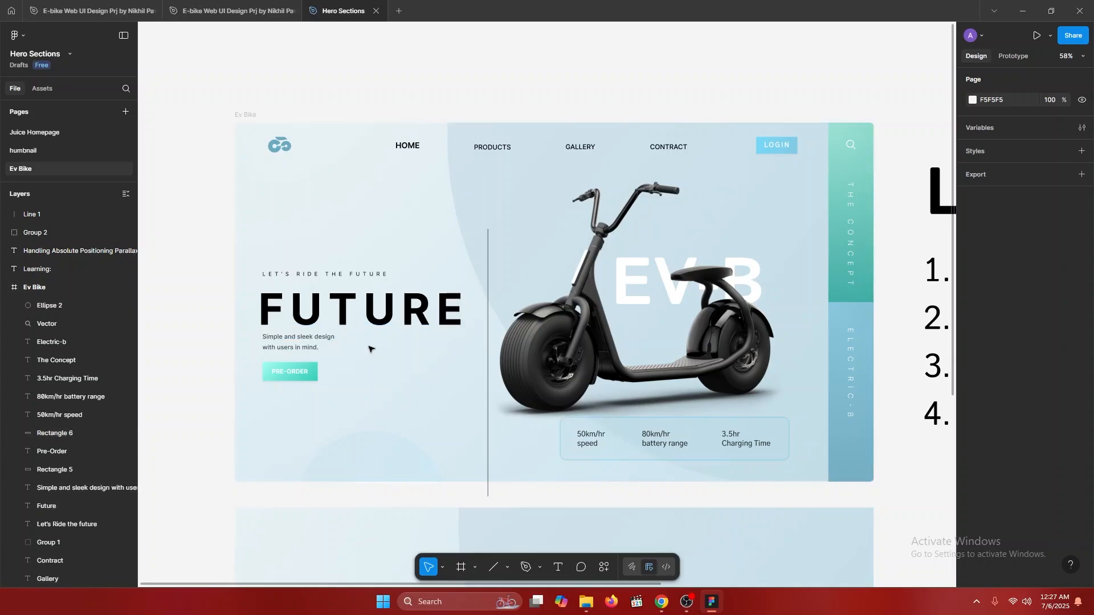
pyautogui.click(1023, 11)
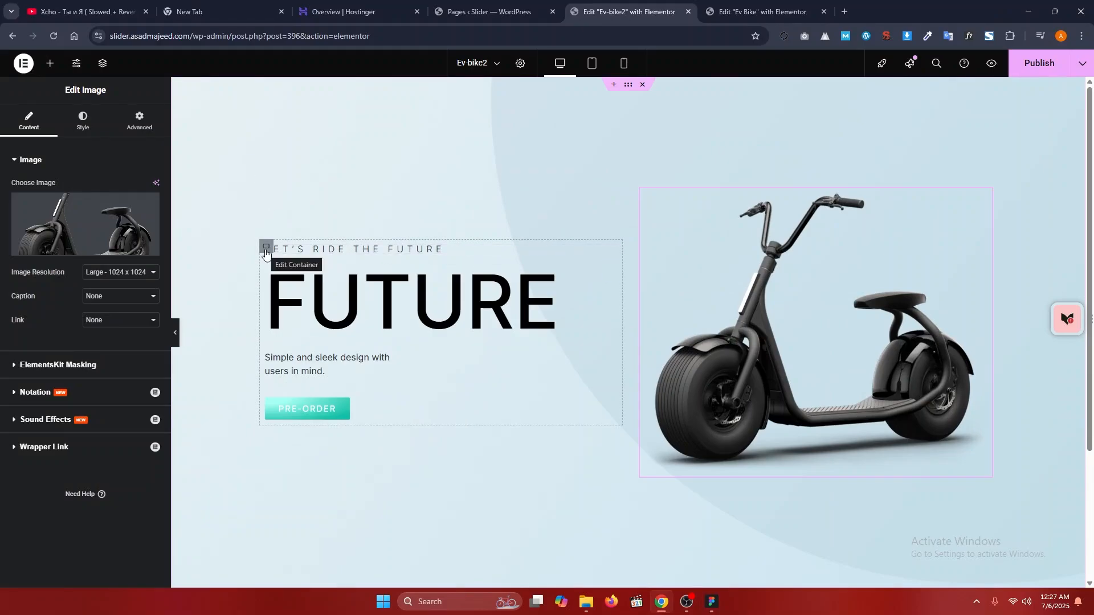
pyautogui.click(266, 251)
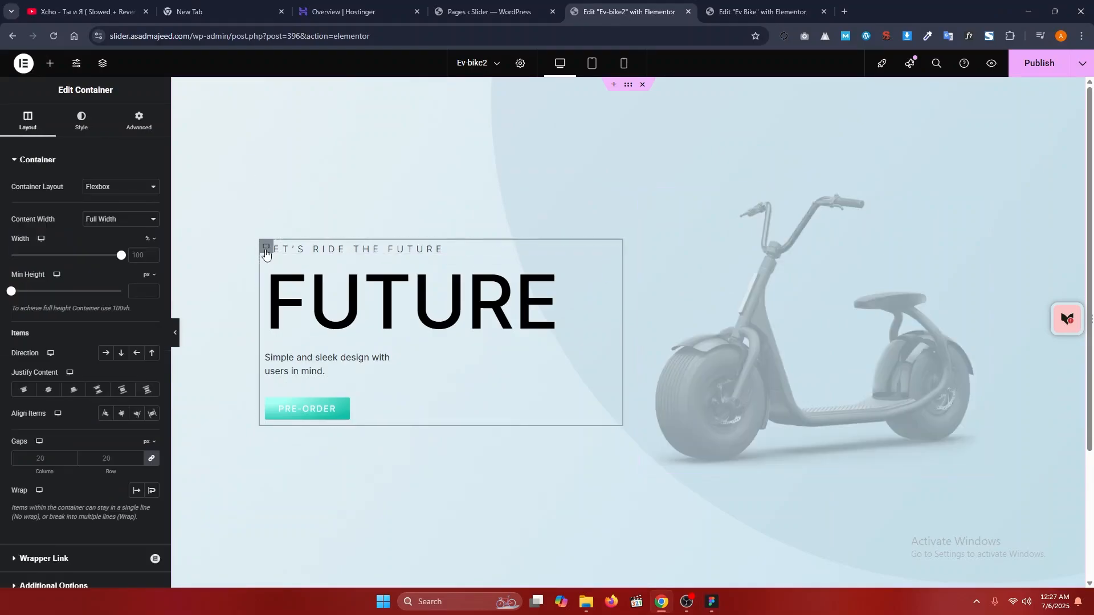
pyautogui.click(130, 219)
pyautogui.click(103, 251)
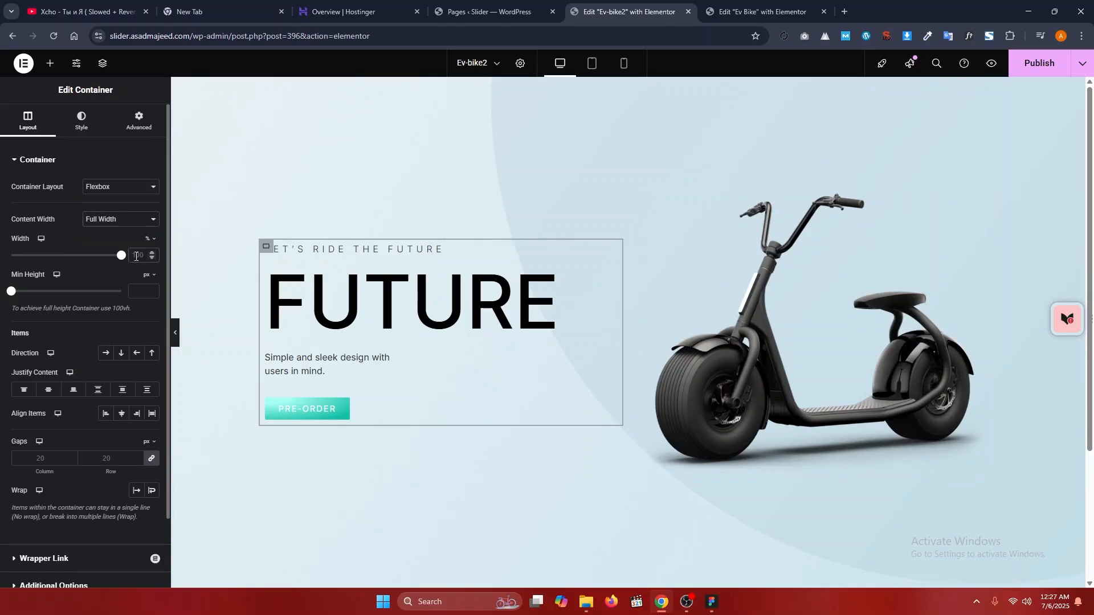
pyautogui.write('40')
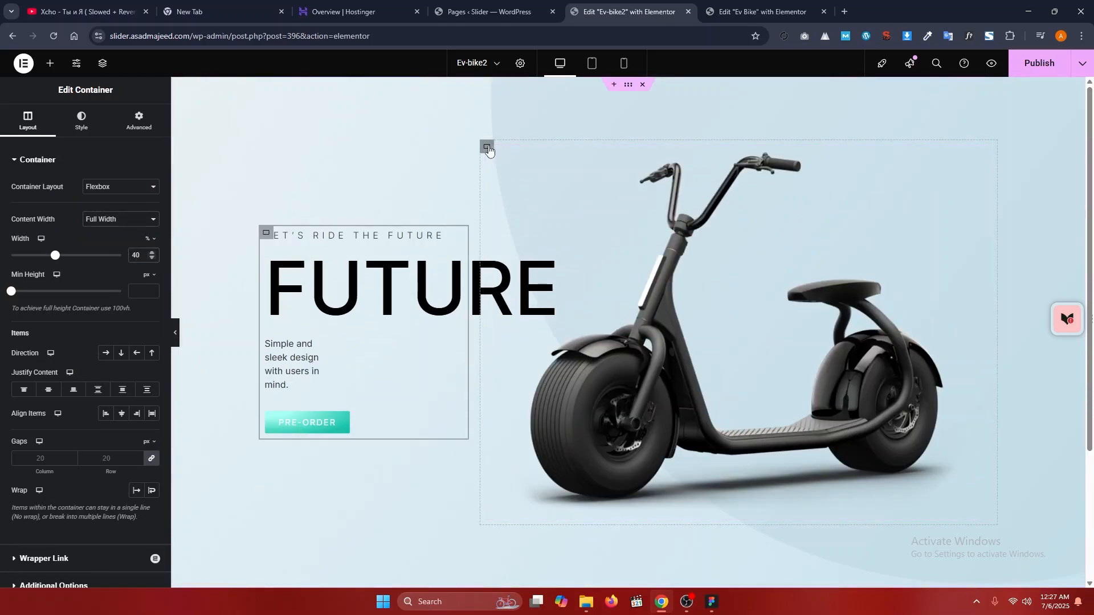
pyautogui.click(487, 148)
pyautogui.click(138, 261)
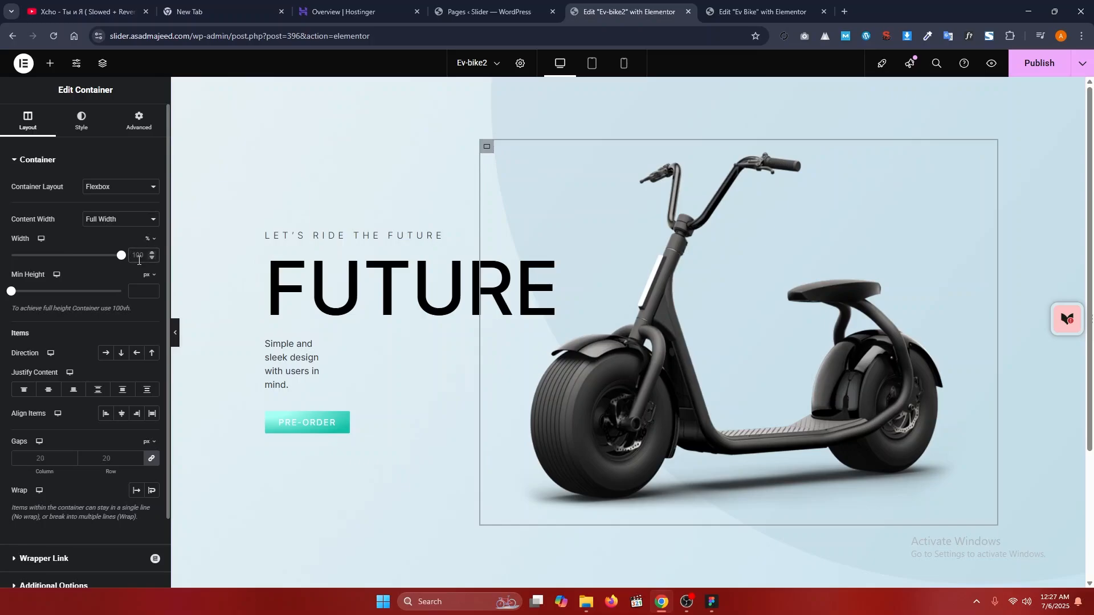
pyautogui.write('60')
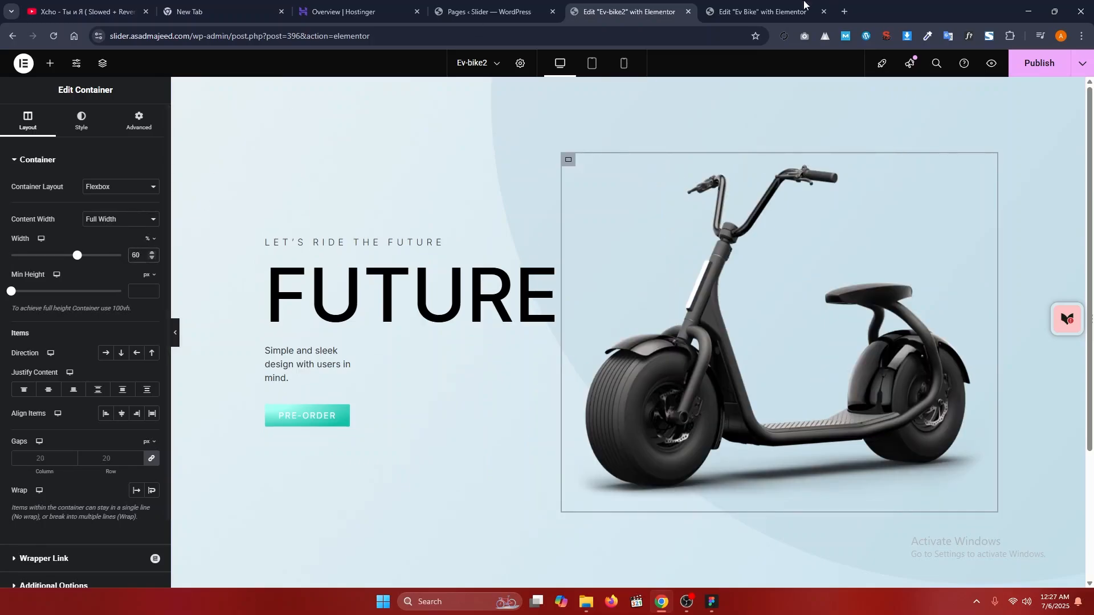
# - Look up the widths of the text and scooter containers on the finished Ev Bike reference page
pyautogui.click(763, 11)
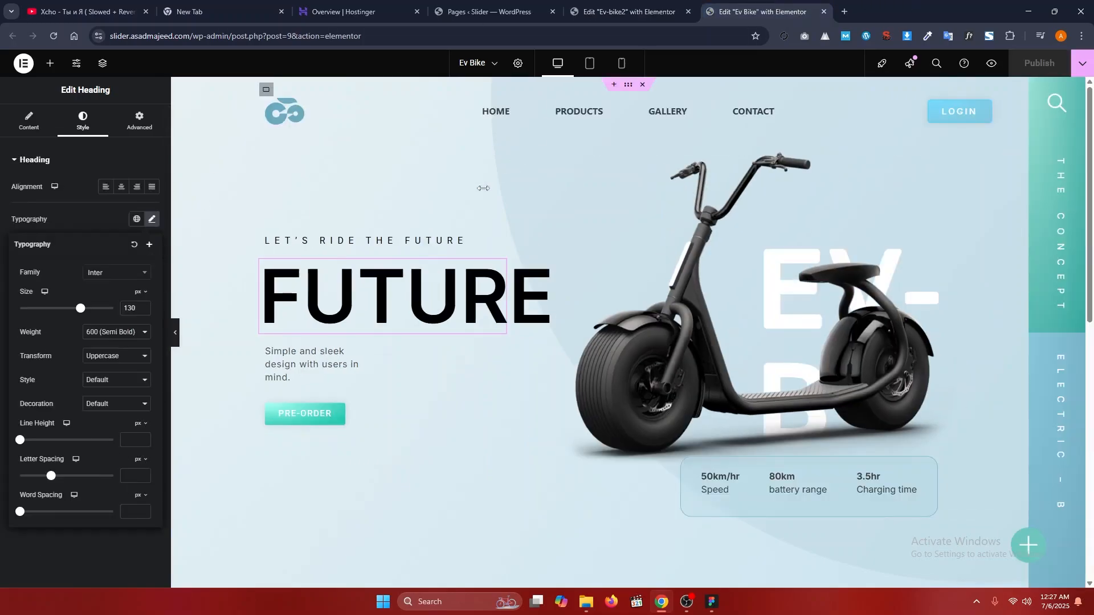
pyautogui.click(266, 90)
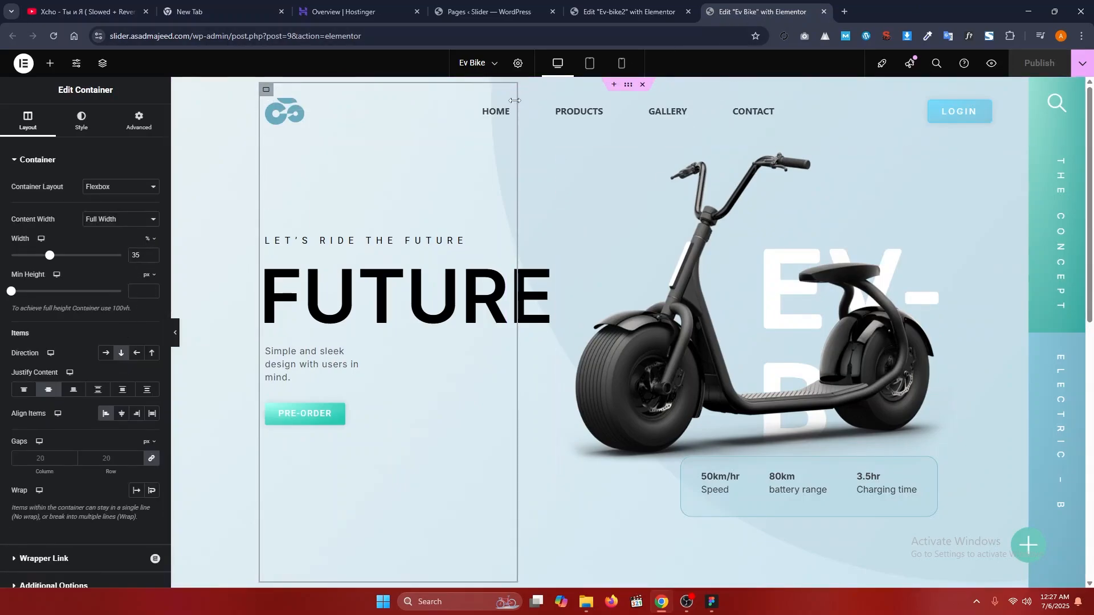
pyautogui.click(102, 65)
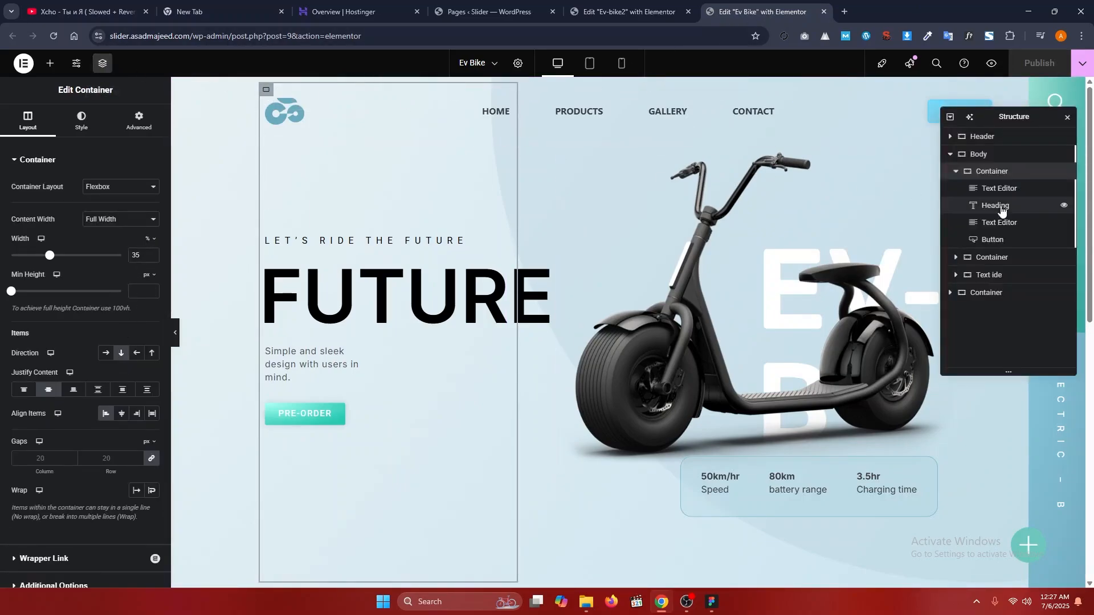
pyautogui.click(1003, 258)
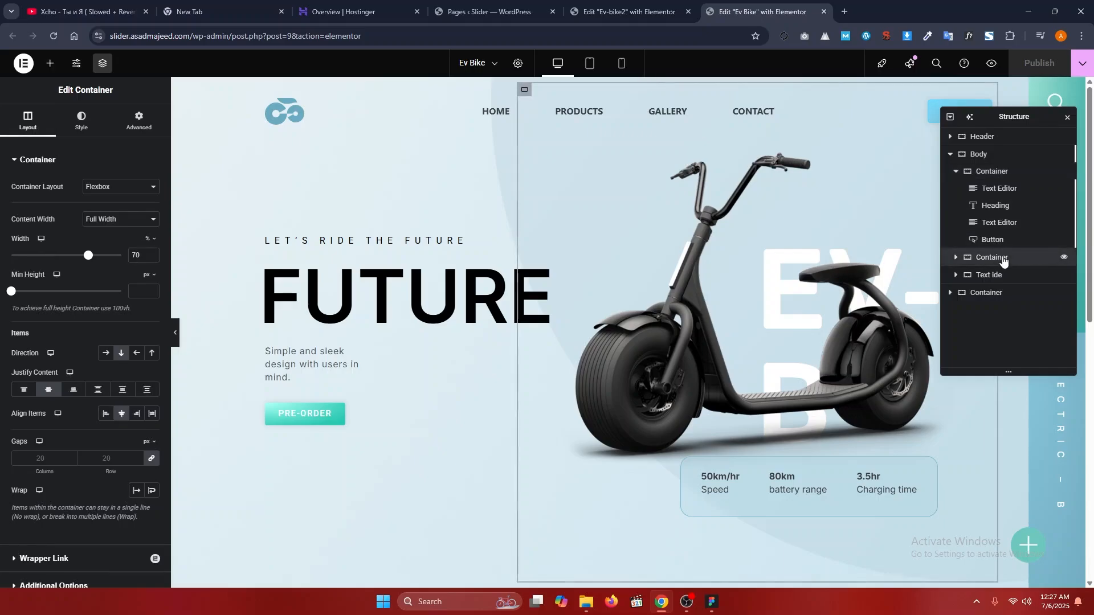
pyautogui.click(627, 11)
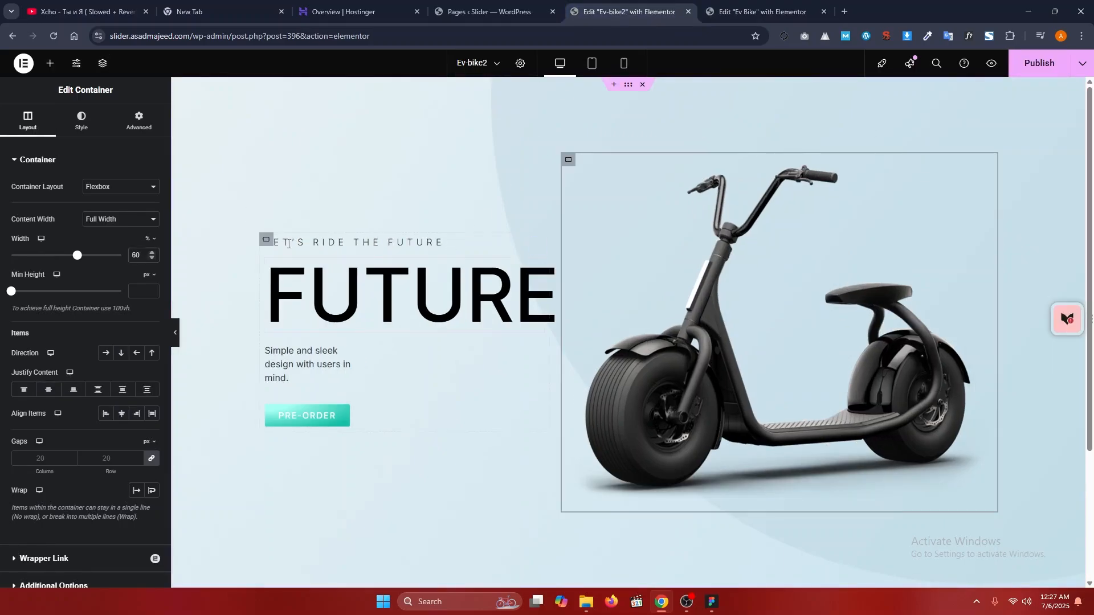
# - Set the Ev-bike2 text container's width to 35% and the scooter container's to 65%, and preview the page
pyautogui.click(267, 240)
pyautogui.doubleClick(136, 255)
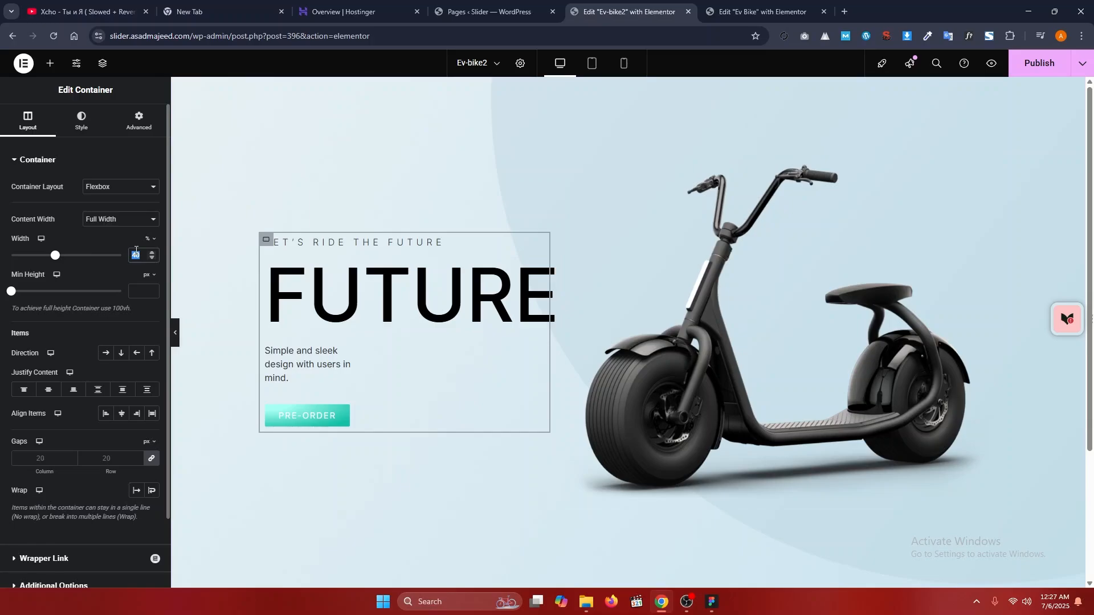
pyautogui.write('35')
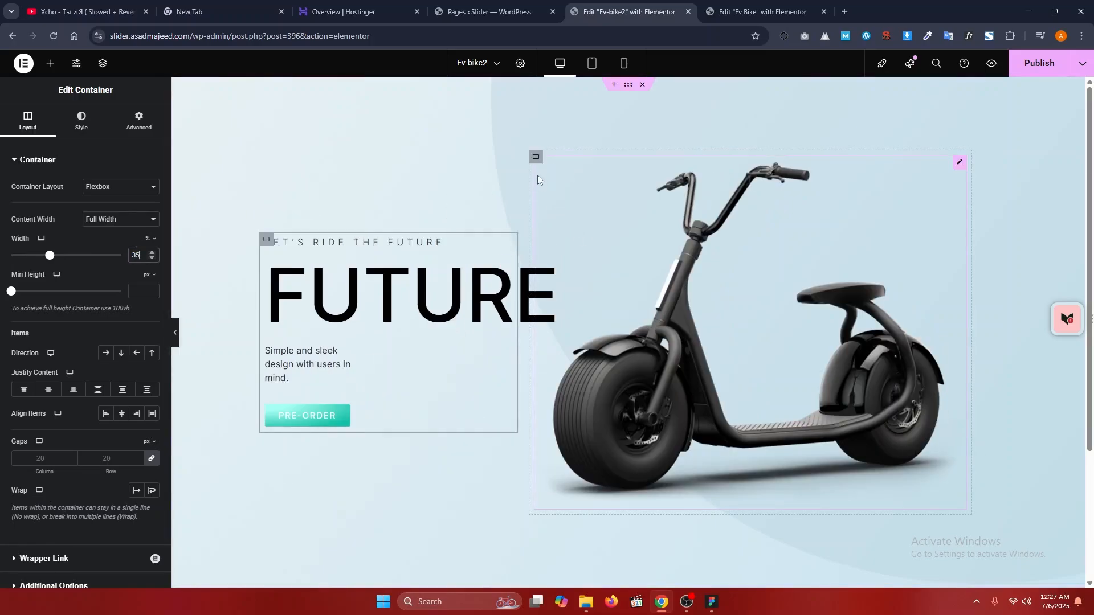
pyautogui.click(536, 157)
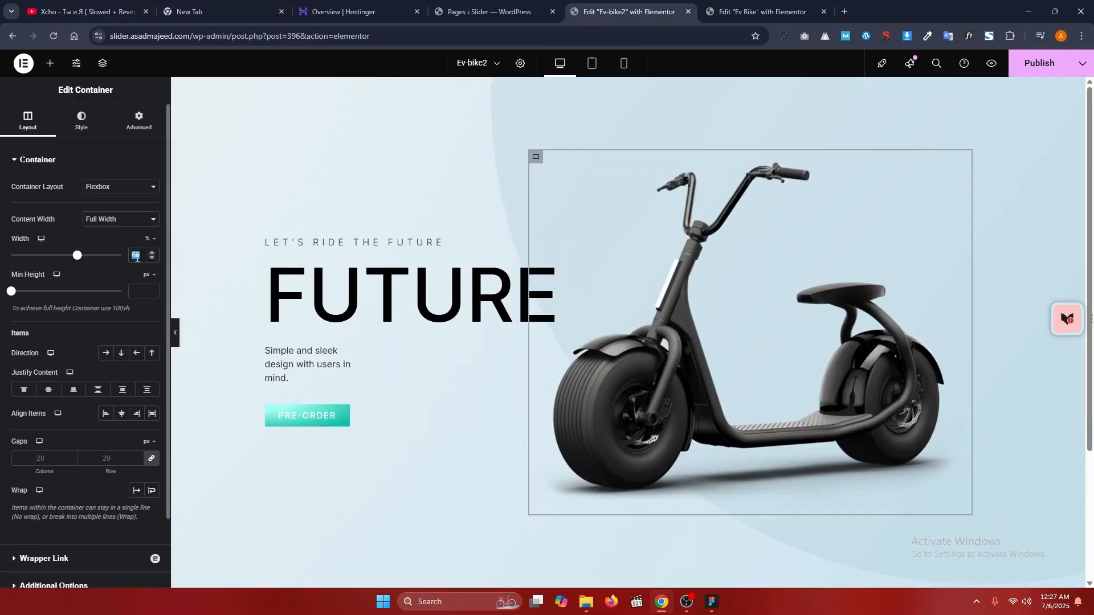
pyautogui.write('65')
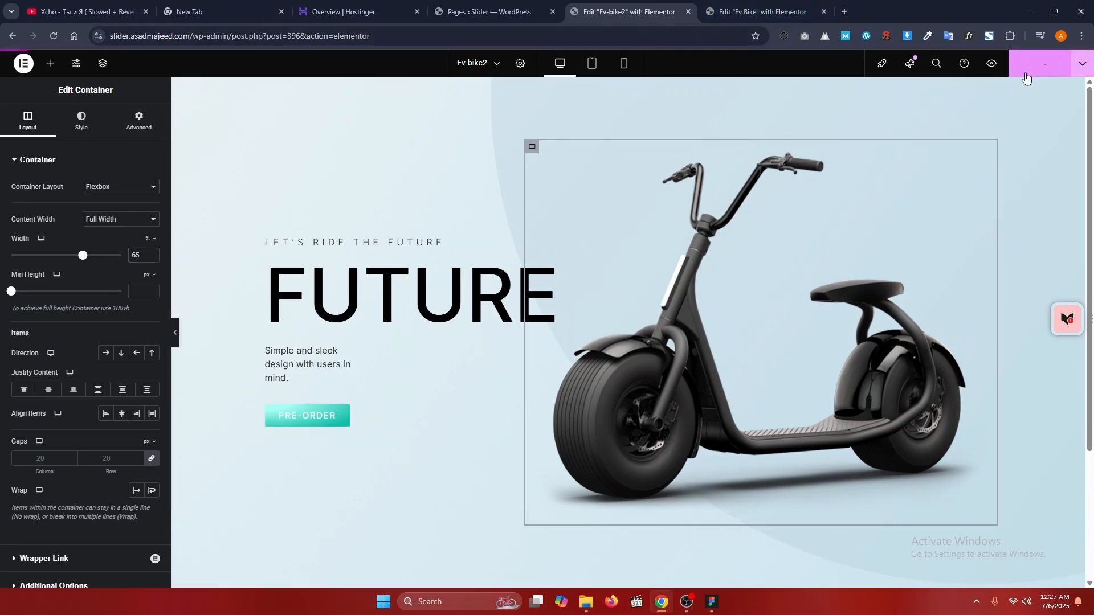
pyautogui.click(993, 73)
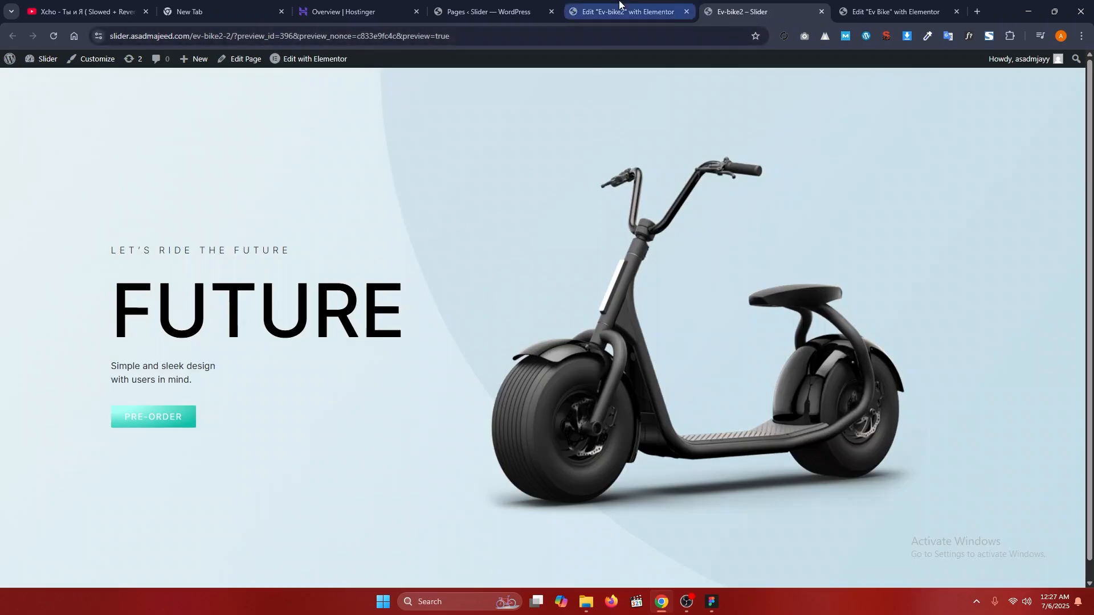
pyautogui.click(621, 12)
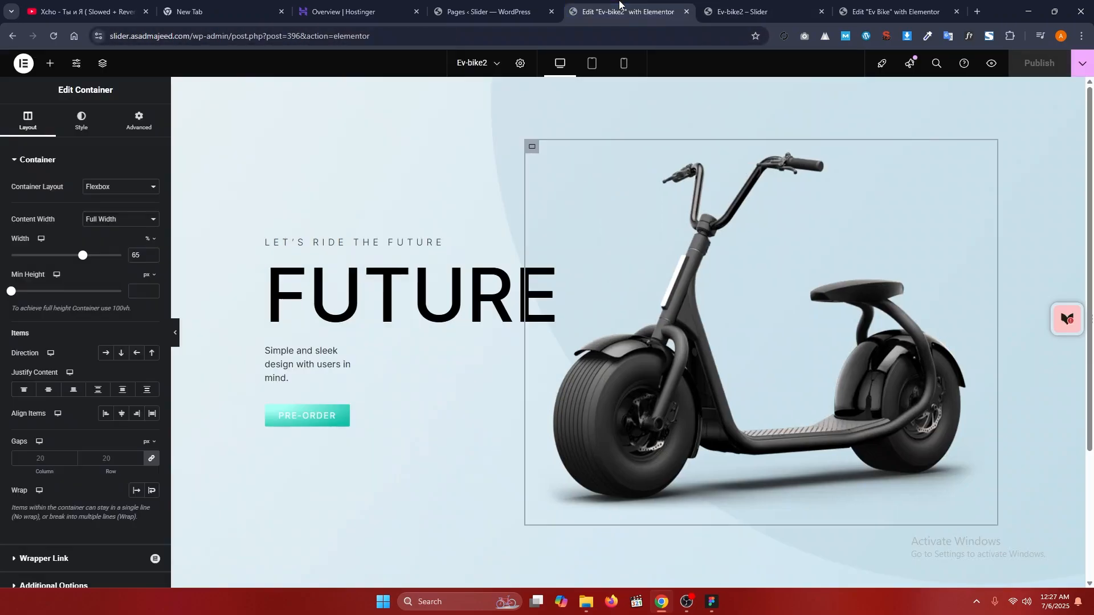
# - Give the FUTURE heading a left margin of -12 px, with its other margins and all padding at 0
pyautogui.click(462, 284)
pyautogui.click(139, 121)
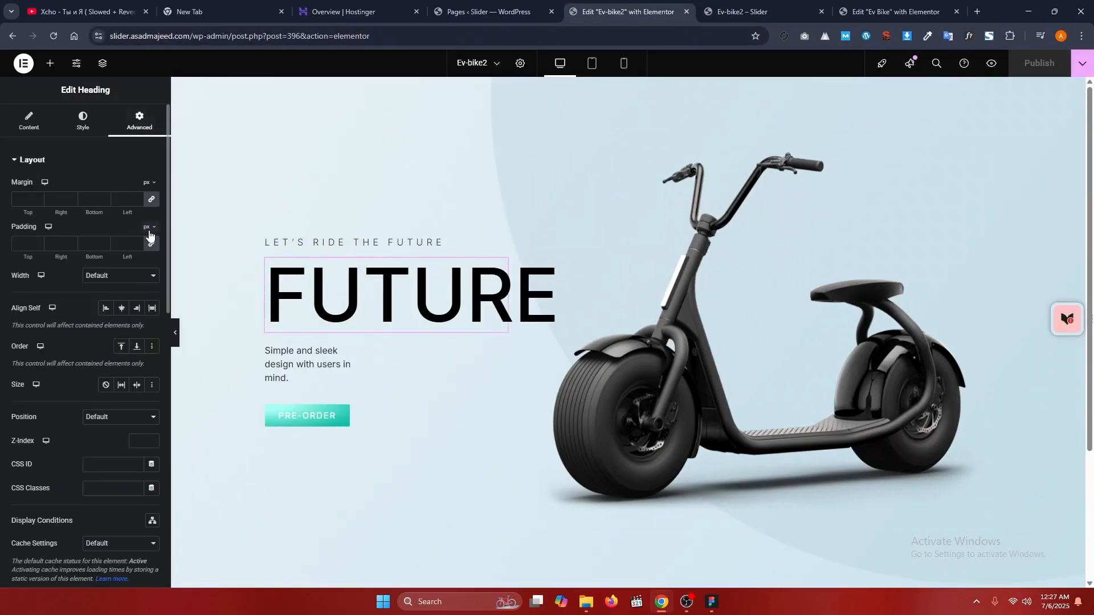
pyautogui.click(152, 243)
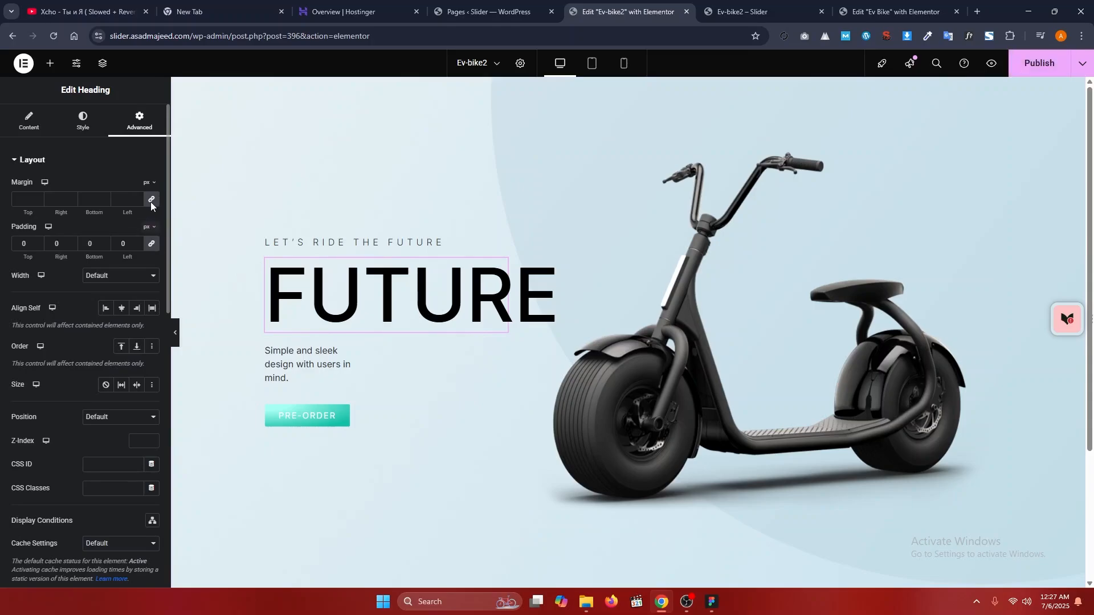
pyautogui.click(151, 200)
pyautogui.moveTo(125, 211); pyautogui.dragTo(116, 210)
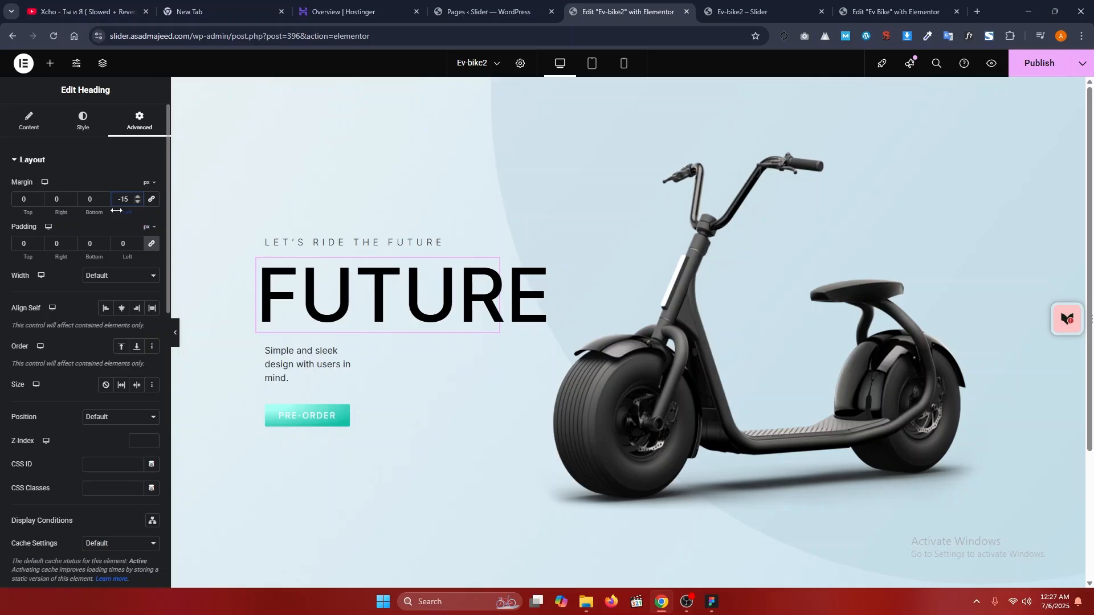
pyautogui.moveTo(118, 211); pyautogui.dragTo(119, 211)
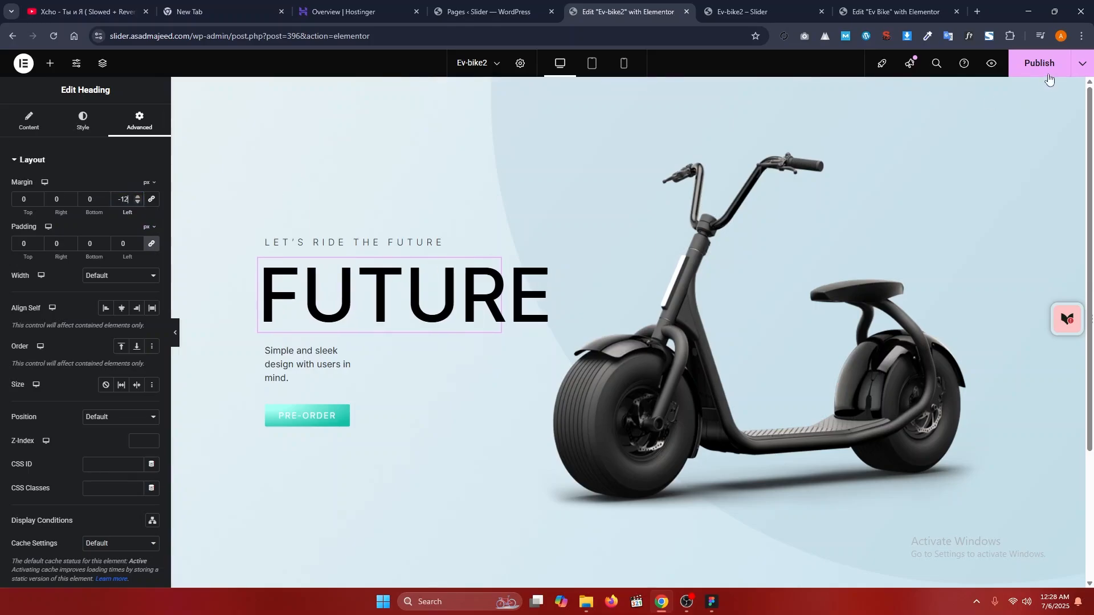
# - Check the page preview and compare the hero section with the Figma e-bike design
pyautogui.click(815, 6)
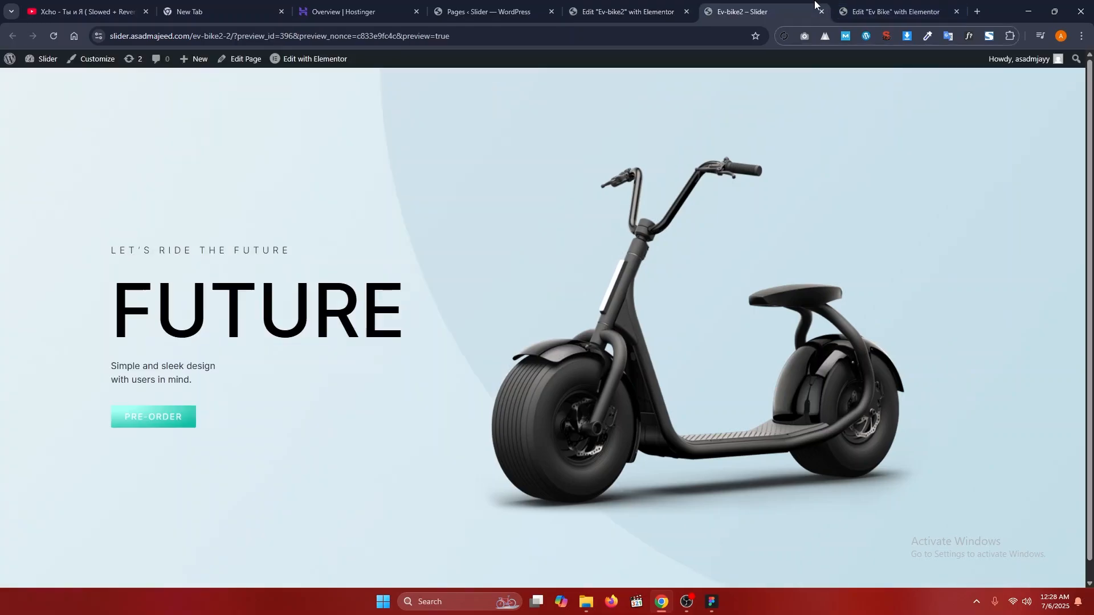
pyautogui.click(677, 5)
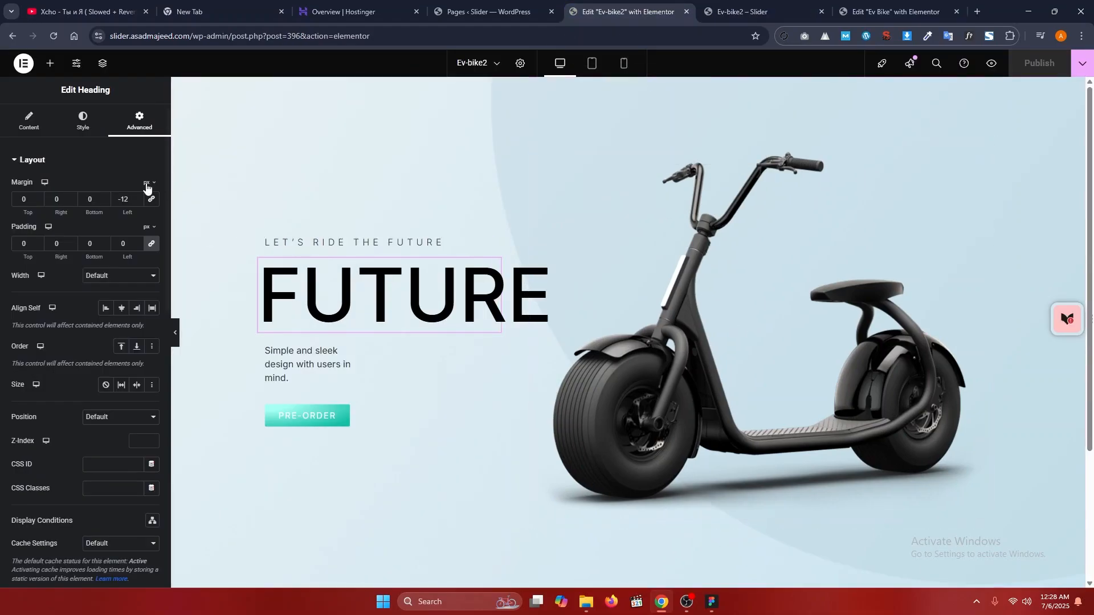
pyautogui.click(711, 602)
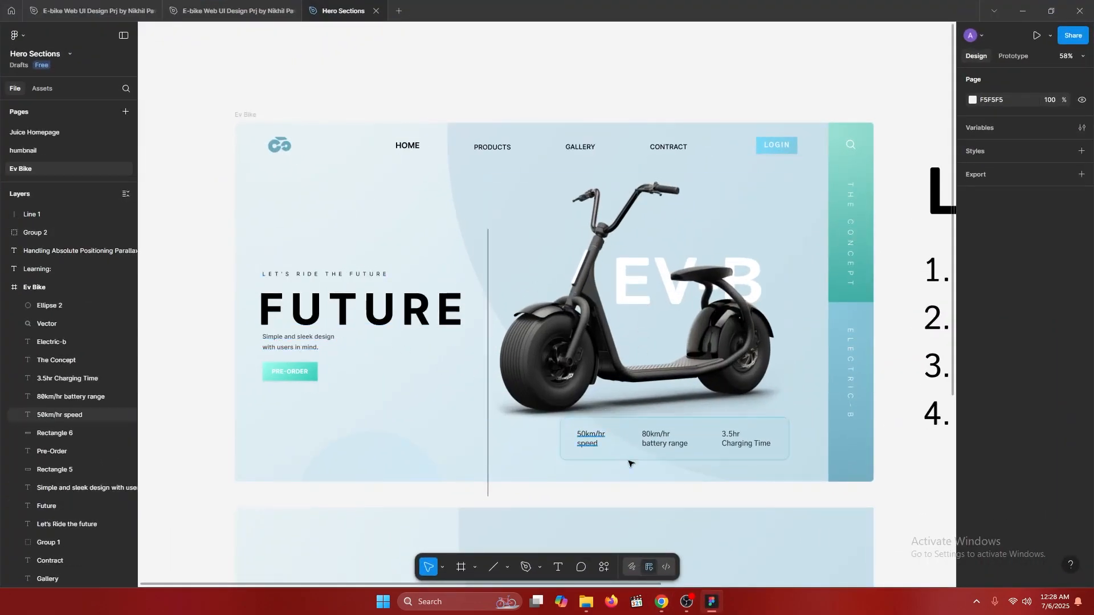
# - Check the specs box in the Figma design and add a matching empty container below the scooter image on the Ev-bike2 page
pyautogui.scroll(5, 661, 489)
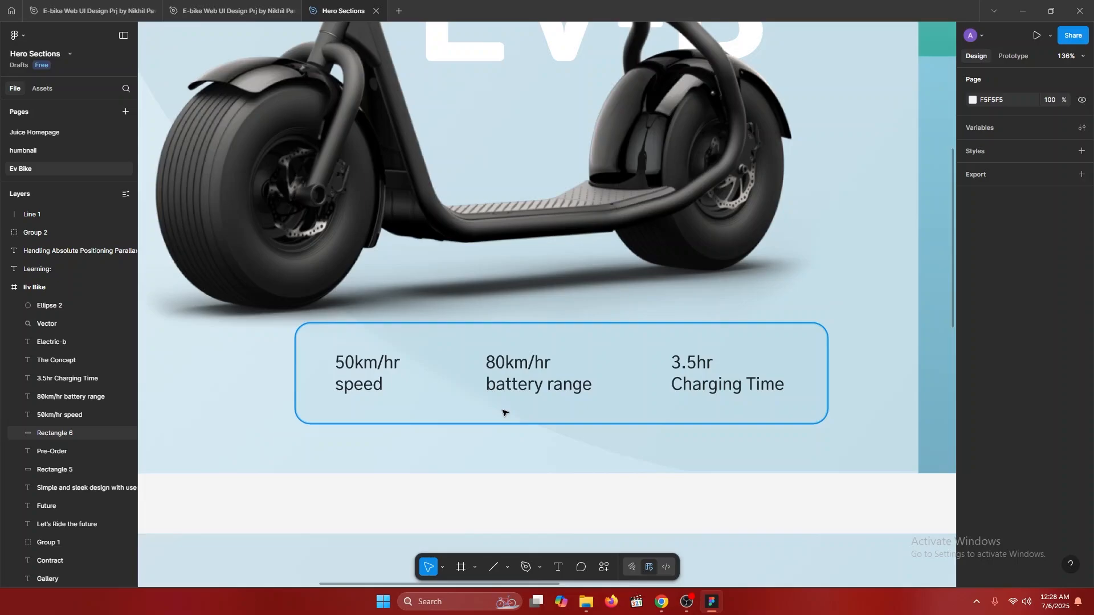
pyautogui.click(1024, 14)
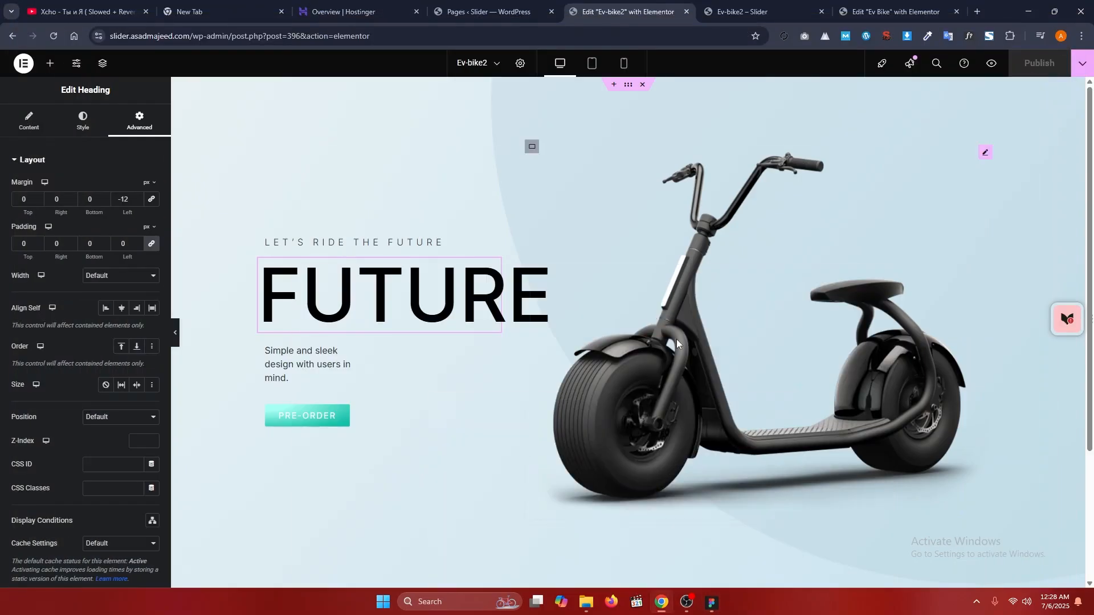
pyautogui.click(50, 63)
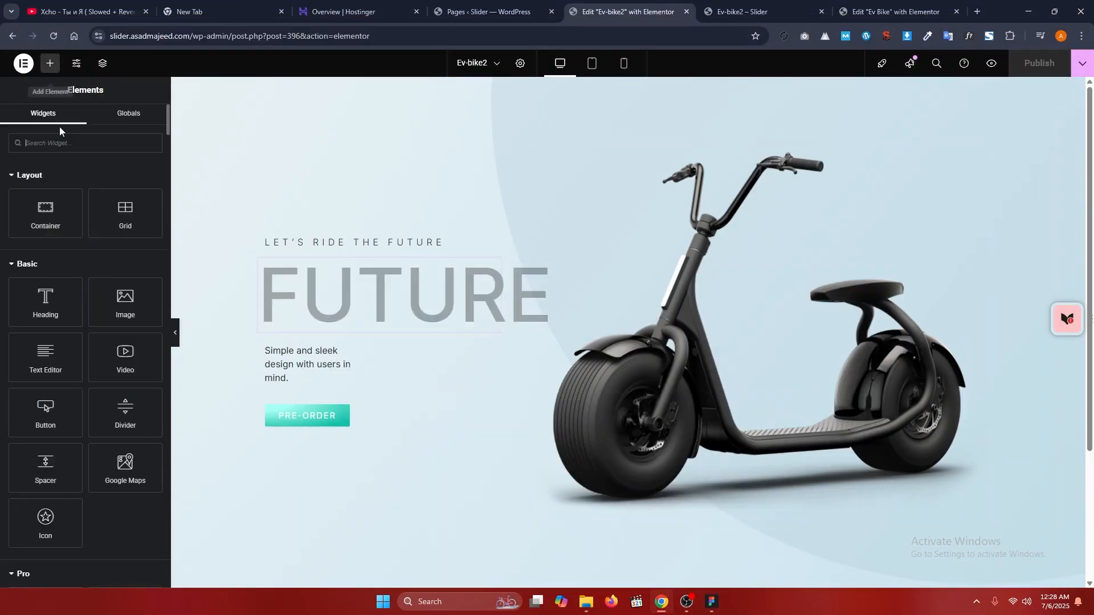
pyautogui.moveTo(46, 214); pyautogui.dragTo(741, 396)
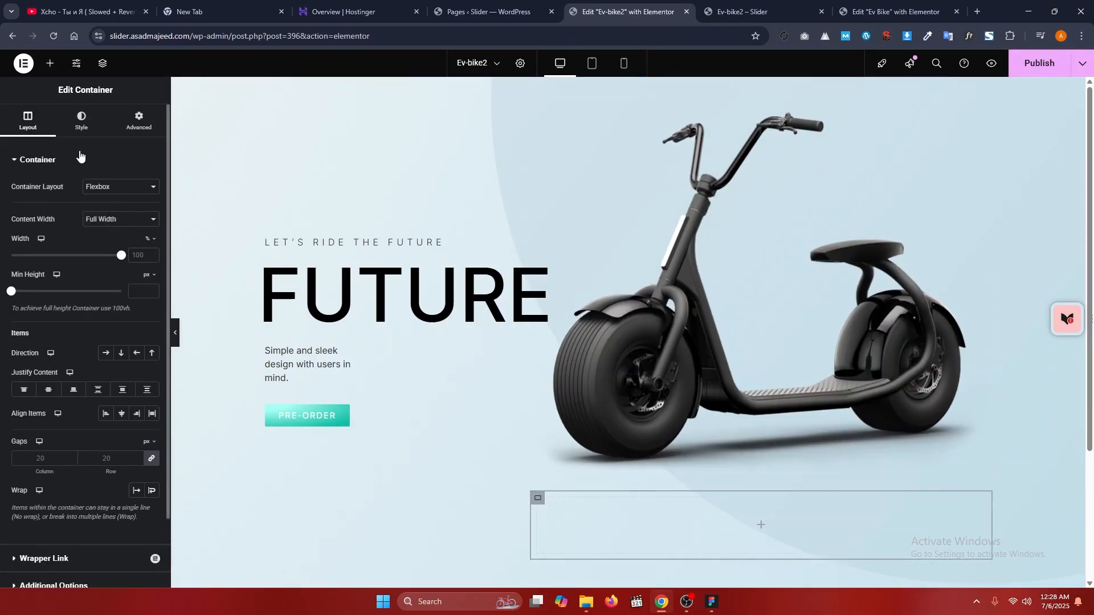
pyautogui.click(138, 121)
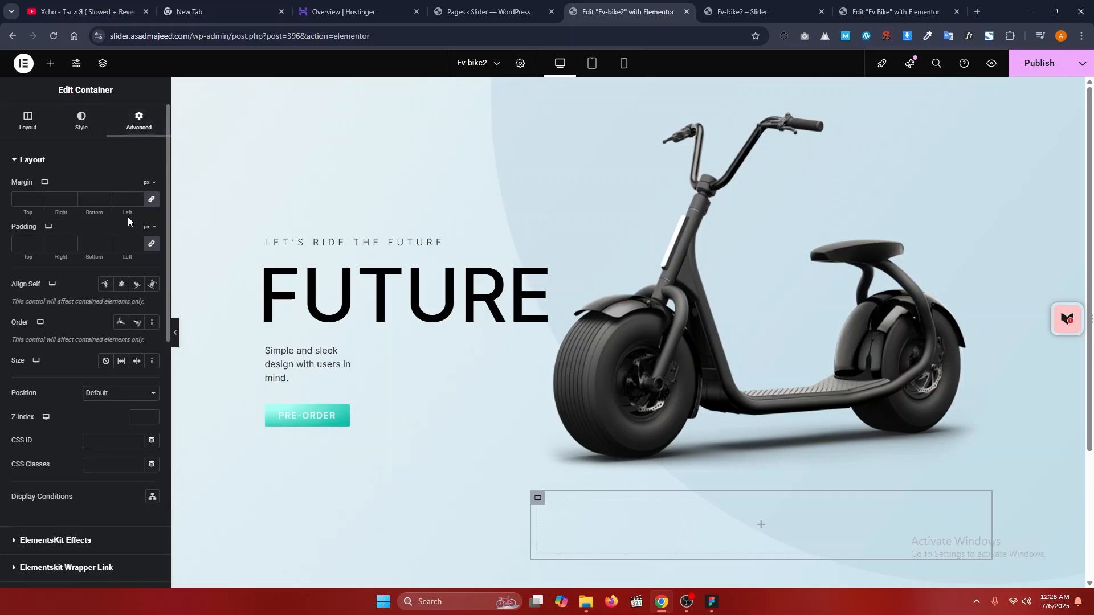
pyautogui.click(30, 123)
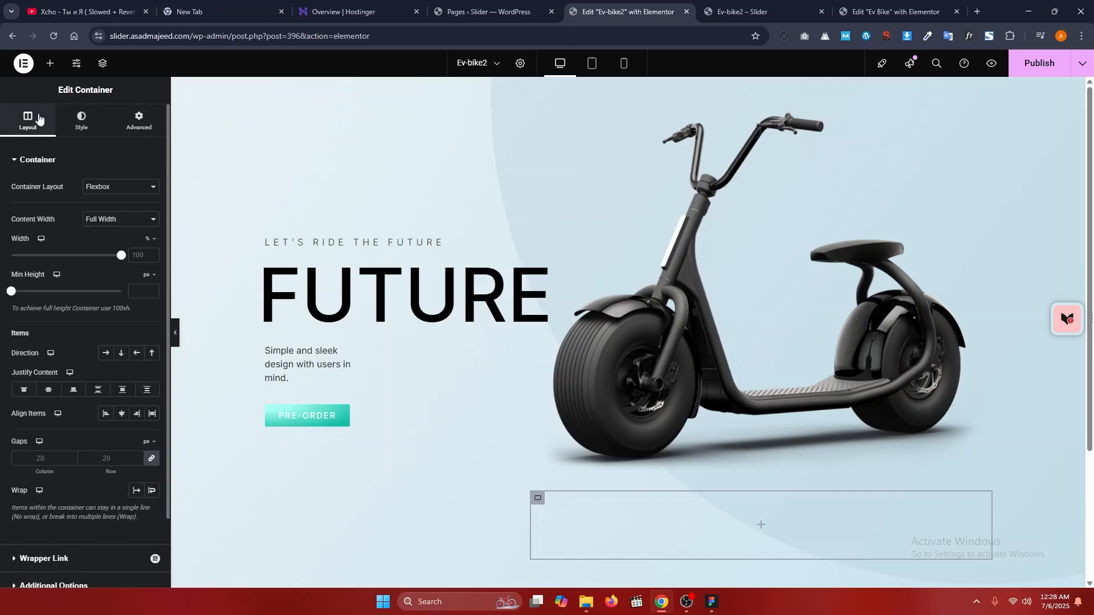
# - Copy the specs rectangle's stroke color 12ACE0 from Figma and apply it as the new container's classic background color
pyautogui.click(711, 601)
pyautogui.click(731, 406)
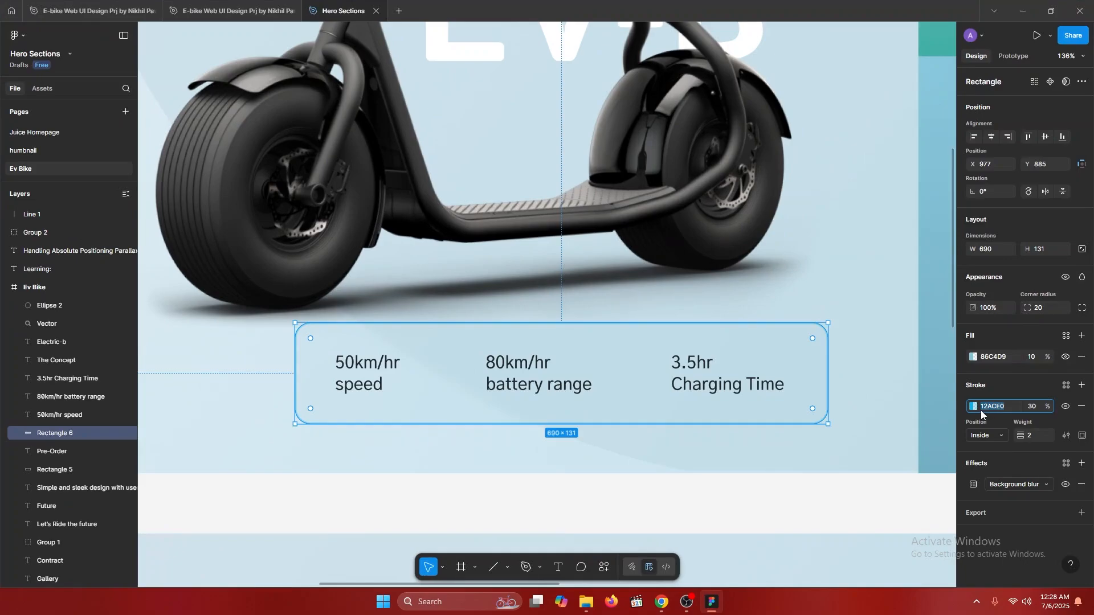
pyautogui.hotkey('alt', 'Tab')
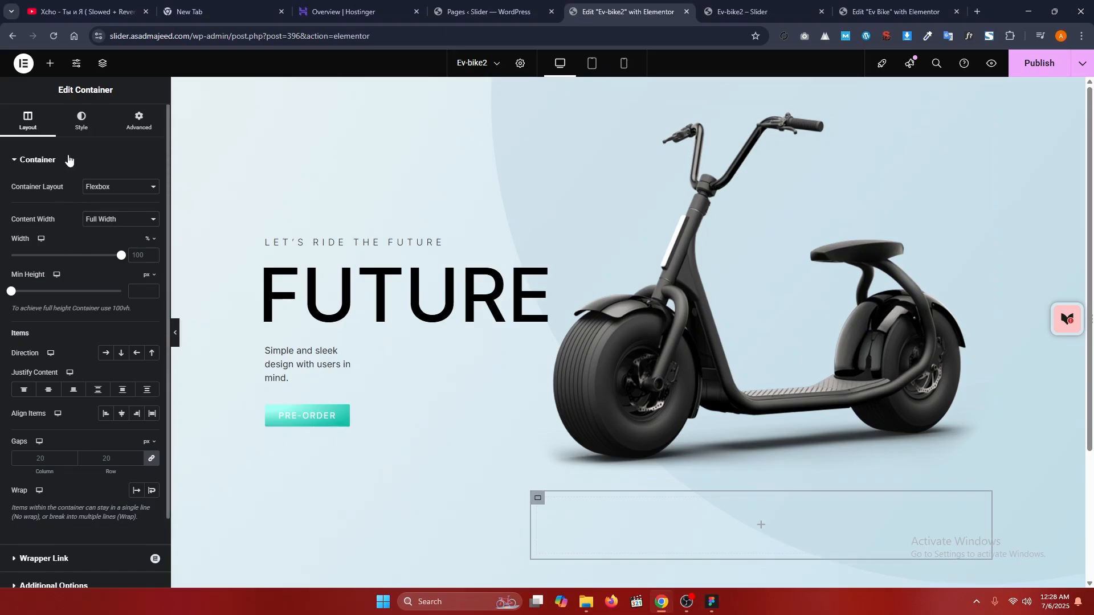
pyautogui.click(77, 125)
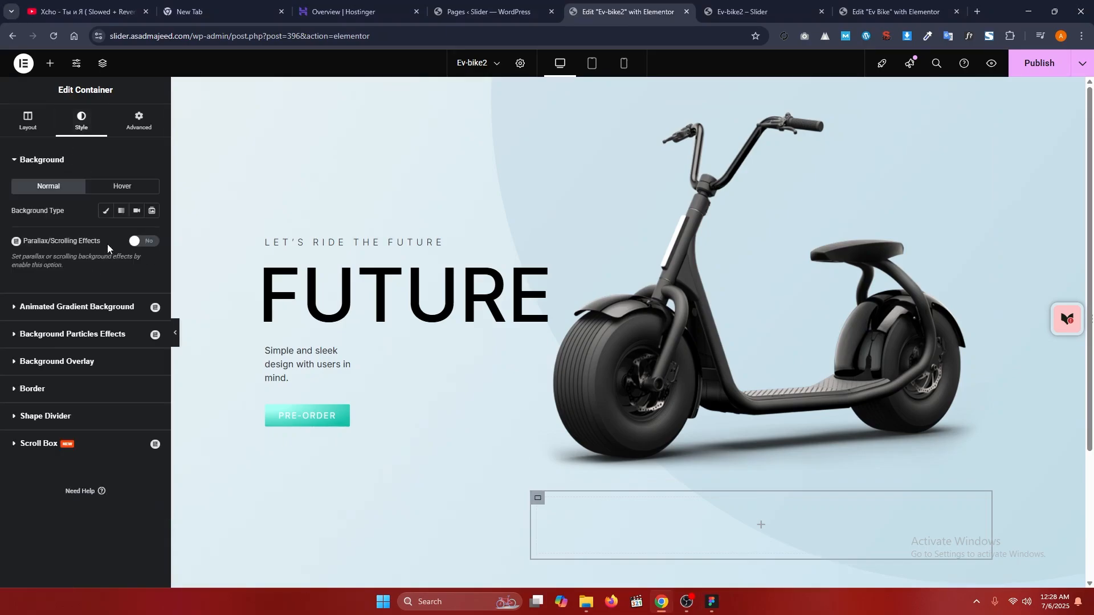
pyautogui.click(106, 211)
pyautogui.click(148, 288)
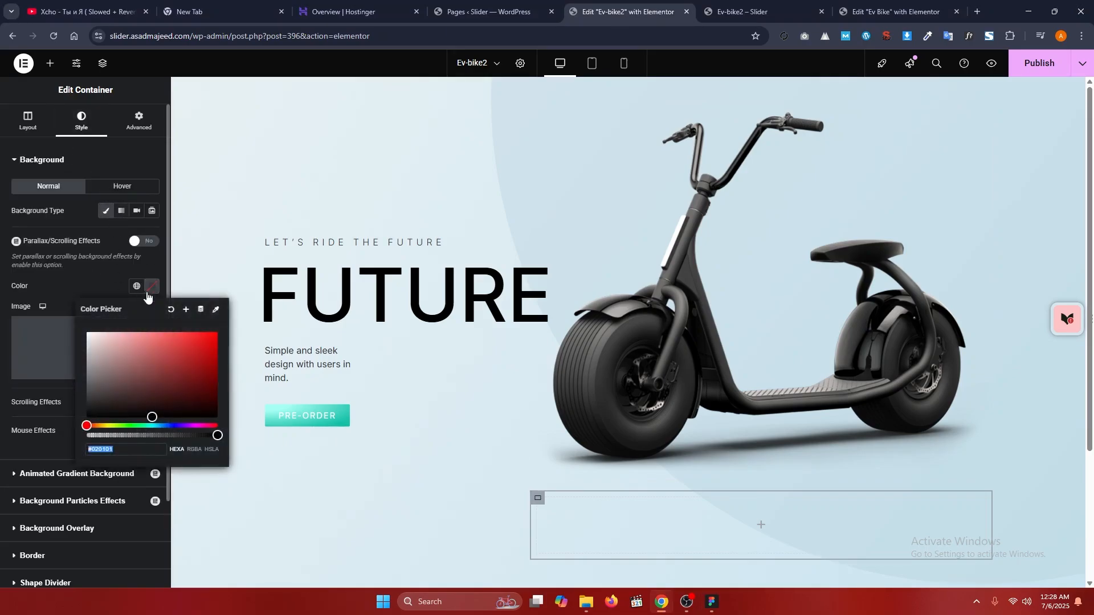
pyautogui.hotkey('ctrl', 'v')
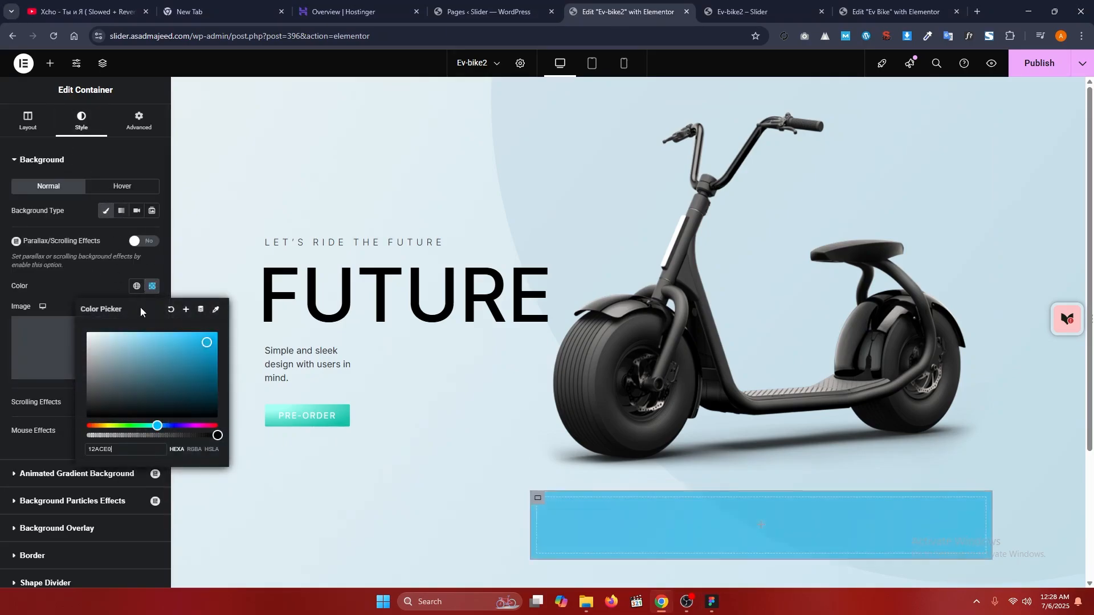
pyautogui.doubleClick(237, 428)
pyautogui.click(234, 357)
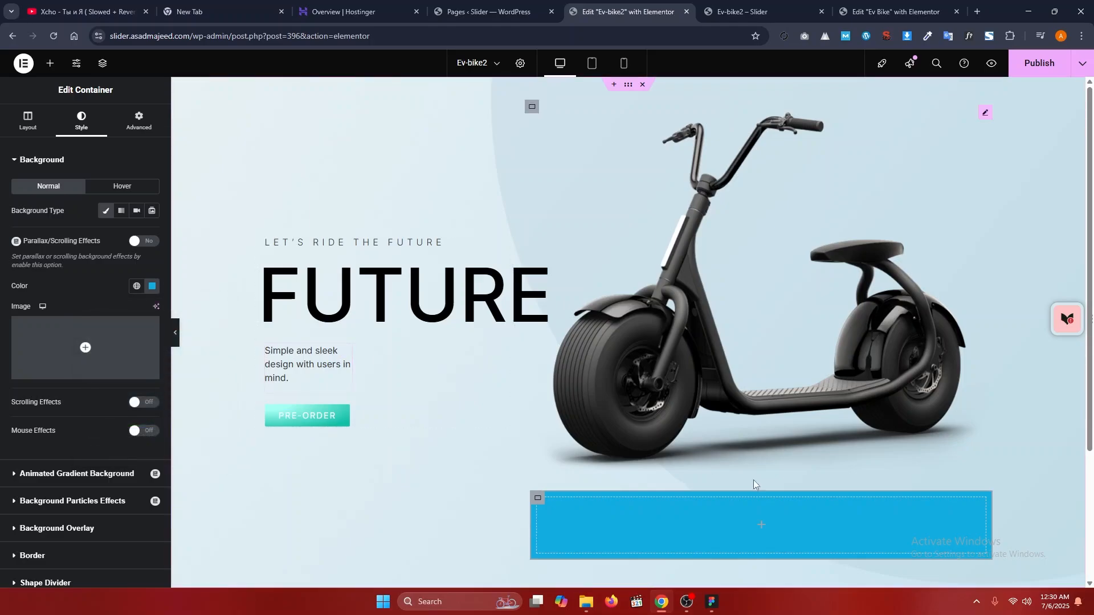
# - Compare with the Figma specs box and lower the container background's opacity, giving the color #12ACE054
pyautogui.click(706, 607)
pyautogui.click(659, 465)
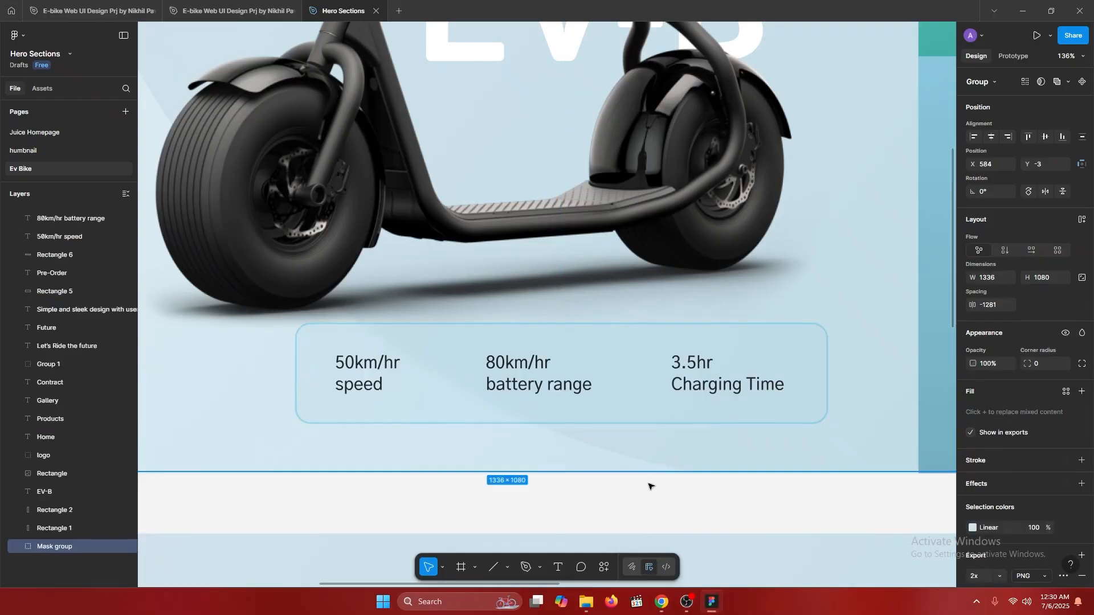
pyautogui.click(649, 489)
pyautogui.click(1023, 10)
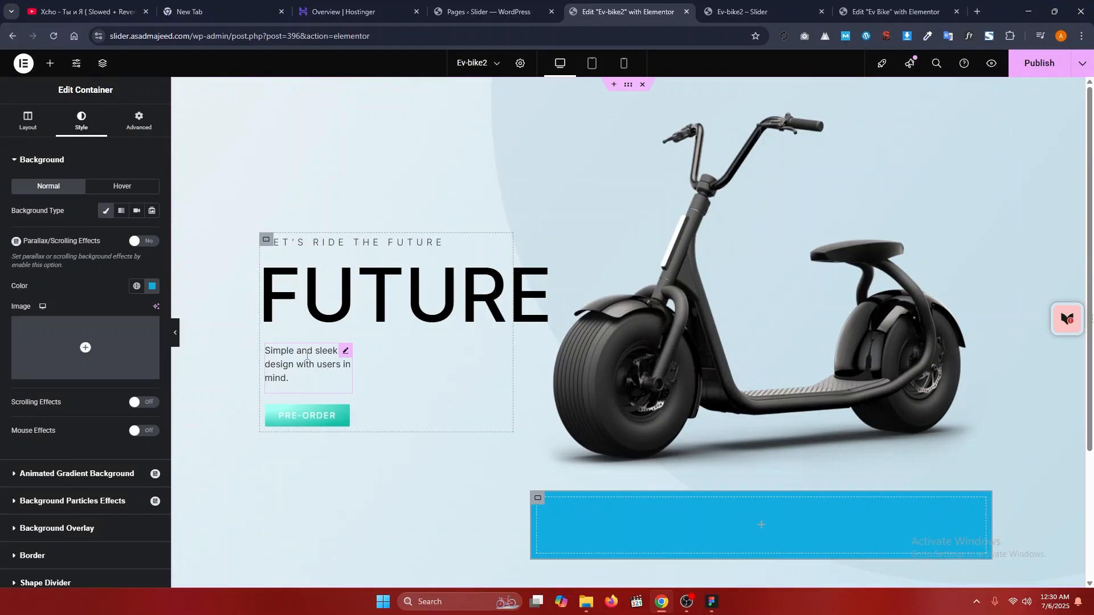
pyautogui.click(152, 286)
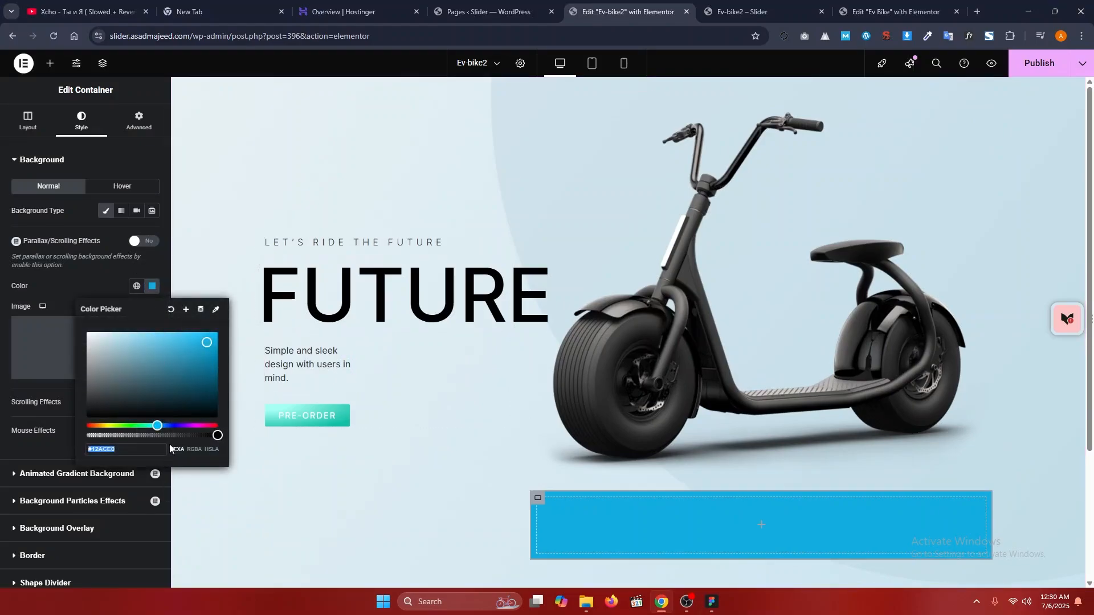
pyautogui.moveTo(216, 437); pyautogui.dragTo(130, 436)
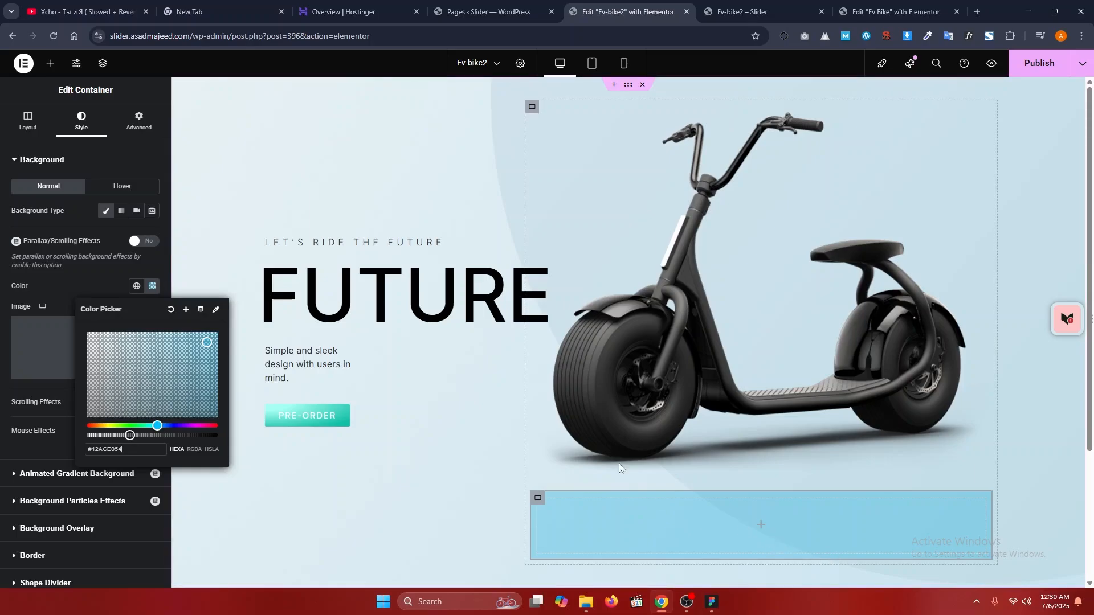
pyautogui.click(163, 294)
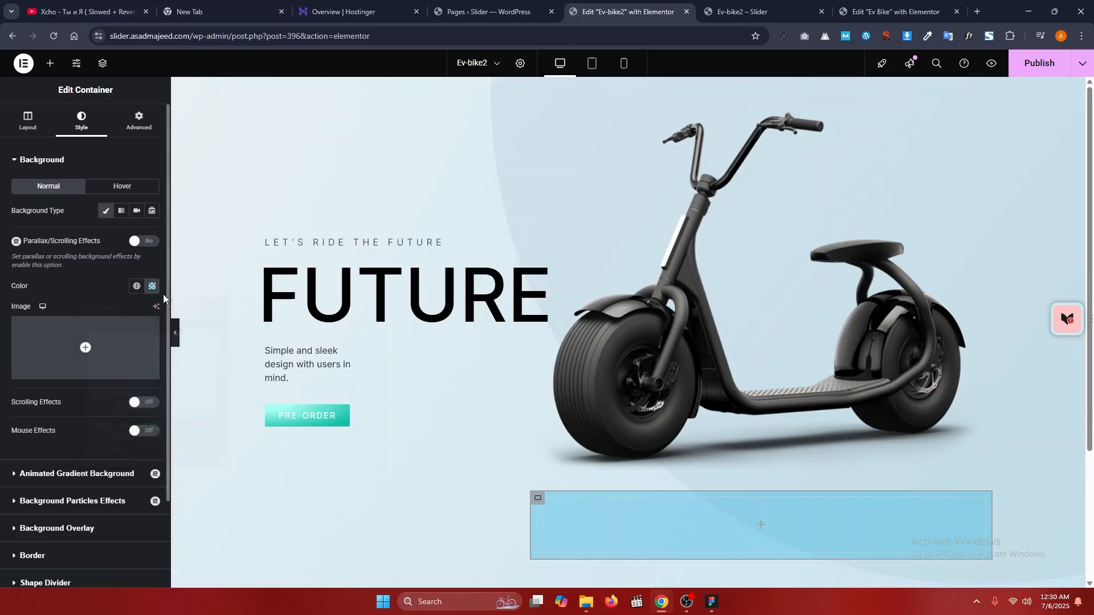
# - Assign the CSS class bgblur to the specs container and start a custom CSS rule for .bgblur
pyautogui.click(131, 125)
pyautogui.scroll(-3, 117, 289)
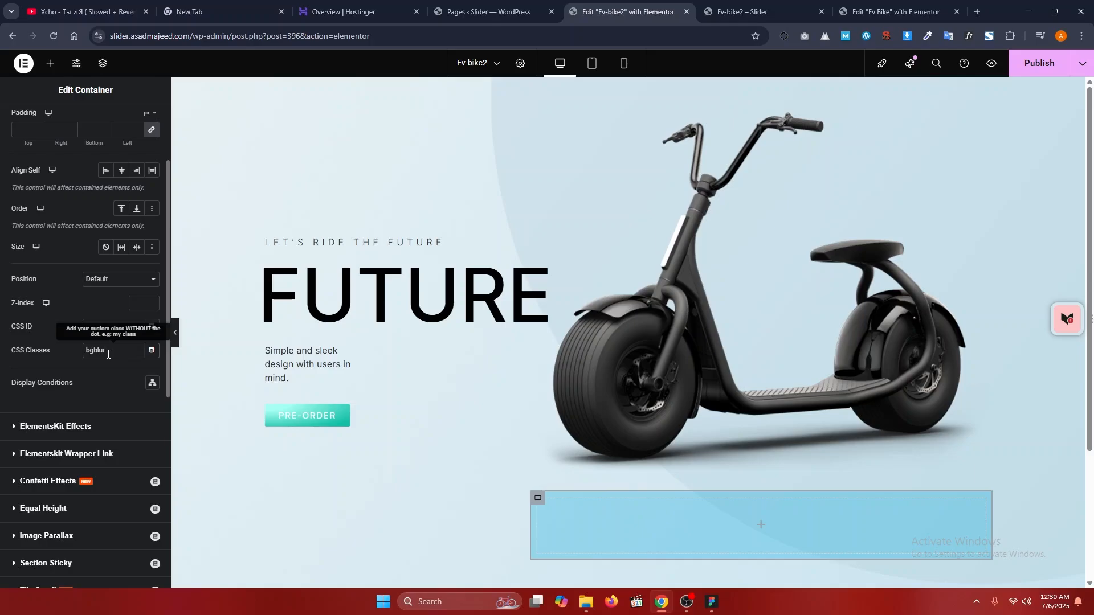
pyautogui.doubleClick(107, 354)
pyautogui.hotkey('ctrl', 'c')
pyautogui.scroll(-5, 103, 399)
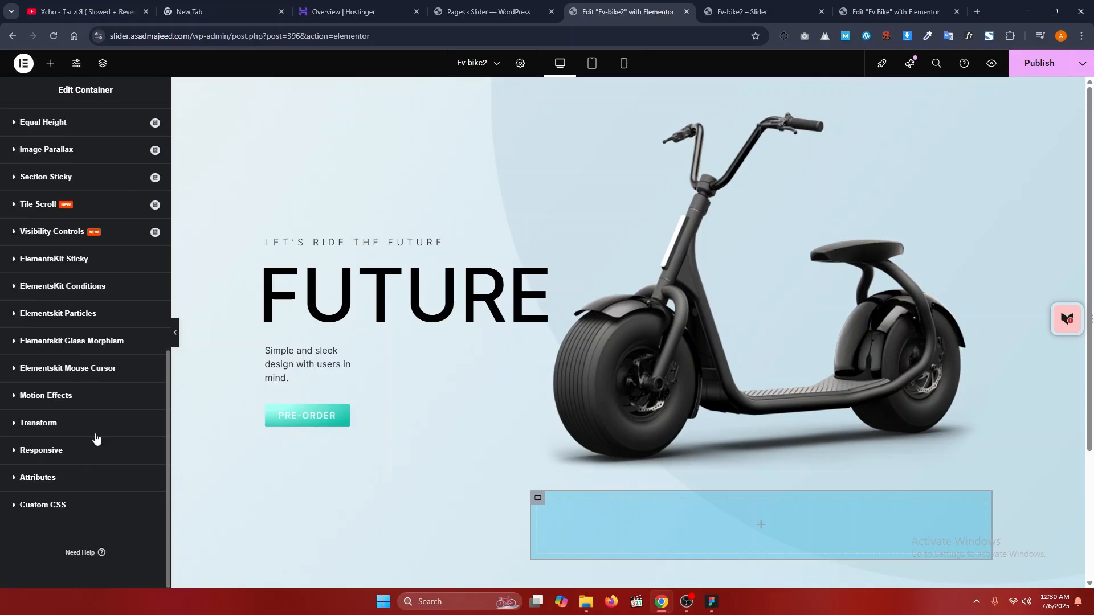
pyautogui.click(66, 505)
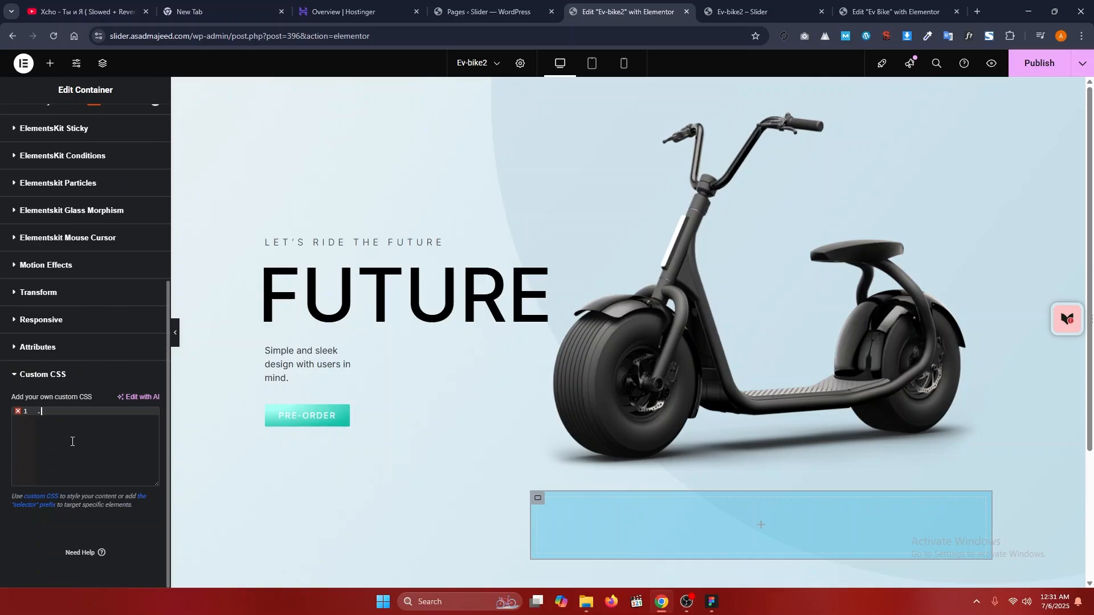
pyautogui.write('.')
pyautogui.hotkey('ctrl', 'v')
pyautogui.press('Return')
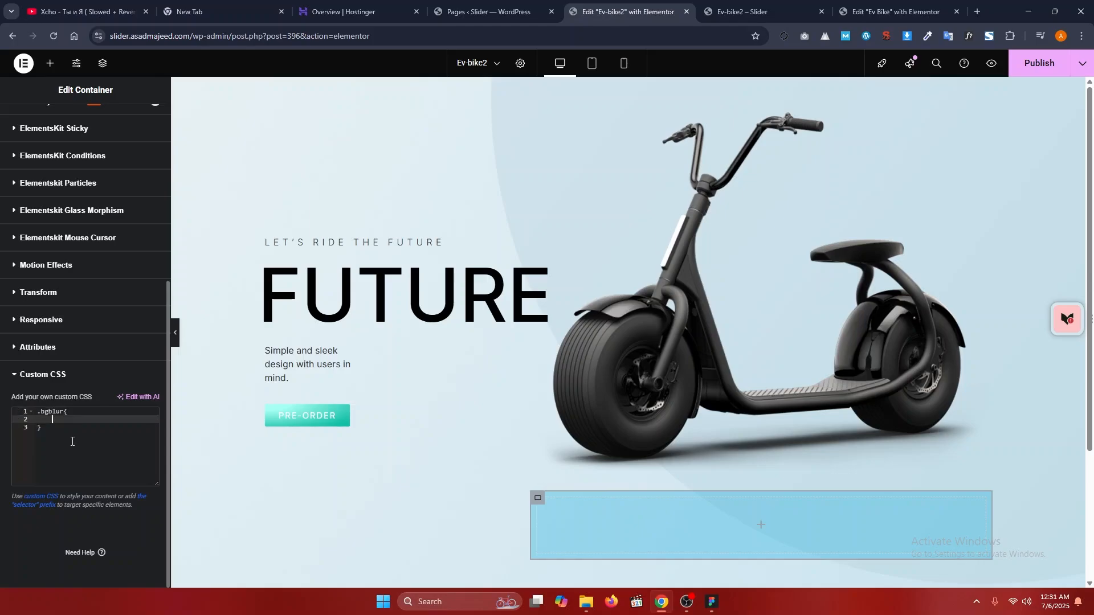
# - Add a backdrop-filter: blur() declaration inside the .bgblur rule
pyautogui.write('back')
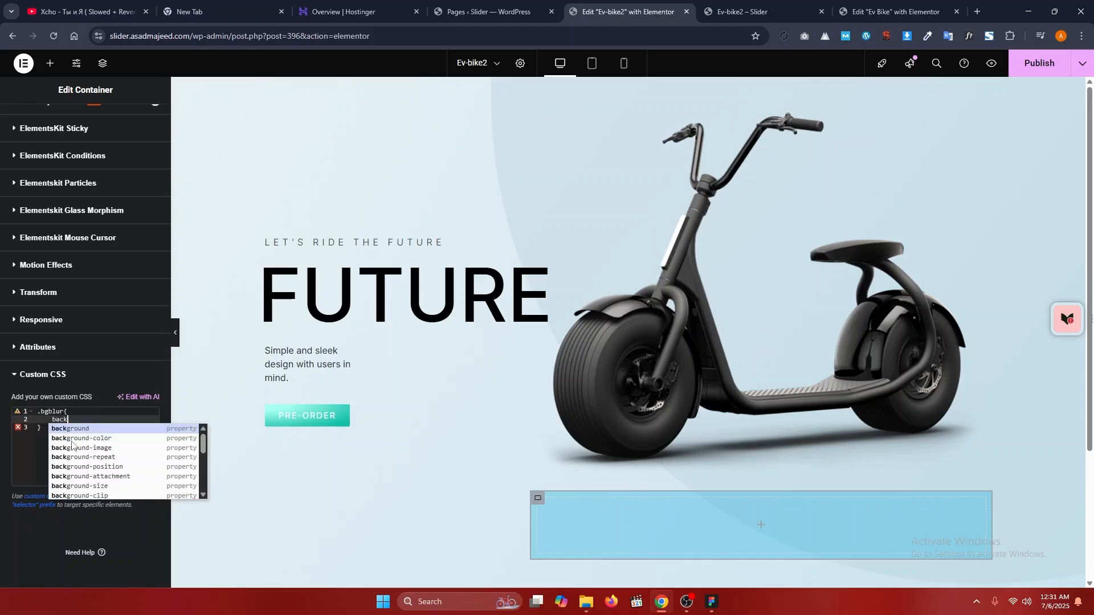
pyautogui.write('gr')
pyautogui.press('BackSpace')
pyautogui.press('BackSpace')
pyautogui.write('dr')
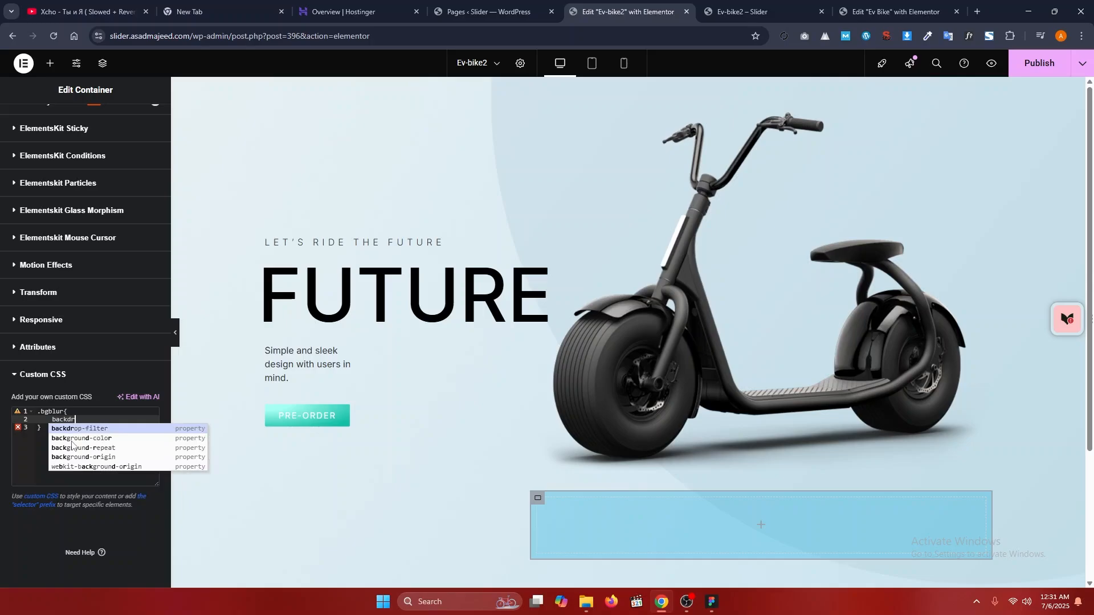
pyautogui.press('Return')
pyautogui.write(': b')
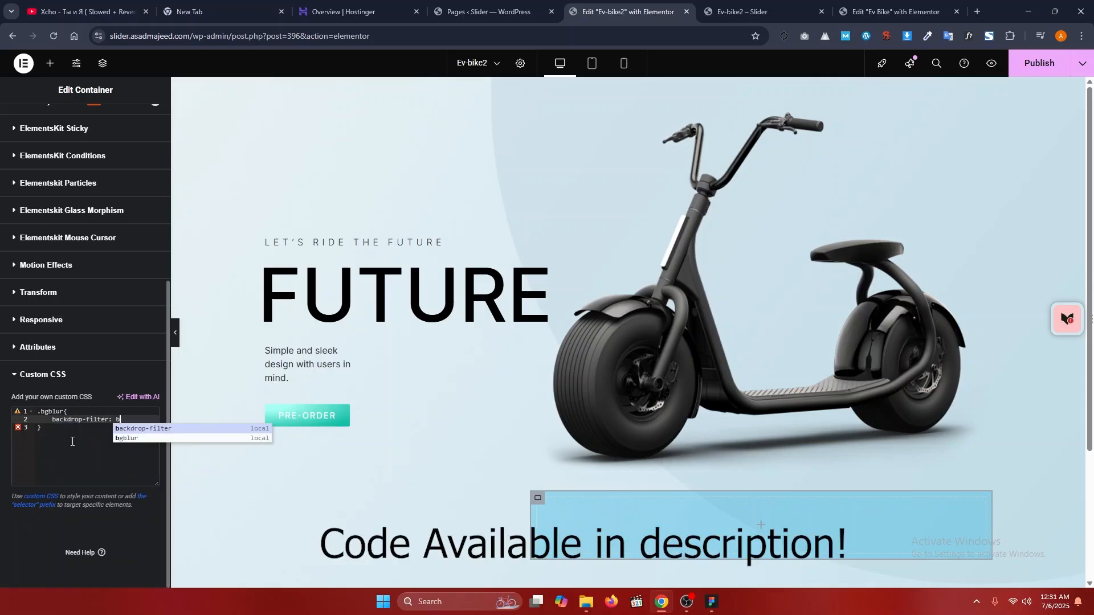
pyautogui.write('lur()')
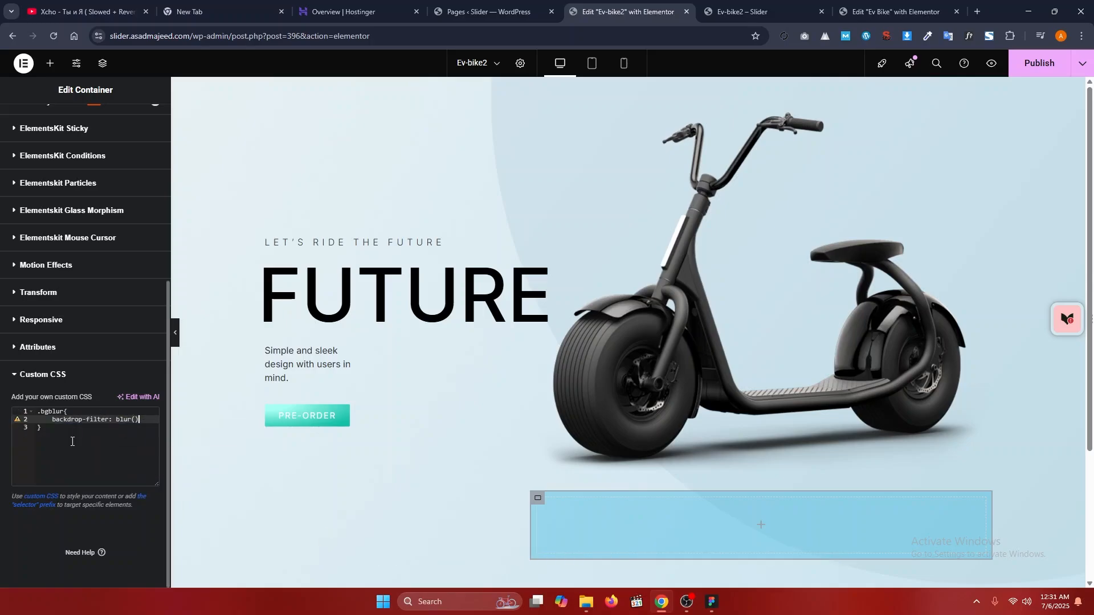
# - Look up the blur radius on the finished Ev Bike reference page and set the backdrop blur to 8px
pyautogui.click(895, 12)
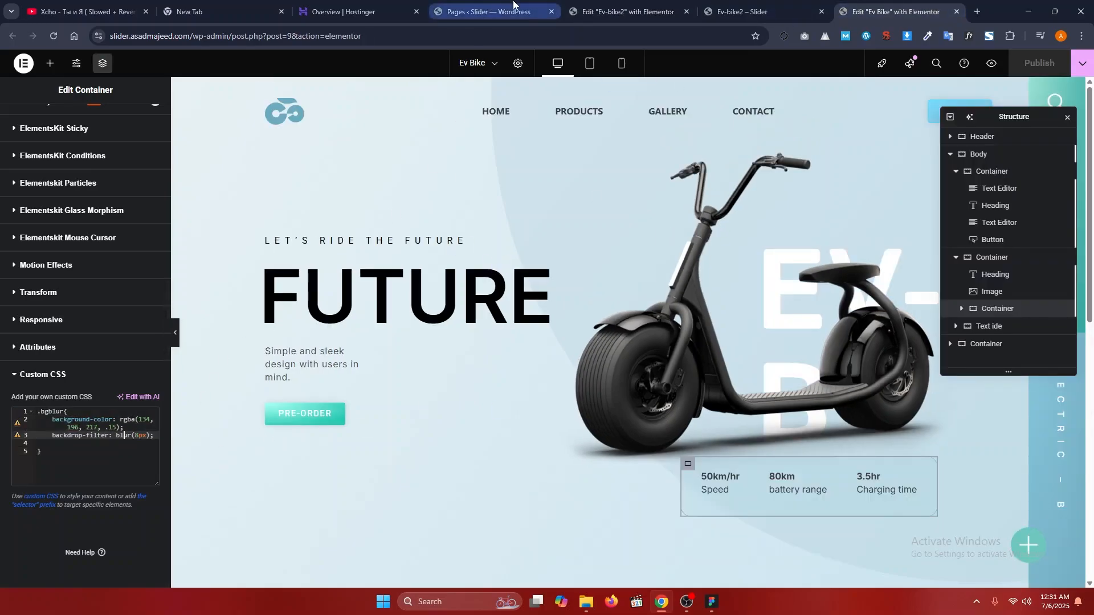
pyautogui.click(626, 11)
pyautogui.write('78')
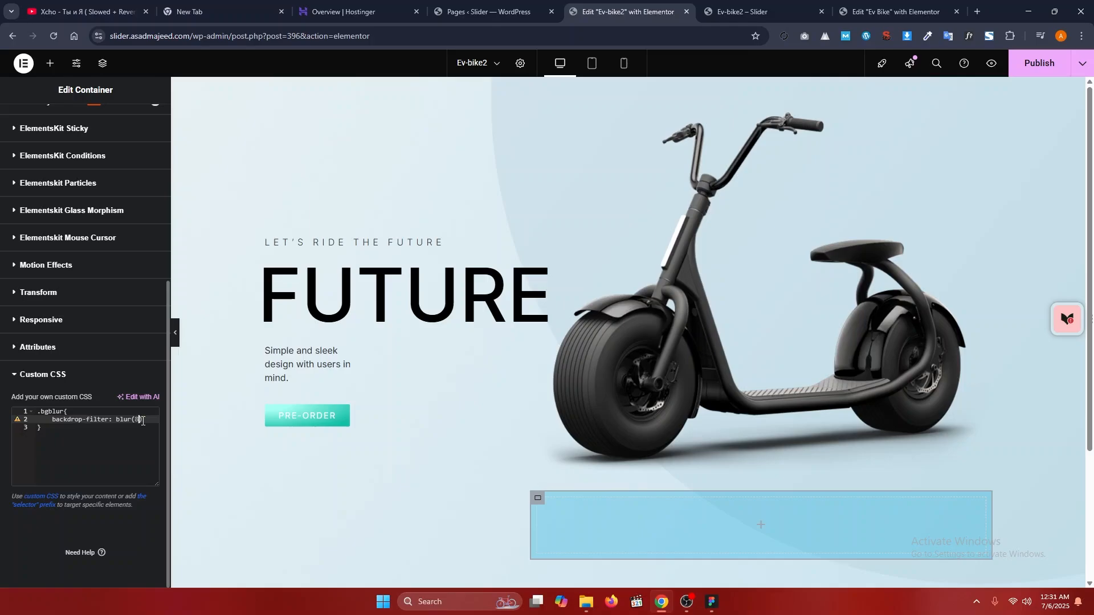
pyautogui.write('px')
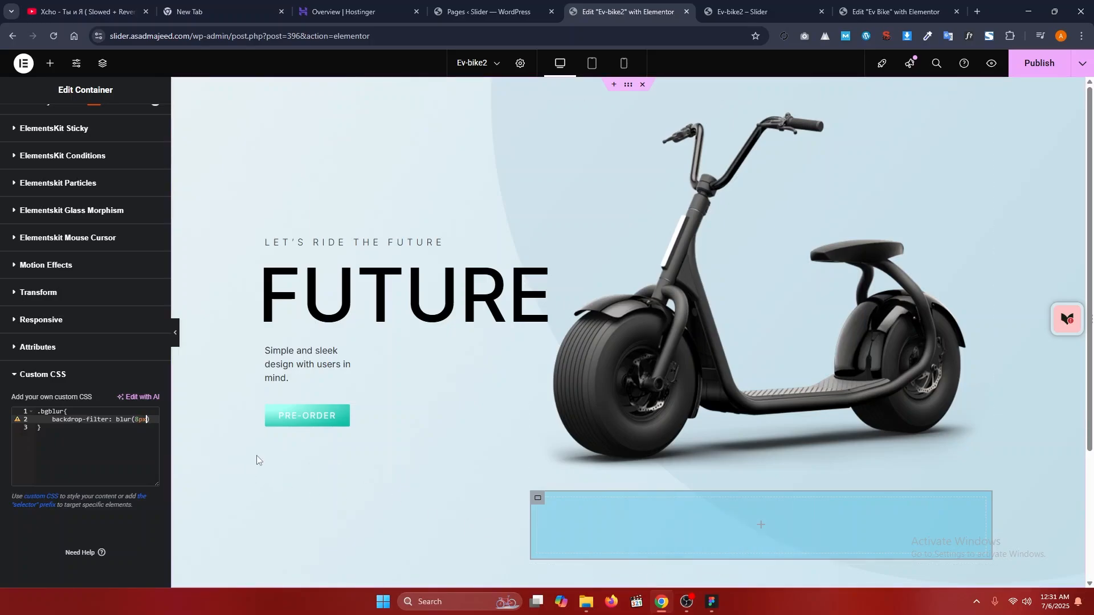
pyautogui.press('BackSpace')
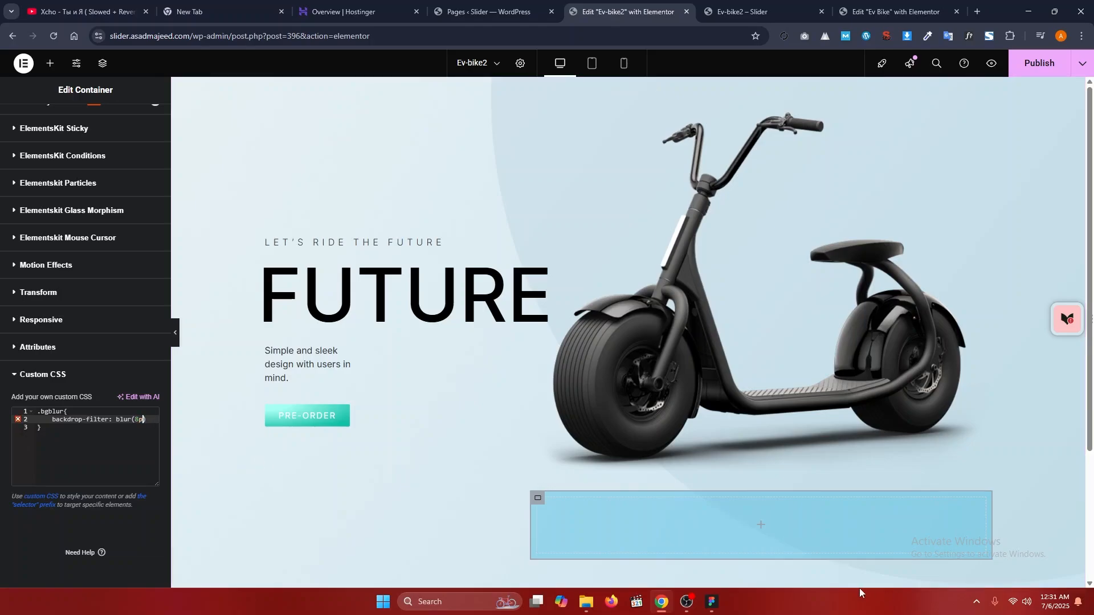
pyautogui.write('x')
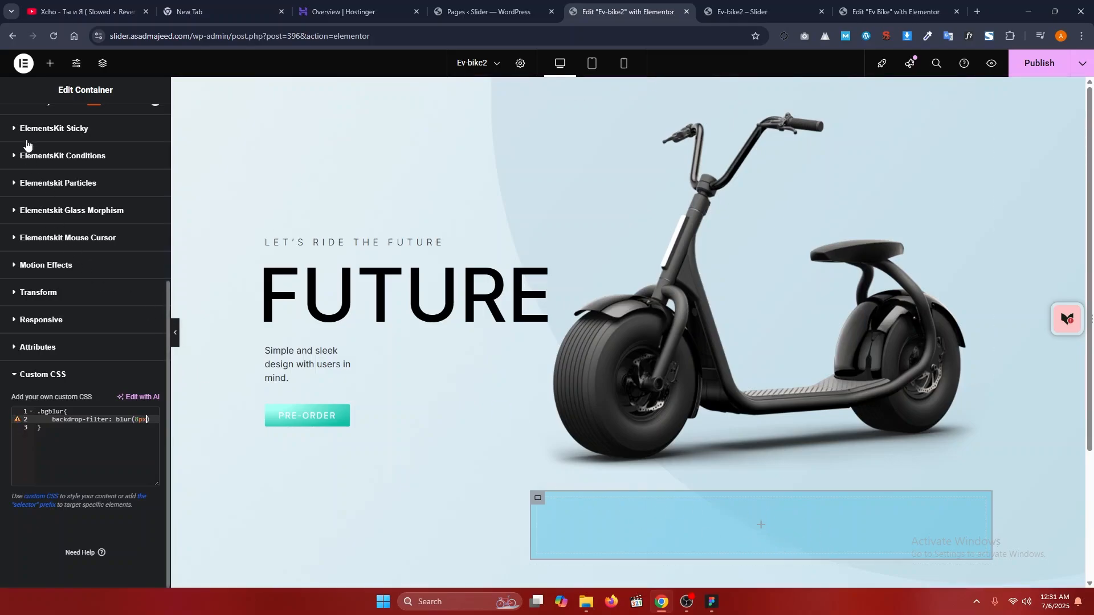
# - Reduce the opacity of the specs container's #12ACE0 background color to about 16%
pyautogui.scroll(5, 26, 148)
pyautogui.click(37, 123)
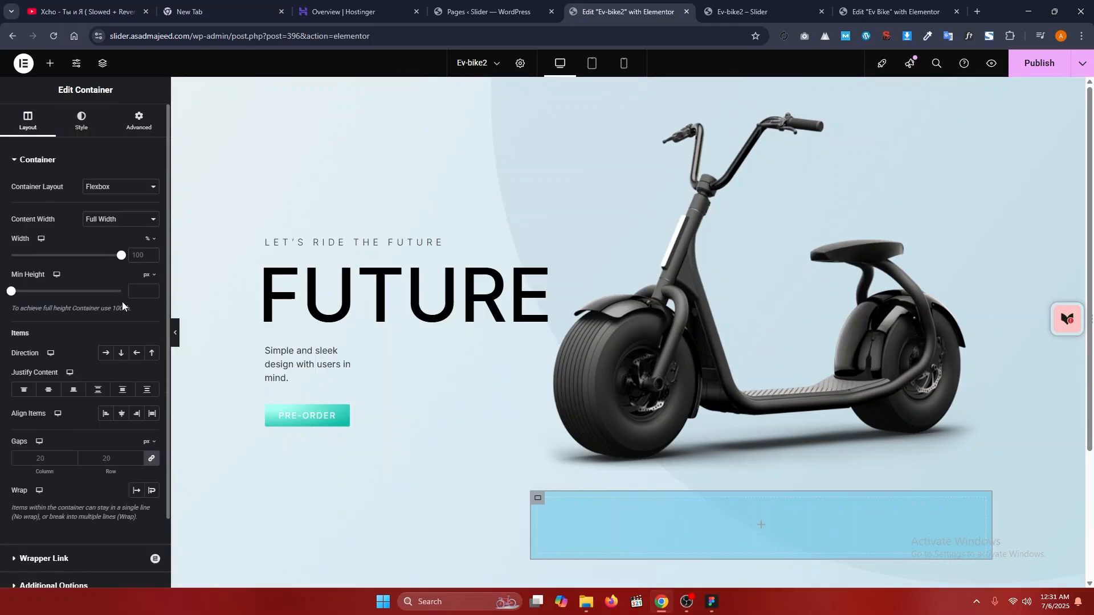
pyautogui.click(84, 128)
pyautogui.click(152, 285)
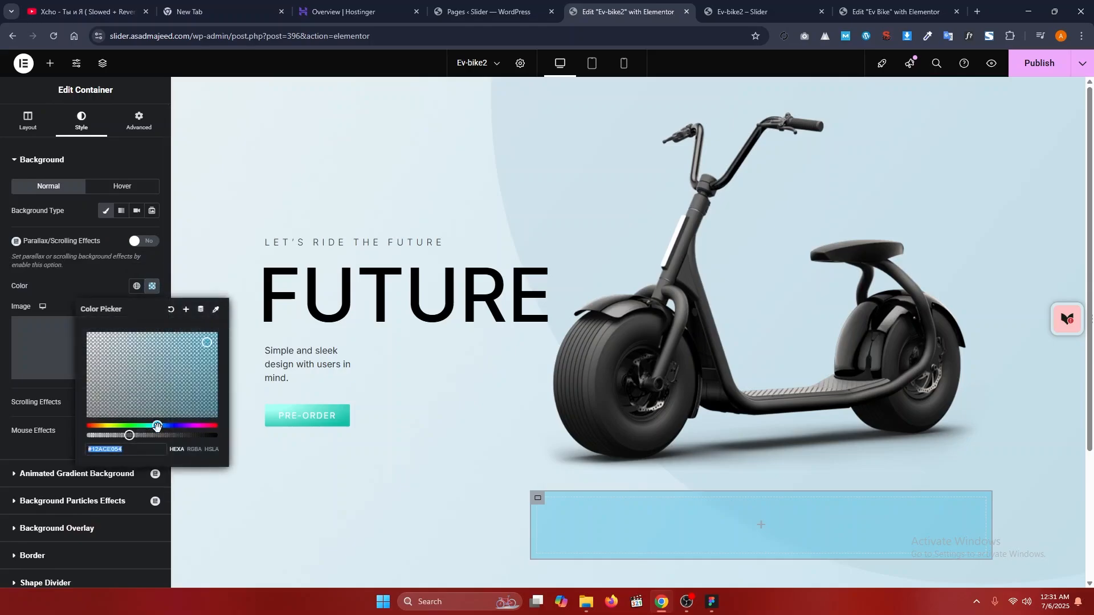
pyautogui.moveTo(129, 436); pyautogui.dragTo(105, 436)
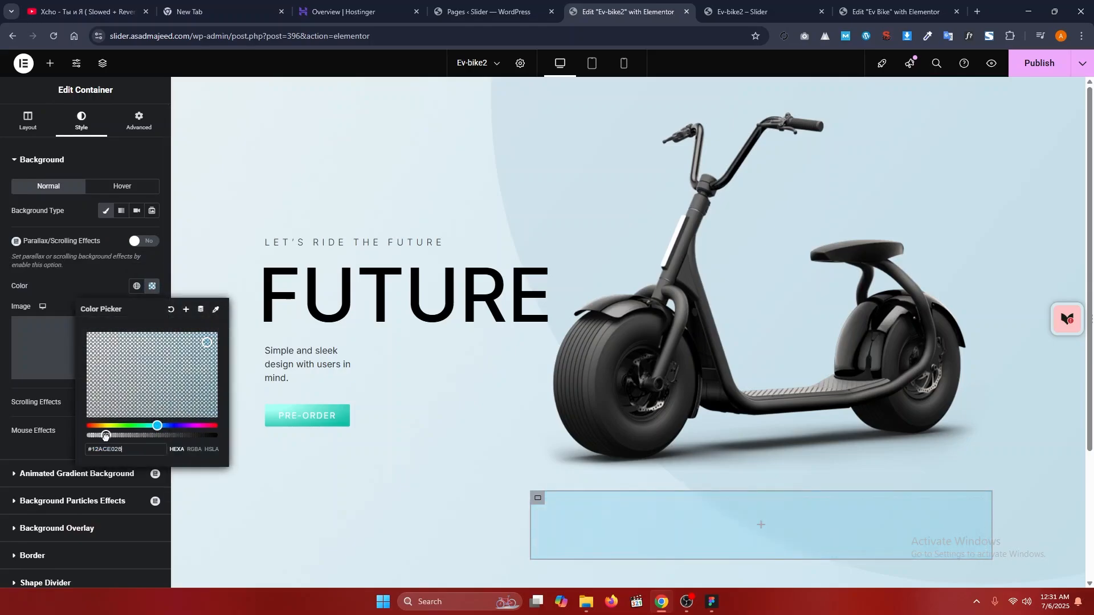
pyautogui.click(77, 284)
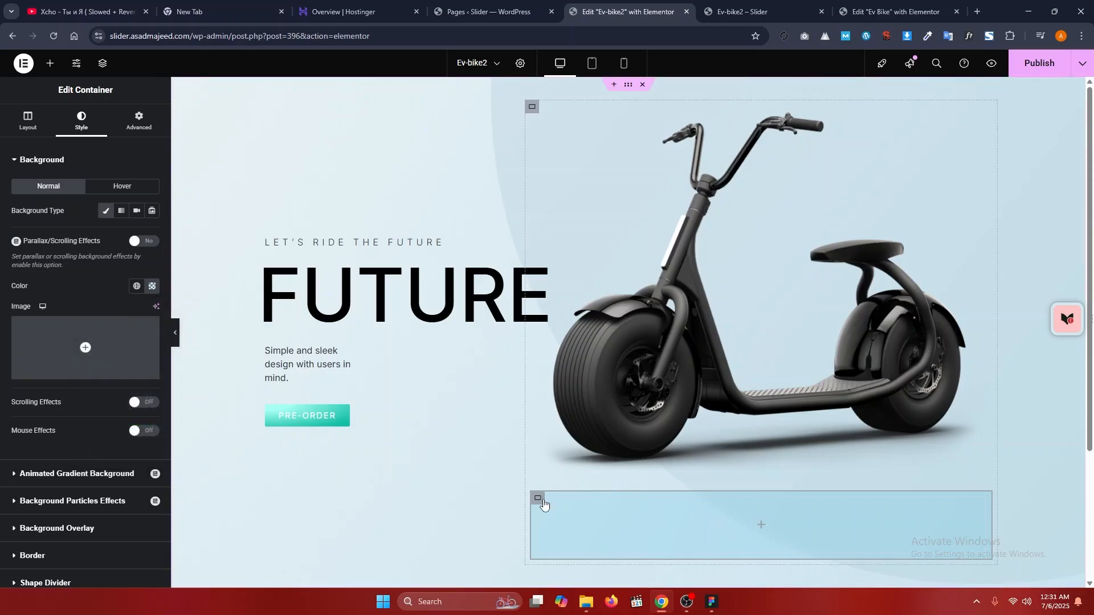
# - Add a Text Editor widget inside the blue specs container below the scooter image
pyautogui.click(52, 63)
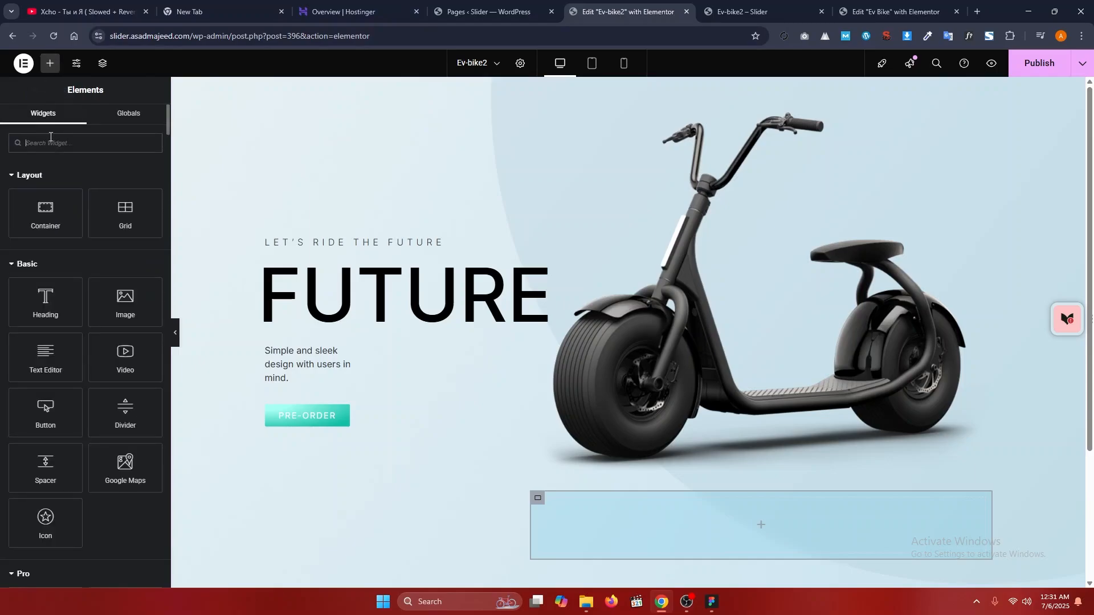
pyautogui.write('text')
pyautogui.moveTo(125, 186); pyautogui.dragTo(663, 522)
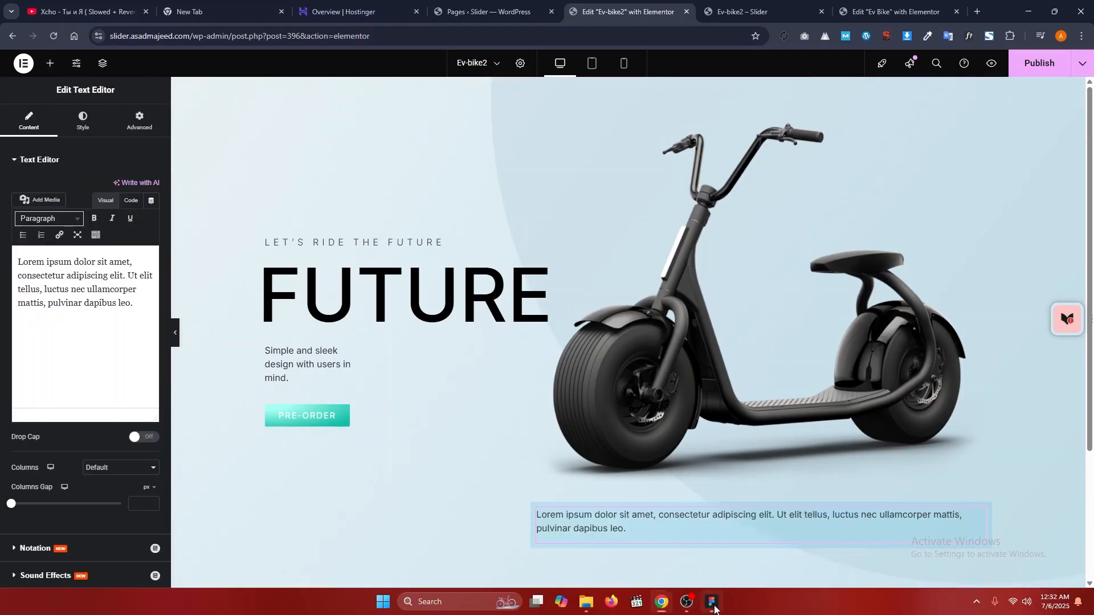
# - Copy the "50km/hr speed" text from the Figma design and replace the new text widget's placeholder content with it
pyautogui.click(713, 603)
pyautogui.doubleClick(365, 364)
pyautogui.click(374, 374)
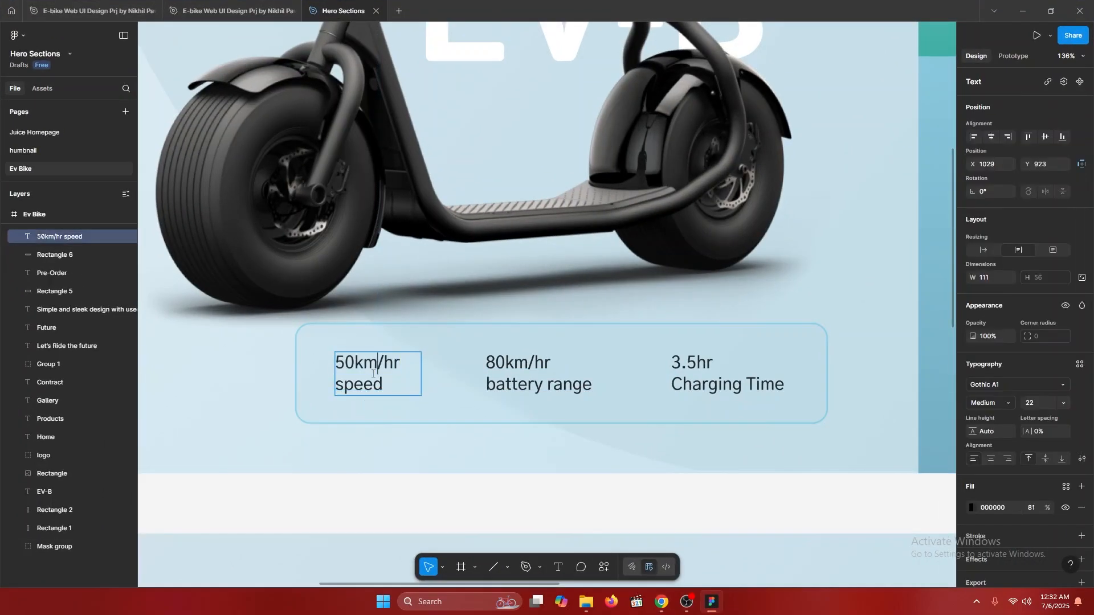
pyautogui.tripleClick(374, 374)
pyautogui.hotkey('ctrl', 'c')
pyautogui.hotkey('alt', 'Tab')
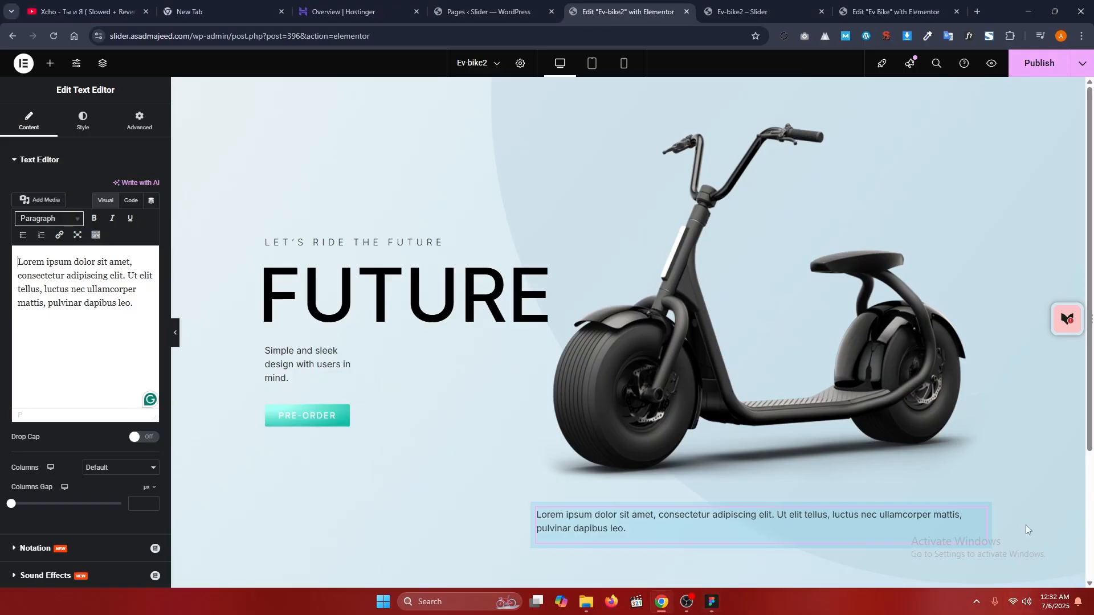
pyautogui.tripleClick(87, 299)
pyautogui.hotkey('ctrl', 'v')
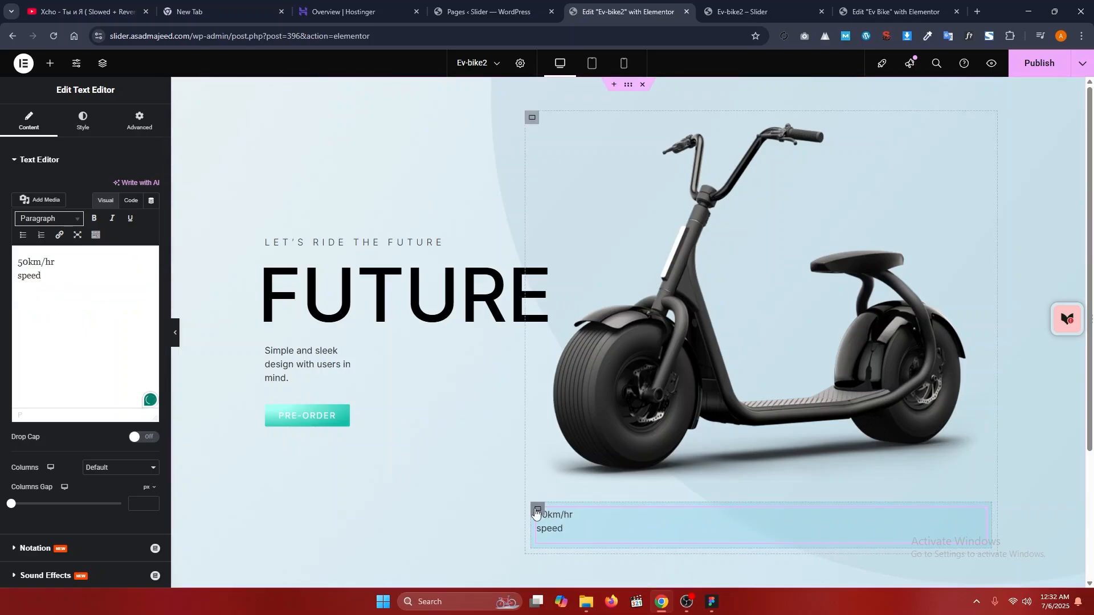
# - Set the specs container's flex direction to horizontal row
pyautogui.click(537, 510)
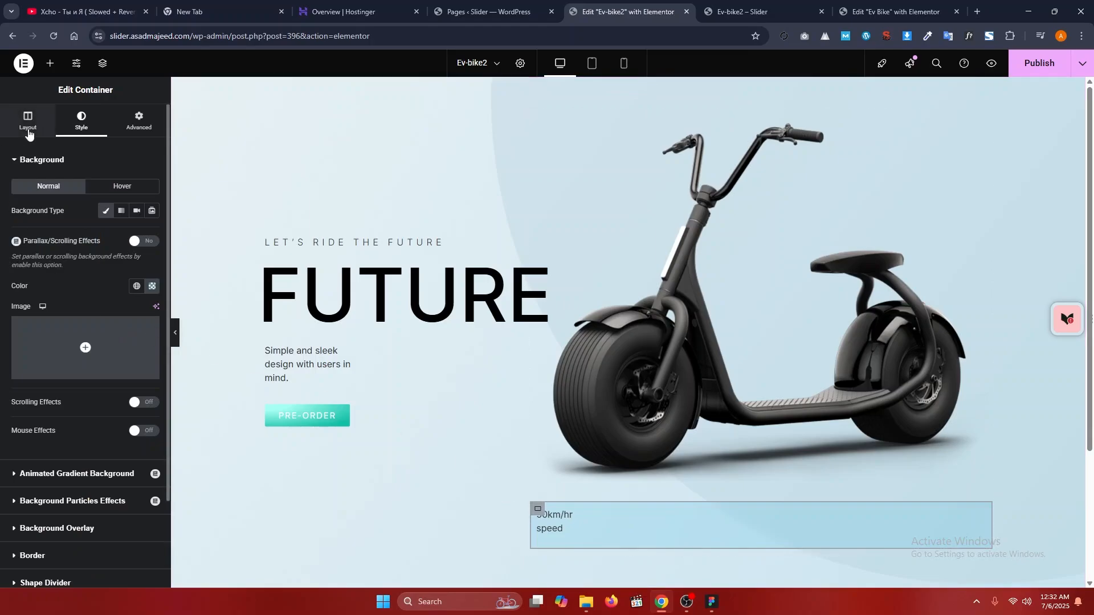
pyautogui.click(28, 129)
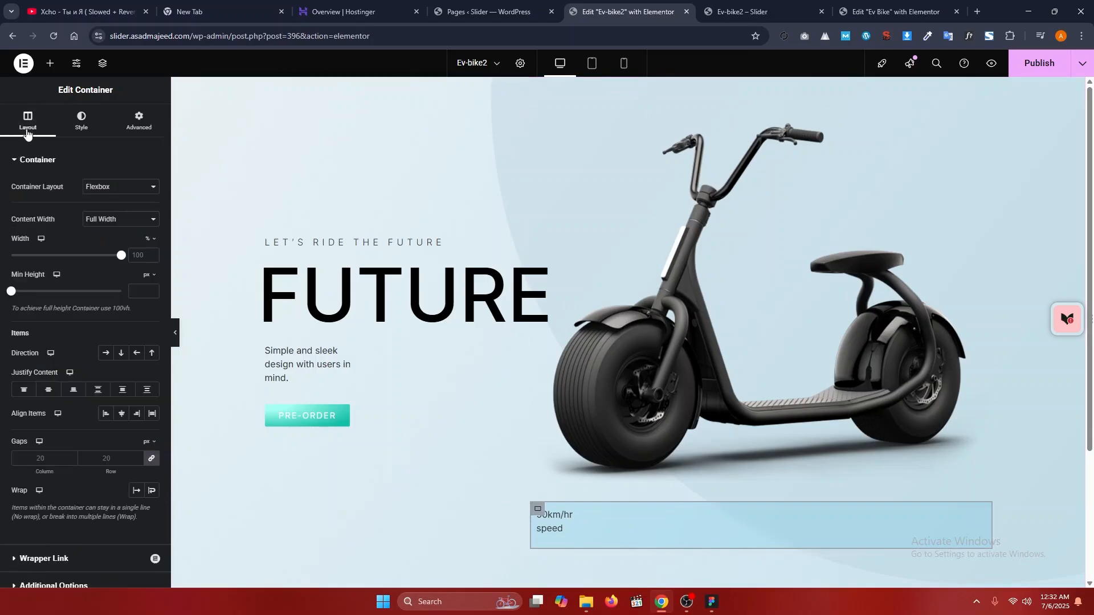
pyautogui.click(105, 353)
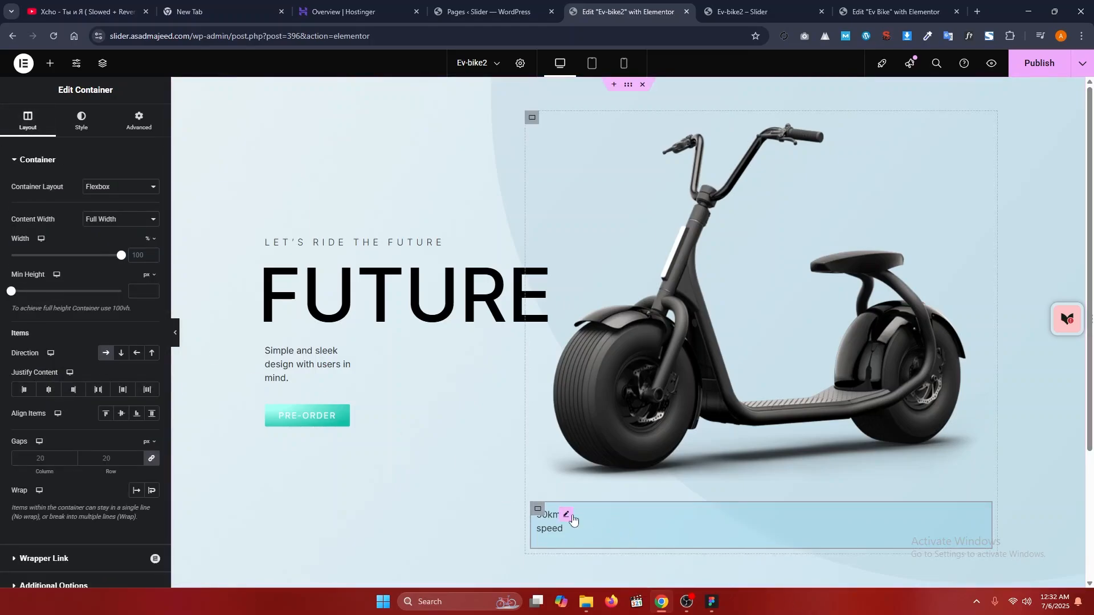
# - Duplicate the "50km/hr speed" text widget twice so the specs row holds three text items
pyautogui.click(573, 518)
pyautogui.hotkey('ctrl', 'd')
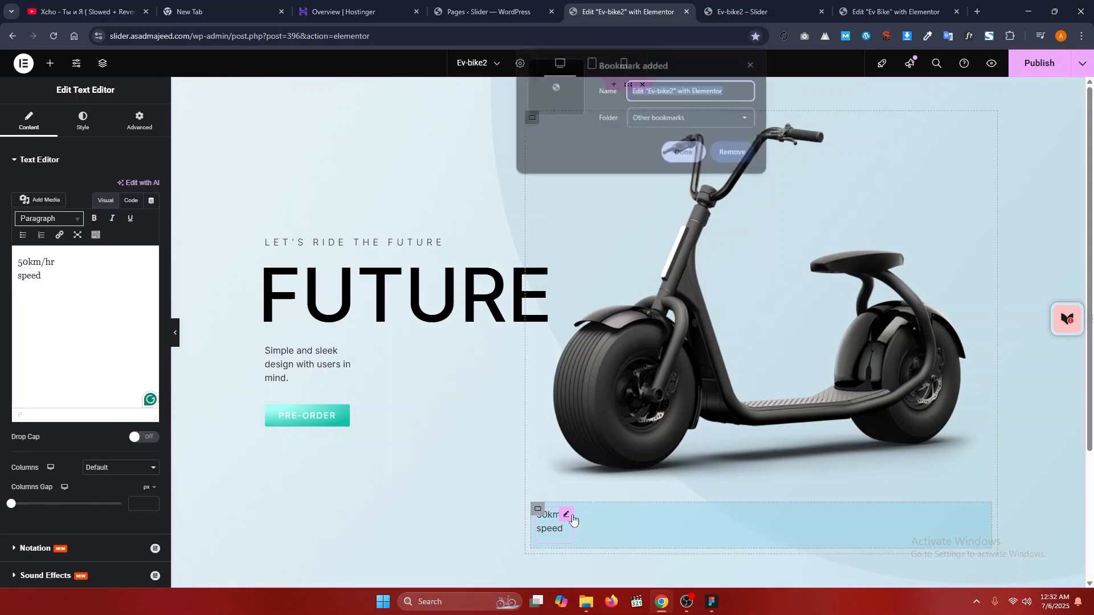
pyautogui.click(754, 64)
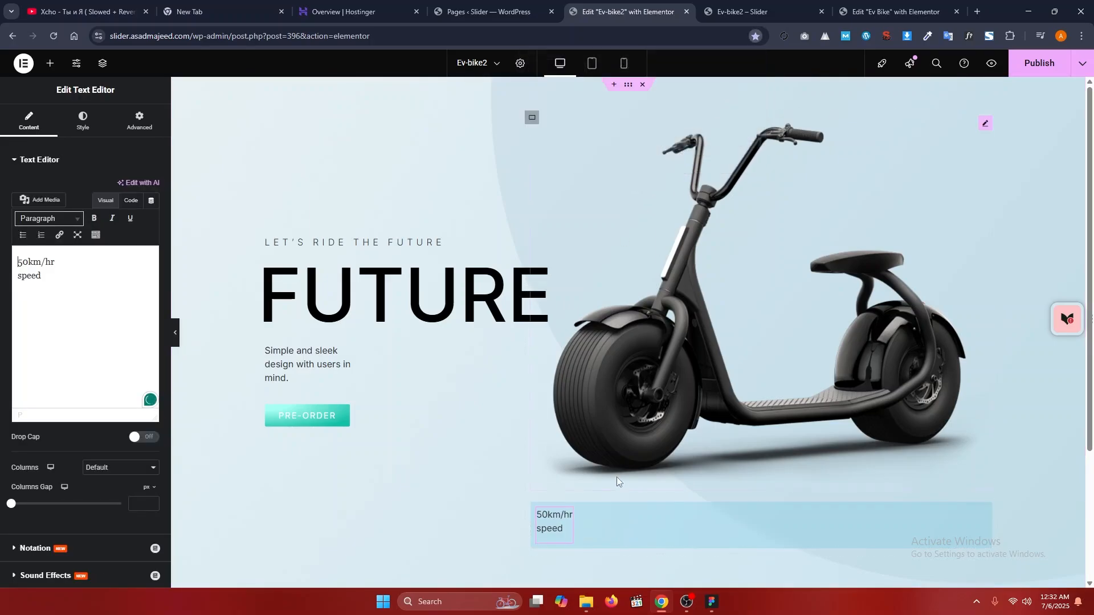
pyautogui.hotkey('ctrl', 'd')
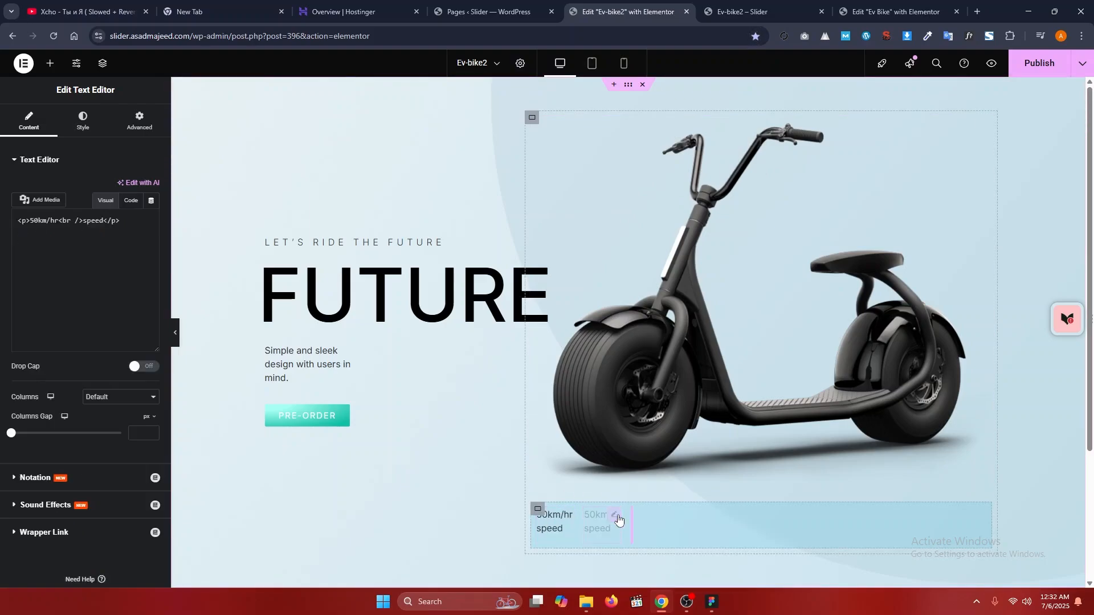
# - Switch to Figma, shorten the battery range spec to "80km battery range" and copy the whole text
pyautogui.hotkey('alt', 'Tab')
pyautogui.tripleClick(529, 364)
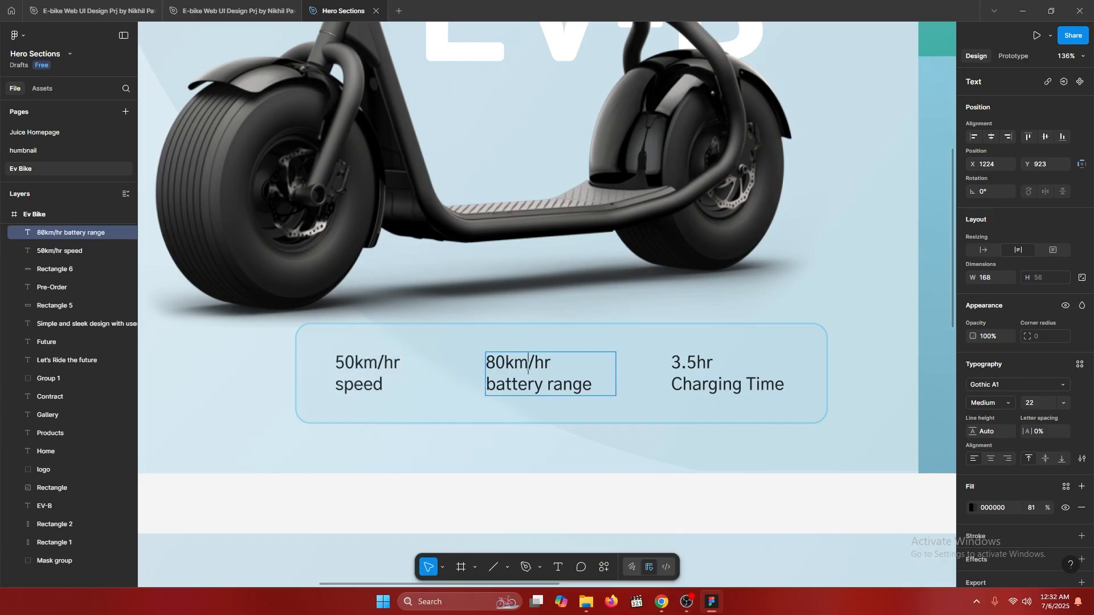
pyautogui.click(555, 364)
pyautogui.press('BackSpace')
pyautogui.press('BackSpace')
pyautogui.press('BackSpace')
pyautogui.hotkey('ctrl', 'a')
pyautogui.hotkey('ctrl', 'c')
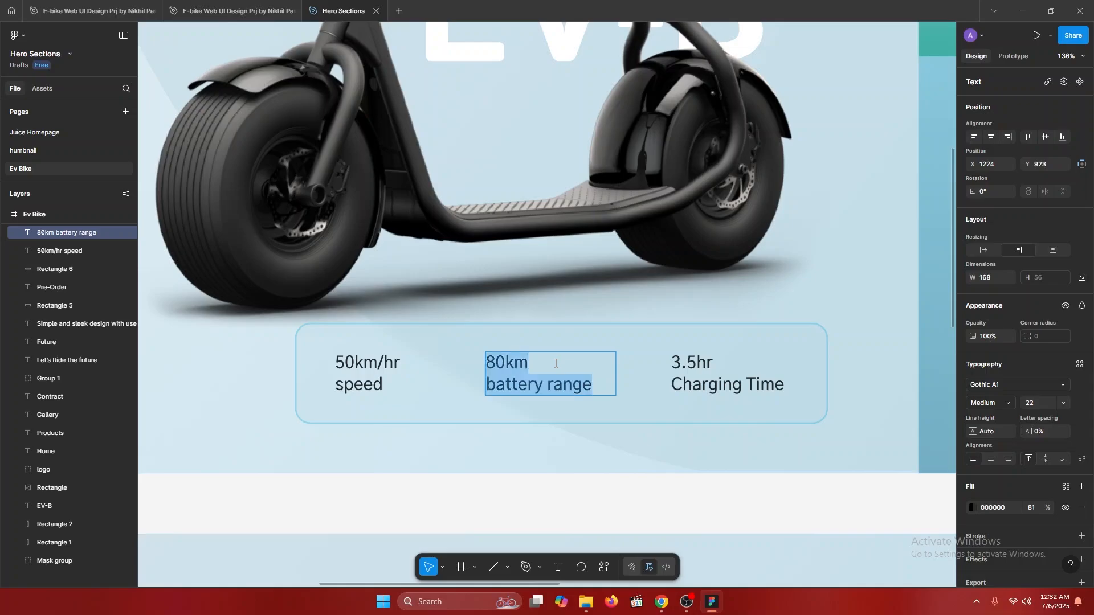
# - Back in Elementor, replace the second spec's text with the copied "80km battery range"
pyautogui.hotkey('alt', 'Tab')
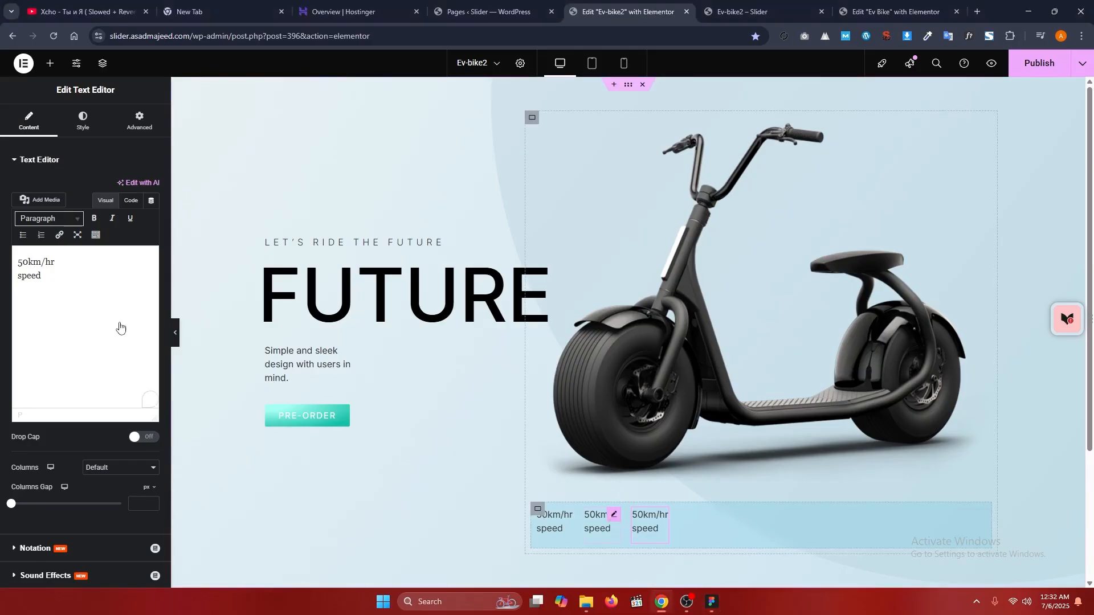
pyautogui.click(49, 286)
pyautogui.hotkey('ctrl', 'a')
pyautogui.hotkey('ctrl', 'v')
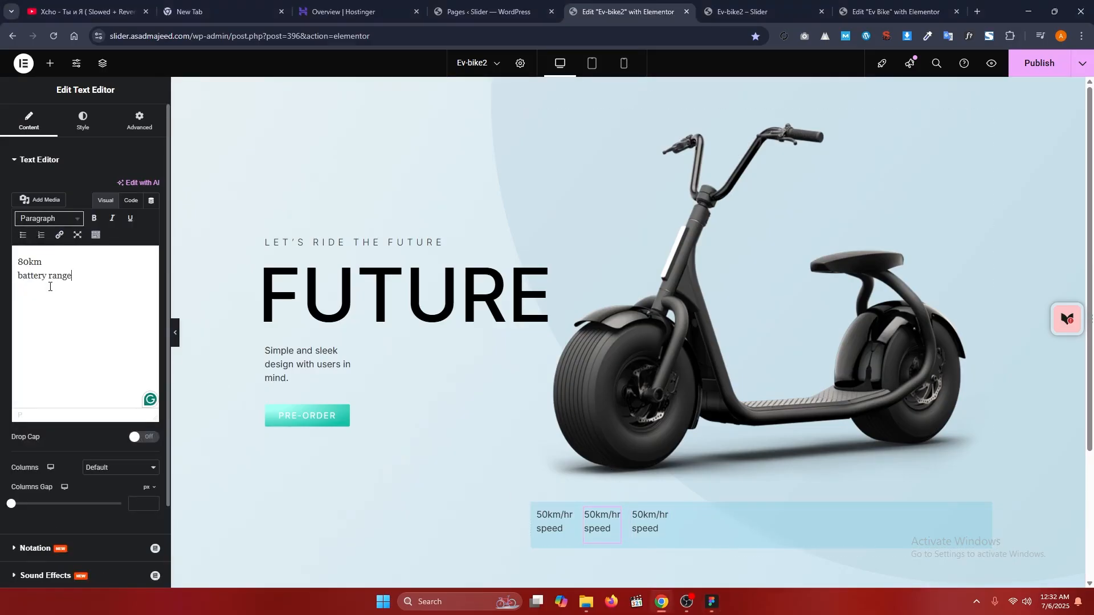
# - Copy "3.5hr Charging Time" from the Figma design and replace the third spec's text with it
pyautogui.hotkey('alt', 'Tab')
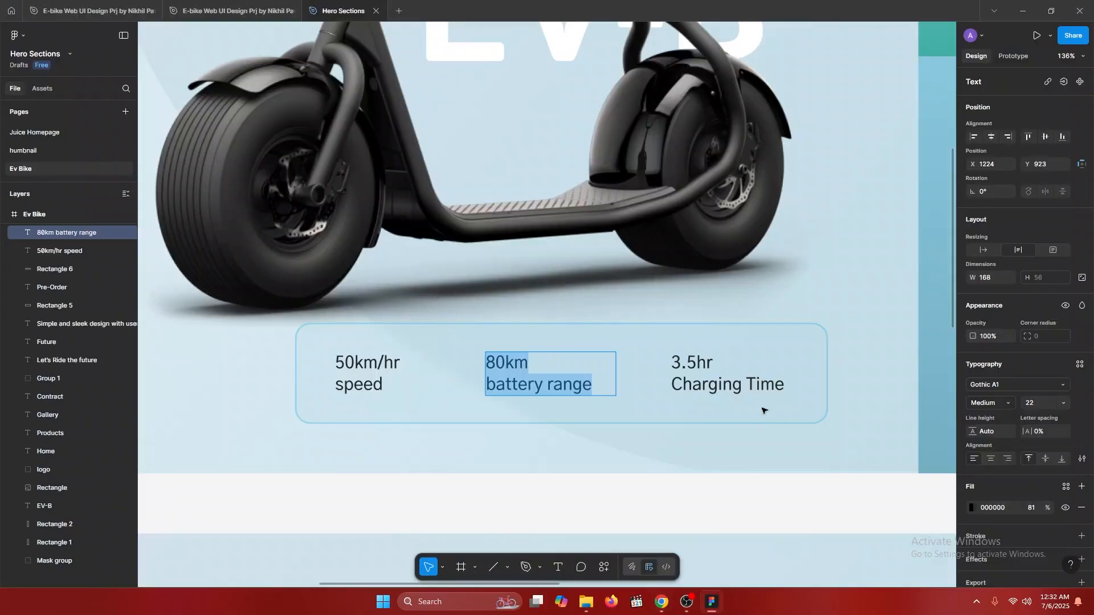
pyautogui.doubleClick(691, 363)
pyautogui.moveTo(713, 363); pyautogui.dragTo(689, 373)
pyautogui.hotkey('ctrl', 'a')
pyautogui.hotkey('ctrl', 'c')
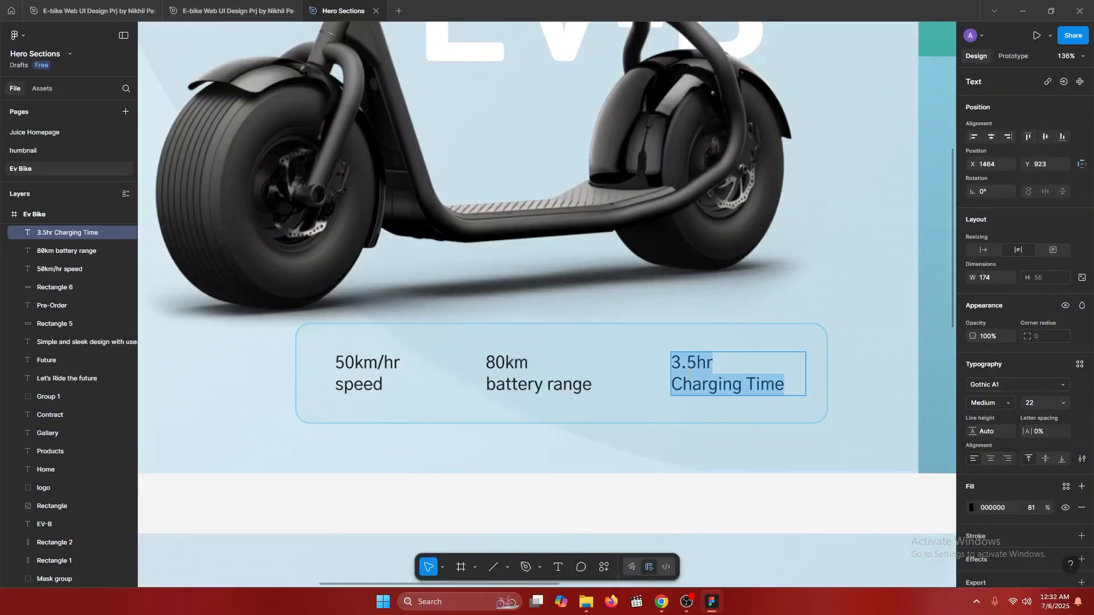
pyautogui.hotkey('alt', 'Tab')
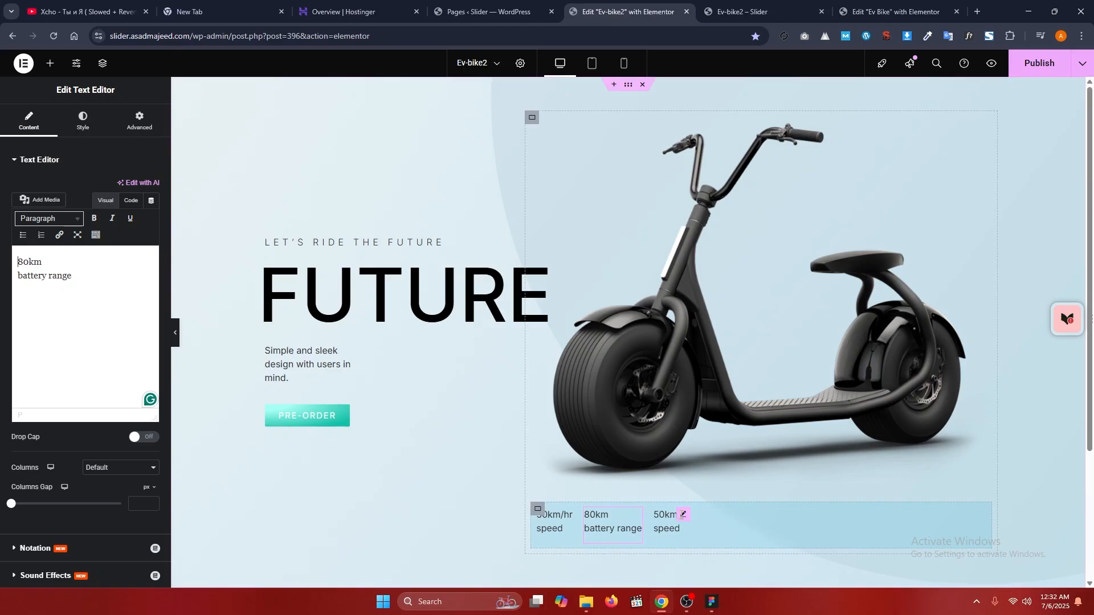
pyautogui.click(676, 517)
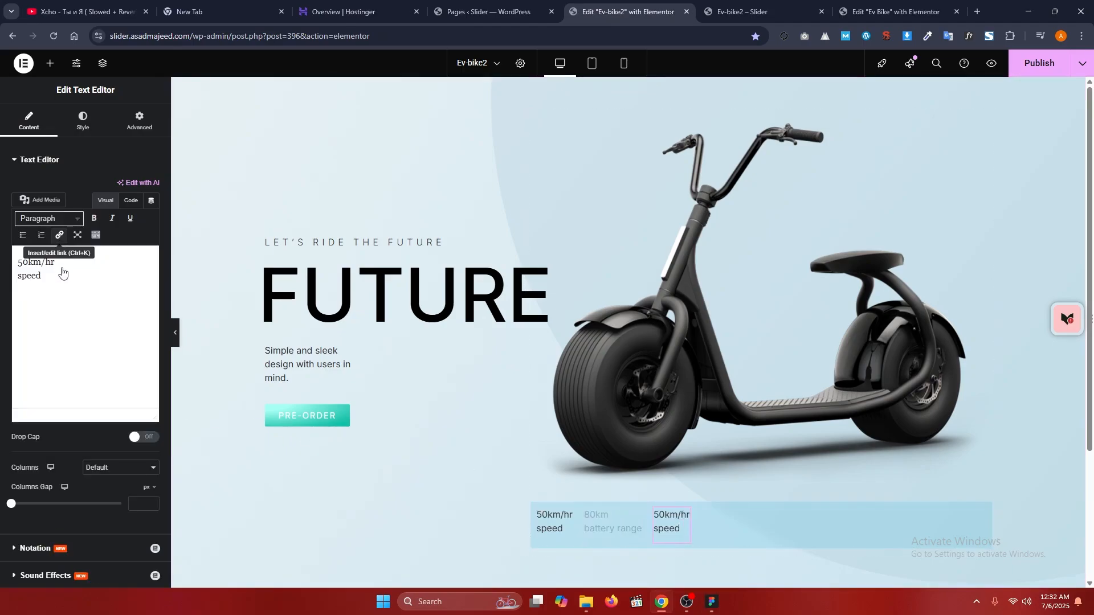
pyautogui.hotkey('ctrl', 'a')
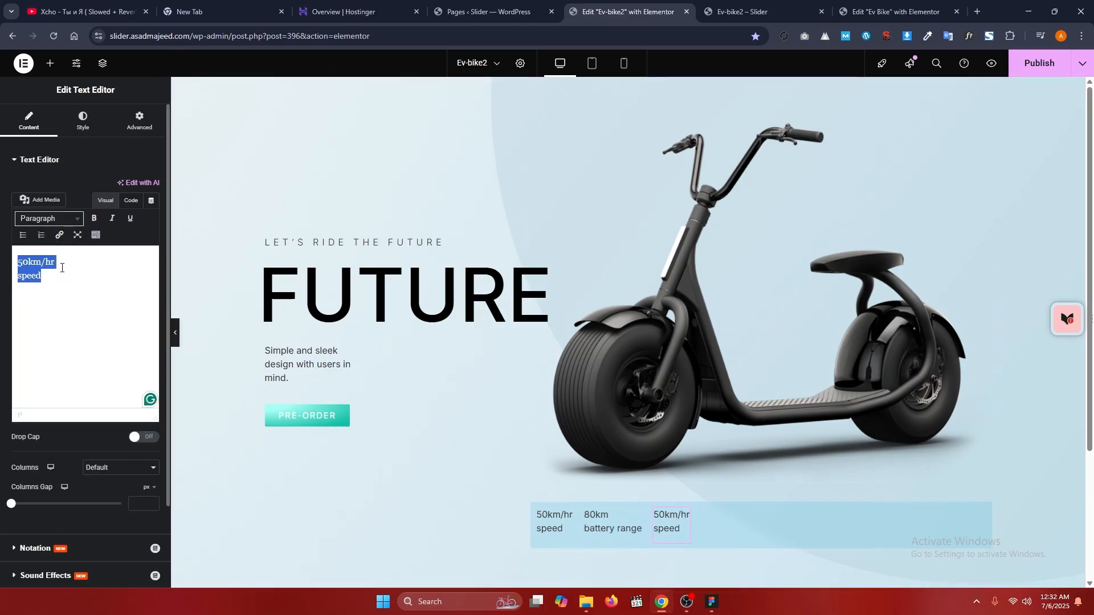
pyautogui.hotkey('ctrl', 'v')
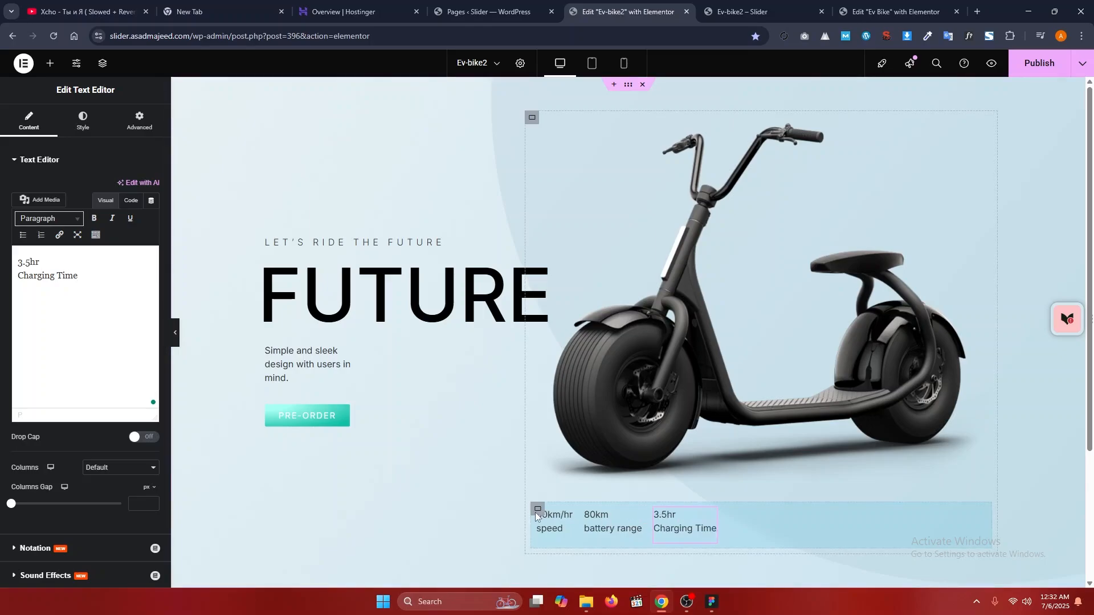
# - Set the specs container's Justify Content to Space Between
pyautogui.click(536, 511)
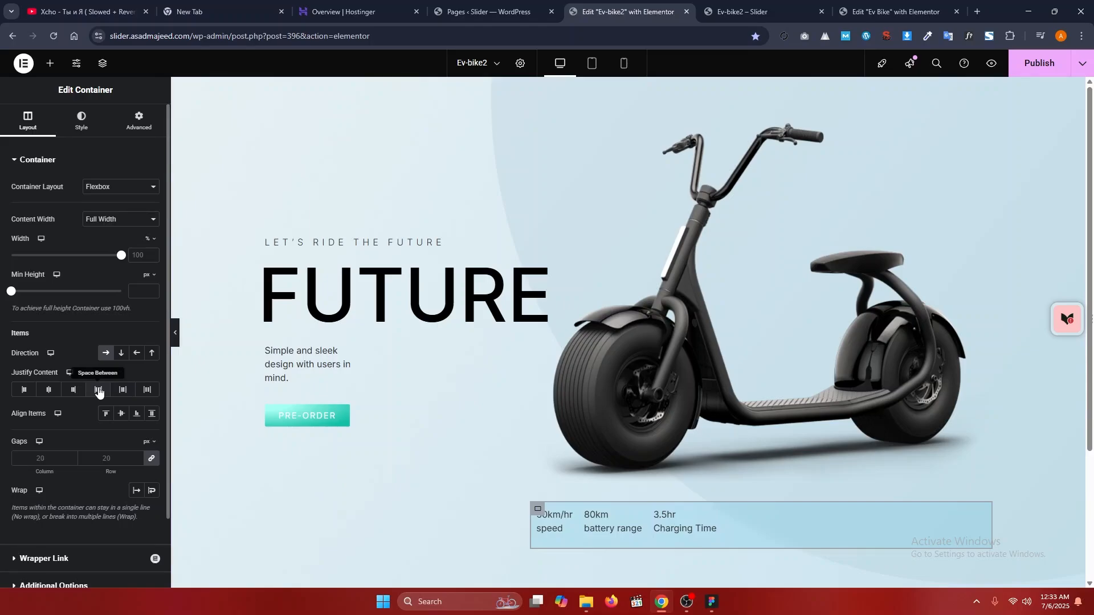
pyautogui.moveTo(15, 373); pyautogui.dragTo(59, 373)
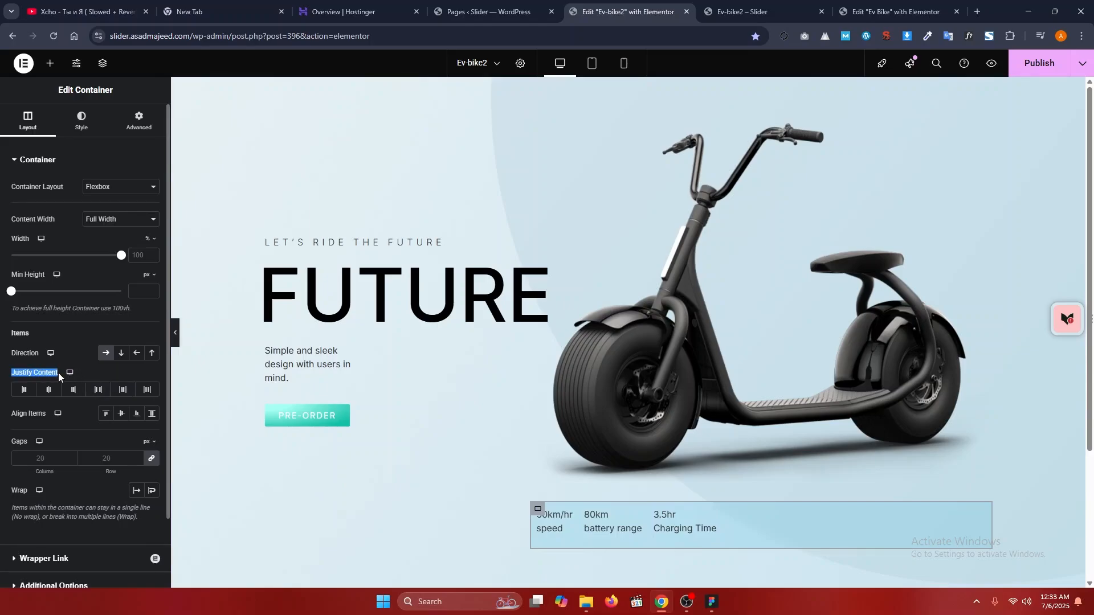
pyautogui.click(100, 392)
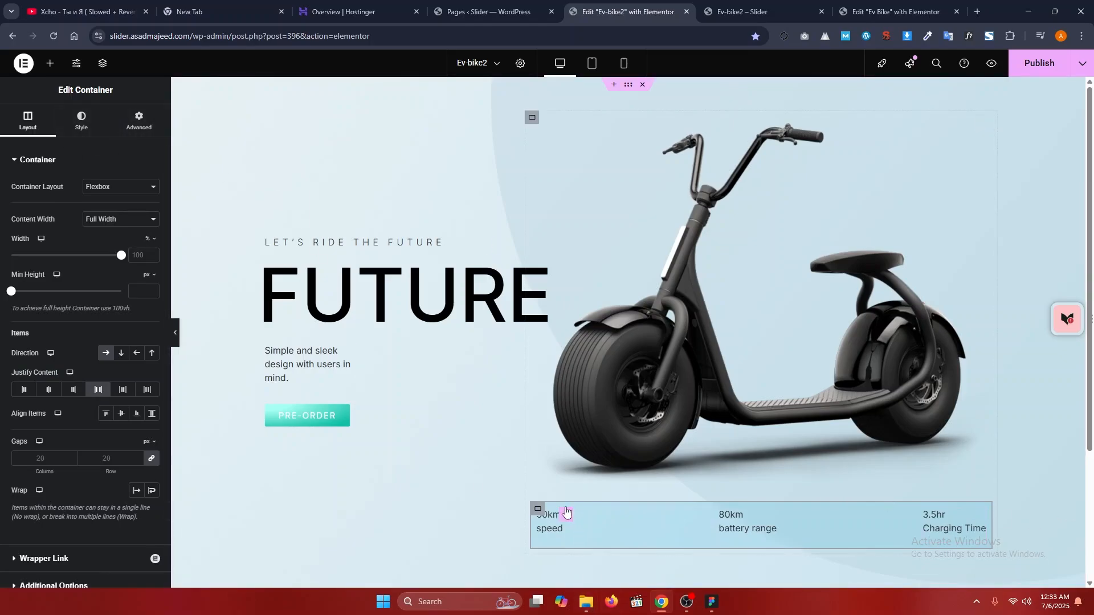
# - Set the specs container's padding to 20 px on all four sides
pyautogui.click(138, 121)
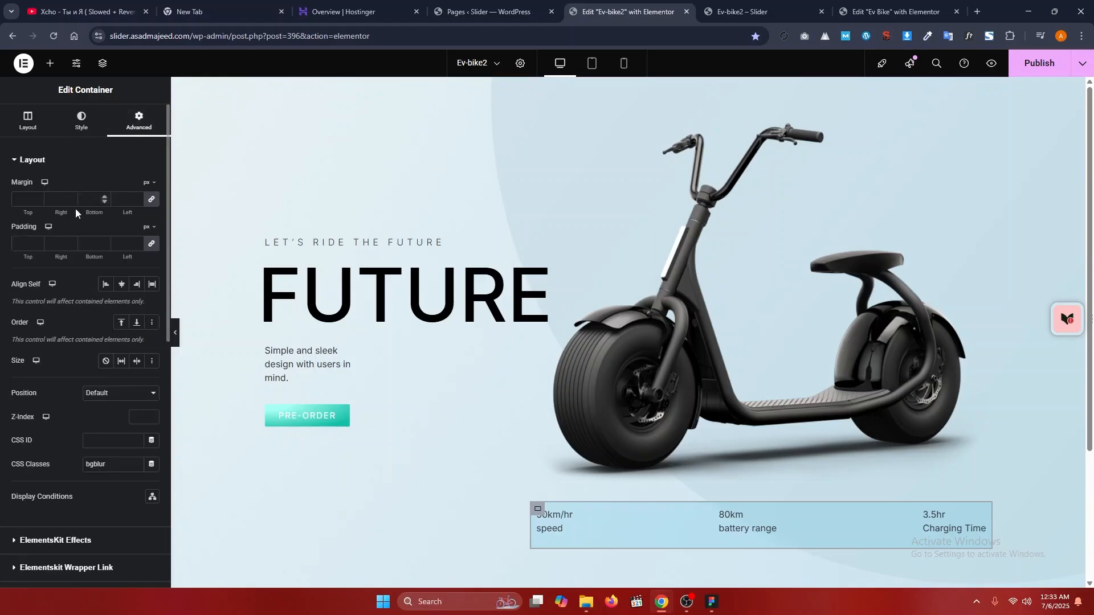
pyautogui.click(153, 246)
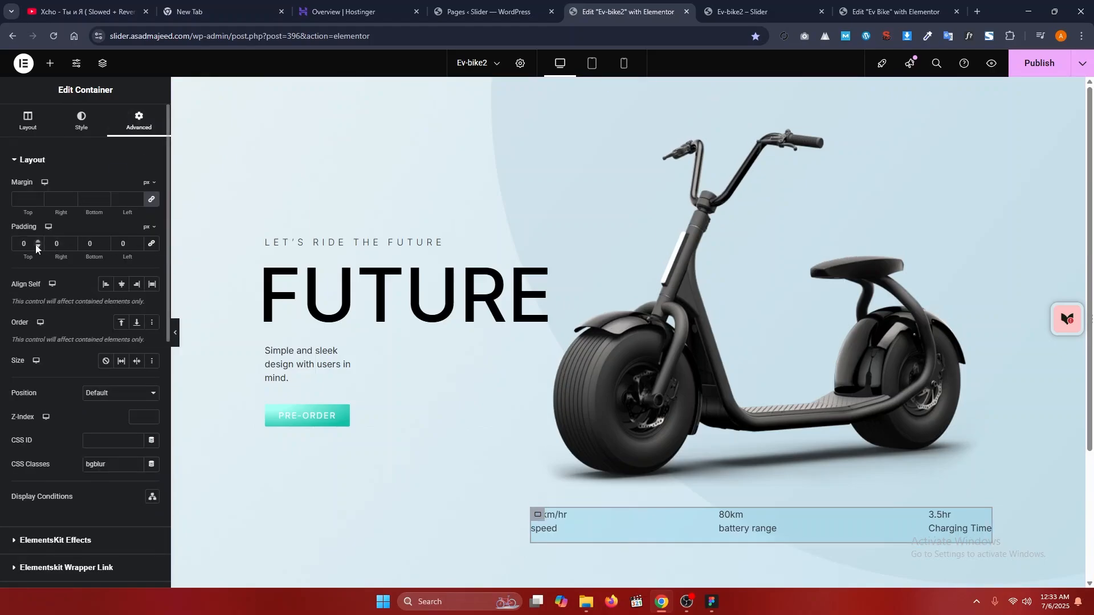
pyautogui.doubleClick(31, 245)
pyautogui.write('20')
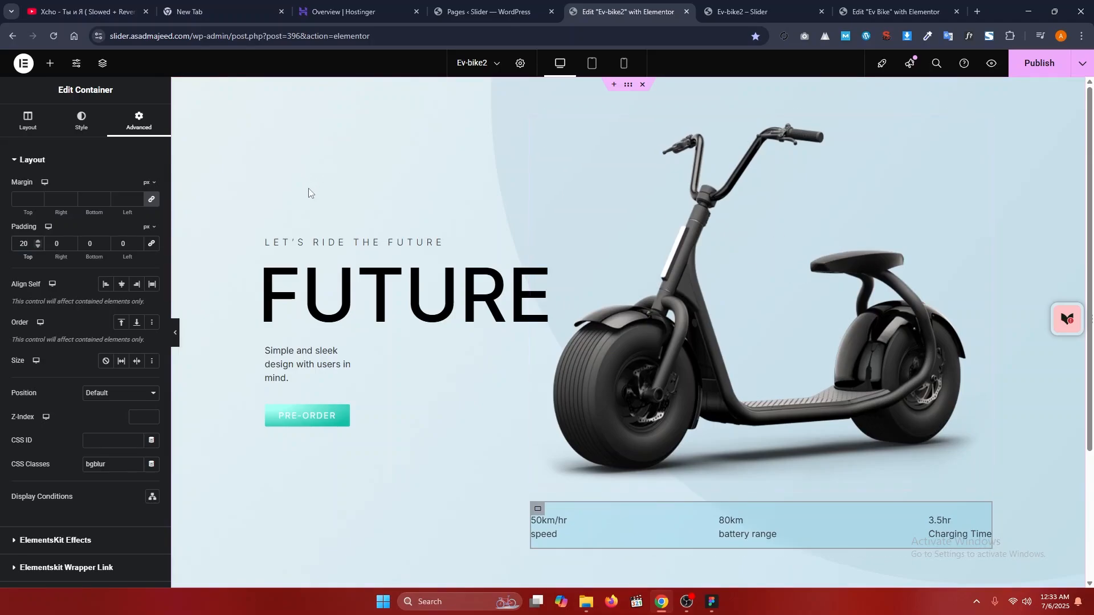
pyautogui.click(151, 246)
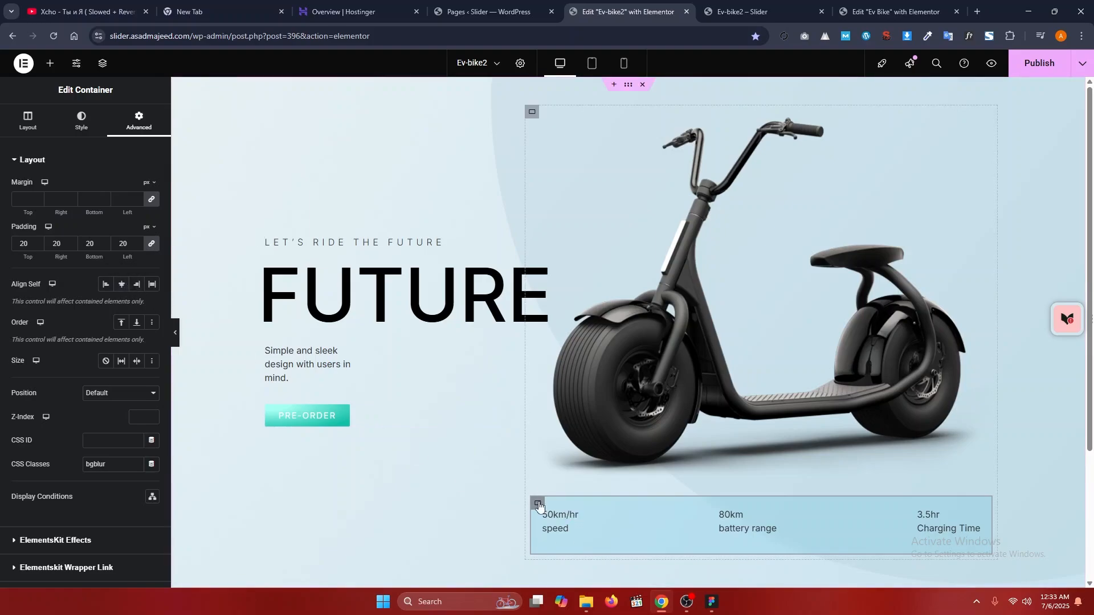
# - Compare the specs box with the Figma design and set the specs container's width to 60%
pyautogui.click(711, 602)
pyautogui.scroll(-3, 365, 342)
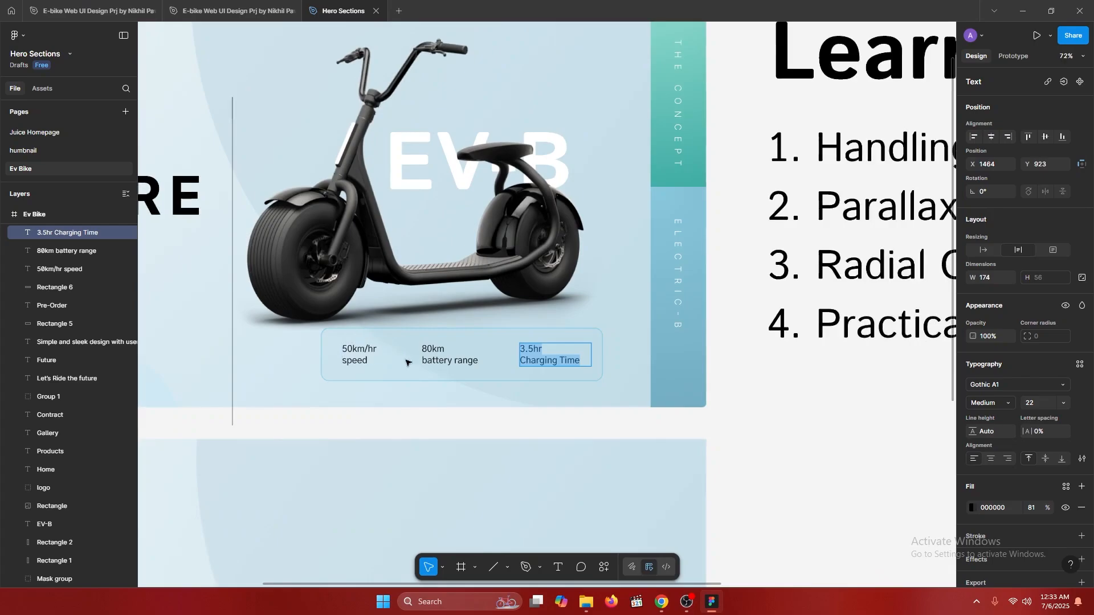
pyautogui.hotkey('alt', 'Tab')
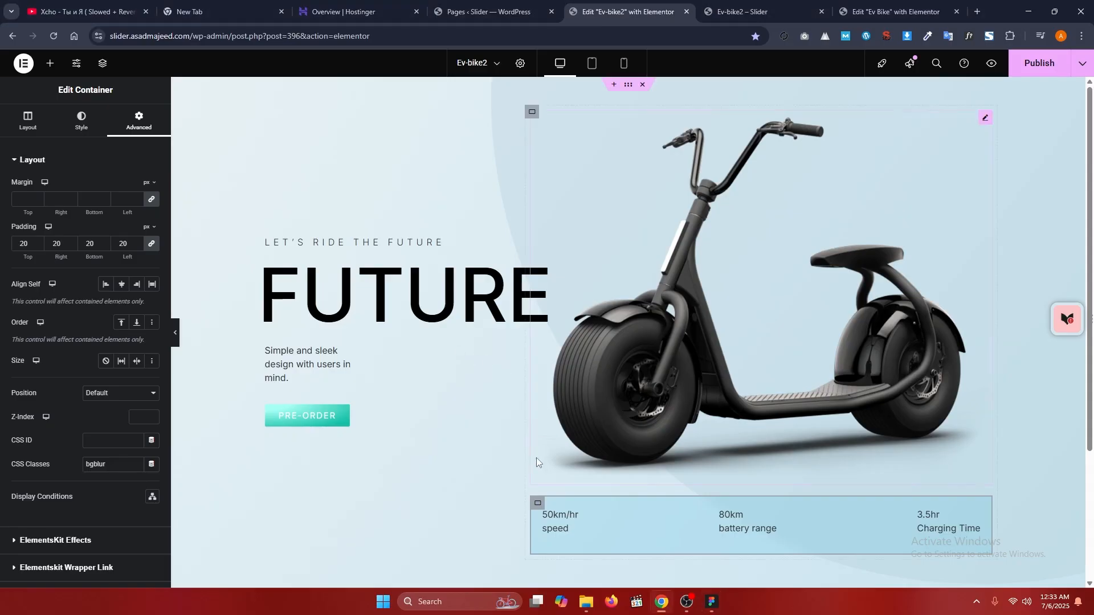
pyautogui.click(41, 126)
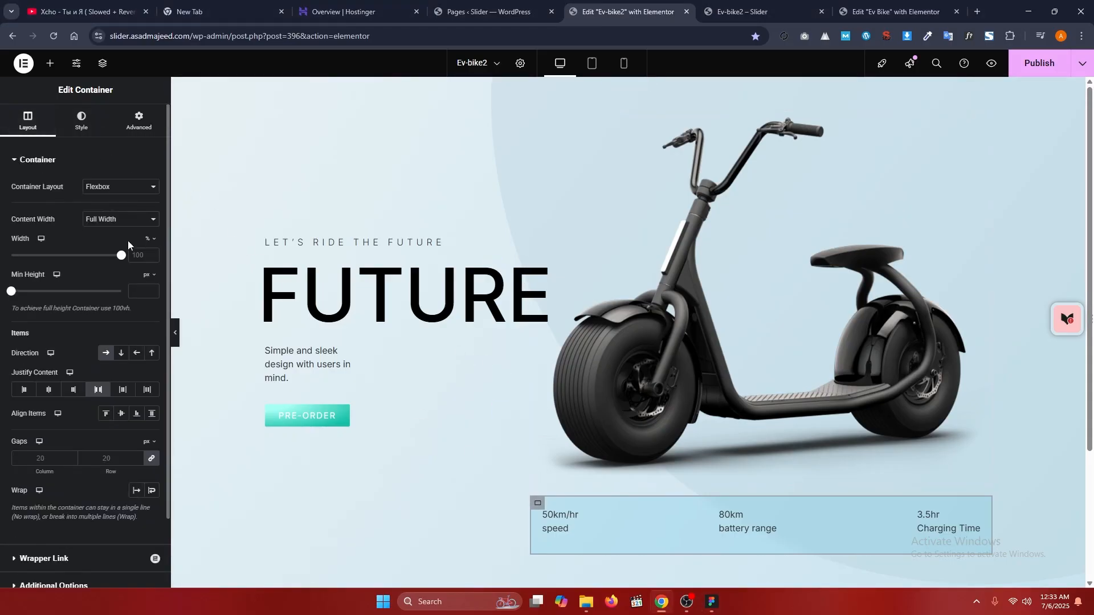
pyautogui.write('60')
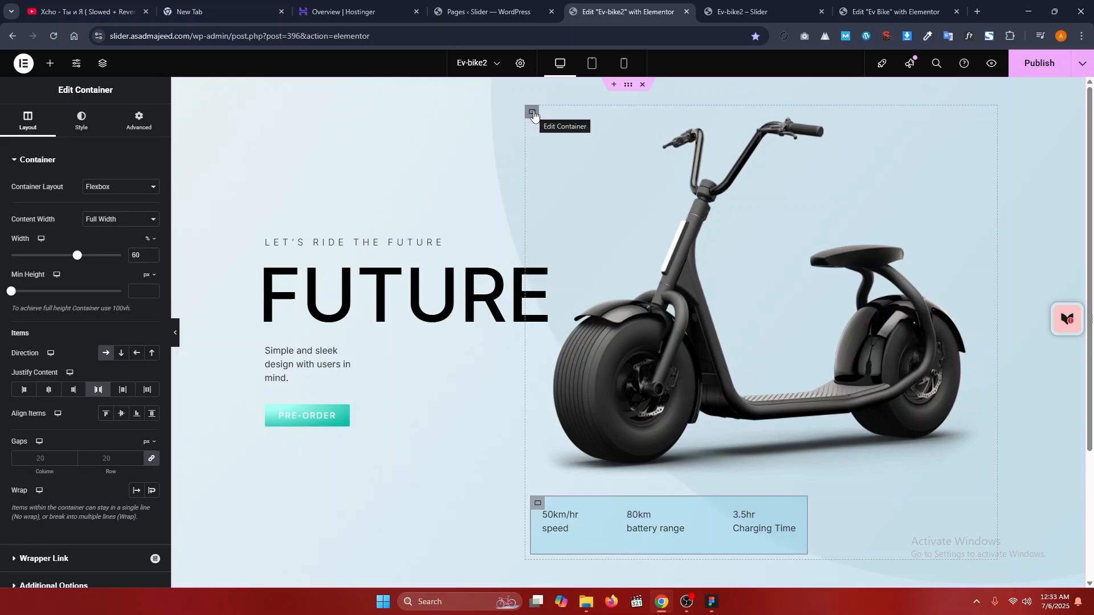
# - Give the specs container a border radius of 20 px on all corners and a solid border
pyautogui.click(532, 113)
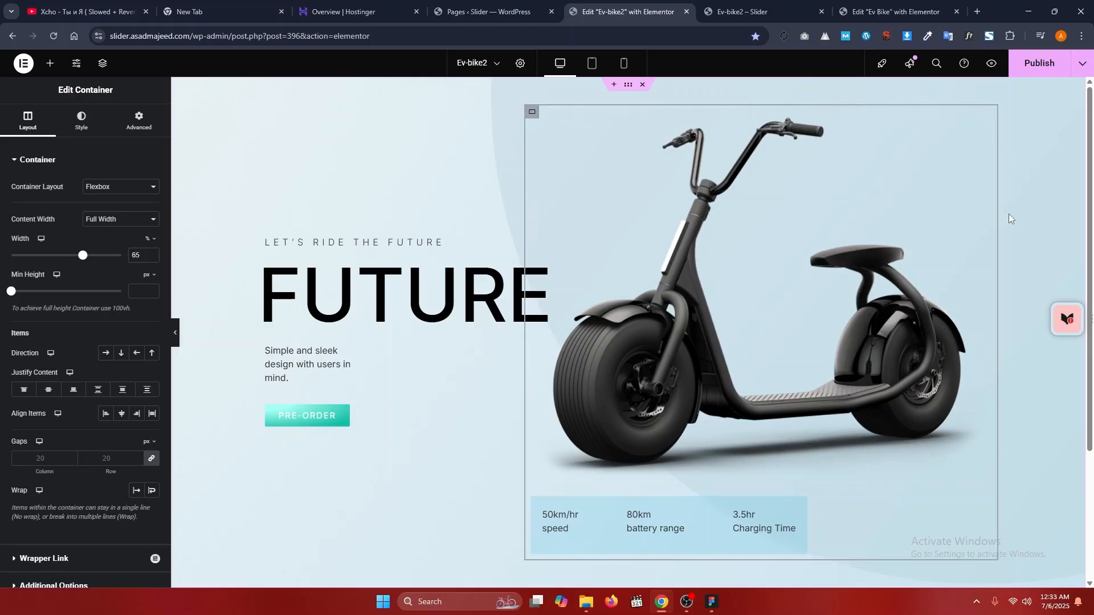
pyautogui.click(539, 504)
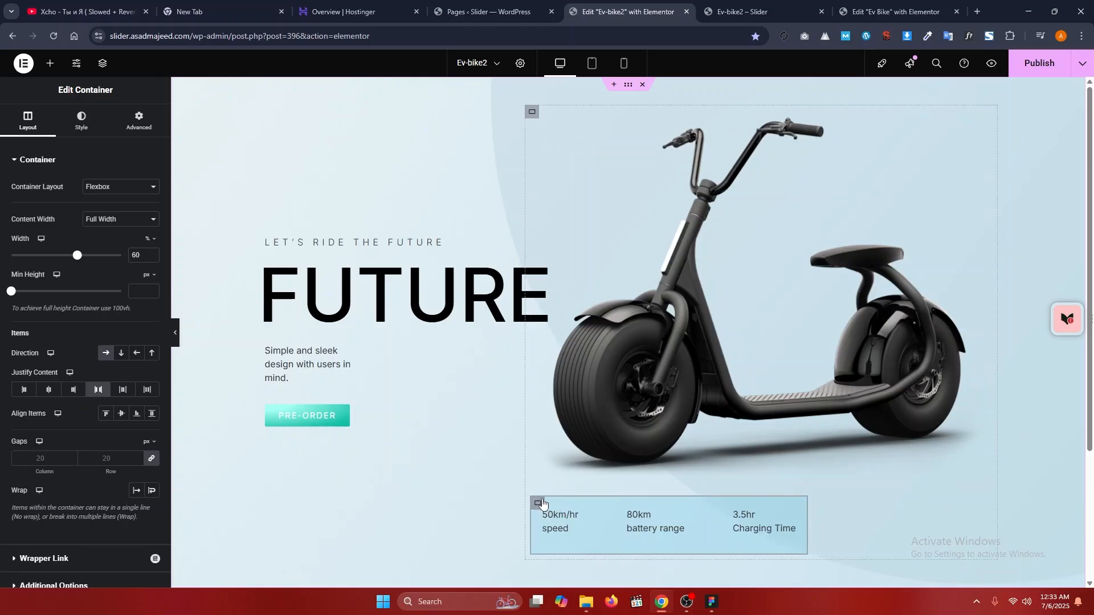
pyautogui.click(139, 120)
pyautogui.click(82, 120)
pyautogui.scroll(-3, 68, 389)
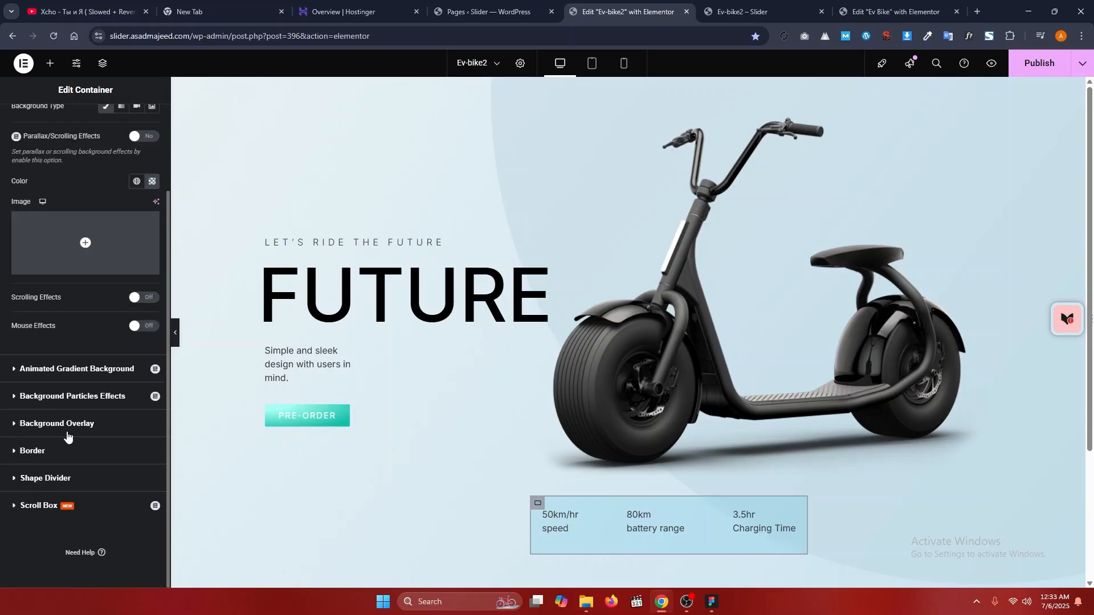
pyautogui.click(60, 456)
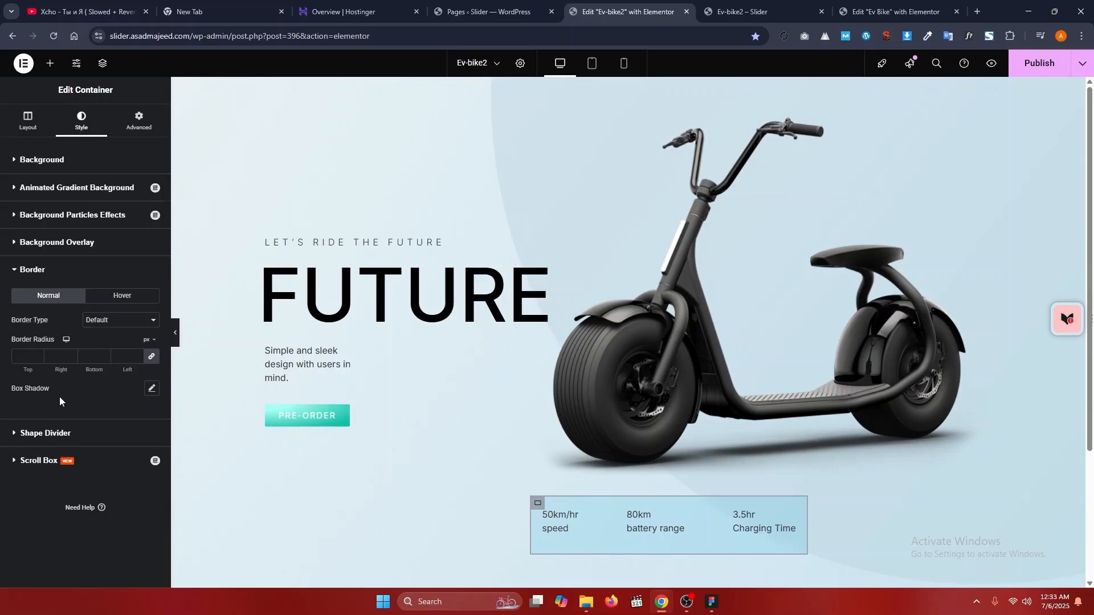
pyautogui.click(25, 352)
pyautogui.write('20')
pyautogui.click(83, 326)
pyautogui.click(94, 362)
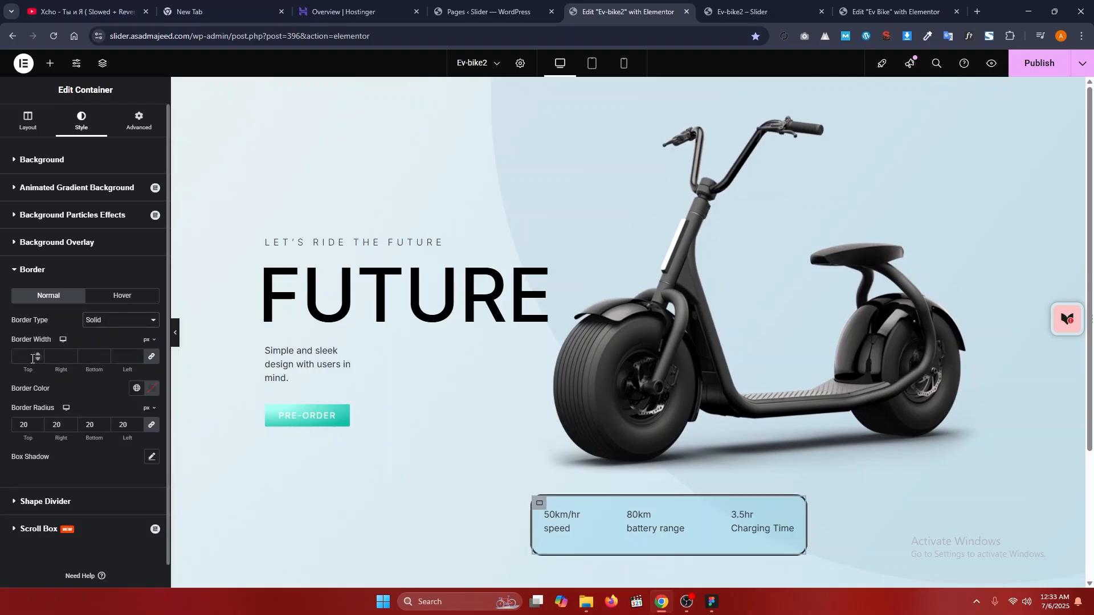
# - Copy the stroke colour 12ACE0 of the specs rectangle in the Figma design and return to the Elementor page
pyautogui.click(711, 603)
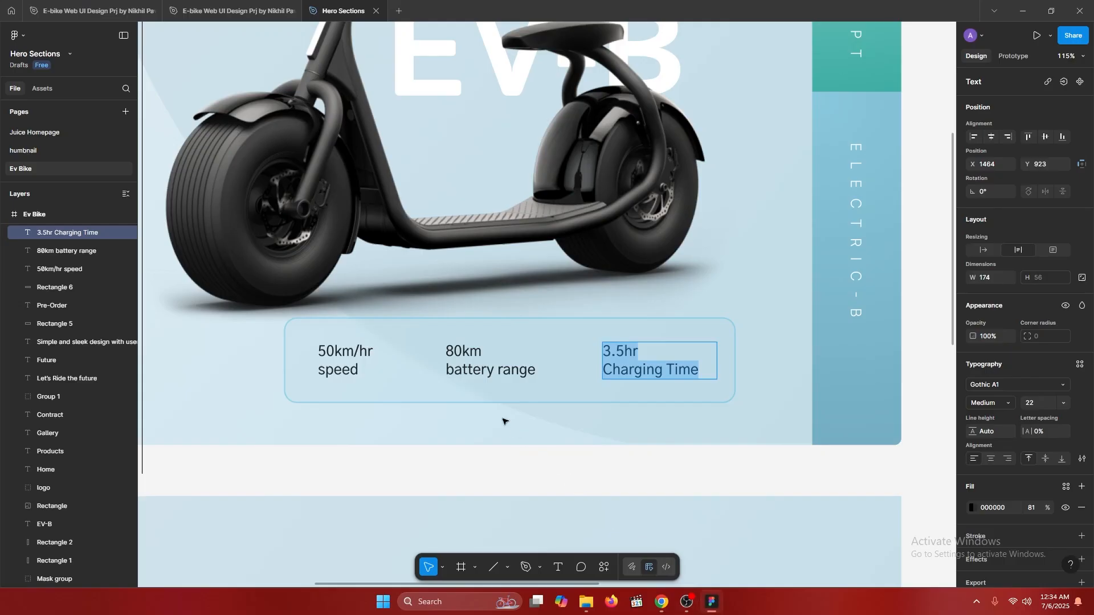
pyautogui.press('Escape')
pyautogui.click(580, 398)
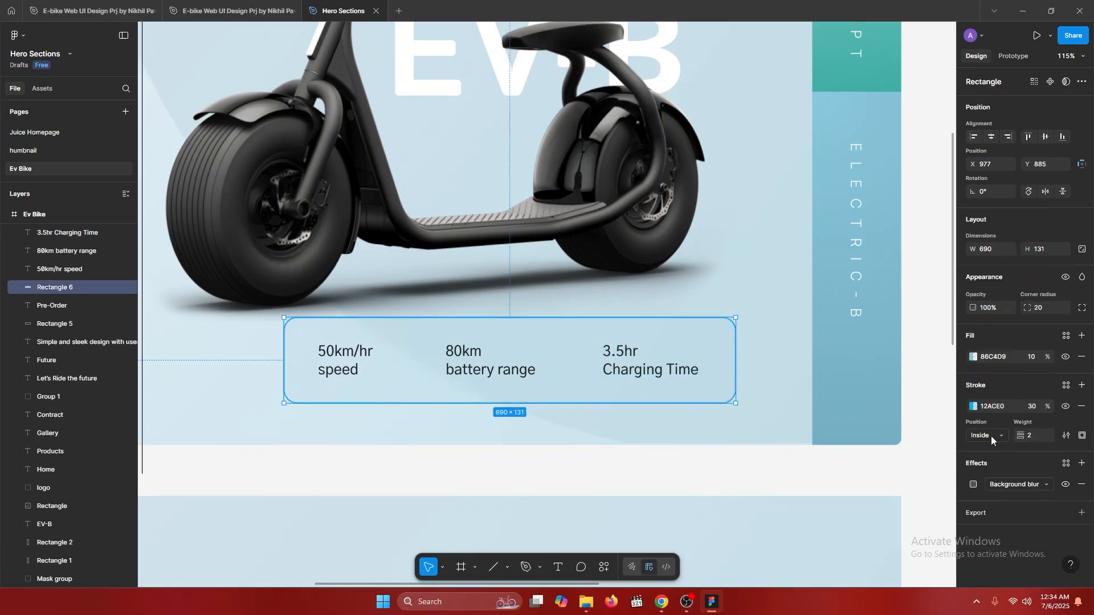
pyautogui.hotkey('alt', 'Tab')
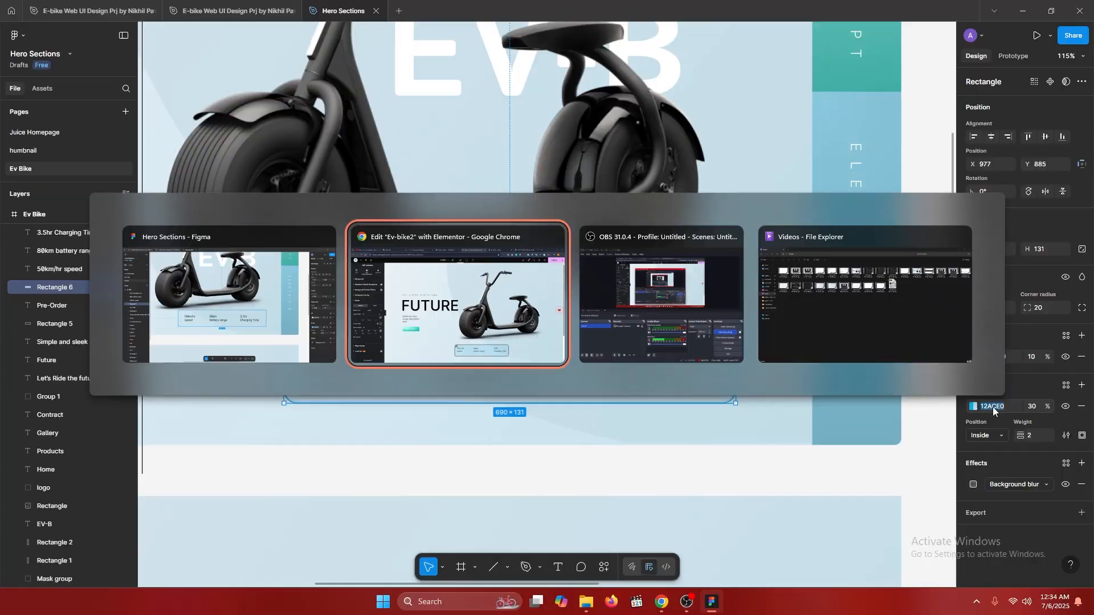
pyautogui.hotkey('alt', 'Tab')
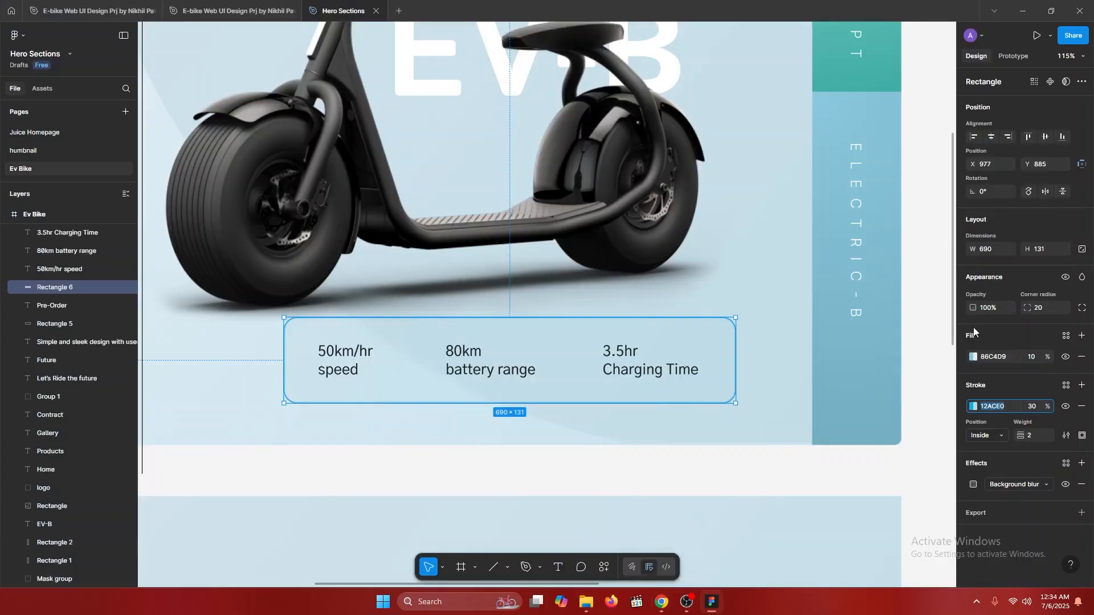
pyautogui.hotkey('alt', 'Tab')
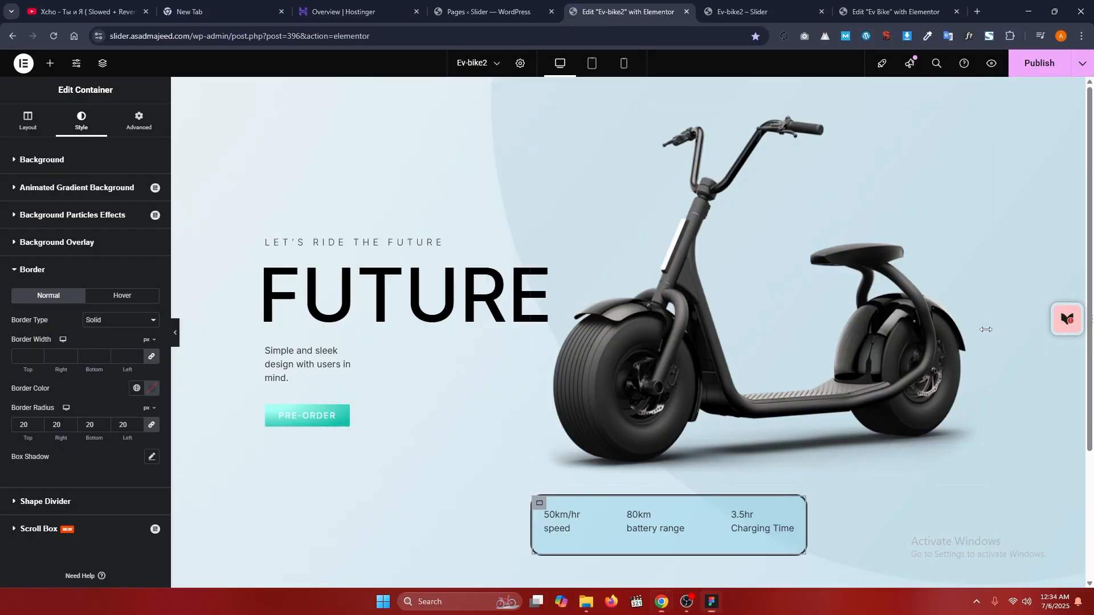
# - Set the specs container's solid border to colour #12ACE0 with a width of 1 px on all sides
pyautogui.click(30, 357)
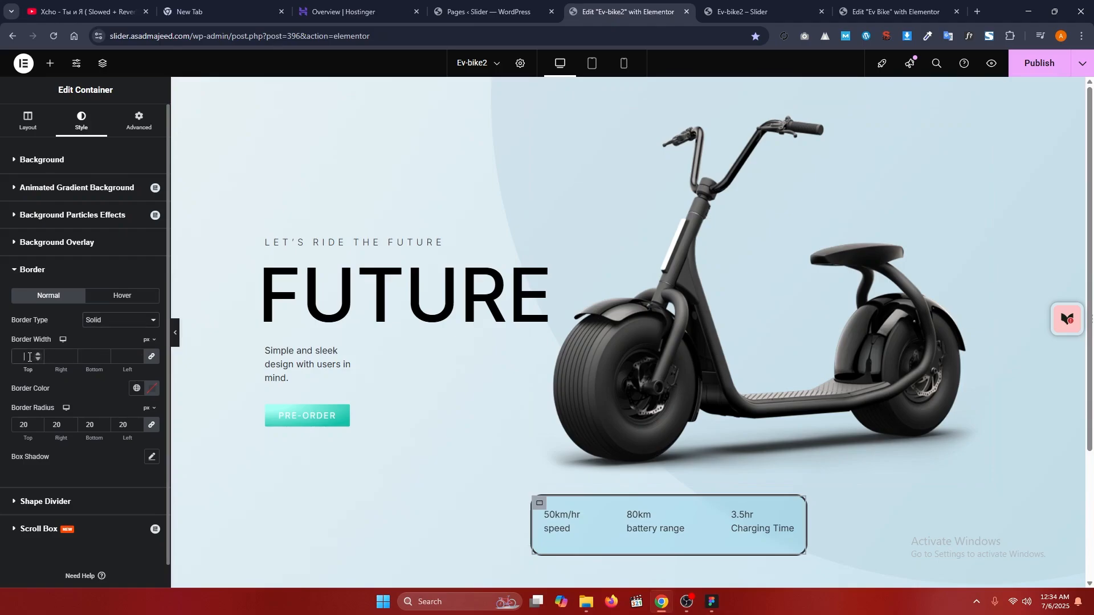
pyautogui.click(127, 321)
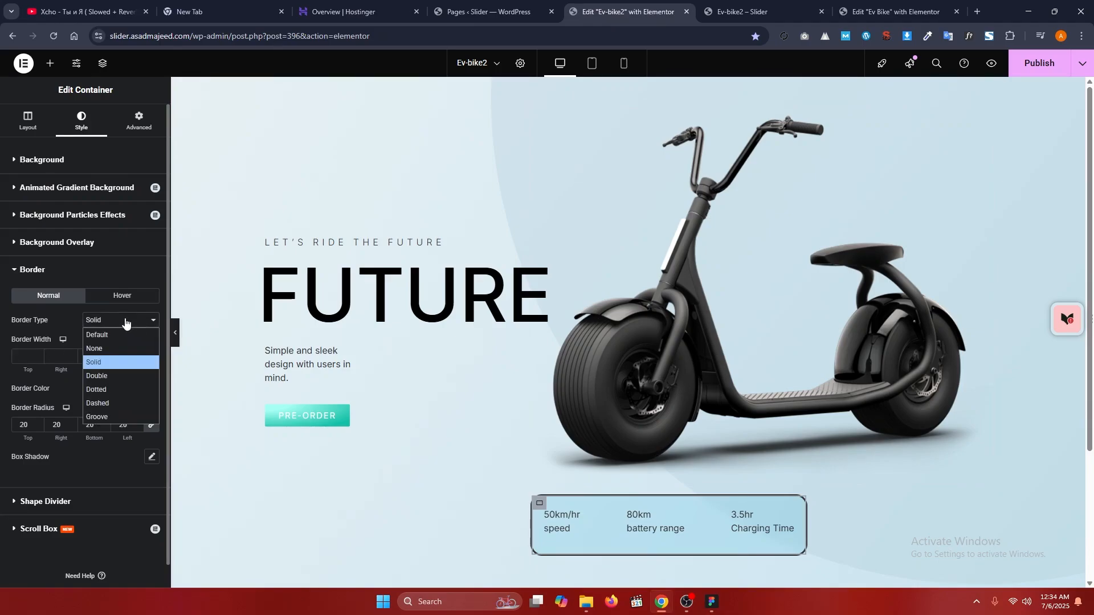
pyautogui.click(105, 349)
pyautogui.click(112, 323)
pyautogui.click(108, 362)
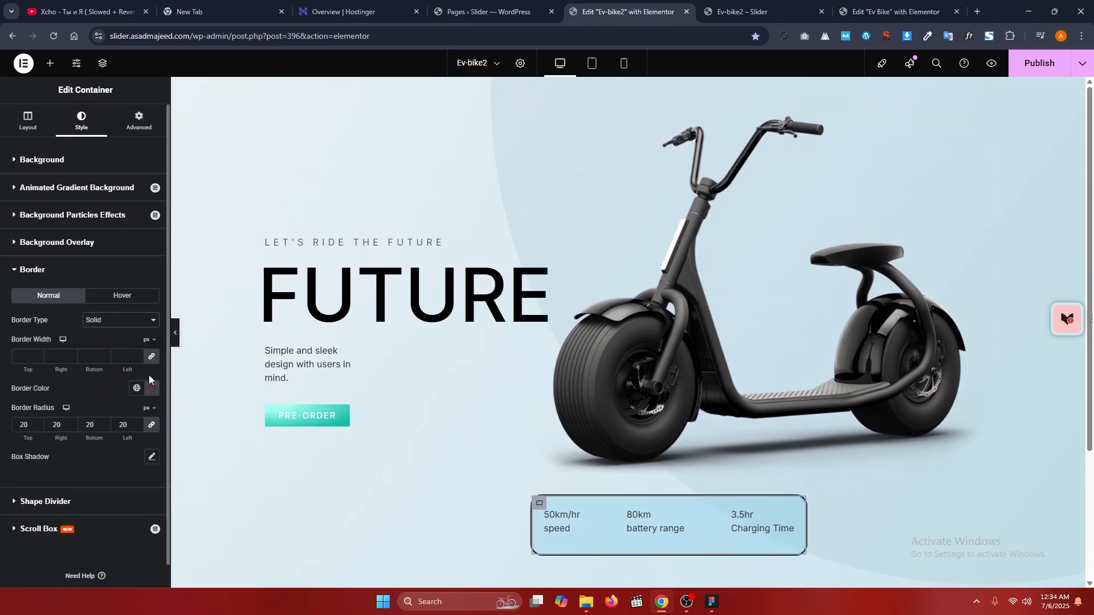
pyautogui.click(152, 388)
pyautogui.hotkey('ctrl', 'v')
pyautogui.click(99, 384)
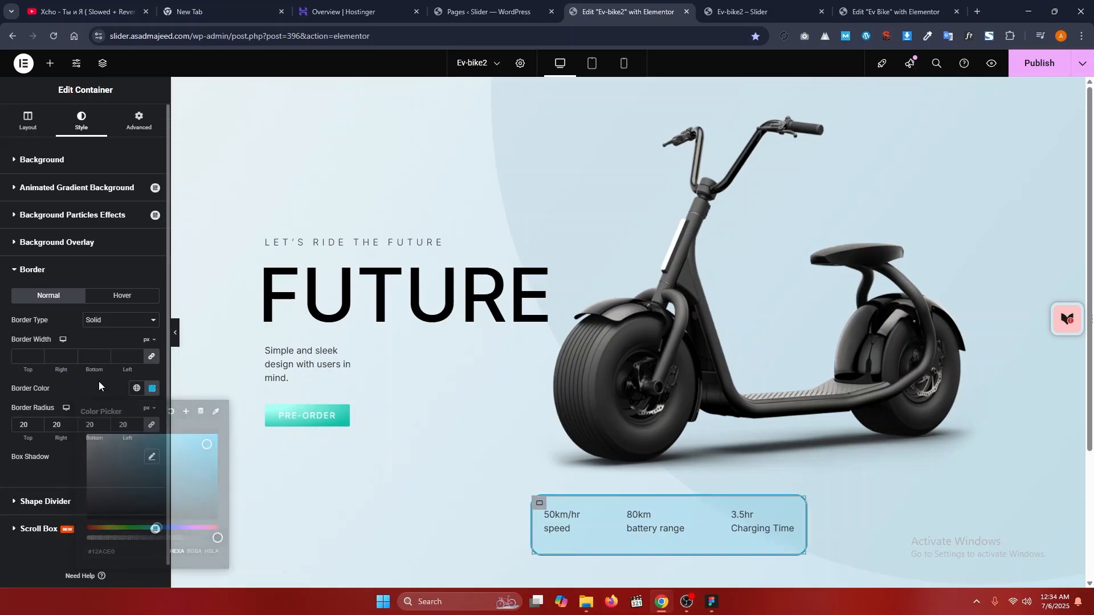
pyautogui.click(26, 359)
pyautogui.write('1')
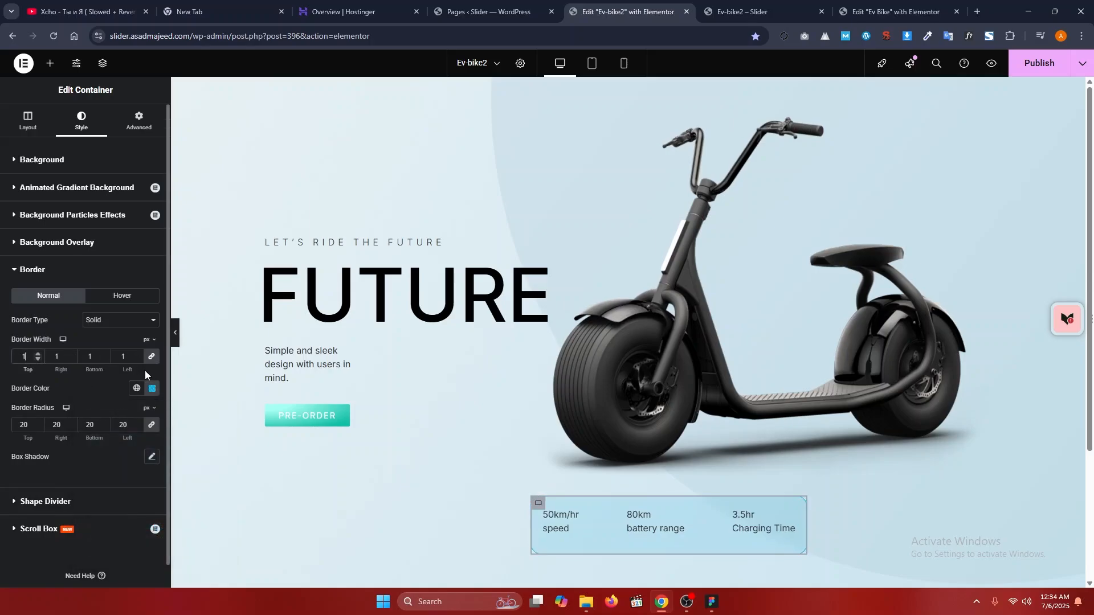
# - Reduce the opacity of the specs container's border colour to 30% (#12ACE04D)
pyautogui.click(349, 415)
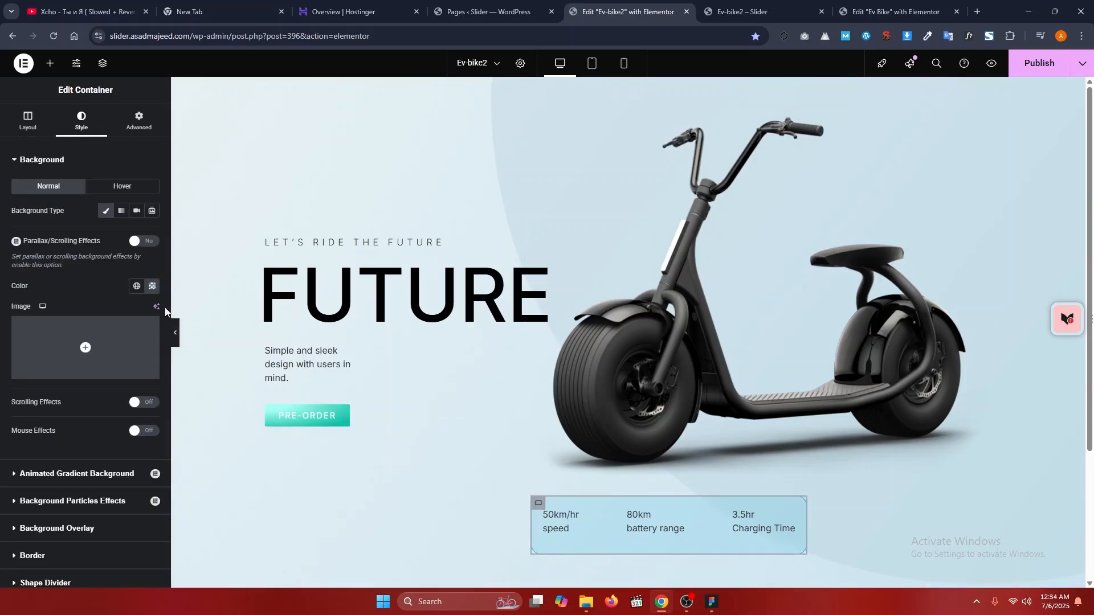
pyautogui.scroll(-2, 51, 291)
pyautogui.click(54, 456)
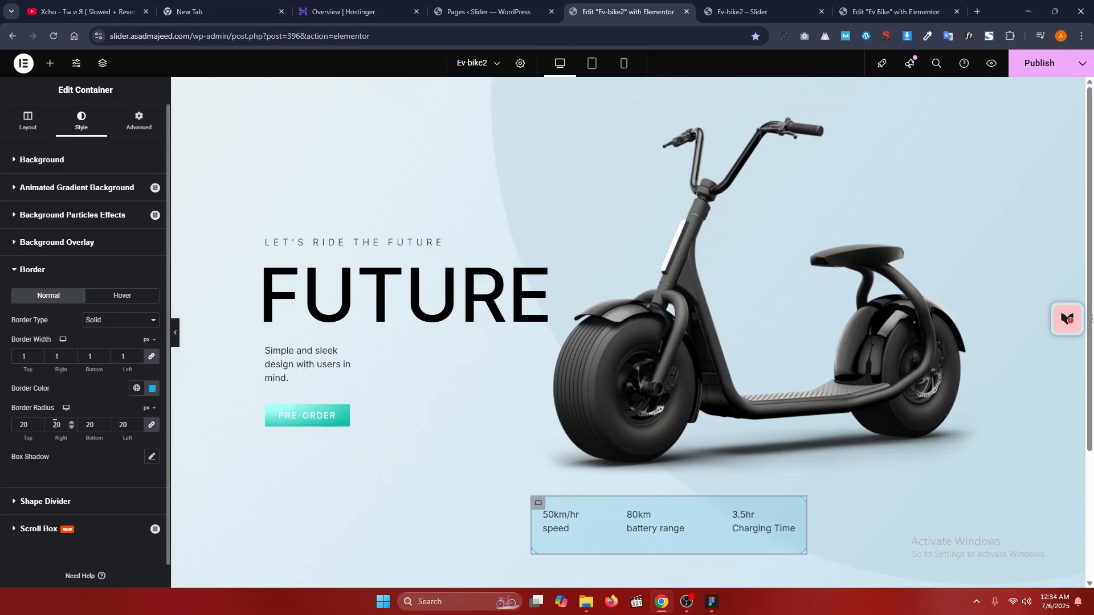
pyautogui.click(152, 389)
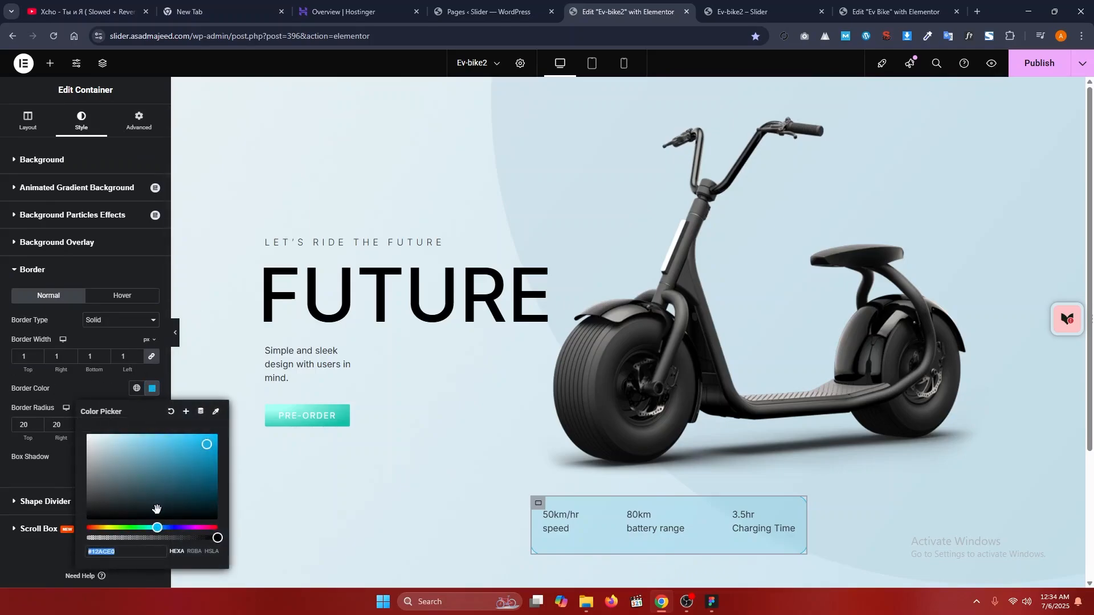
pyautogui.click(150, 538)
pyautogui.moveTo(150, 538); pyautogui.dragTo(126, 538)
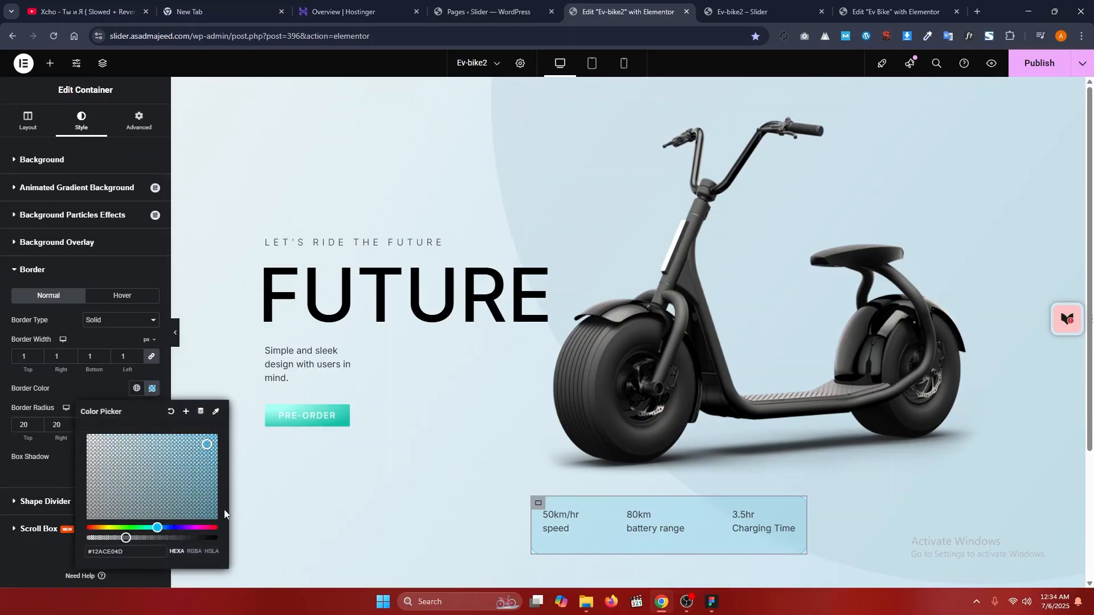
pyautogui.click(94, 387)
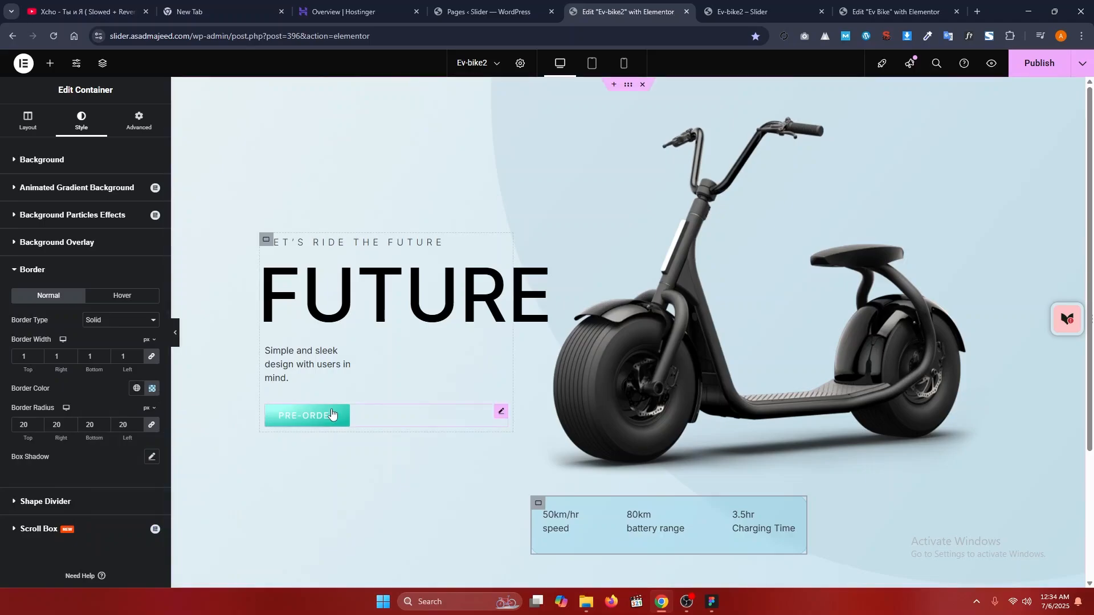
pyautogui.click(351, 415)
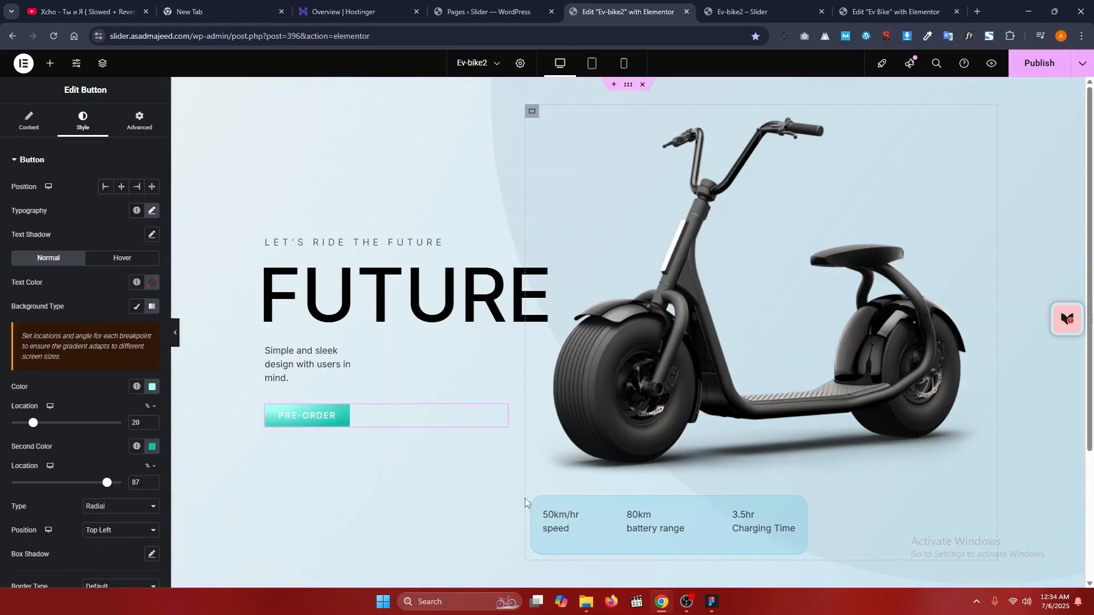
# - Compare the specs box placement with the Figma design and center the scooter container's Justify Content and Align Items
pyautogui.click(545, 505)
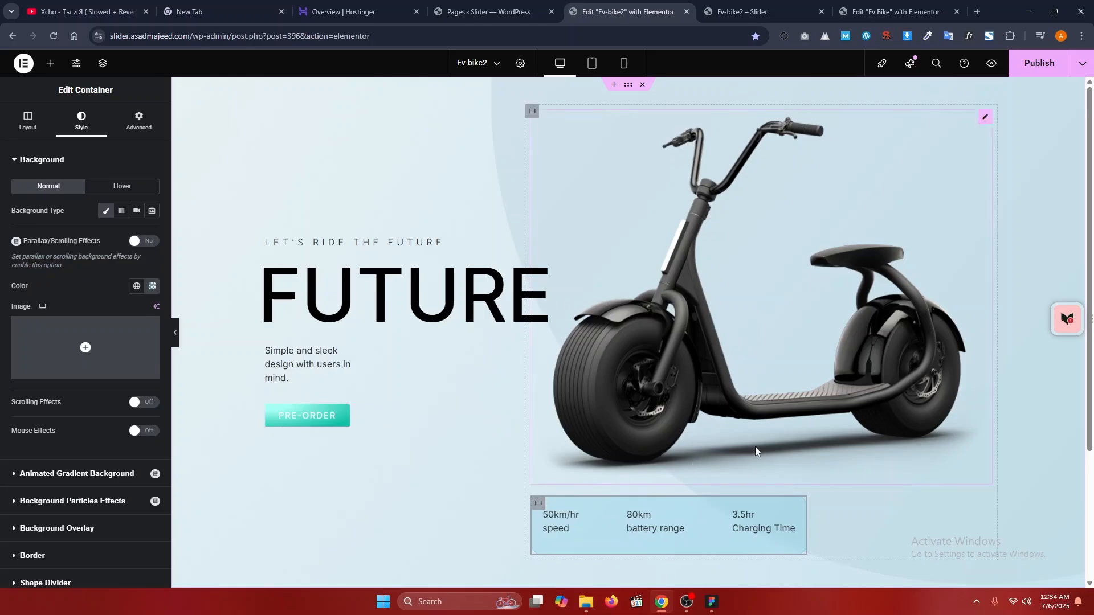
pyautogui.click(712, 603)
pyautogui.click(501, 296)
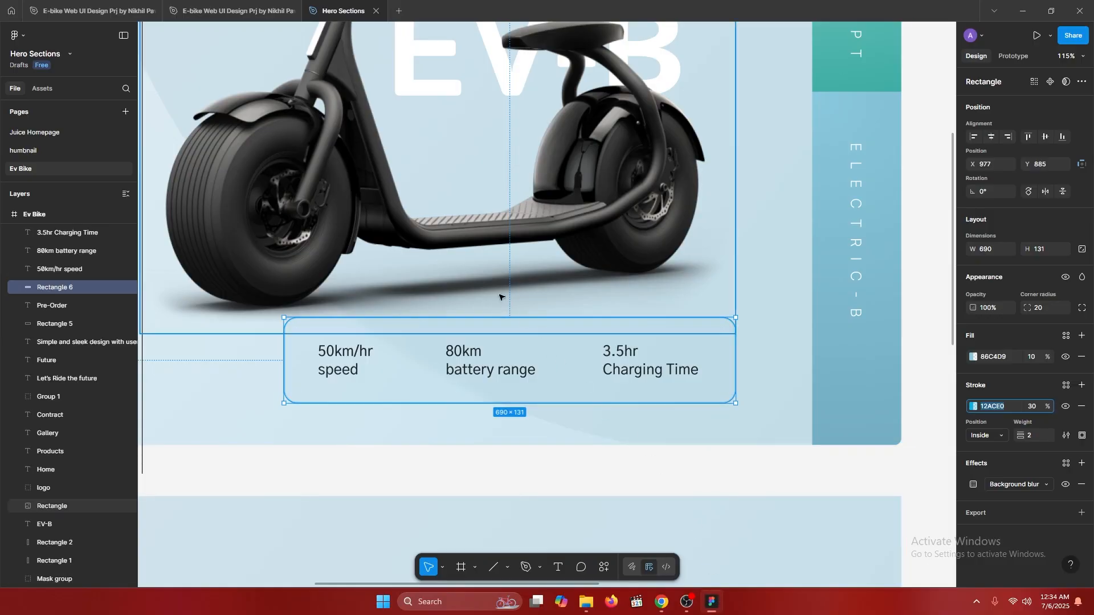
pyautogui.click(428, 481)
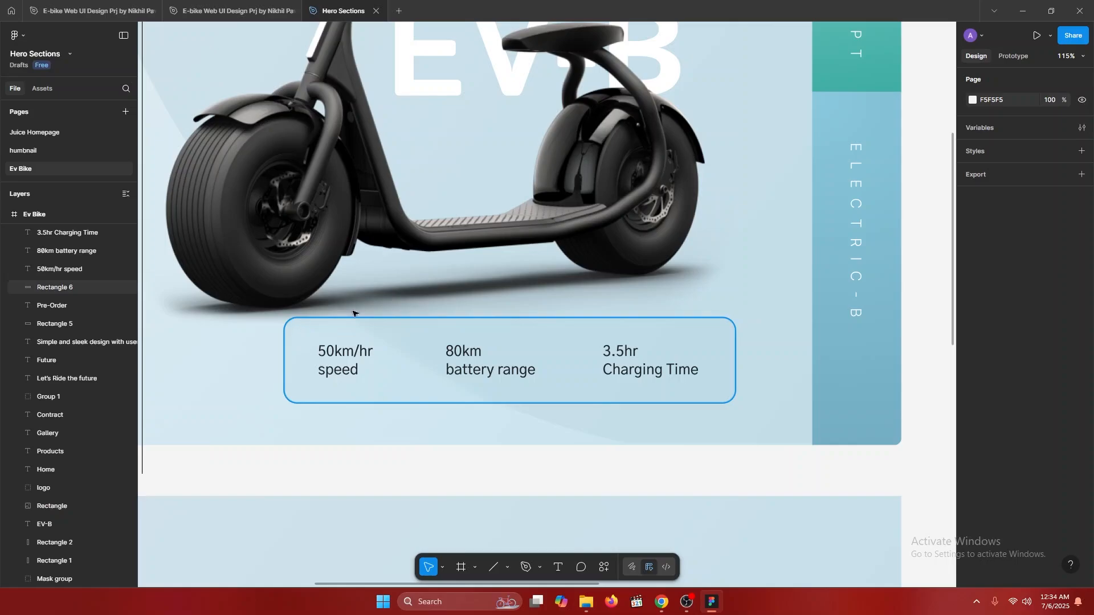
pyautogui.keyDown('ctrl'); pyautogui.scroll(-5, 682, 296); pyautogui.keyUp('ctrl')
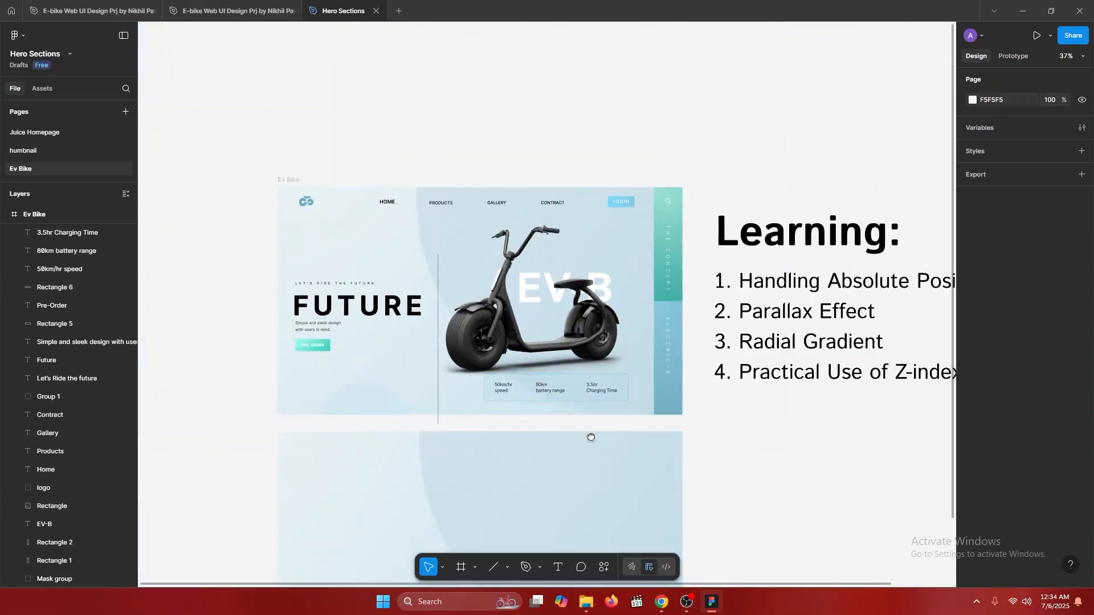
pyautogui.keyDown('ctrl'); pyautogui.scroll(5, 647, 383); pyautogui.keyUp('ctrl')
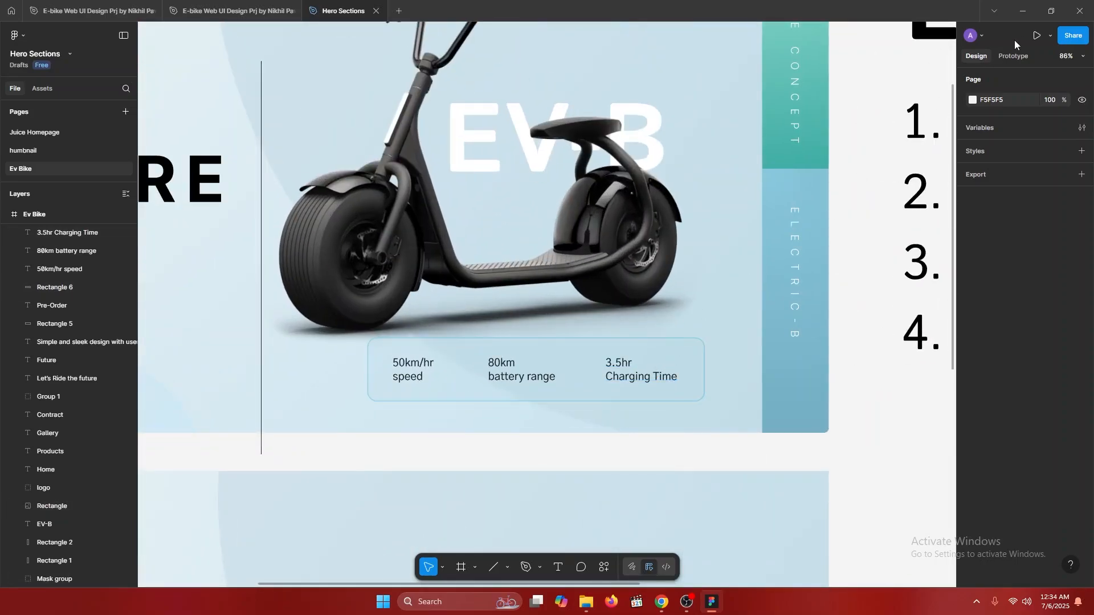
pyautogui.click(1023, 11)
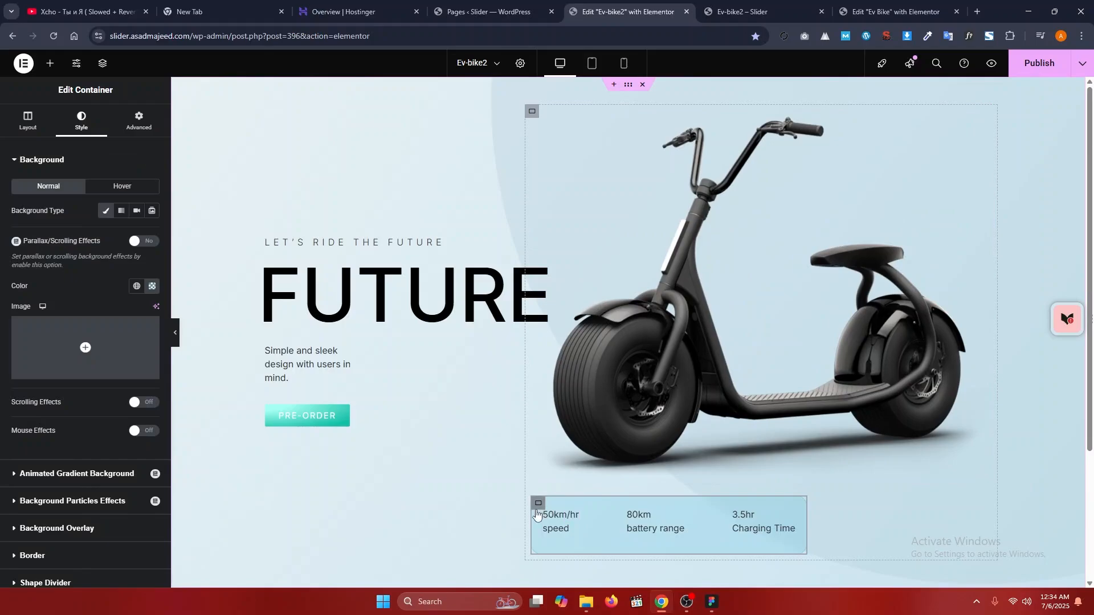
pyautogui.click(533, 117)
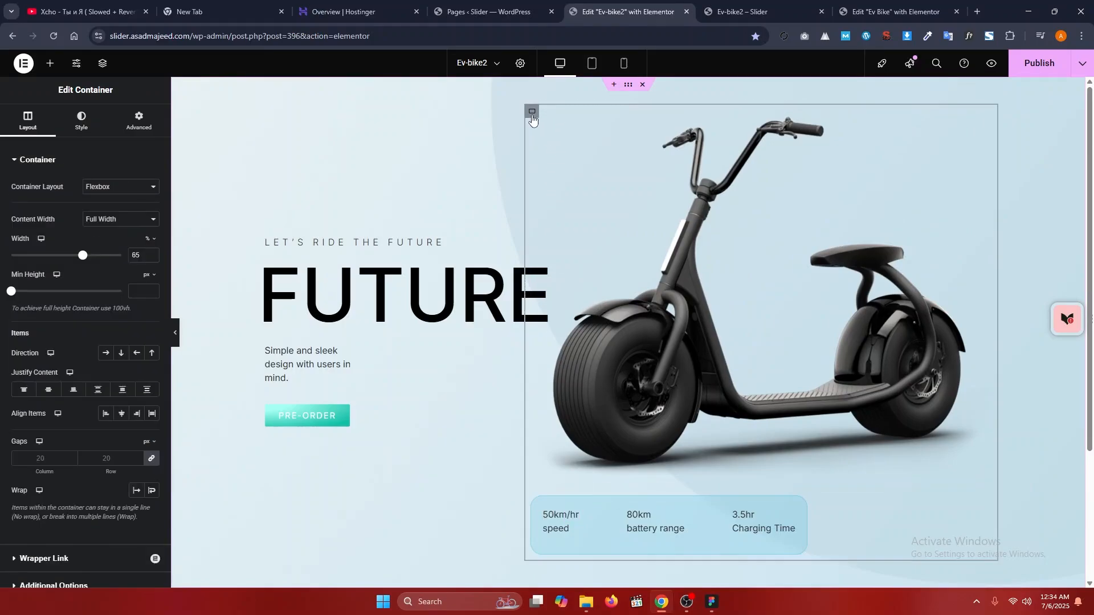
pyautogui.click(48, 391)
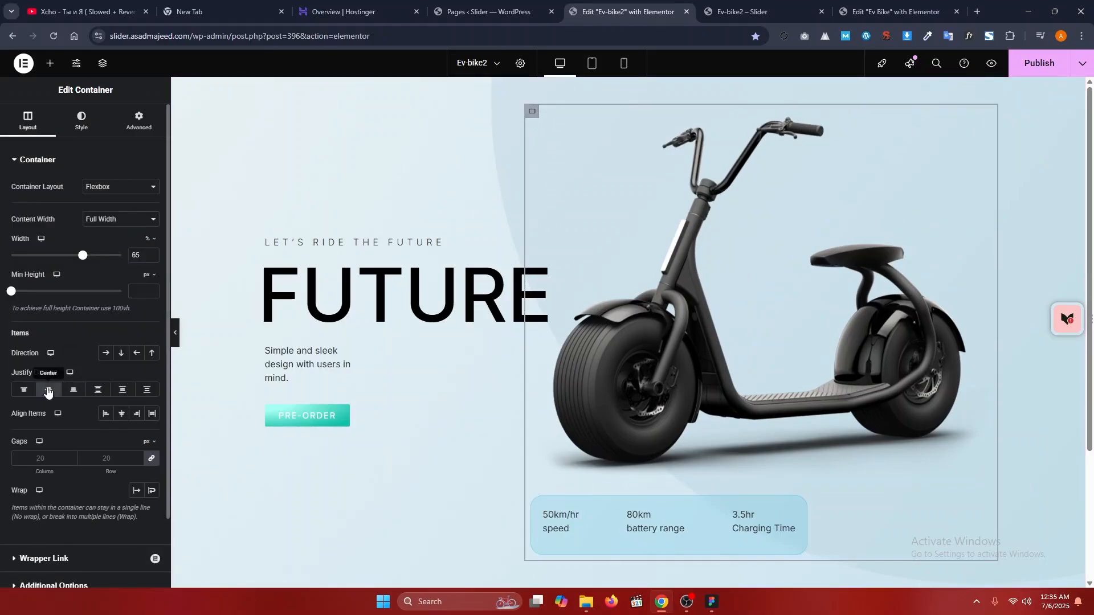
pyautogui.click(122, 415)
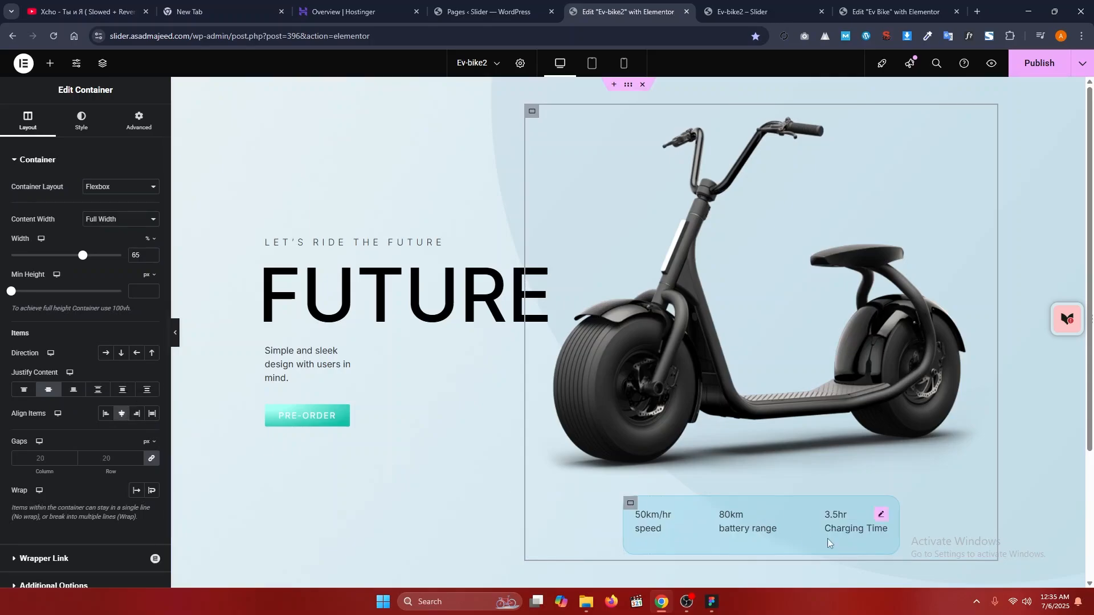
# - Set the specs container's top margin to -47 px and left margin to 132 px
pyautogui.click(630, 506)
pyautogui.click(138, 121)
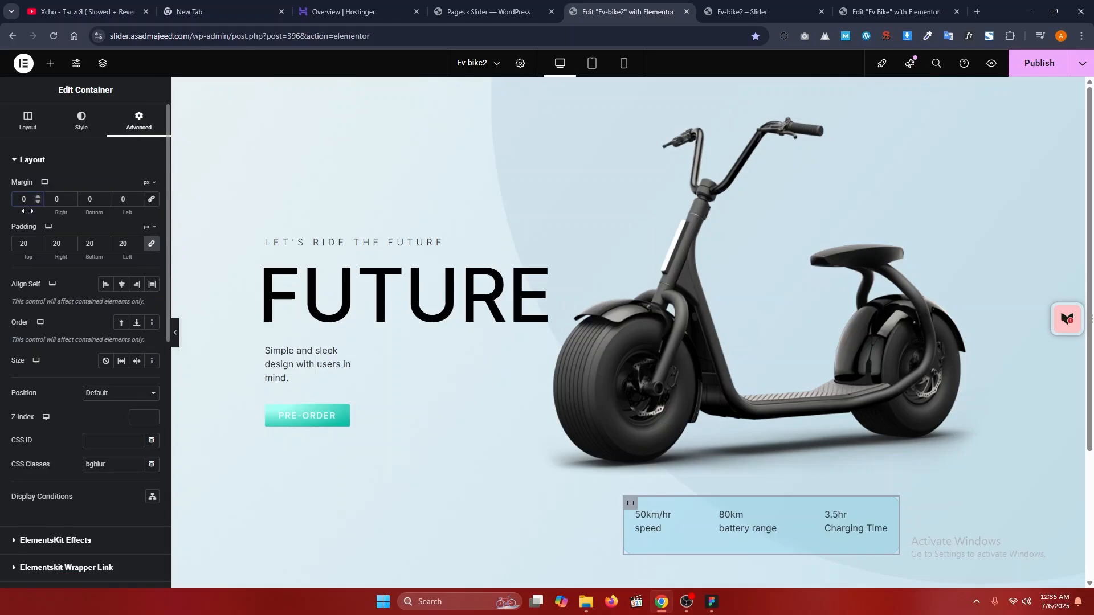
pyautogui.moveTo(27, 211); pyautogui.dragTo(205, 216)
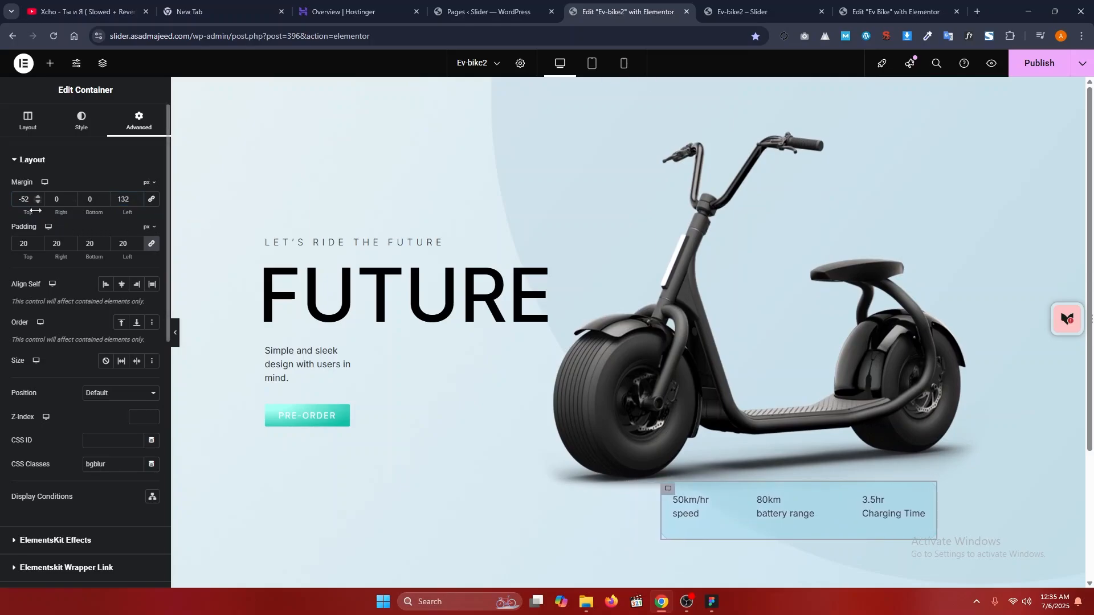
pyautogui.moveTo(26, 212); pyautogui.dragTo(29, 212)
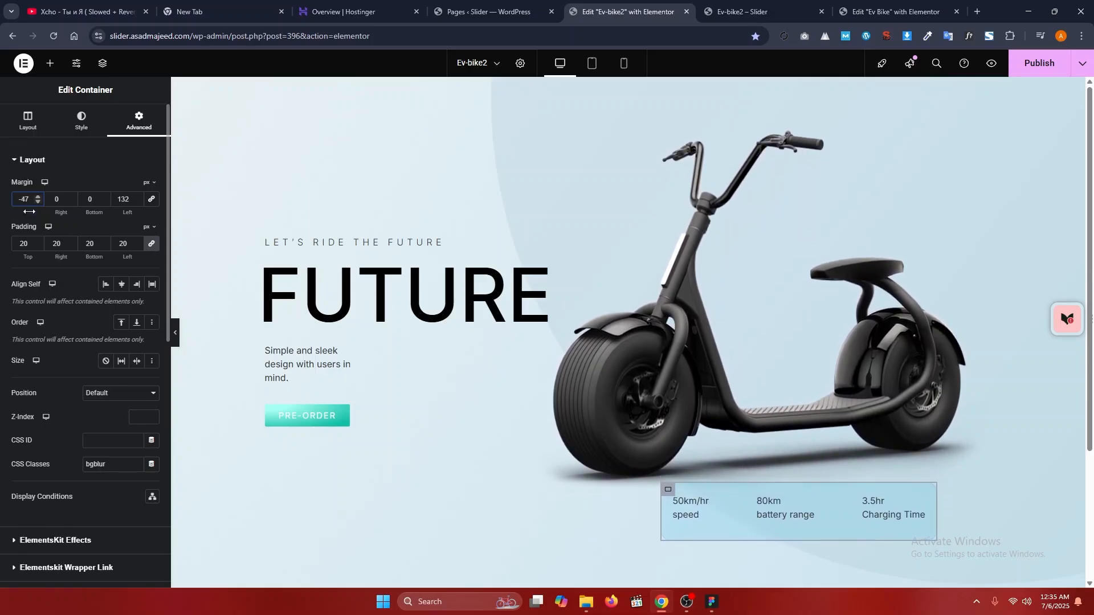
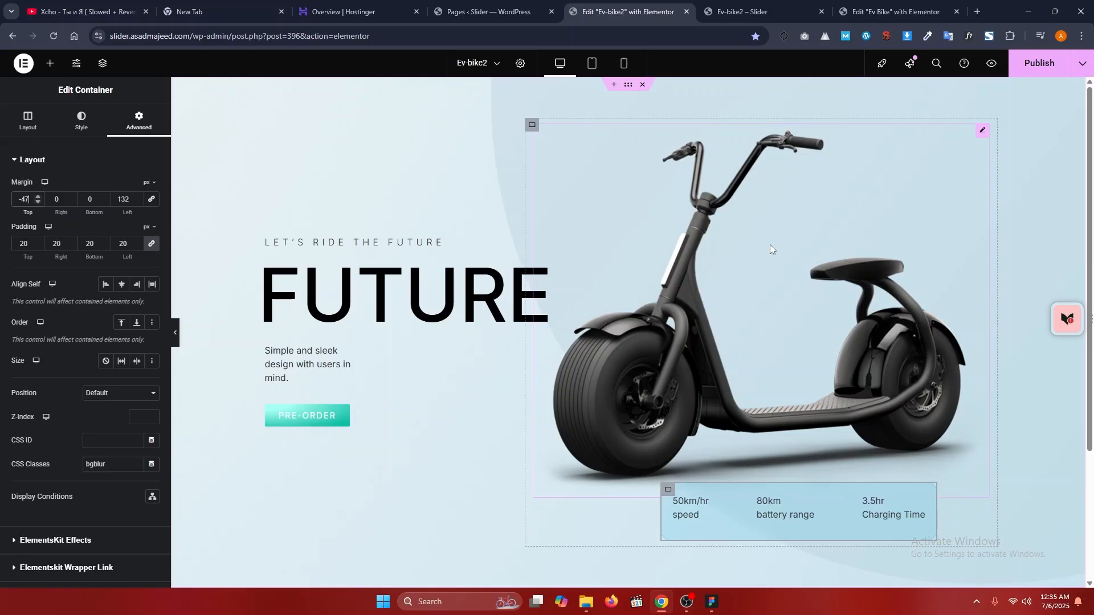
# - Switch to the Figma design and delete the vertical guide line beside the scooter image
pyautogui.click(711, 601)
pyautogui.scroll(-5, 789, 379)
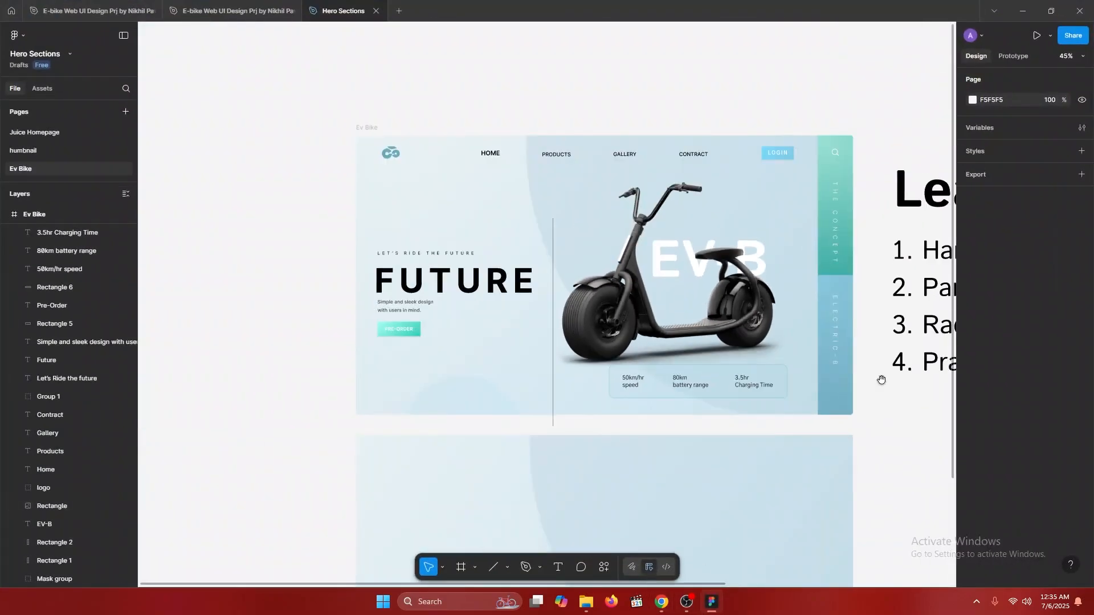
pyautogui.click(730, 320)
pyautogui.scroll(5, 730, 320)
pyautogui.moveTo(730, 318); pyautogui.dragTo(701, 292)
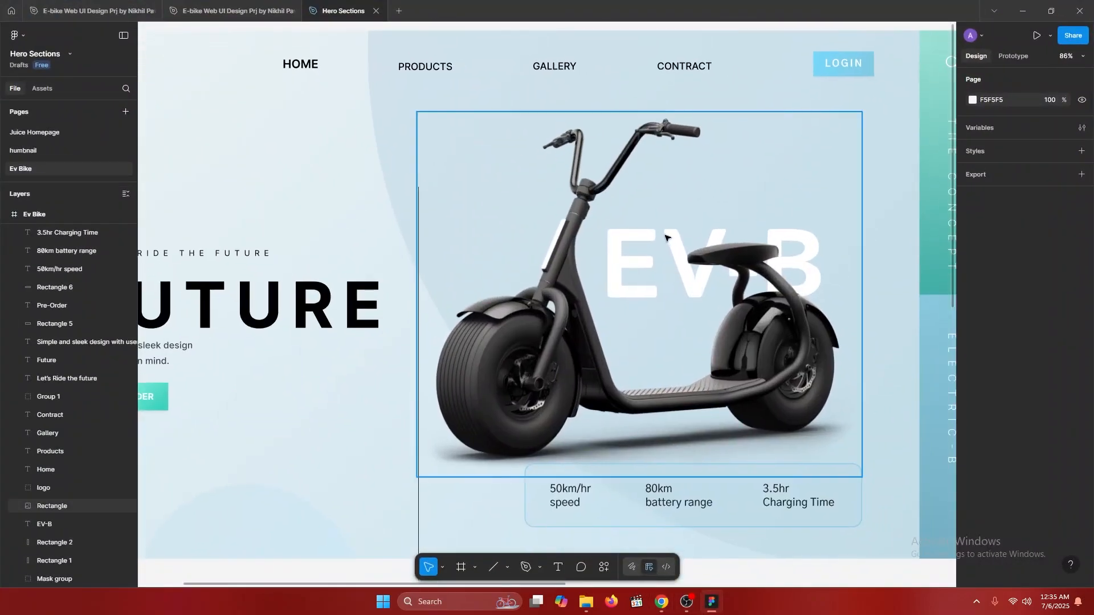
pyautogui.click(418, 239)
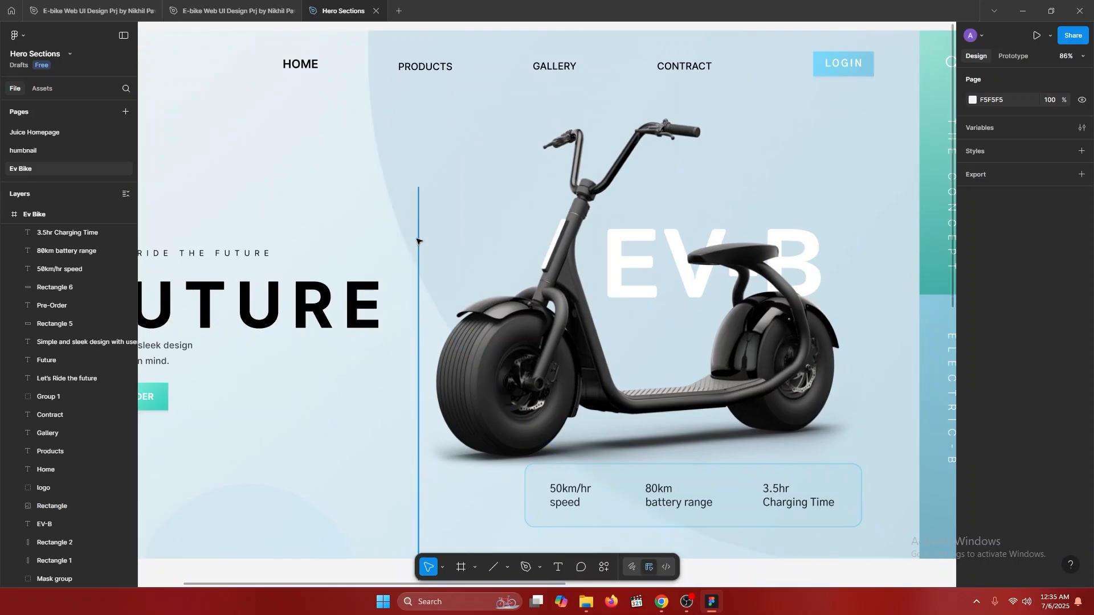
pyautogui.press('Delete')
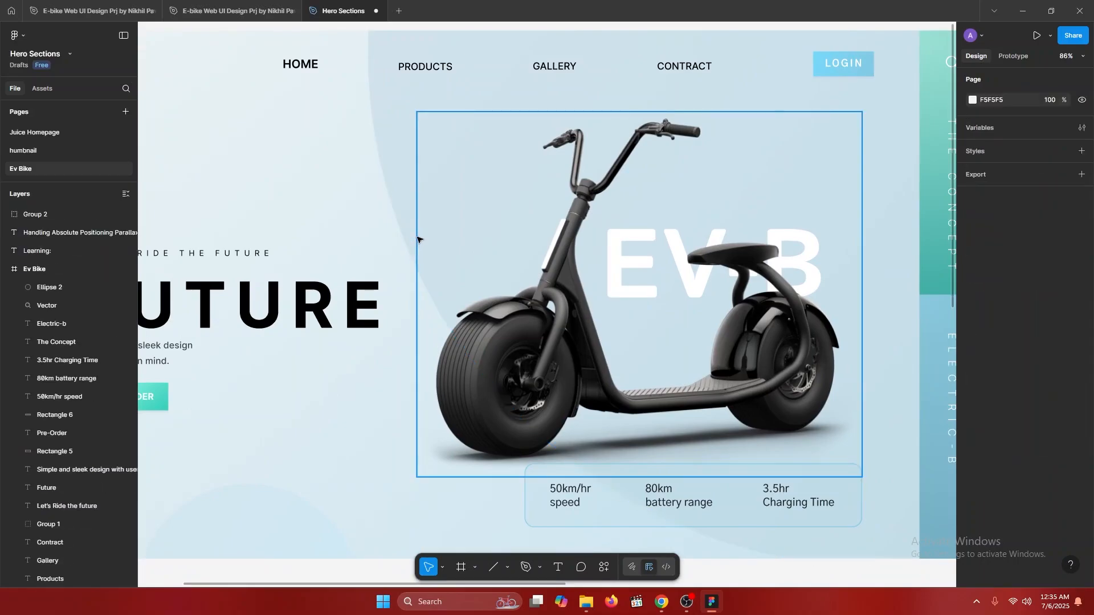
# - Return to the Ev-bike2 page in Elementor and add a Heading widget above the scooter image in its container
pyautogui.hotkey('alt', 'Tab')
pyautogui.click(51, 63)
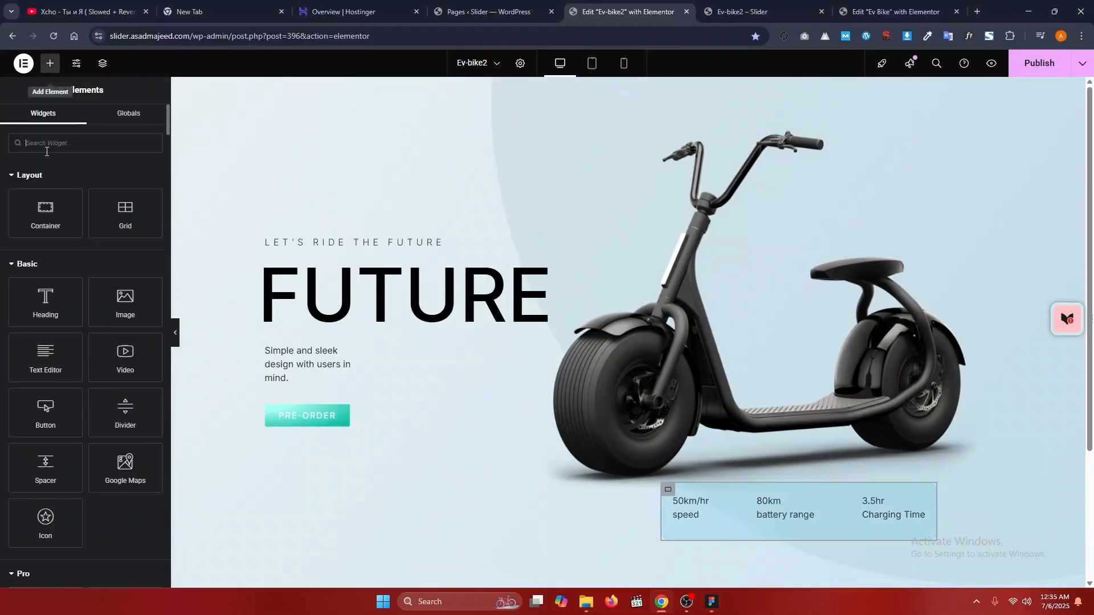
pyautogui.write('hea')
pyautogui.moveTo(64, 181); pyautogui.dragTo(714, 261)
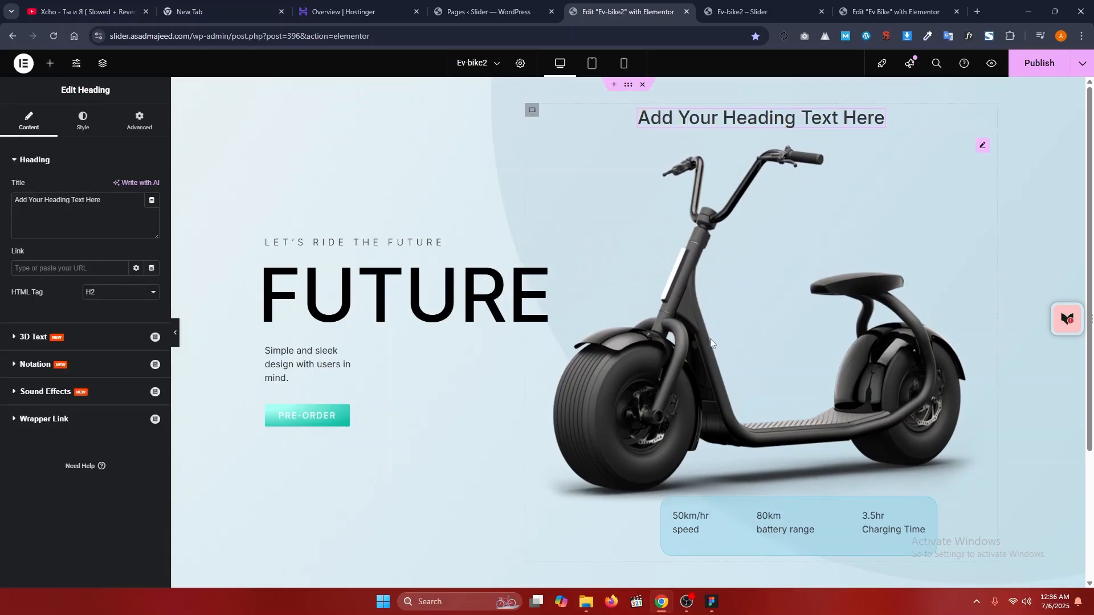
# - Check the large text behind the scooter in the Figma design and set the new heading's title to "Ev-B"
pyautogui.click(712, 602)
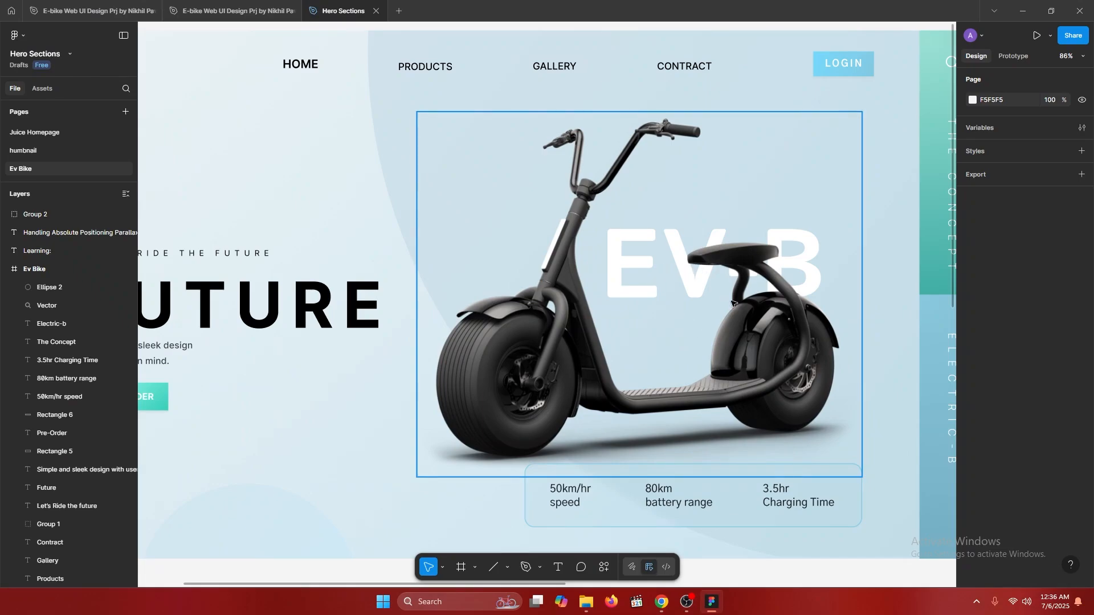
pyautogui.click(1020, 13)
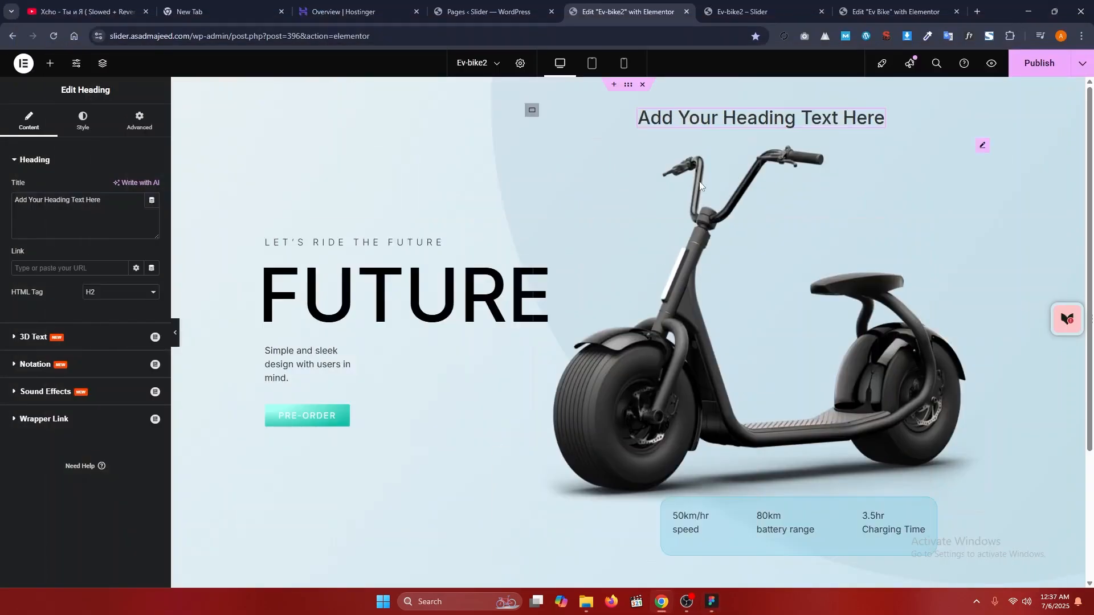
pyautogui.tripleClick(84, 202)
pyautogui.write('E')
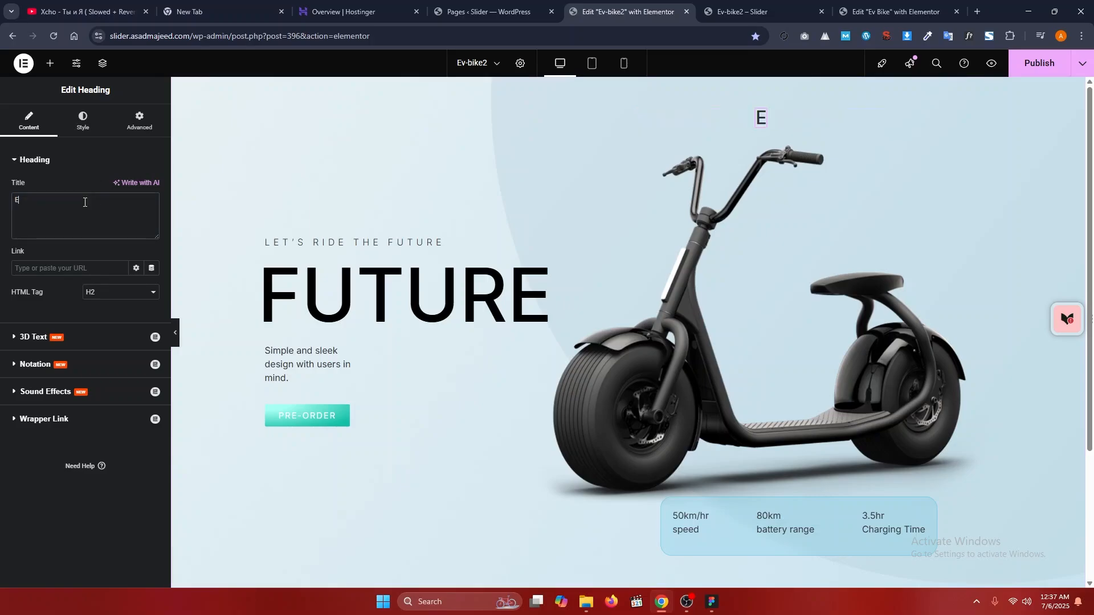
pyautogui.write('v-V')
pyautogui.press('BackSpace')
pyautogui.write('B')
# - Set the Ev-B heading's typography to Uppercase transform and a size of 150 px
pyautogui.click(81, 122)
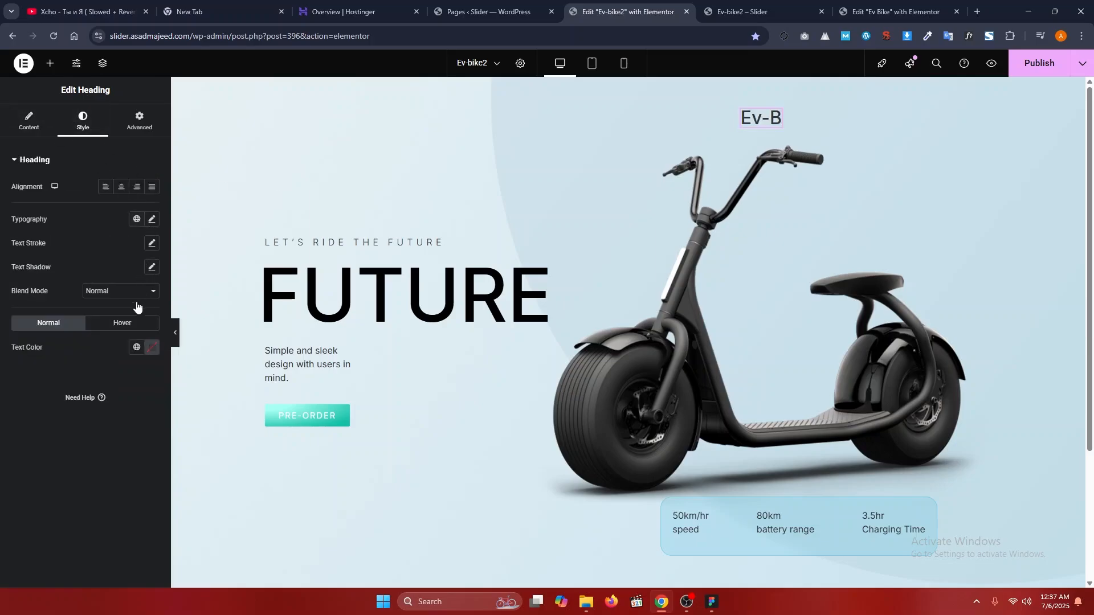
pyautogui.click(152, 219)
pyautogui.click(105, 360)
pyautogui.click(104, 383)
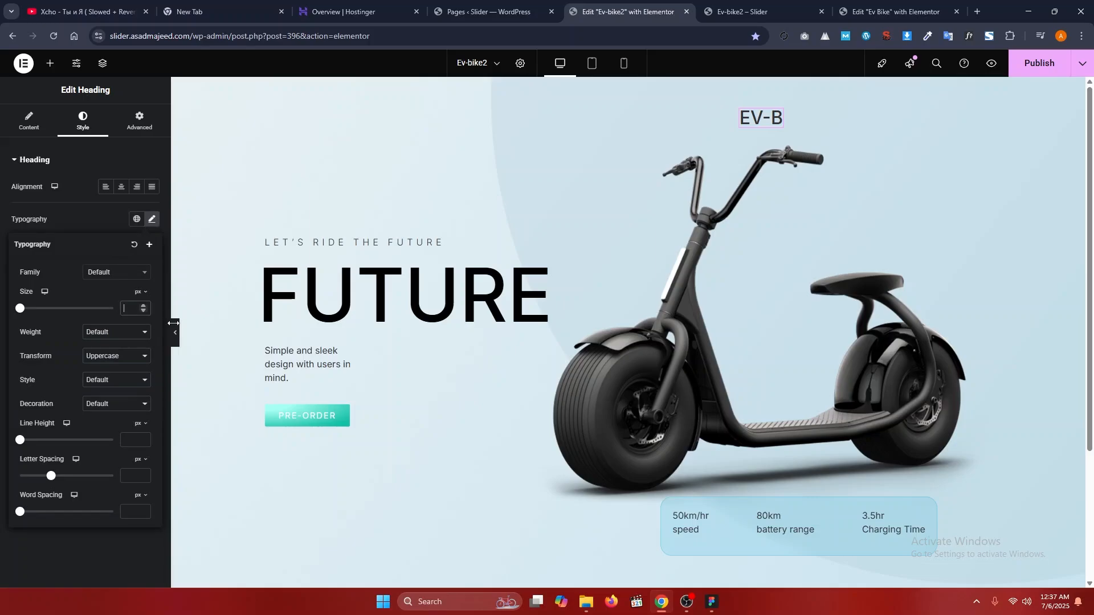
pyautogui.write('150')
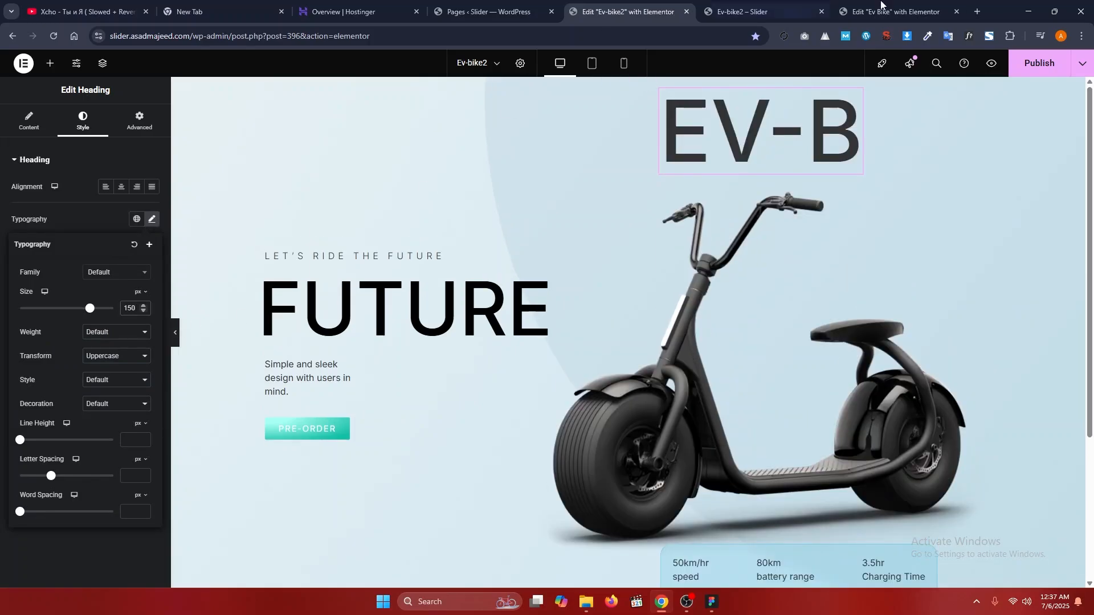
# - In the finished Ev Bike page, select the heading behind the scooter and examine its typography settings
pyautogui.click(900, 9)
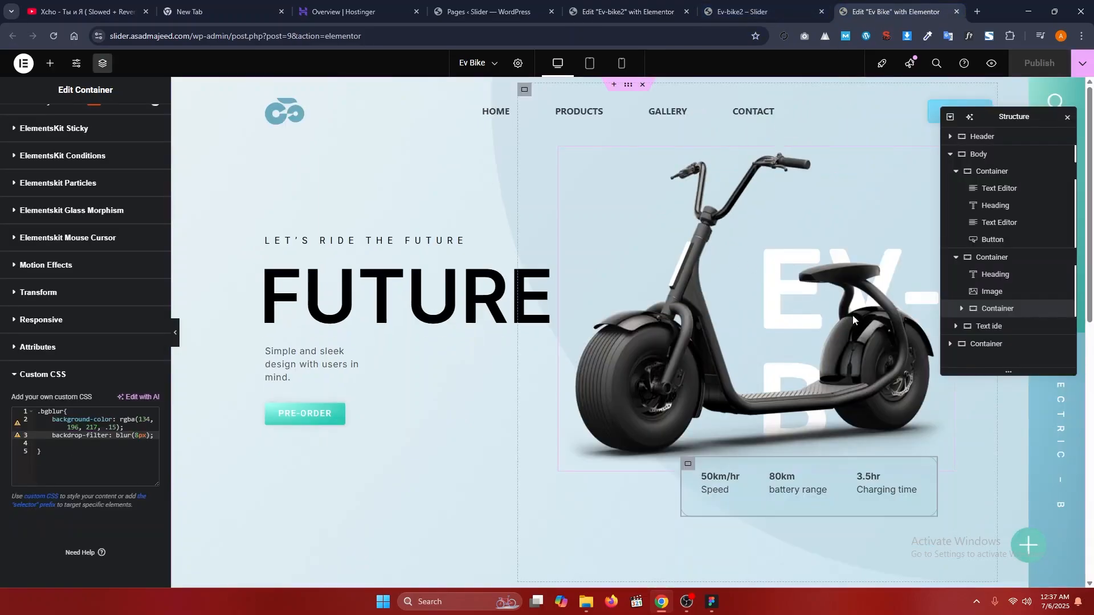
pyautogui.moveTo(1034, 117); pyautogui.dragTo(776, 130)
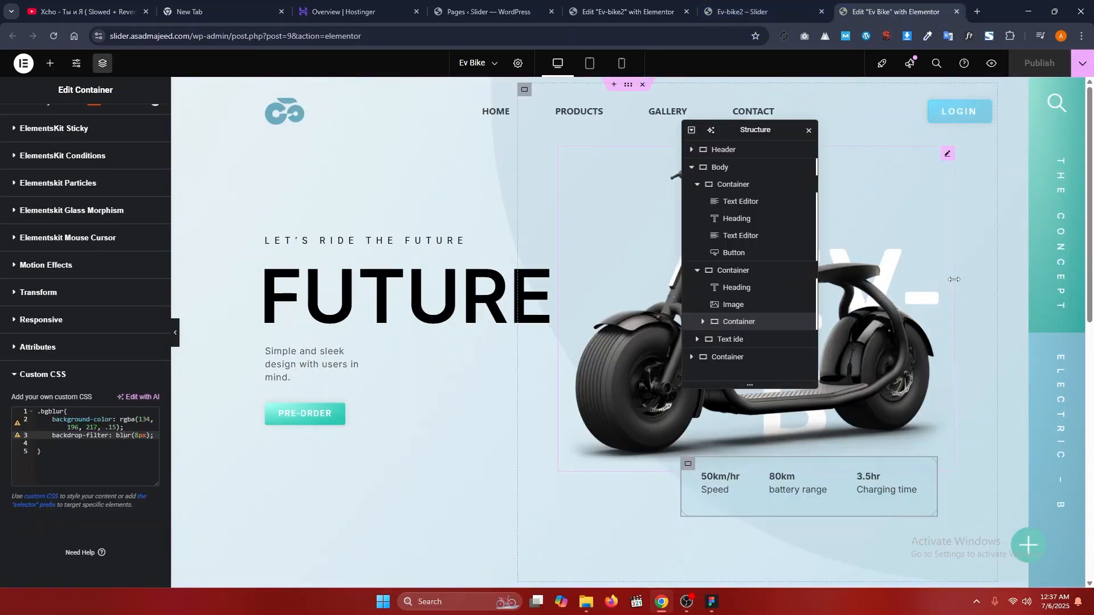
pyautogui.click(737, 287)
pyautogui.click(83, 120)
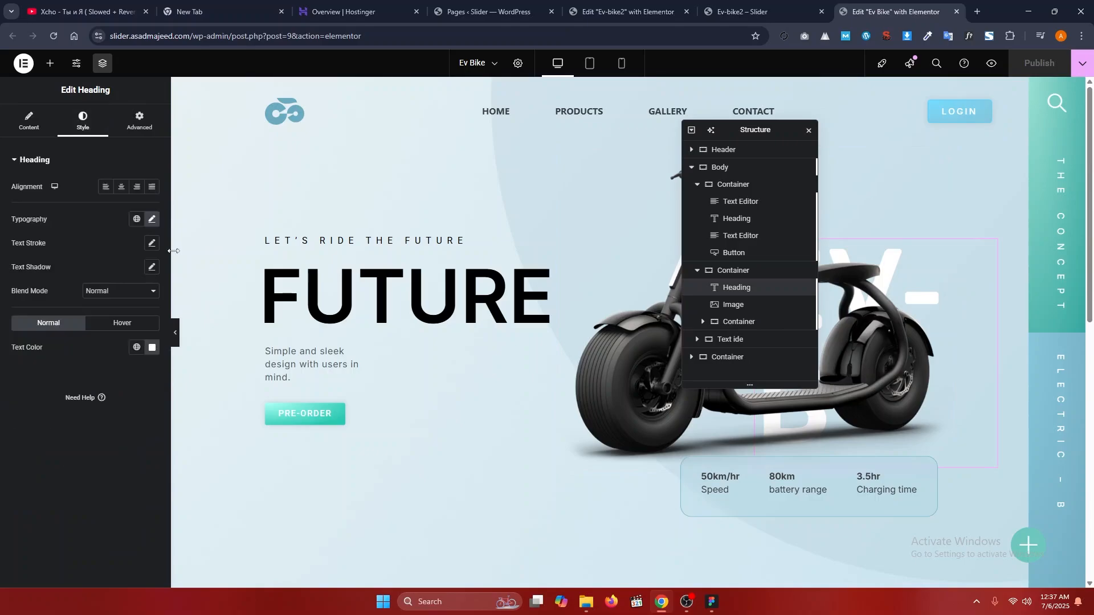
pyautogui.click(151, 222)
pyautogui.click(789, 4)
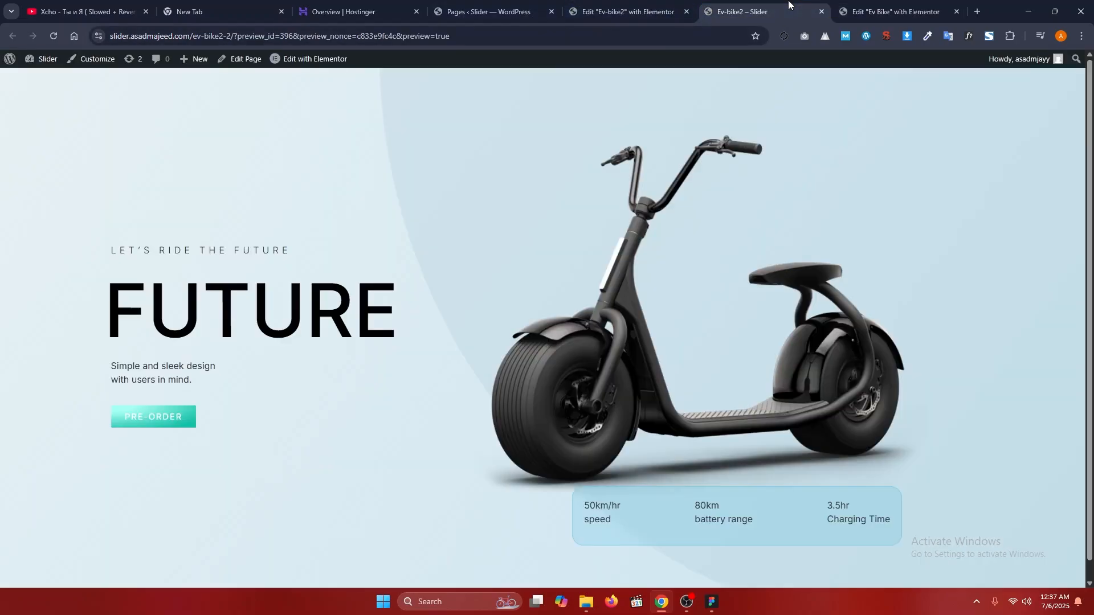
# - Back on the Ev-bike2 page, set the EV-B heading's font size to 200 px
pyautogui.click(694, 4)
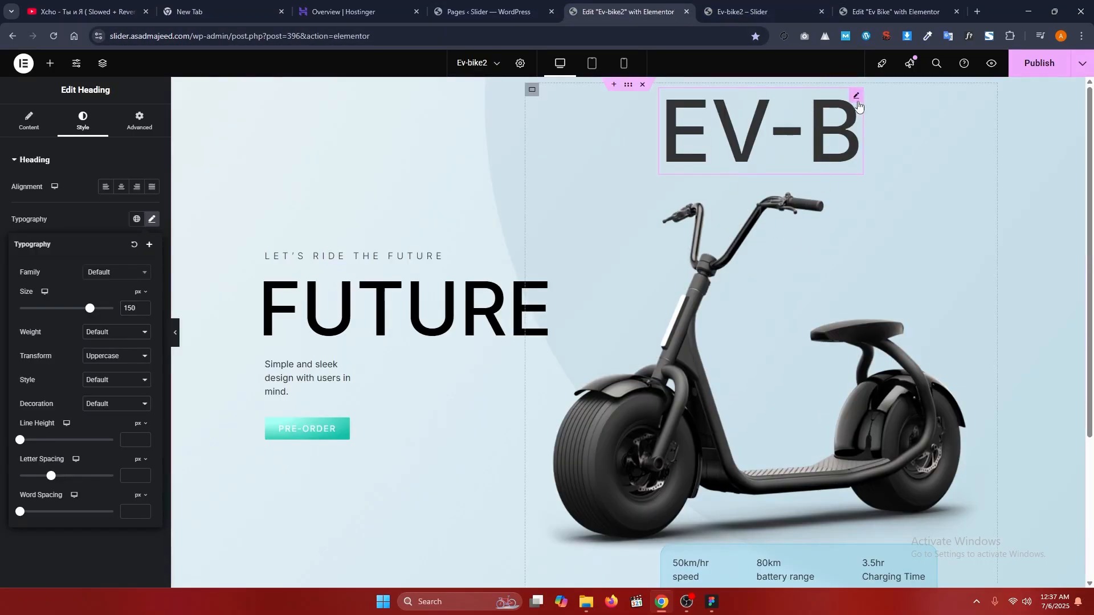
pyautogui.click(102, 244)
pyautogui.click(137, 218)
pyautogui.click(152, 219)
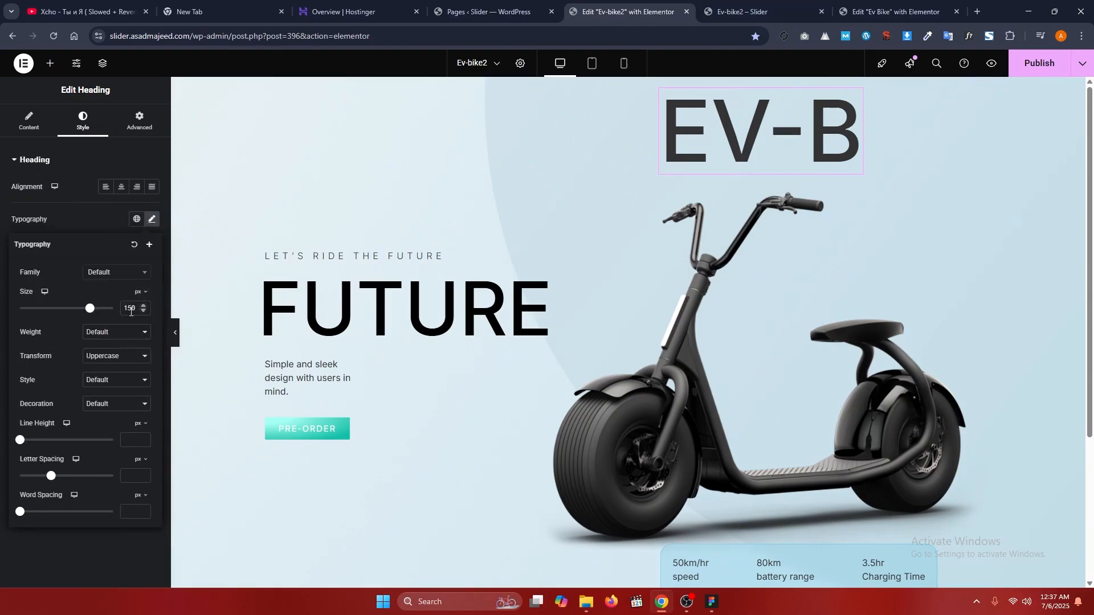
pyautogui.write('200')
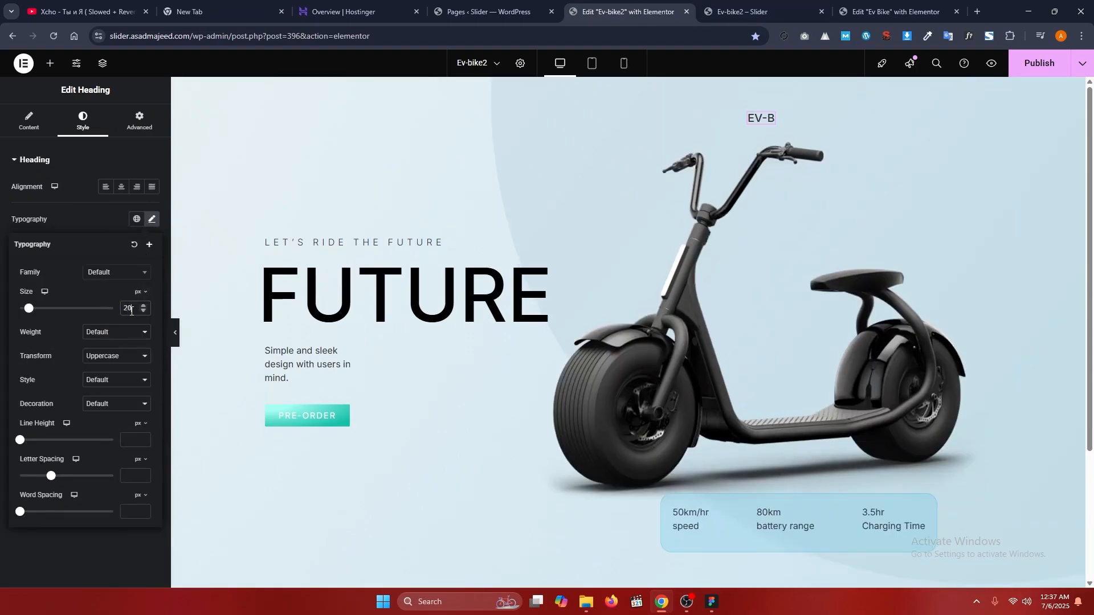
# - Reopen the finished Ev Bike page and check the EV-B heading's font family, size and weight
pyautogui.click(749, 4)
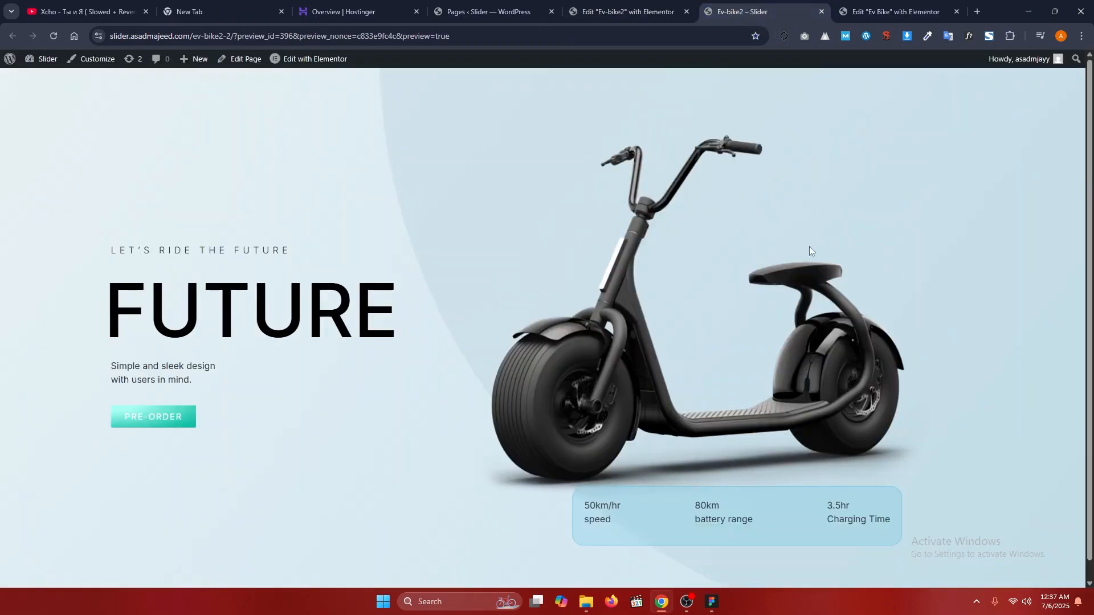
pyautogui.click(895, 11)
pyautogui.click(981, 277)
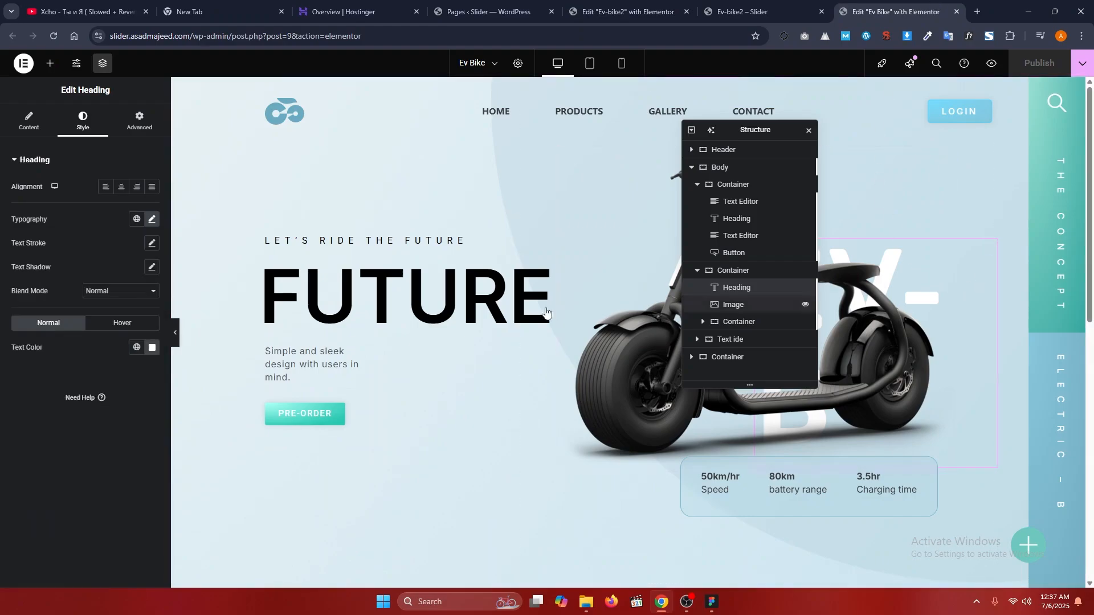
pyautogui.click(151, 219)
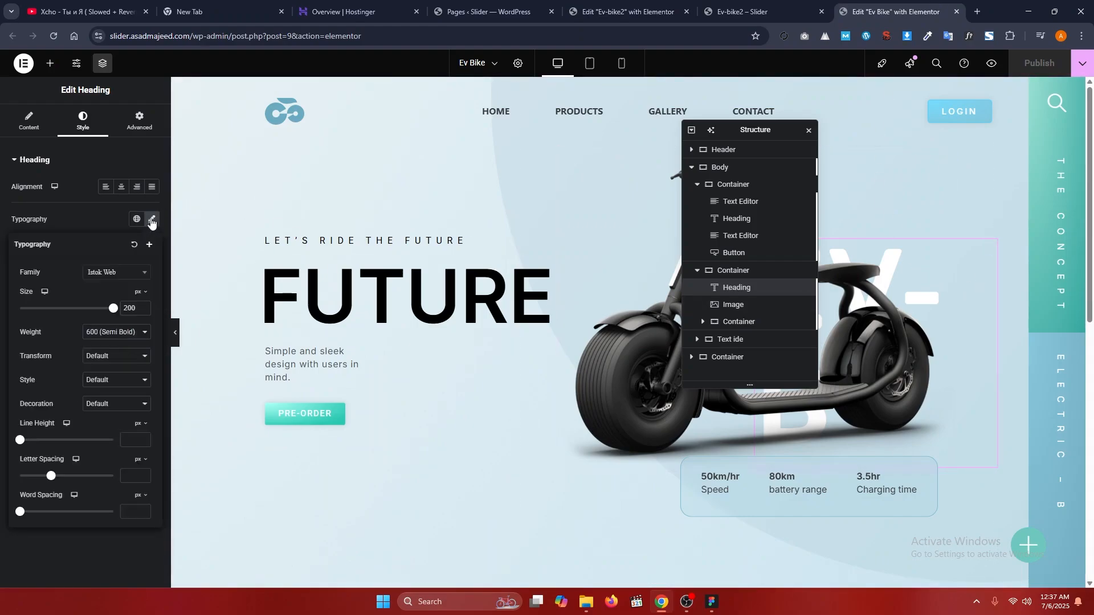
# - Check the EV heading's font family on the Ev Bike reference page and return to the Ev-bike2 editor
pyautogui.doubleClick(110, 273)
pyautogui.click(135, 278)
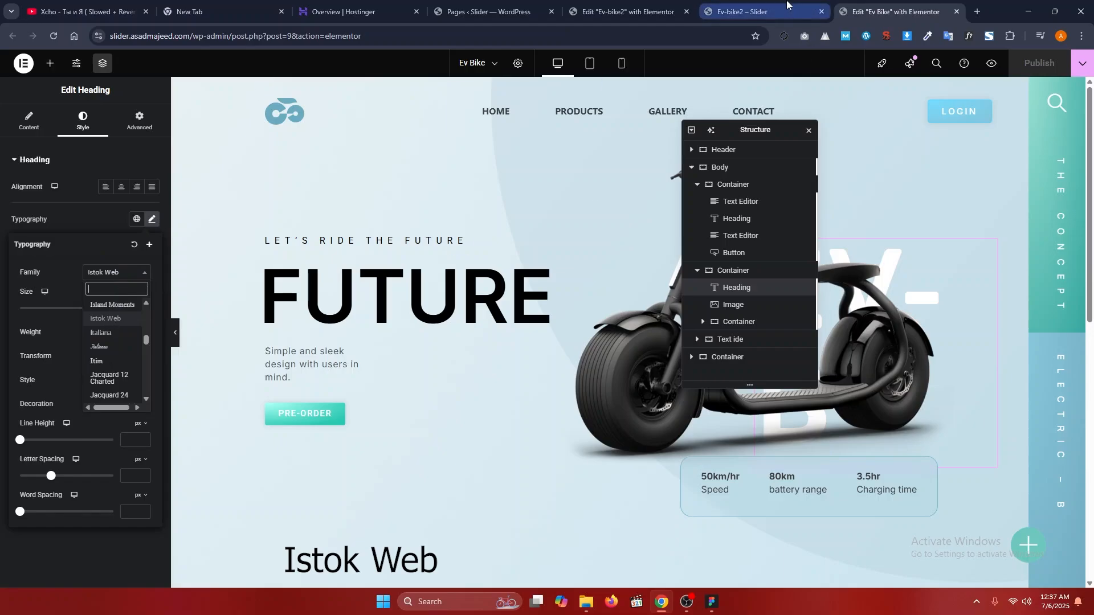
pyautogui.click(763, 11)
pyautogui.click(649, 11)
# - Set the EV-B heading's font family to Istok Web
pyautogui.click(890, 95)
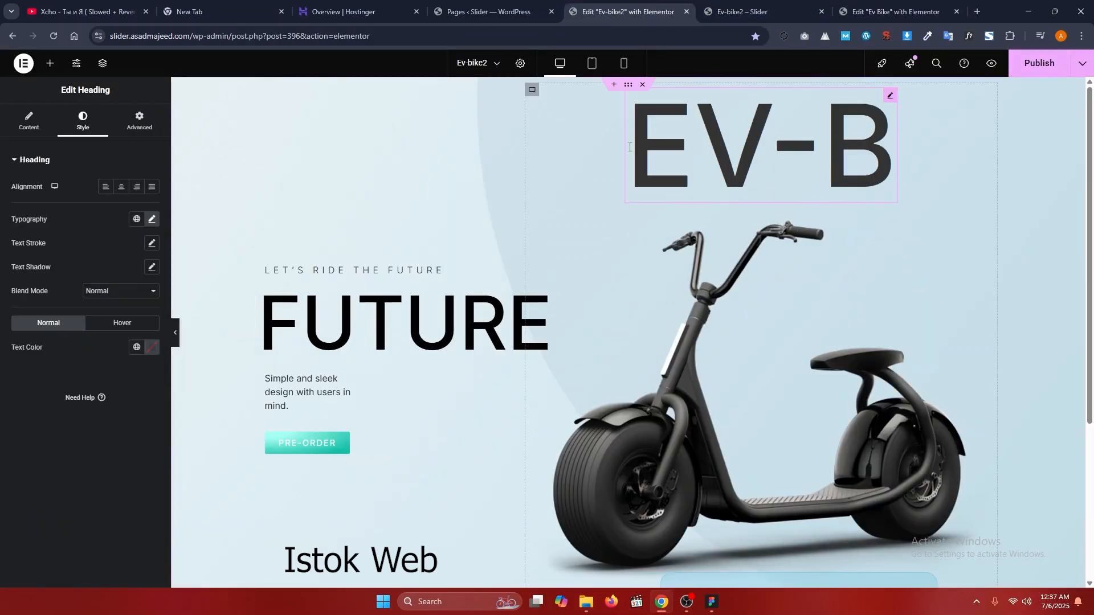
pyautogui.click(152, 218)
pyautogui.click(138, 276)
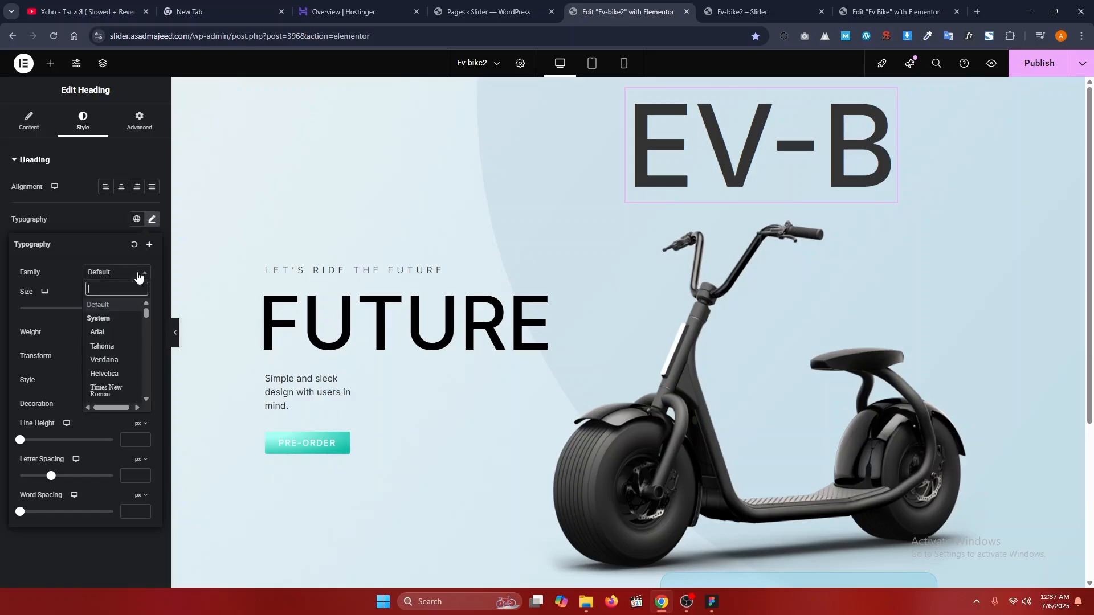
pyautogui.write('isto')
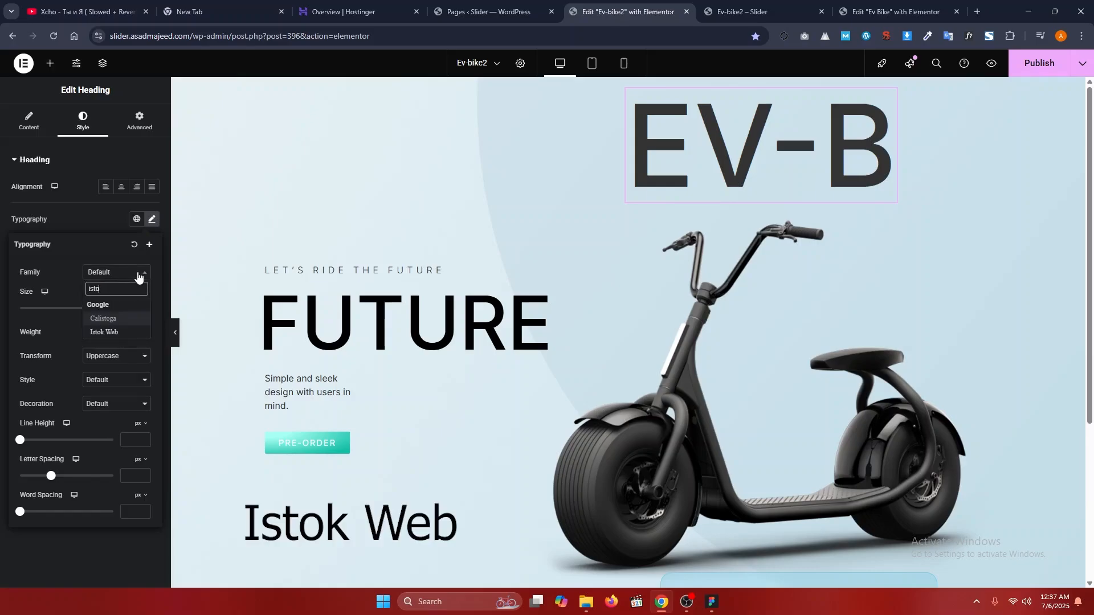
pyautogui.write('k')
pyautogui.click(124, 321)
# - Position the EV-B heading absolutely and move it over the scooter's seat, at offsets of about 312 px horizontal and 223 px vertical
pyautogui.click(884, 97)
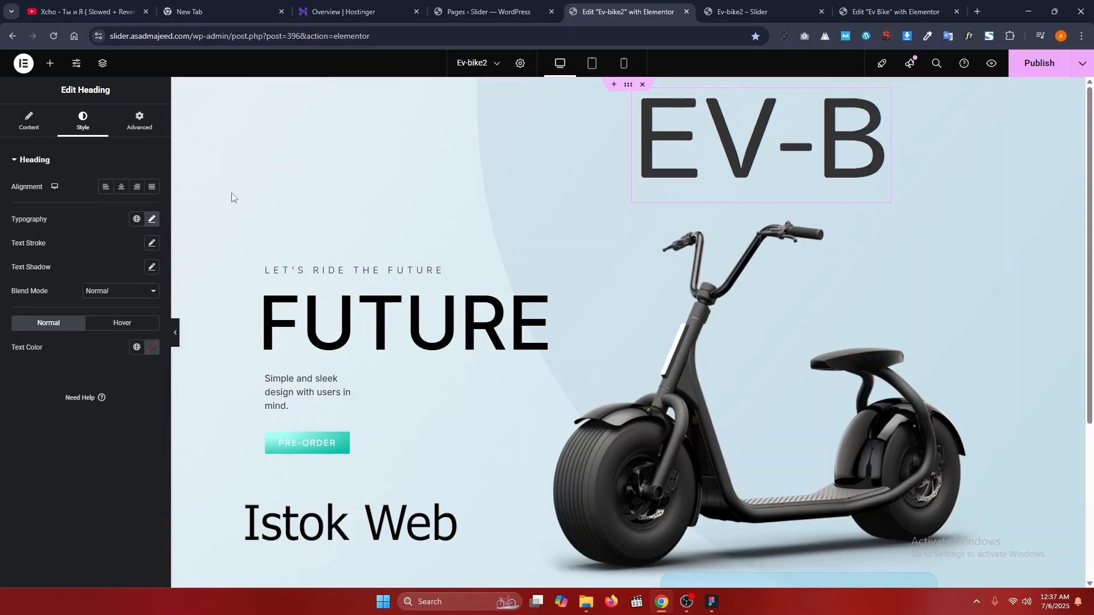
pyautogui.click(140, 120)
pyautogui.scroll(-5, 73, 269)
pyautogui.scroll(5, 73, 269)
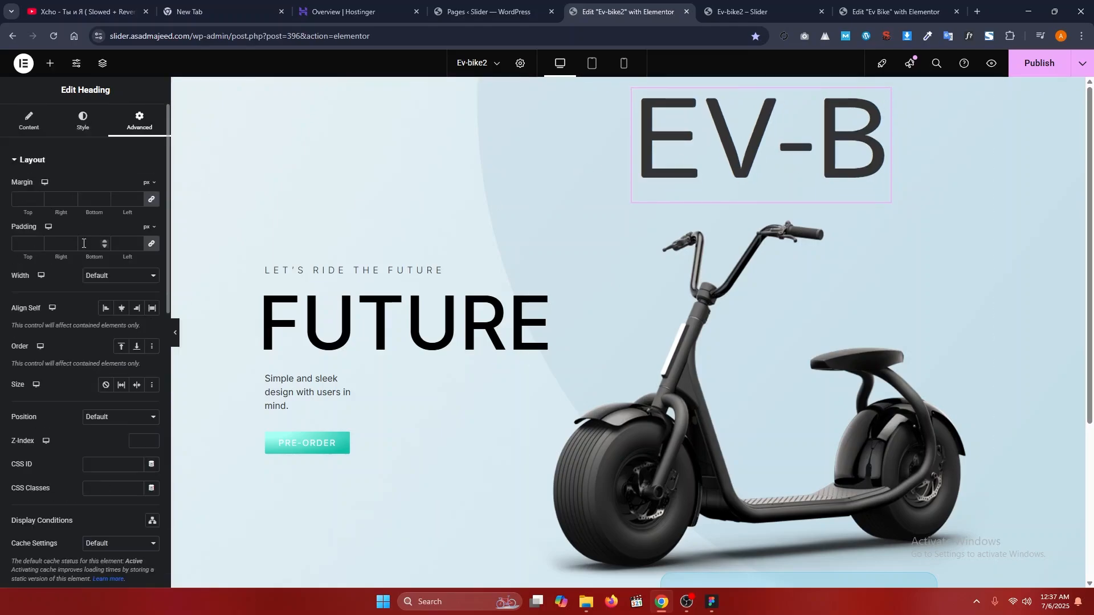
pyautogui.scroll(-5, 64, 320)
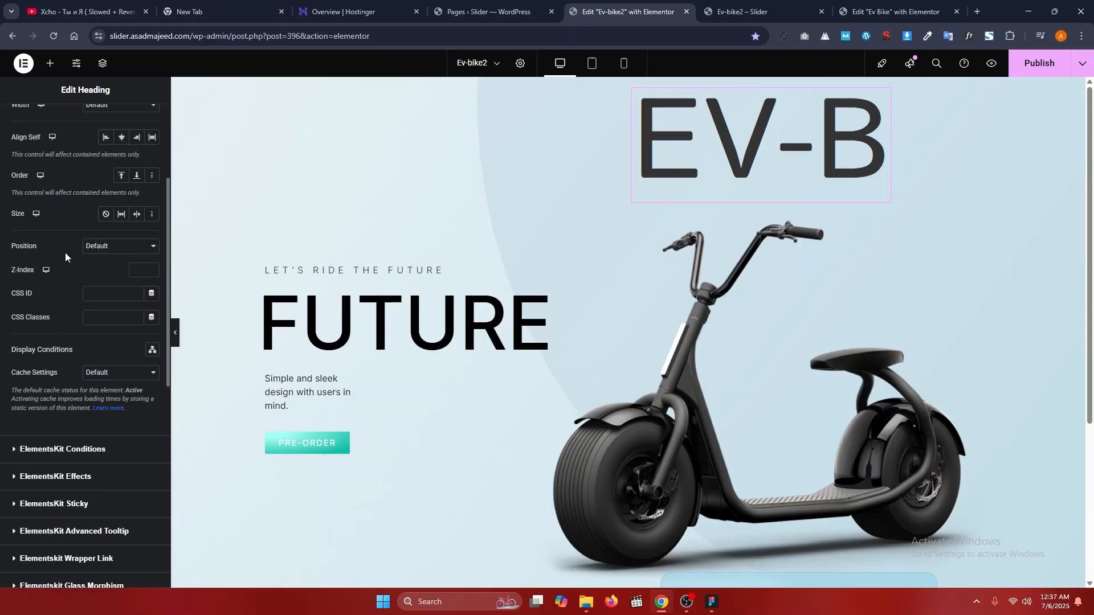
pyautogui.click(116, 246)
pyautogui.click(102, 270)
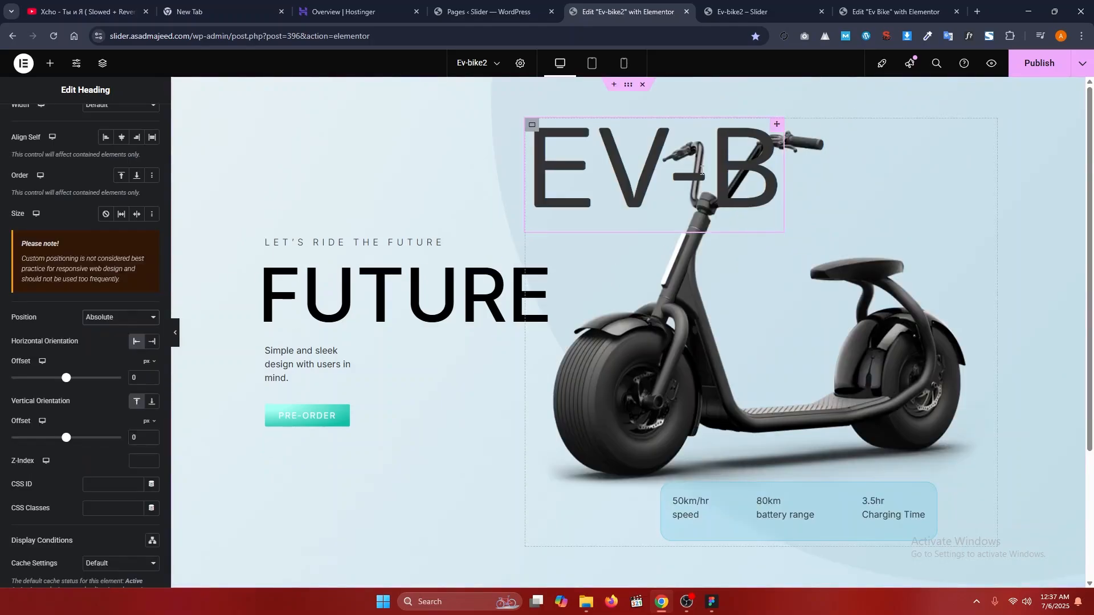
pyautogui.moveTo(748, 164); pyautogui.dragTo(925, 292)
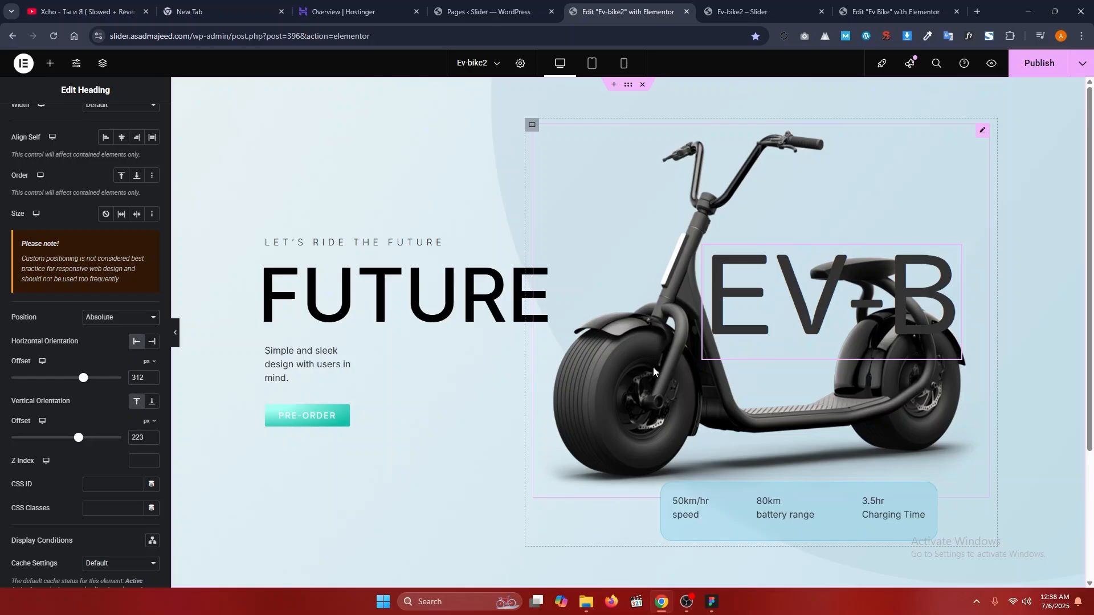
# - Set the scooter image's Z-Index to 2 so it sits in front of the EV-B heading
pyautogui.click(647, 346)
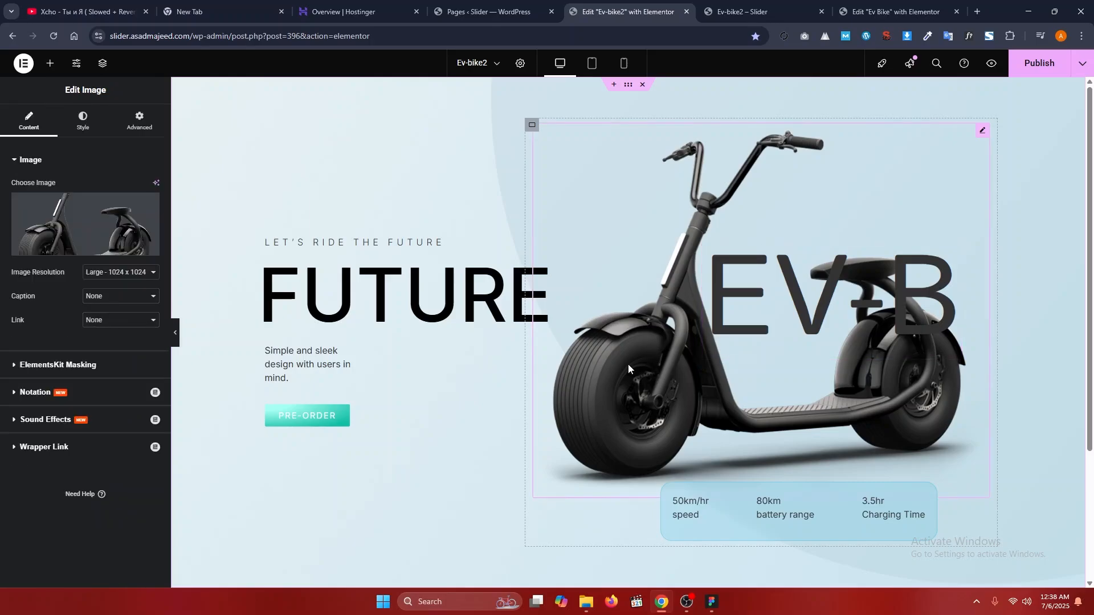
pyautogui.click(139, 121)
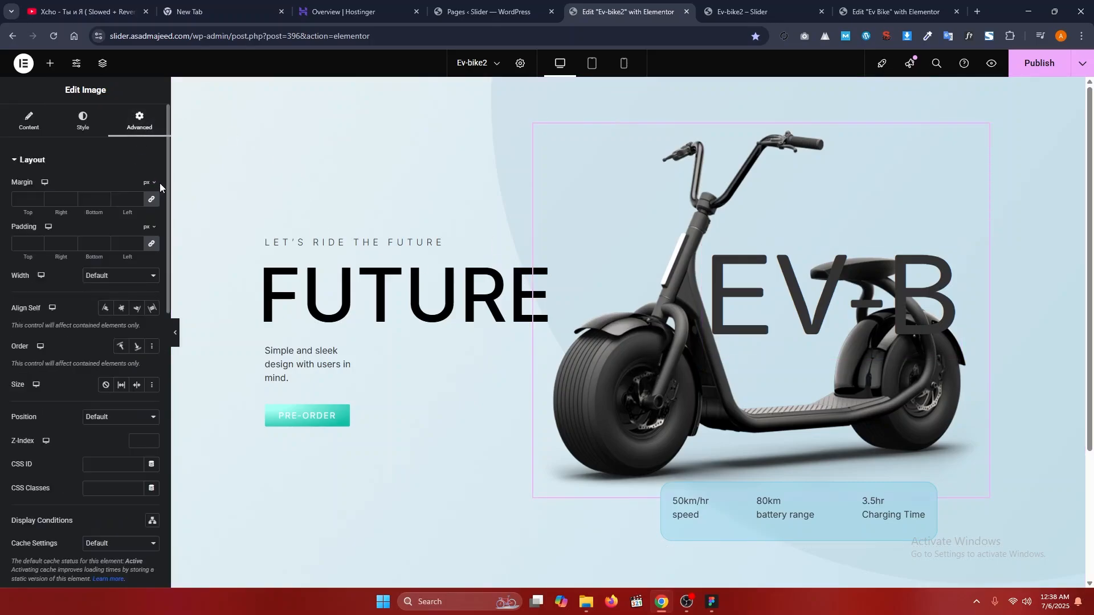
pyautogui.scroll(-2, 122, 354)
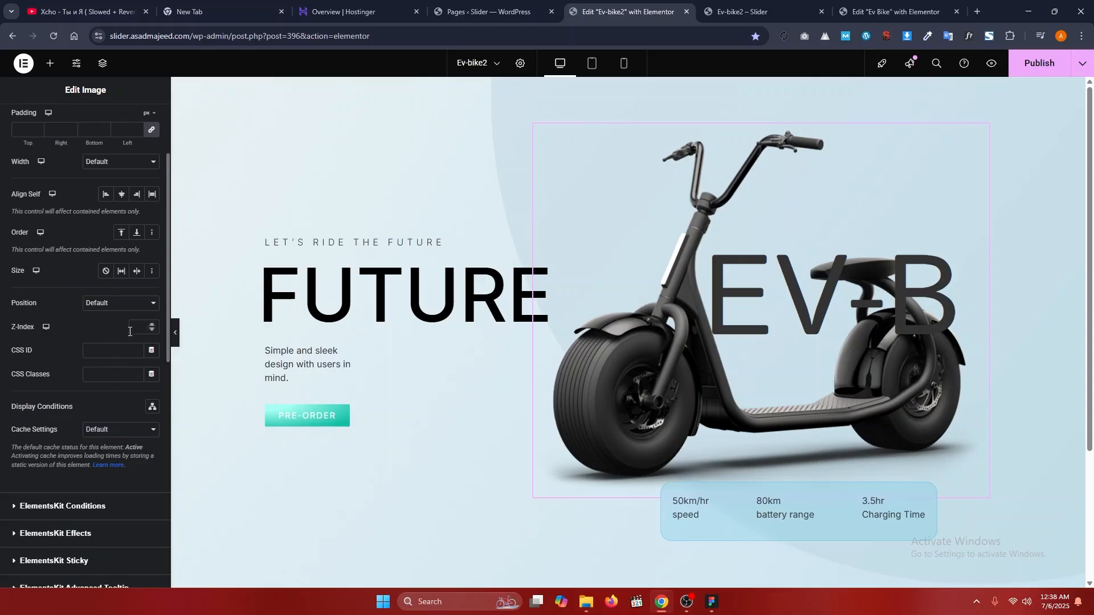
pyautogui.click(131, 330)
pyautogui.write('2')
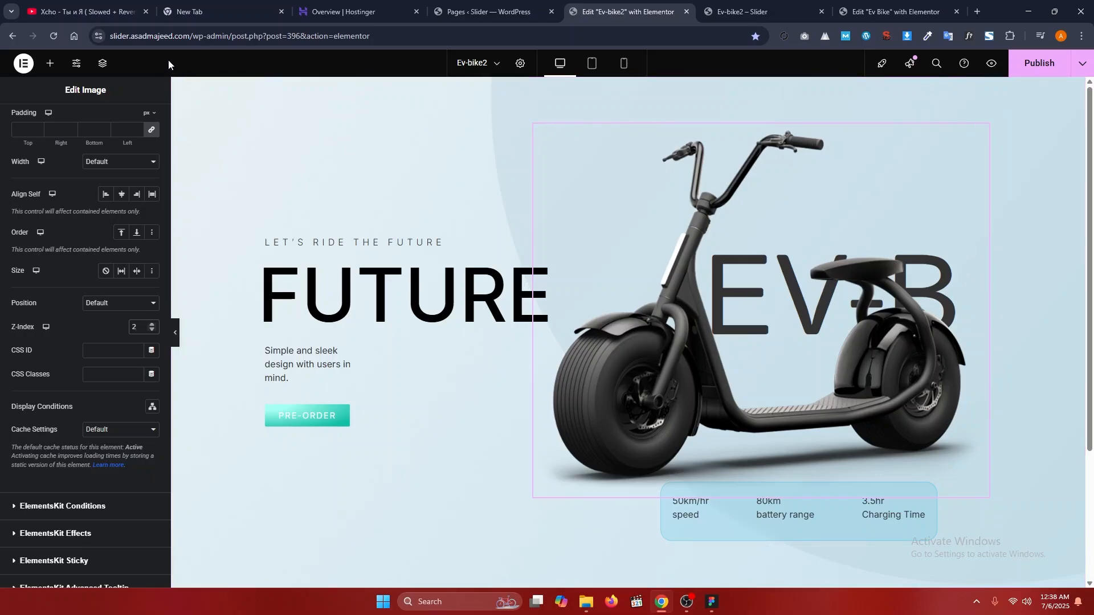
# - Select the EV-B heading in the page structure and set its text color to white, #FFFFFF
pyautogui.click(103, 63)
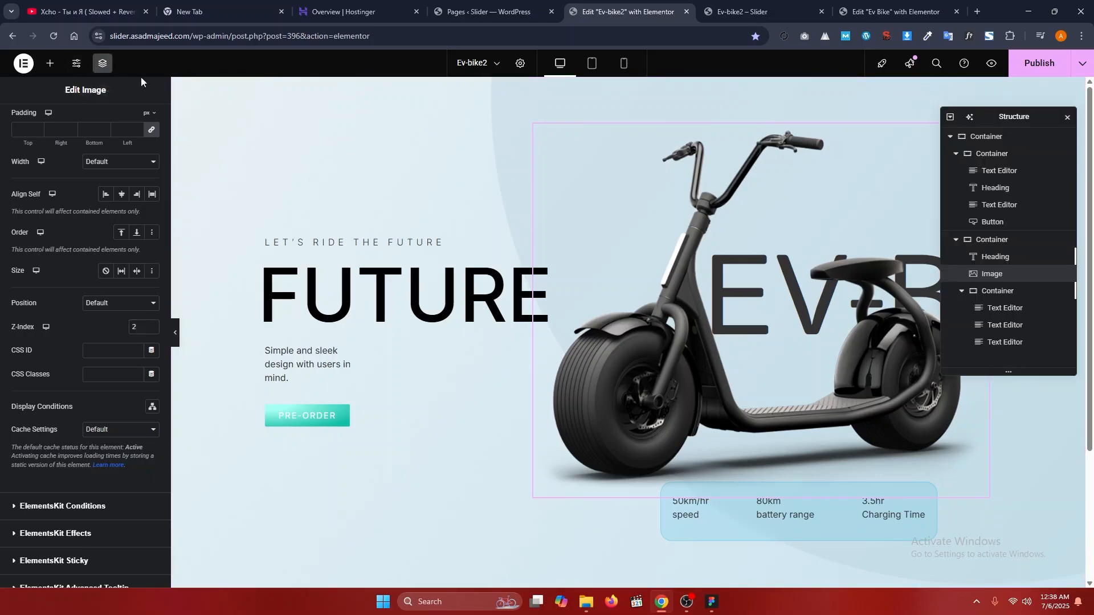
pyautogui.click(1006, 258)
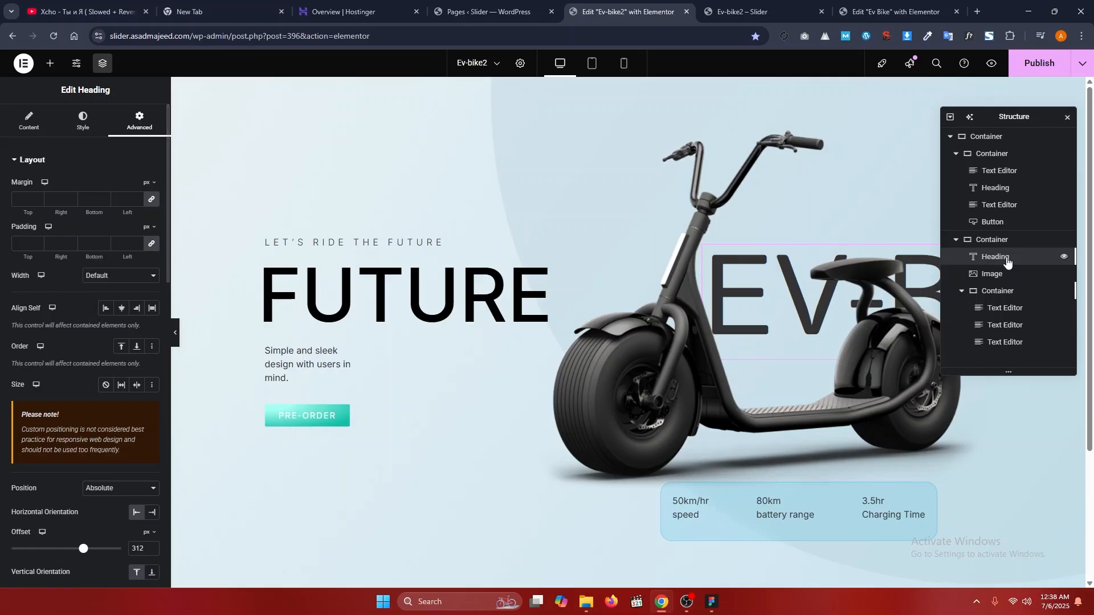
pyautogui.moveTo(1017, 116); pyautogui.dragTo(514, 117)
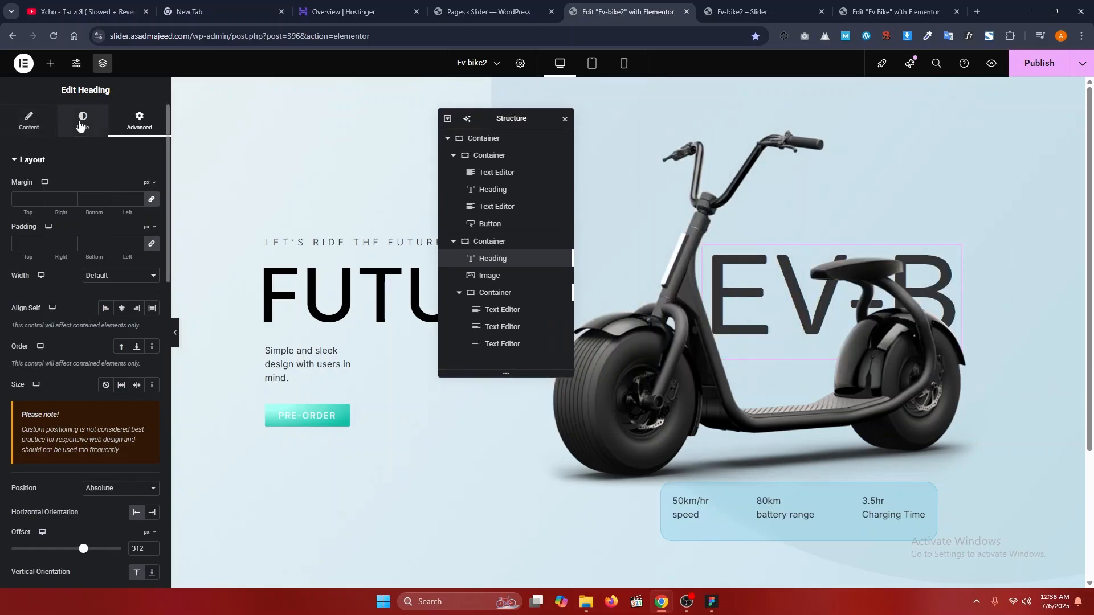
pyautogui.click(80, 122)
pyautogui.click(152, 221)
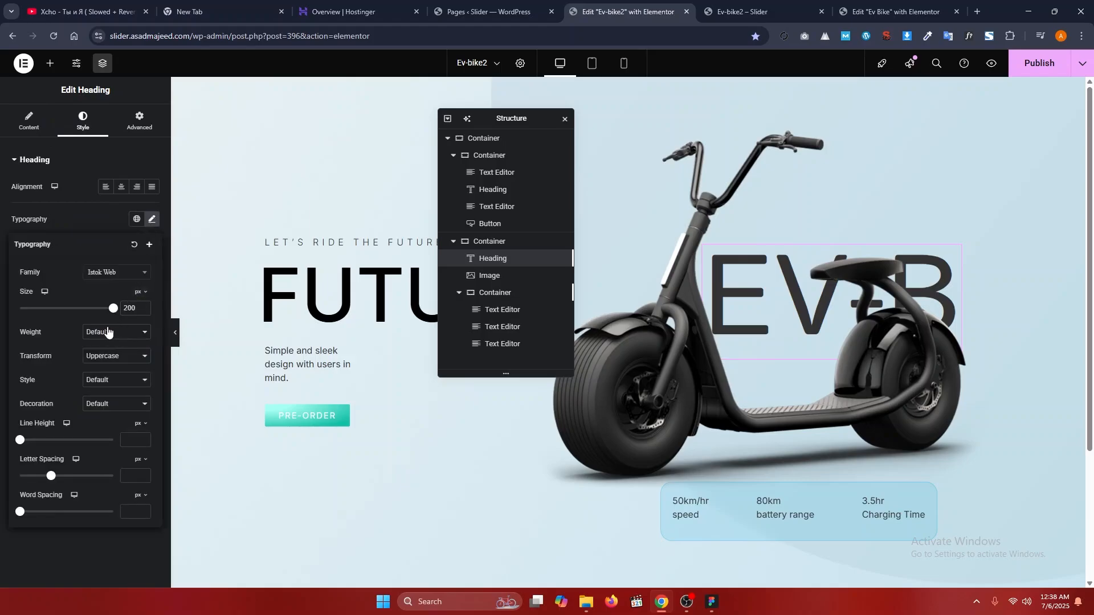
pyautogui.click(121, 220)
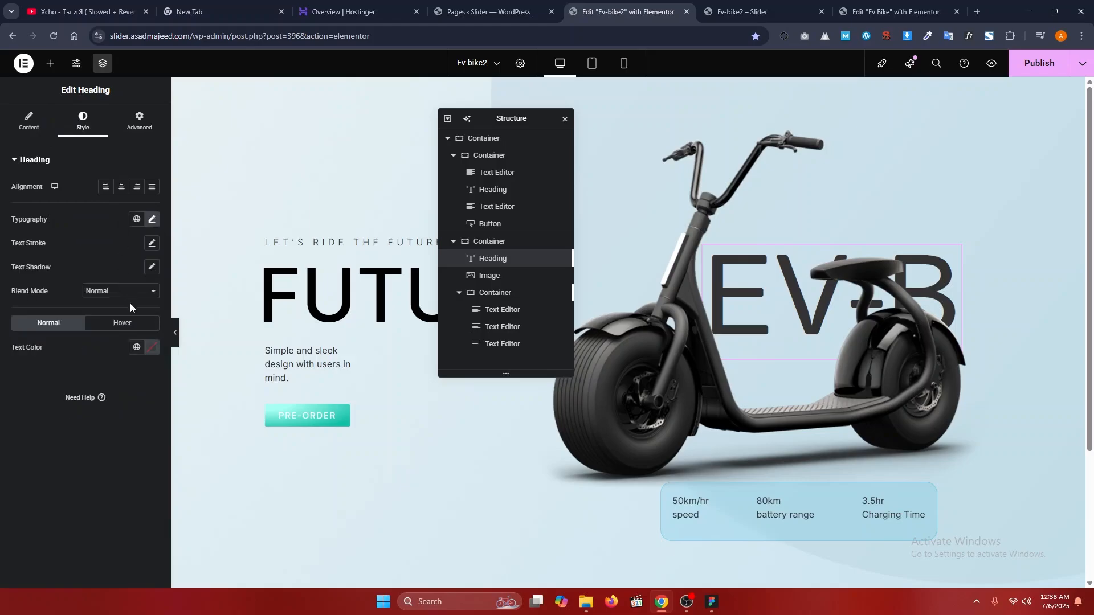
pyautogui.click(151, 347)
pyautogui.write('#FFFFFF')
pyautogui.click(42, 367)
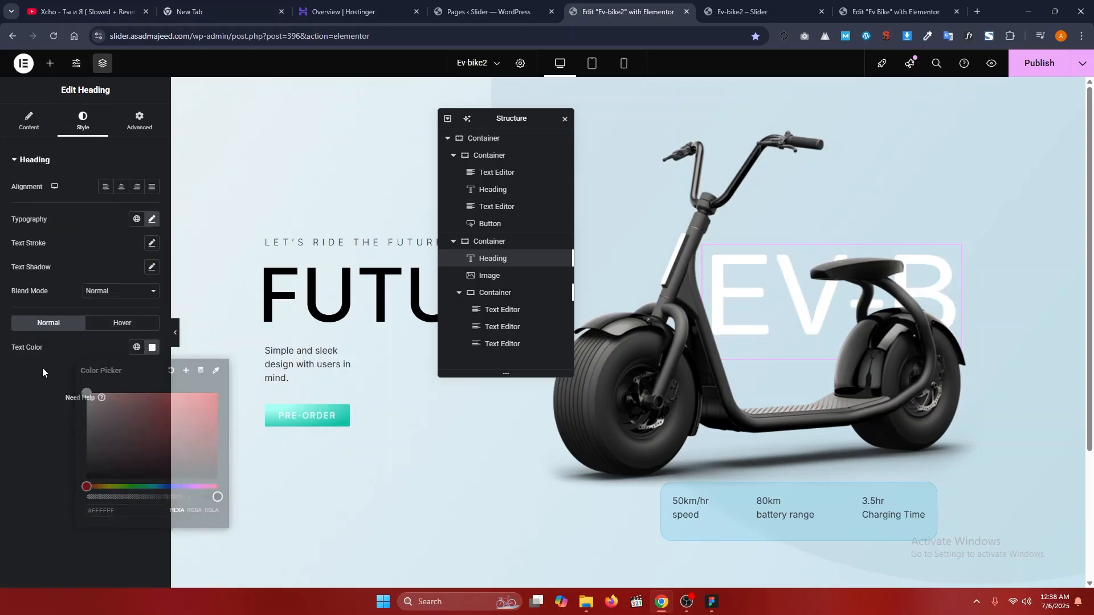
# - Preview the Ev-bike2 page at full width and compare its EV-B heading with the Ev Bike reference page
pyautogui.click(177, 334)
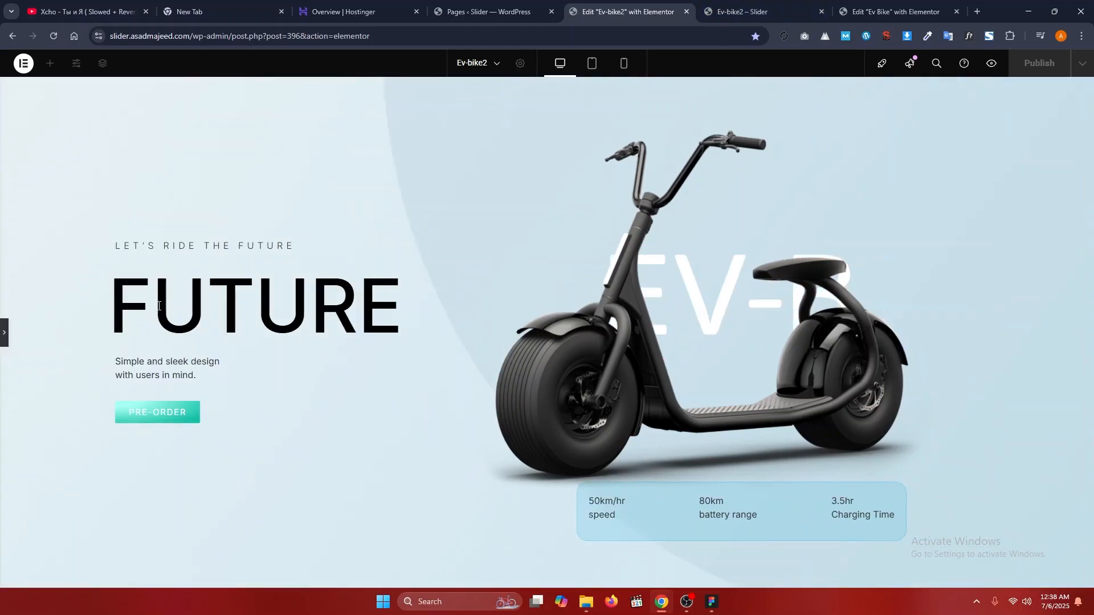
pyautogui.click(7, 340)
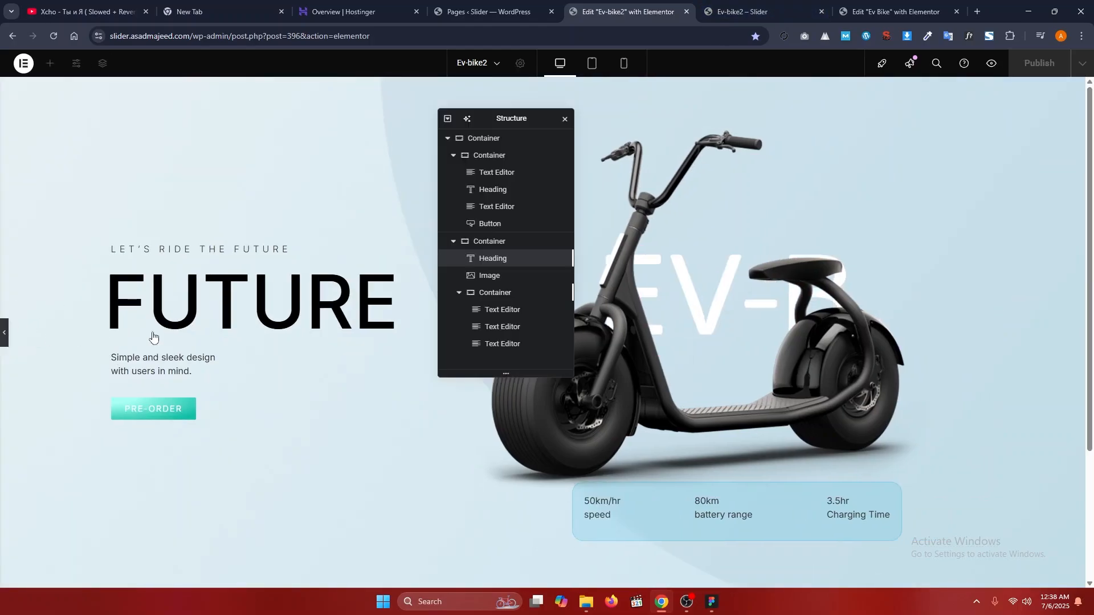
pyautogui.click(887, 7)
pyautogui.click(809, 130)
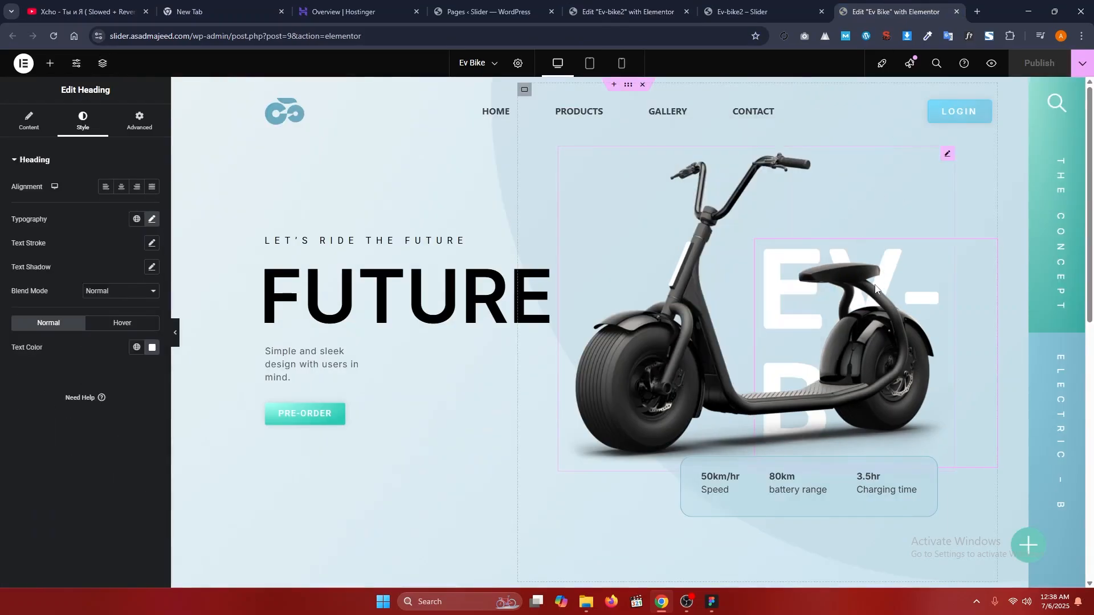
pyautogui.click(711, 603)
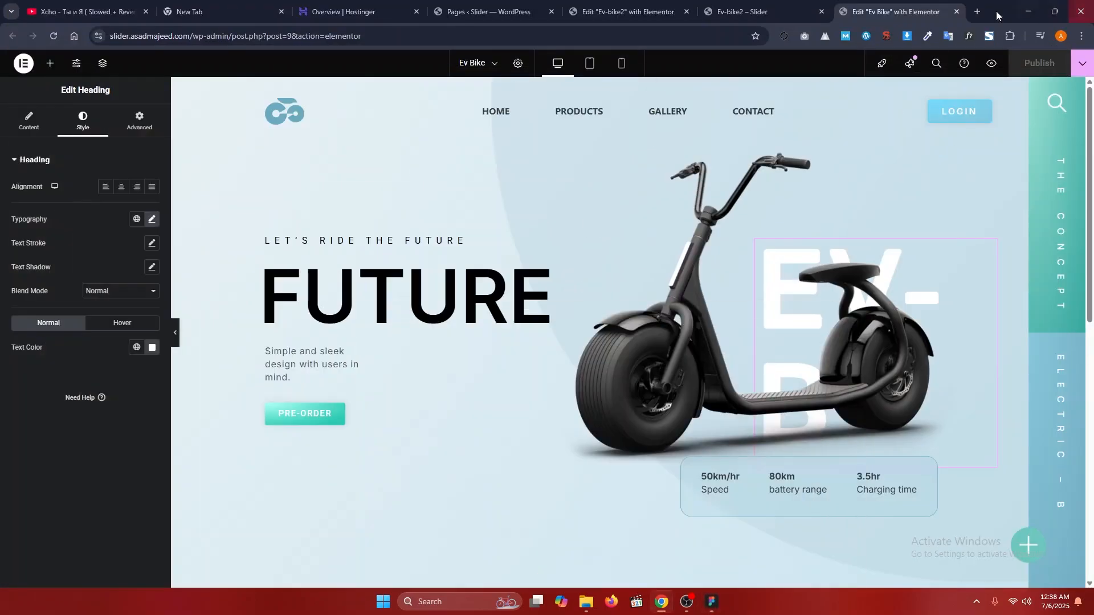
pyautogui.click(655, 7)
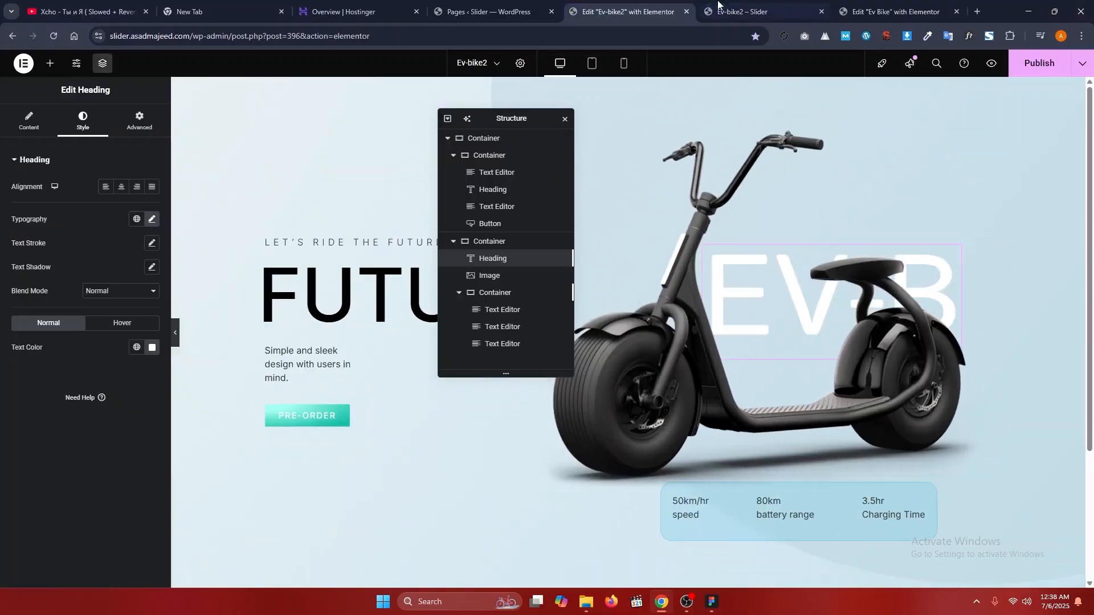
pyautogui.click(757, 3)
pyautogui.click(667, 4)
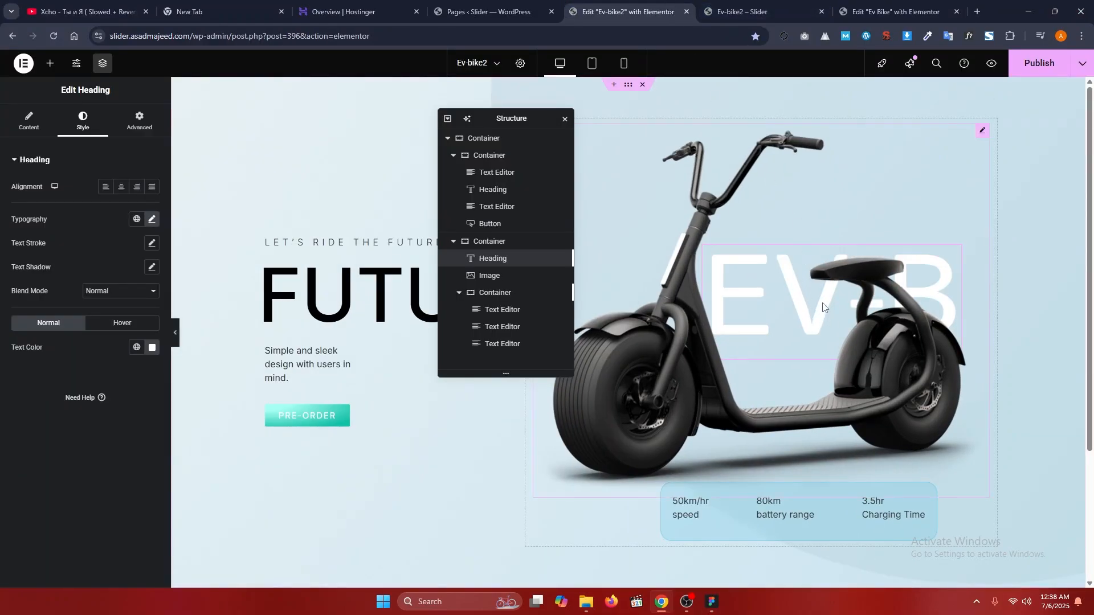
# - Adjust the EV-B heading's position behind the scooter to a vertical offset of 233 px, and preview the page at full width
pyautogui.moveTo(825, 311)
pyautogui.mouseDown()
pyautogui.moveTo(824, 292)
pyautogui.moveTo(818, 310)
pyautogui.mouseUp()
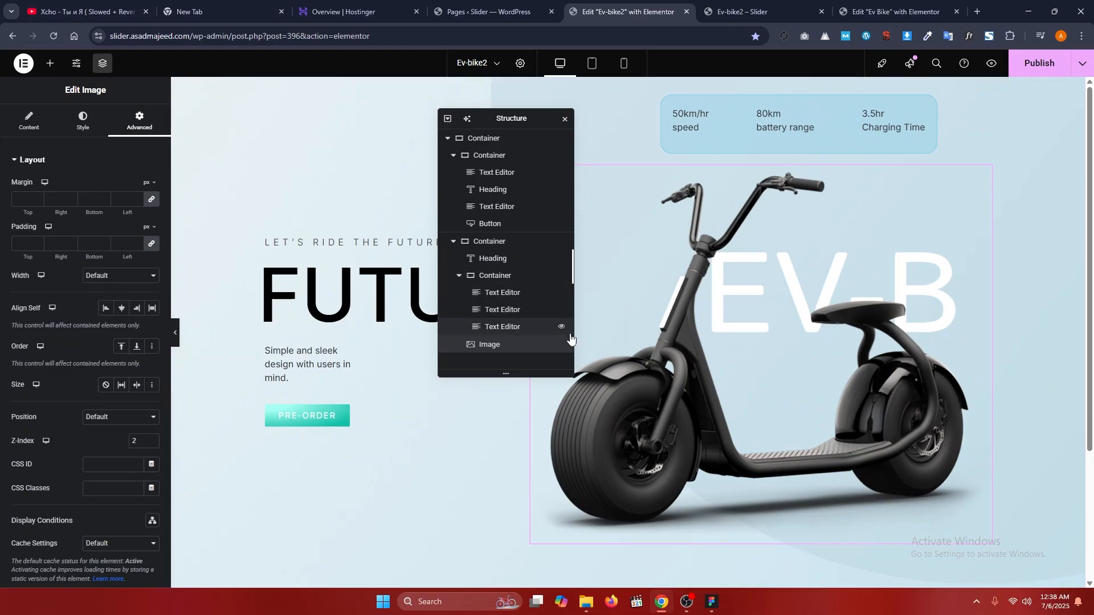
pyautogui.hotkey('ctrl', 'z')
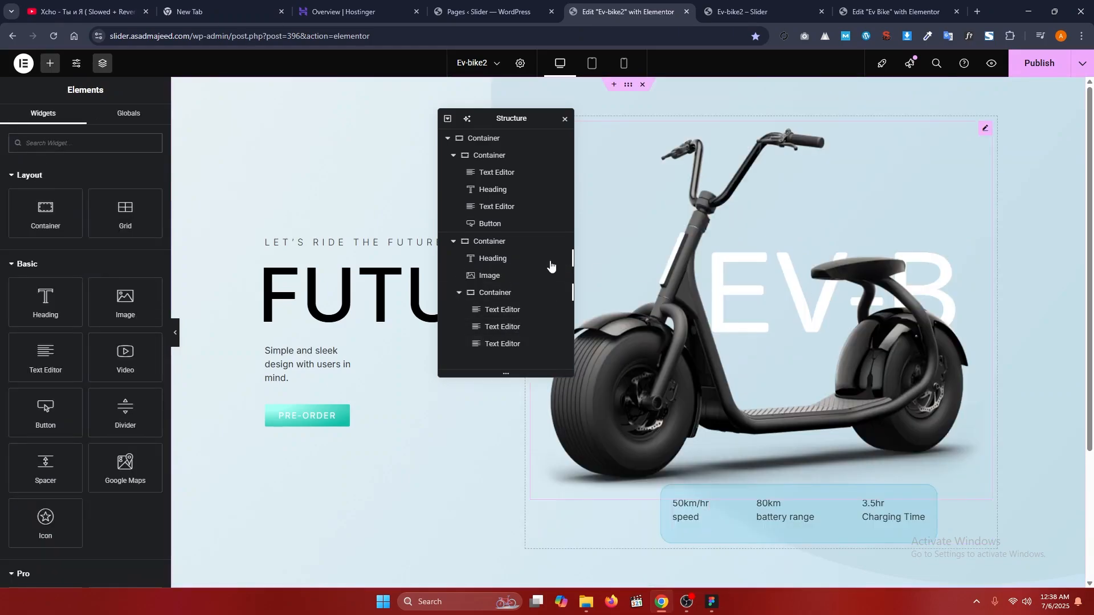
pyautogui.click(505, 264)
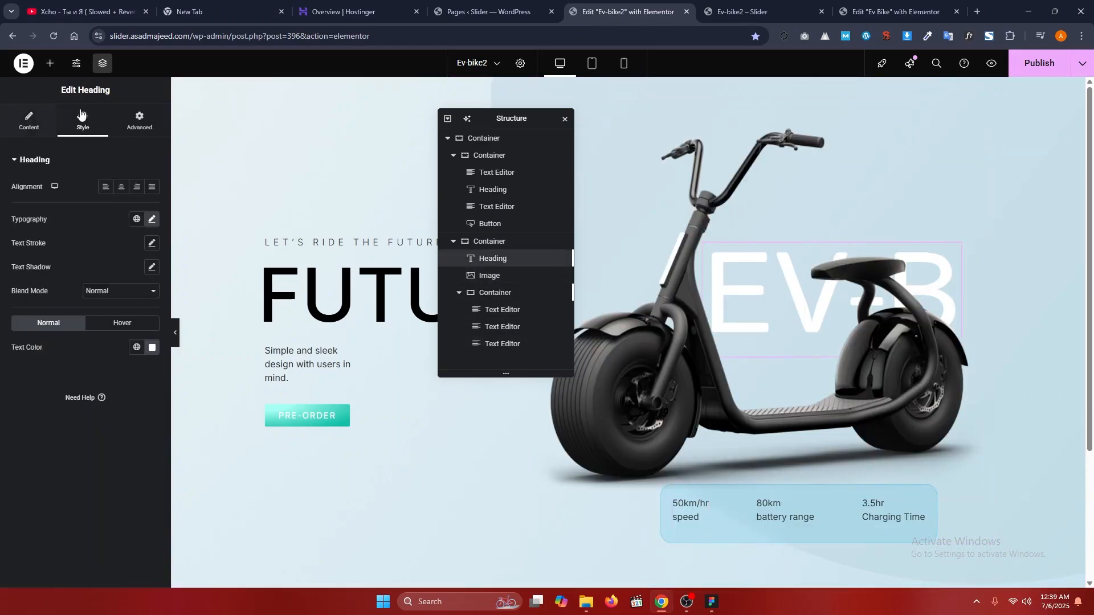
pyautogui.click(139, 120)
pyautogui.scroll(-4, 88, 389)
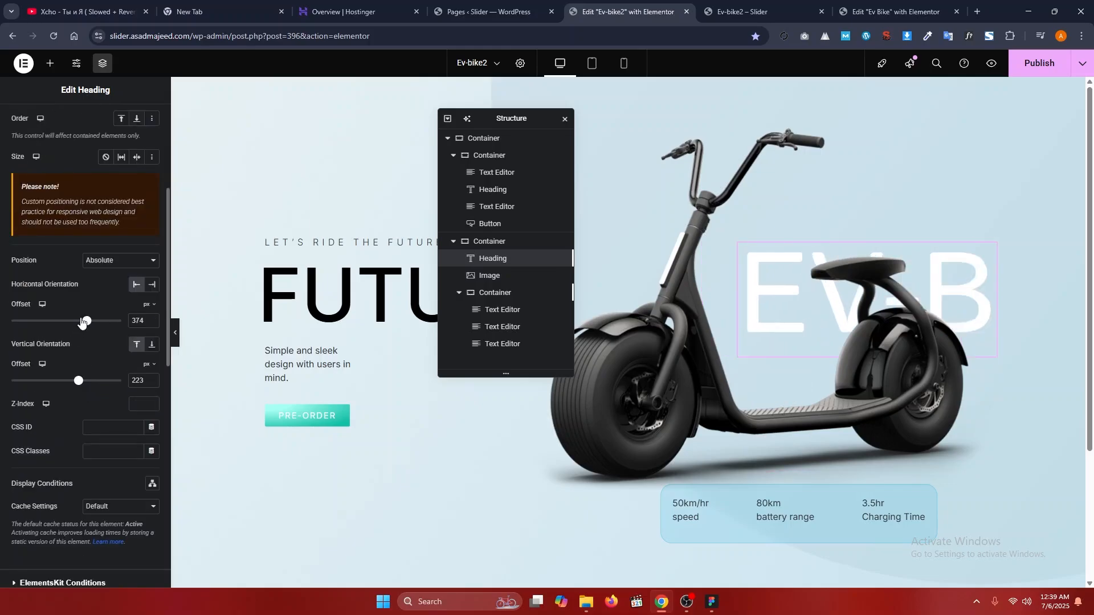
pyautogui.moveTo(79, 384); pyautogui.dragTo(78, 384)
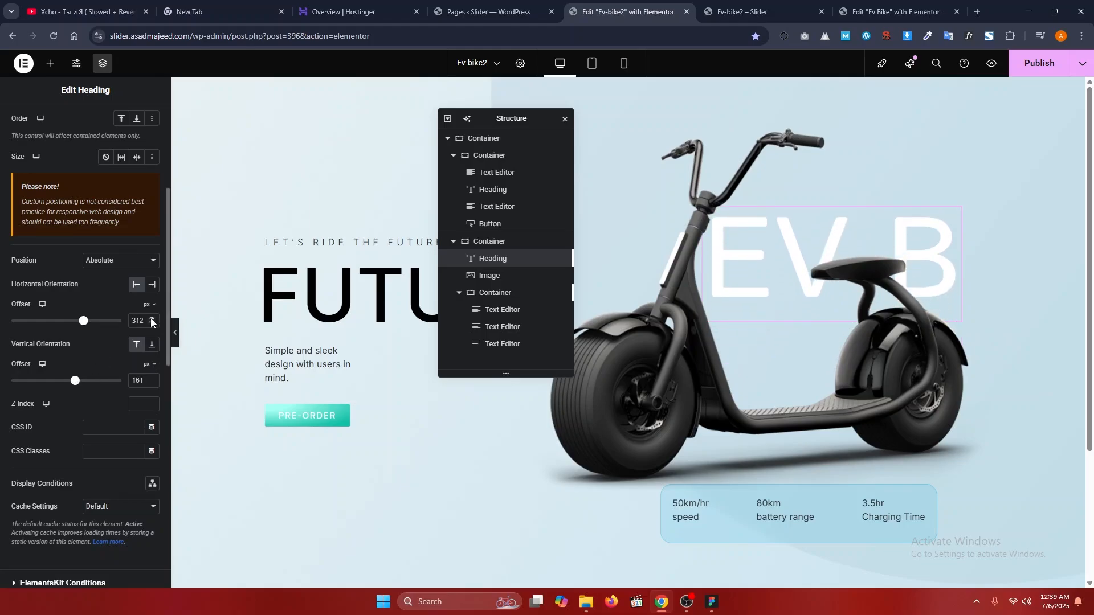
pyautogui.scroll(5, 70, 302)
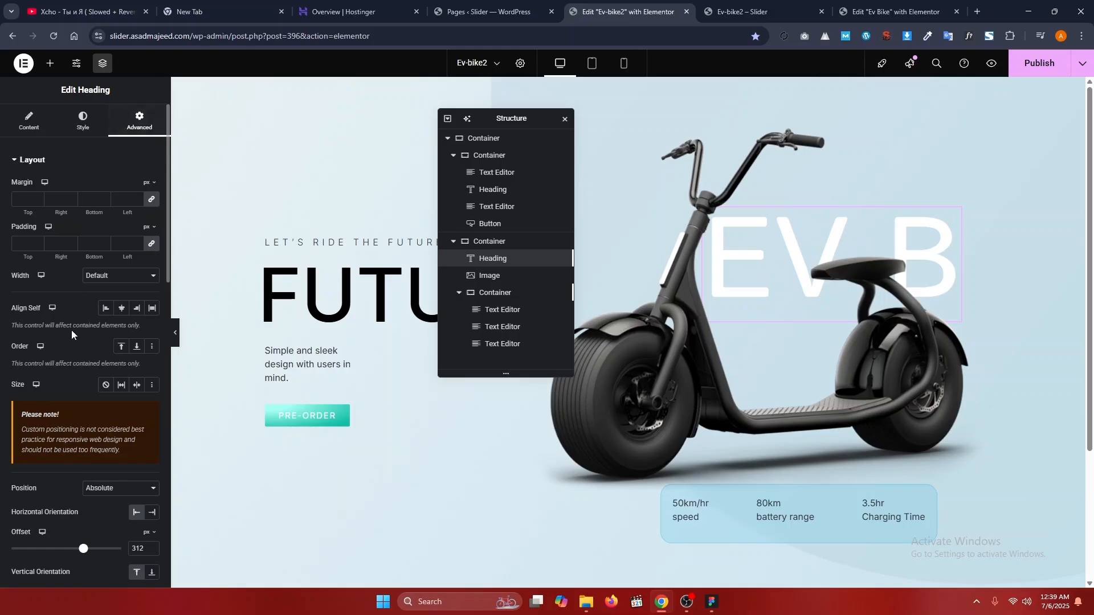
pyautogui.scroll(-5, 80, 330)
pyautogui.click(175, 333)
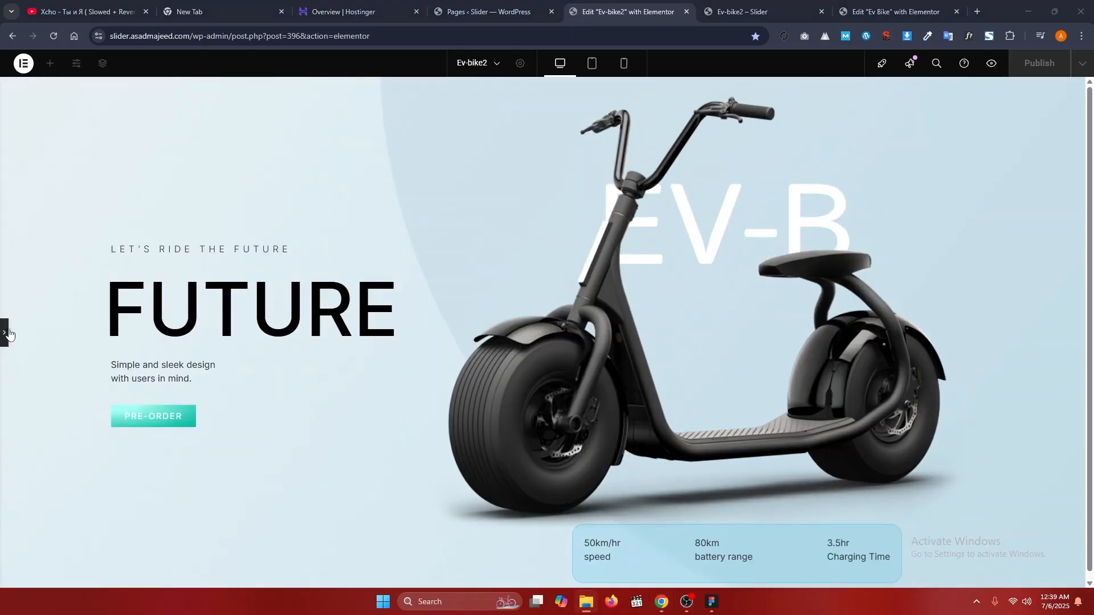
pyautogui.click(6, 334)
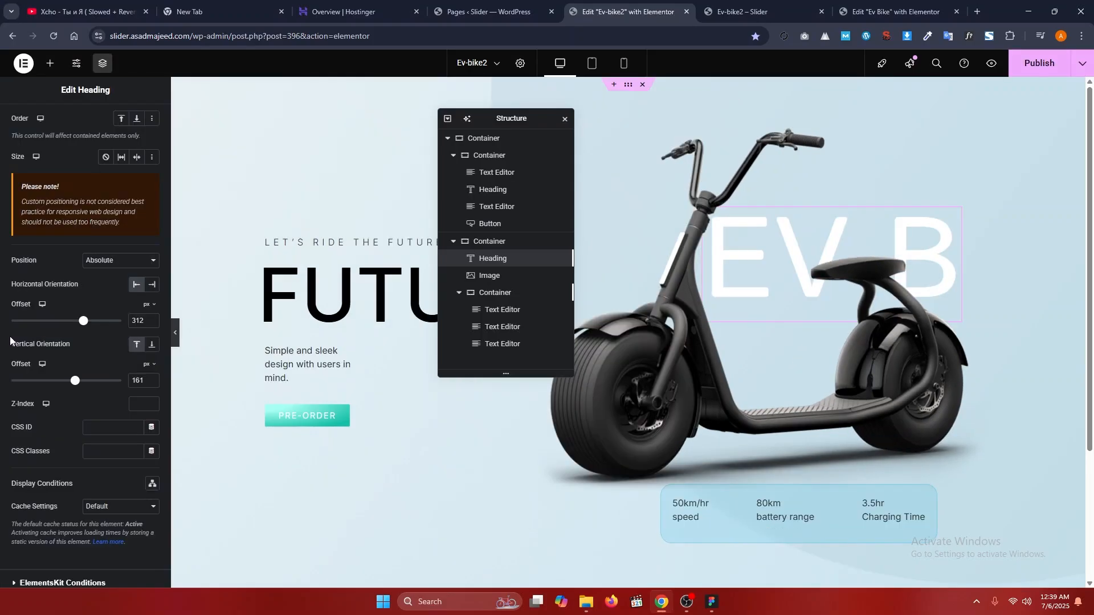
pyautogui.moveTo(75, 381); pyautogui.dragTo(79, 383)
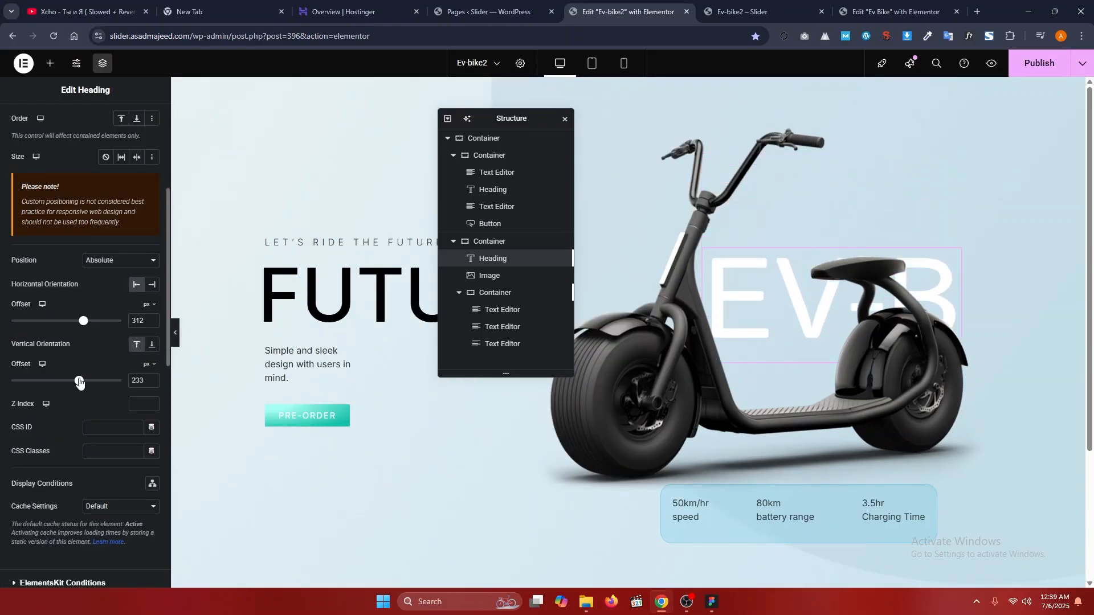
pyautogui.click(176, 333)
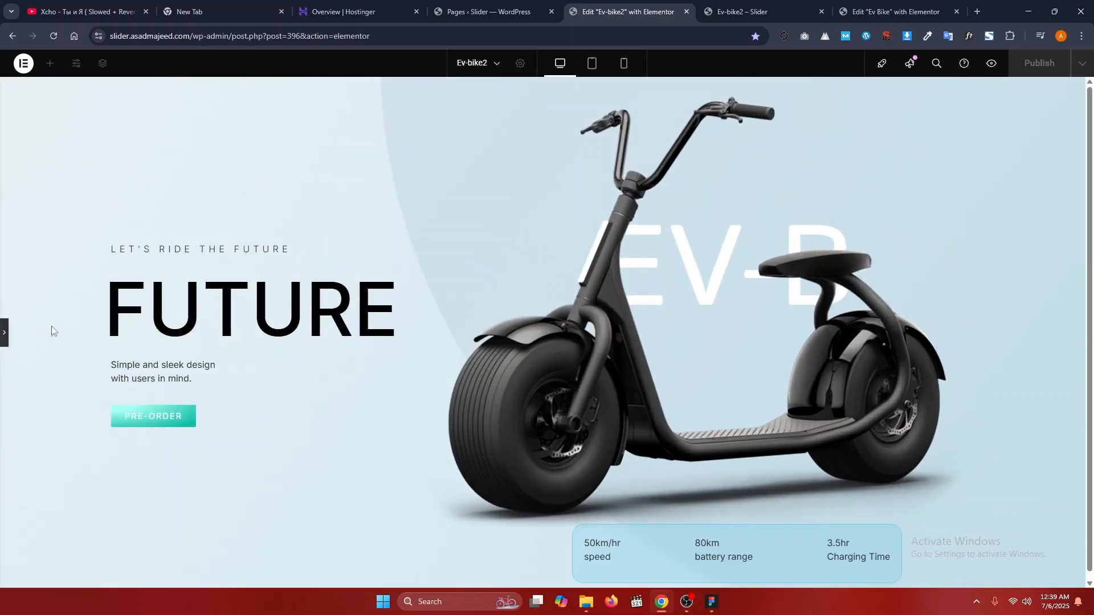
# - Reposition the EV-B heading behind the scooter to a 405 px horizontal and 244 px vertical offset, checking it at full width
pyautogui.click(3, 335)
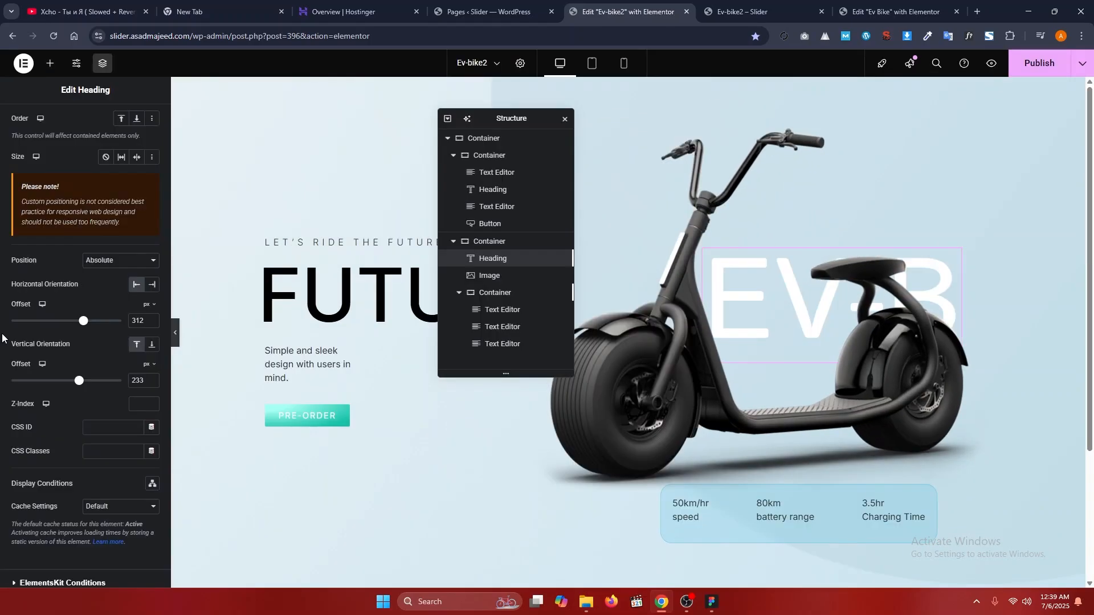
pyautogui.moveTo(79, 386); pyautogui.dragTo(83, 387)
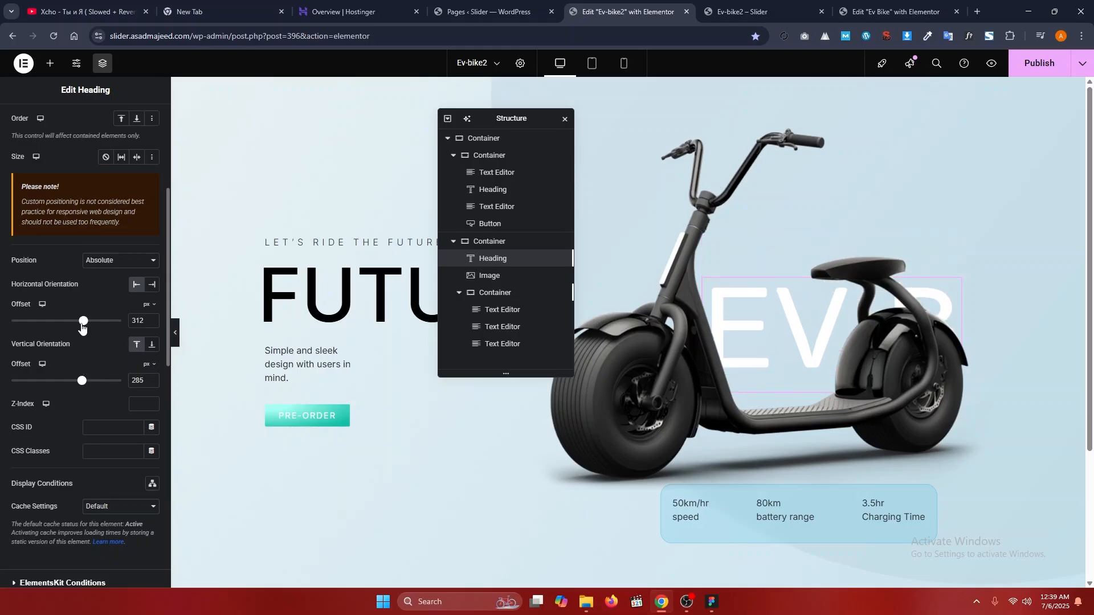
pyautogui.moveTo(81, 324); pyautogui.dragTo(87, 324)
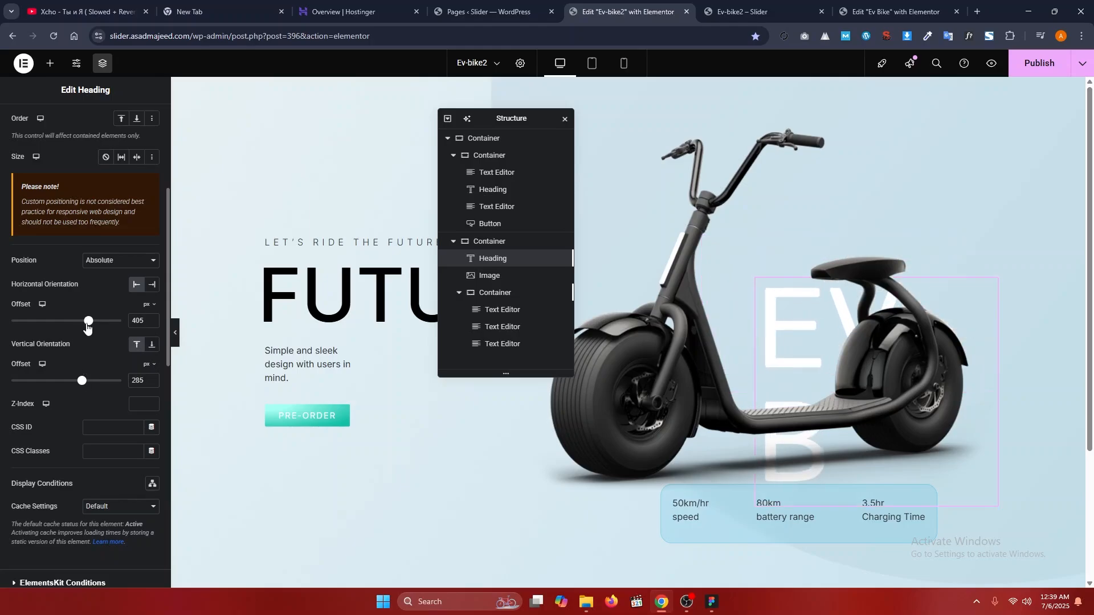
pyautogui.click(175, 333)
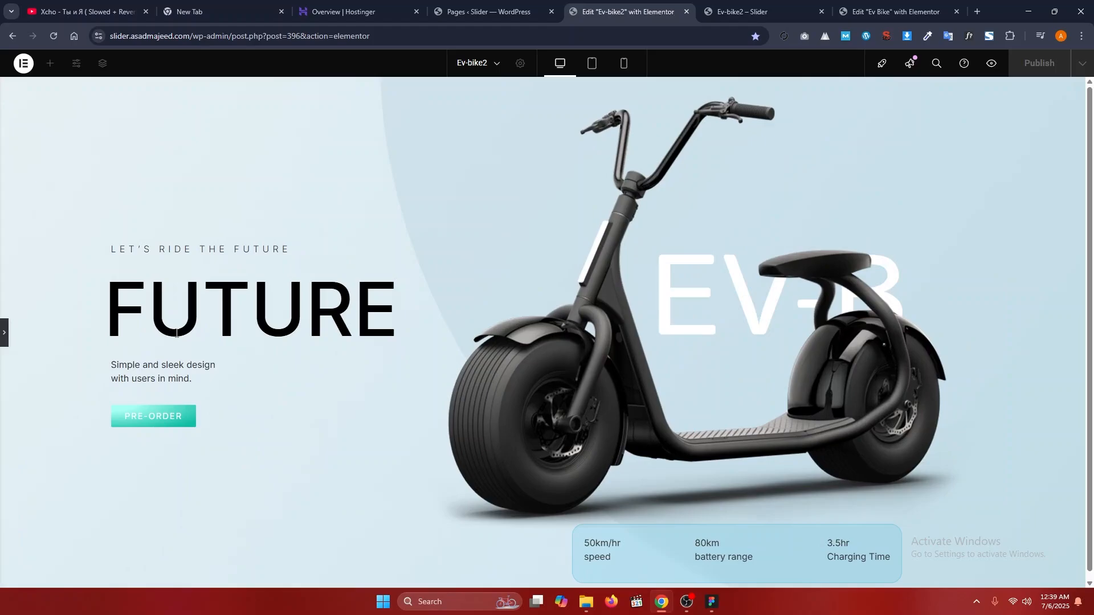
pyautogui.click(2, 334)
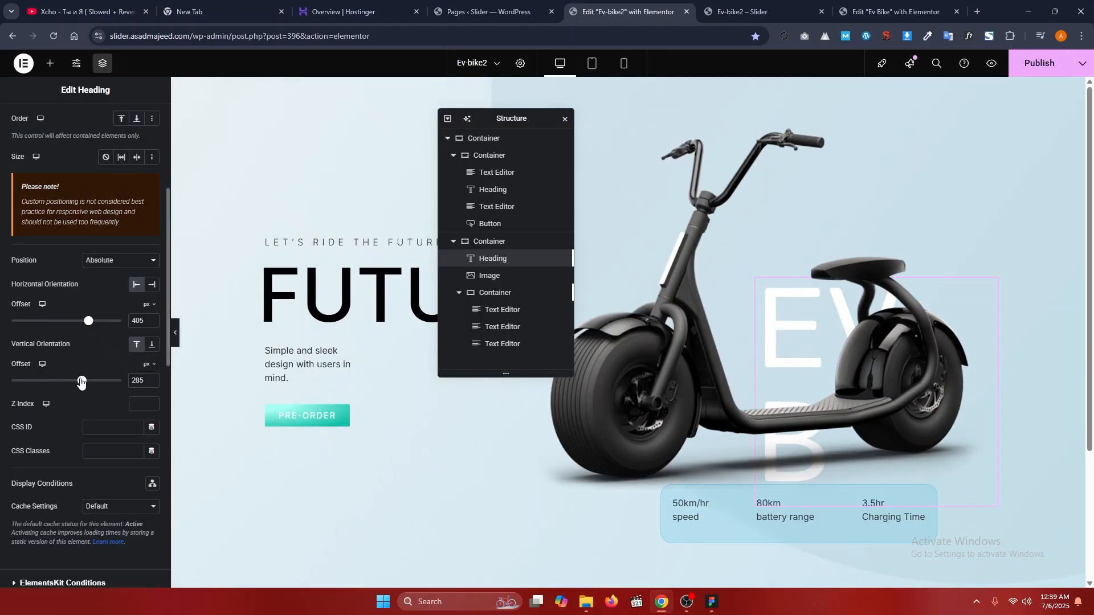
pyautogui.moveTo(81, 382); pyautogui.dragTo(79, 381)
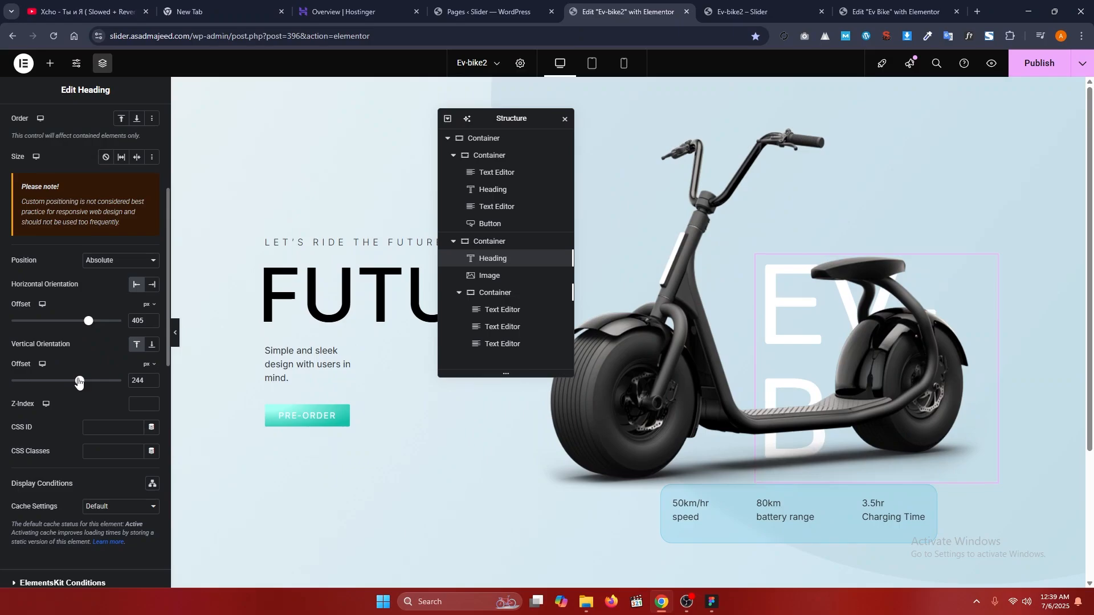
pyautogui.click(176, 335)
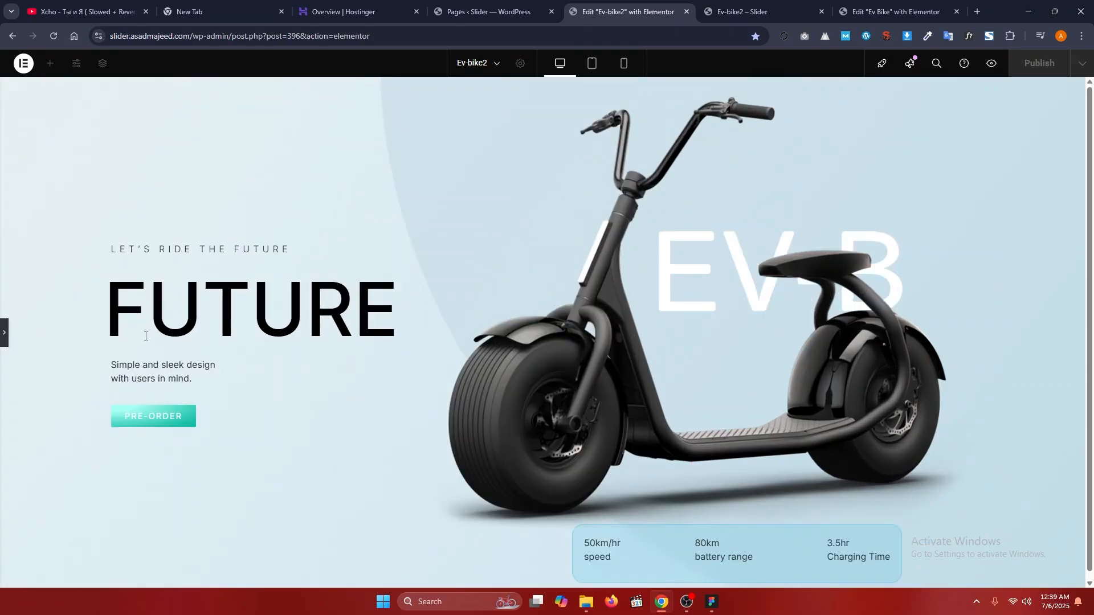
pyautogui.click(7, 330)
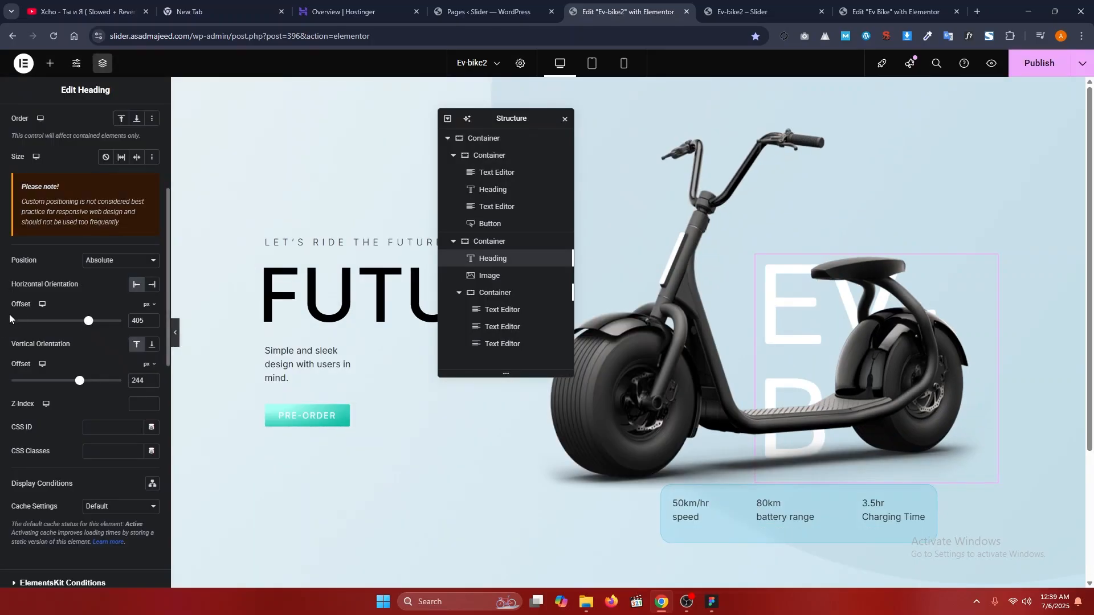
pyautogui.click(565, 119)
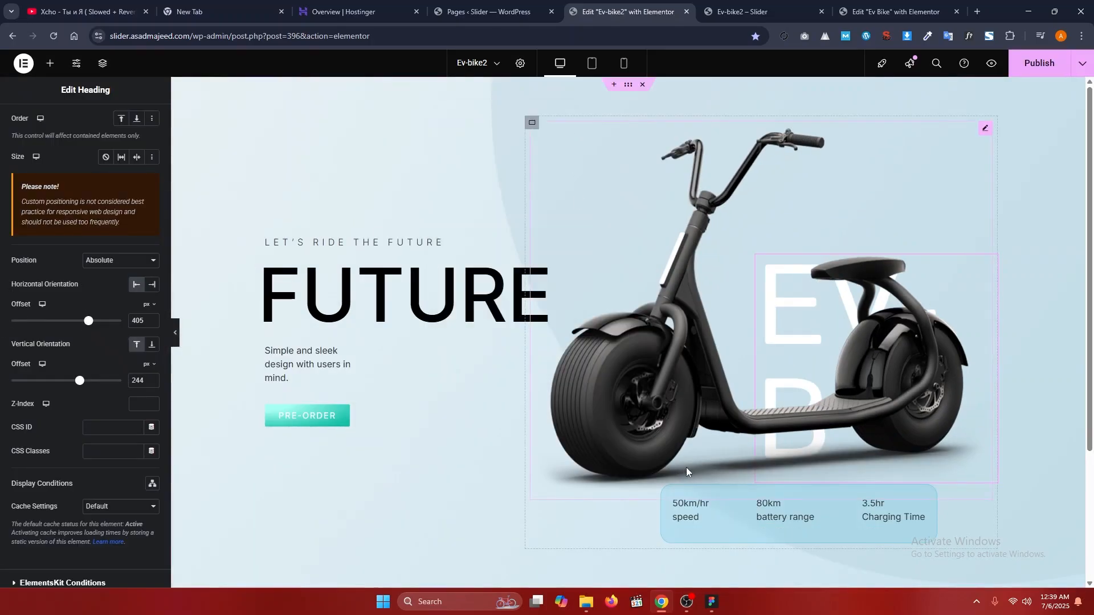
# - Switch to the Figma Hero Sections design and examine the Ev Bike frame's vertical side strip with The Concept and Electric-B
pyautogui.click(711, 604)
pyautogui.scroll(-3, 860, 333)
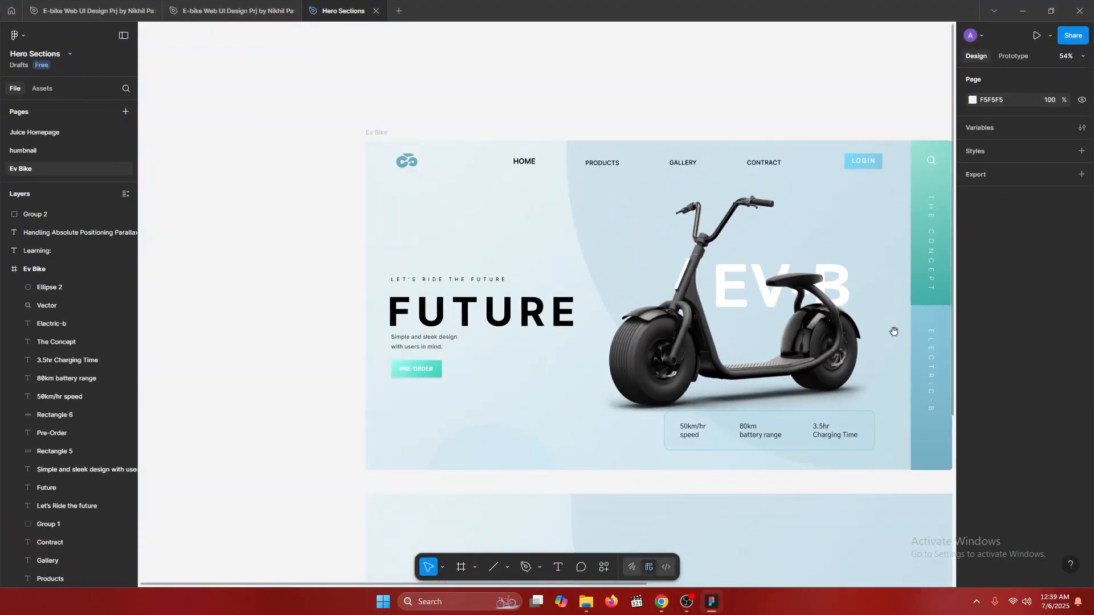
pyautogui.moveTo(894, 332); pyautogui.dragTo(759, 328)
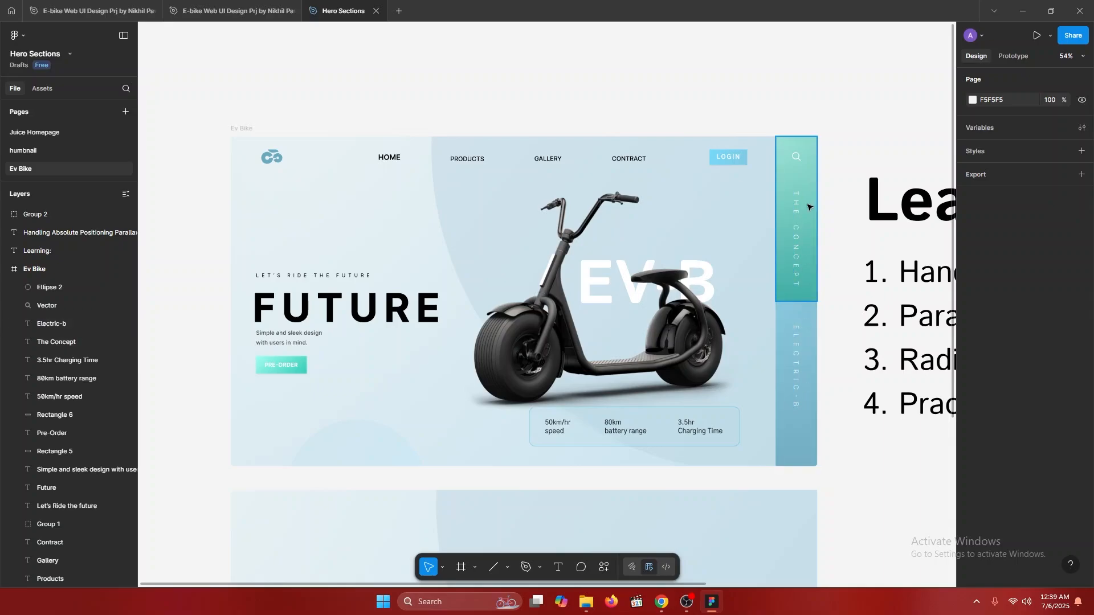
pyautogui.scroll(3, 817, 250)
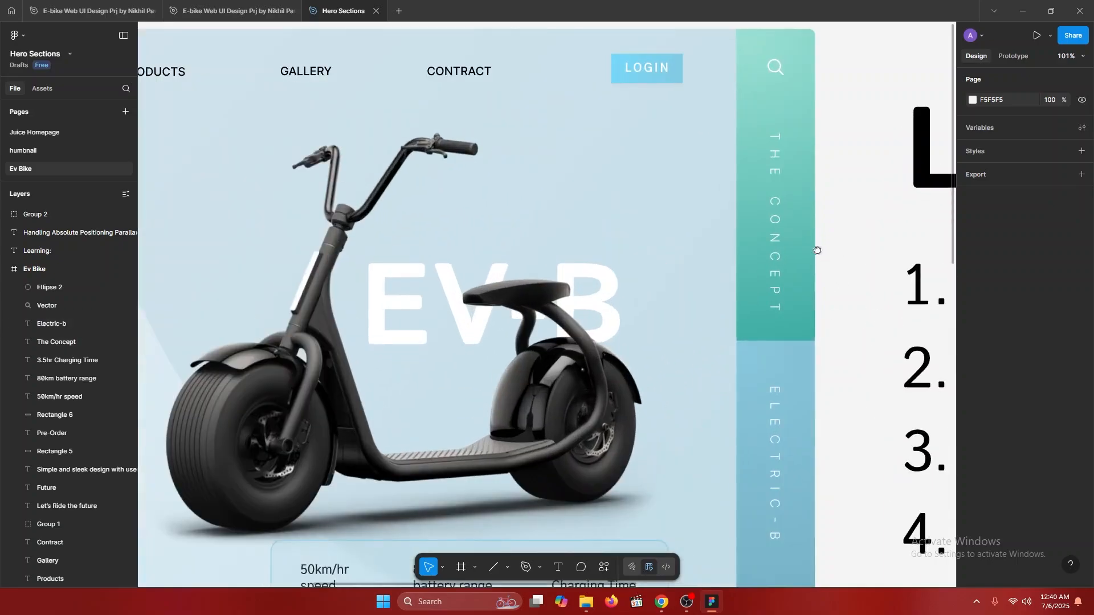
pyautogui.scroll(-3, 817, 250)
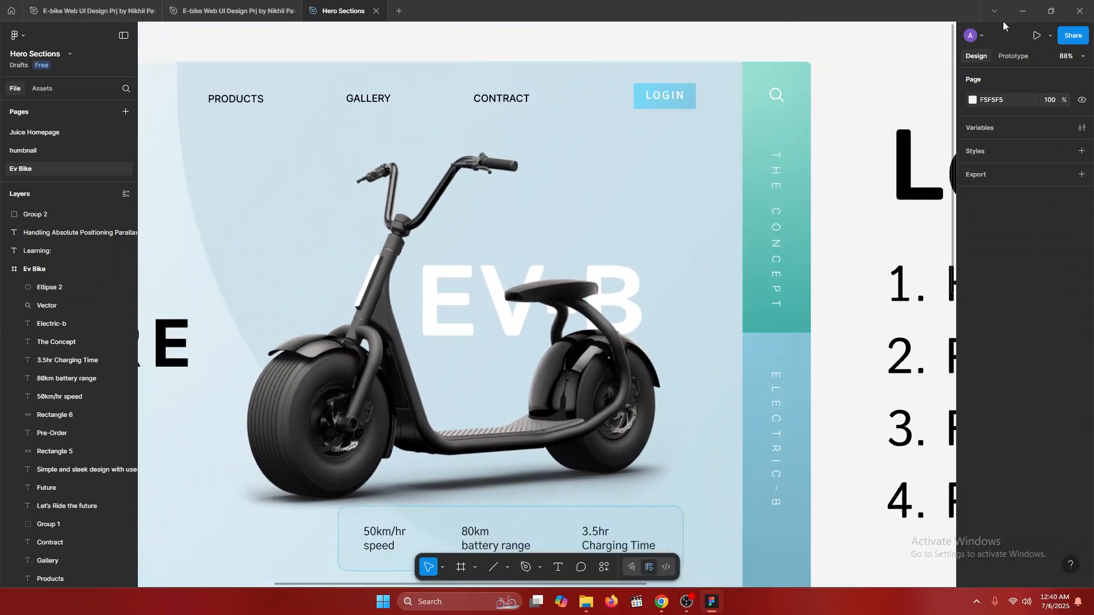
pyautogui.click(1023, 11)
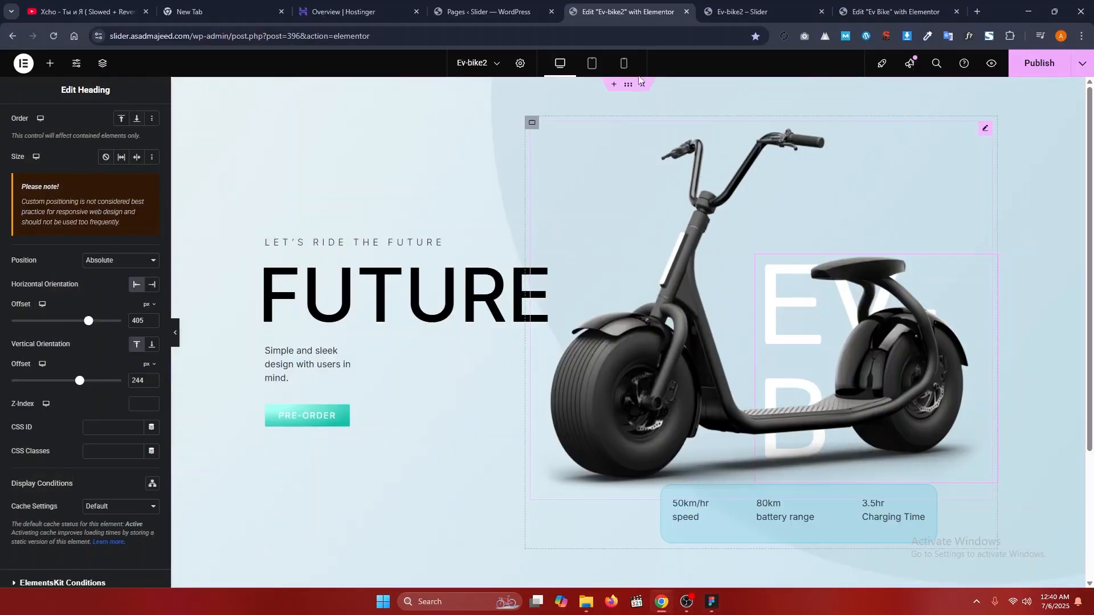
# - Duplicate the scooter container and delete the copy's image, specs box and EV-B heading to leave it empty
pyautogui.click(532, 125)
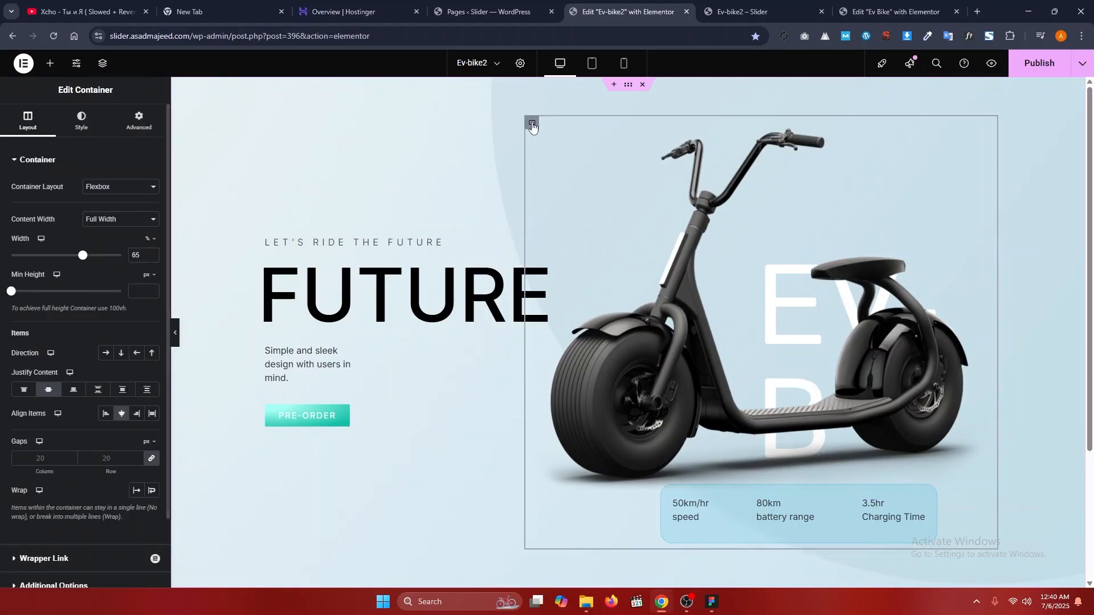
pyautogui.hotkey('ctrl', 'd')
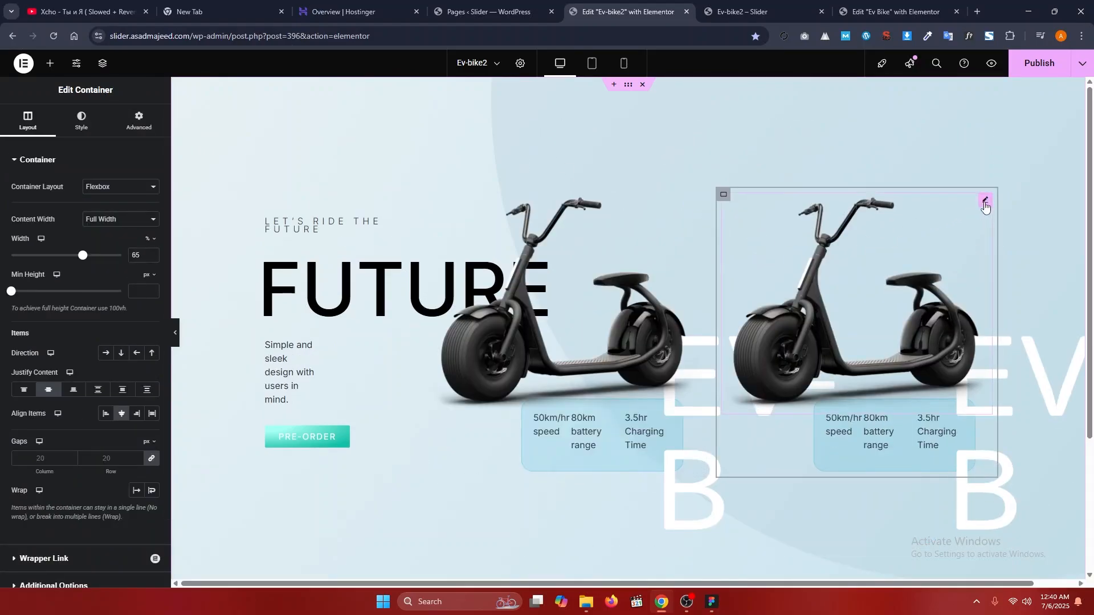
pyautogui.click(985, 202)
pyautogui.press('Delete')
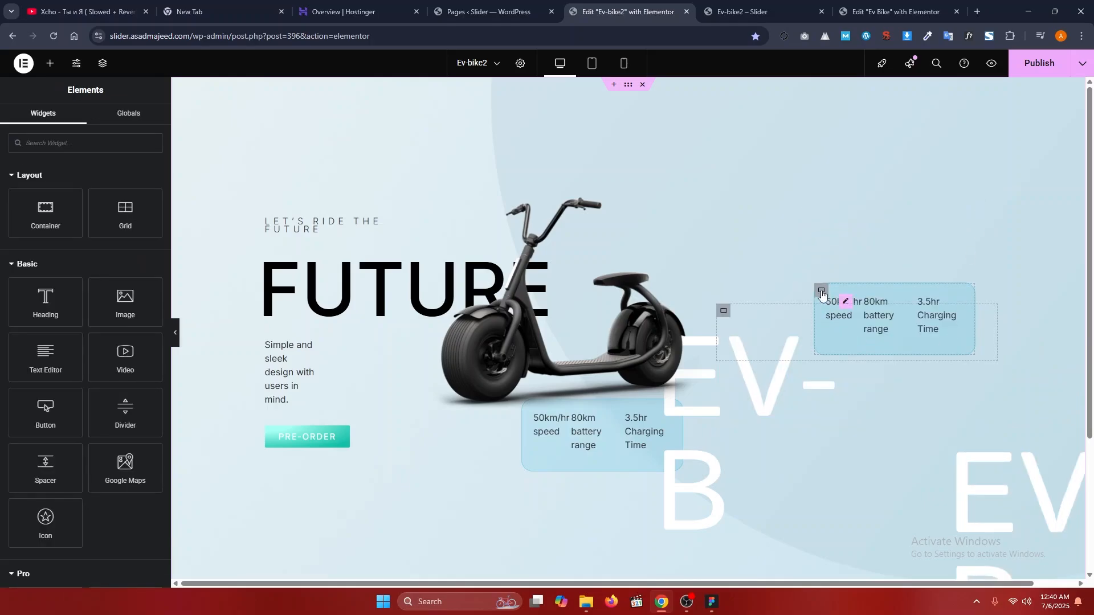
pyautogui.moveTo(822, 294); pyautogui.dragTo(992, 491)
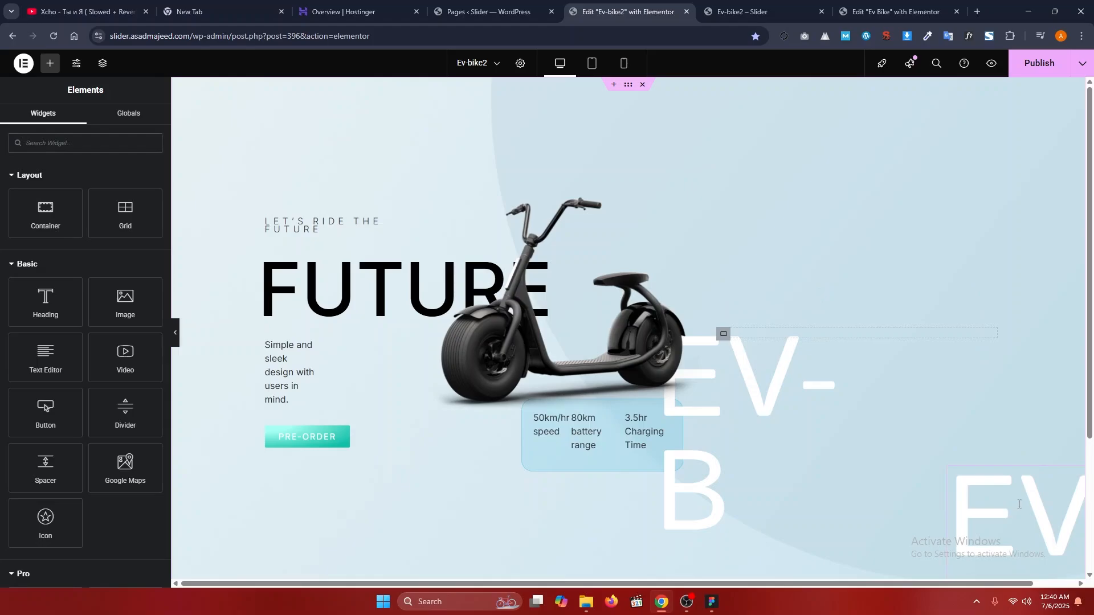
pyautogui.click(1019, 504)
pyautogui.press('Delete')
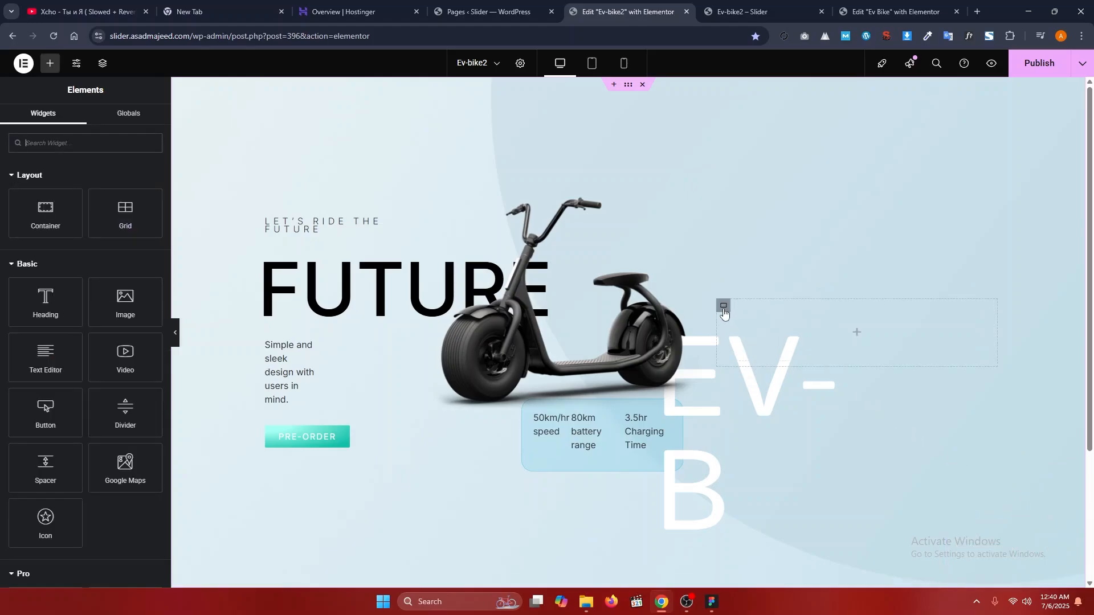
# - Set the empty duplicated container to 10% width and a minimum height of 100 vh
pyautogui.click(724, 306)
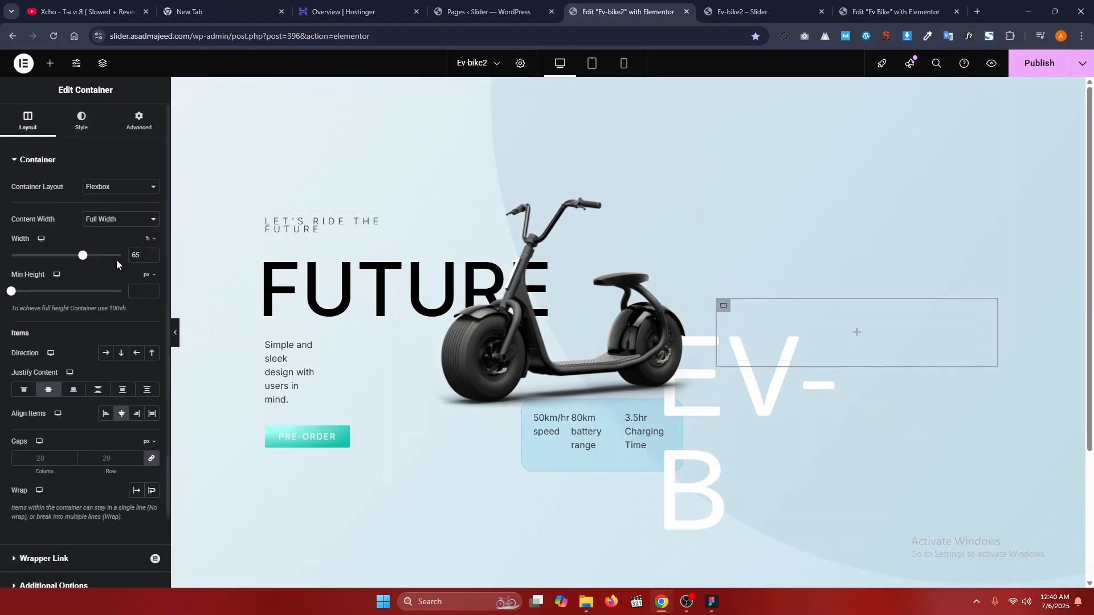
pyautogui.write('10')
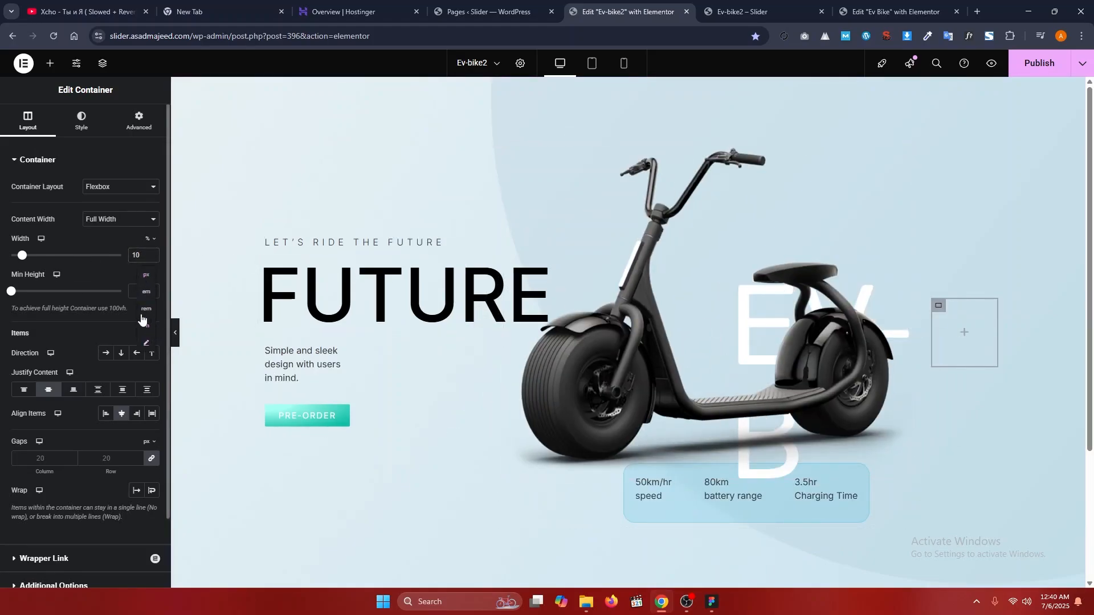
pyautogui.click(136, 292)
pyautogui.write('100')
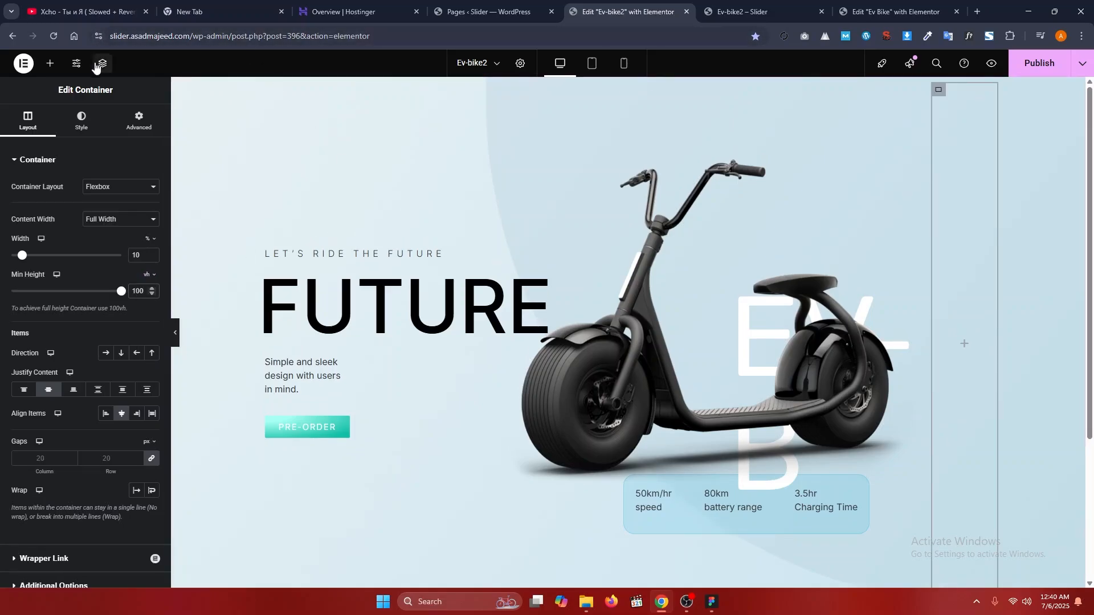
# - Add a container inside the narrow side container, duplicate it, and set the parent's direction to vertical column
pyautogui.click(50, 63)
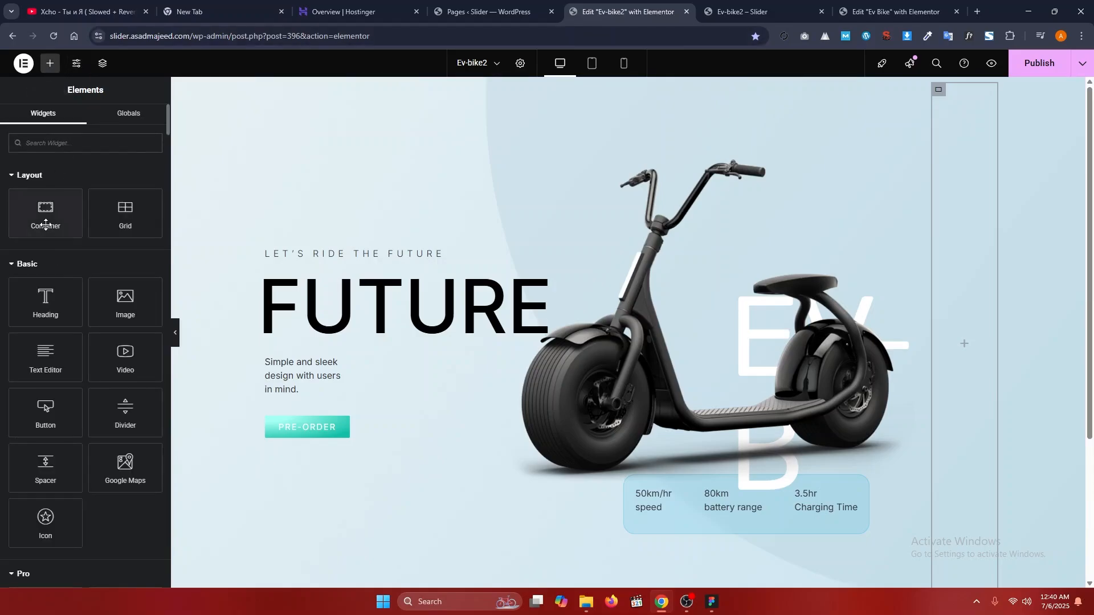
pyautogui.moveTo(46, 215); pyautogui.dragTo(984, 271)
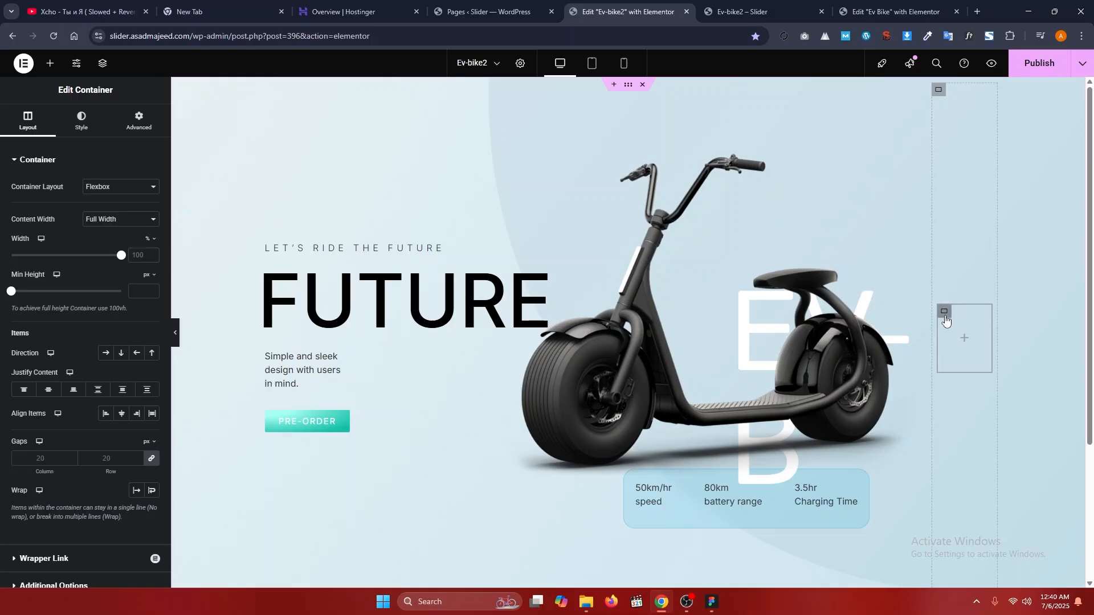
pyautogui.hotkey('ctrl', 'd')
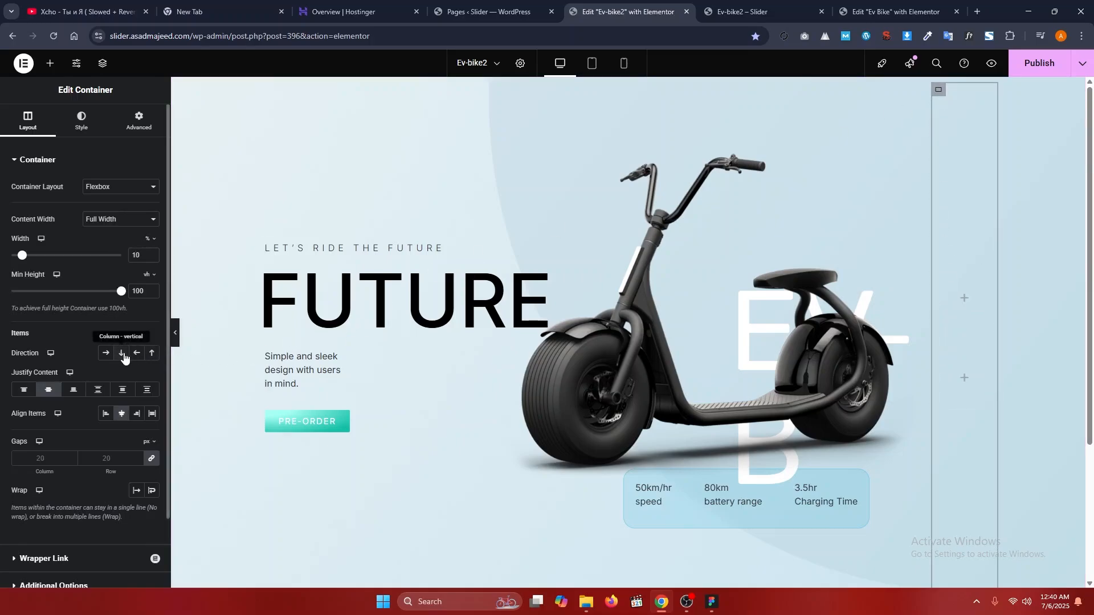
pyautogui.click(123, 354)
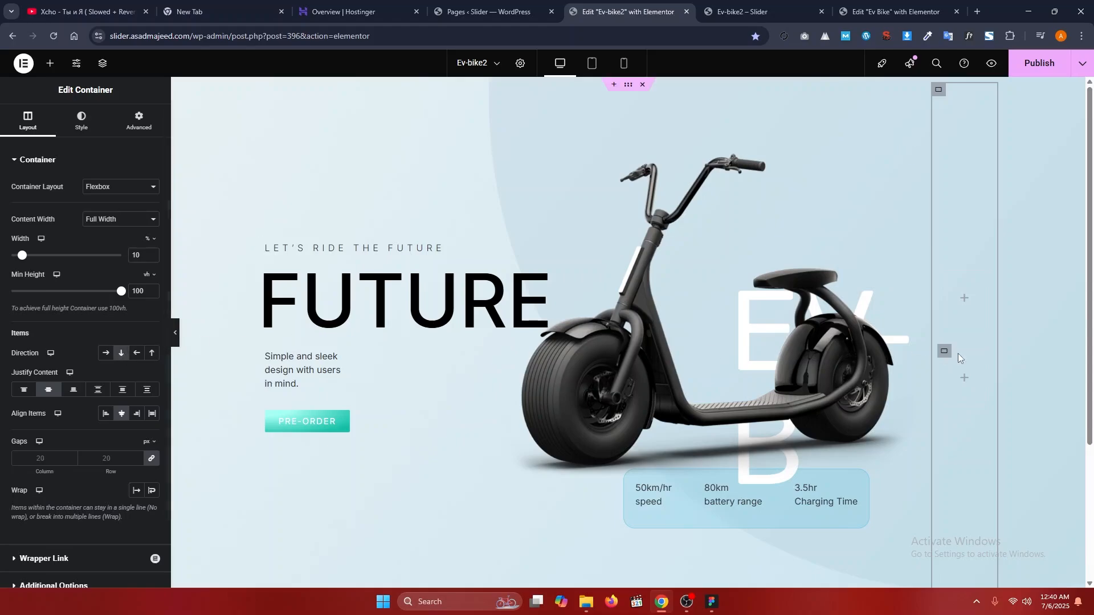
# - Set the upper inner container's minimum height to 50 vh
pyautogui.click(943, 273)
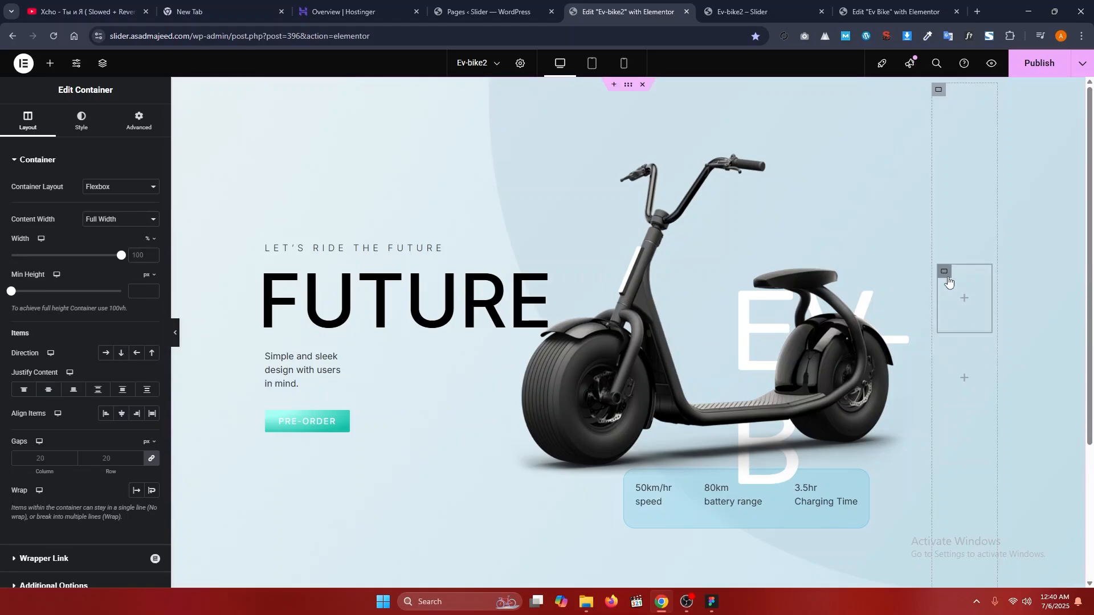
pyautogui.click(149, 275)
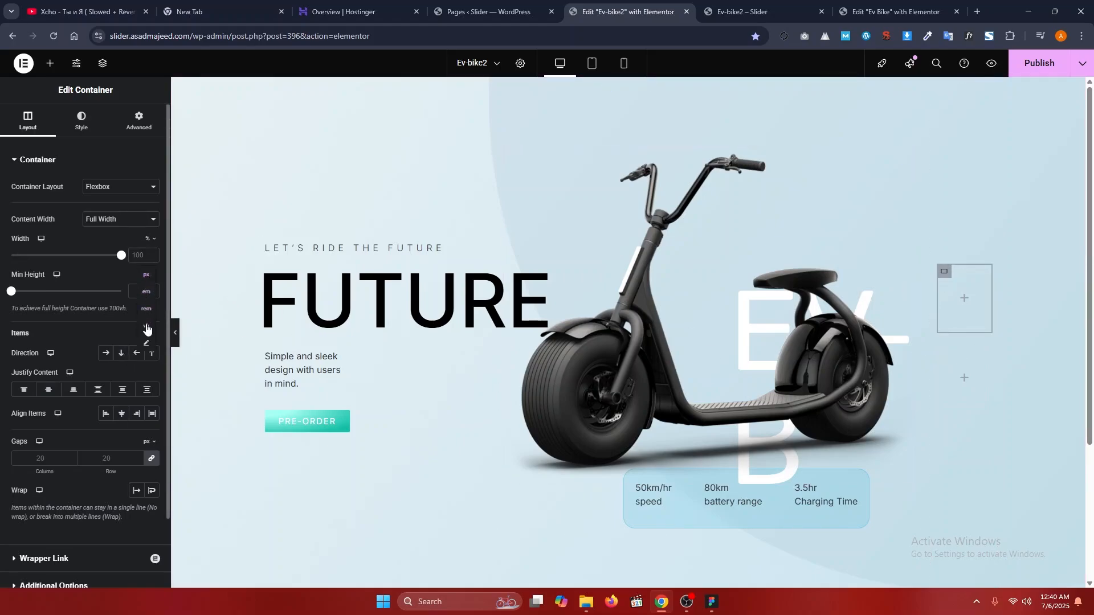
pyautogui.click(145, 324)
pyautogui.click(140, 293)
pyautogui.write('50')
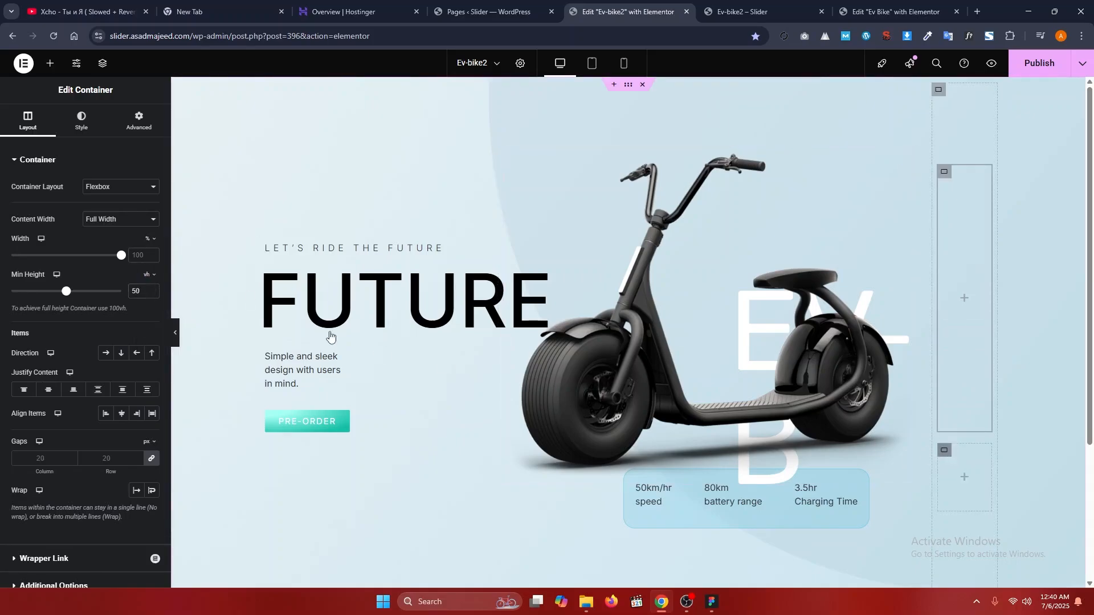
# - Set the lower inner container's minimum height to 50 vh and check the full column on the page
pyautogui.press('BackSpace')
pyautogui.press('BackSpace')
pyautogui.click(147, 275)
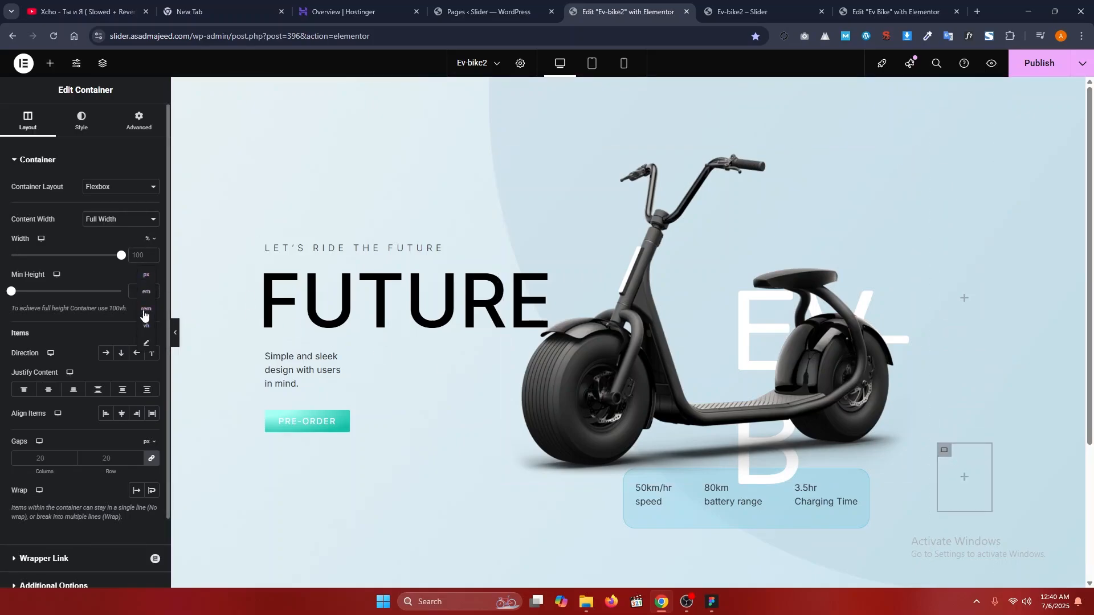
pyautogui.click(146, 324)
pyautogui.click(138, 292)
pyautogui.write('50')
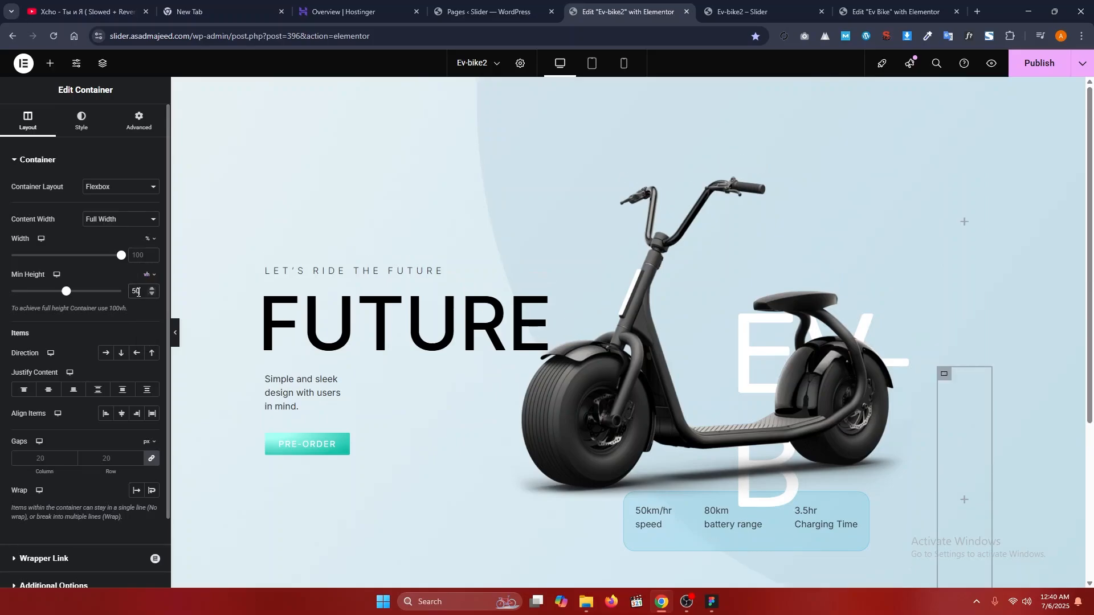
pyautogui.scroll(-4, 950, 260)
pyautogui.scroll(4, 951, 260)
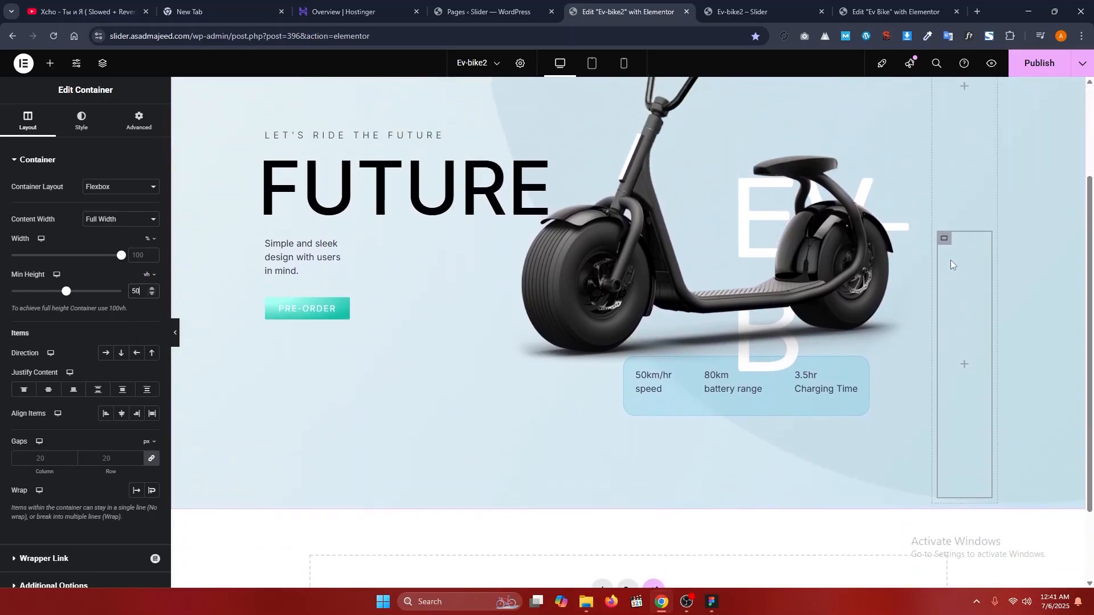
pyautogui.scroll(-4, 951, 260)
pyautogui.scroll(4, 949, 259)
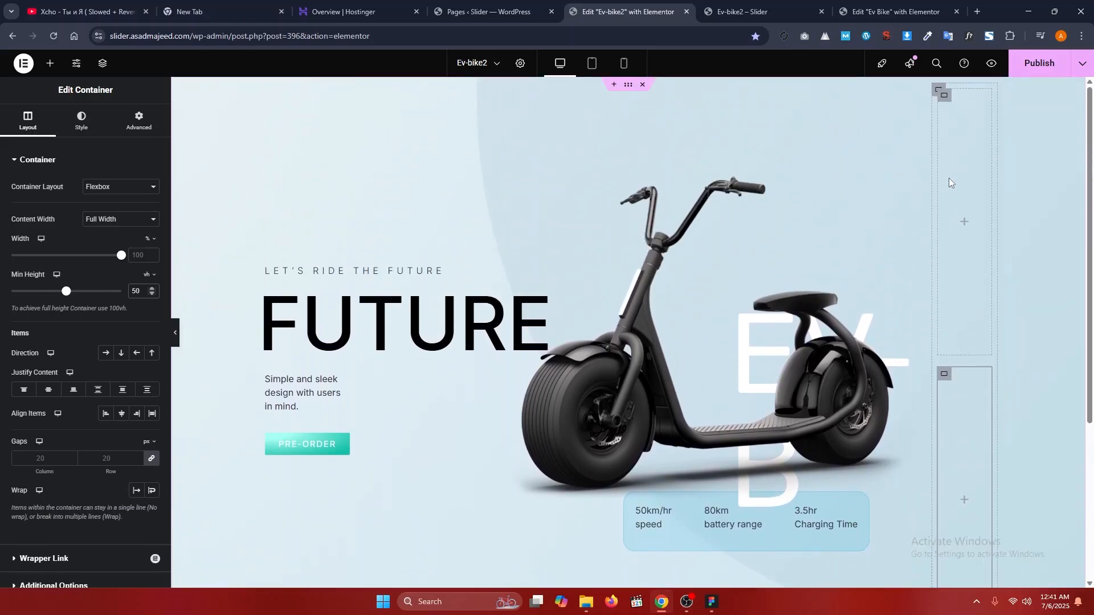
# - Set the padding of the narrow side container to 0 px on all sides
pyautogui.click(937, 90)
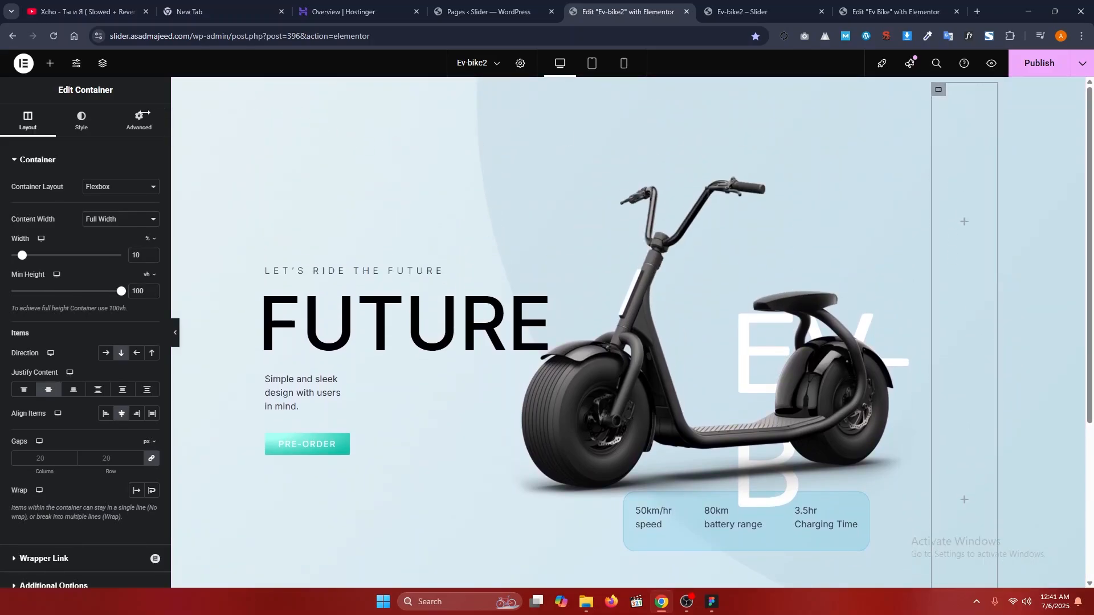
pyautogui.click(140, 131)
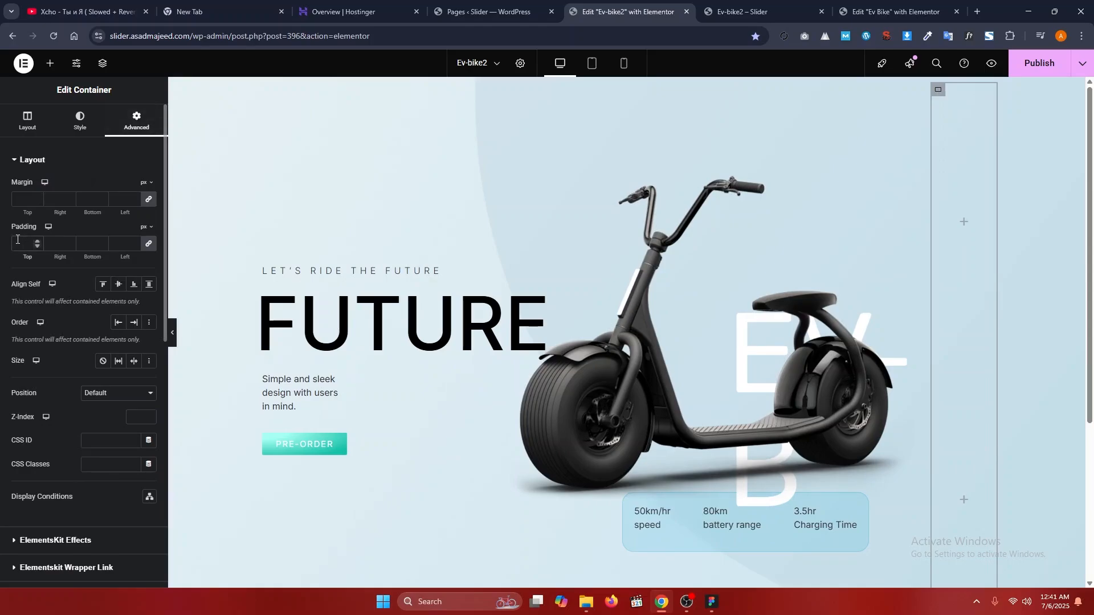
pyautogui.click(17, 239)
pyautogui.write('0')
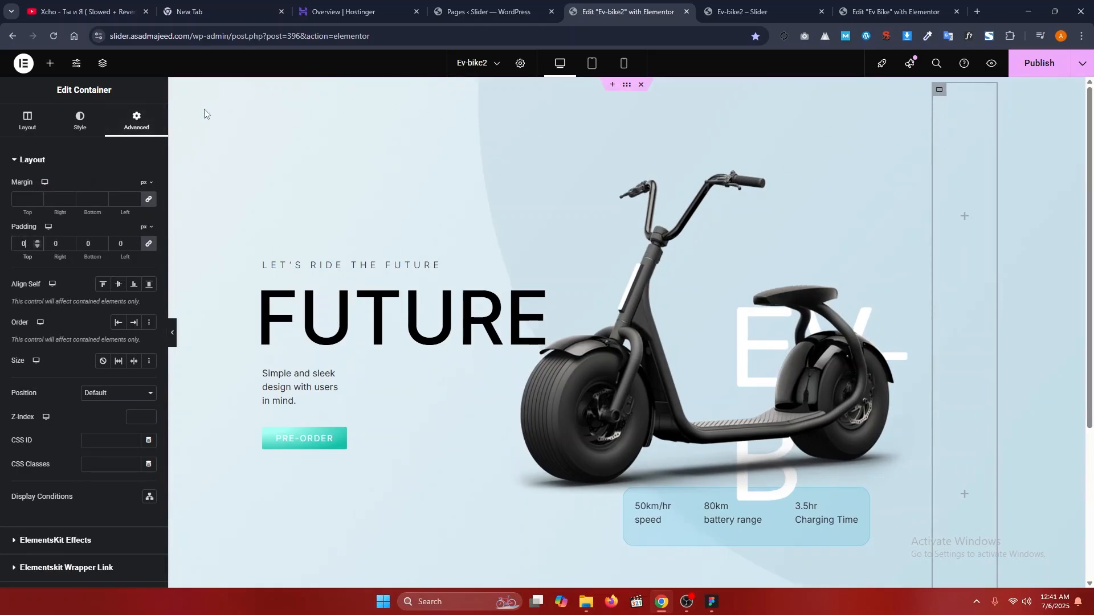
# - Select the upper inner container of the side column in the page structure and set its padding to 0 px on all sides
pyautogui.click(102, 63)
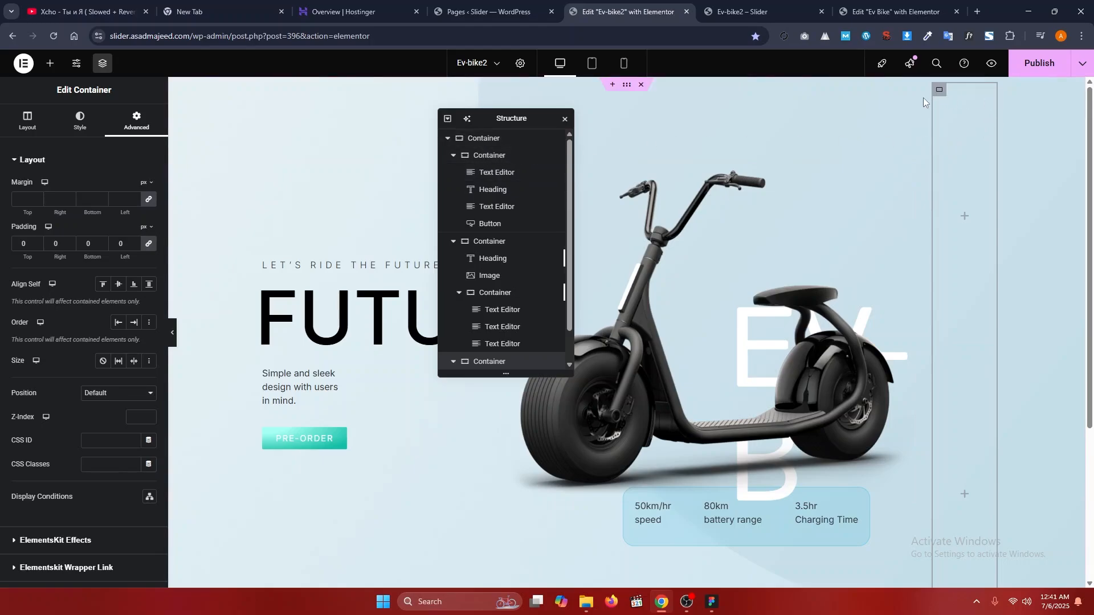
pyautogui.scroll(-1, 547, 251)
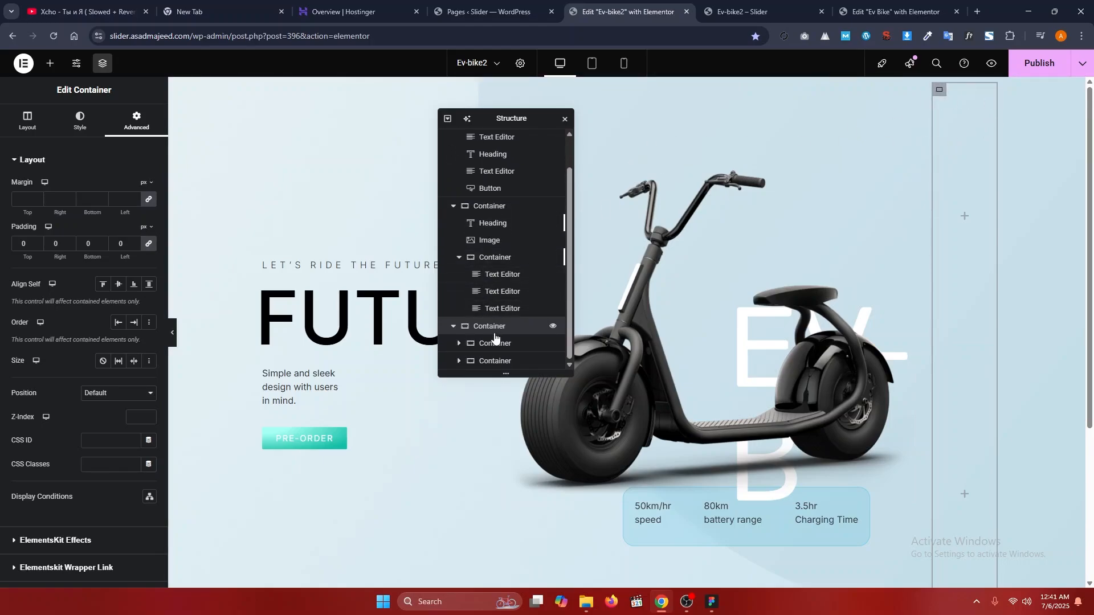
pyautogui.click(496, 343)
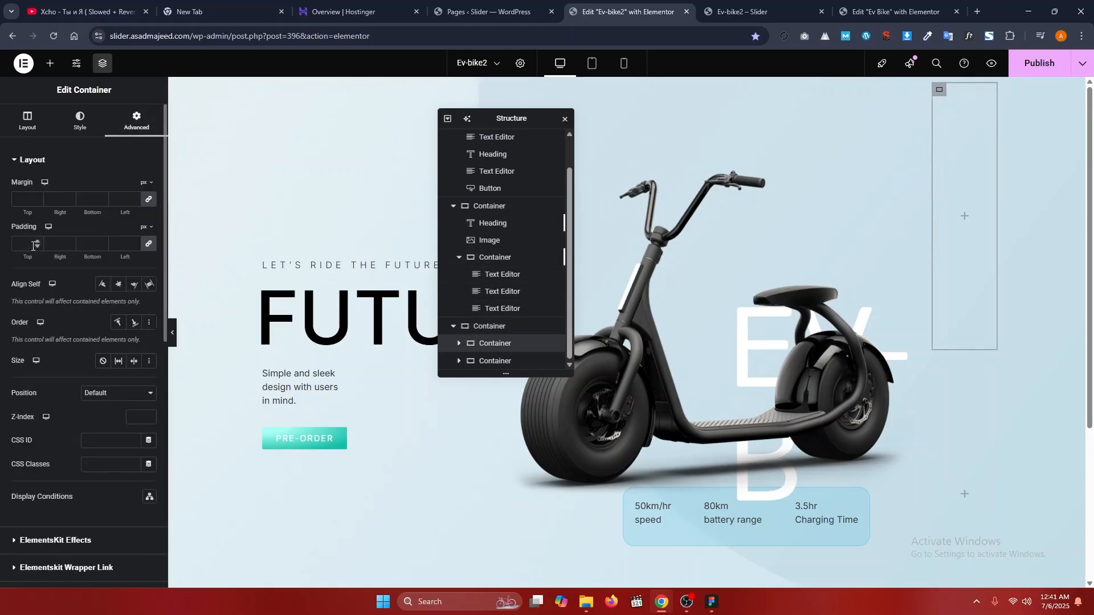
pyautogui.click(33, 245)
pyautogui.write('0')
# - Set the lower inner container's padding to 0 px on all sides
pyautogui.click(497, 362)
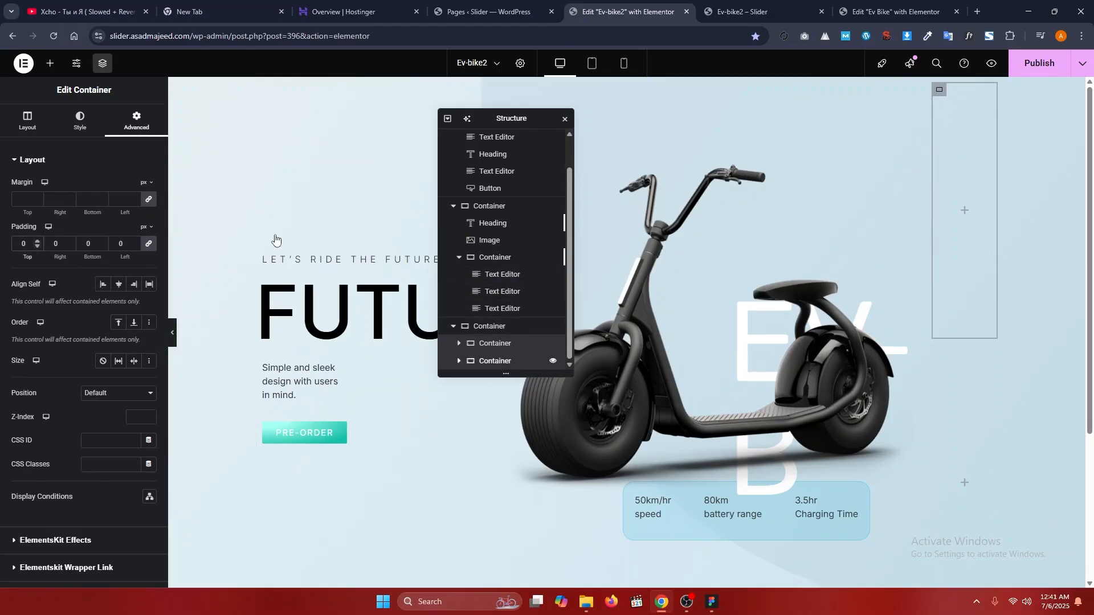
pyautogui.click(275, 240)
pyautogui.click(136, 121)
pyautogui.click(30, 244)
pyautogui.write('0')
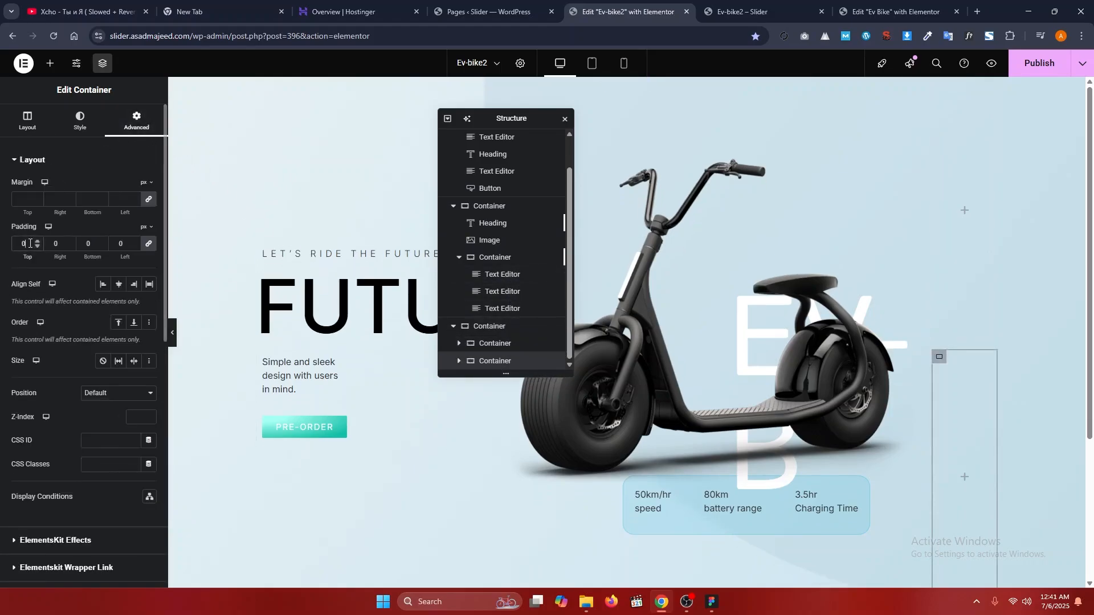
# - Rename the side column container as Side Text and the outermost container as Body in the page structure
pyautogui.doubleClick(490, 326)
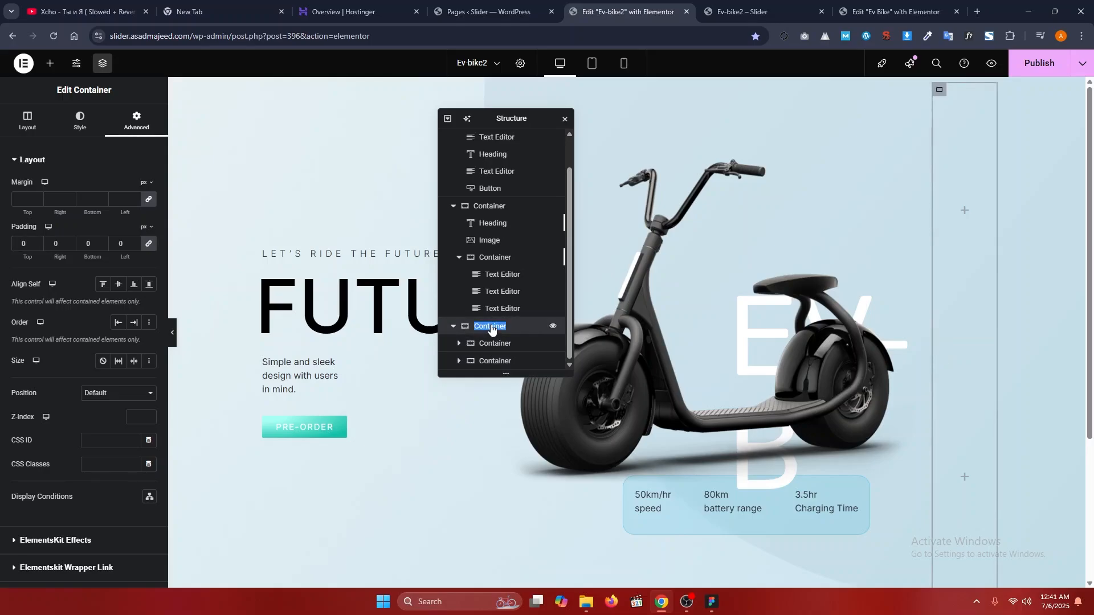
pyautogui.write('Side Text')
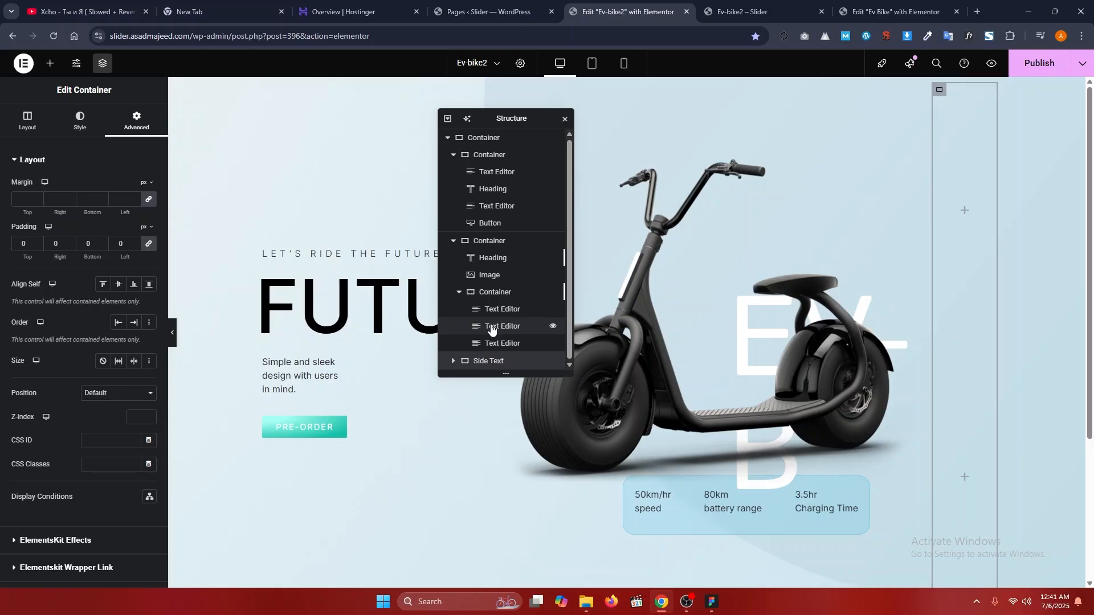
pyautogui.doubleClick(491, 142)
pyautogui.write('Body')
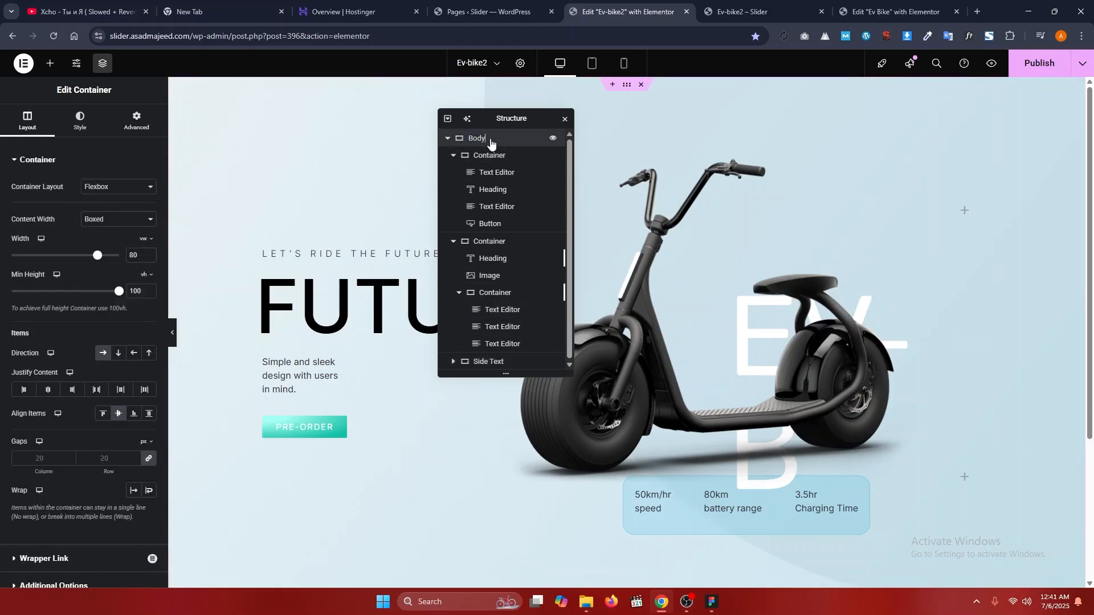
pyautogui.click(448, 139)
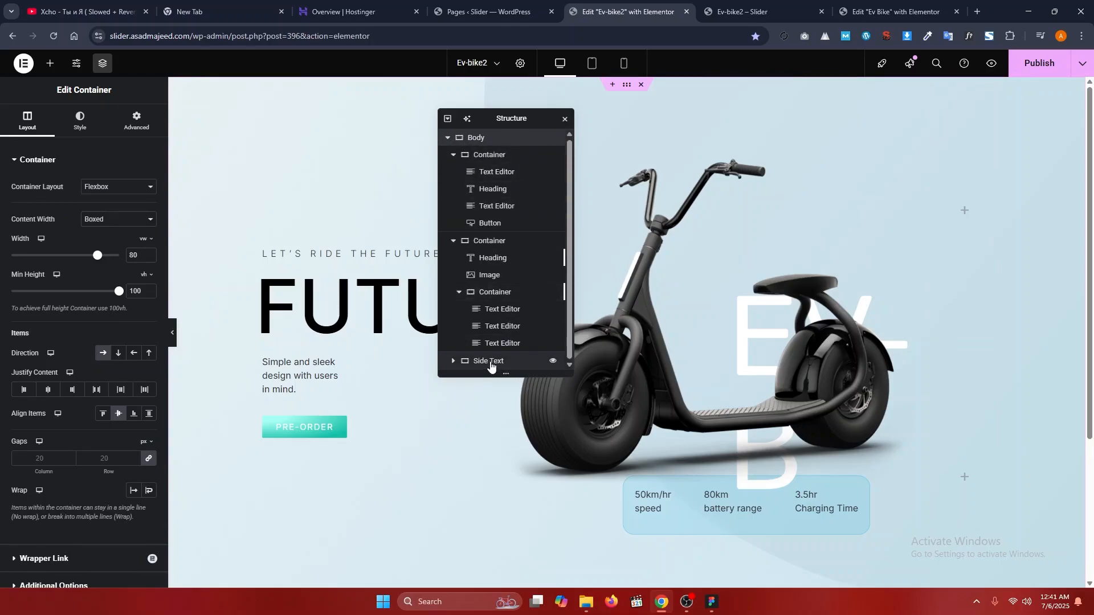
pyautogui.click(456, 361)
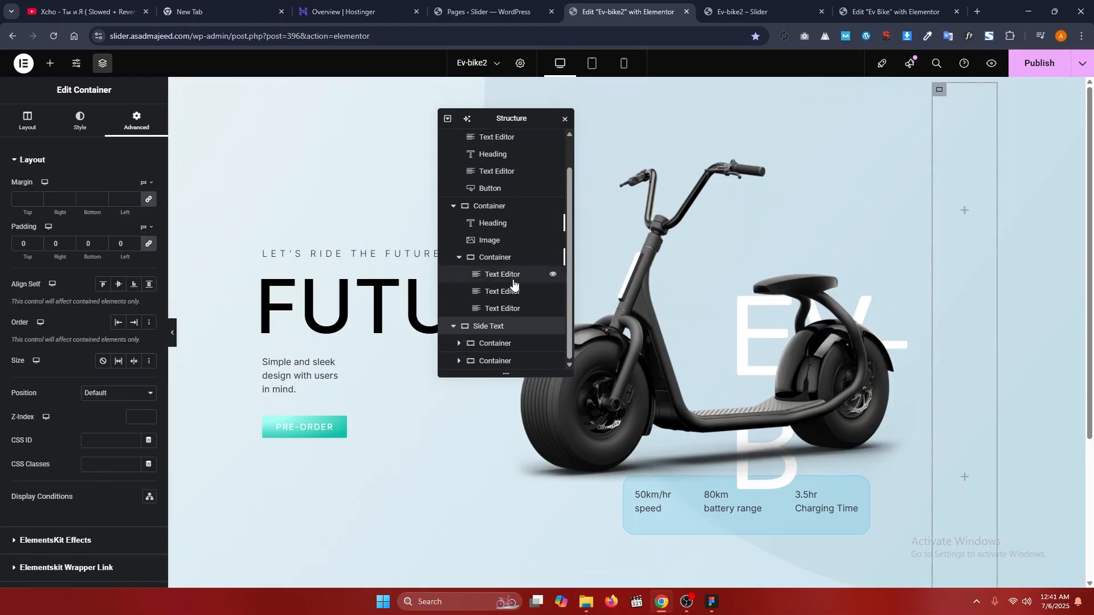
# - Select the upper inner container, switch to Figma, and copy the green side rectangle's first gradient stop colour, 9AE0D3
pyautogui.click(498, 347)
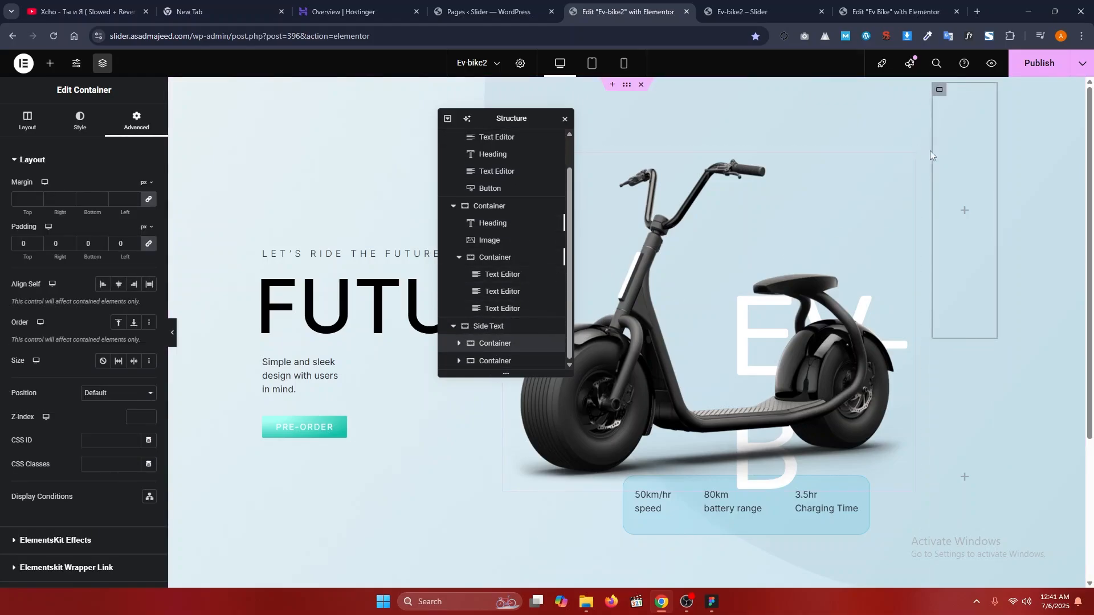
pyautogui.click(712, 602)
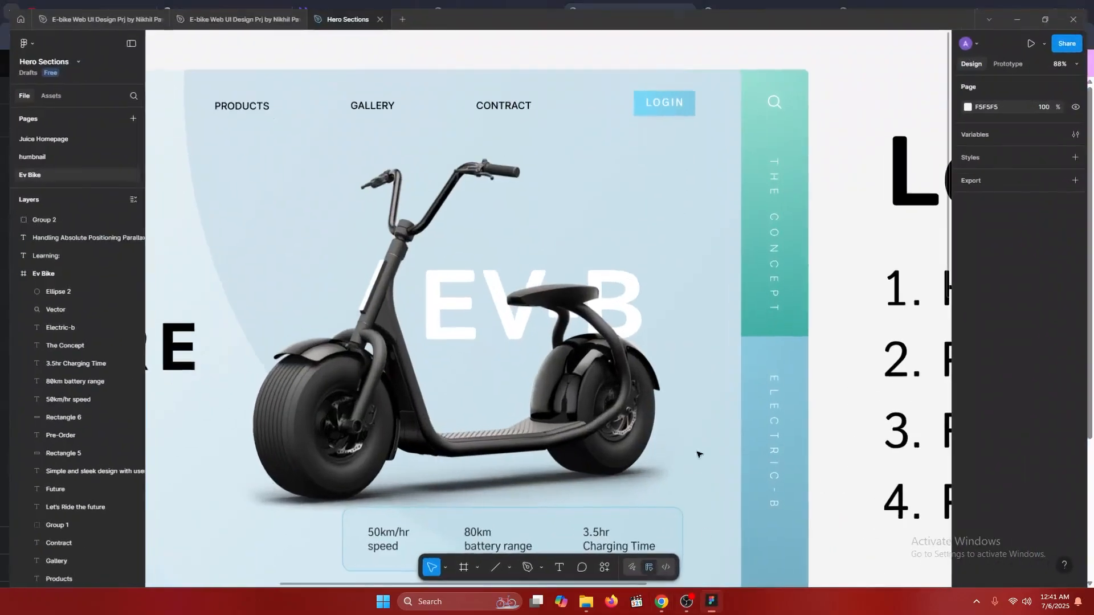
pyautogui.click(802, 216)
pyautogui.click(979, 356)
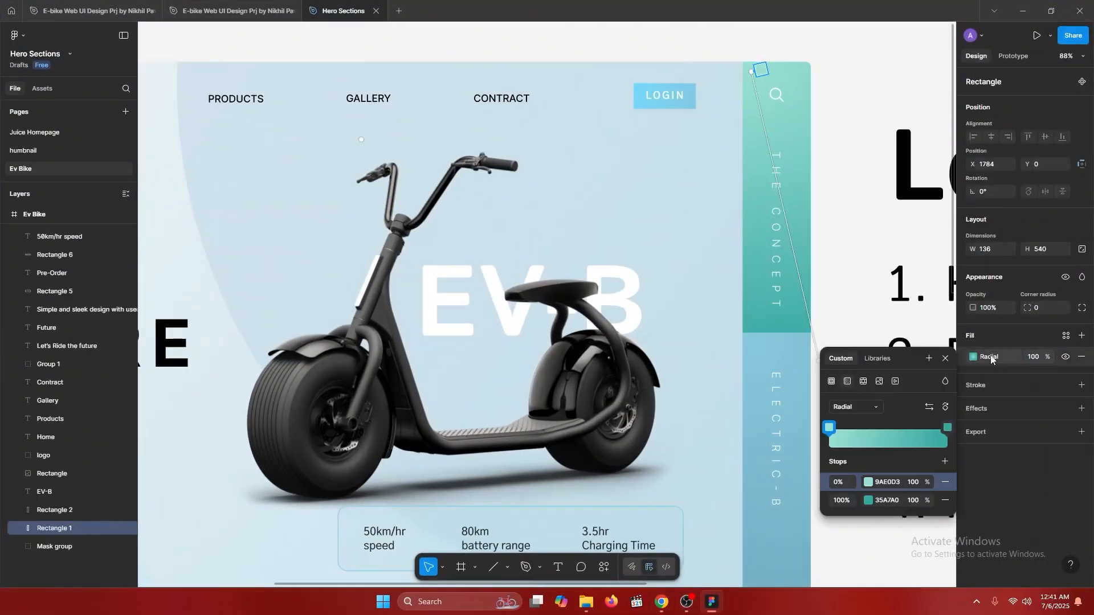
pyautogui.click(886, 486)
pyautogui.hotkey('ctrl', 'c')
pyautogui.hotkey('alt', 'Tab')
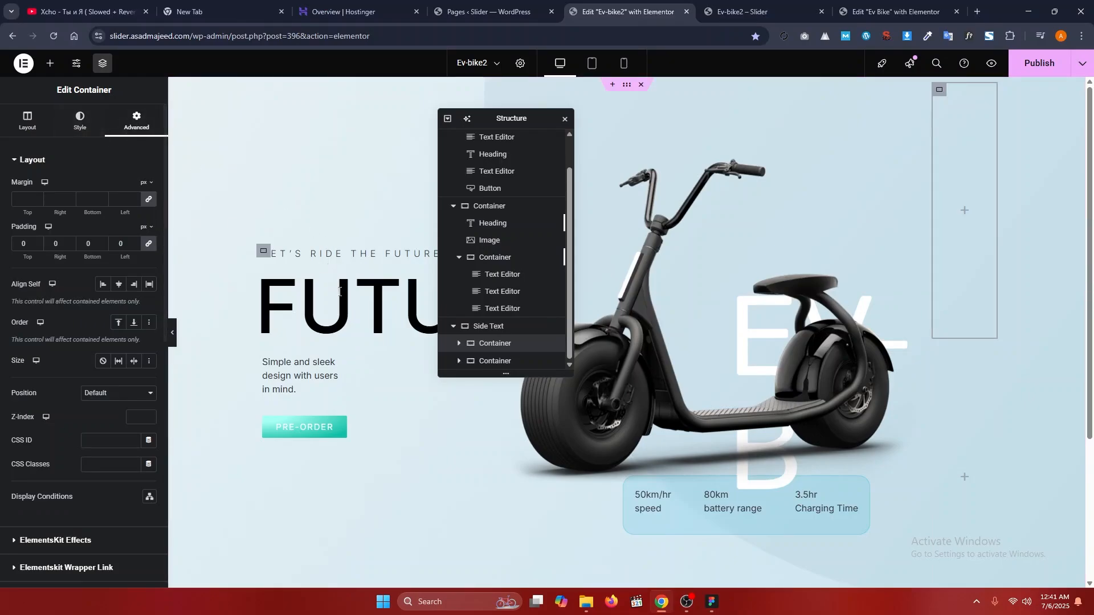
# - Give the upper inner container a gradient background with 9AE0D3 as its first colour
pyautogui.click(80, 127)
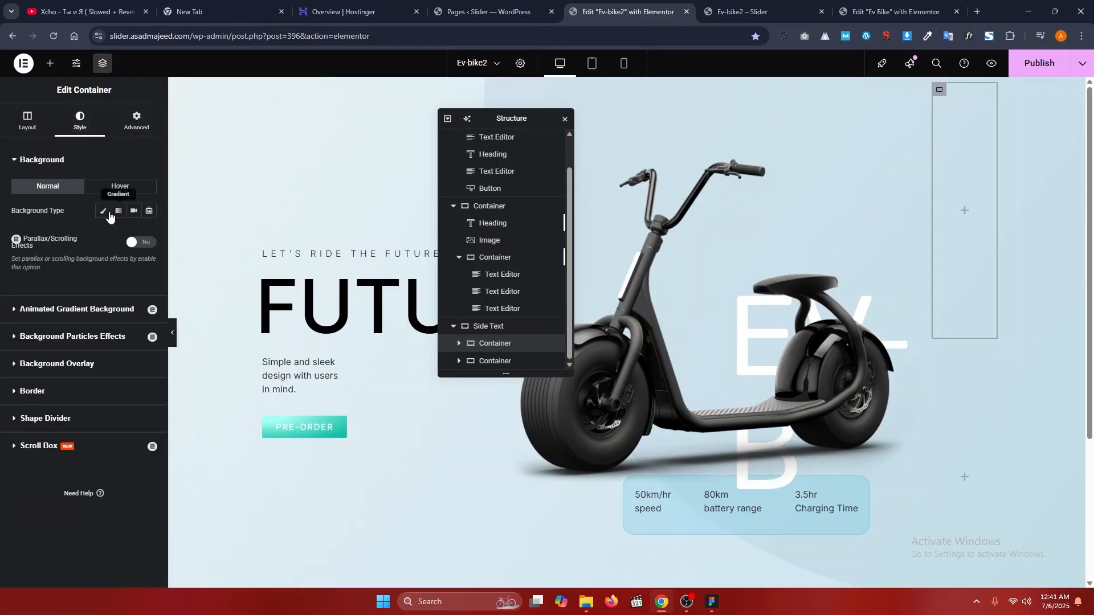
pyautogui.click(118, 211)
pyautogui.click(150, 345)
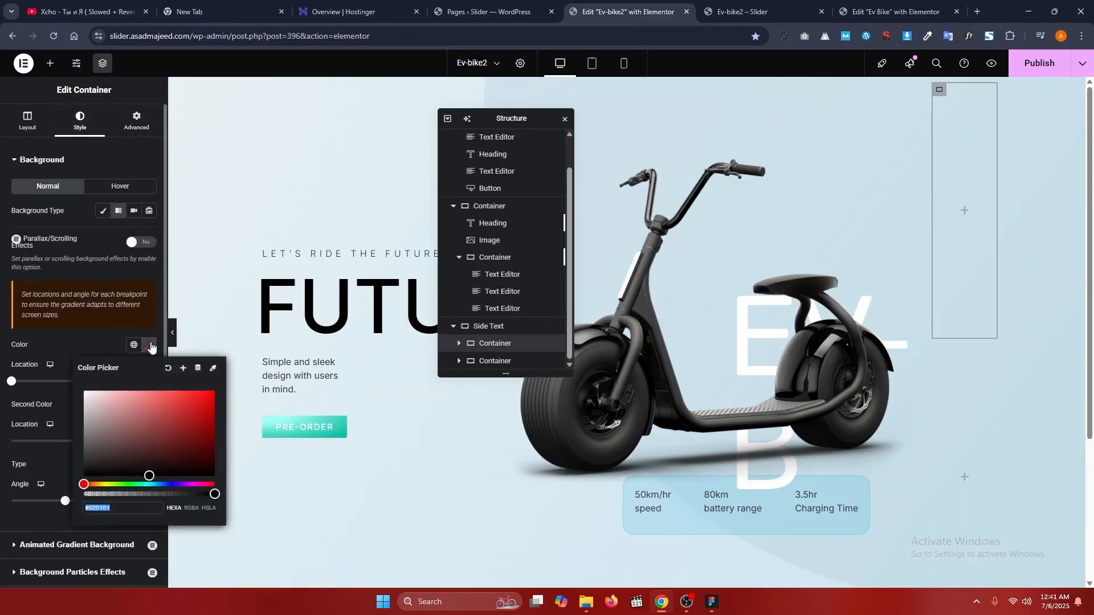
pyautogui.hotkey('ctrl', 'v')
pyautogui.click(90, 348)
# - Copy the green rectangle's second gradient stop colour, 35A7A0, from Figma and apply it as the container gradient's second colour
pyautogui.hotkey('alt', 'Tab')
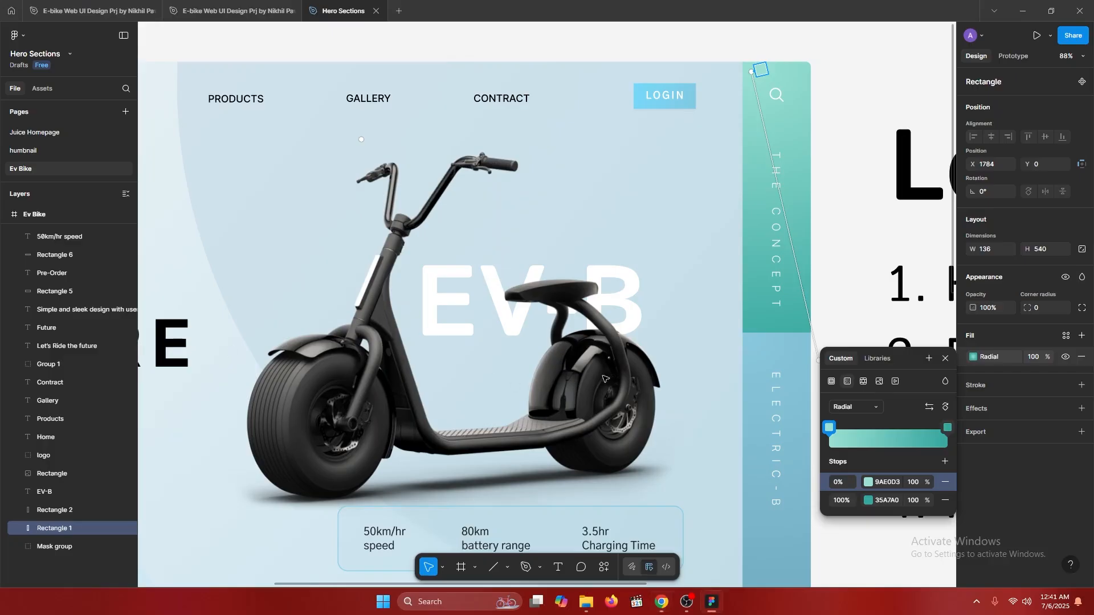
pyautogui.click(884, 500)
pyautogui.hotkey('ctrl', 'c')
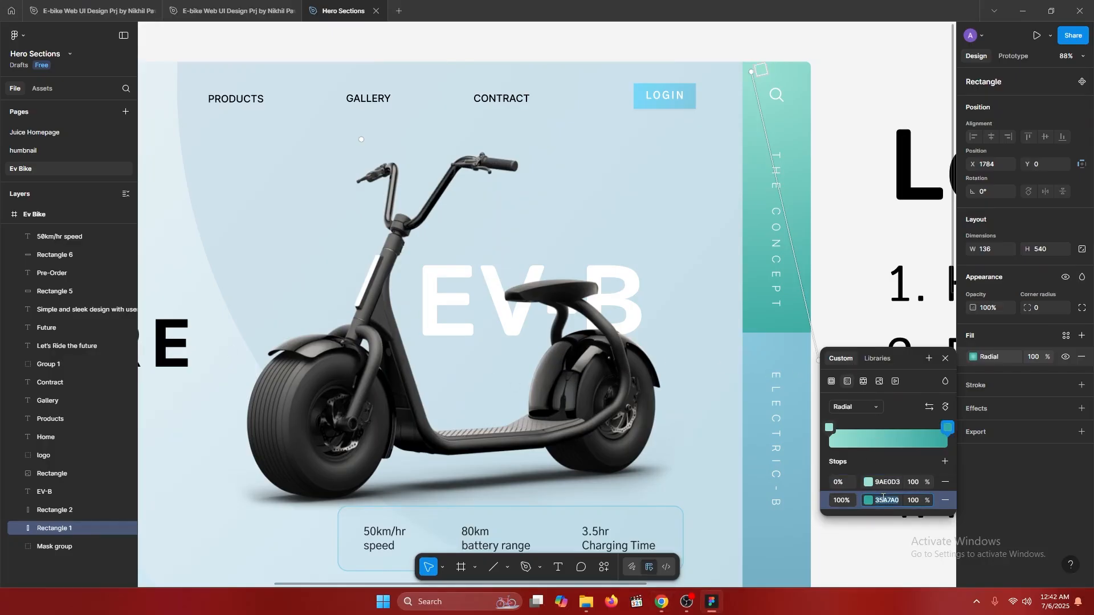
pyautogui.hotkey('alt', 'Tab')
pyautogui.click(149, 405)
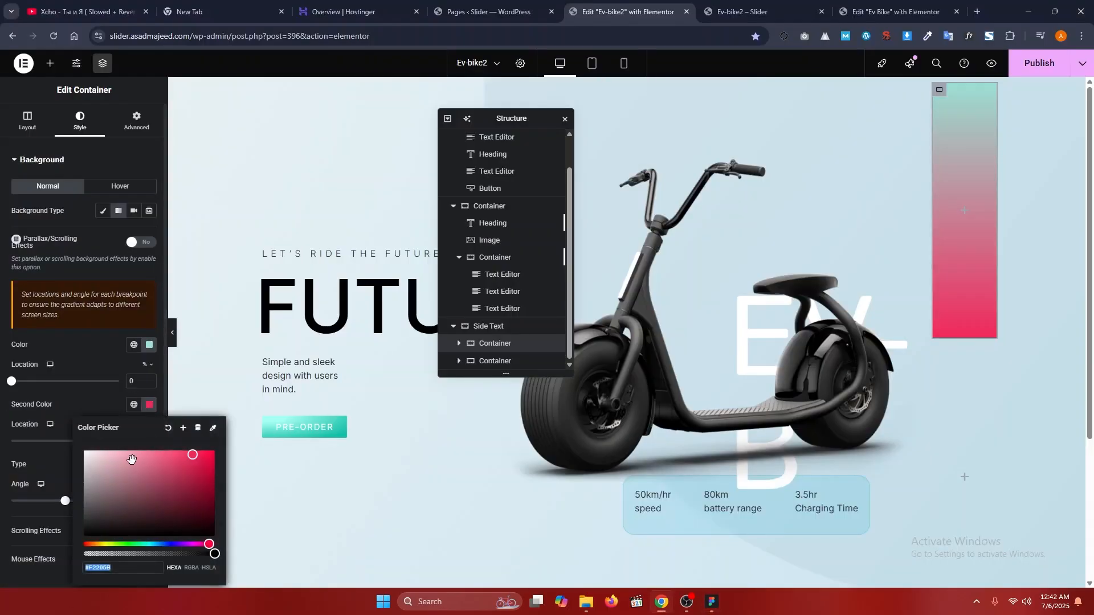
pyautogui.hotkey('ctrl', 'v')
pyautogui.click(89, 415)
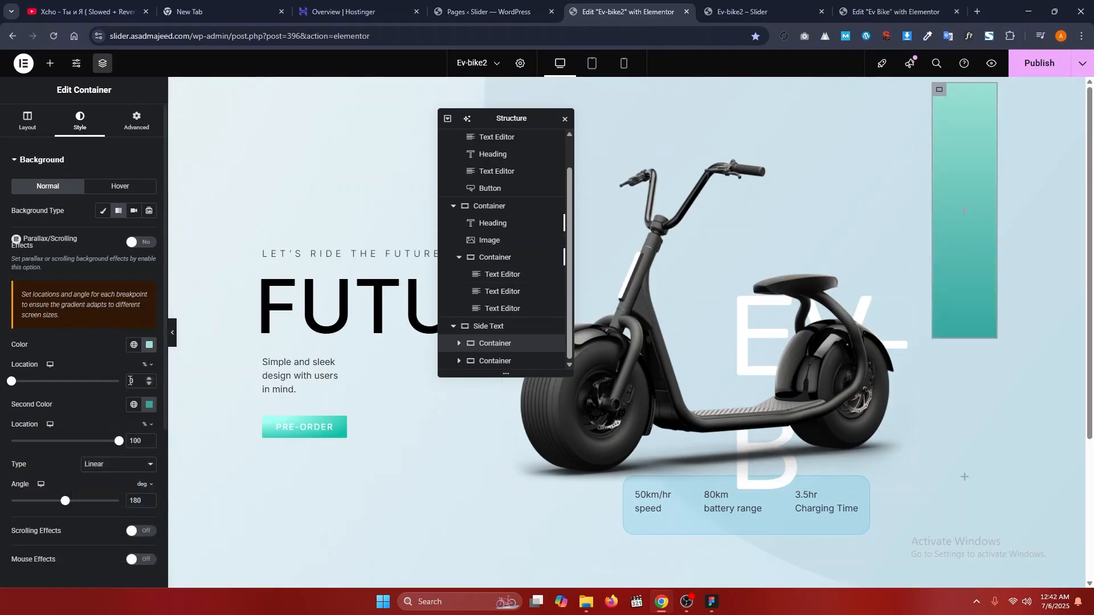
# - Change the upper container's gradient type to Radial and its position to Top Left
pyautogui.click(116, 465)
pyautogui.click(104, 490)
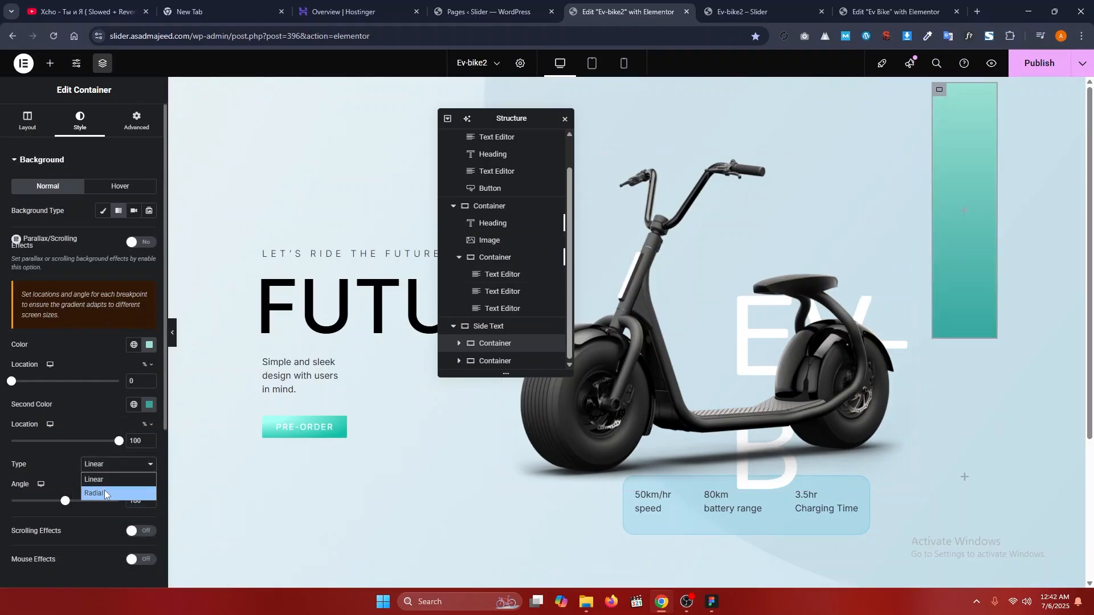
pyautogui.click(105, 489)
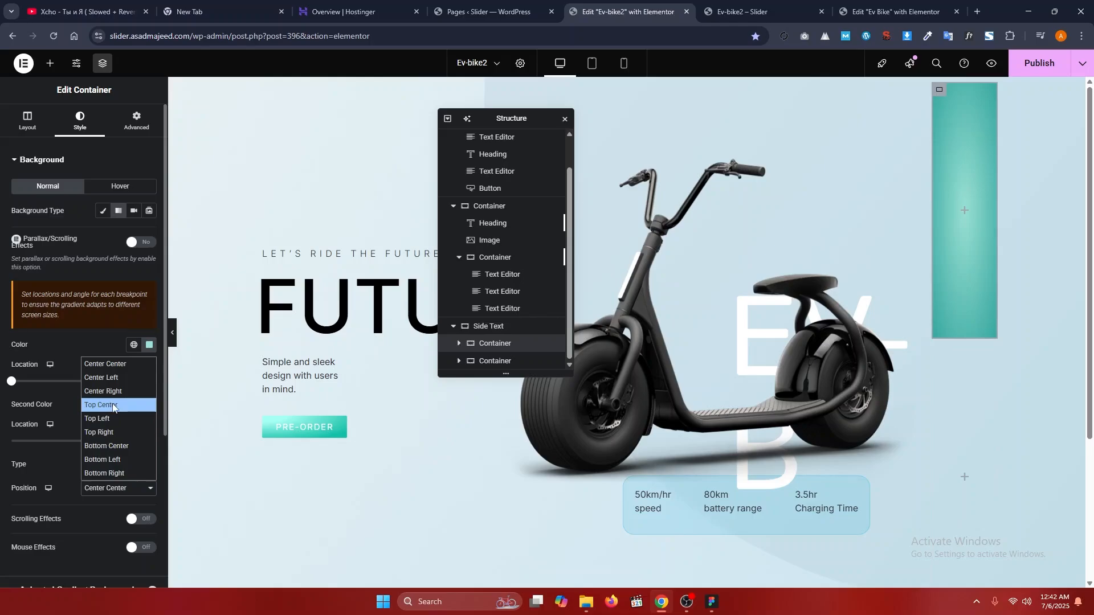
pyautogui.click(112, 421)
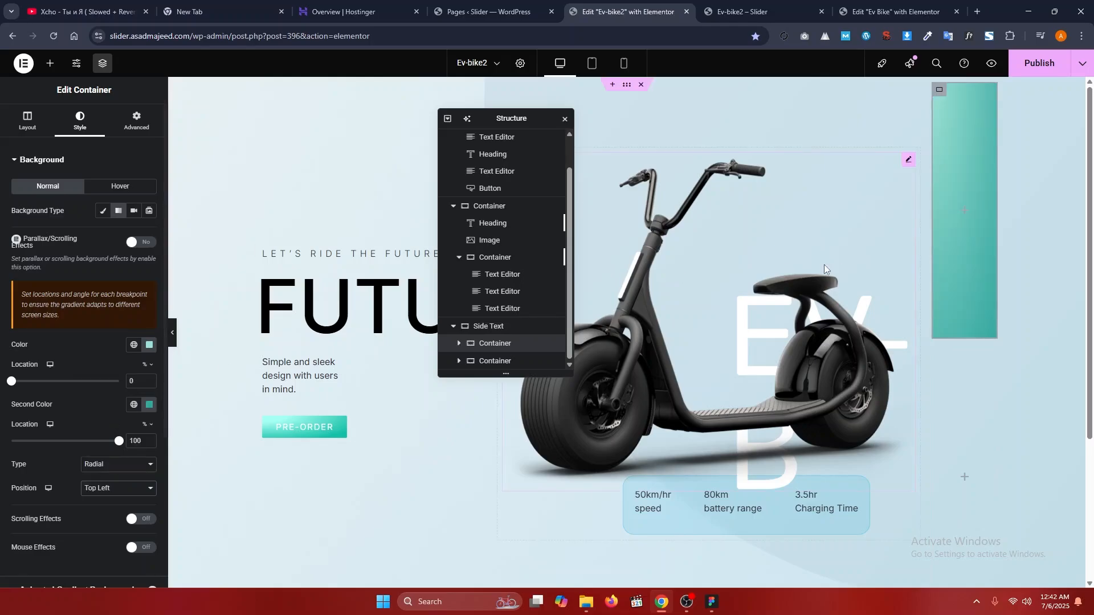
# - Set the gradient's second colour location to 74% and first colour location to 16%, comparing against the Figma design
pyautogui.moveTo(120, 444); pyautogui.dragTo(91, 443)
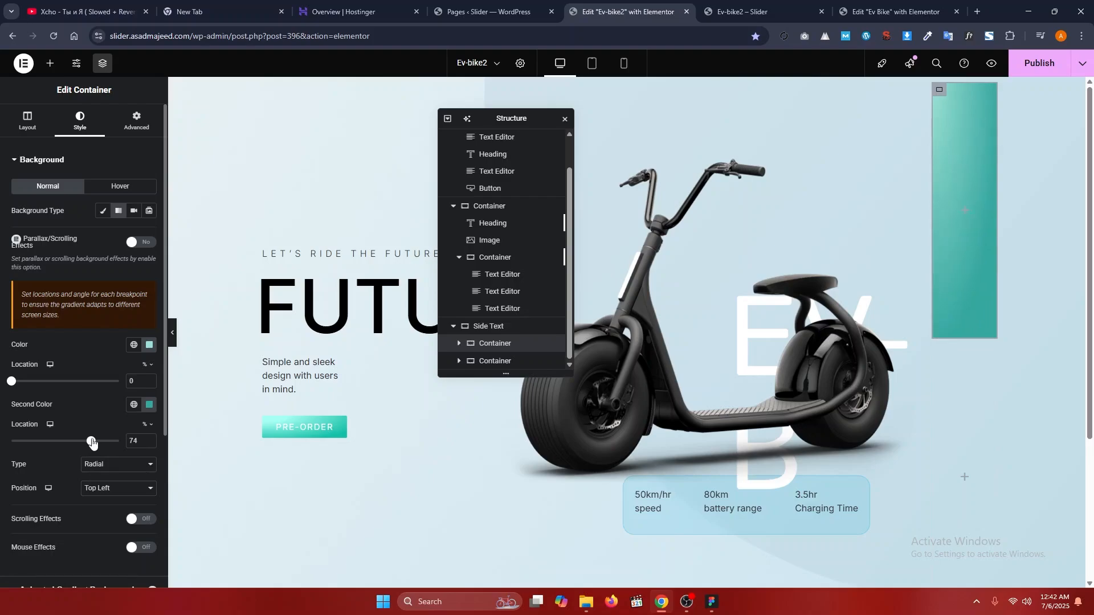
pyautogui.moveTo(12, 384); pyautogui.dragTo(33, 387)
pyautogui.hotkey('alt', 'Tab')
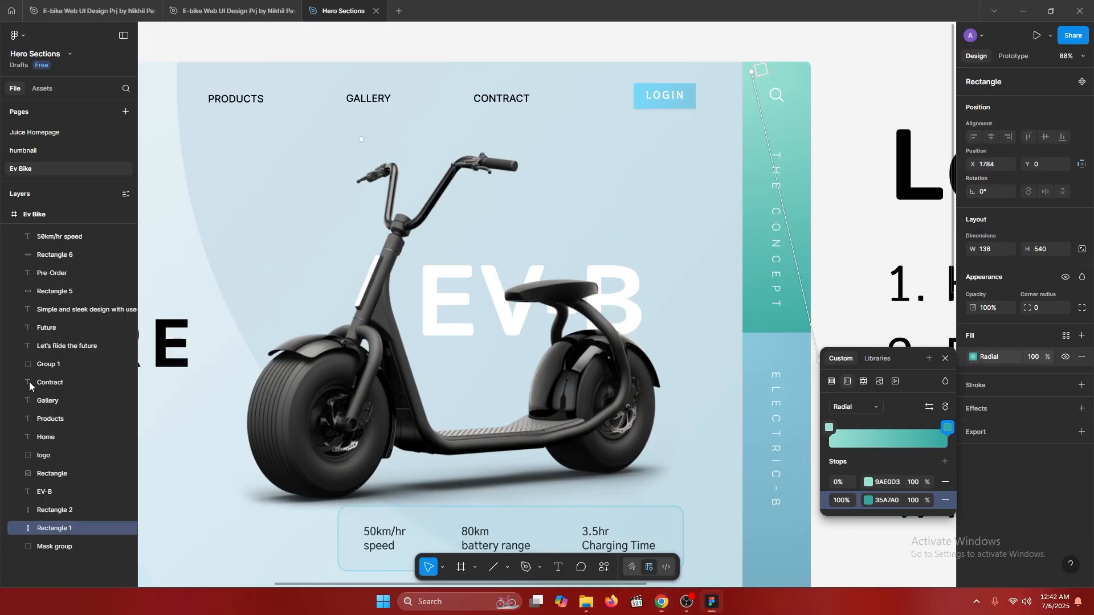
pyautogui.hotkey('alt', 'Tab')
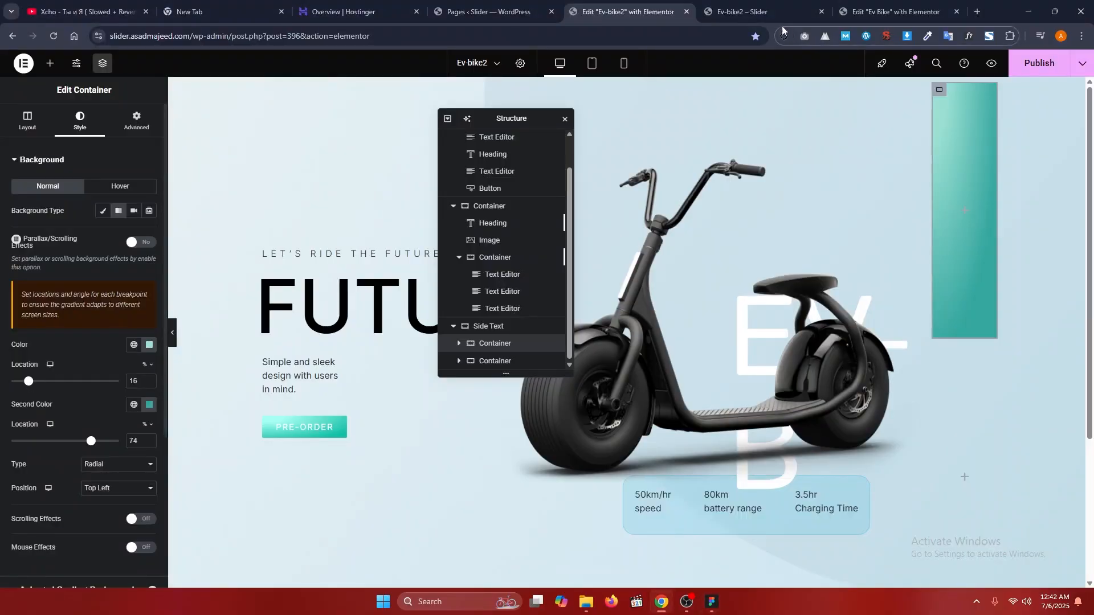
# - Select the lower inner container of the side strip and copy the green rectangle's first gradient stop colour, 9AE0D3, from Figma
pyautogui.click(565, 120)
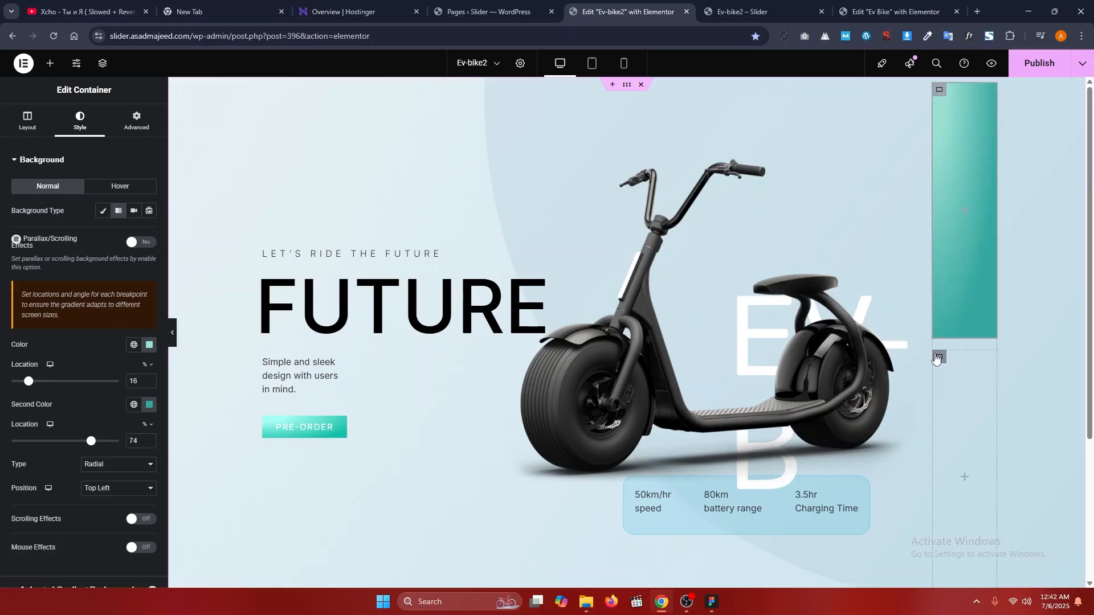
pyautogui.click(938, 357)
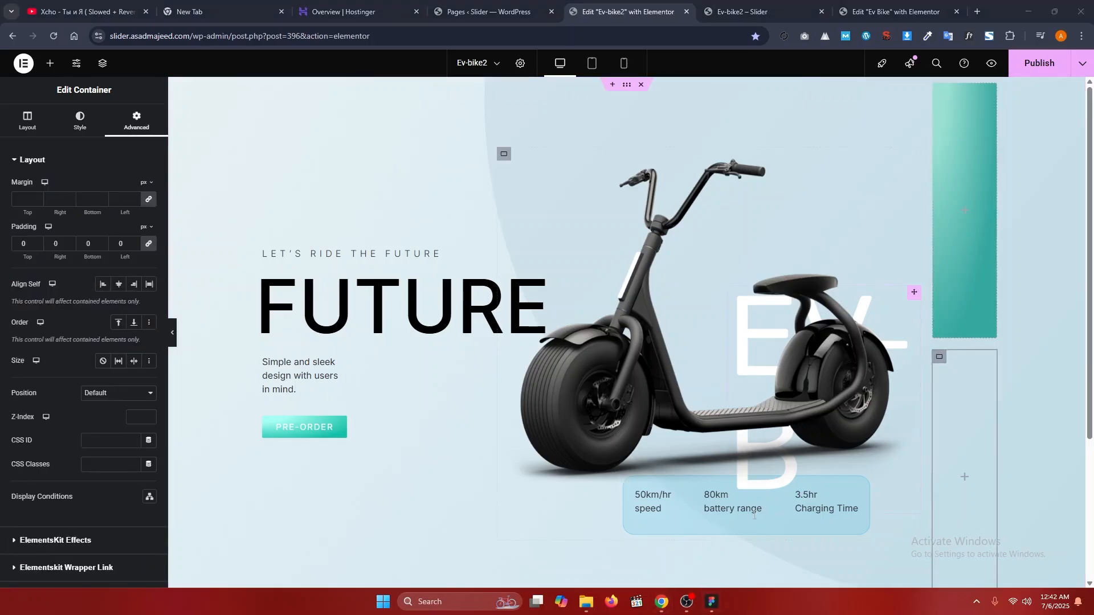
pyautogui.click(706, 606)
pyautogui.click(797, 436)
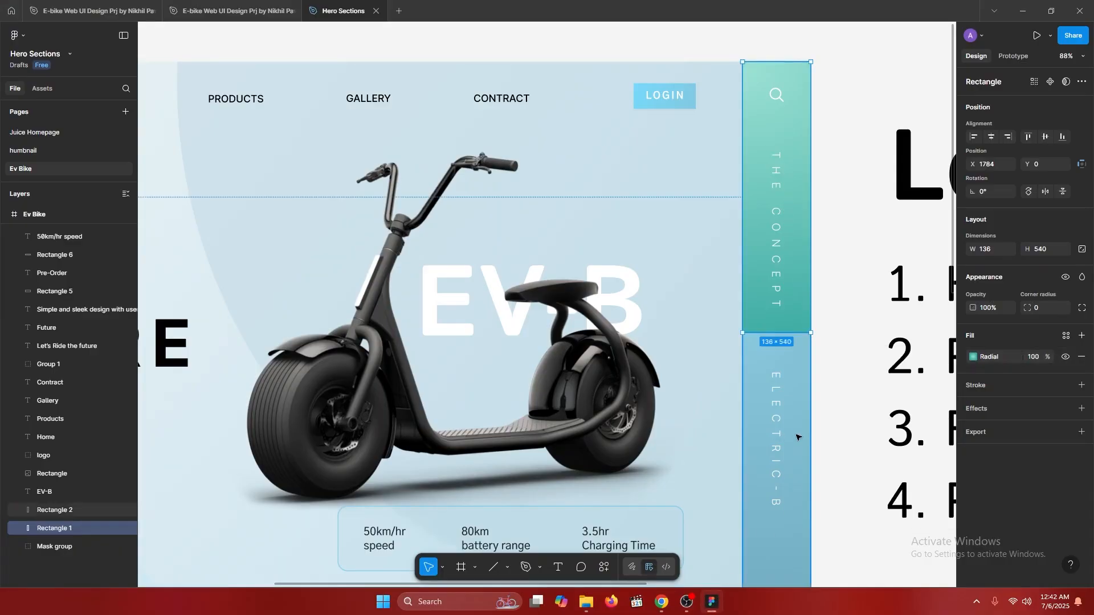
pyautogui.click(998, 356)
pyautogui.click(900, 482)
pyautogui.hotkey('ctrl', 'c')
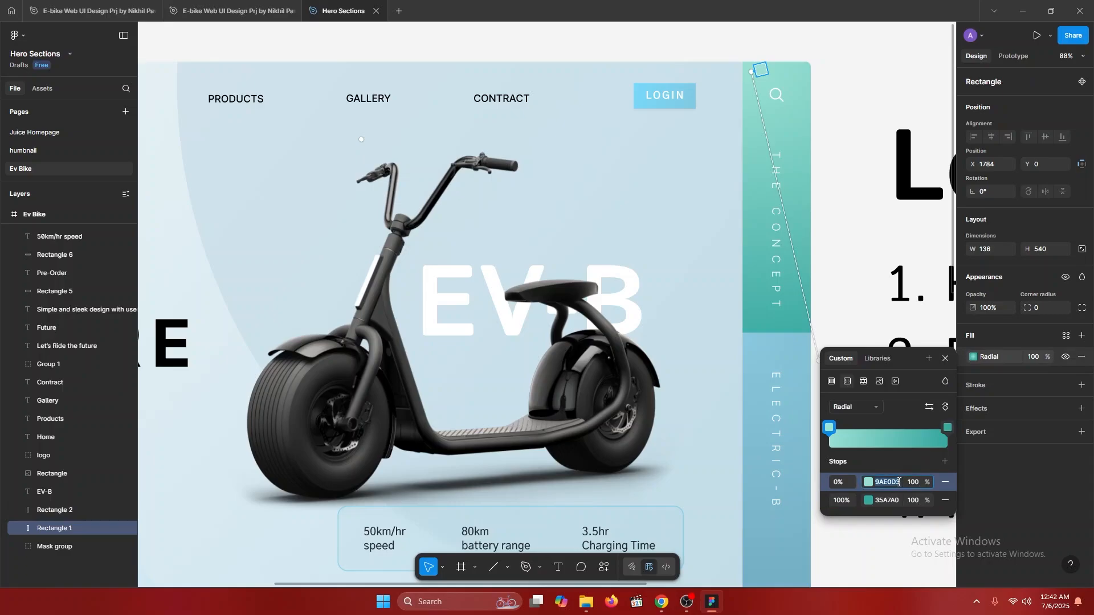
# - Back in Elementor, give the lower container a gradient background with 9AE0D3 as its first colour
pyautogui.hotkey('alt', 'Tab')
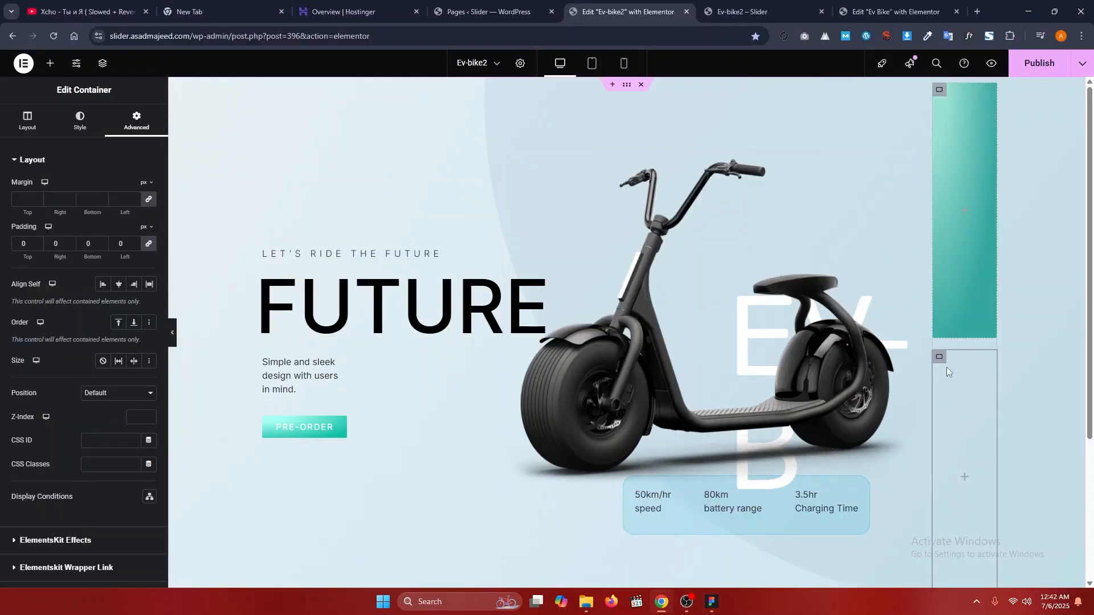
pyautogui.click(73, 127)
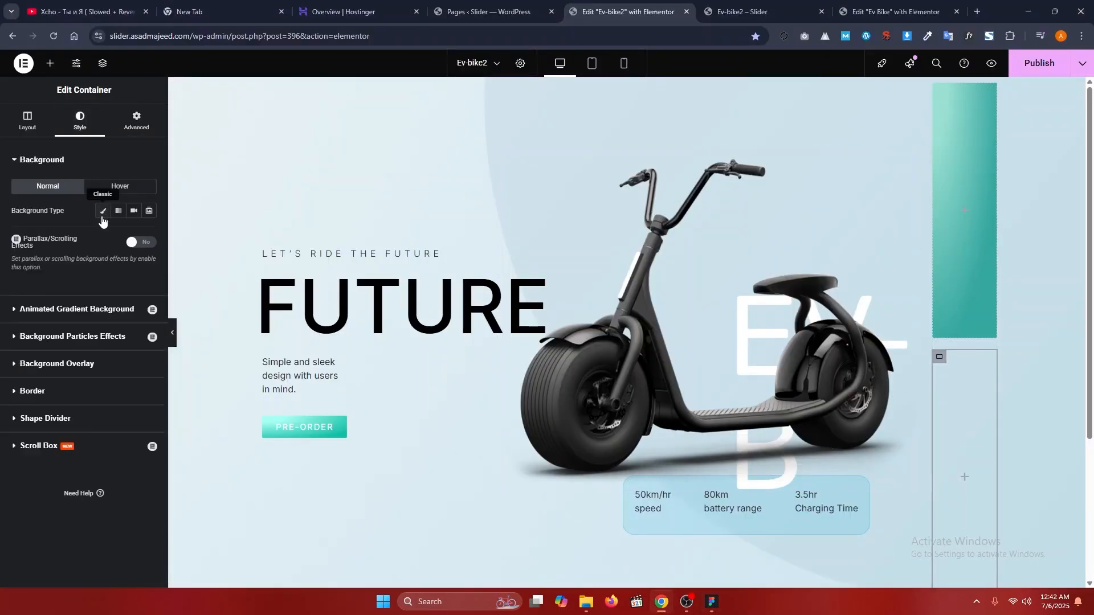
pyautogui.click(118, 211)
pyautogui.click(149, 345)
pyautogui.hotkey('ctrl', 'v')
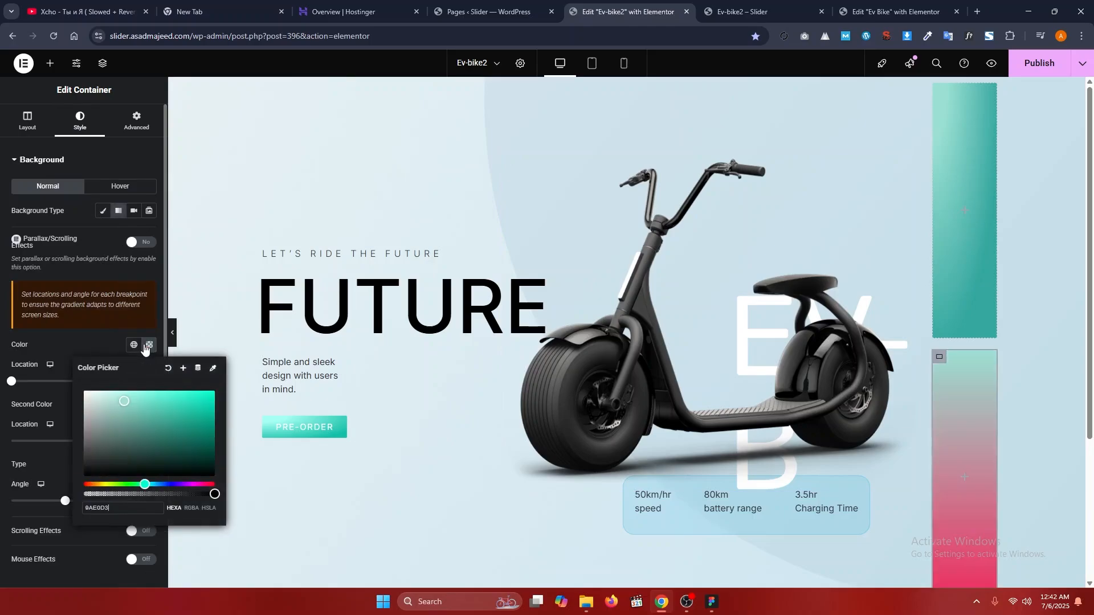
pyautogui.click(102, 343)
# - Copy the green rectangle's second gradient stop colour, 35A7A0, from Figma and apply it as the lower container's second gradient colour
pyautogui.hotkey('alt', 'Tab')
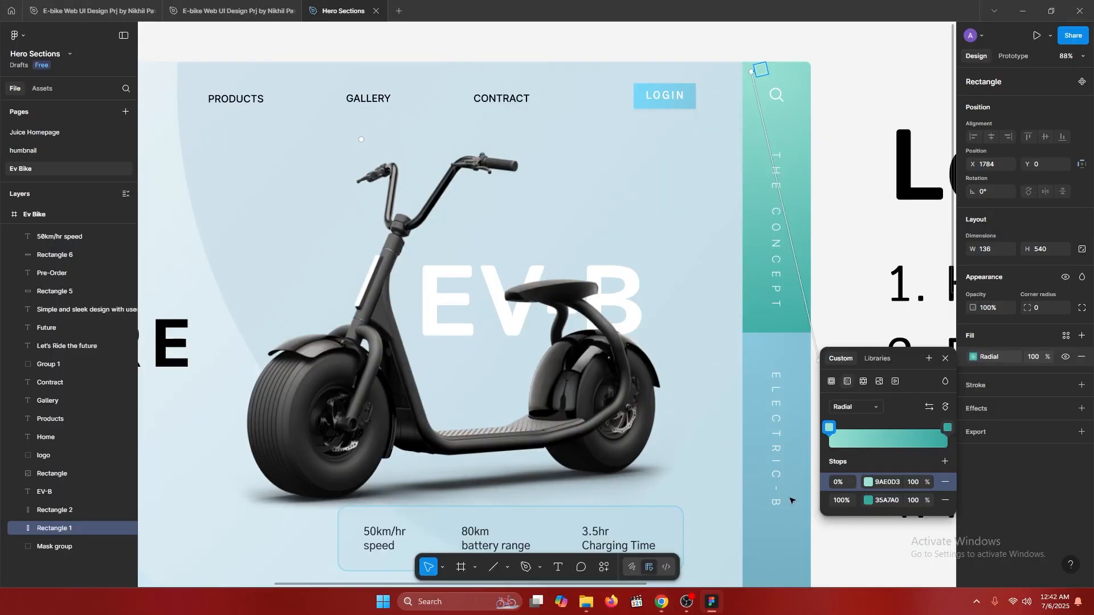
pyautogui.click(891, 503)
pyautogui.hotkey('ctrl', 'c')
pyautogui.hotkey('alt', 'Tab')
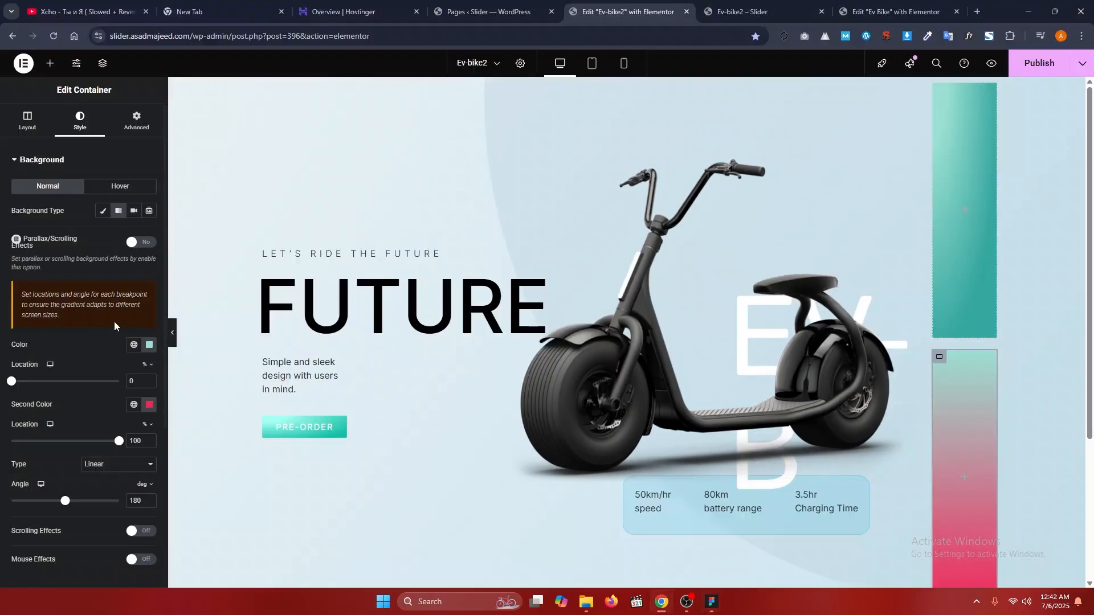
pyautogui.click(149, 405)
pyautogui.hotkey('ctrl', 'v')
pyautogui.click(91, 399)
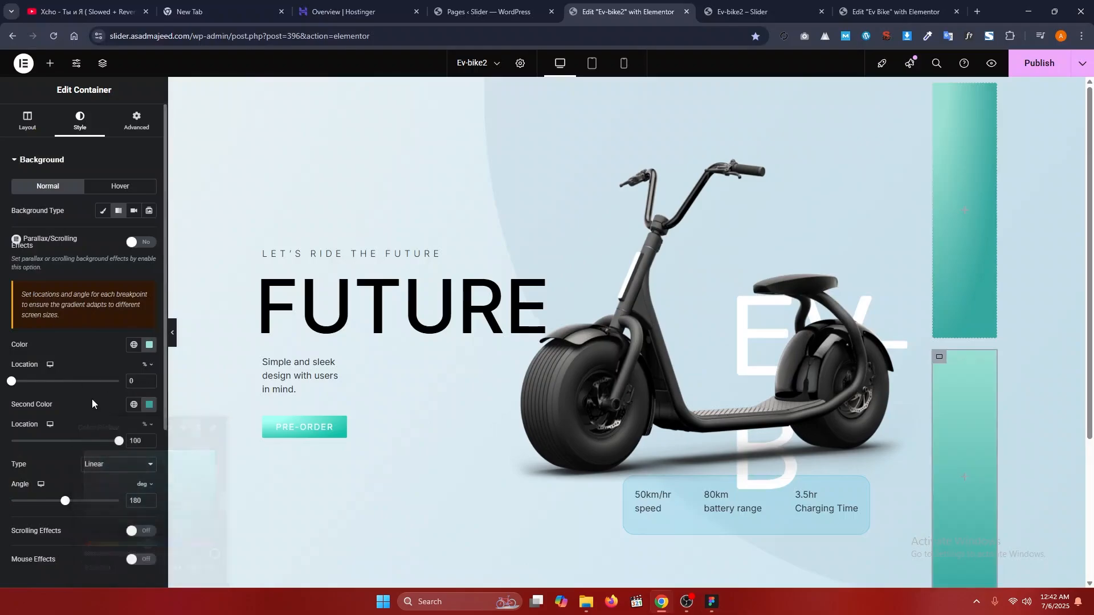
# - Change the lower container's gradient type to Radial and its position to Top Left
pyautogui.scroll(-2, 124, 387)
pyautogui.click(118, 351)
pyautogui.click(117, 385)
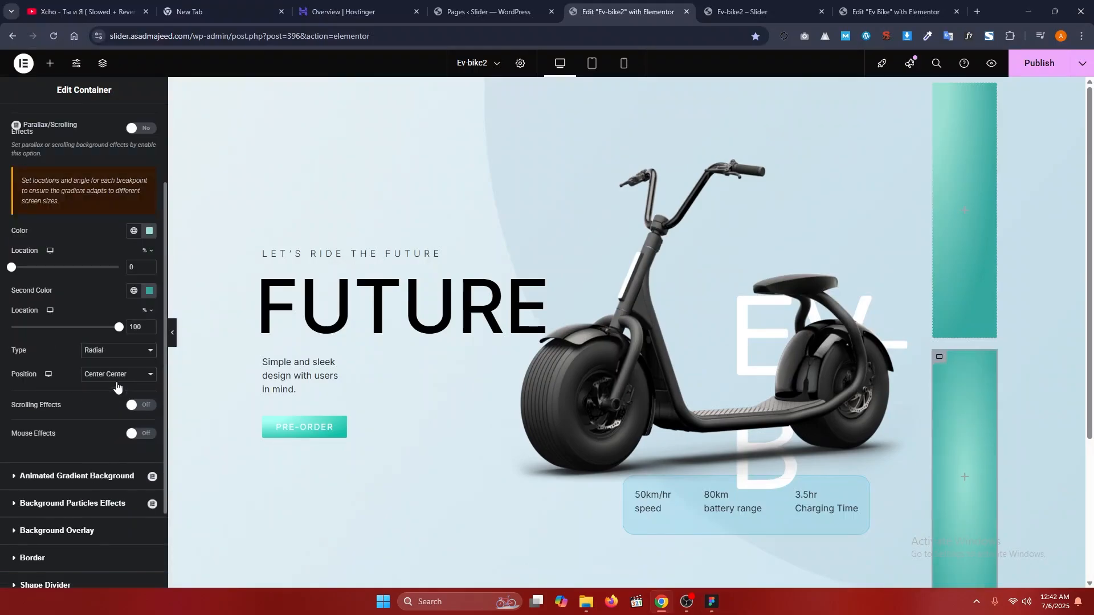
pyautogui.click(123, 381)
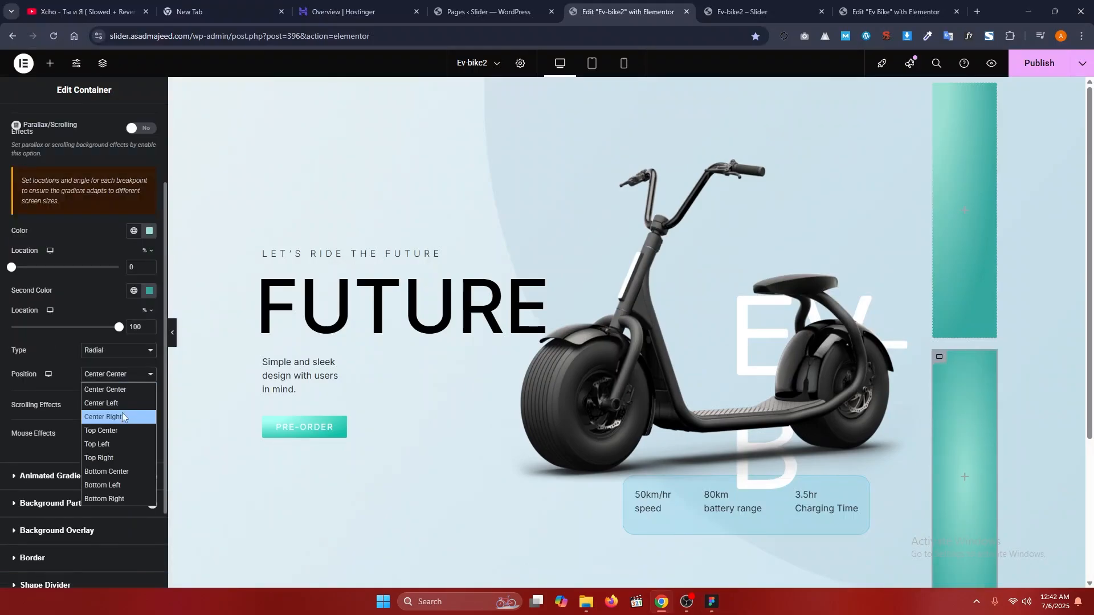
pyautogui.click(119, 445)
pyautogui.scroll(-3, 949, 341)
# - Copy the blue rectangle's first gradient stop colour, 89C8DD, from Figma and apply it as the lower container's first gradient colour
pyautogui.hotkey('alt', 'Tab')
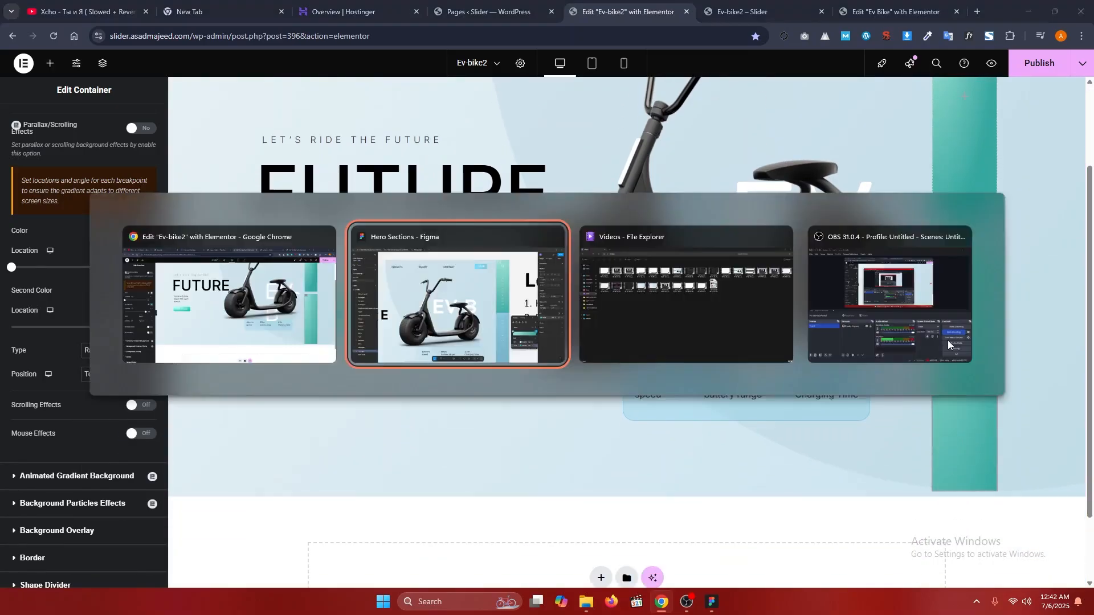
pyautogui.click(797, 399)
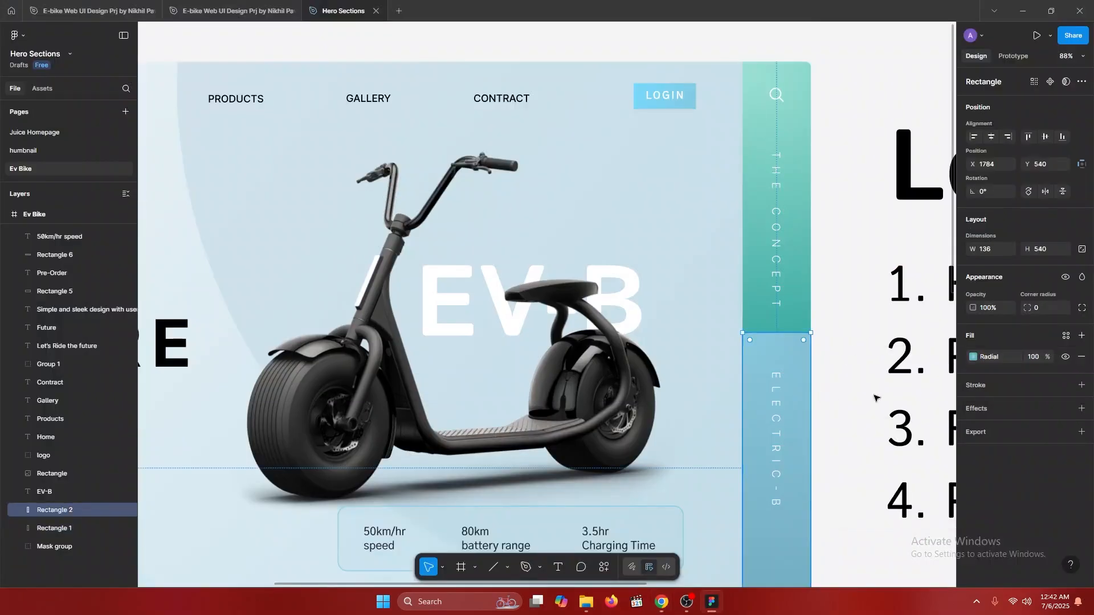
pyautogui.click(974, 357)
pyautogui.click(896, 482)
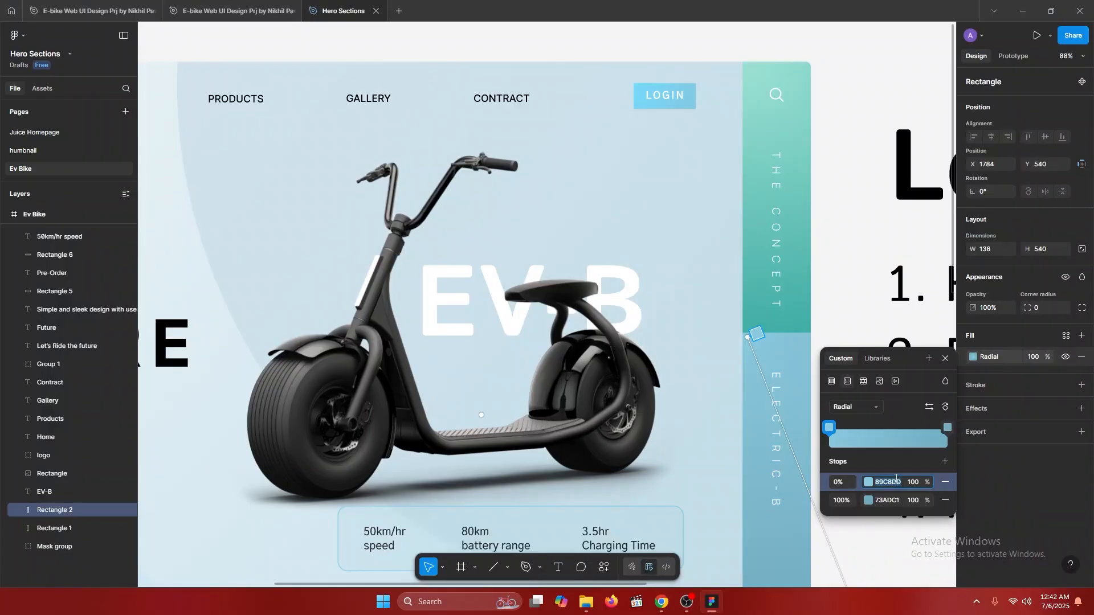
pyautogui.hotkey('alt', 'Tab')
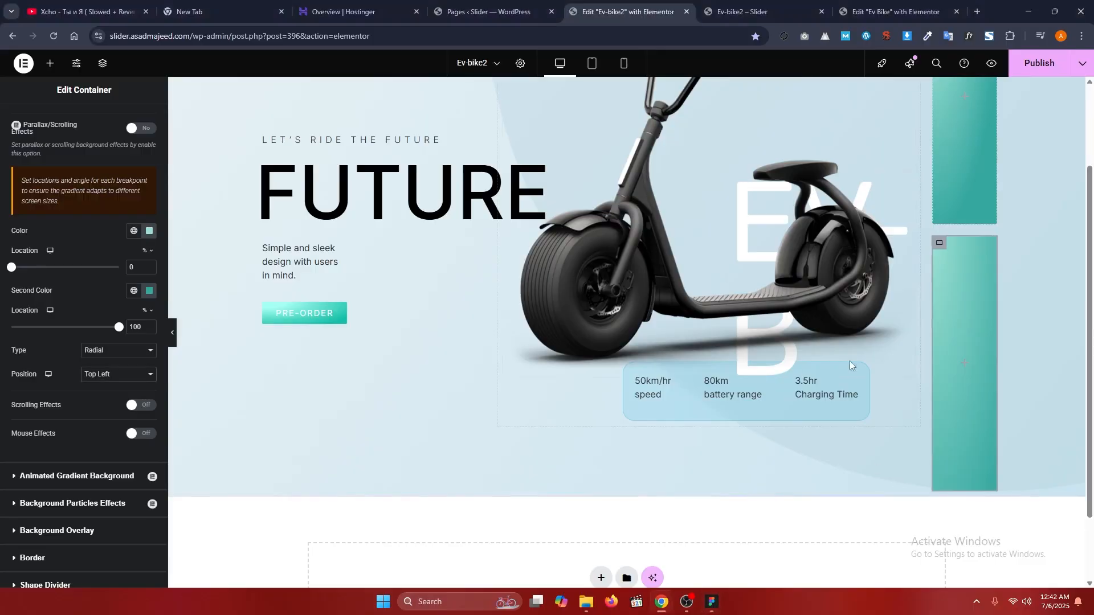
pyautogui.click(149, 231)
pyautogui.click(125, 232)
# - Copy the blue rectangle's second stop colour, 73ADC1, from Figma into the lower container's second gradient colour and compare the strip with the design
pyautogui.hotkey('alt', 'Tab')
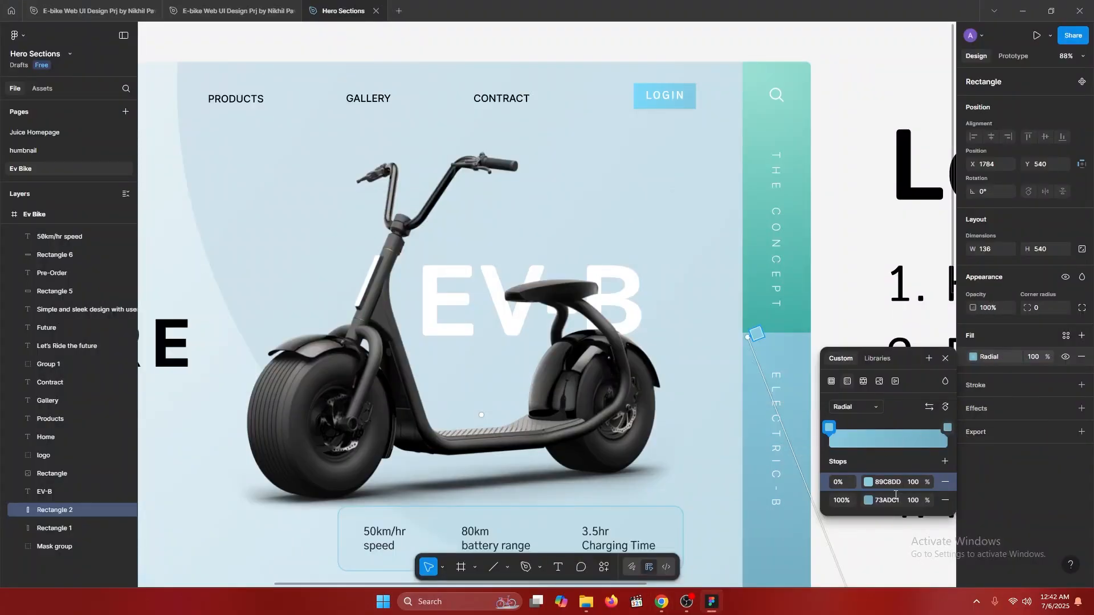
pyautogui.click(888, 501)
pyautogui.hotkey('alt', 'Tab')
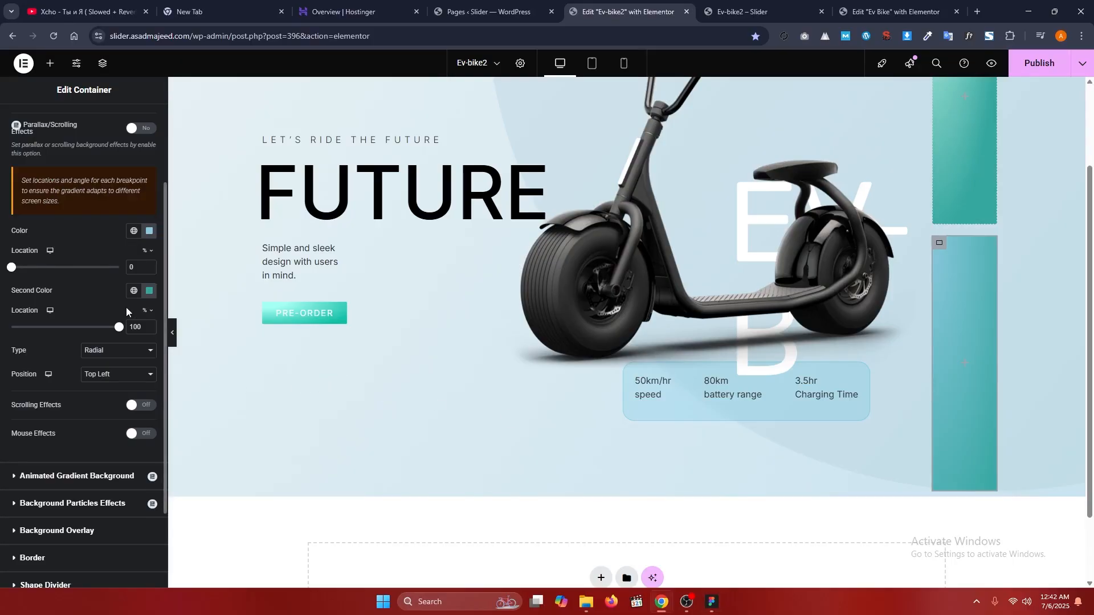
pyautogui.click(149, 291)
pyautogui.hotkey('ctrl', 'v')
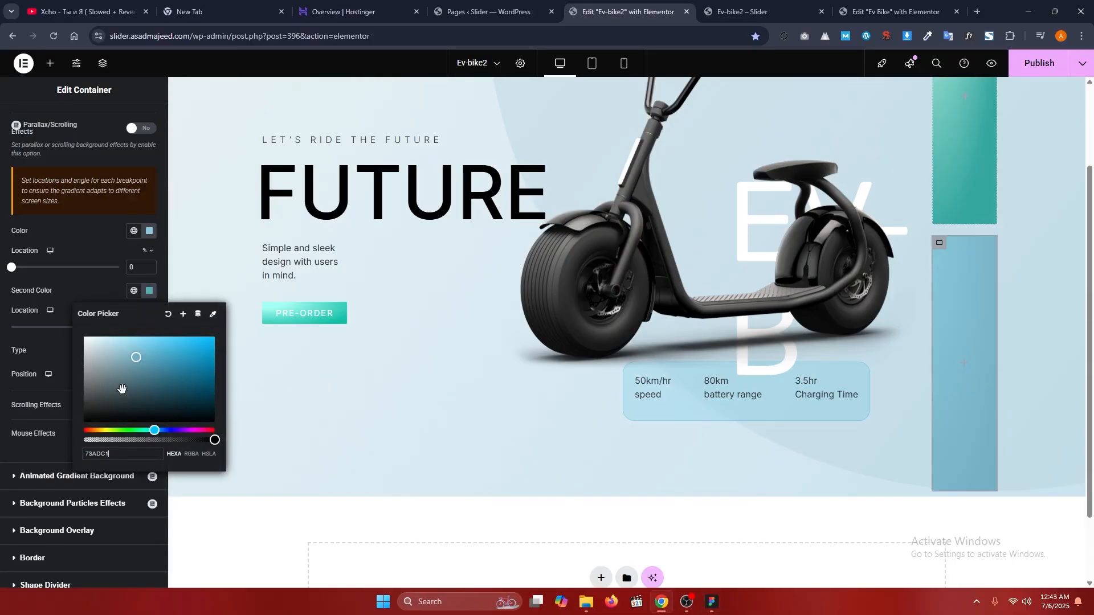
pyautogui.click(279, 291)
pyautogui.scroll(1, 946, 353)
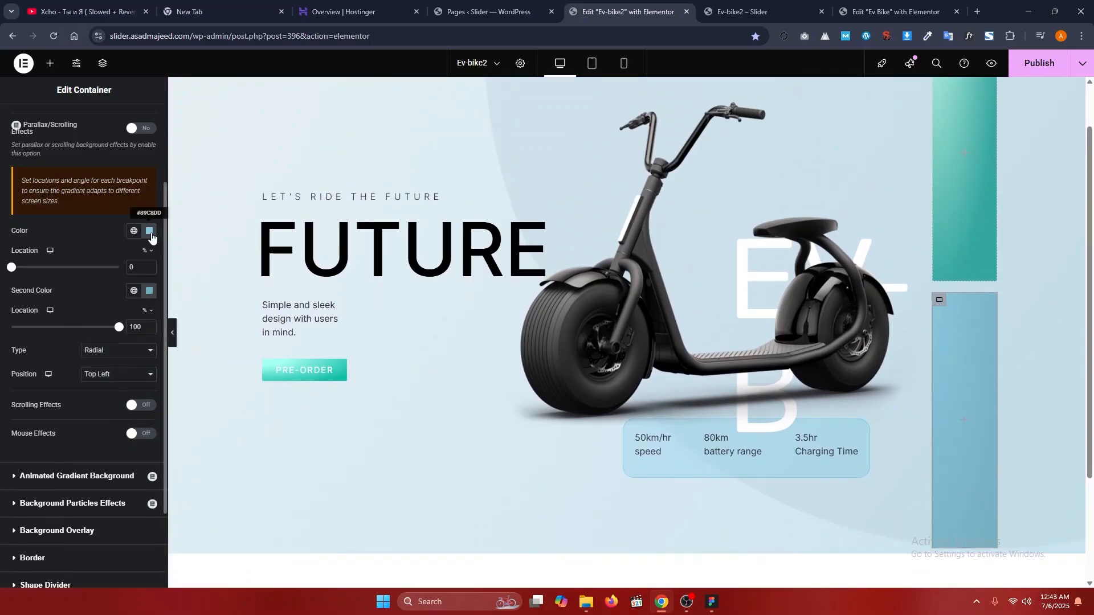
pyautogui.hotkey('alt', 'Tab')
pyautogui.hotkey('alt', 'Tab')
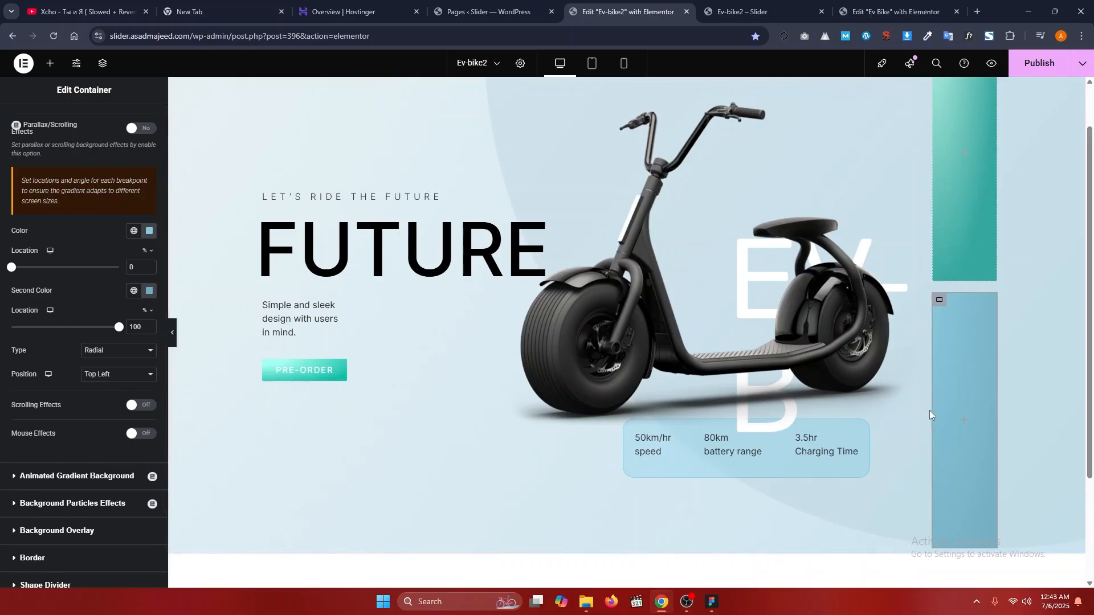
pyautogui.scroll(1, 1006, 405)
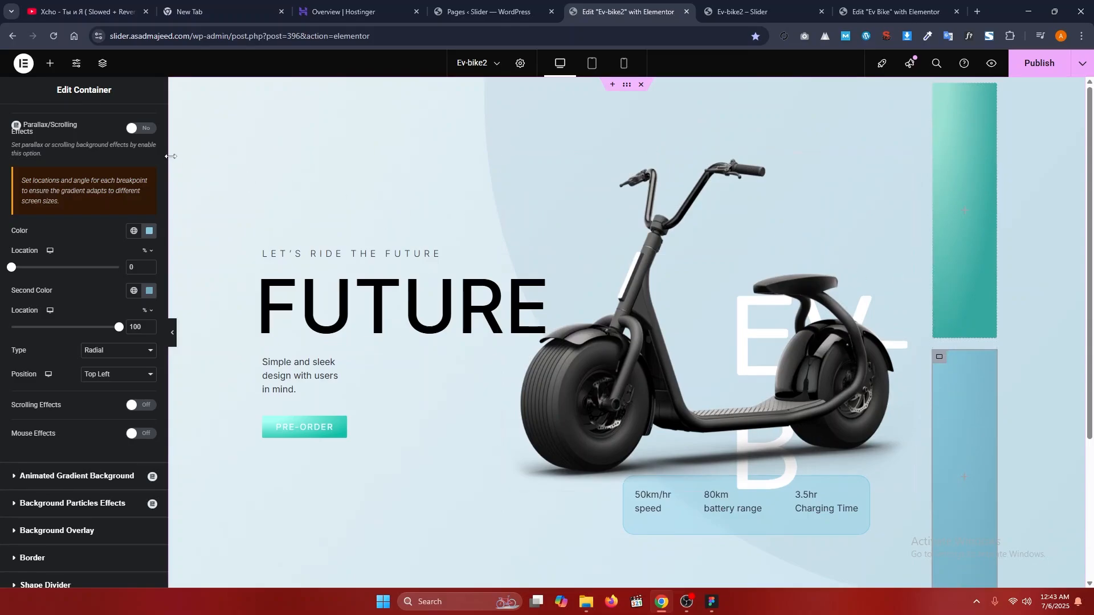
# - Set the column and row gaps of the Side Text container to 0 px
pyautogui.click(100, 65)
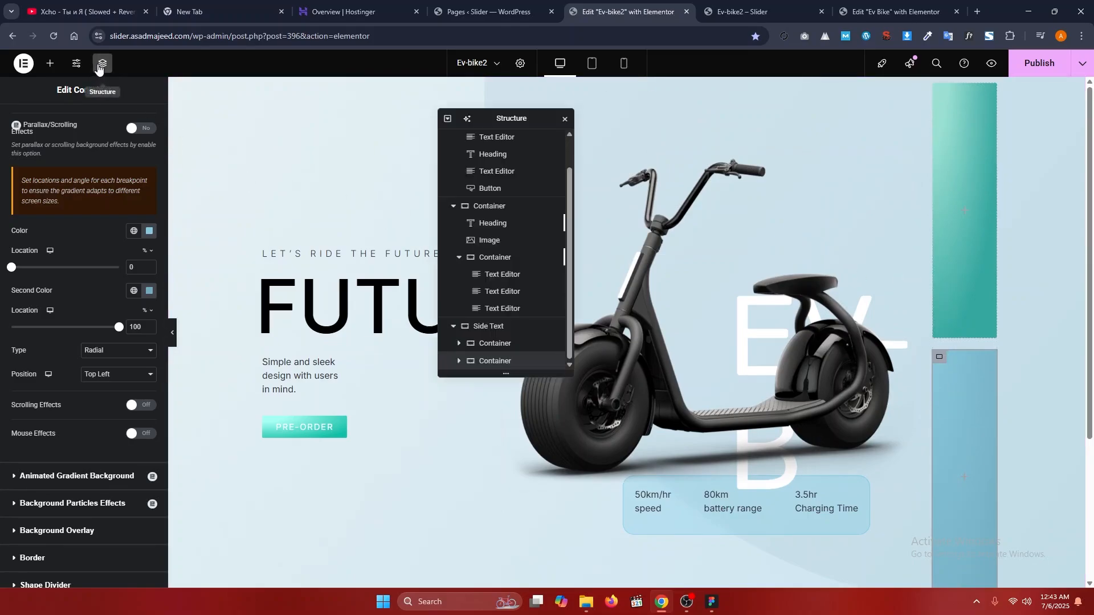
pyautogui.click(507, 328)
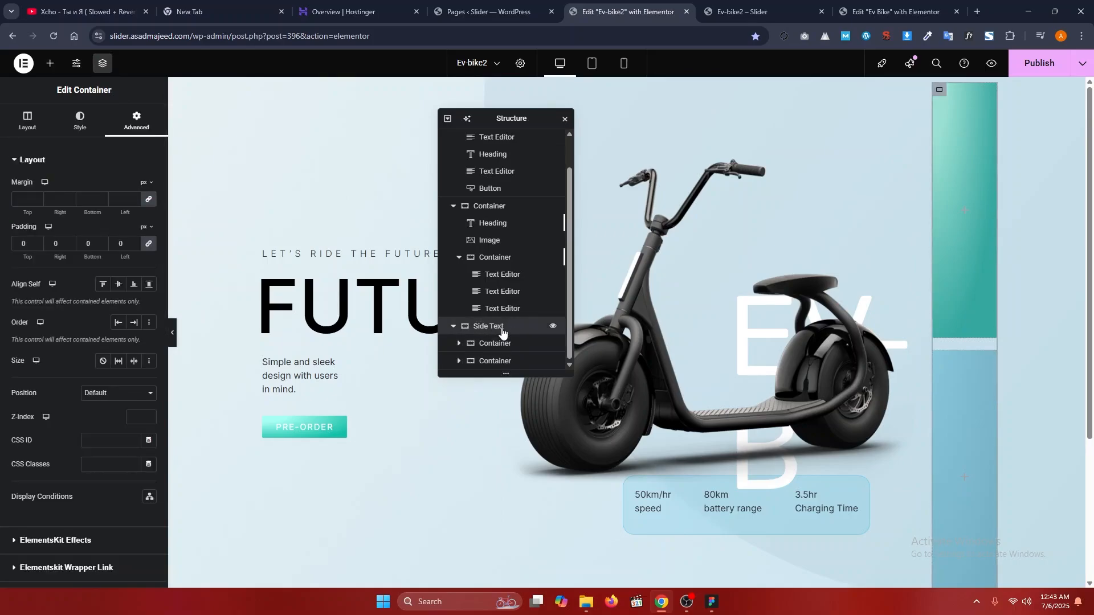
pyautogui.click(28, 135)
pyautogui.scroll(-5, 40, 297)
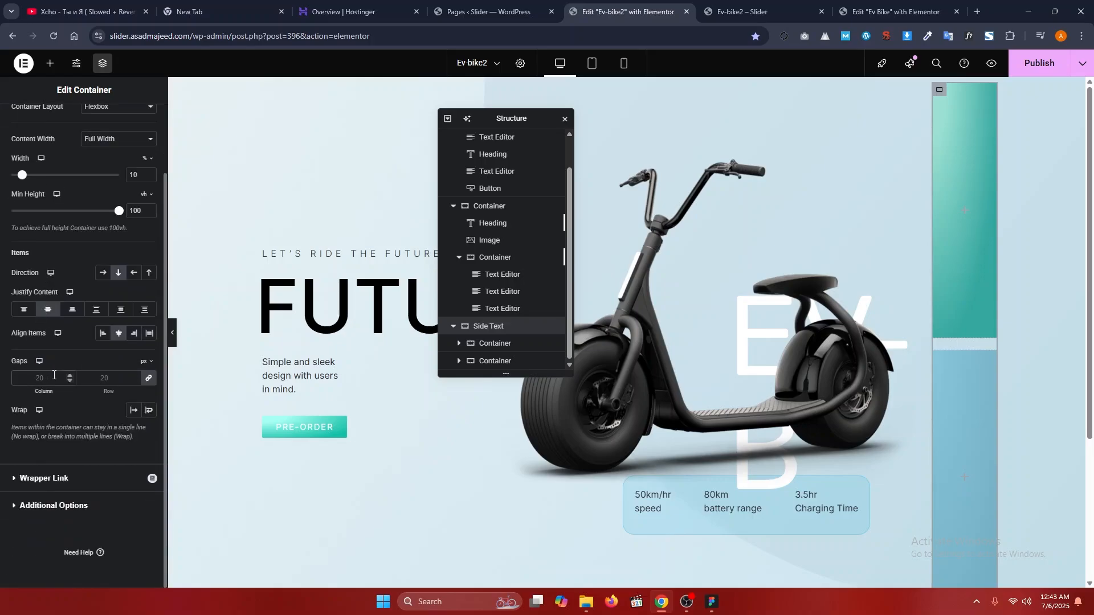
pyautogui.click(54, 378)
pyautogui.write('0')
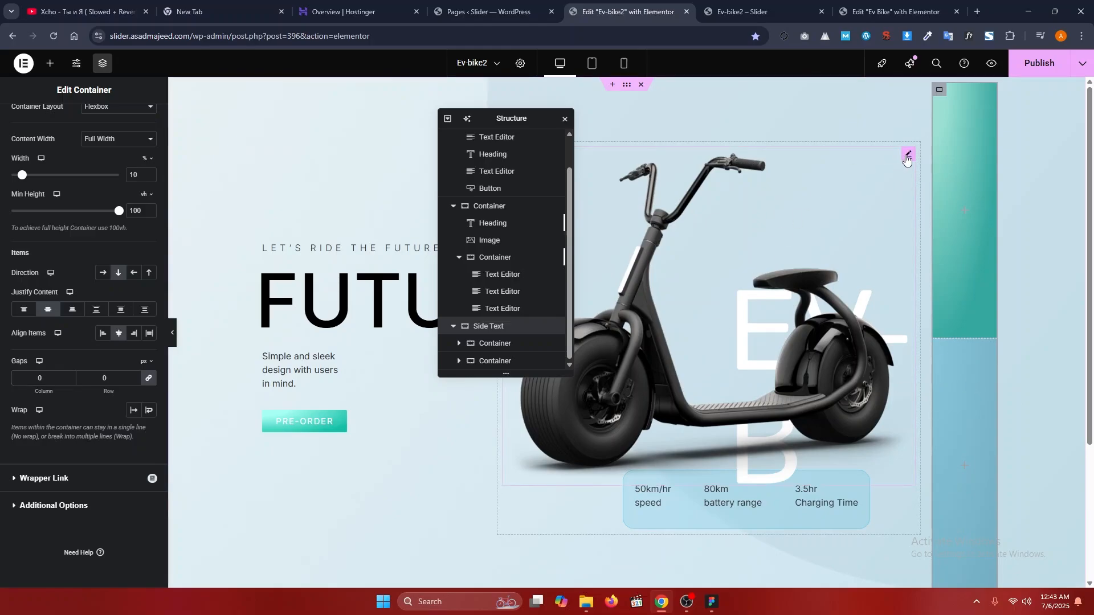
pyautogui.click(908, 157)
# - Publish the page and check the side strip in the page preview
pyautogui.click(1039, 63)
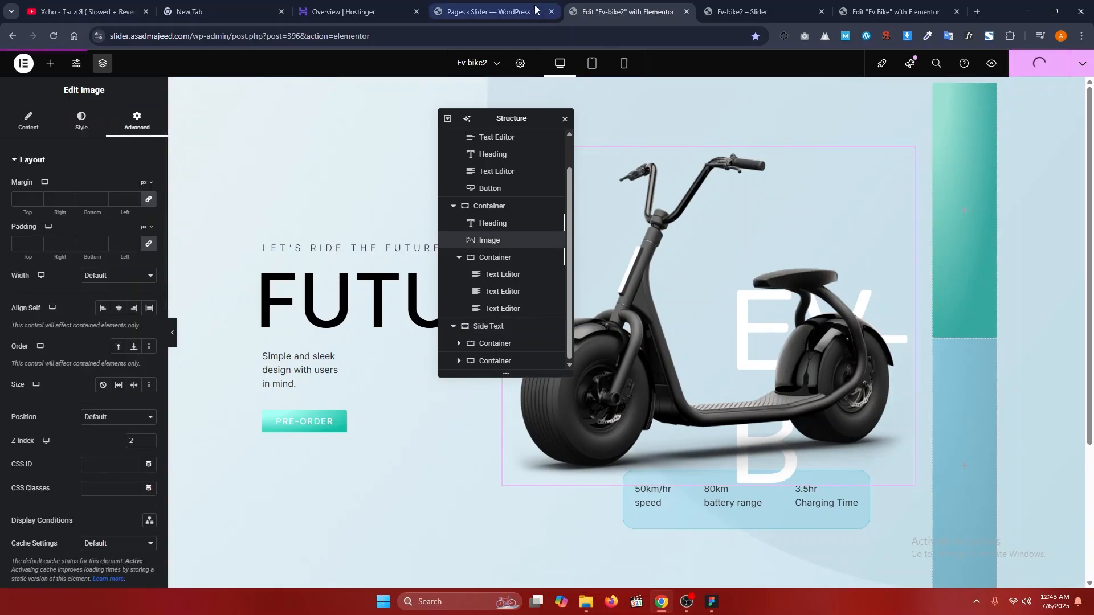
pyautogui.click(741, 12)
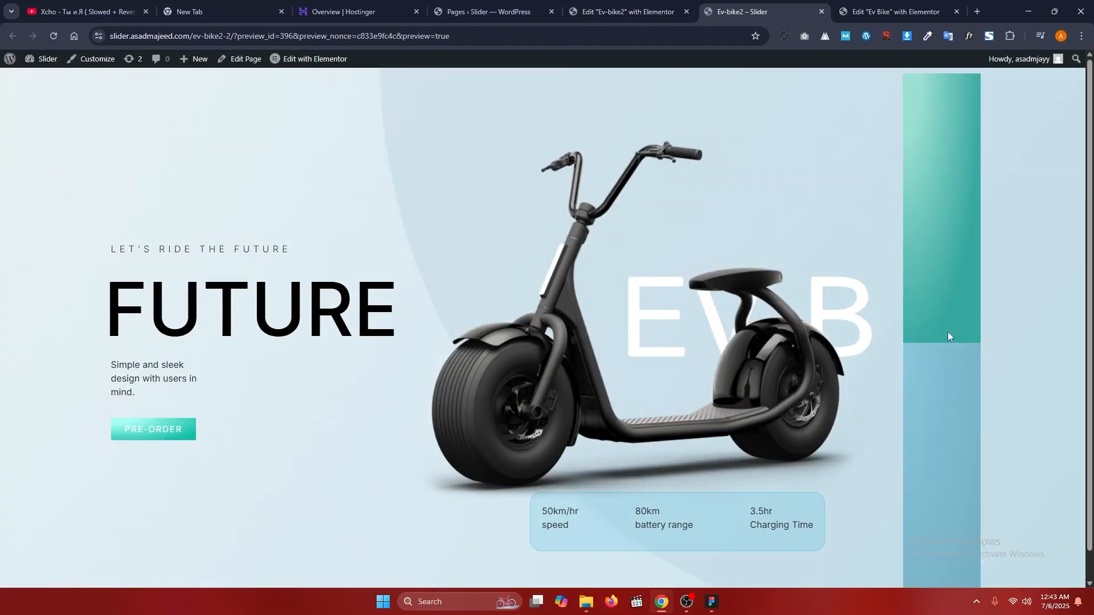
pyautogui.click(626, 12)
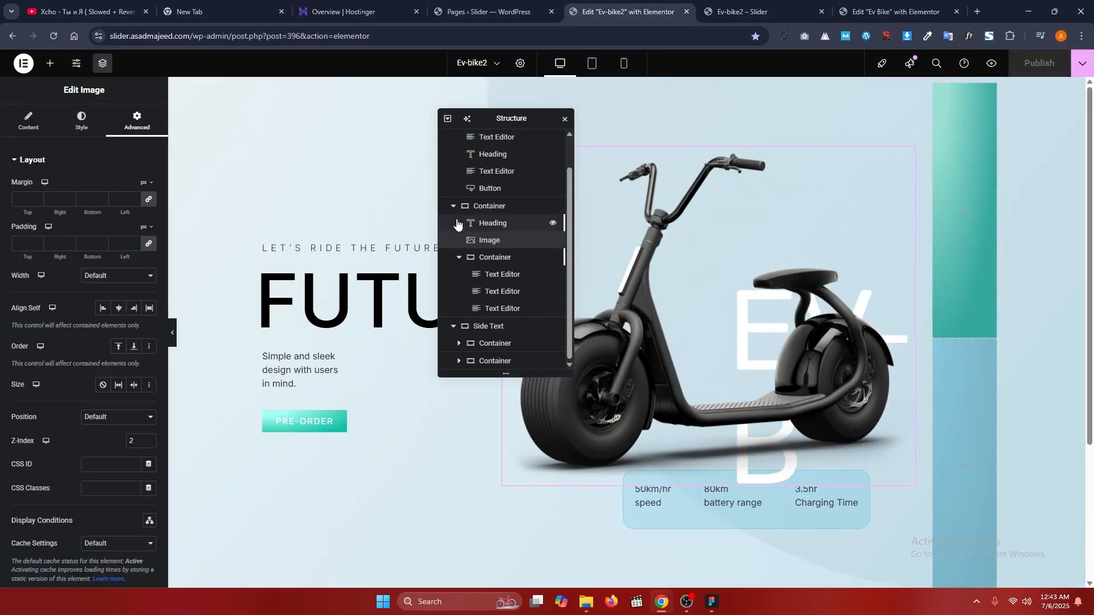
# - Set the Side Text container's width to 8%, publish the change and check the strip in the page preview
pyautogui.click(520, 325)
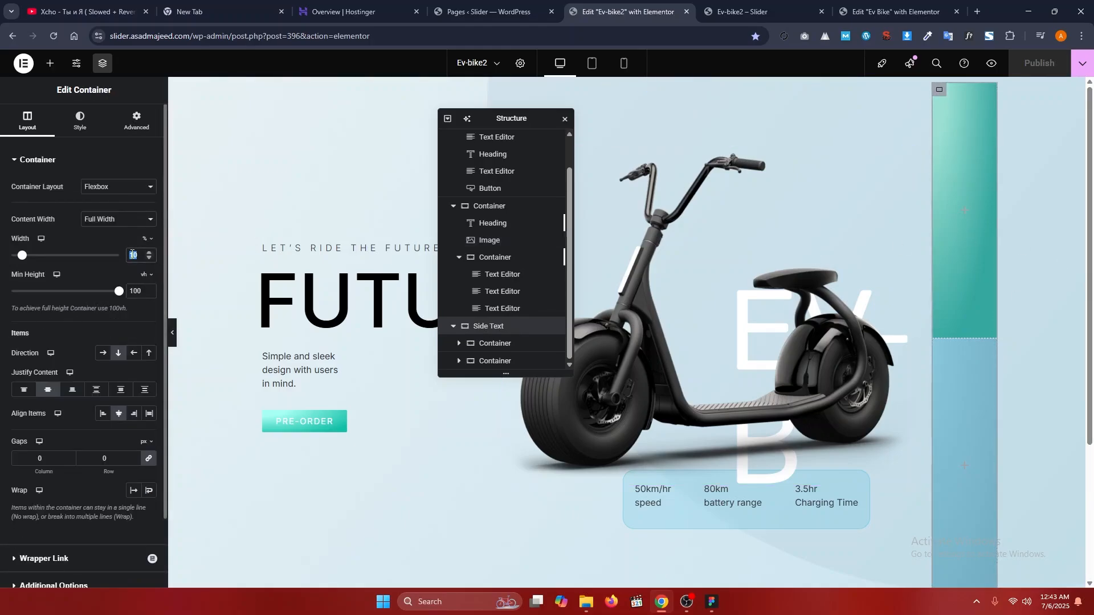
pyautogui.write('8')
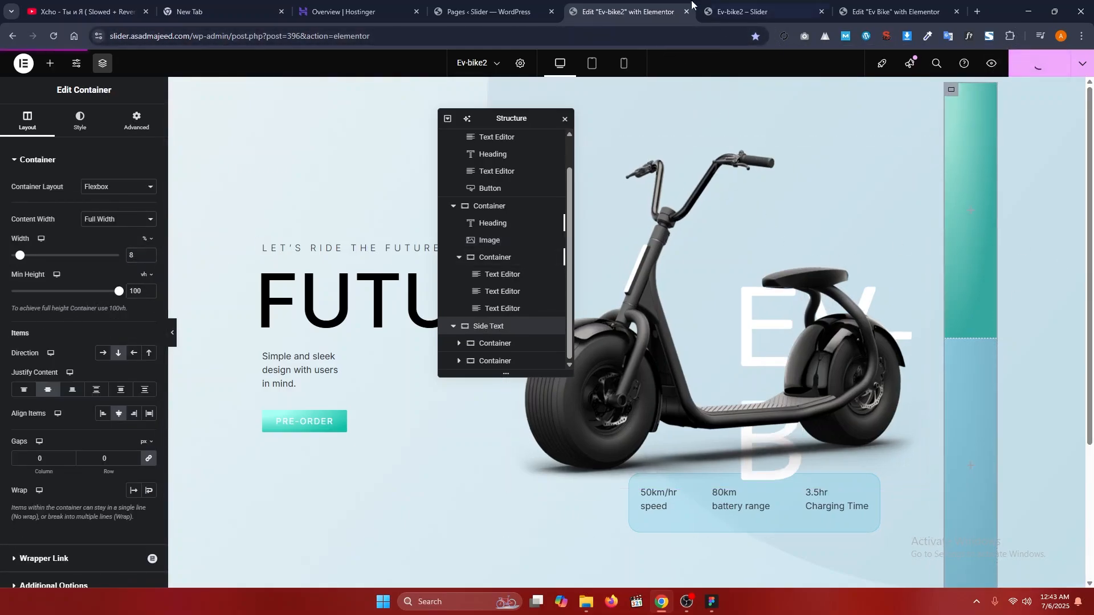
pyautogui.click(715, 3)
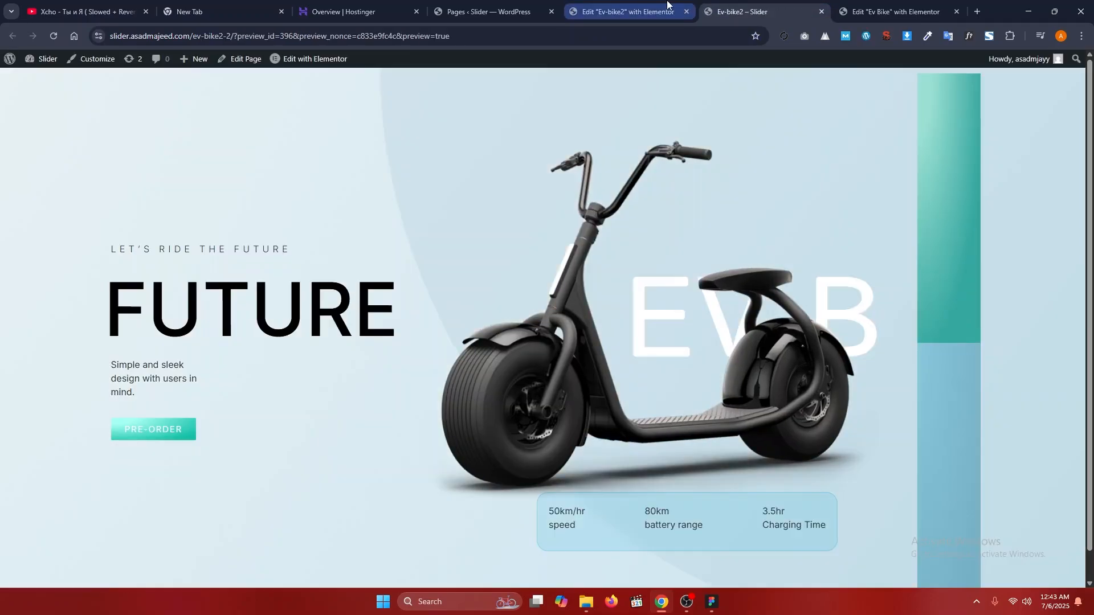
pyautogui.click(656, 11)
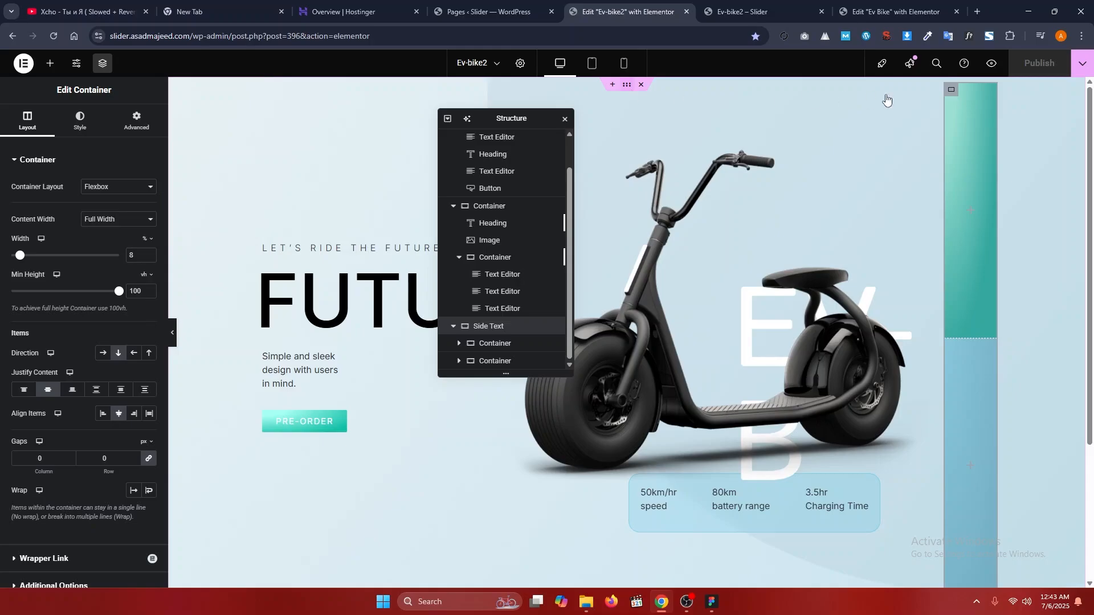
pyautogui.hotkey('ctrl', 'Tab')
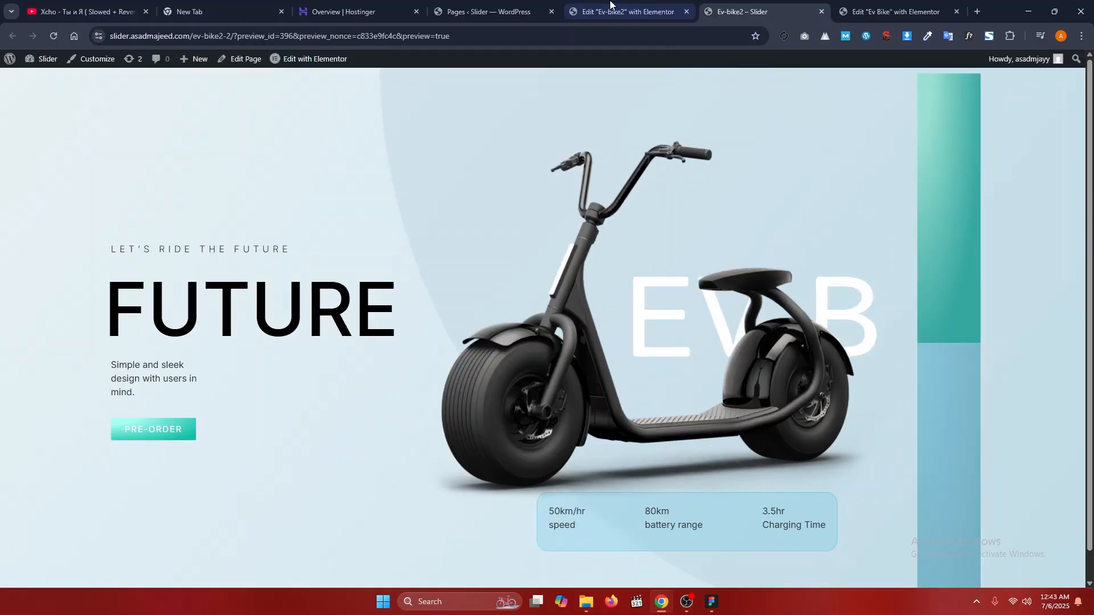
pyautogui.click(615, 10)
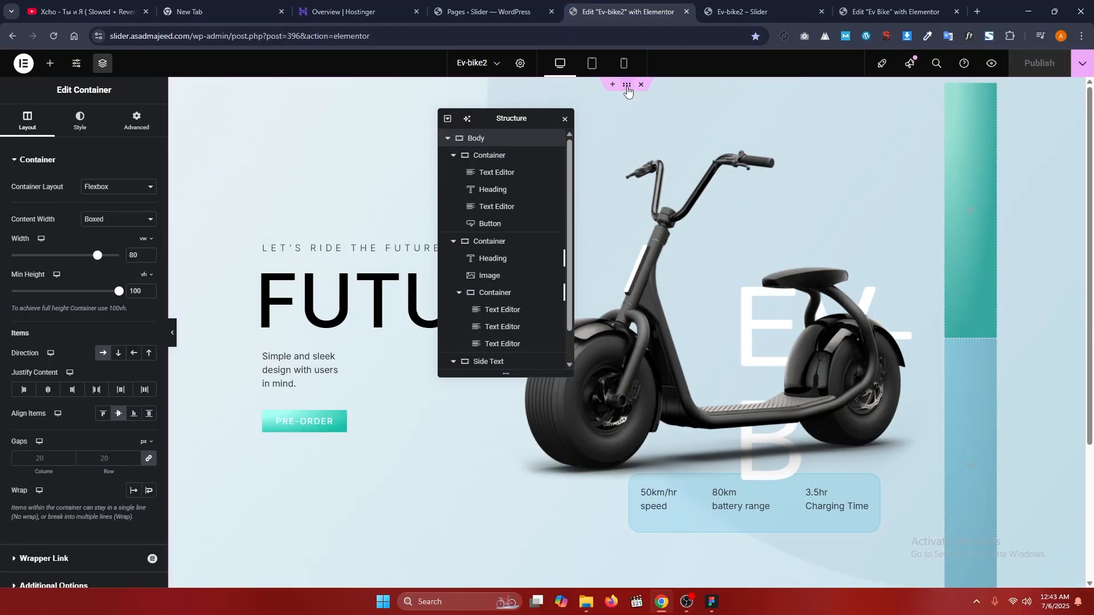
# - Set the Body container's padding to 0 px on all sides, publish the page and check it in the preview
pyautogui.click(132, 122)
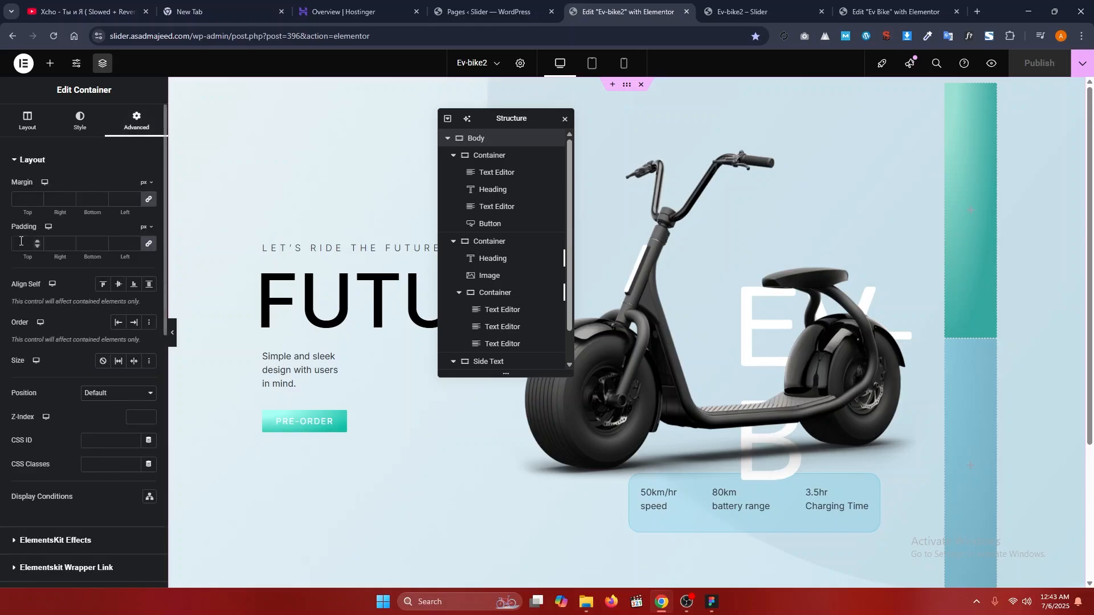
pyautogui.click(21, 244)
pyautogui.write('0')
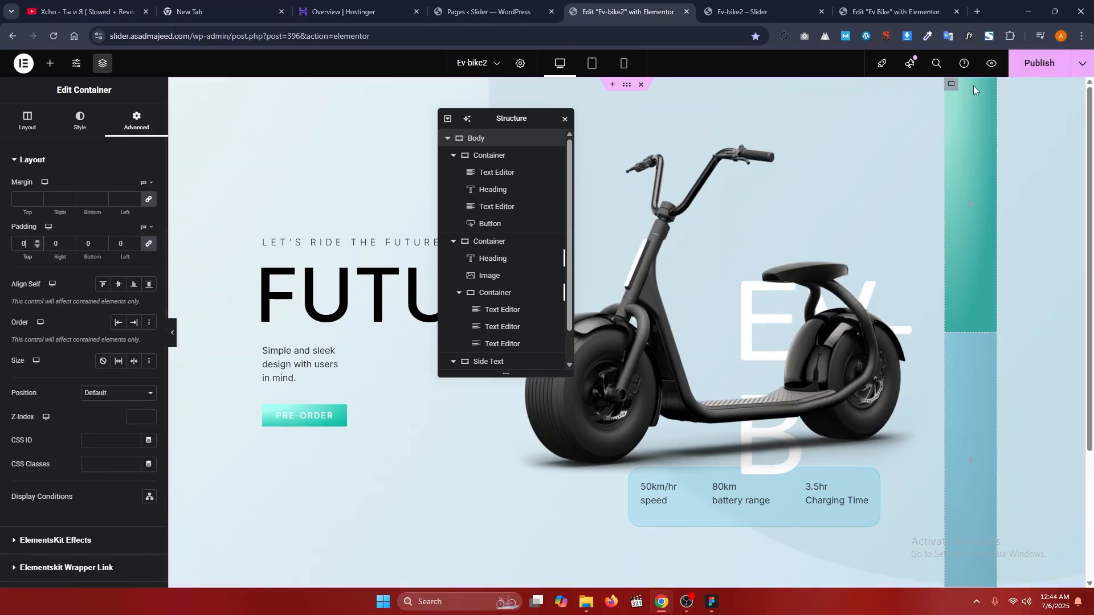
pyautogui.click(787, 6)
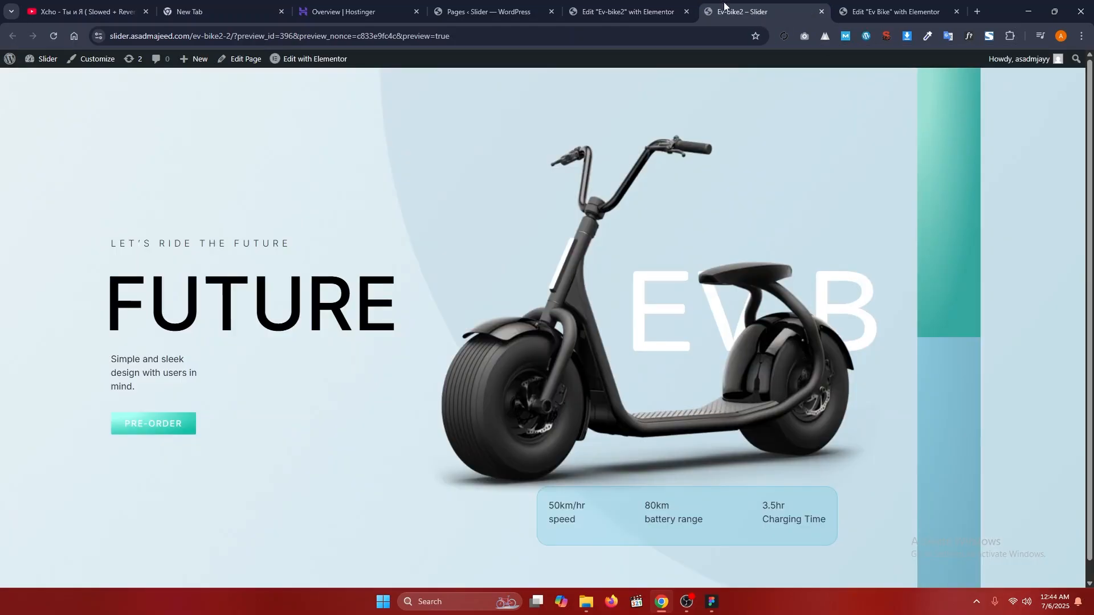
pyautogui.moveTo(623, 5)
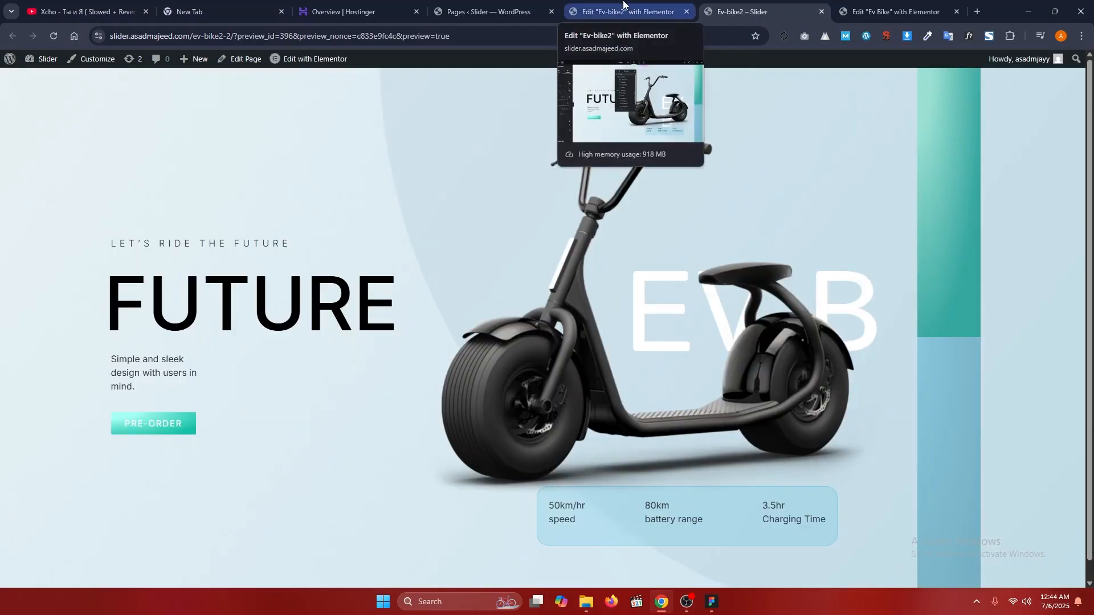
pyautogui.click(624, 6)
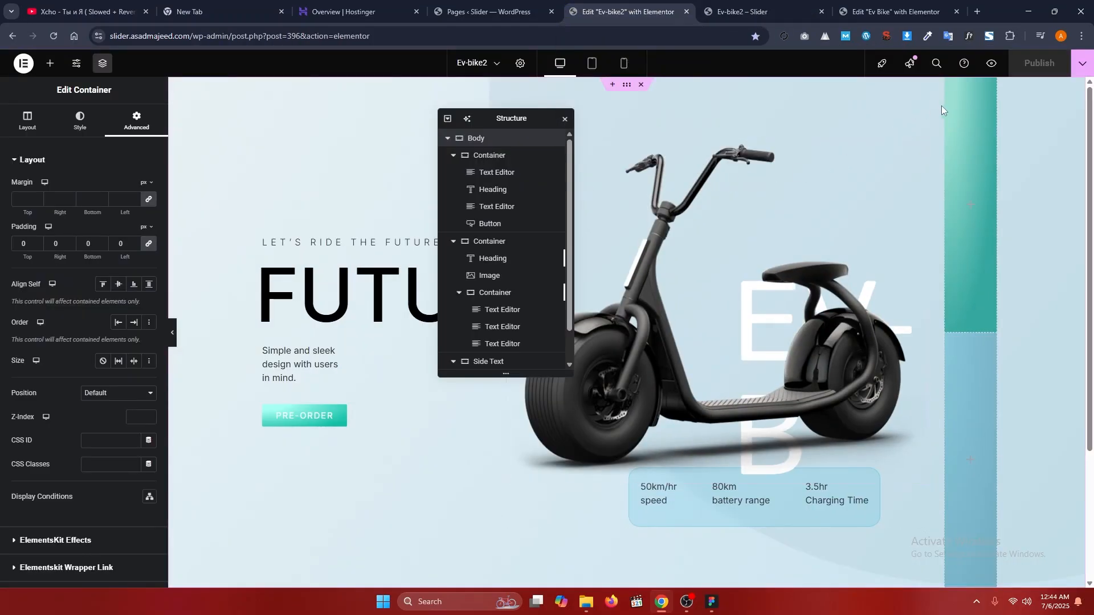
# - Give the Side Text container an absolute position with its horizontal orientation anchored to the slide's right edge
pyautogui.scroll(-1, 535, 284)
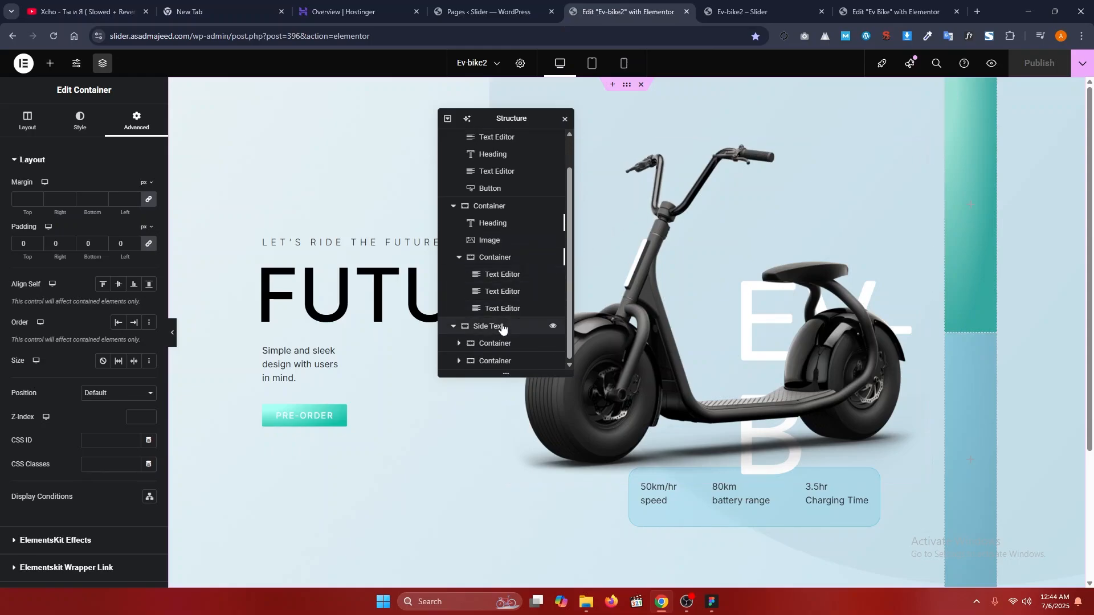
pyautogui.click(500, 327)
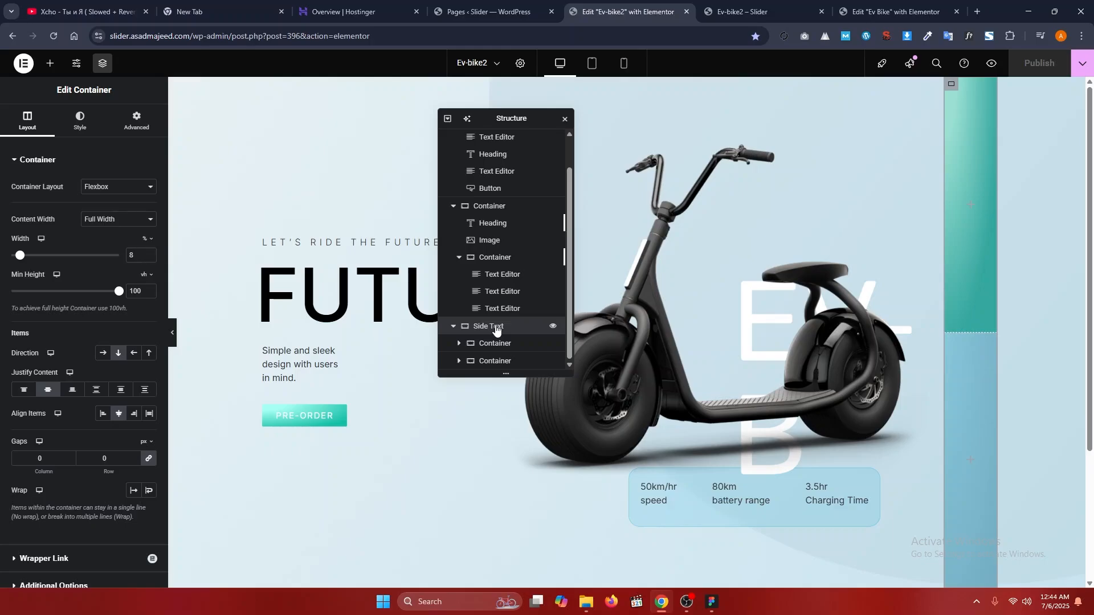
pyautogui.click(132, 121)
pyautogui.scroll(-4, 111, 315)
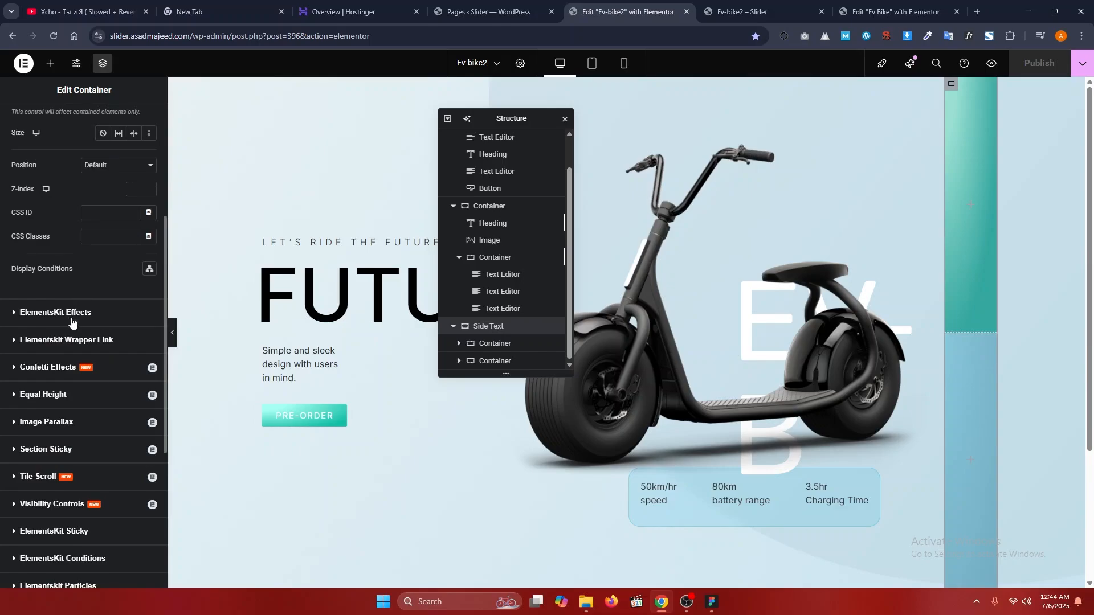
pyautogui.scroll(2, 77, 265)
pyautogui.click(103, 222)
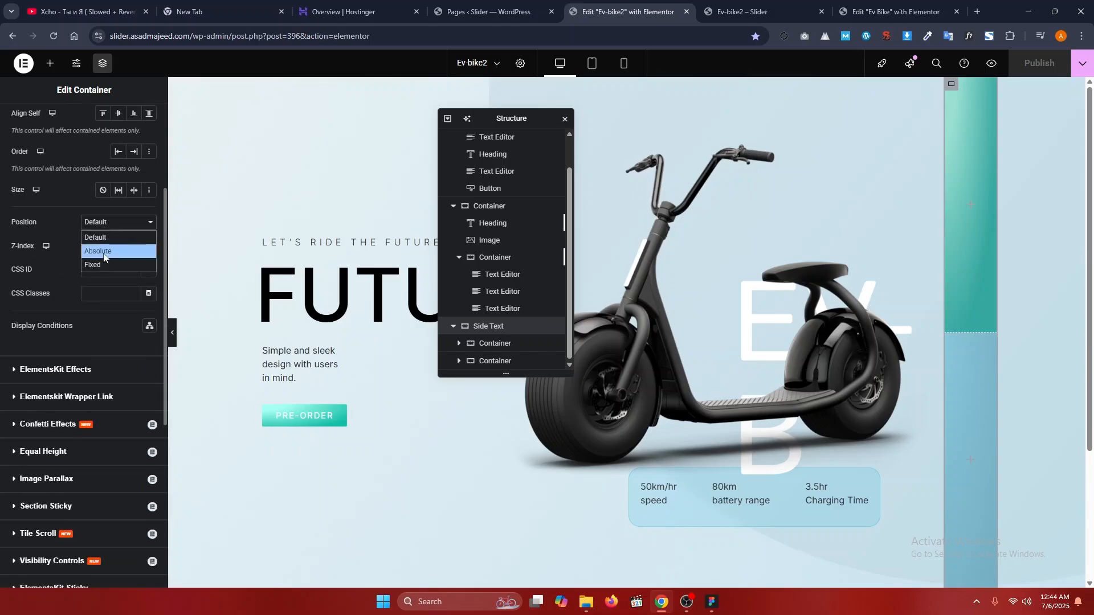
pyautogui.click(103, 252)
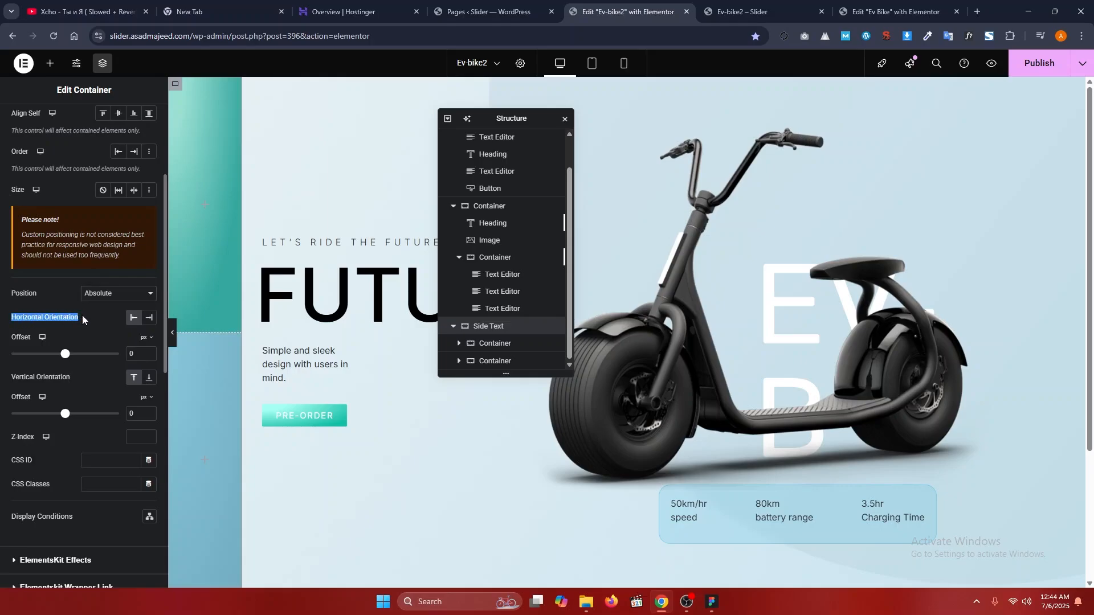
pyautogui.click(149, 320)
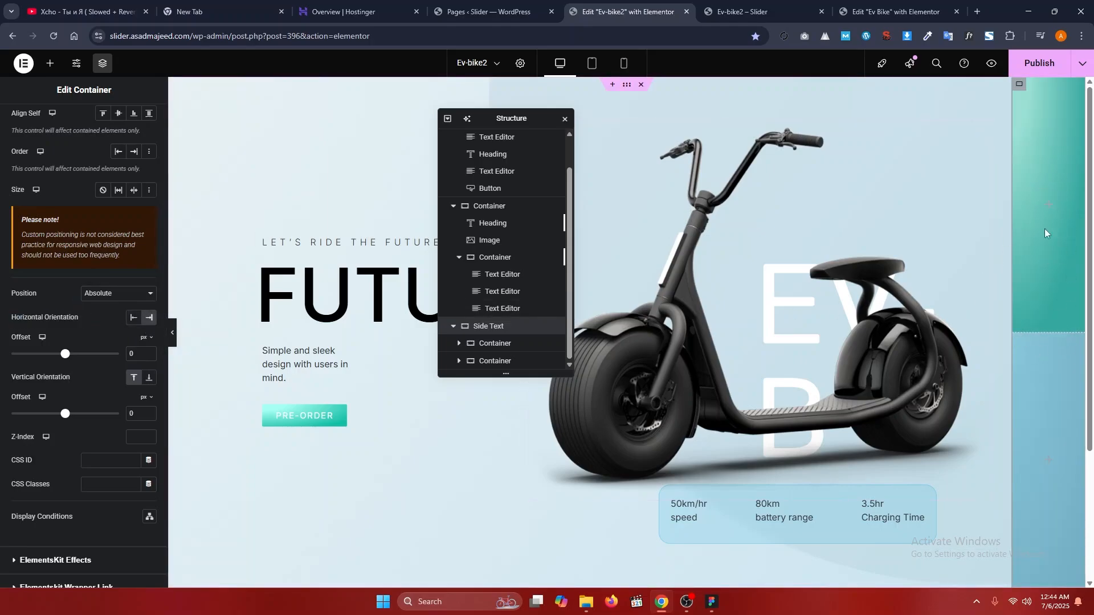
# - Publish the repositioned strip and check the refreshed page preview against the editor
pyautogui.click(1049, 58)
pyautogui.click(785, 11)
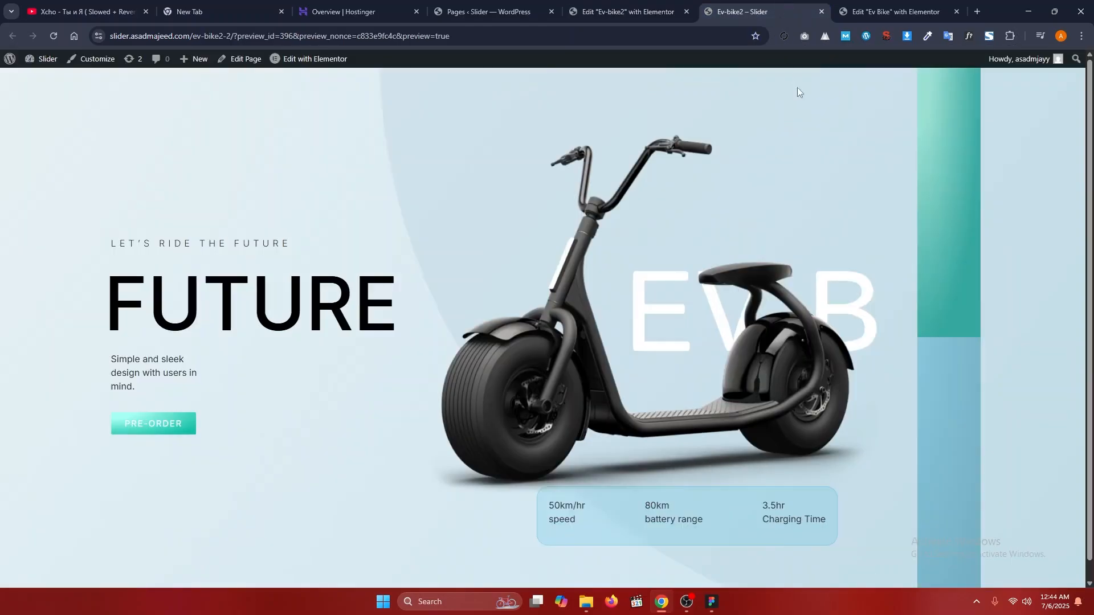
pyautogui.hotkey('ctrl', 'r')
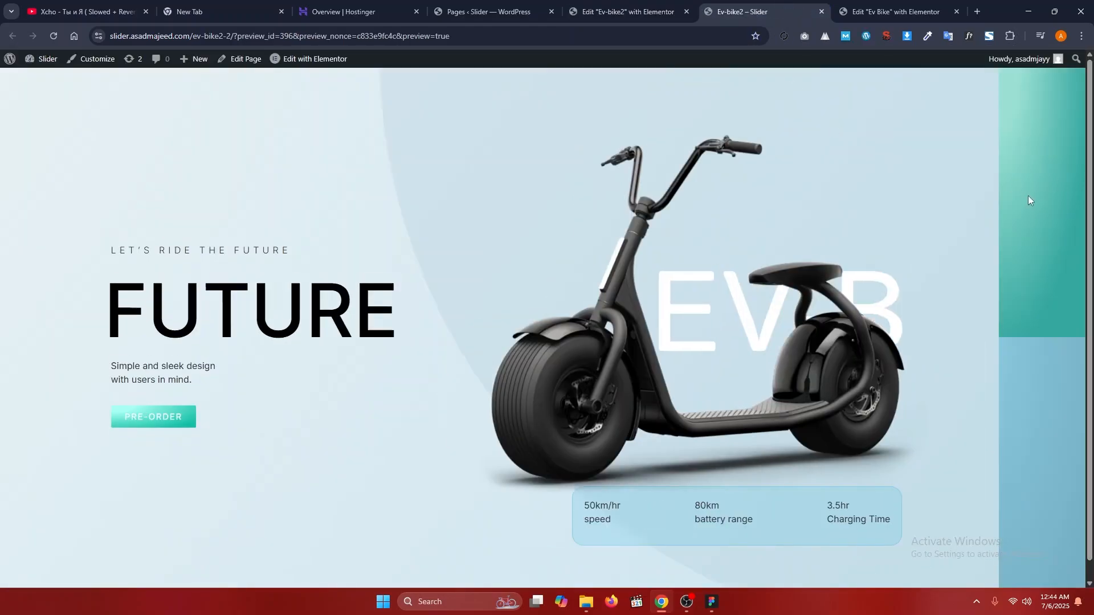
pyautogui.click(653, 6)
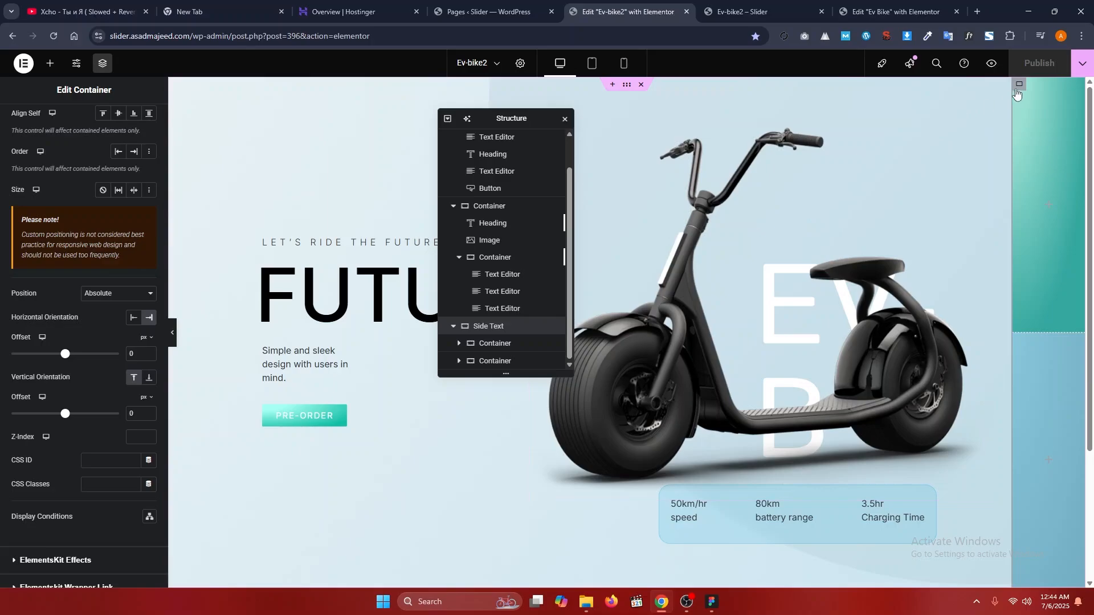
pyautogui.click(839, 4)
pyautogui.click(796, 4)
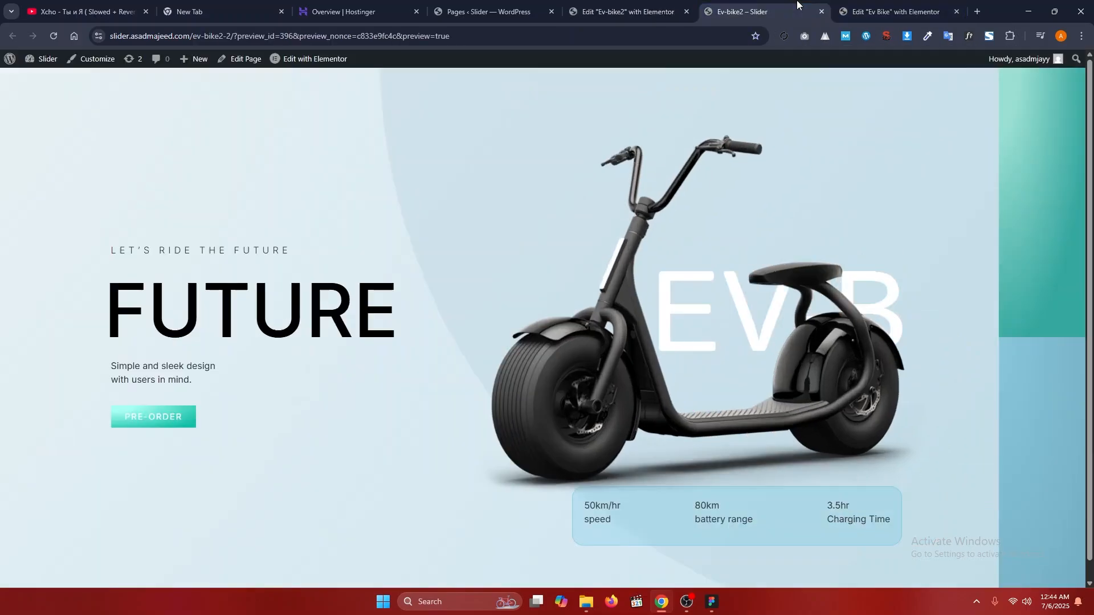
pyautogui.click(622, 4)
# - Set the Side Text container's width to 5%, publish the page and check the narrower strip in the preview
pyautogui.click(17, 134)
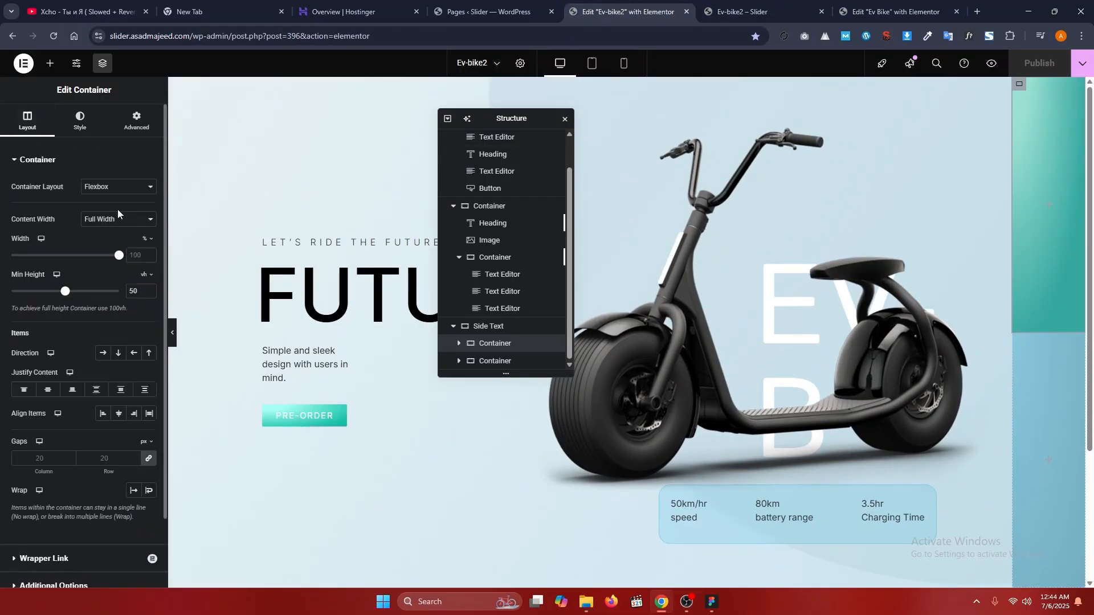
pyautogui.click(485, 327)
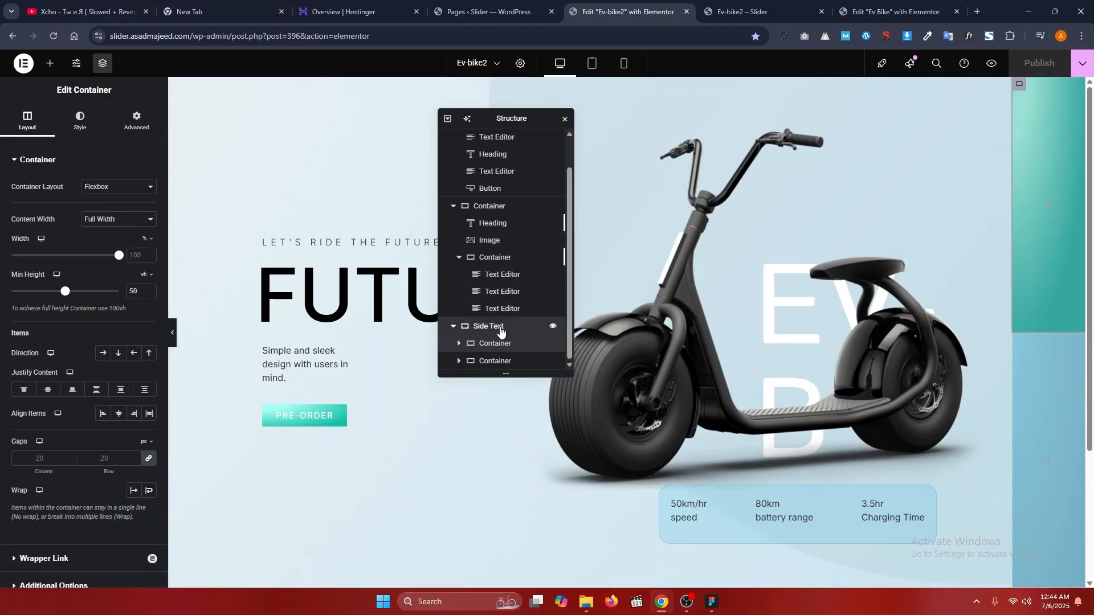
pyautogui.click(28, 124)
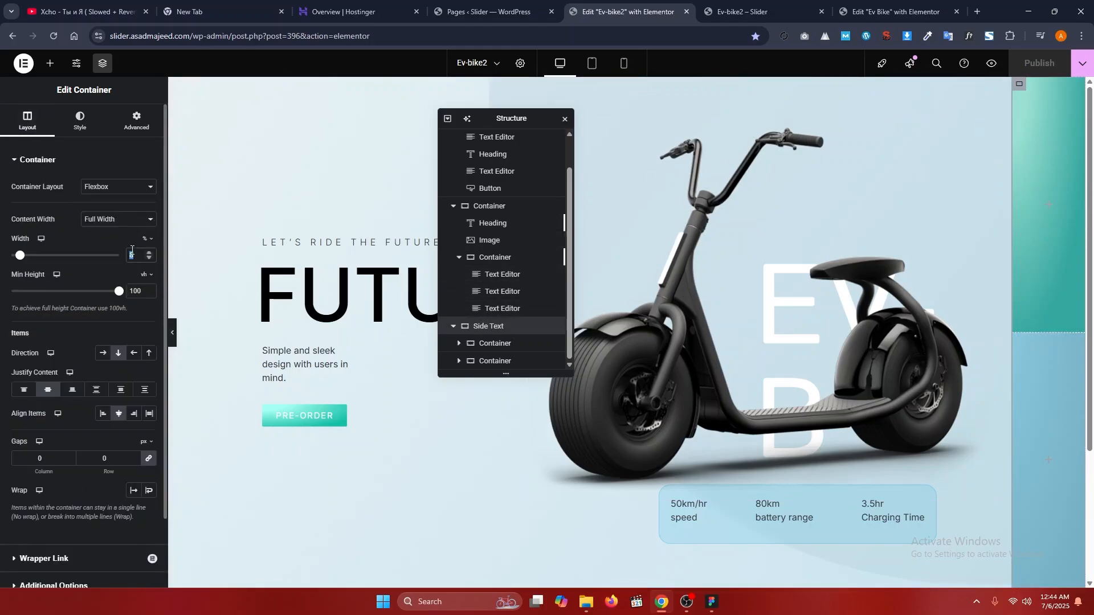
pyautogui.write('5')
pyautogui.click(1030, 72)
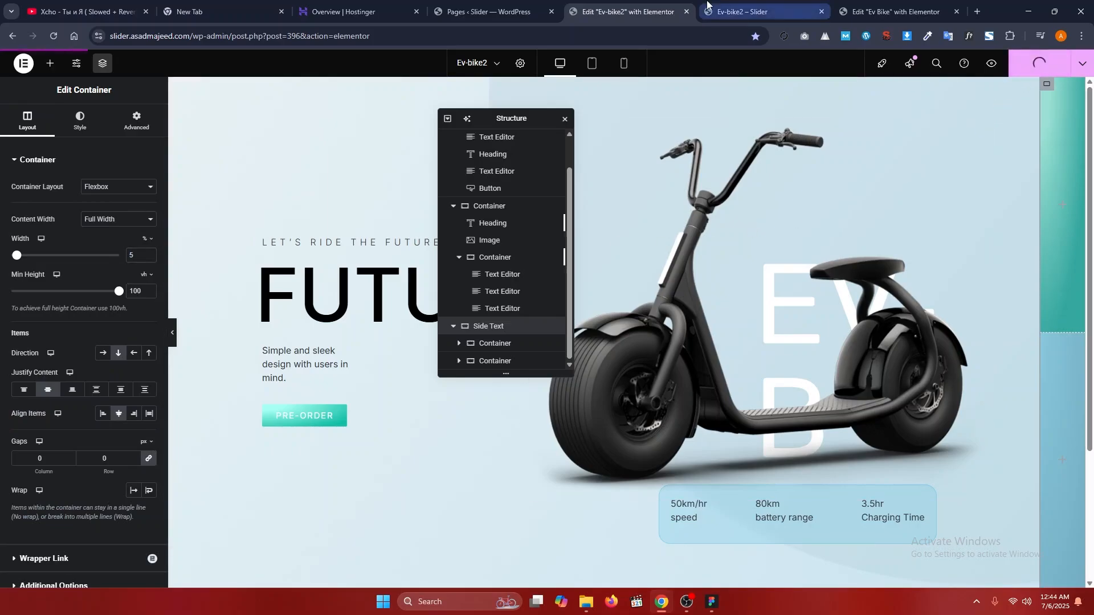
pyautogui.click(706, 8)
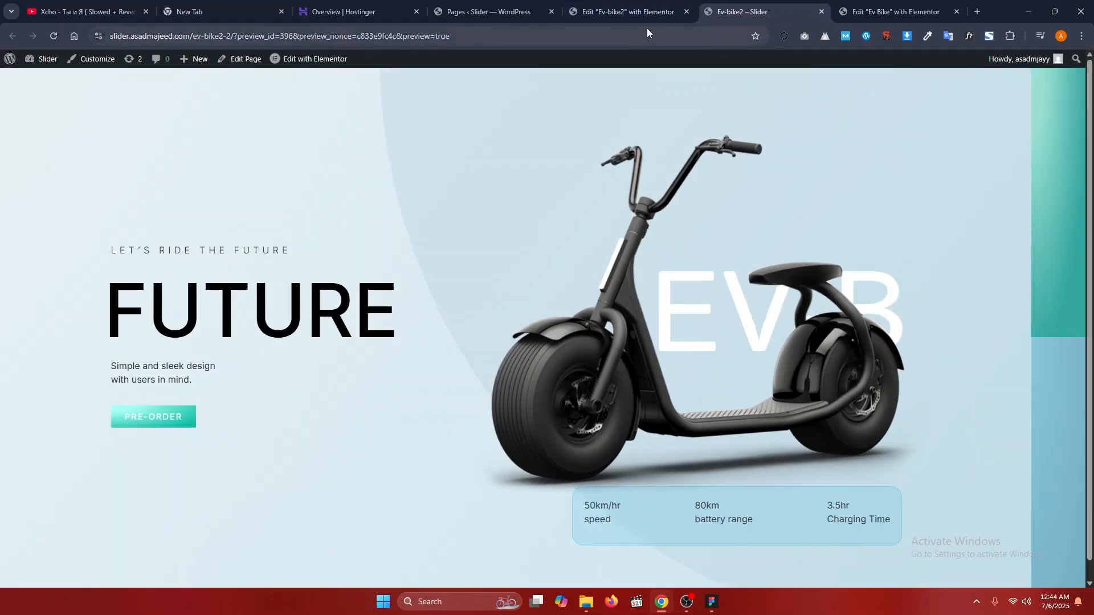
pyautogui.click(644, 10)
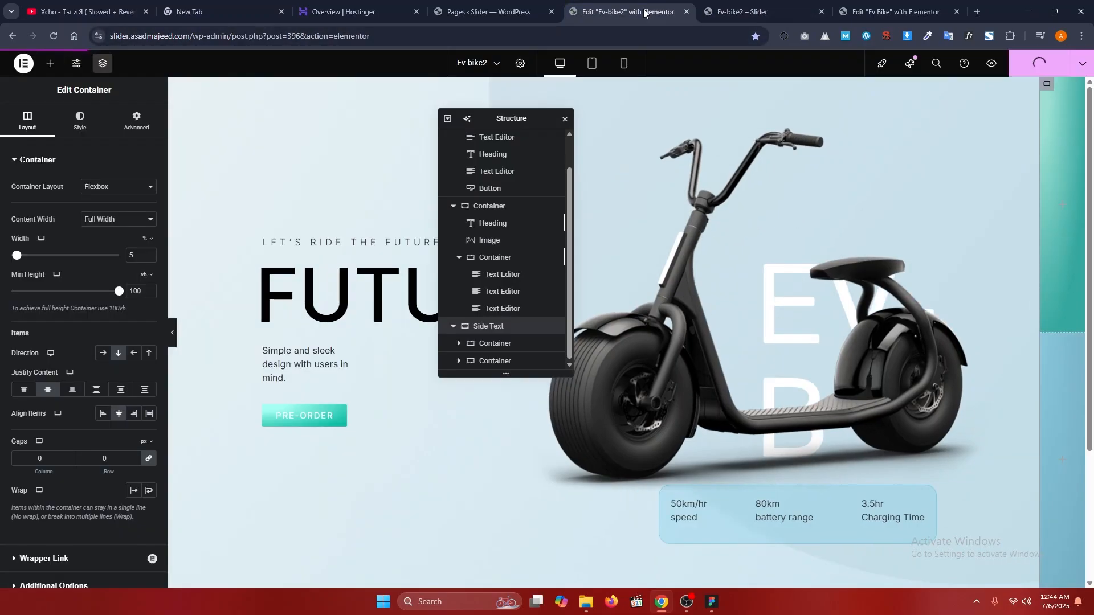
# - Add a Text Editor widget to the upper green container of the side strip
pyautogui.click(50, 64)
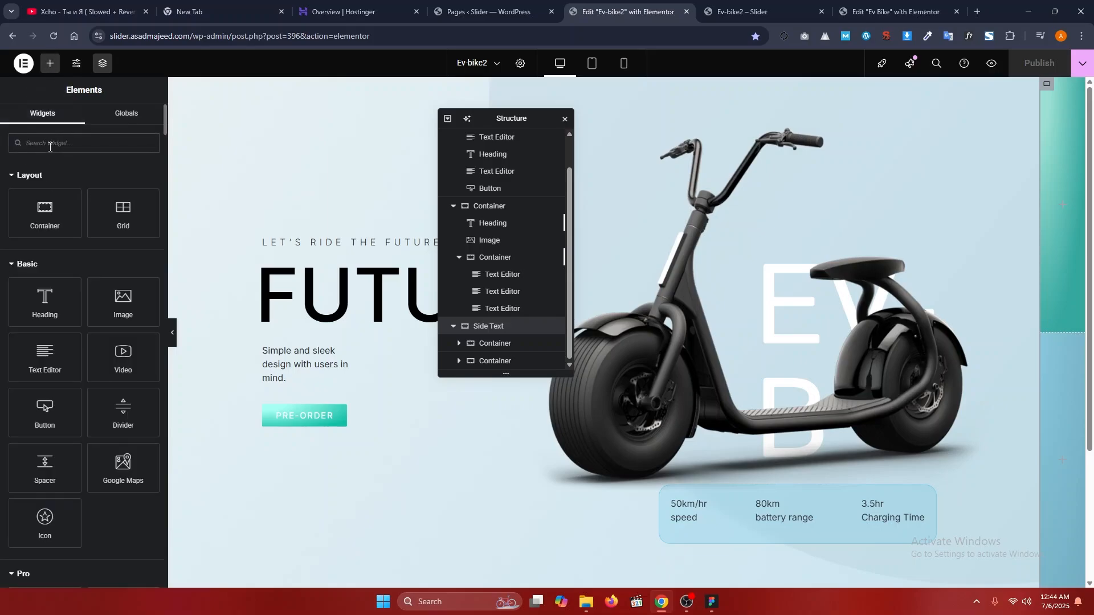
pyautogui.click(50, 144)
pyautogui.write('text')
pyautogui.moveTo(123, 185); pyautogui.dragTo(1066, 208)
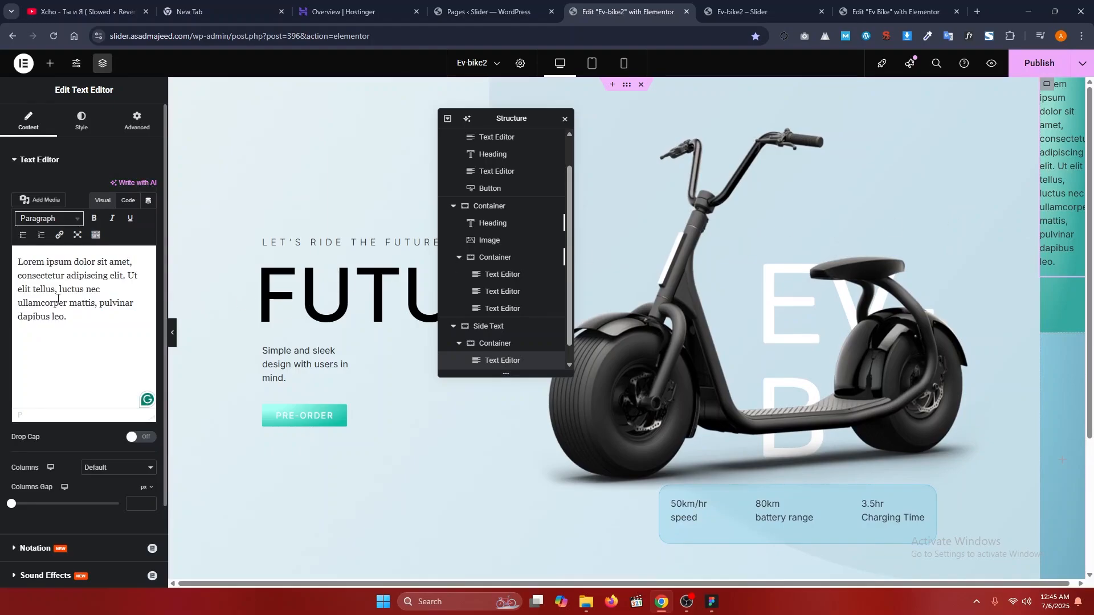
# - Replace the widget's placeholder text with "The Concept" copied from the Figma design and compare it with the vertical label there
pyautogui.hotkey('ctrl', 'a')
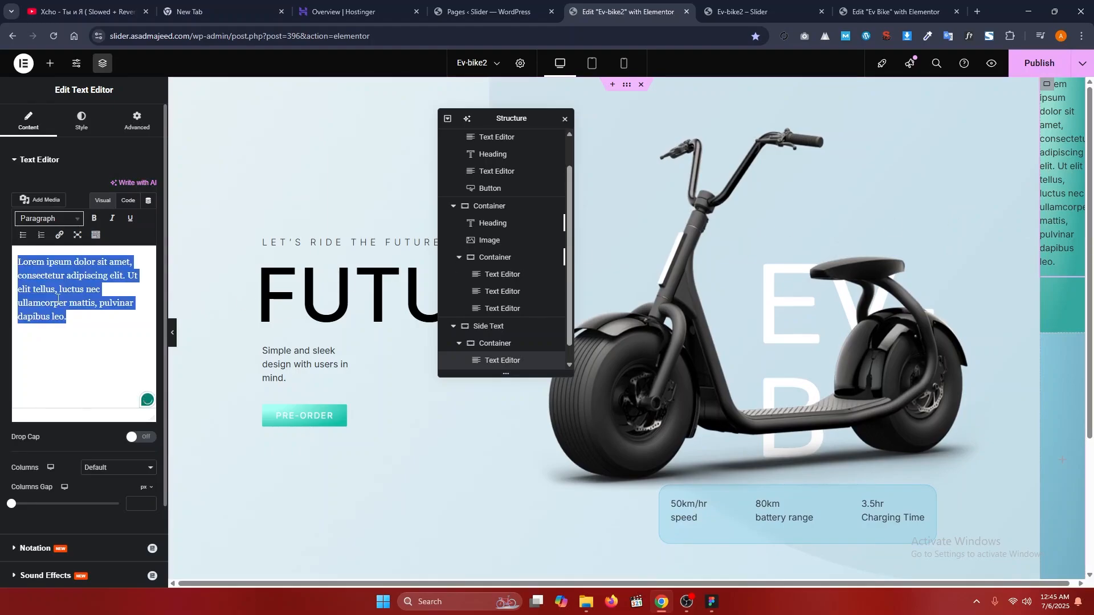
pyautogui.press('BackSpace')
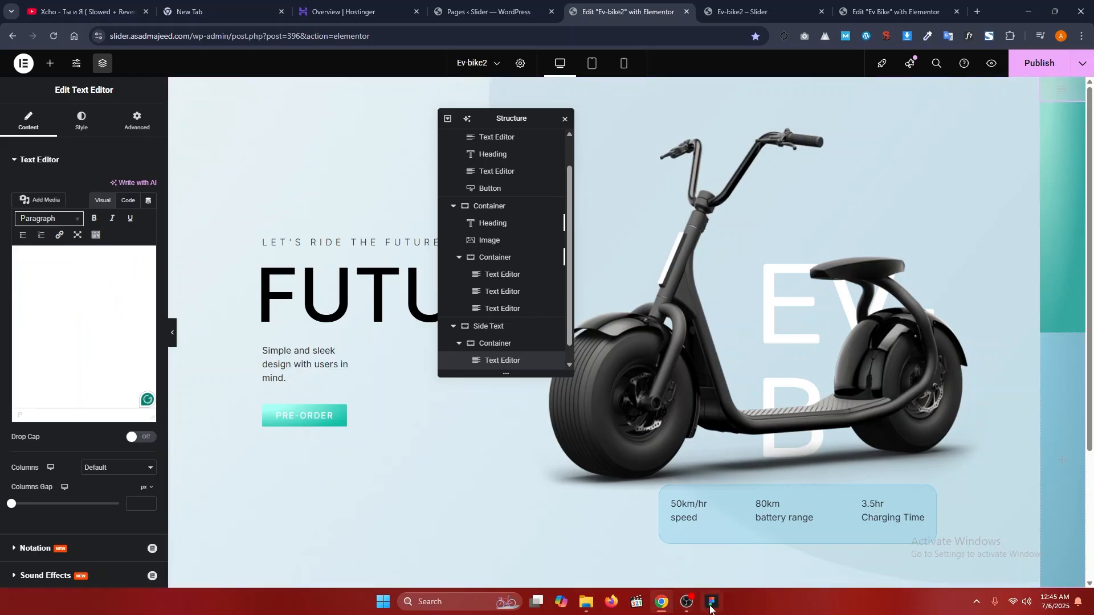
pyautogui.hotkey('alt', 'Tab')
pyautogui.click(779, 227)
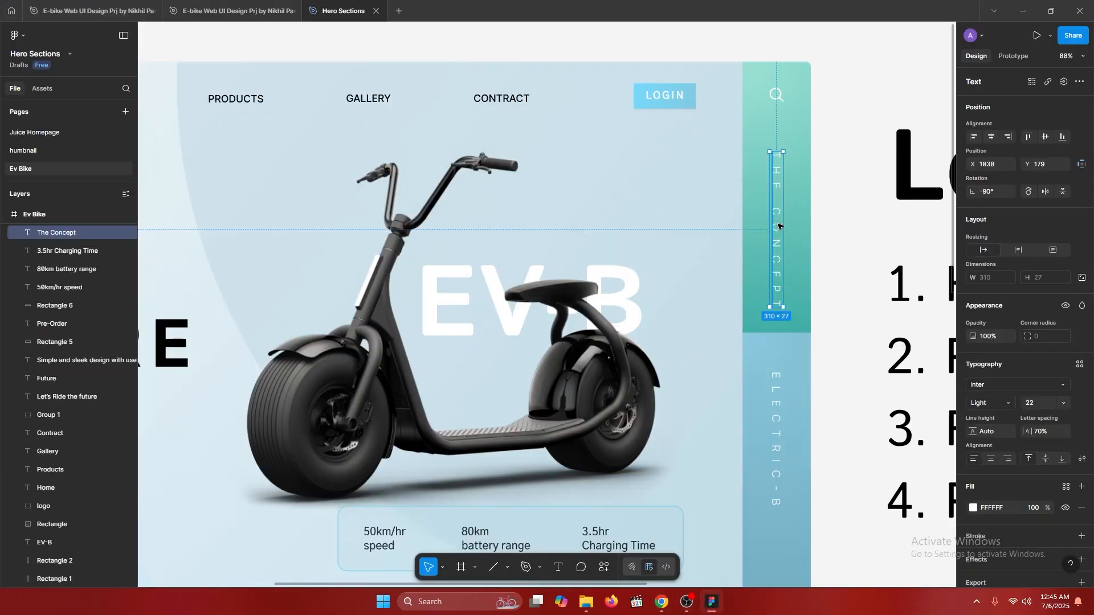
pyautogui.hotkey('ctrl', 'c')
pyautogui.hotkey('alt', 'Tab')
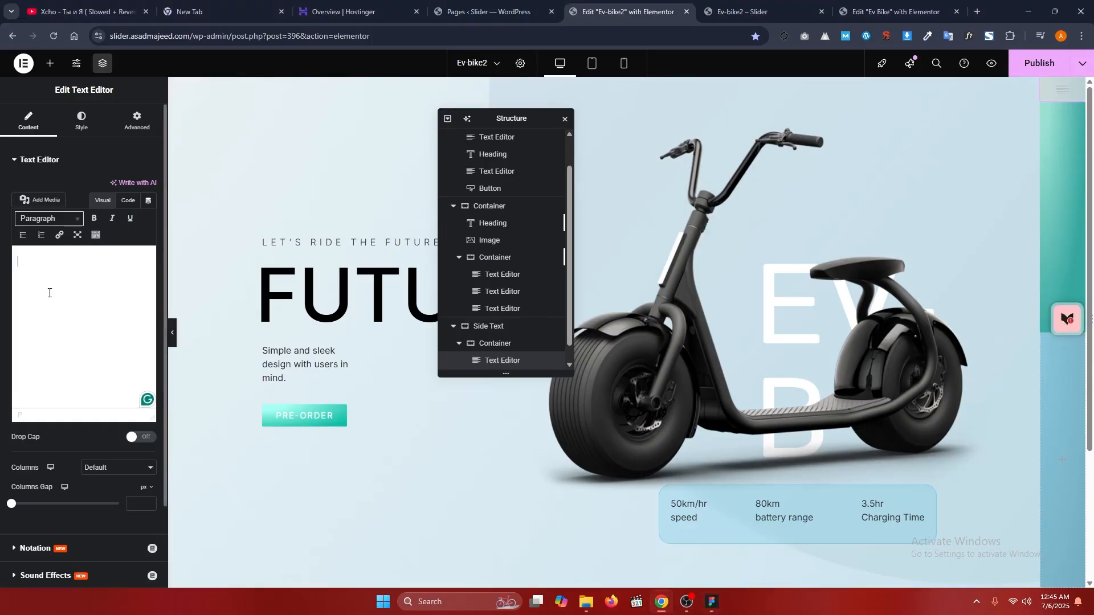
pyautogui.hotkey('ctrl', 'v')
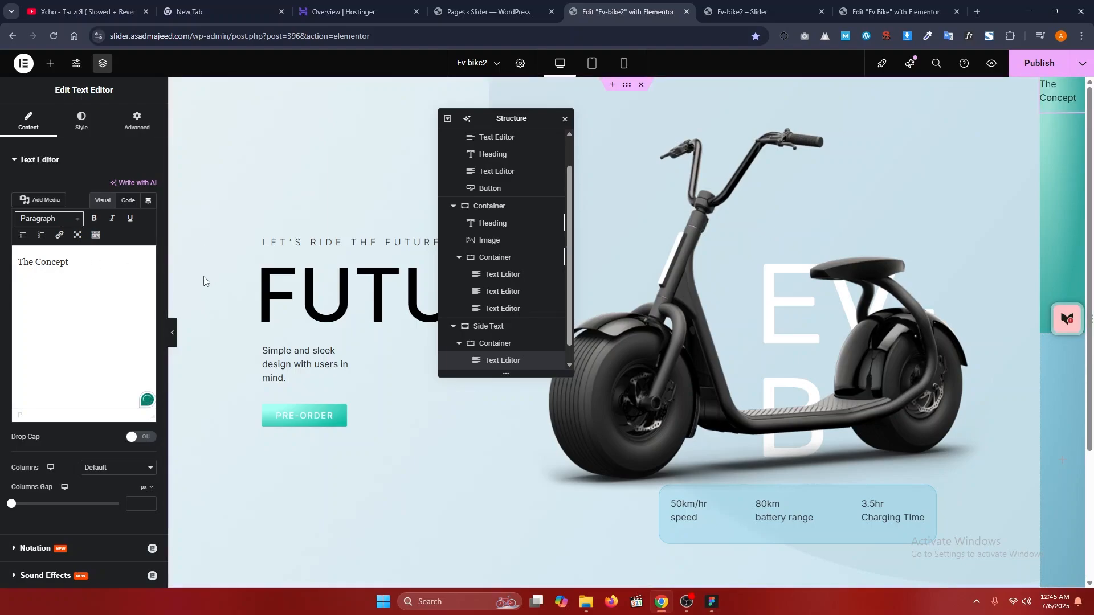
pyautogui.hotkey('alt', 'Tab')
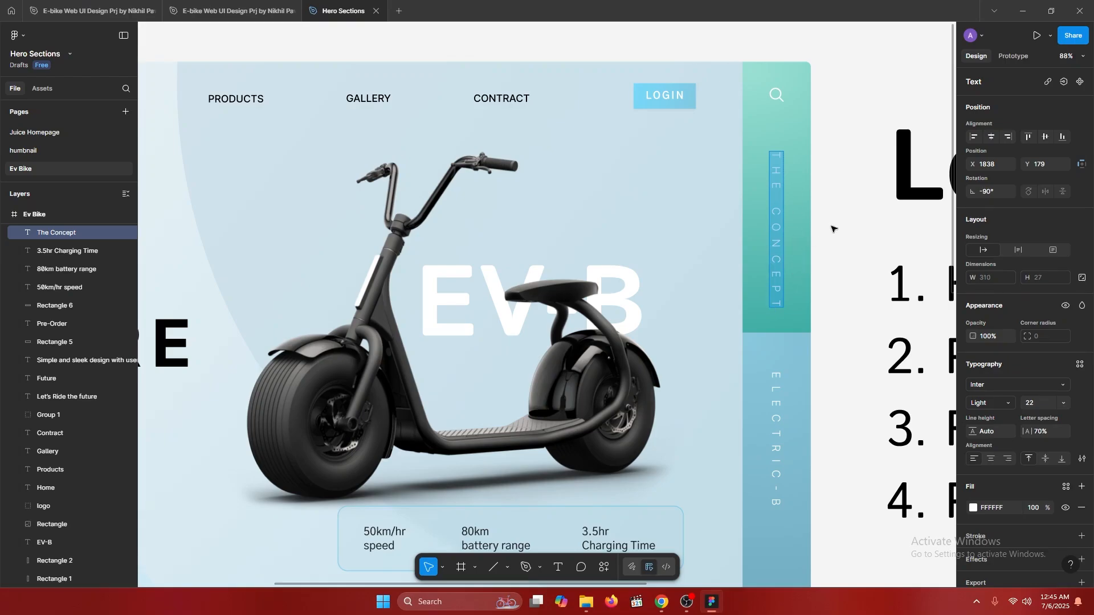
pyautogui.hotkey('alt', 'Tab')
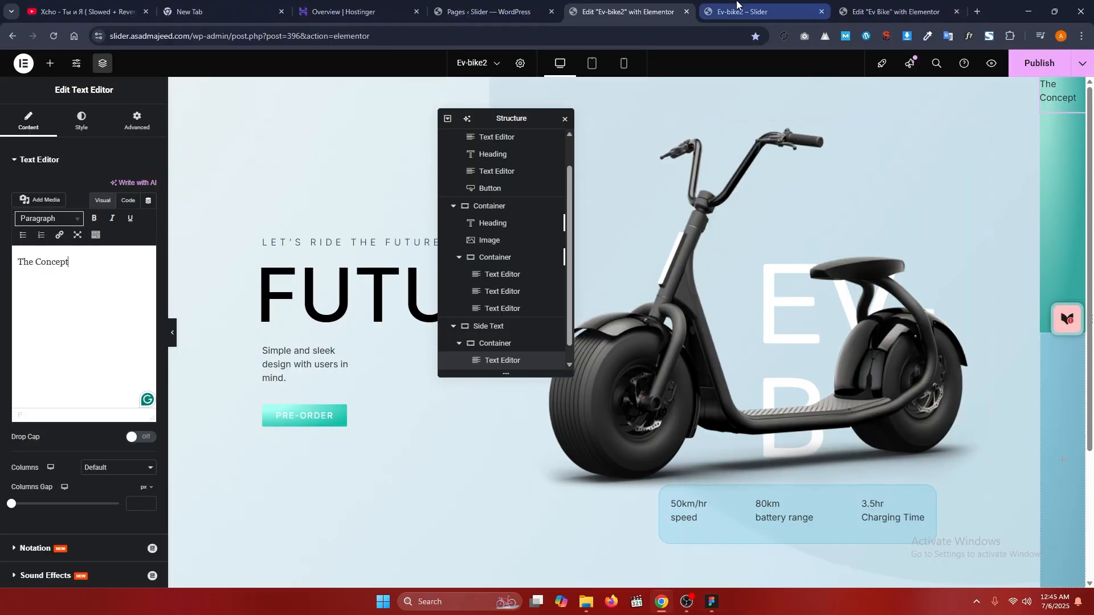
# - Switch to the Ev Bike editor and copy the custom CSS rule from the vertical "The Concept" text widget
pyautogui.click(893, 11)
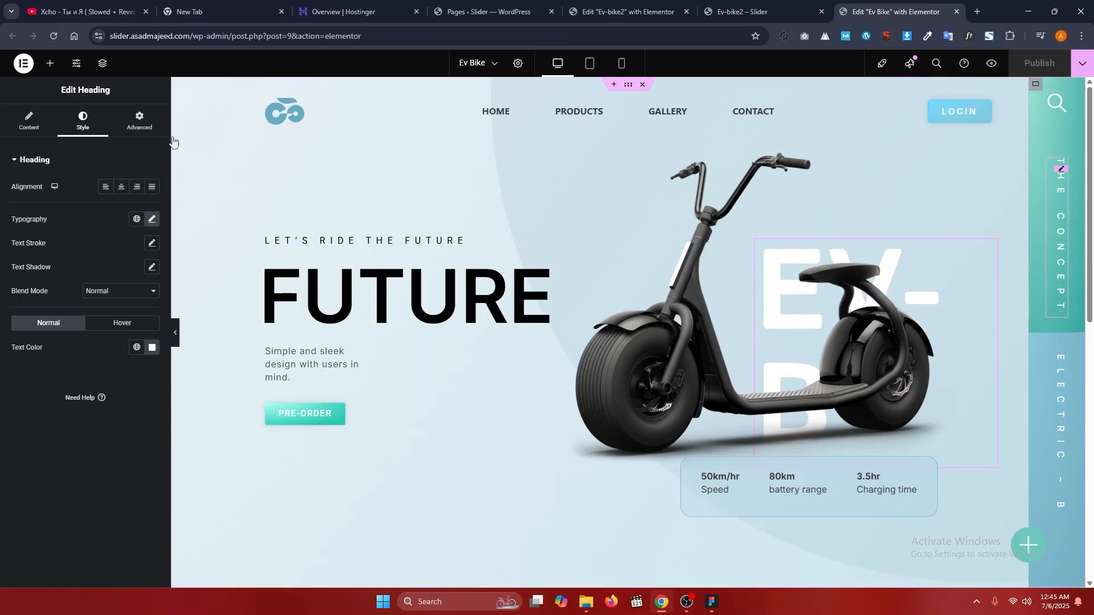
pyautogui.click(139, 121)
pyautogui.scroll(-6, 88, 501)
pyautogui.scroll(-5, 89, 501)
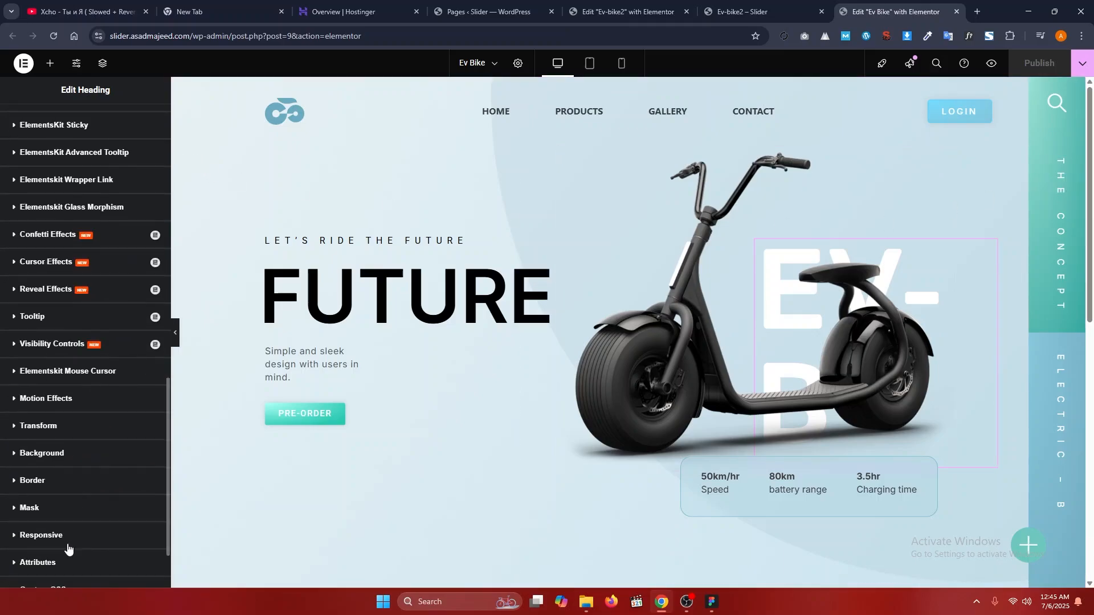
pyautogui.click(63, 510)
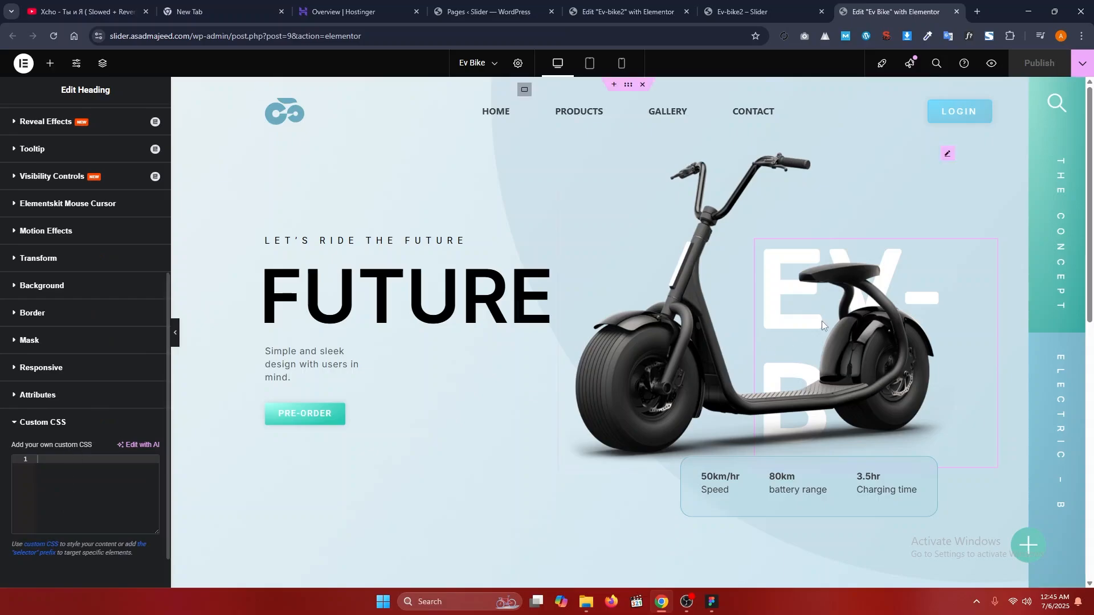
pyautogui.click(1062, 169)
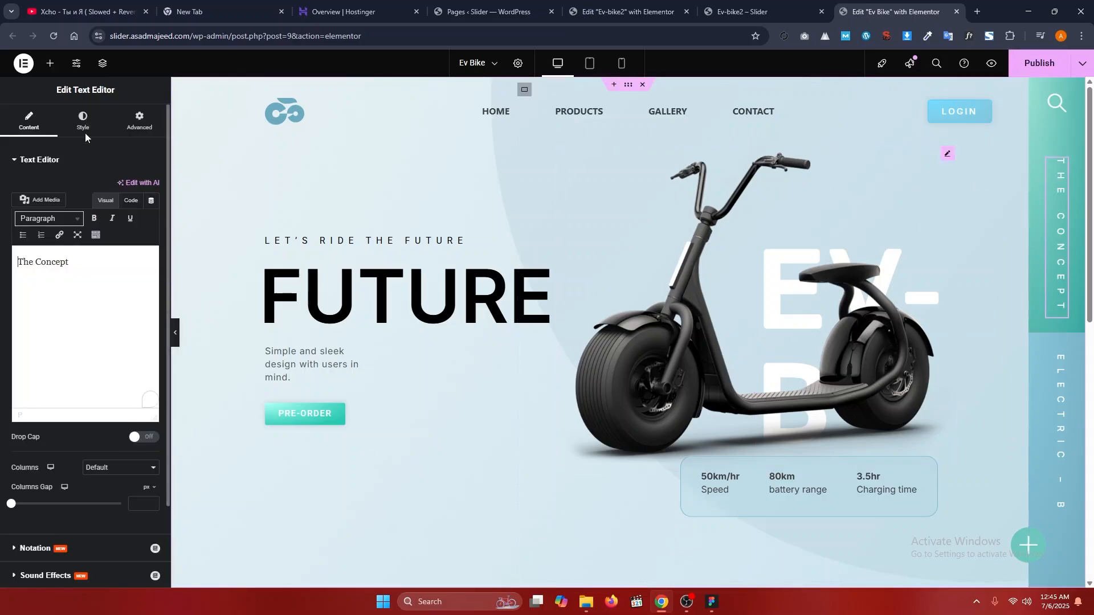
pyautogui.click(140, 122)
pyautogui.scroll(-10, 88, 396)
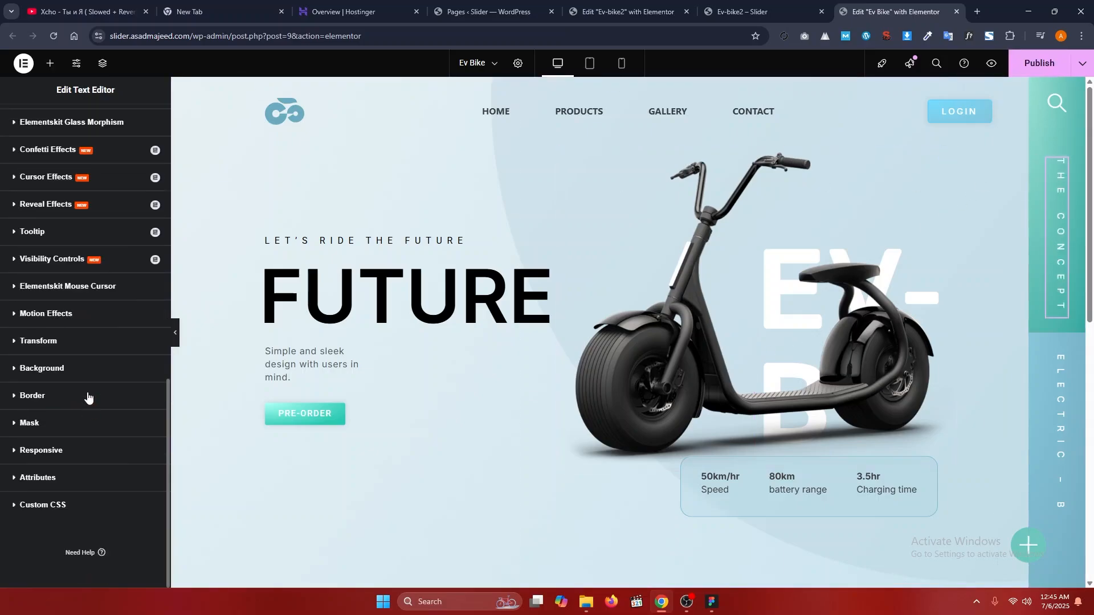
pyautogui.click(60, 504)
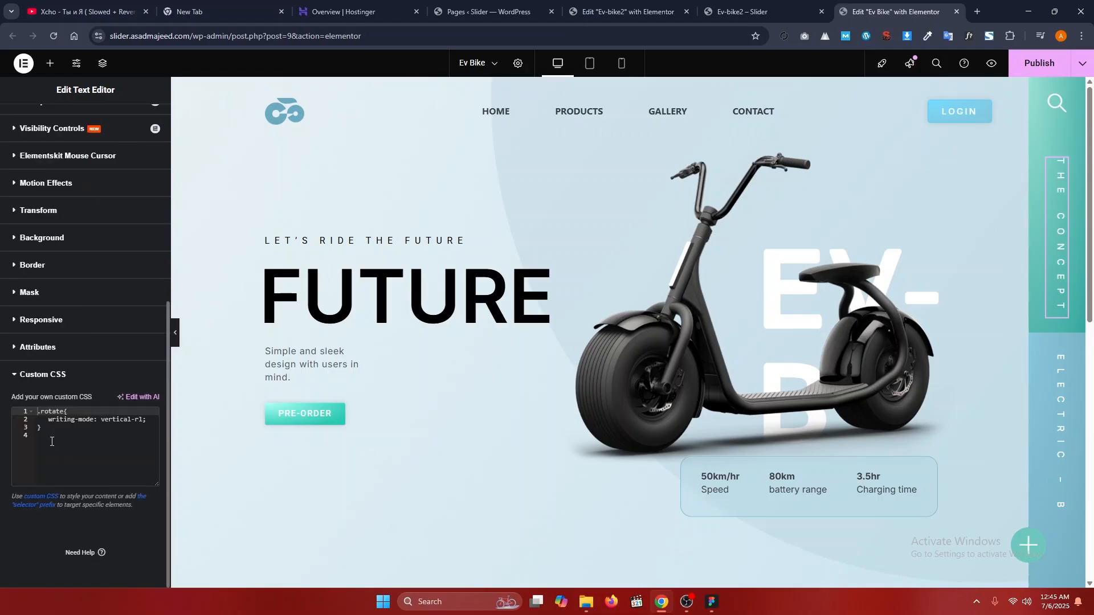
pyautogui.moveTo(52, 442); pyautogui.dragTo(36, 409)
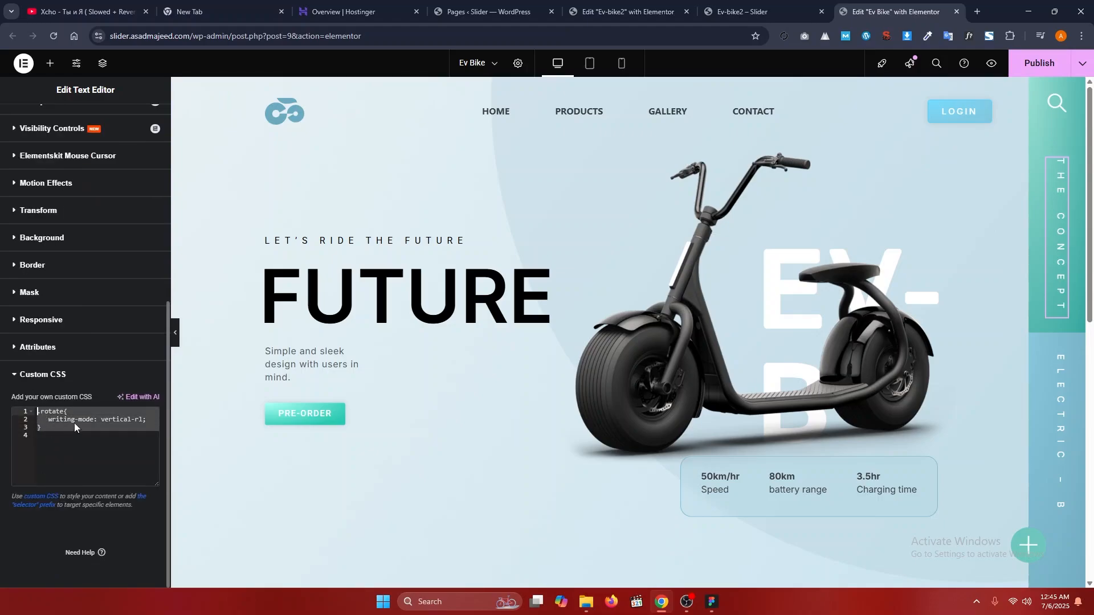
# - Back in the Ev-bike2 editor, paste the .rotate rule with writing-mode: vertical-rl into the "The Concept" widget's custom CSS
pyautogui.click(747, 11)
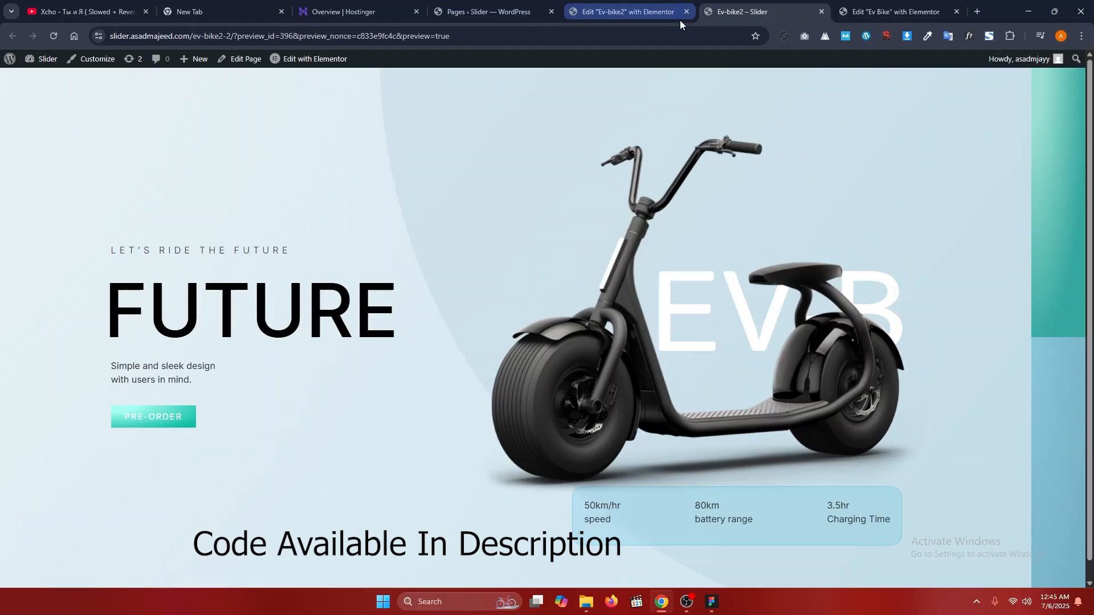
pyautogui.click(666, 5)
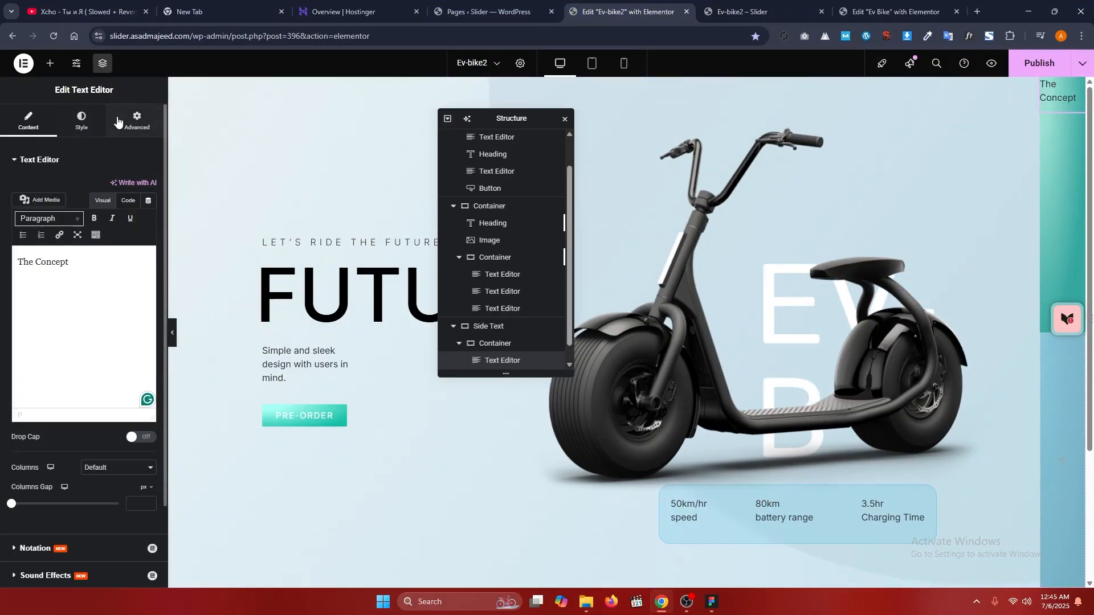
pyautogui.click(137, 121)
pyautogui.scroll(-8, 60, 341)
pyautogui.scroll(-2, 55, 547)
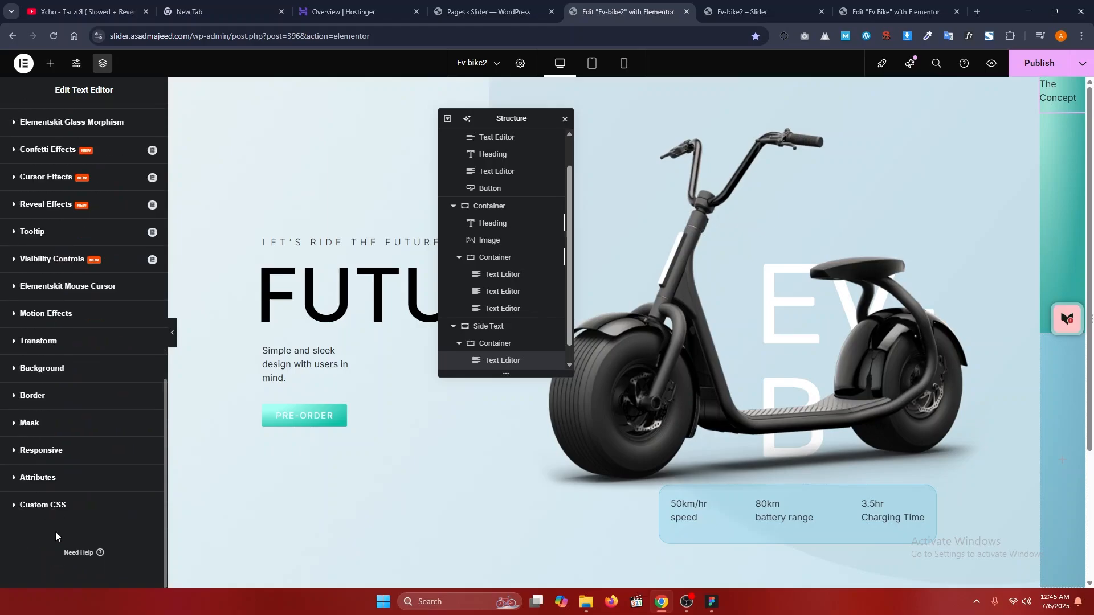
pyautogui.click(60, 506)
pyautogui.hotkey('ctrl', 'v')
pyautogui.click(56, 460)
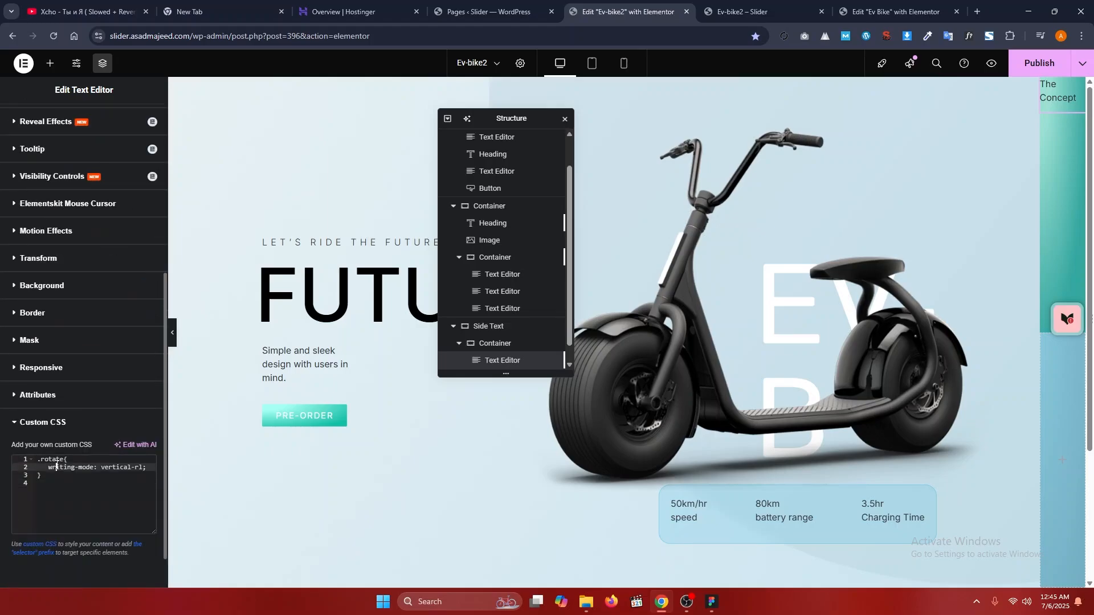
pyautogui.doubleClick(57, 460)
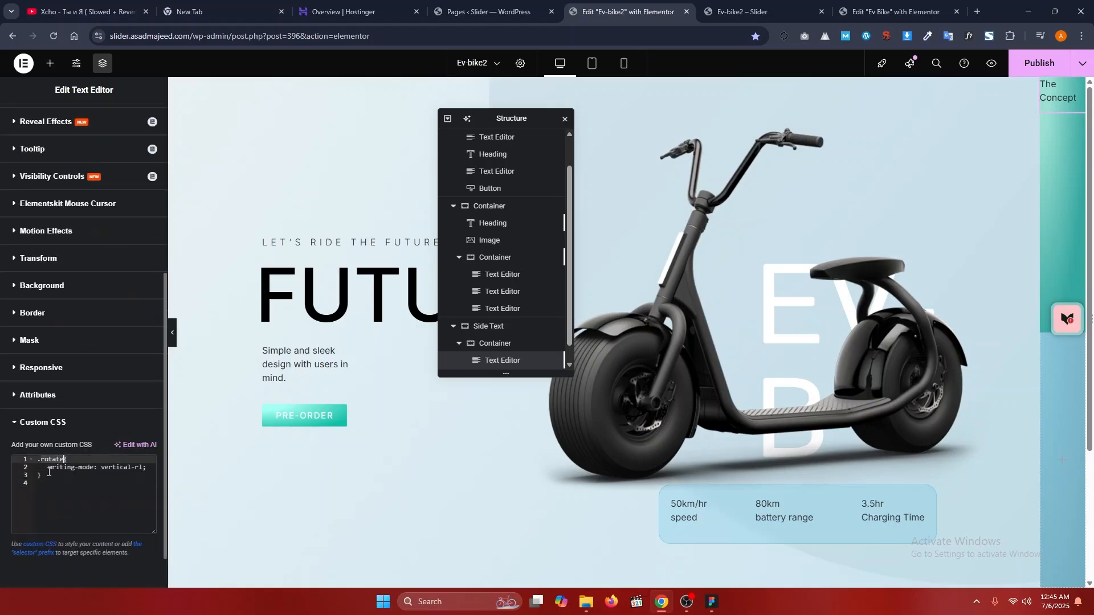
pyautogui.moveTo(48, 472); pyautogui.dragTo(152, 471)
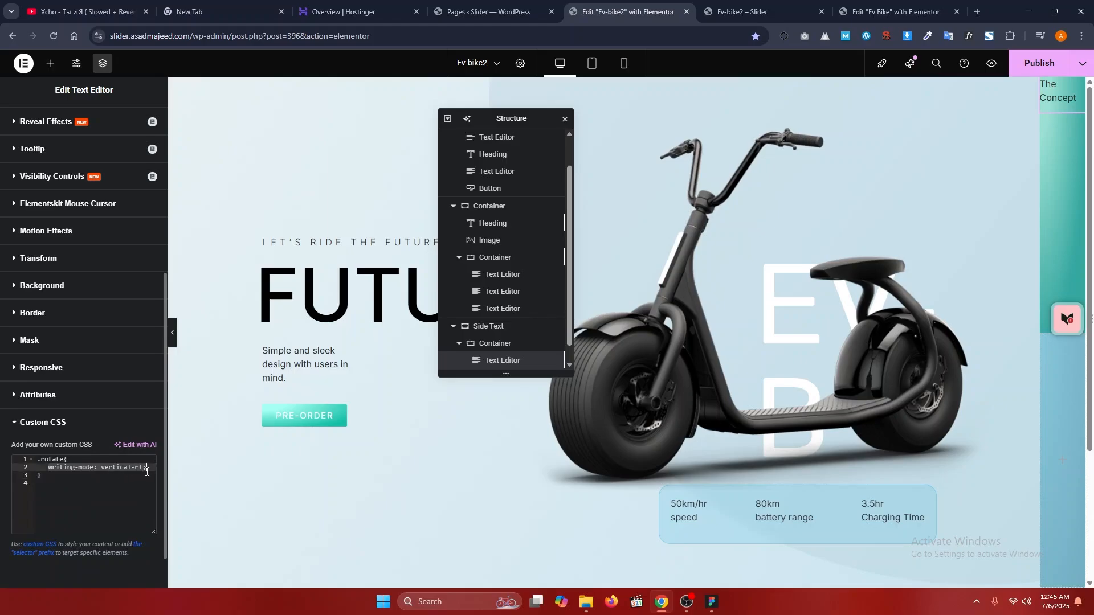
pyautogui.click(51, 460)
# - Assign the CSS class rotate to the "The Concept" text widget
pyautogui.scroll(3, 51, 485)
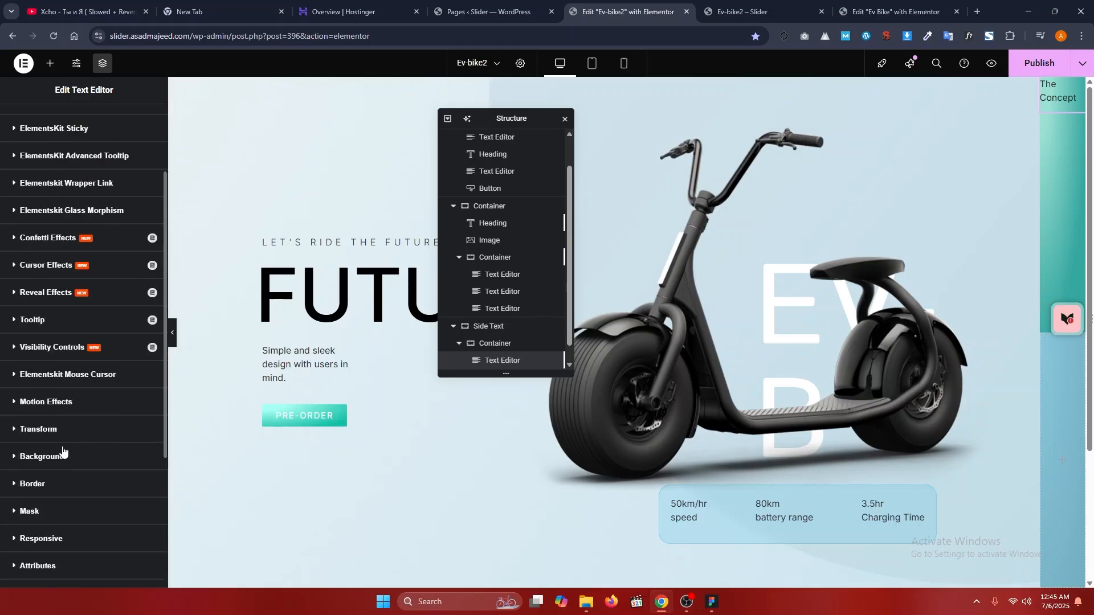
pyautogui.scroll(-4, 63, 447)
pyautogui.scroll(10, 64, 447)
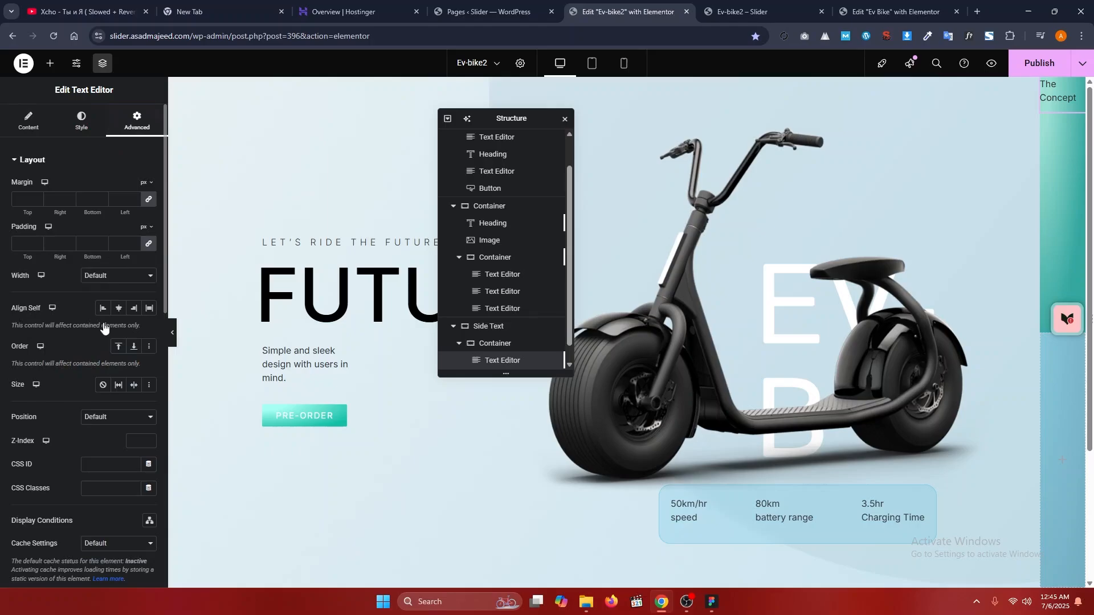
pyautogui.write('rotate')
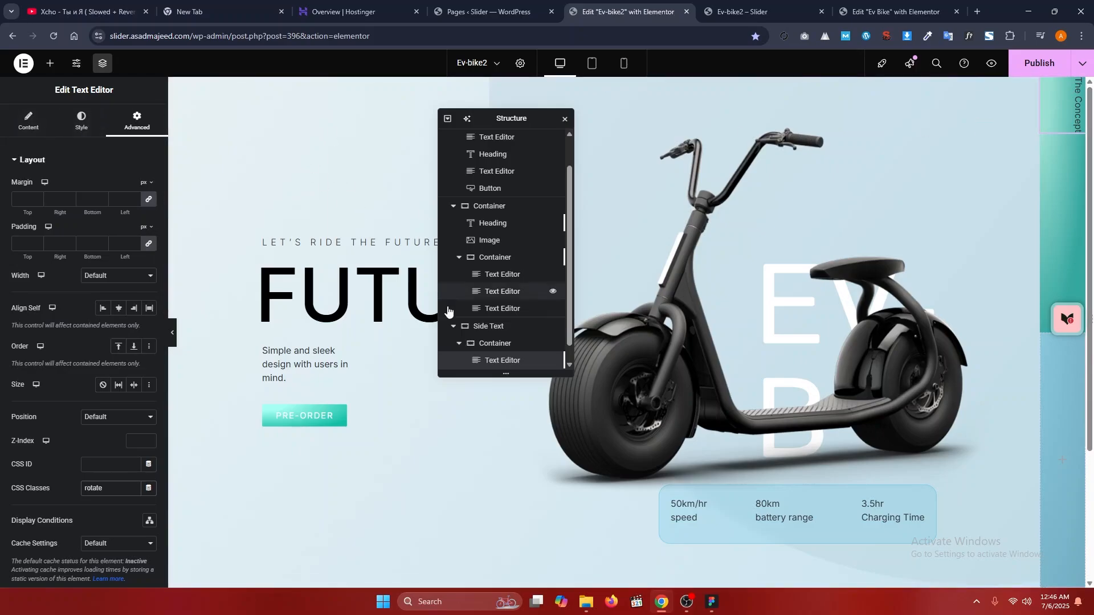
# - Center the content of the green side-strip container with Justify Content and Align Items both set to Center
pyautogui.click(494, 344)
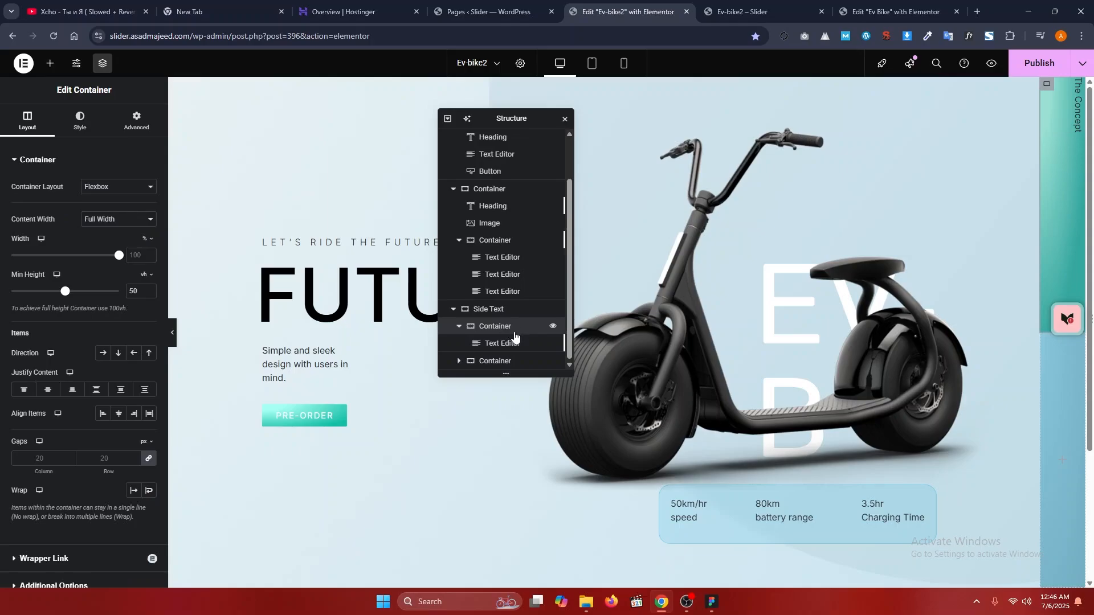
pyautogui.click(48, 390)
pyautogui.click(119, 414)
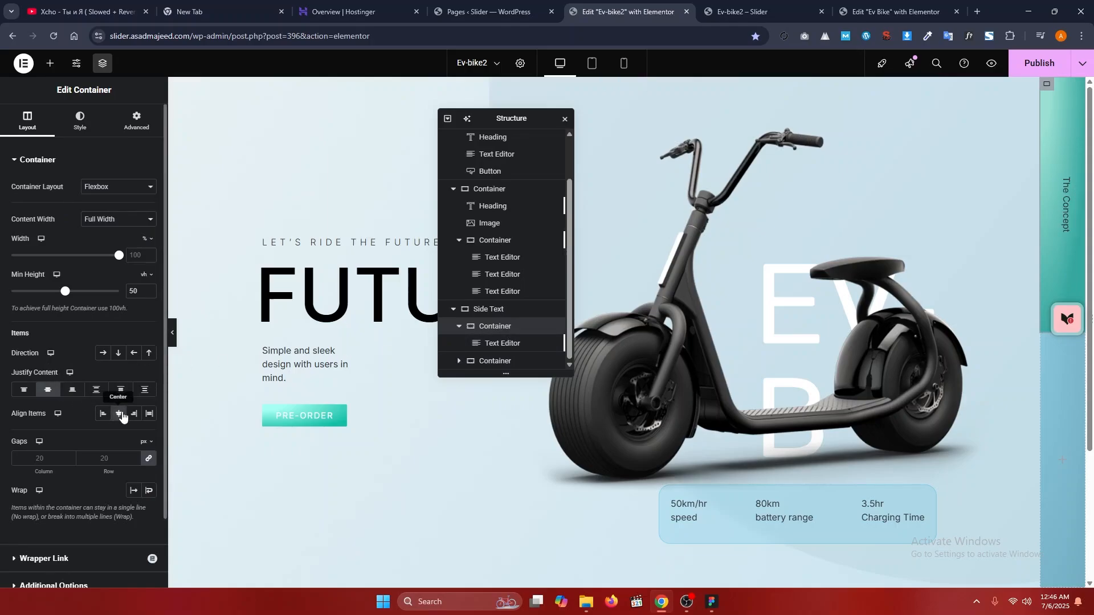
pyautogui.click(96, 132)
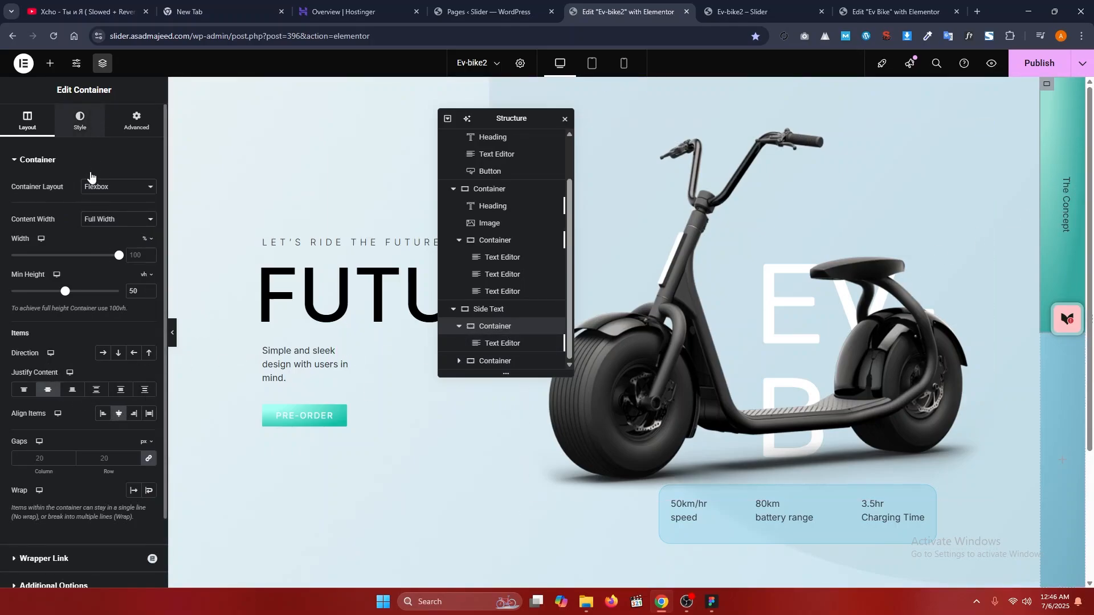
pyautogui.click(139, 122)
# - Set the "The Concept" label's typography to weight 300 (Light), Uppercase transform and size 16 px
pyautogui.click(1068, 189)
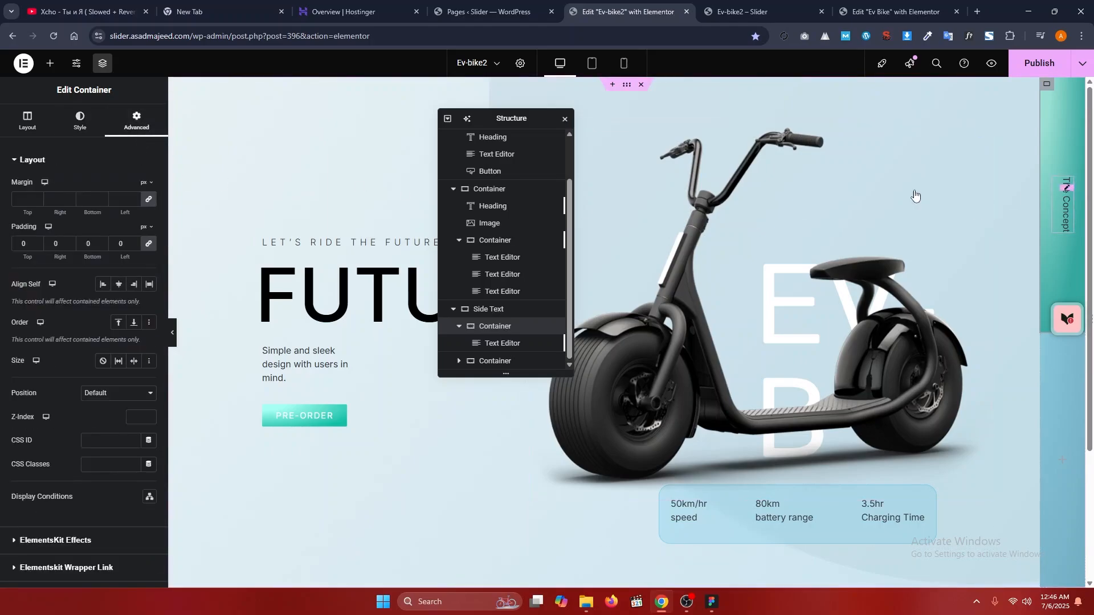
pyautogui.click(79, 120)
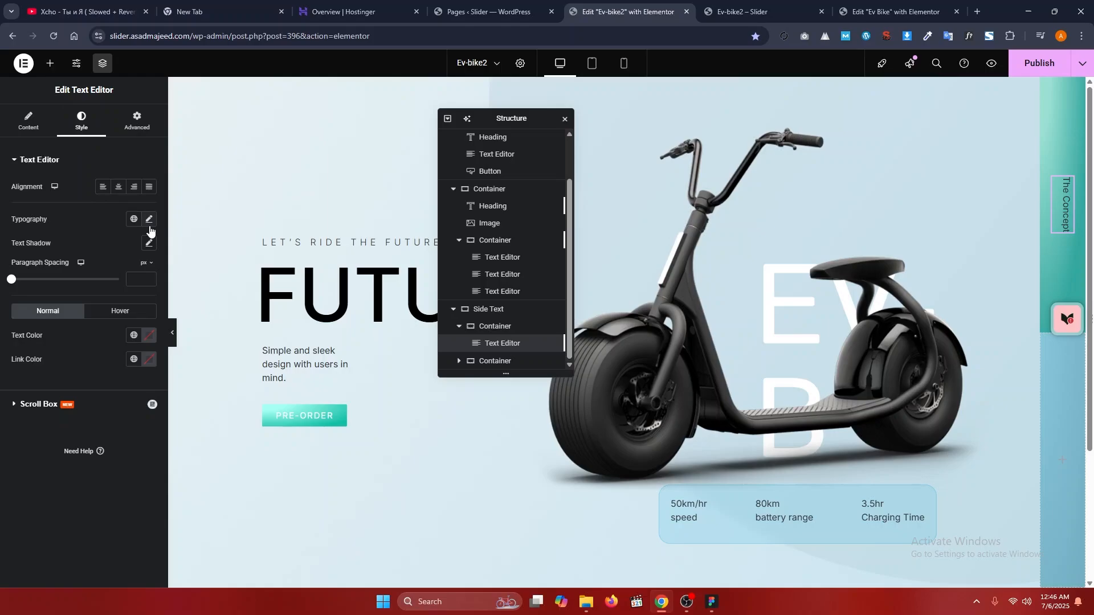
pyautogui.click(149, 219)
pyautogui.click(103, 337)
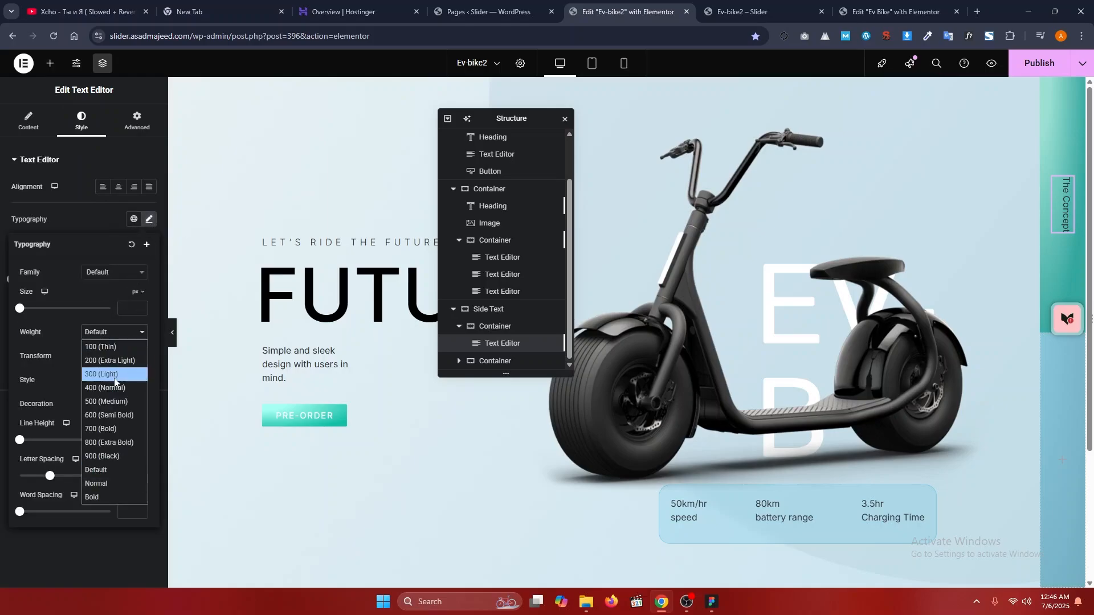
pyautogui.click(114, 379)
pyautogui.click(117, 356)
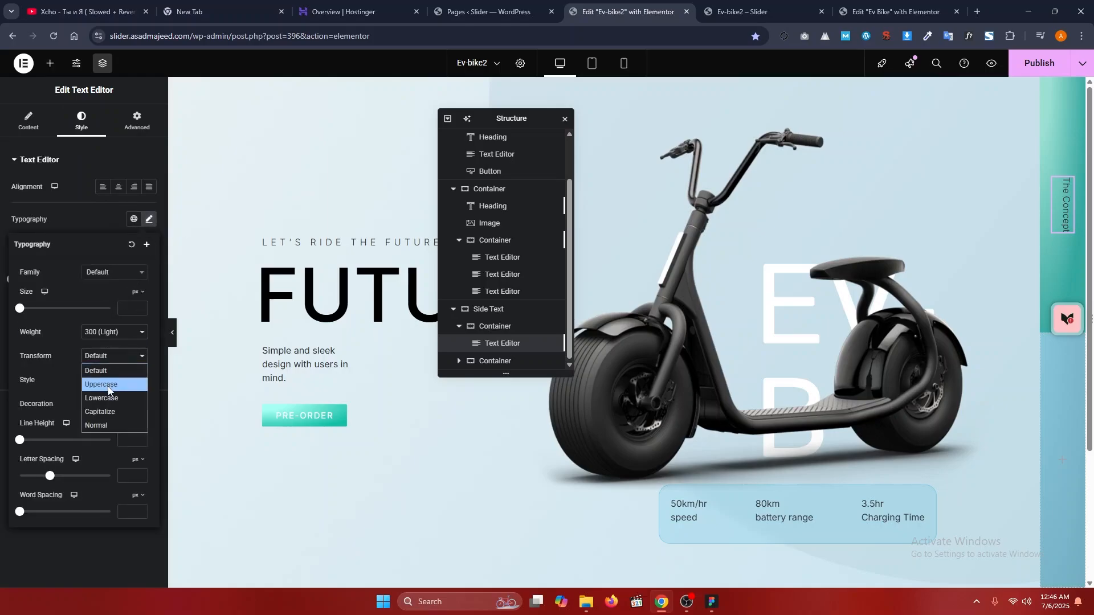
pyautogui.click(99, 383)
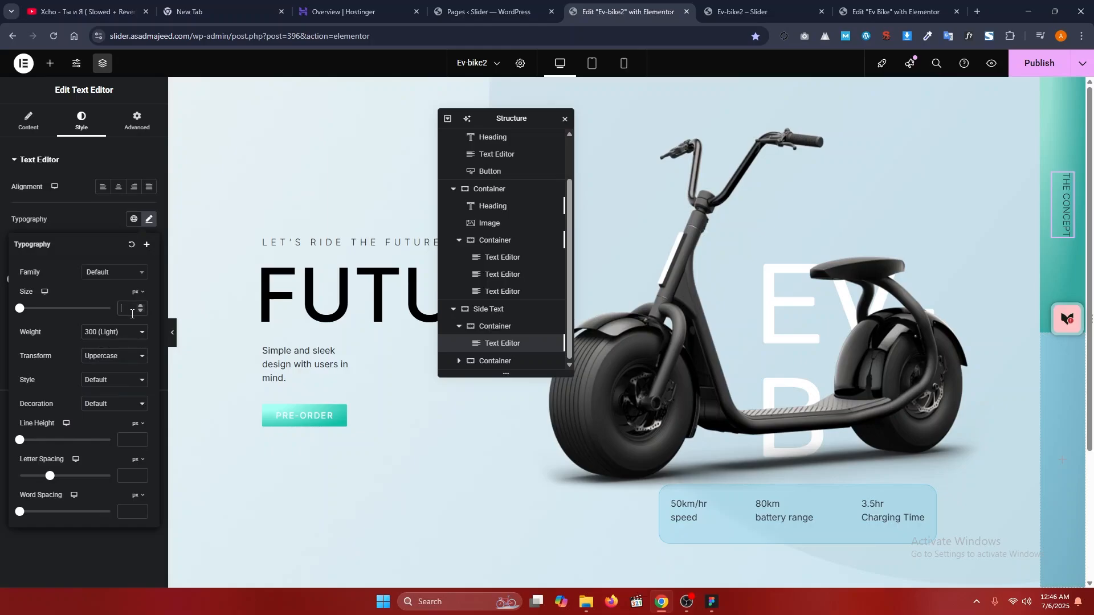
pyautogui.write('1')
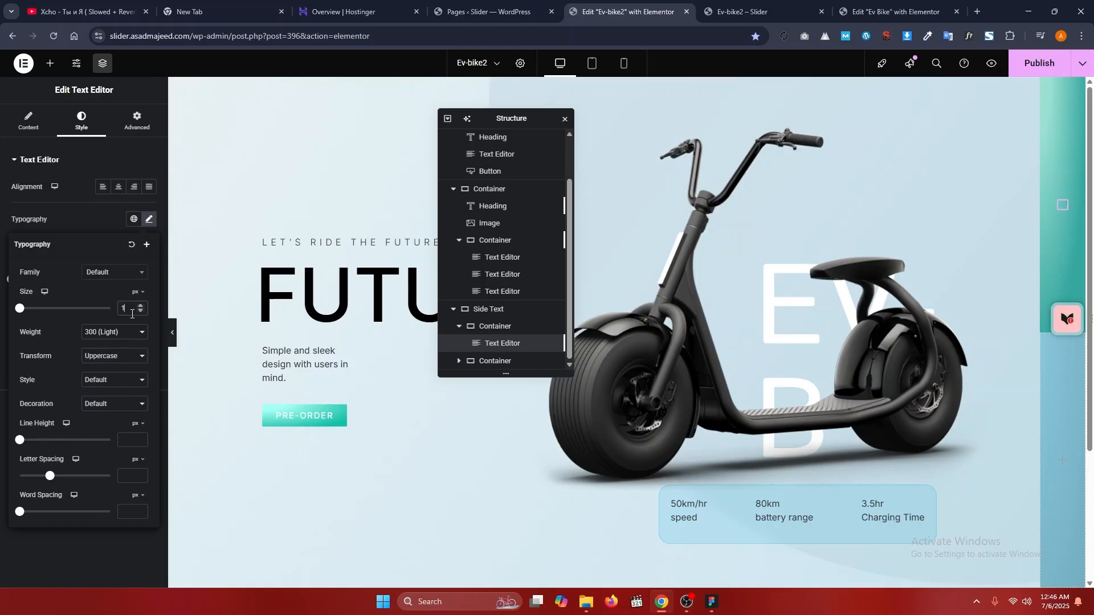
pyautogui.write('66')
pyautogui.press('BackSpace')
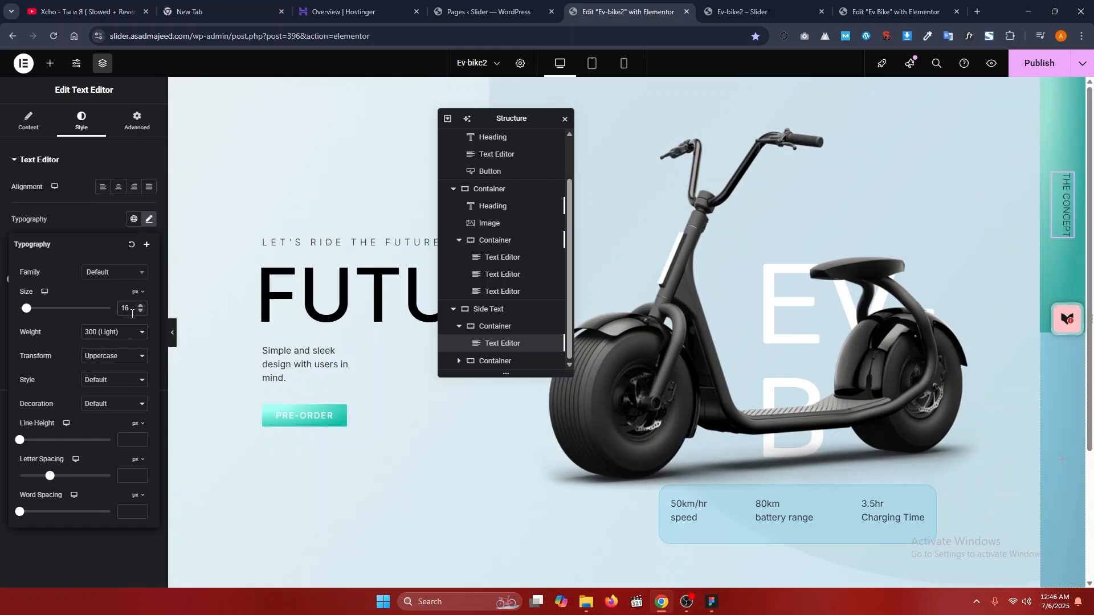
pyautogui.click(124, 205)
# - Make the "The Concept" label's text color white and set its letter spacing to 15 px
pyautogui.click(150, 336)
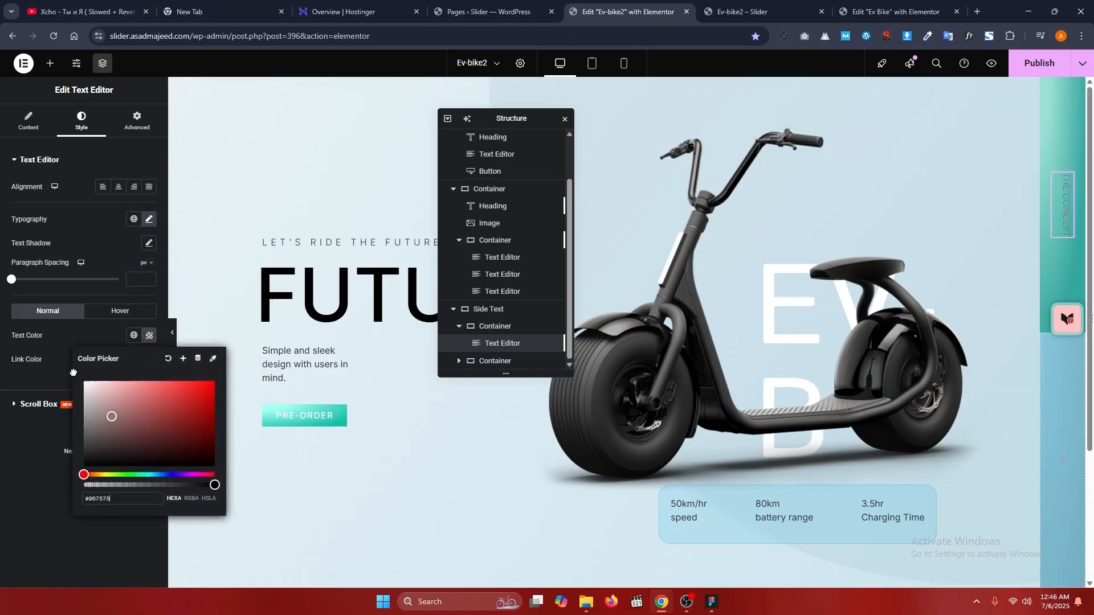
pyautogui.click(50, 317)
pyautogui.click(149, 219)
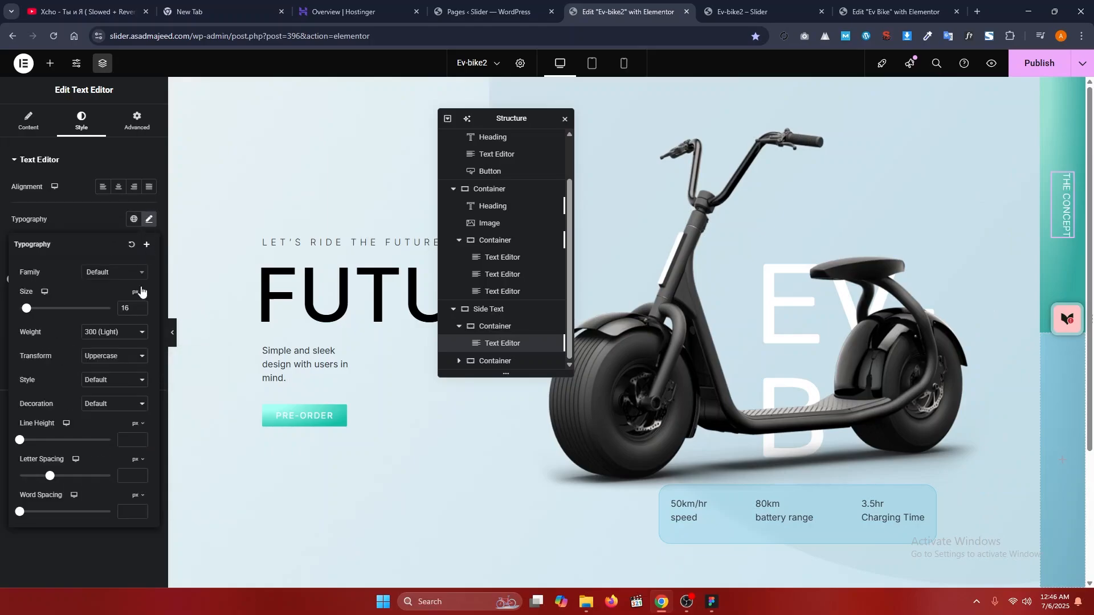
pyautogui.moveTo(51, 477); pyautogui.dragTo(125, 477)
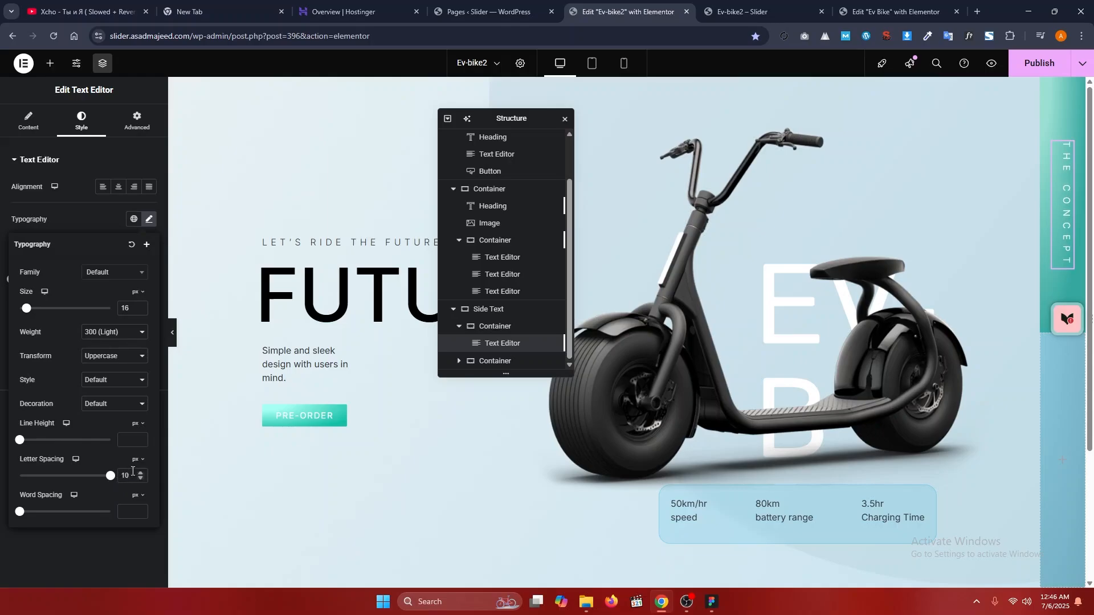
pyautogui.doubleClick(122, 475)
pyautogui.write('15')
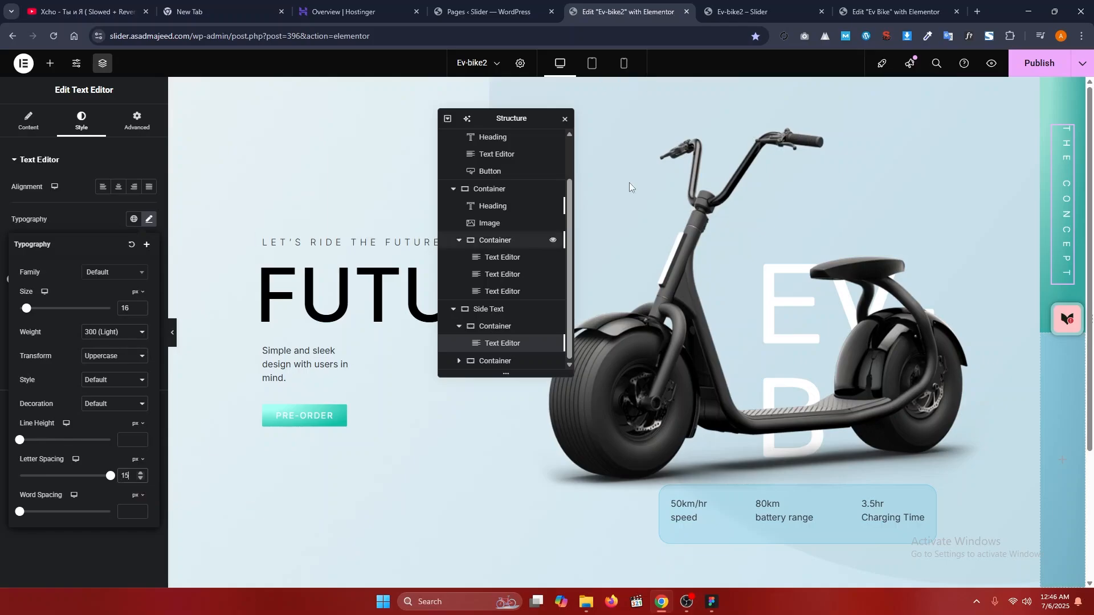
# - Compare the styled vertical label with the reference label in the Ev Bike editor and return to Ev-bike2
pyautogui.click(741, 12)
pyautogui.click(899, 7)
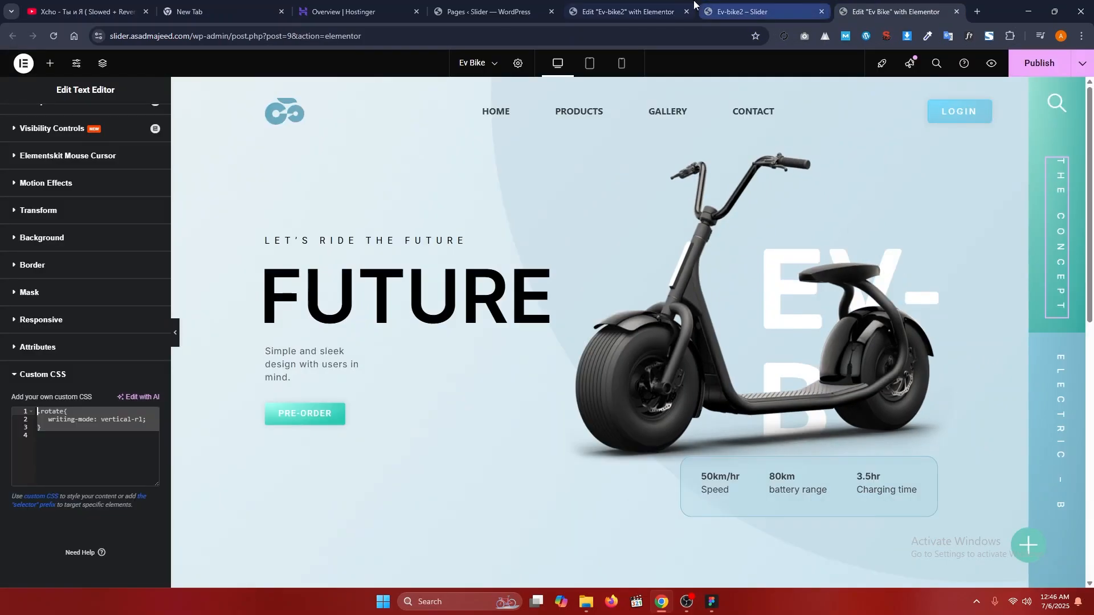
pyautogui.click(626, 11)
pyautogui.click(1069, 140)
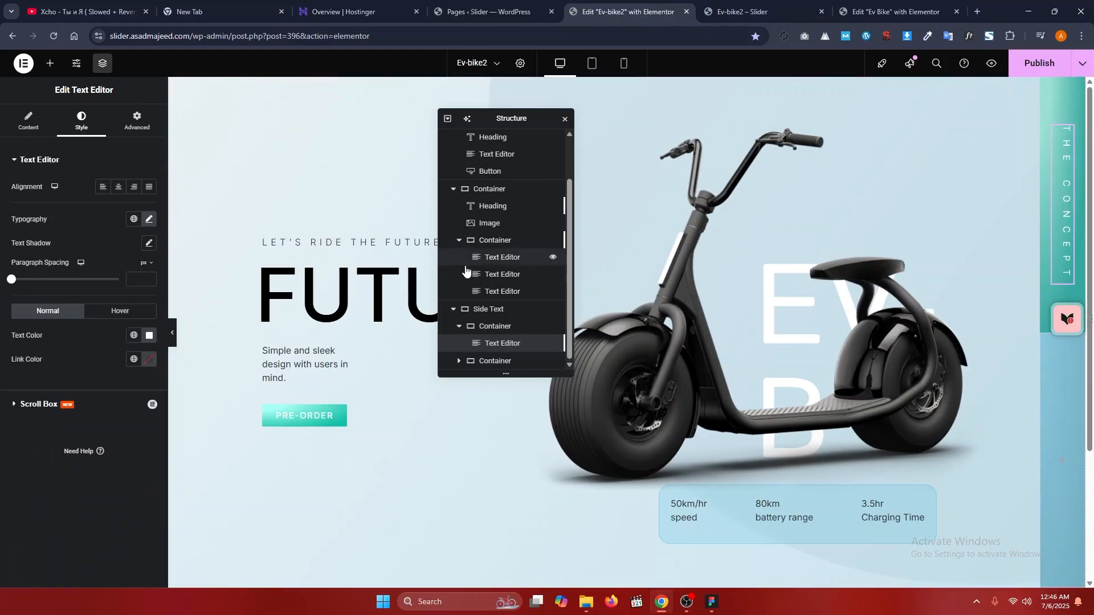
# - Find the Text Editor widget by searching "text" and add it to the lower blue container of the side strip
pyautogui.click(46, 65)
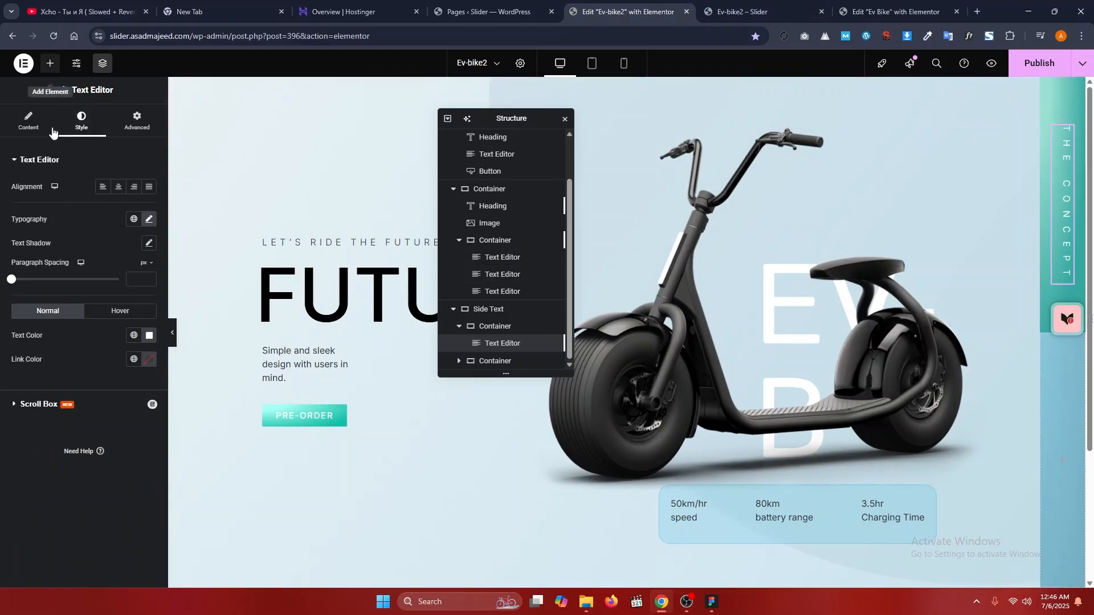
pyautogui.write('t')
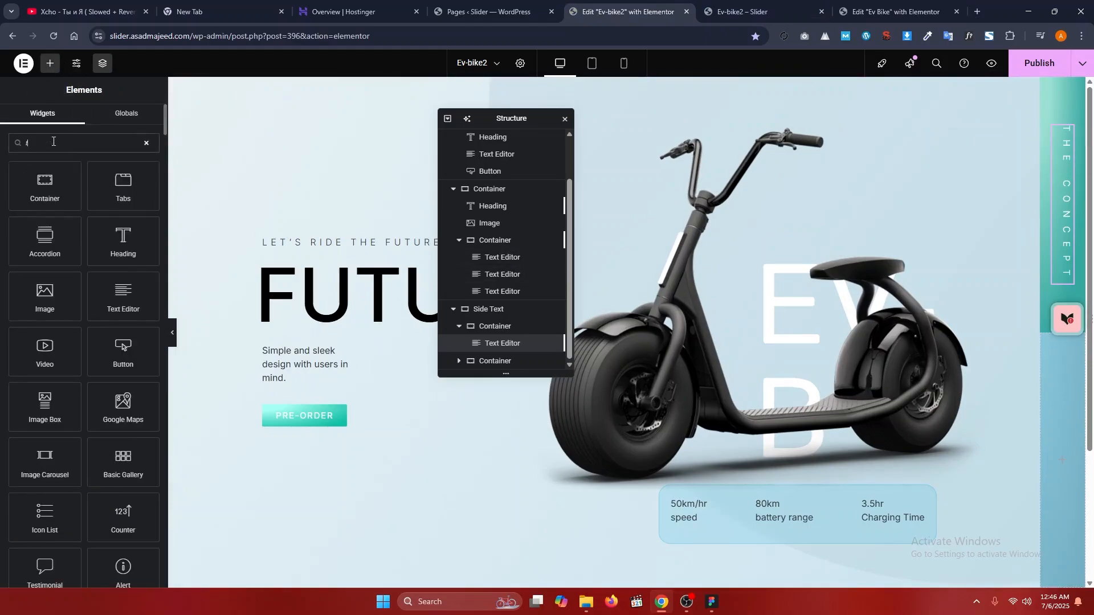
pyautogui.write('ext')
pyautogui.moveTo(123, 186); pyautogui.dragTo(1070, 430)
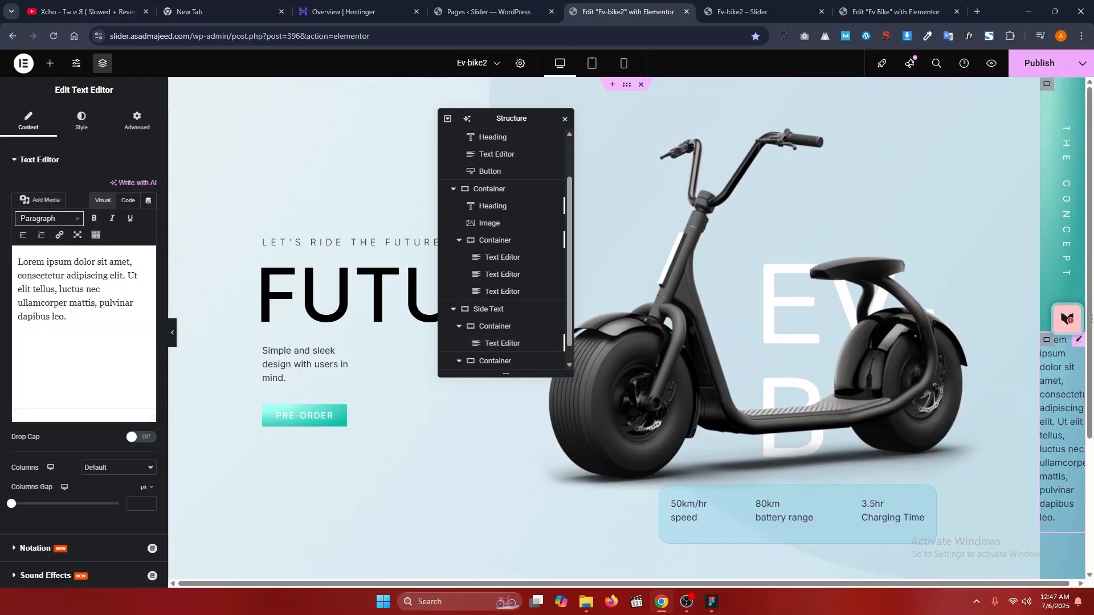
# - Give the new text block in the lower blue container the CSS class "rotate" used by the "The Concept" label
pyautogui.click(139, 125)
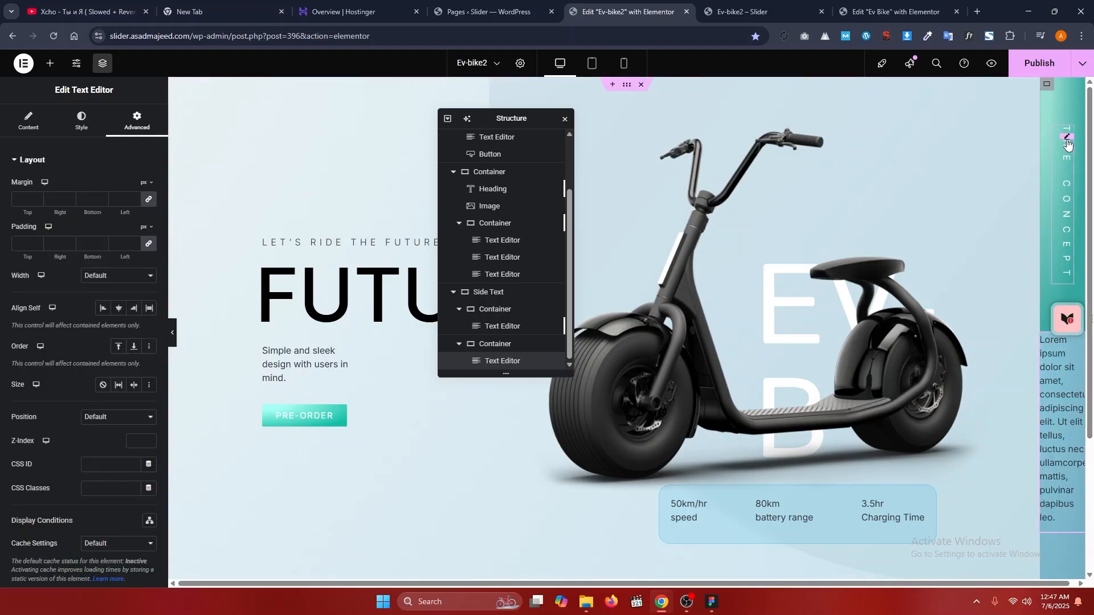
pyautogui.click(1068, 138)
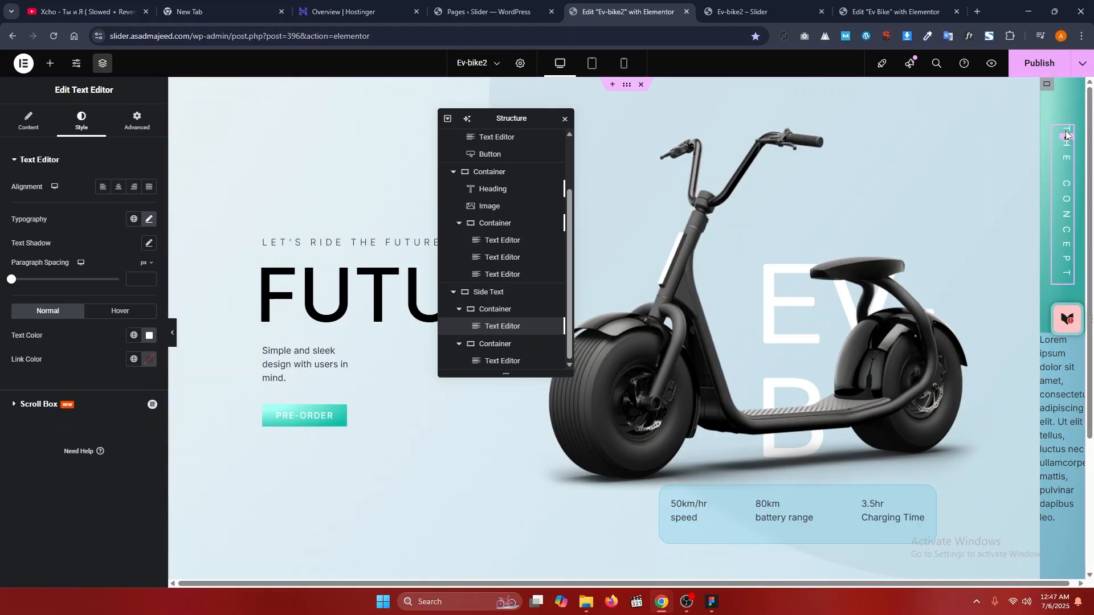
pyautogui.click(135, 130)
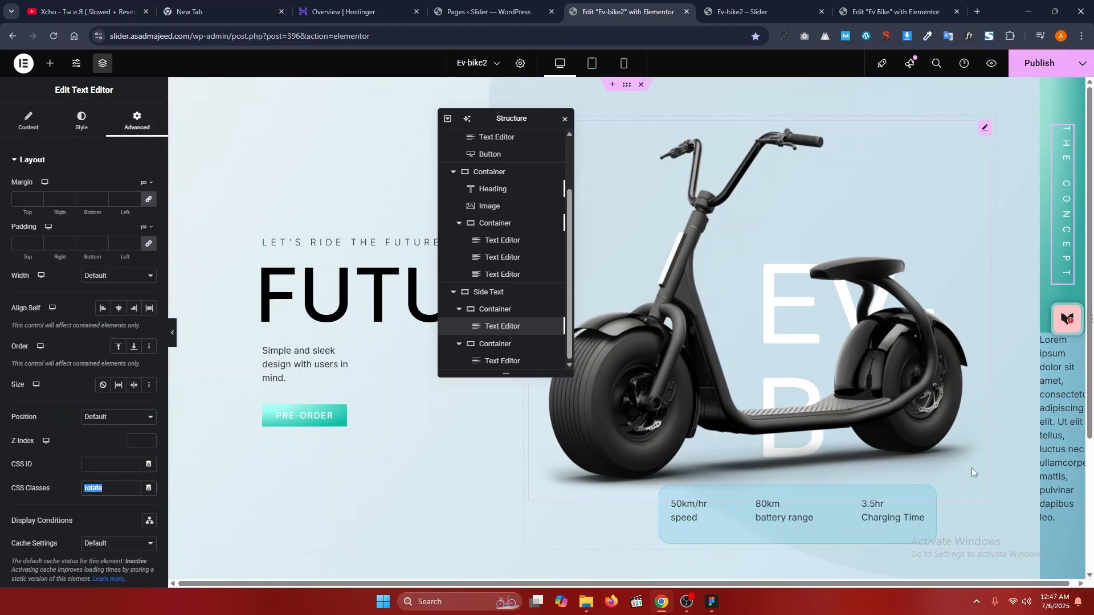
pyautogui.click(1061, 346)
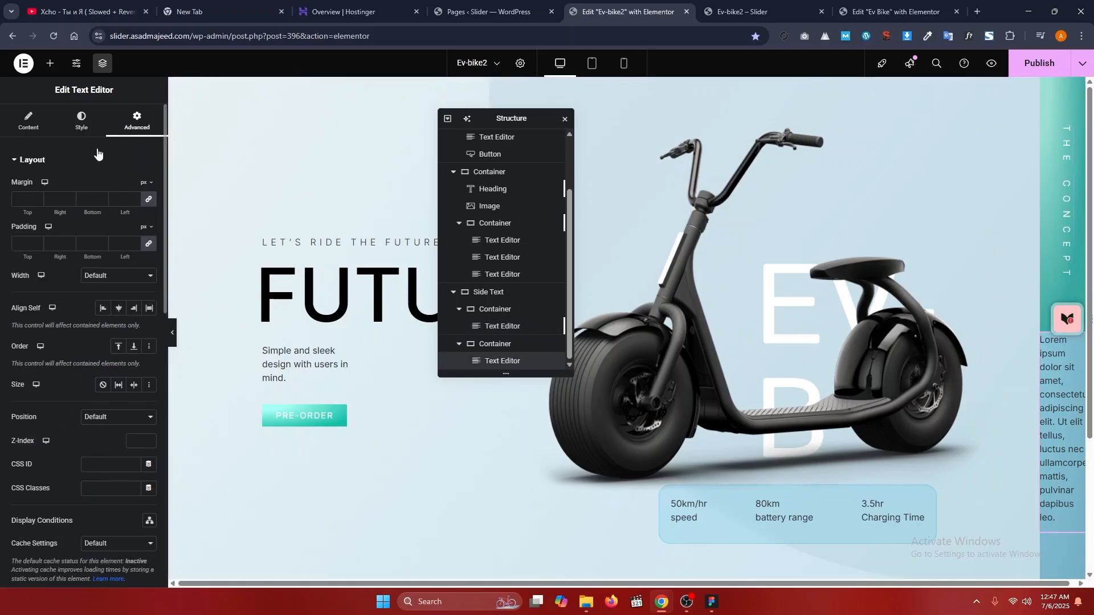
pyautogui.scroll(-5, 94, 422)
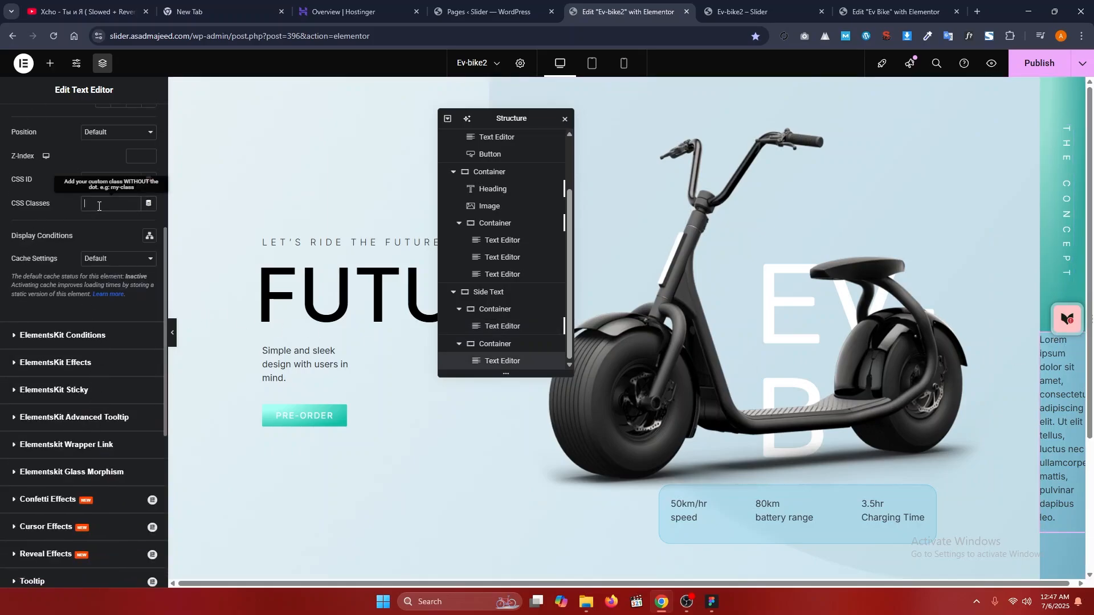
pyautogui.write('rotate')
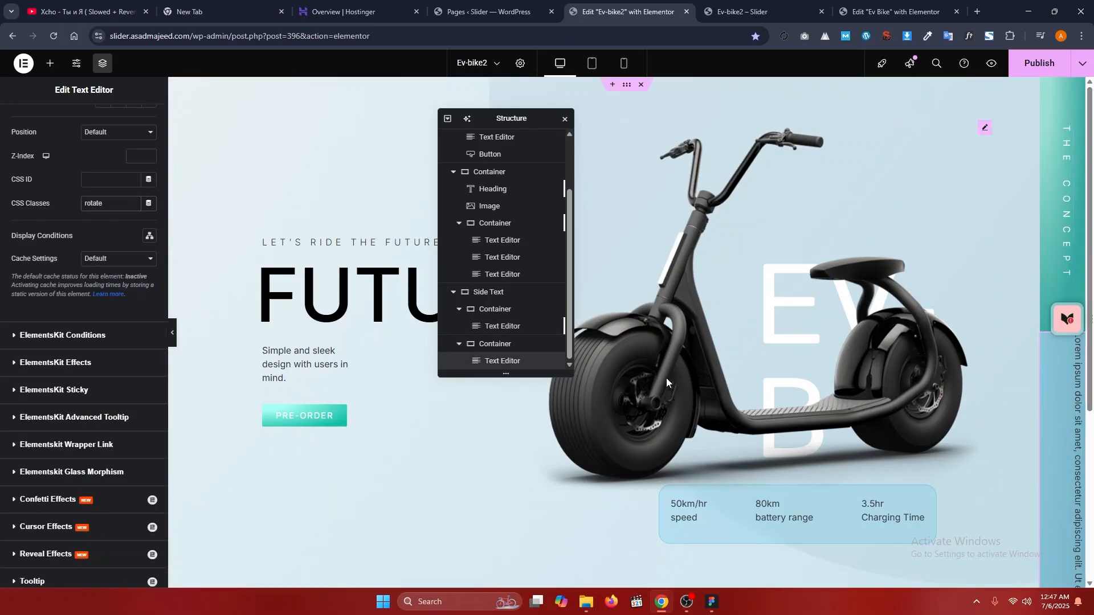
# - Replace the new text block's placeholder with "Electric-b", matching the lower side label in the Figma design
pyautogui.scroll(5, 19, 126)
pyautogui.click(24, 121)
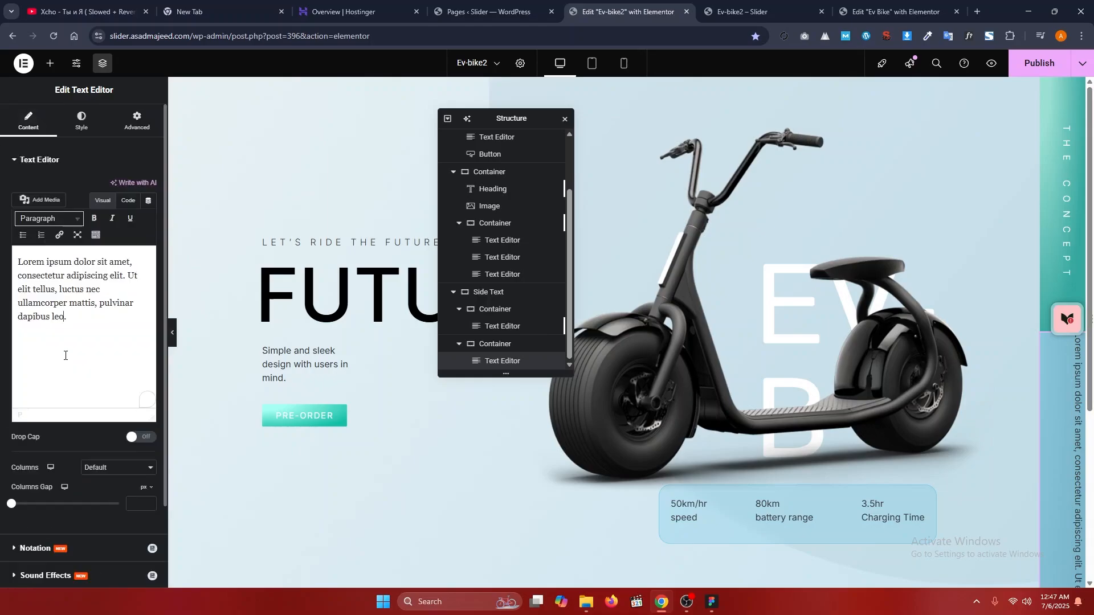
pyautogui.hotkey('ctrl', 'a')
pyautogui.click(65, 356)
pyautogui.hotkey('ctrl', 'a')
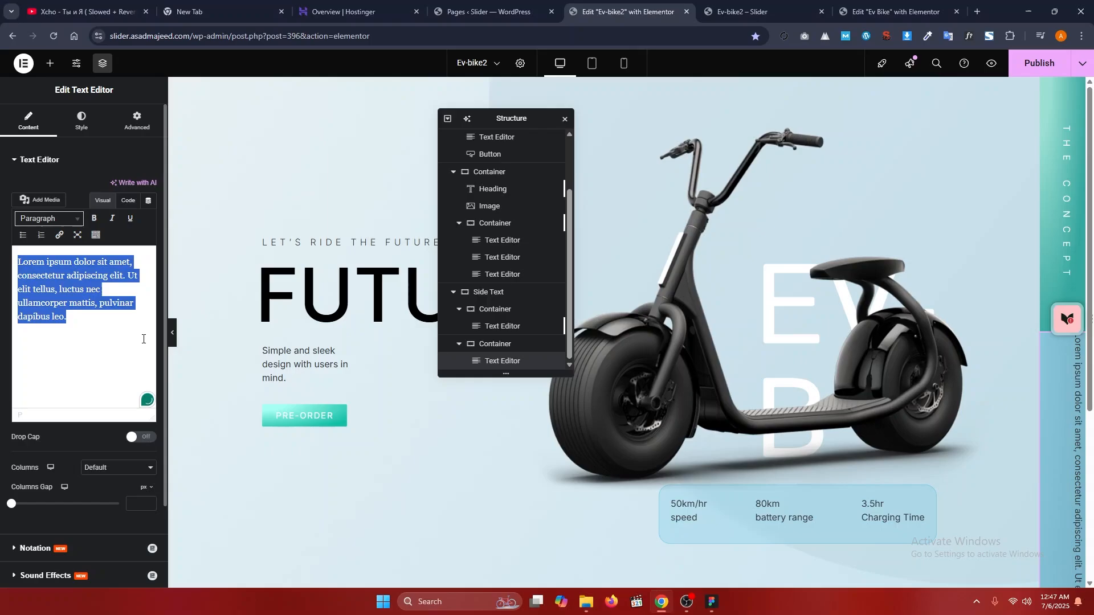
pyautogui.press('BackSpace')
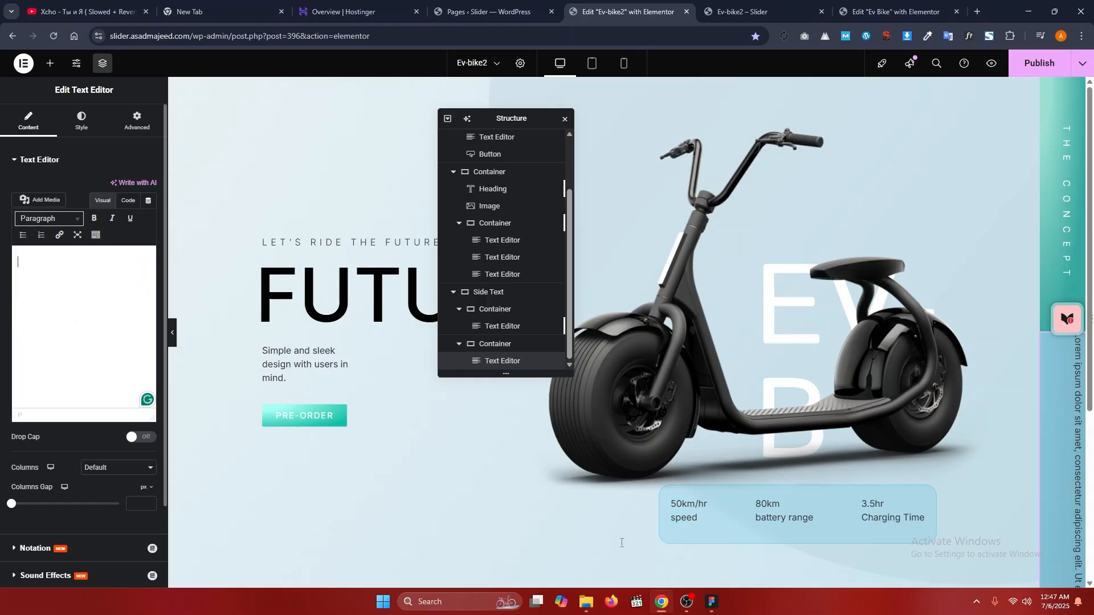
pyautogui.click(712, 602)
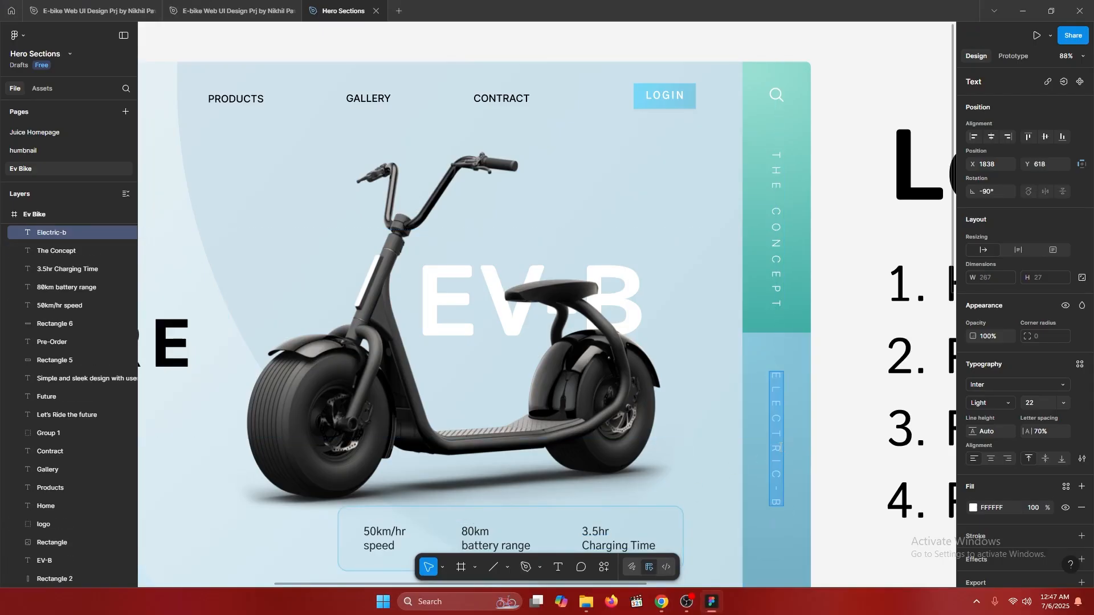
pyautogui.hotkey('alt', 'Tab')
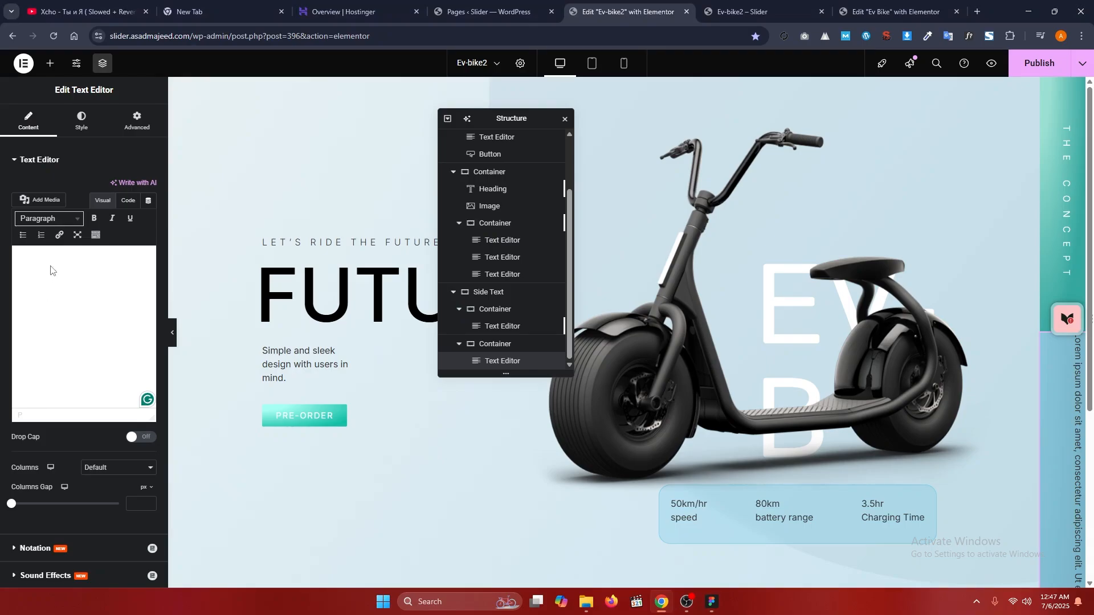
pyautogui.write('Electric-b')
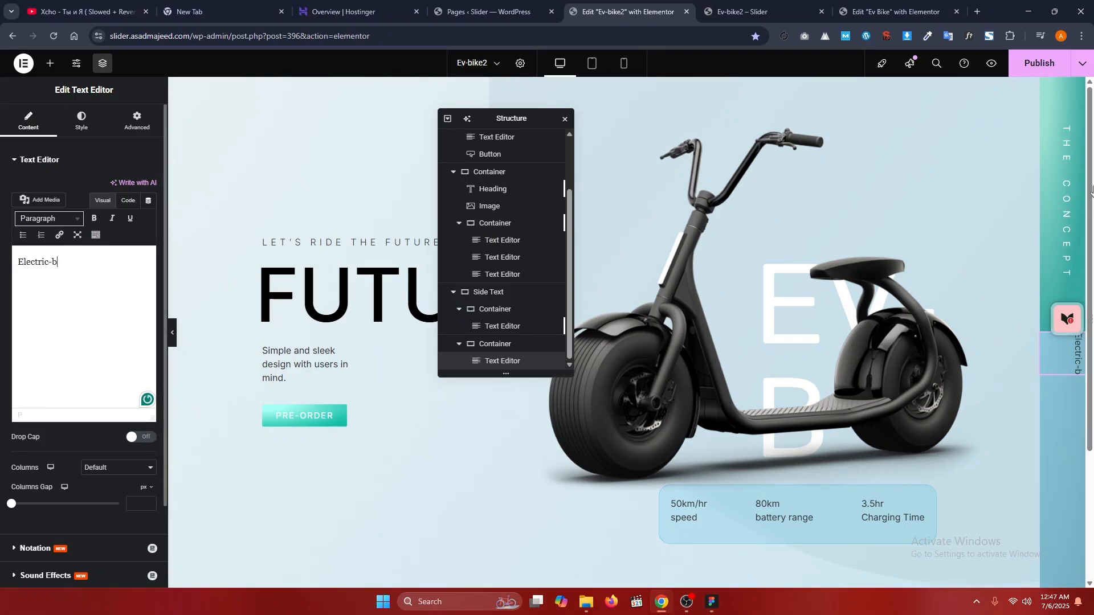
# - Copy the "The Concept" label and paste its style onto the "Electric-b" label
pyautogui.click(1069, 141)
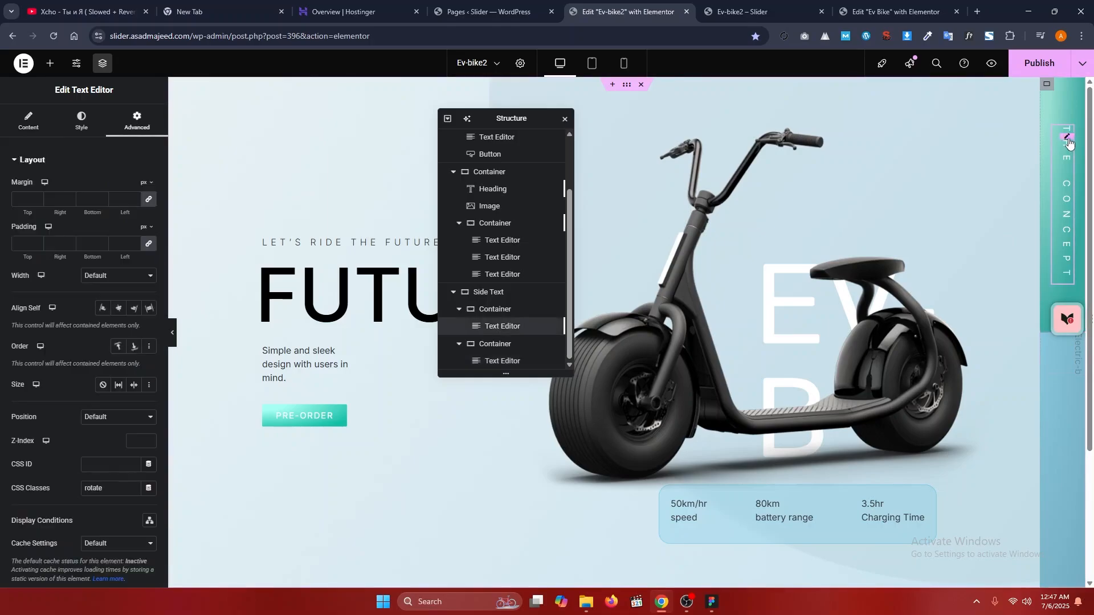
pyautogui.rightClick(1069, 142)
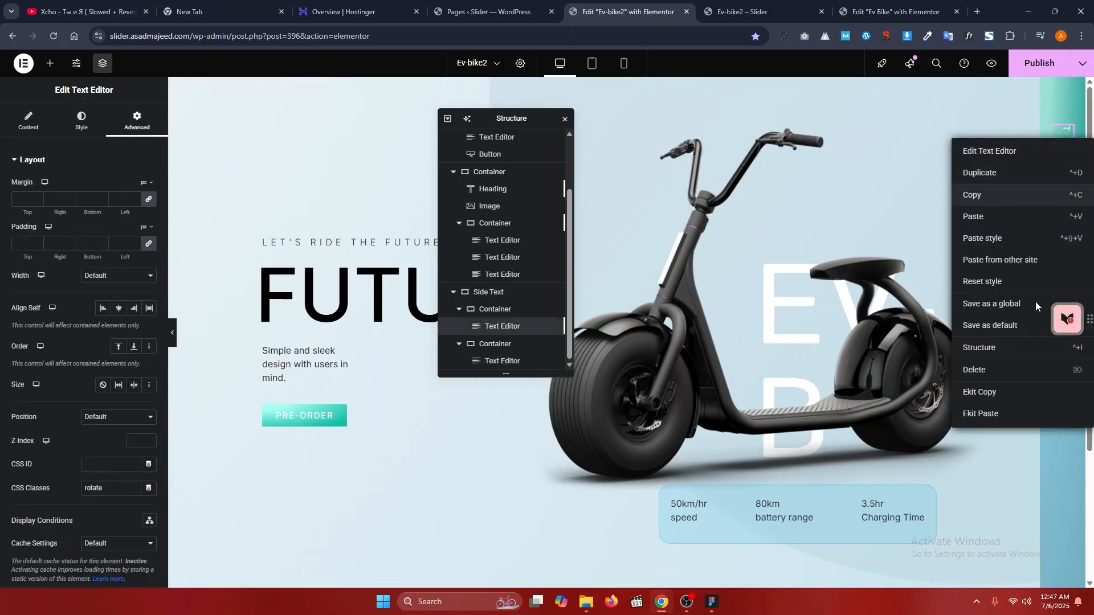
pyautogui.click(1042, 195)
pyautogui.rightClick(1075, 349)
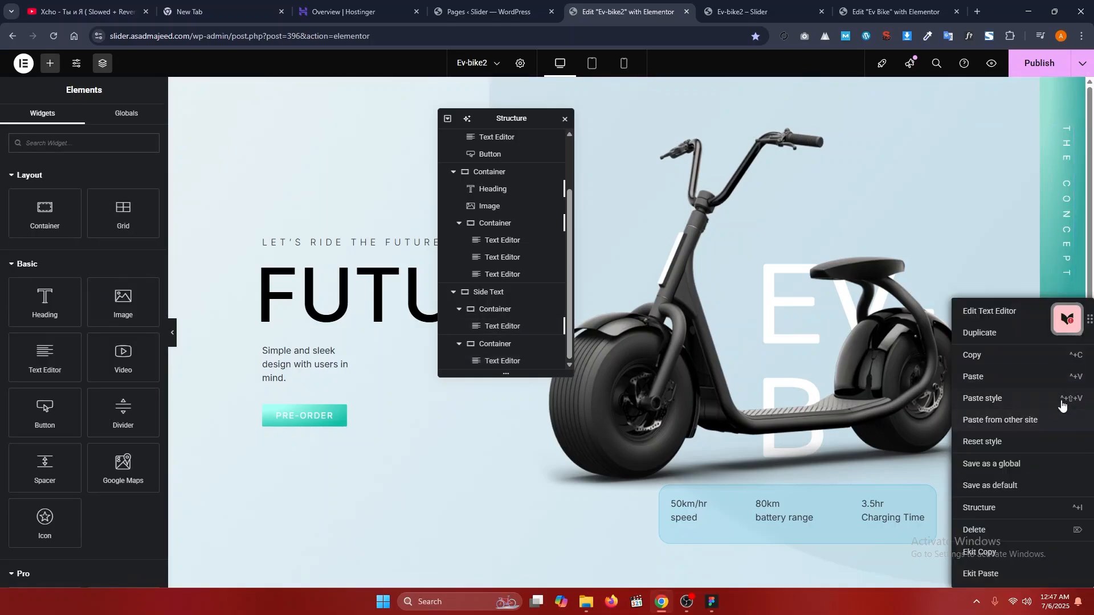
pyautogui.click(1061, 399)
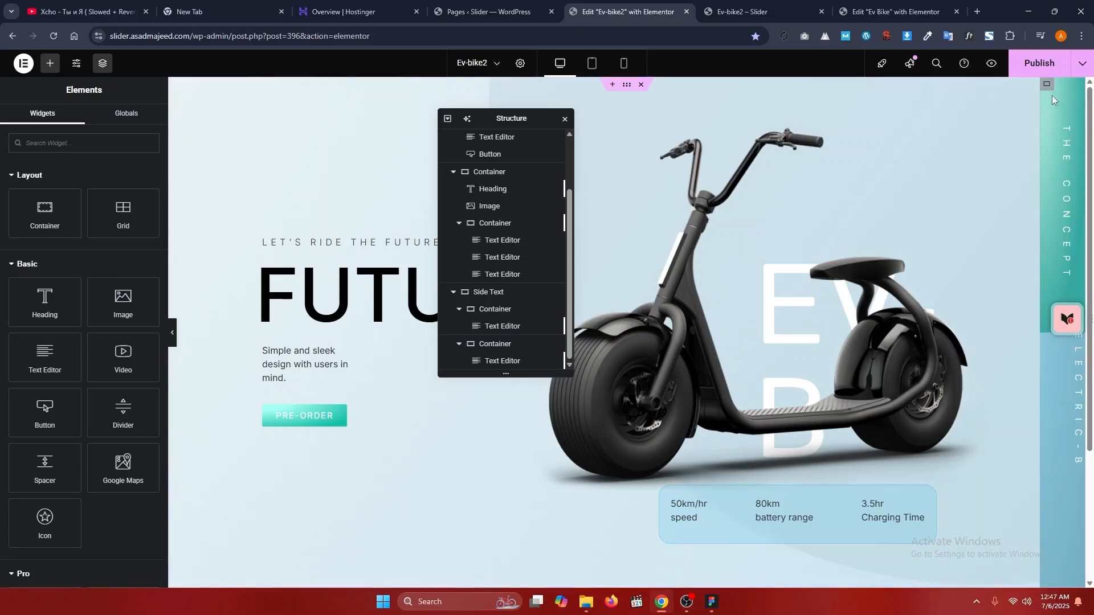
# - Center the "Electric-b" label in the lower blue container with centered content justification and item alignment
pyautogui.click(1046, 340)
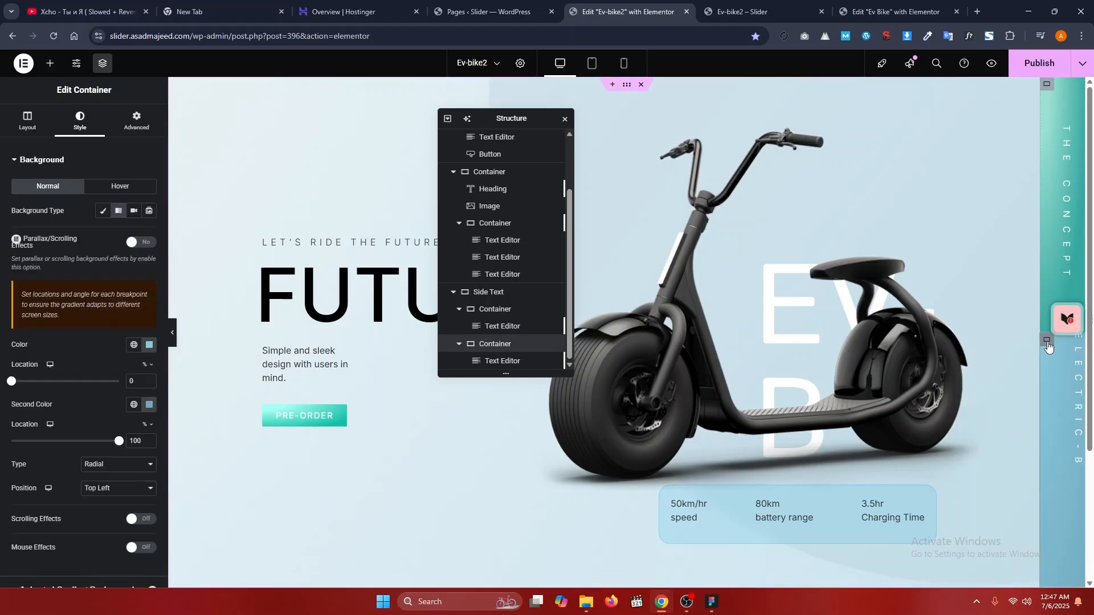
pyautogui.click(28, 123)
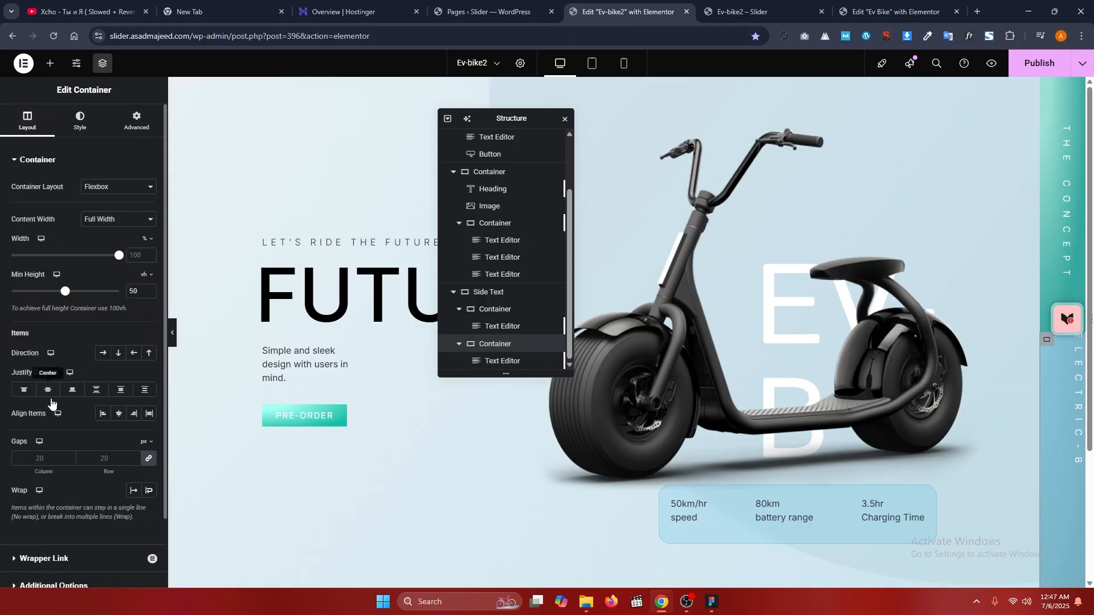
pyautogui.click(50, 393)
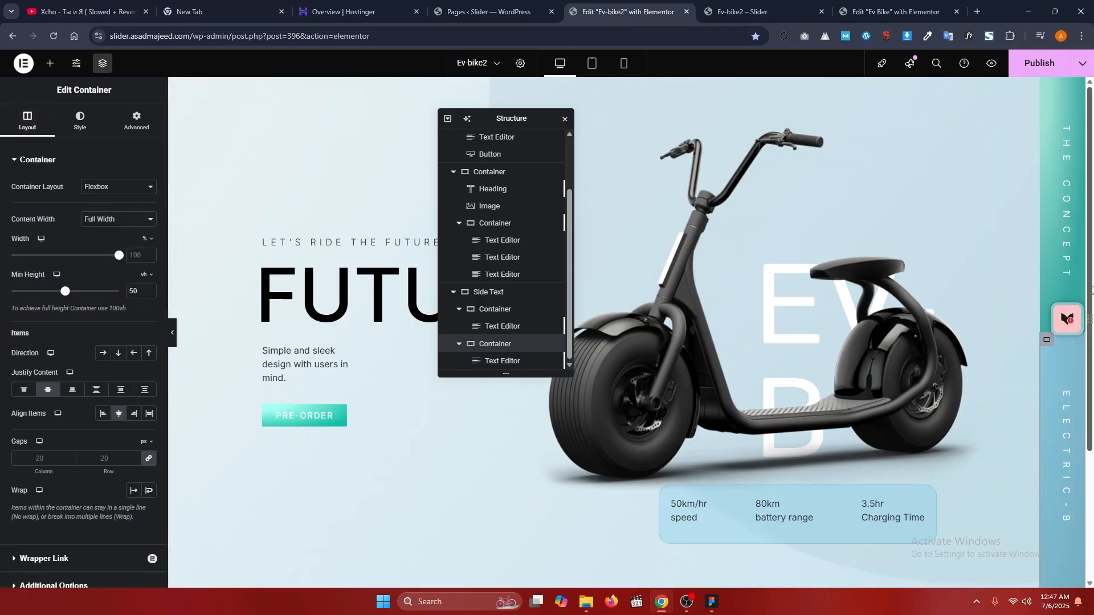
# - Check the top of the side strip in the Figma design and add an Icon widget to the upper green container
pyautogui.hotkey('alt', 'Tab')
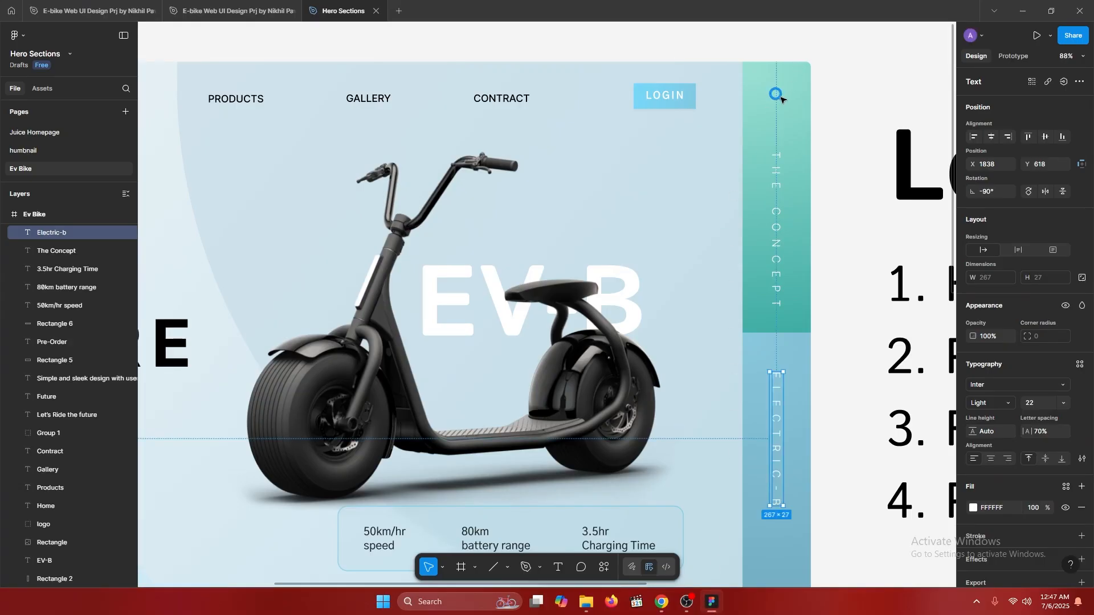
pyautogui.hotkey('alt', 'Tab')
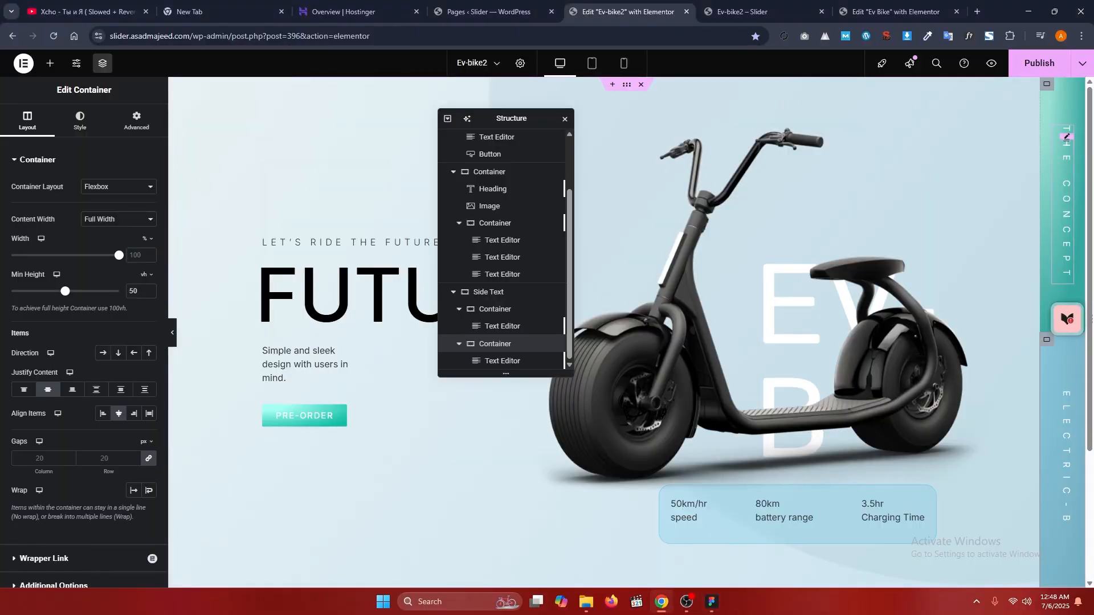
pyautogui.click(1047, 86)
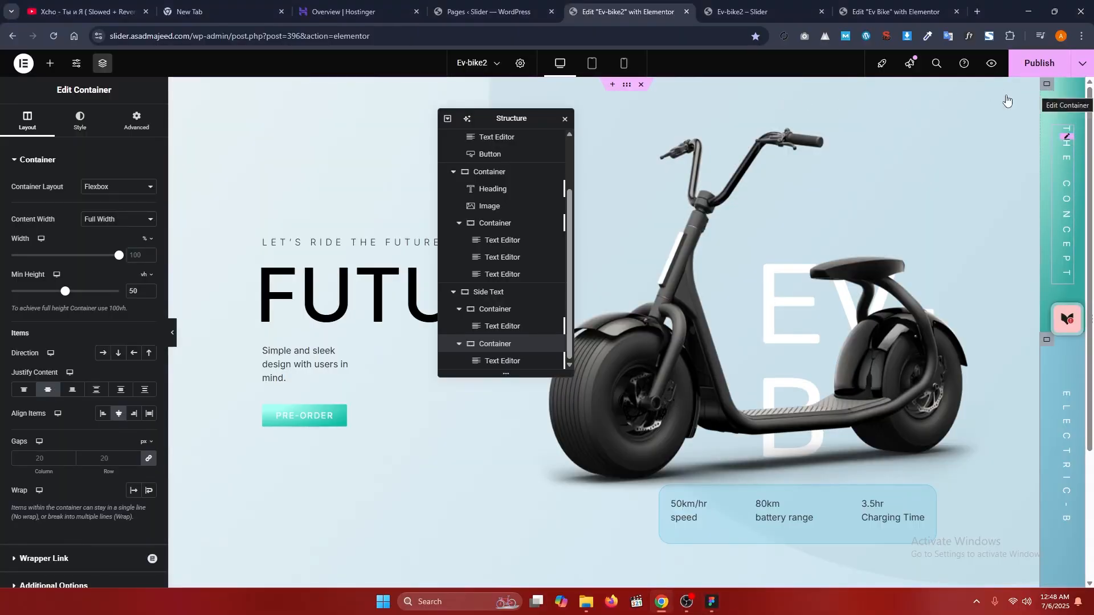
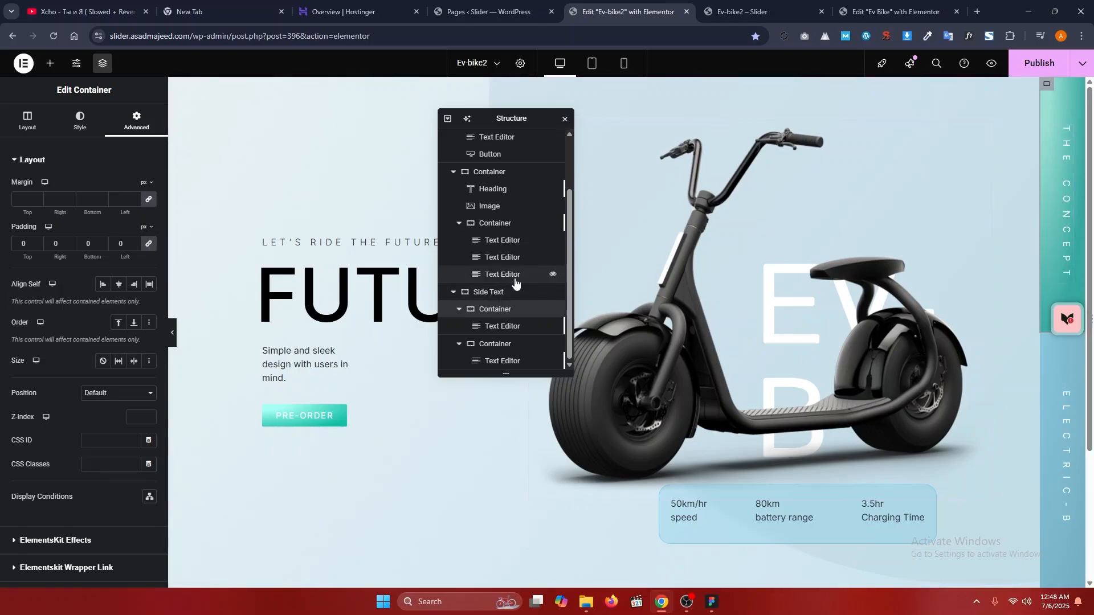
pyautogui.click(26, 120)
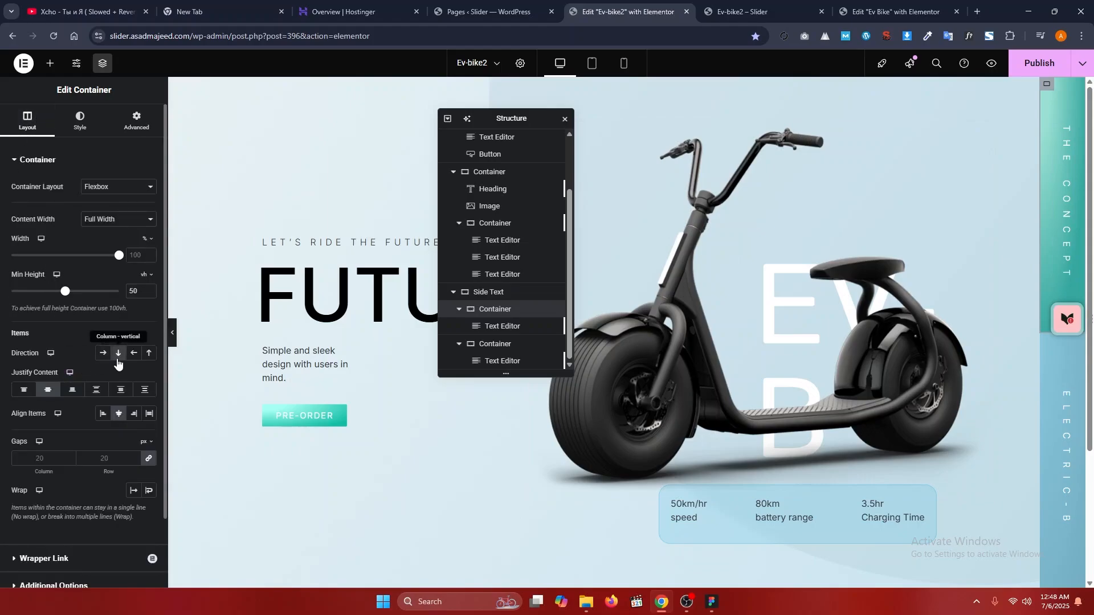
pyautogui.click(50, 63)
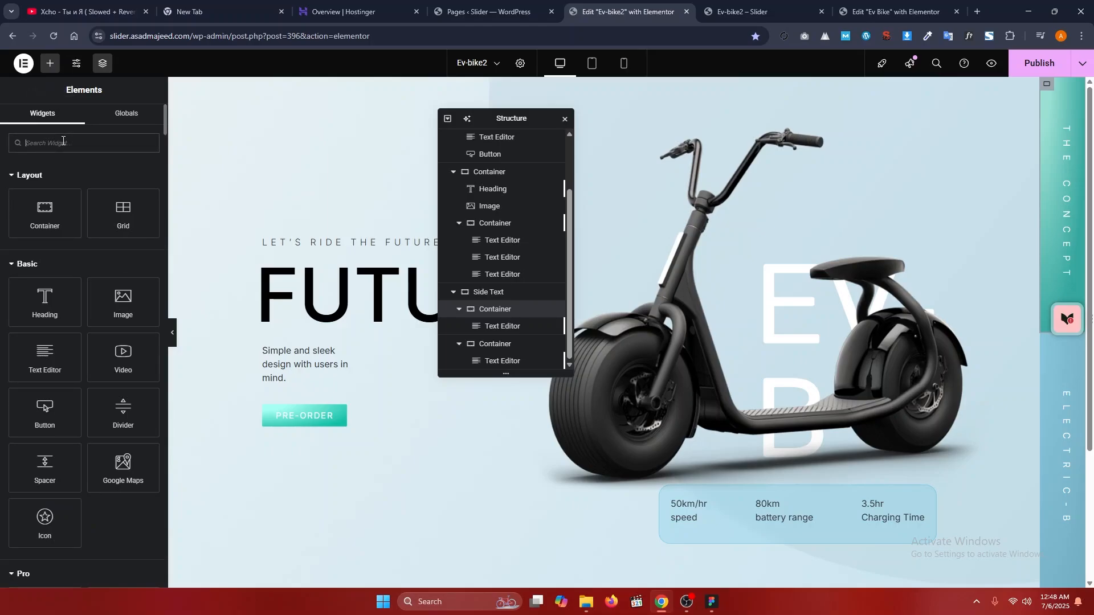
pyautogui.write('icon')
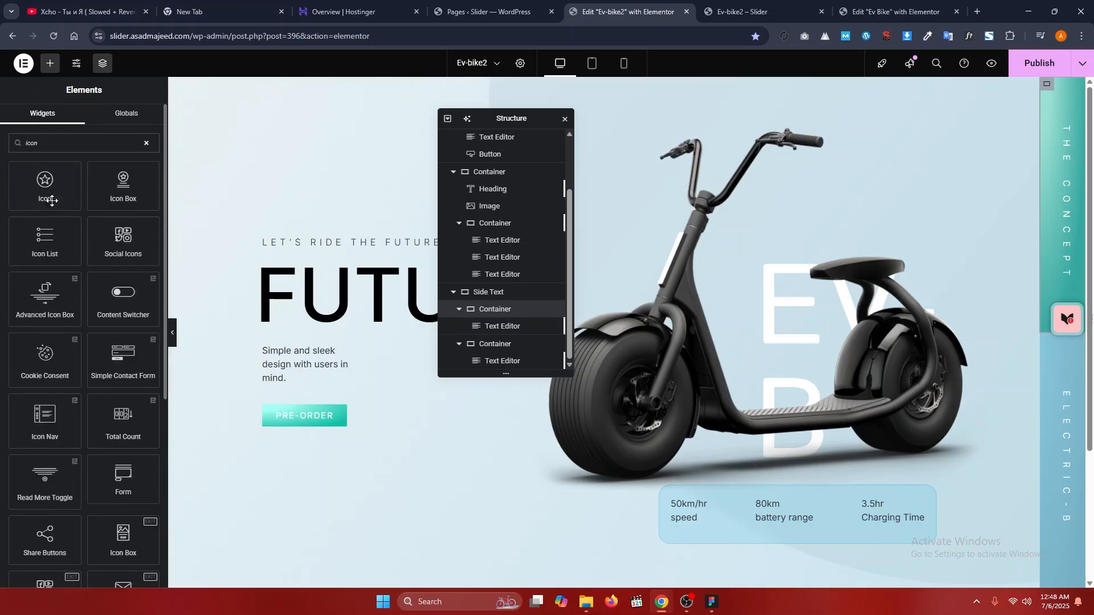
pyautogui.moveTo(52, 200)
pyautogui.mouseDown()
pyautogui.moveTo(862, 195)
pyautogui.moveTo(45, 181)
pyautogui.mouseUp()
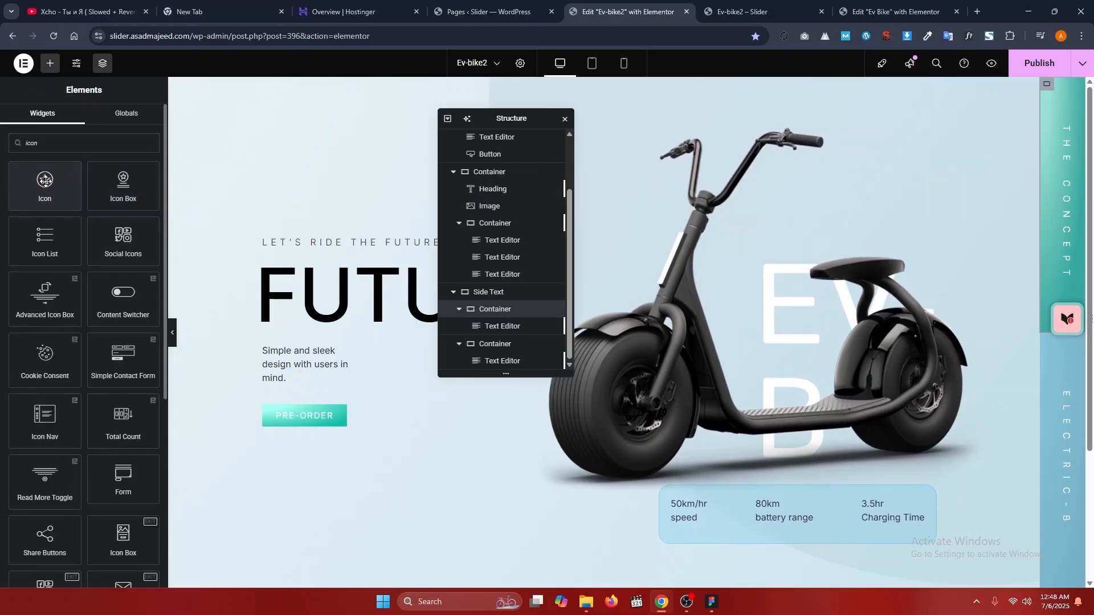
pyautogui.click(45, 181)
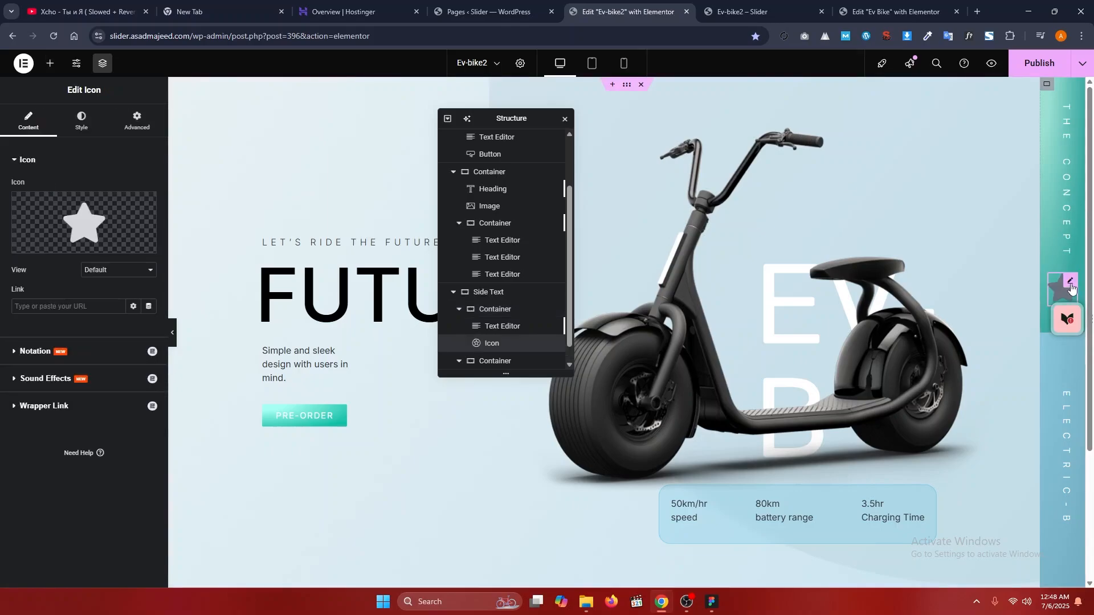
# - Replace the star with the "Search 2" icon from the icon library and move it above the "The Concept" label
pyautogui.click(85, 225)
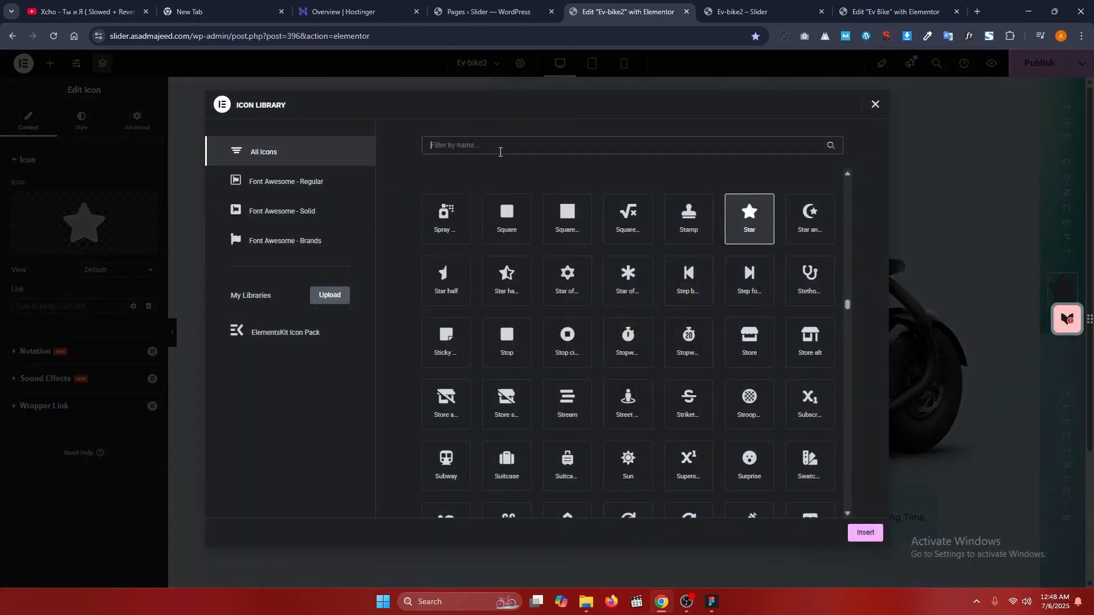
pyautogui.click(500, 146)
pyautogui.write('sea')
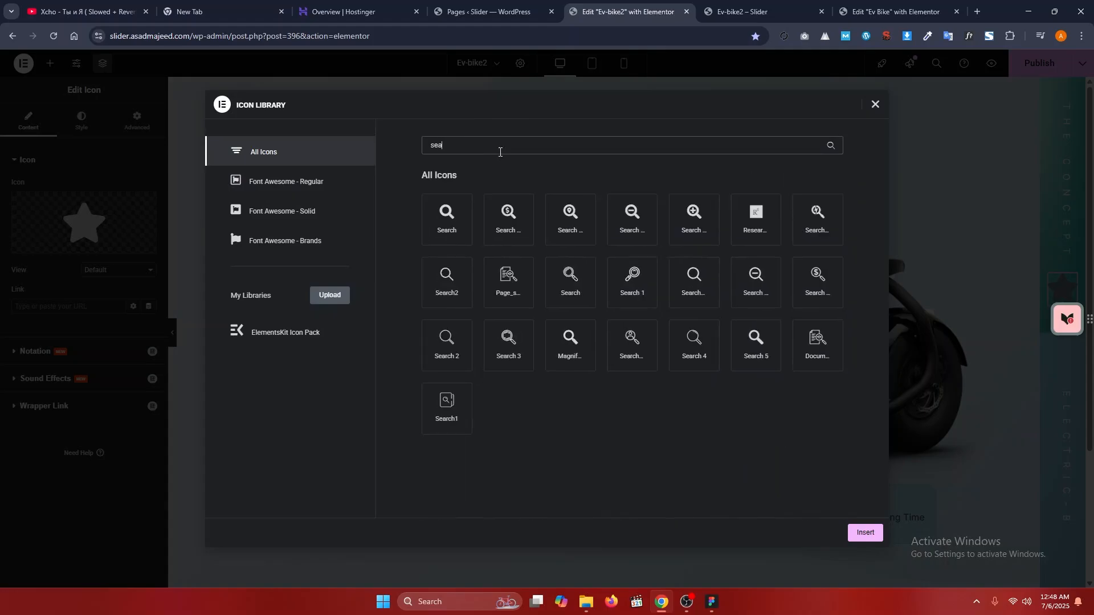
pyautogui.click(448, 351)
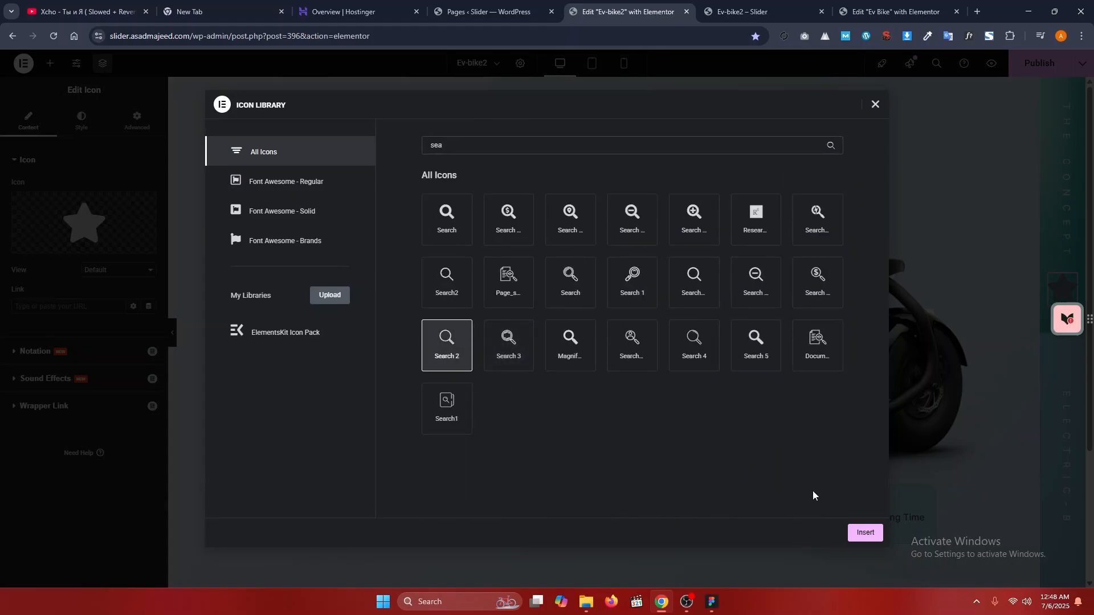
pyautogui.click(866, 534)
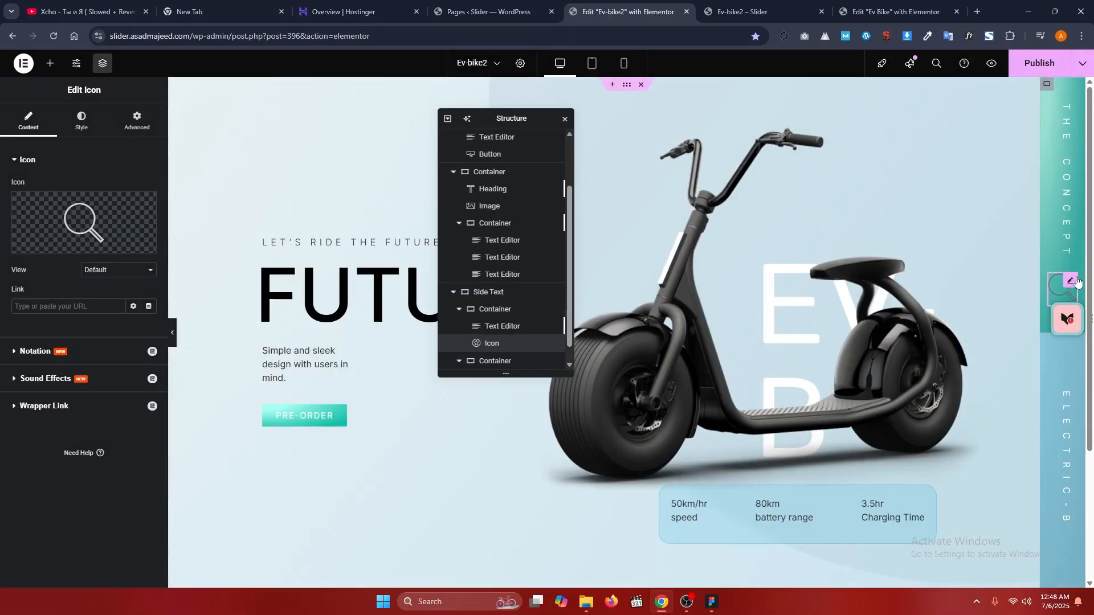
pyautogui.moveTo(493, 343); pyautogui.dragTo(506, 323)
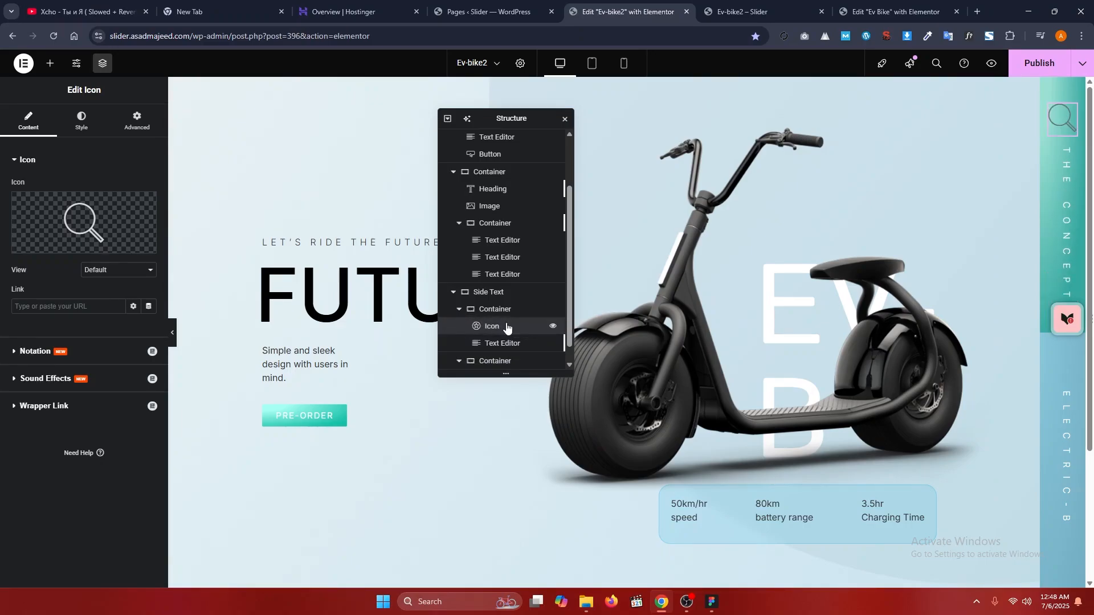
# - Set the search icon's size to 28 px
pyautogui.click(83, 119)
pyautogui.click(39, 134)
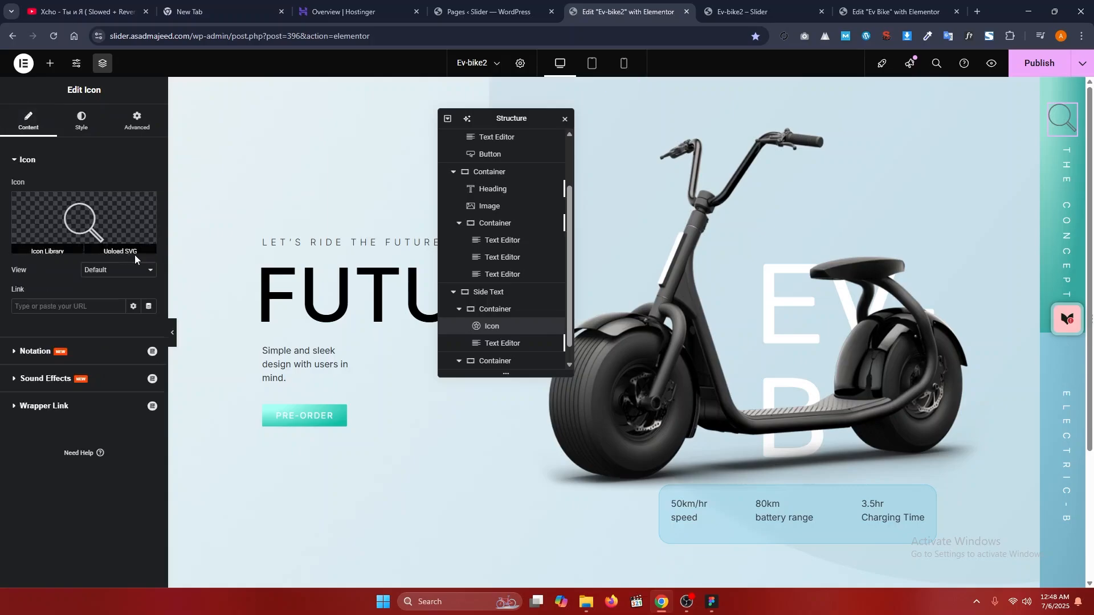
pyautogui.click(81, 121)
pyautogui.moveTo(12, 281); pyautogui.dragTo(20, 282)
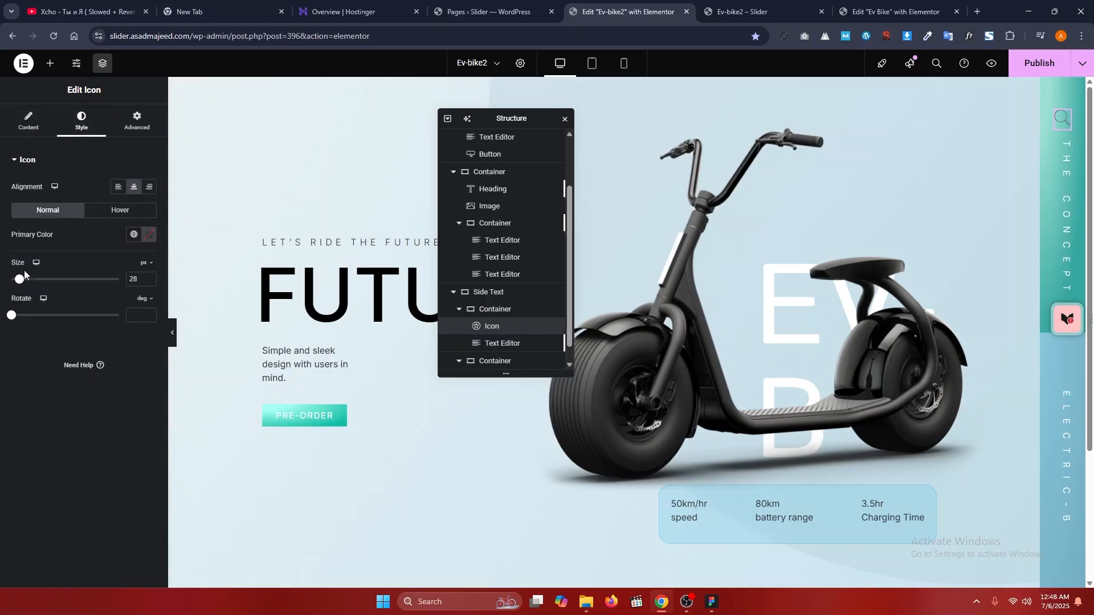
# - Try the bolder "Magnif..." icon from the icon library in place of the current search icon
pyautogui.click(29, 121)
pyautogui.click(74, 221)
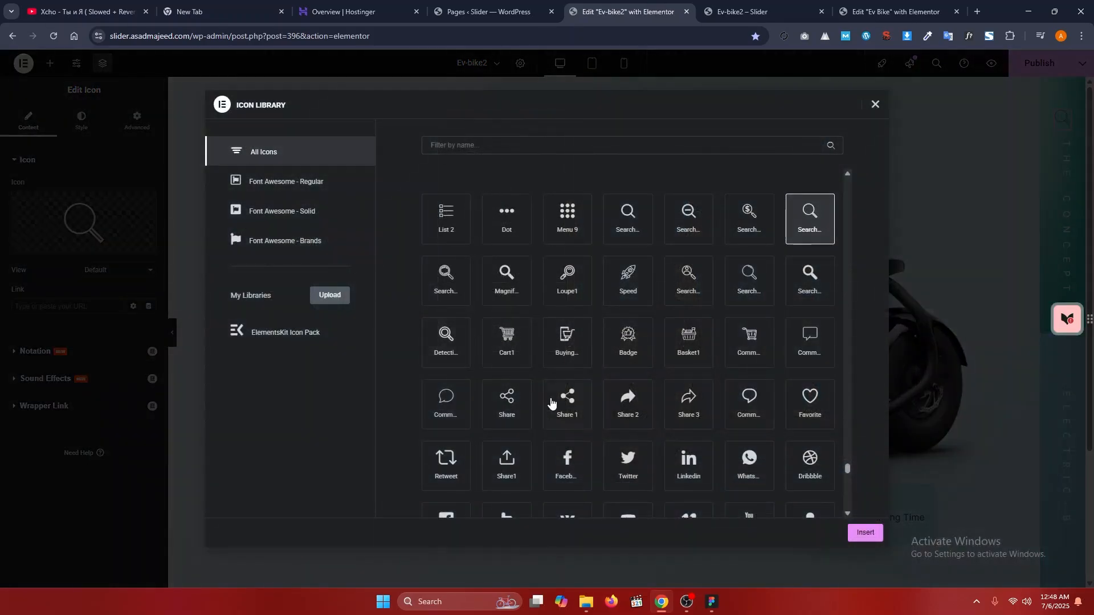
pyautogui.click(504, 146)
pyautogui.write('sear')
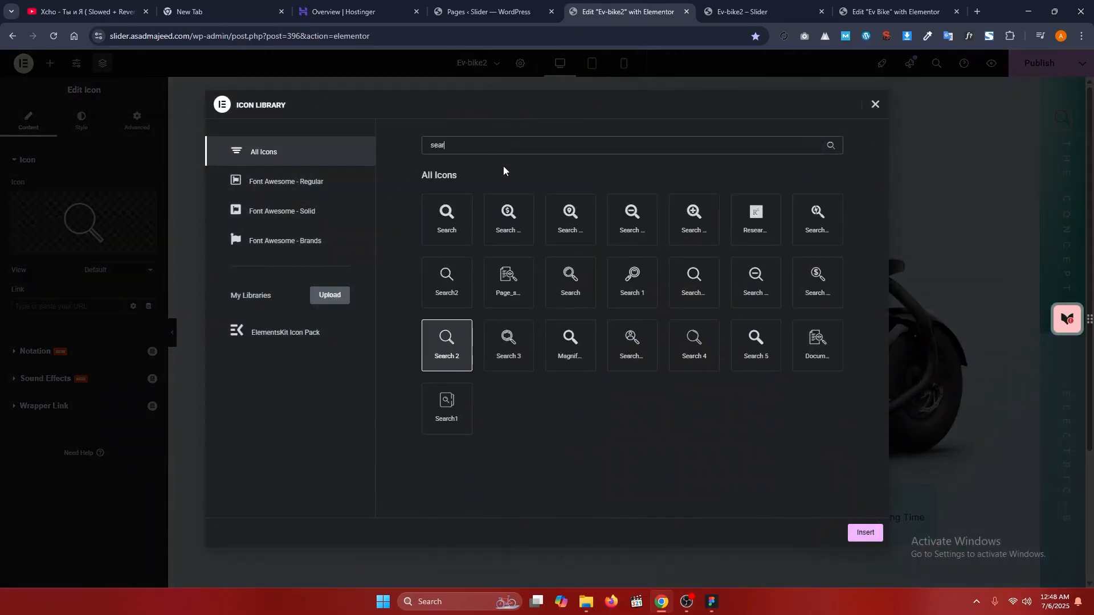
pyautogui.click(568, 355)
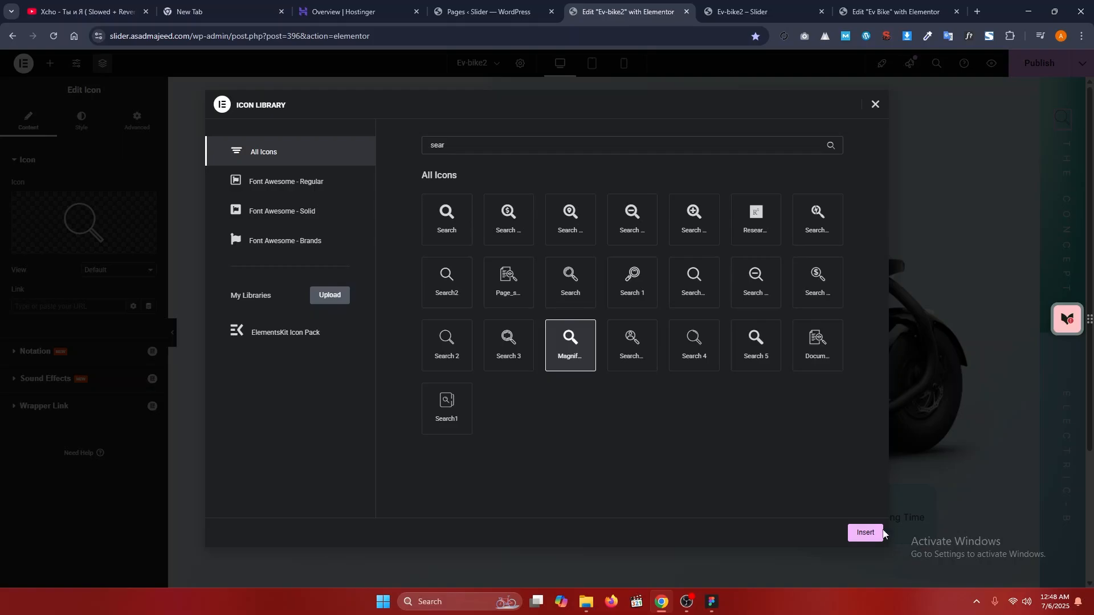
pyautogui.click(865, 533)
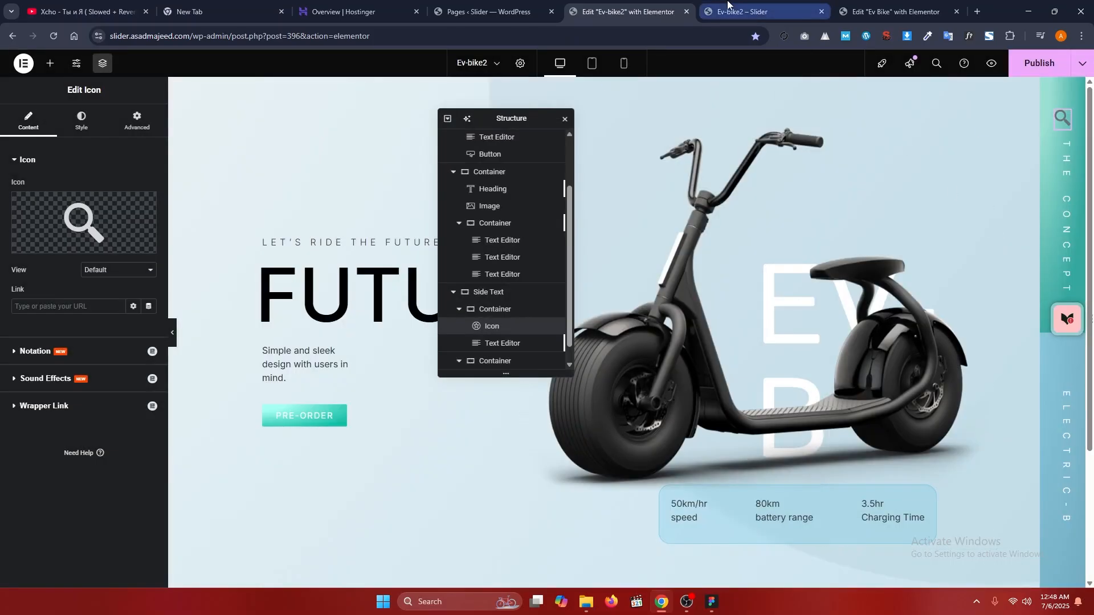
# - Check which search icon the finished Ev Bike page uses in its side strip and in the icon library
pyautogui.click(747, 11)
pyautogui.click(937, 6)
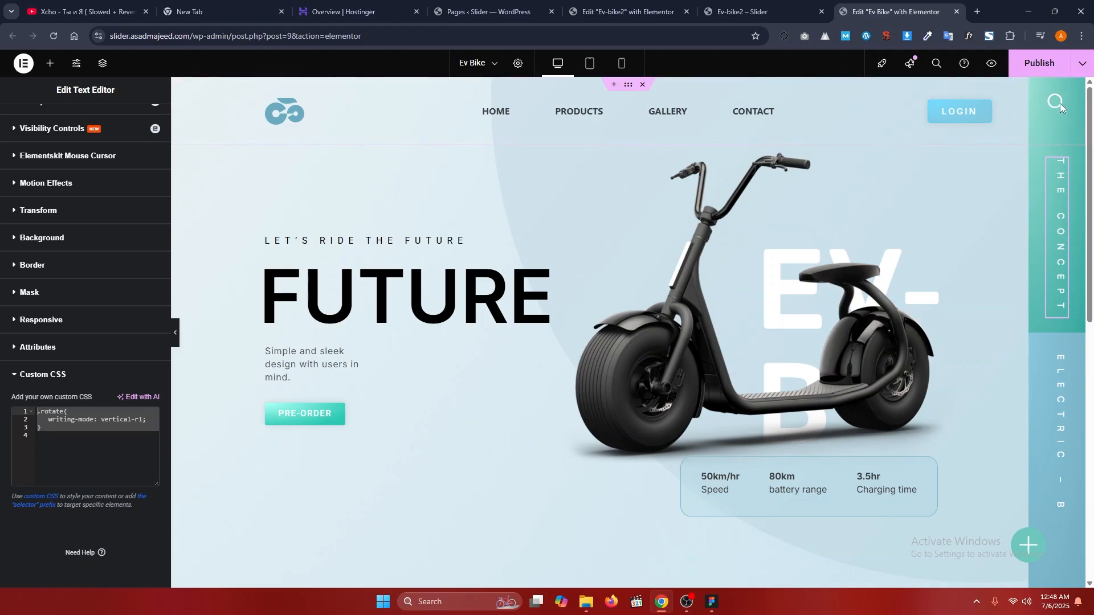
pyautogui.click(103, 64)
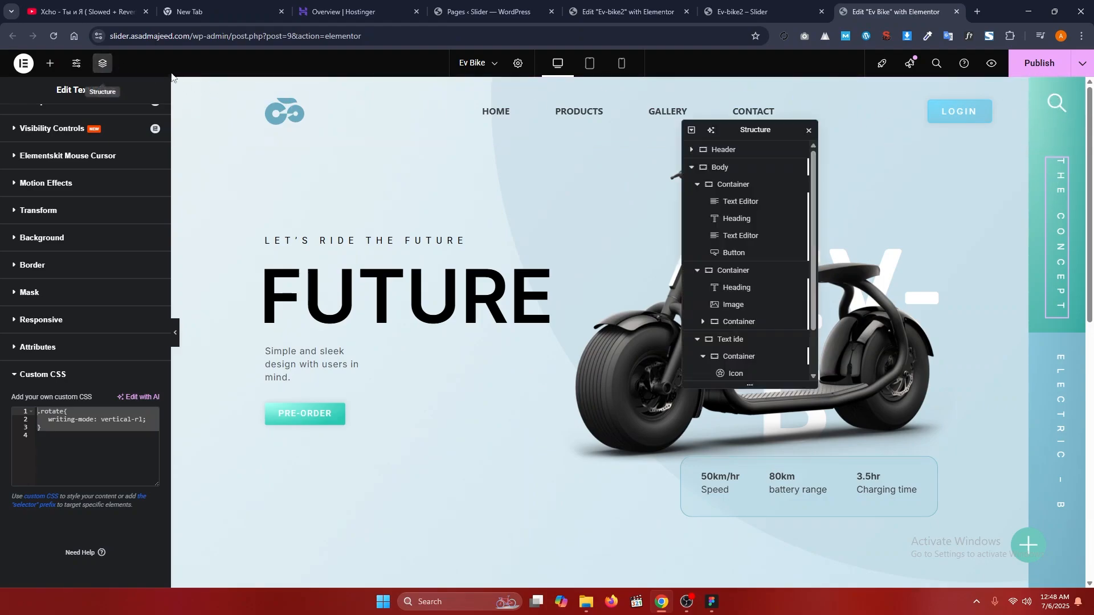
pyautogui.click(736, 328)
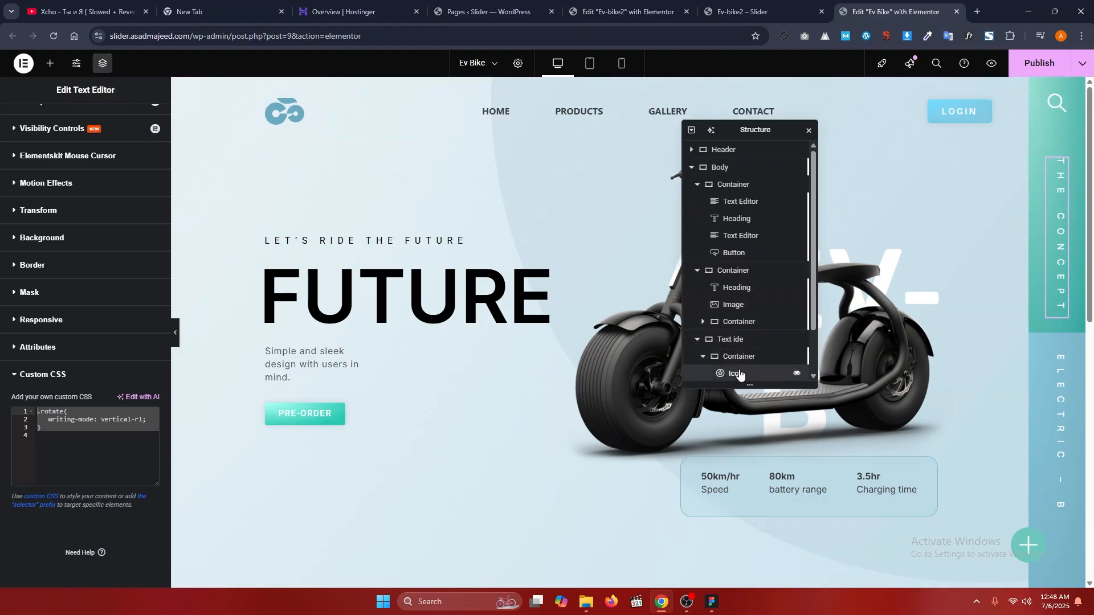
pyautogui.click(86, 225)
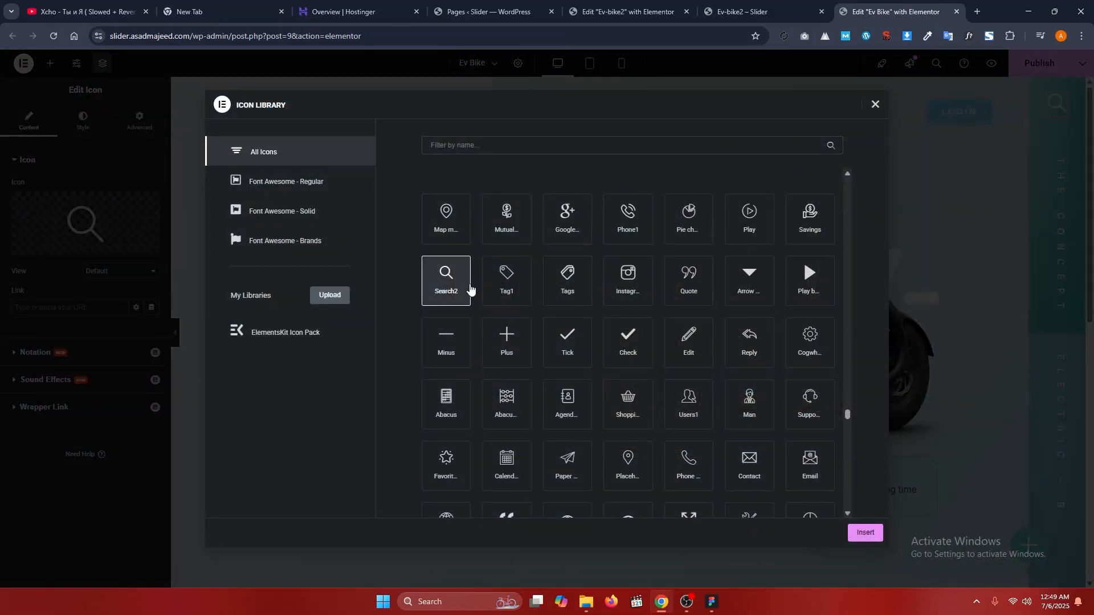
pyautogui.click(597, 4)
pyautogui.click(537, 5)
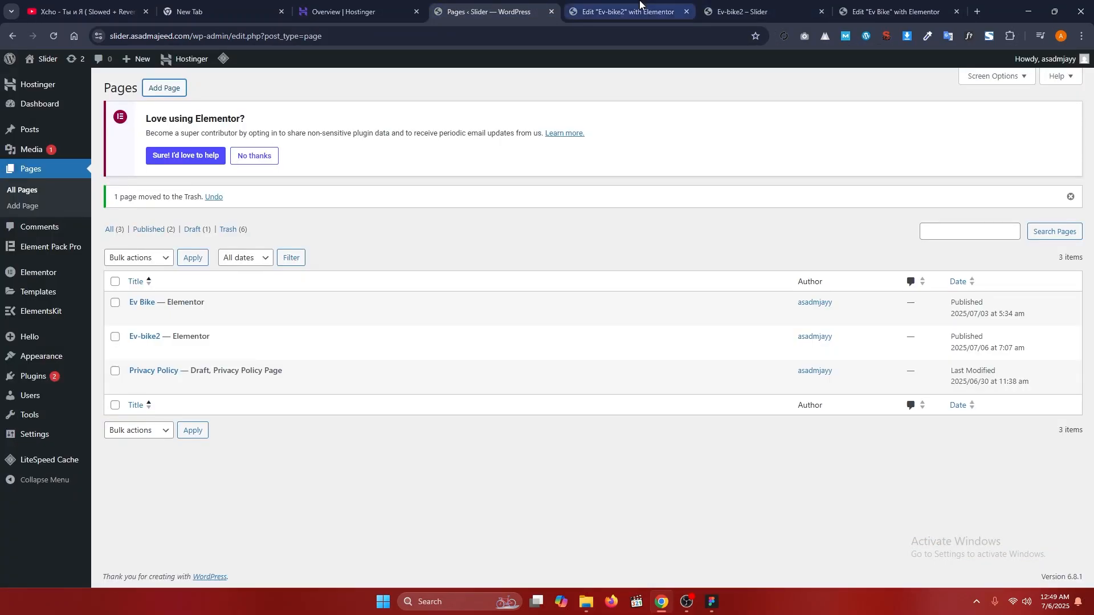
# - Return to the Ev-bike2 editor and set the side strip's icon to "Search 2" from the icon library
pyautogui.click(639, 4)
pyautogui.click(85, 223)
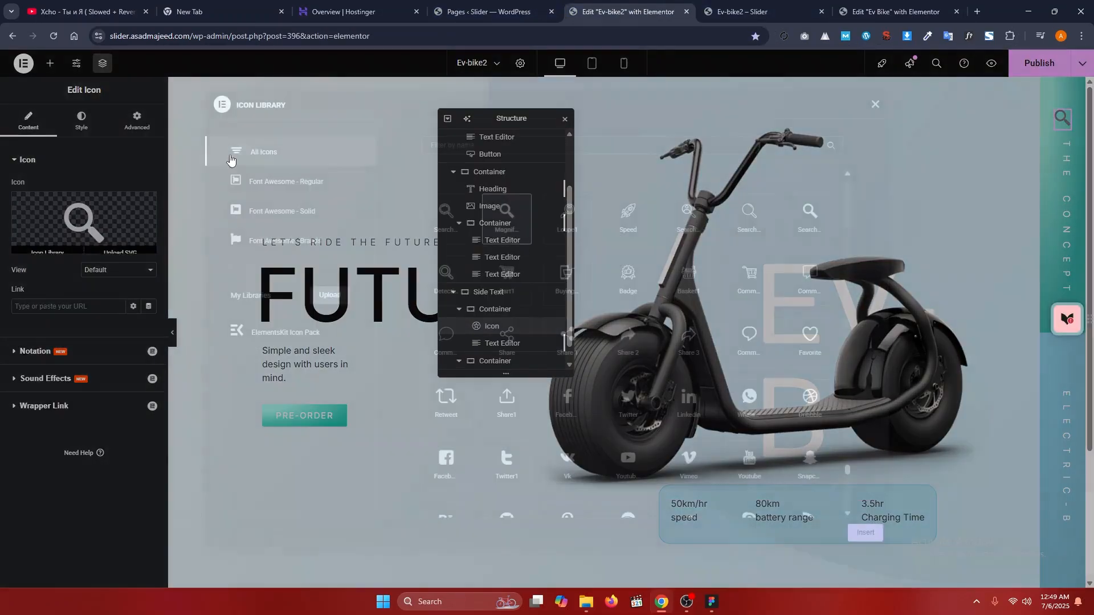
pyautogui.click(469, 146)
pyautogui.write('sear')
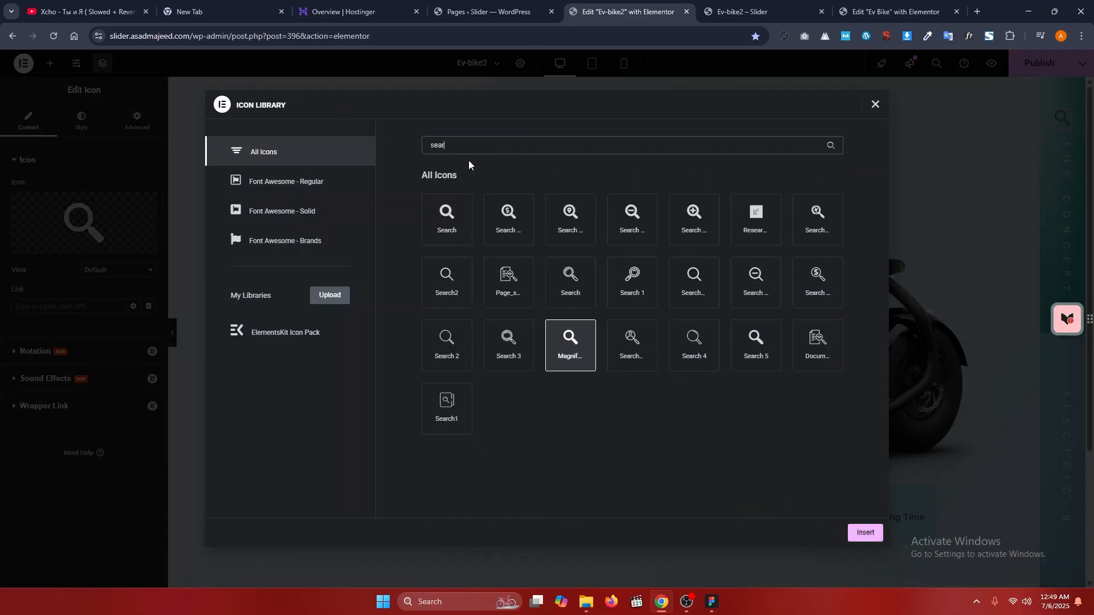
pyautogui.click(447, 345)
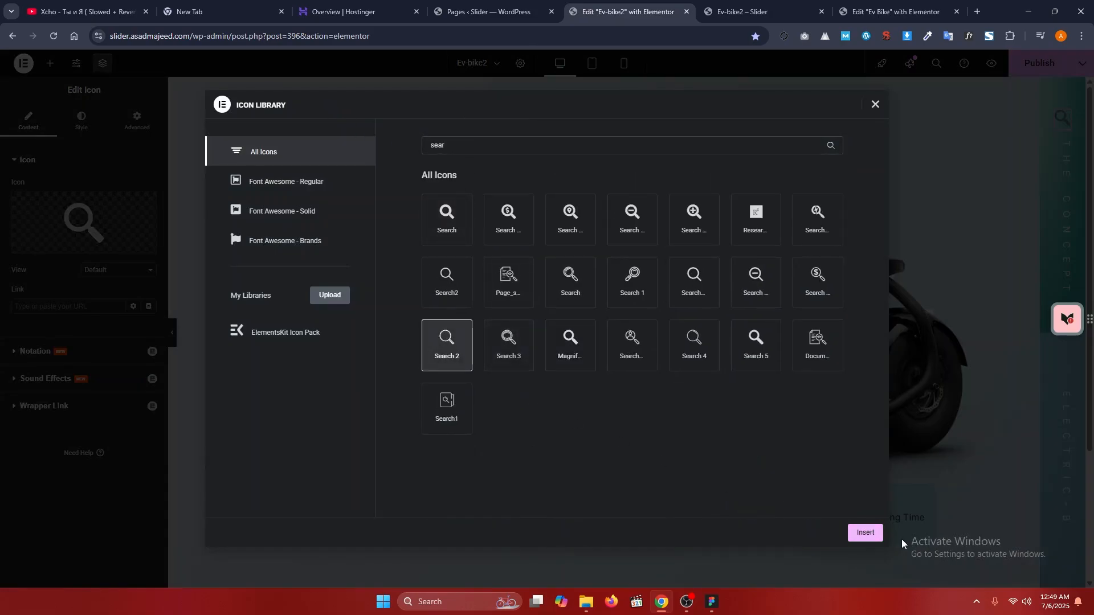
pyautogui.click(866, 531)
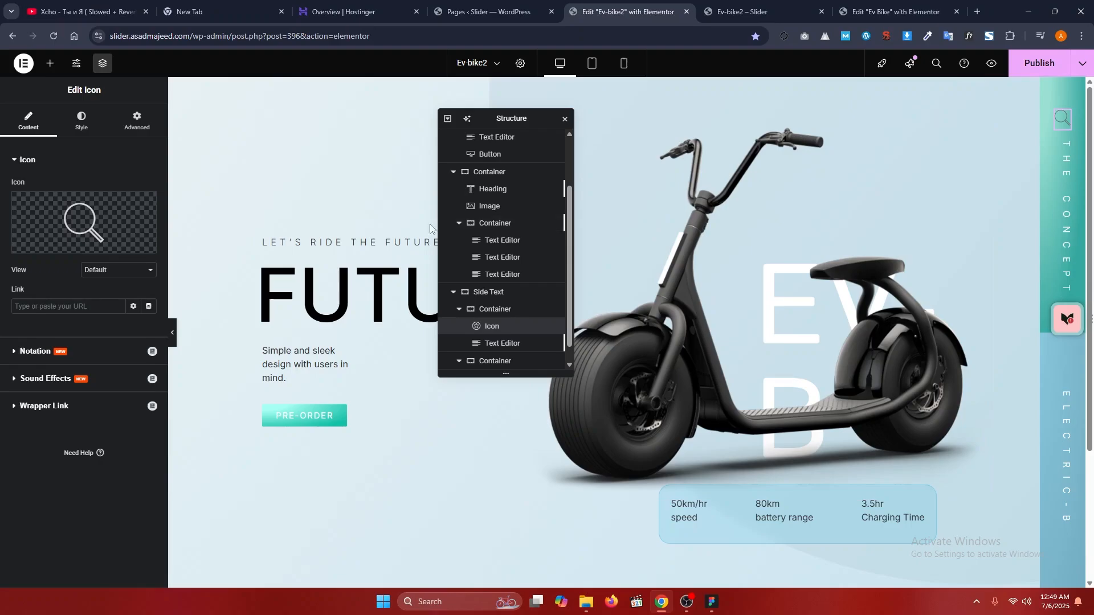
# - Set the search icon's size to 33 px and its primary color to white
pyautogui.click(81, 121)
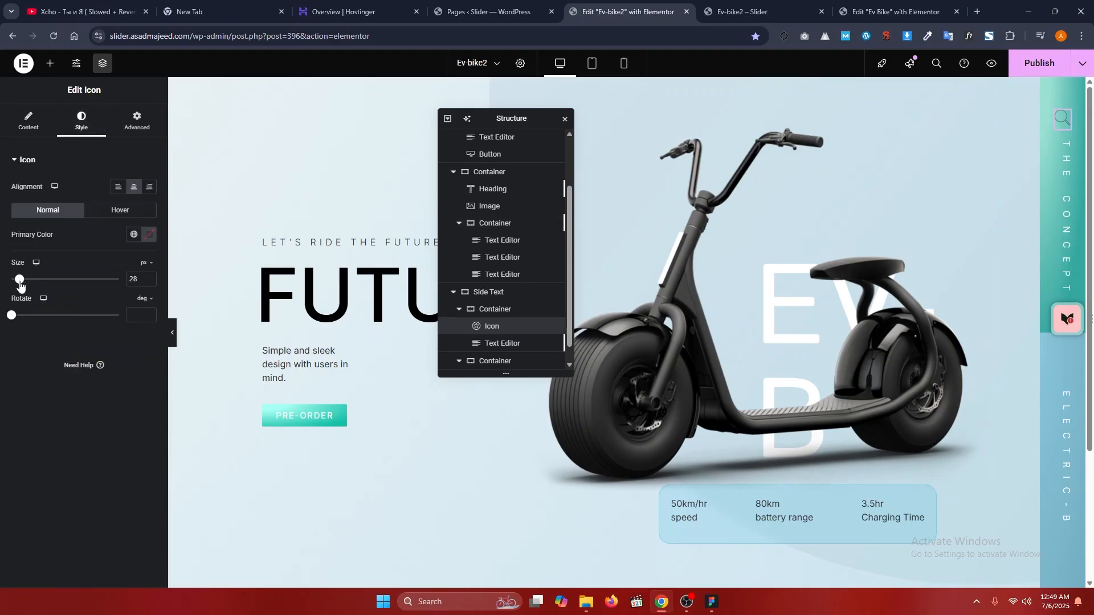
pyautogui.moveTo(21, 285); pyautogui.dragTo(22, 286)
pyautogui.click(134, 235)
pyautogui.click(149, 236)
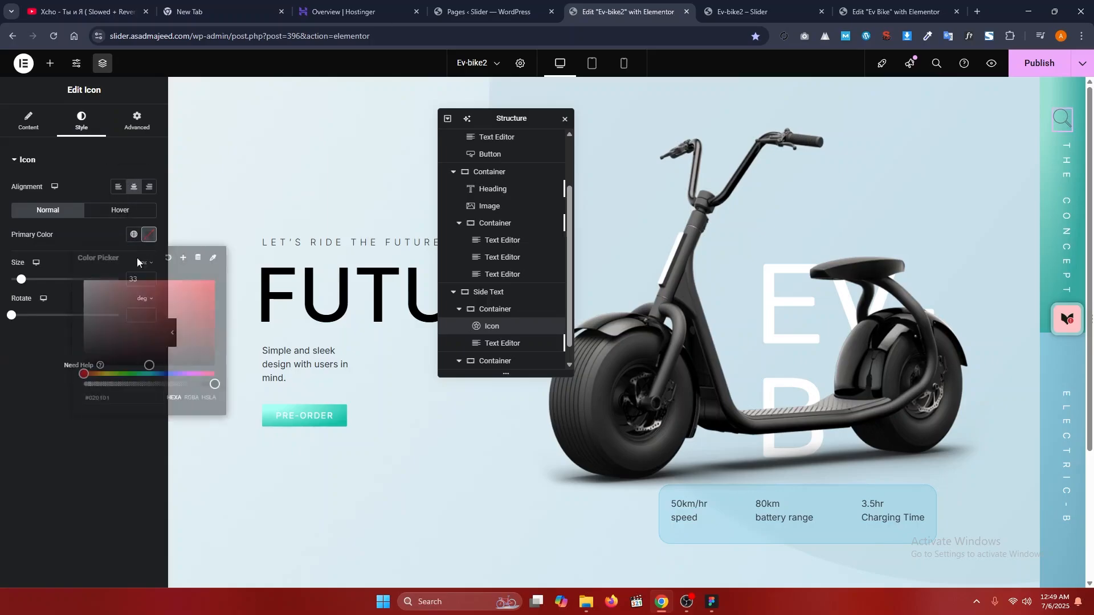
pyautogui.click(50, 243)
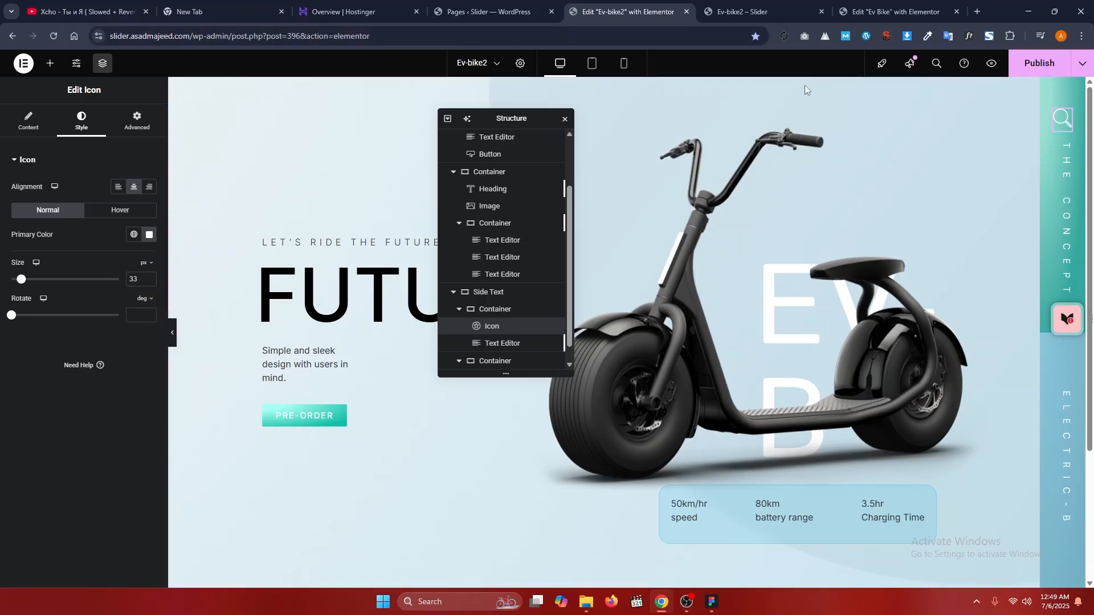
# - Justify the upper green container's content with Space Around so the search icon and "The Concept" label spread out vertically
pyautogui.click(514, 309)
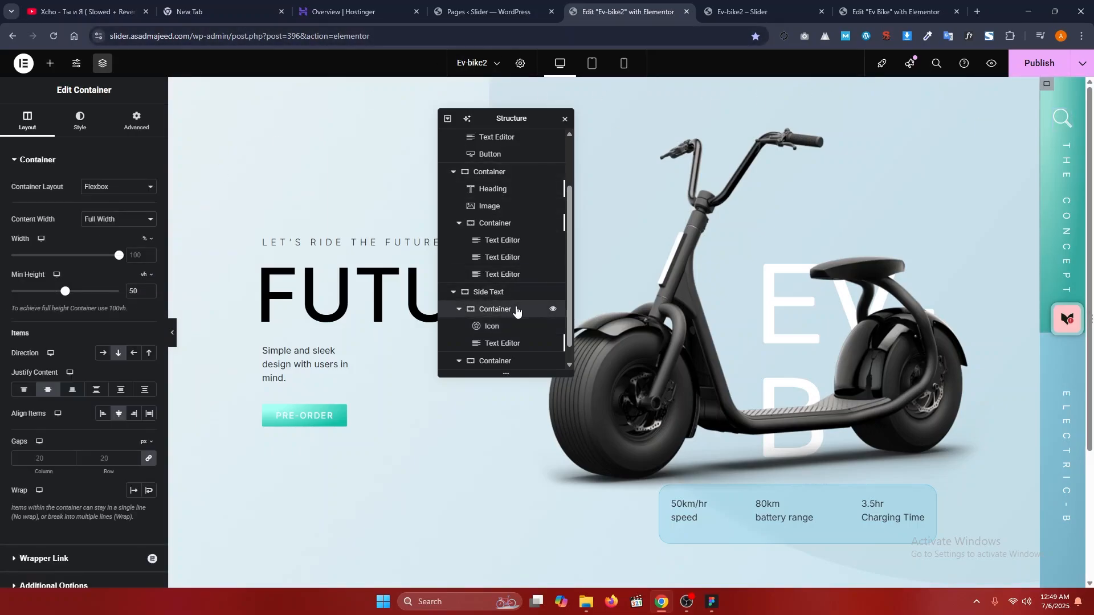
pyautogui.click(120, 390)
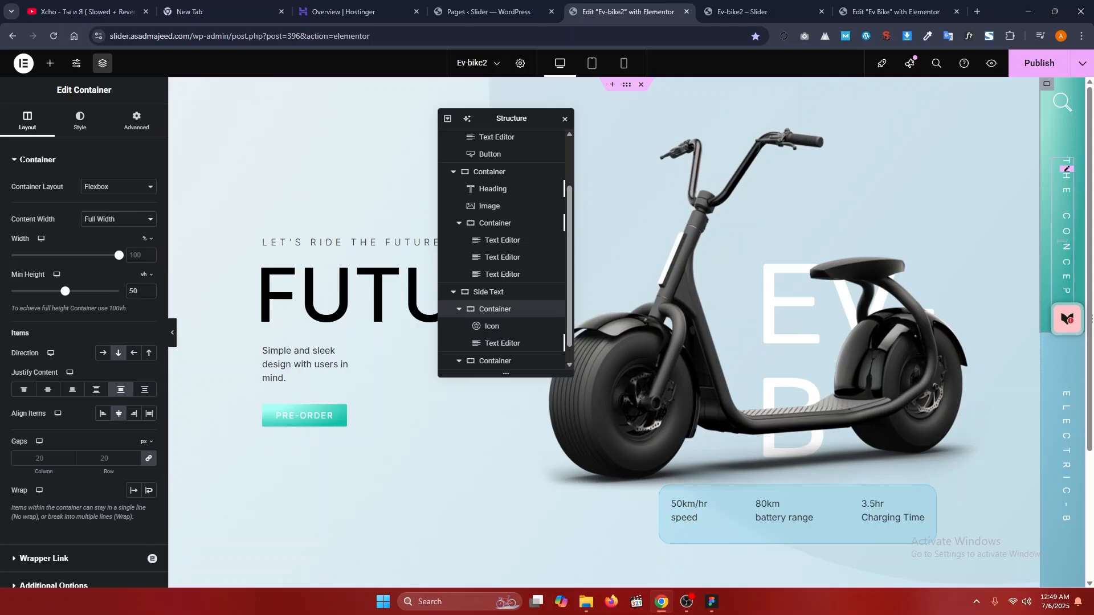
pyautogui.moveTo(1066, 319)
pyautogui.mouseDown()
pyautogui.moveTo(933, 224)
pyautogui.moveTo(1053, 321)
pyautogui.mouseUp()
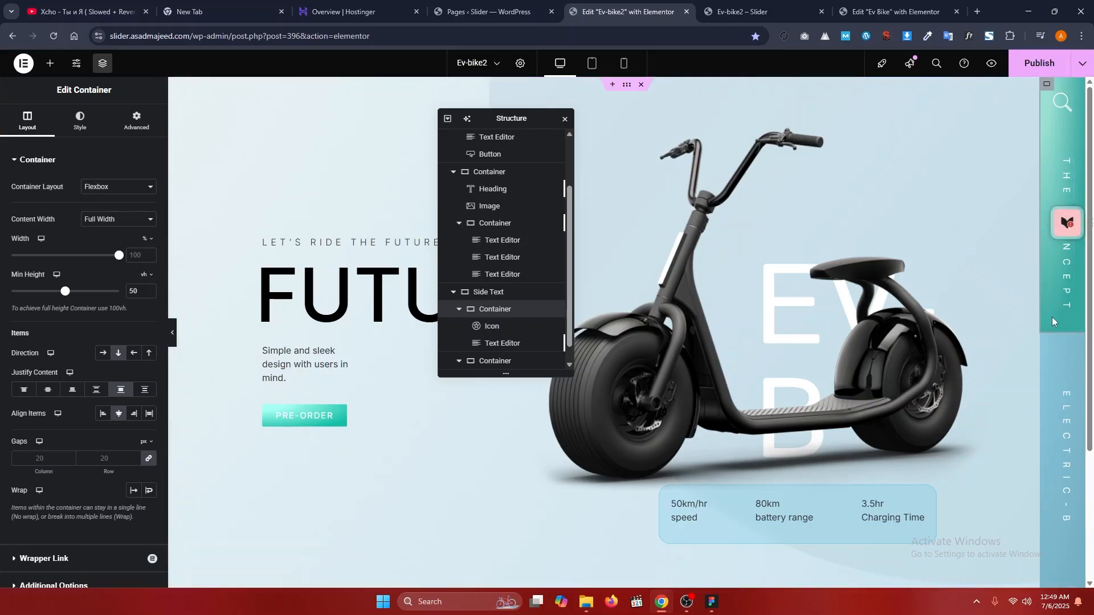
pyautogui.click(96, 392)
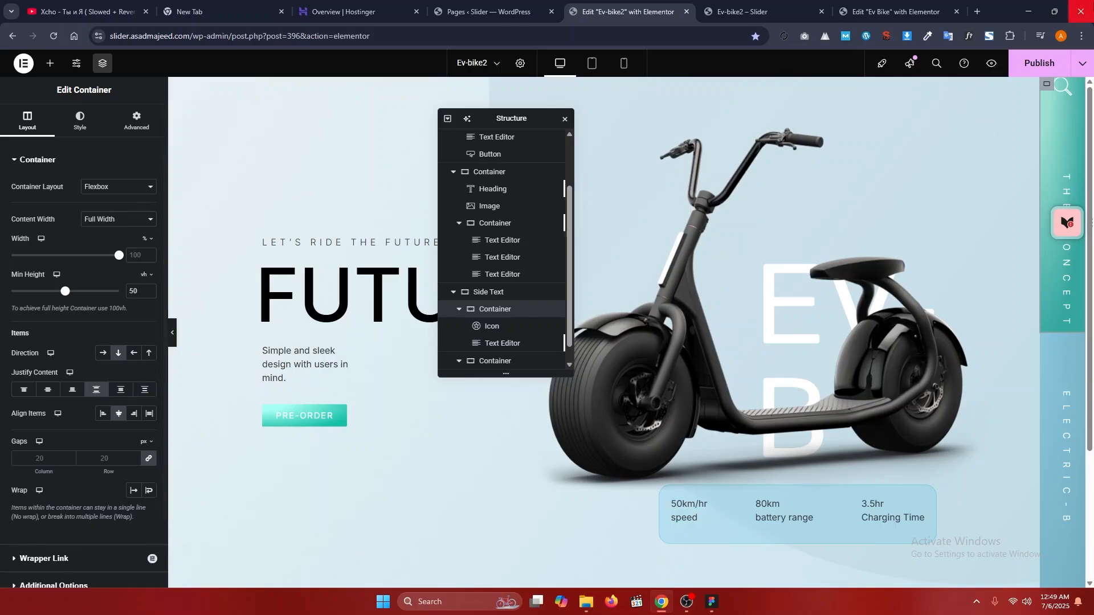
pyautogui.click(116, 398)
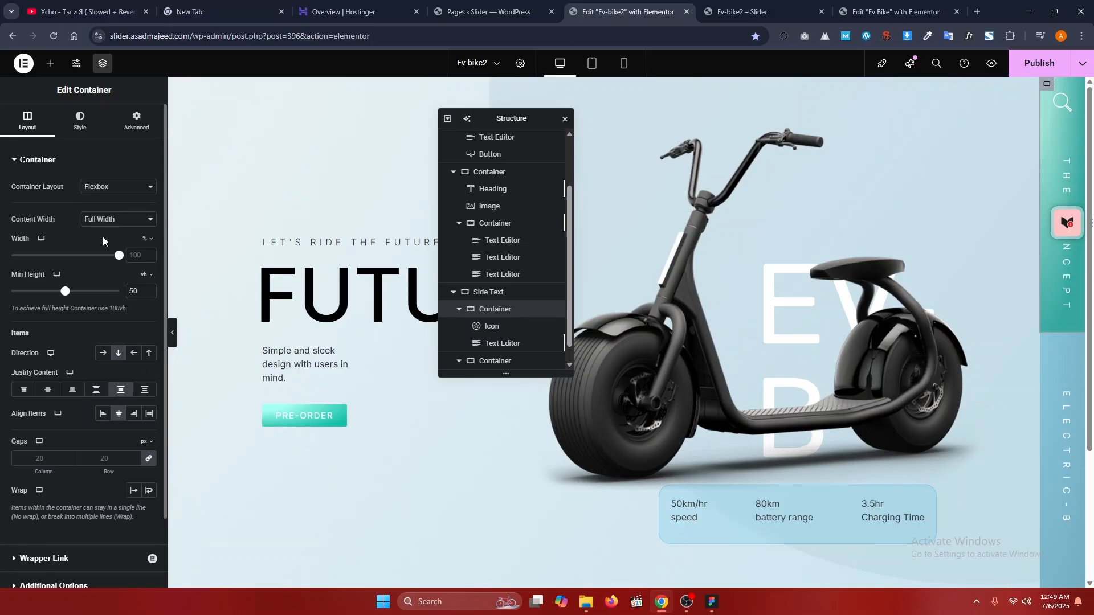
# - Add an Icon widget below the "Electric-b" label in the lower blue container
pyautogui.click(51, 64)
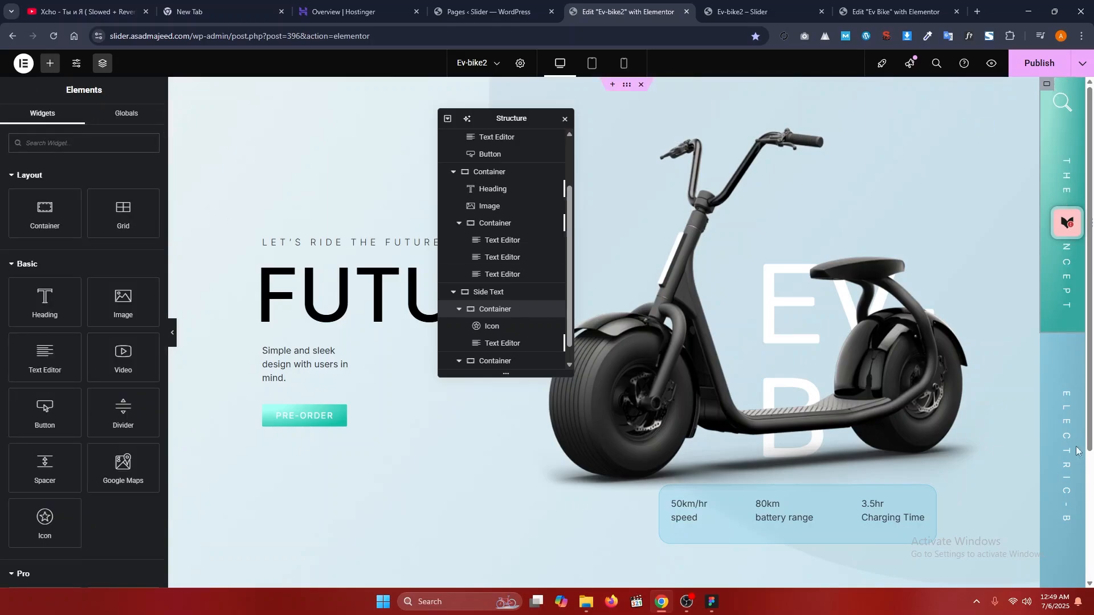
pyautogui.click(1065, 409)
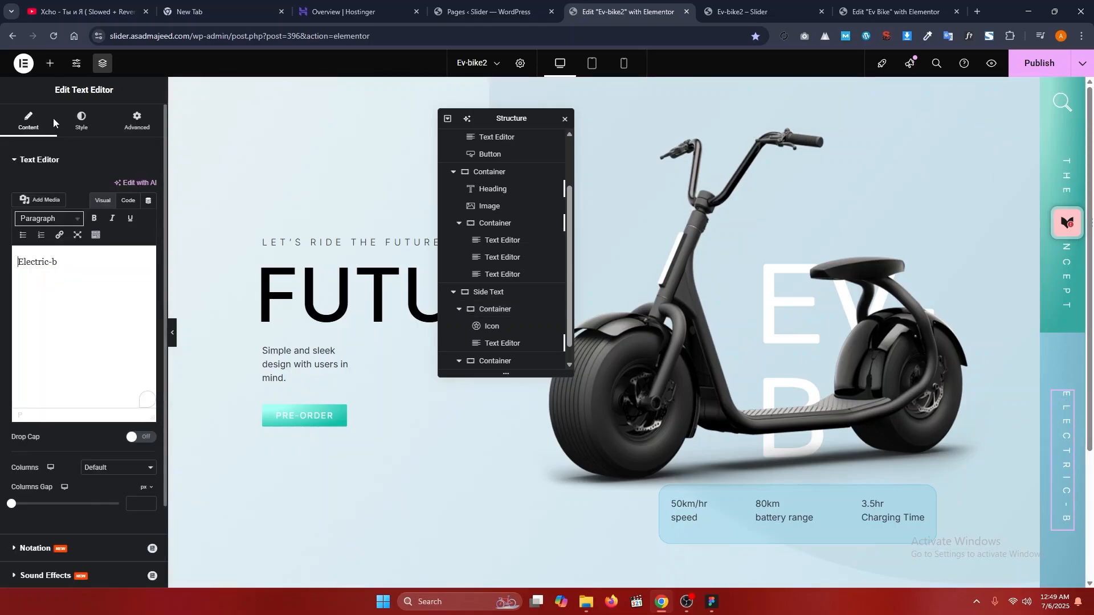
pyautogui.click(50, 63)
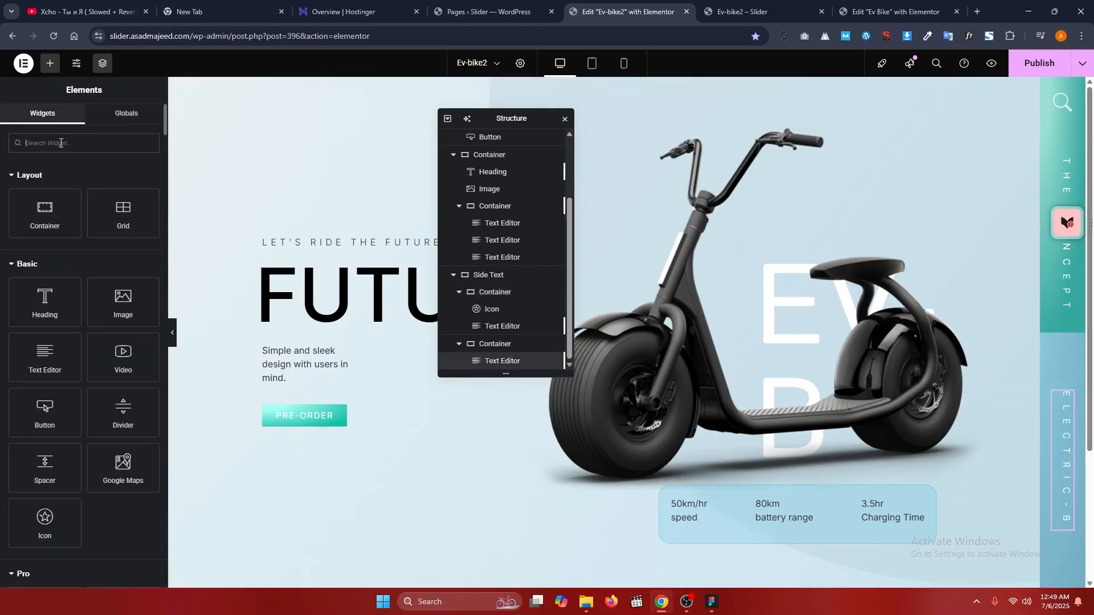
pyautogui.write('icon')
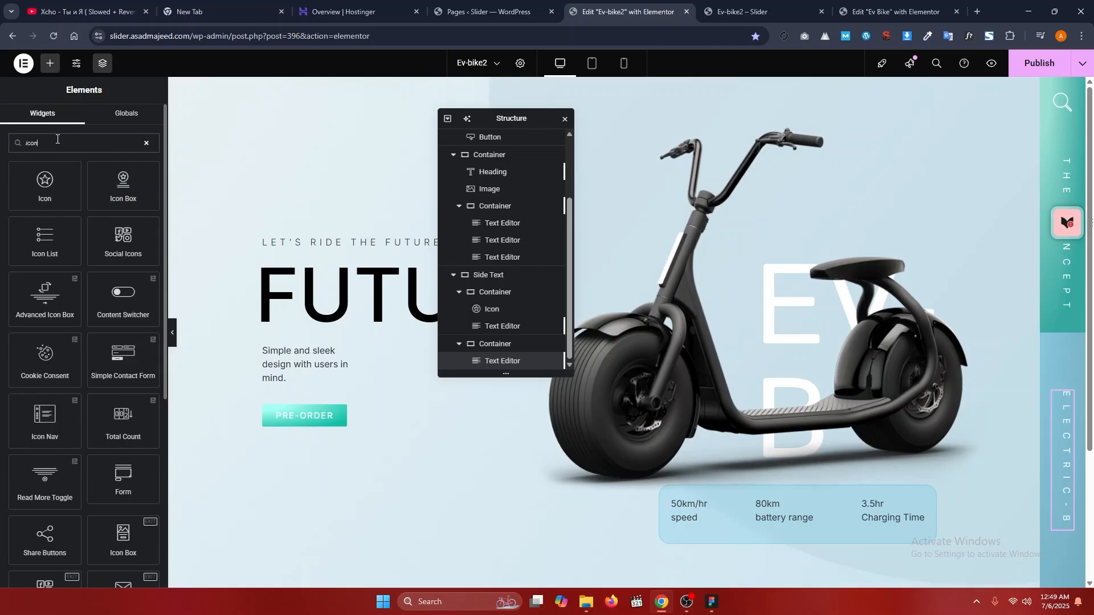
pyautogui.click(40, 186)
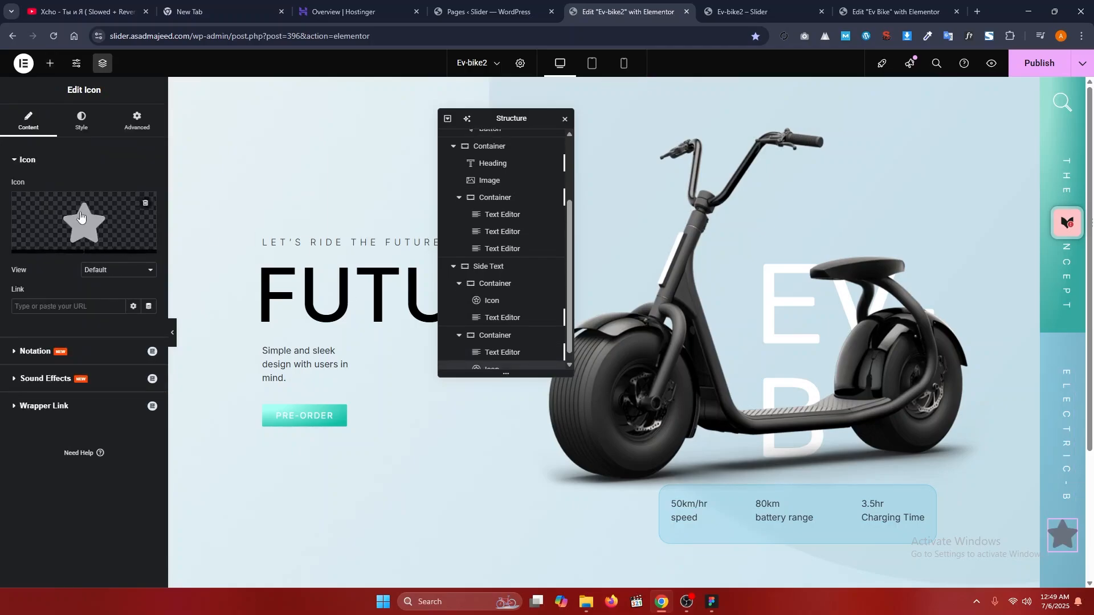
# - Set the new icon's view to Stacked and replace the star with the thin "Plus" icon from the icon library
pyautogui.click(116, 273)
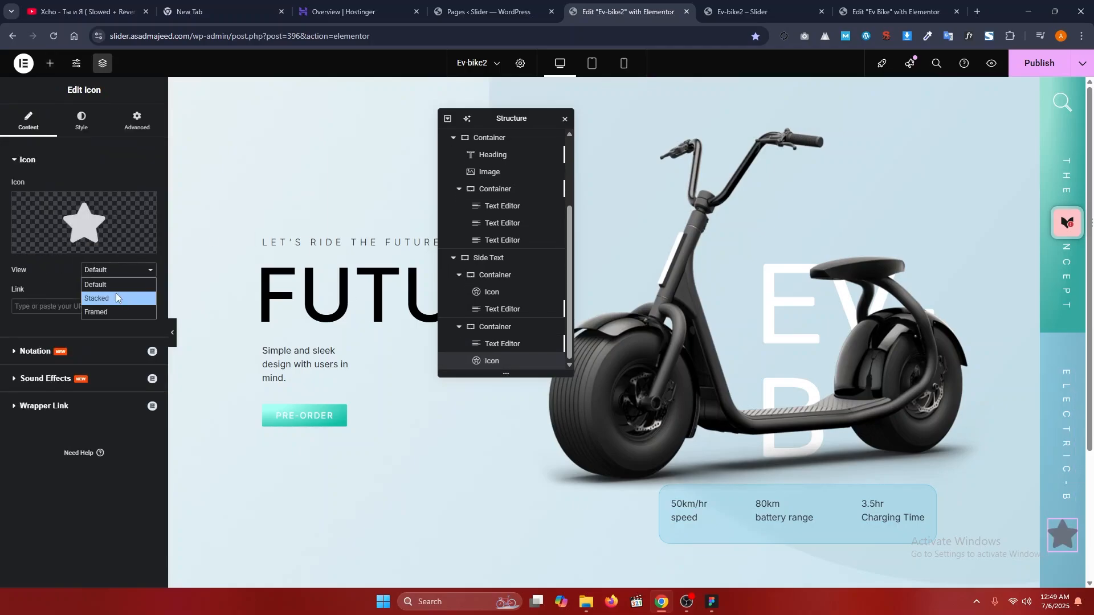
pyautogui.click(117, 296)
pyautogui.click(80, 211)
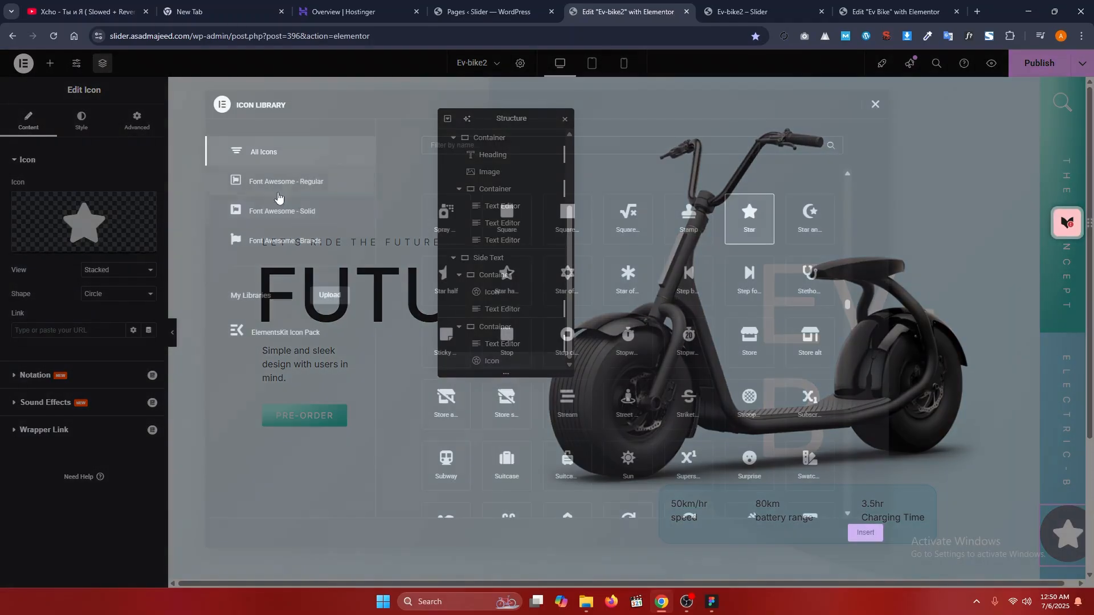
pyautogui.click(437, 150)
pyautogui.write('plus')
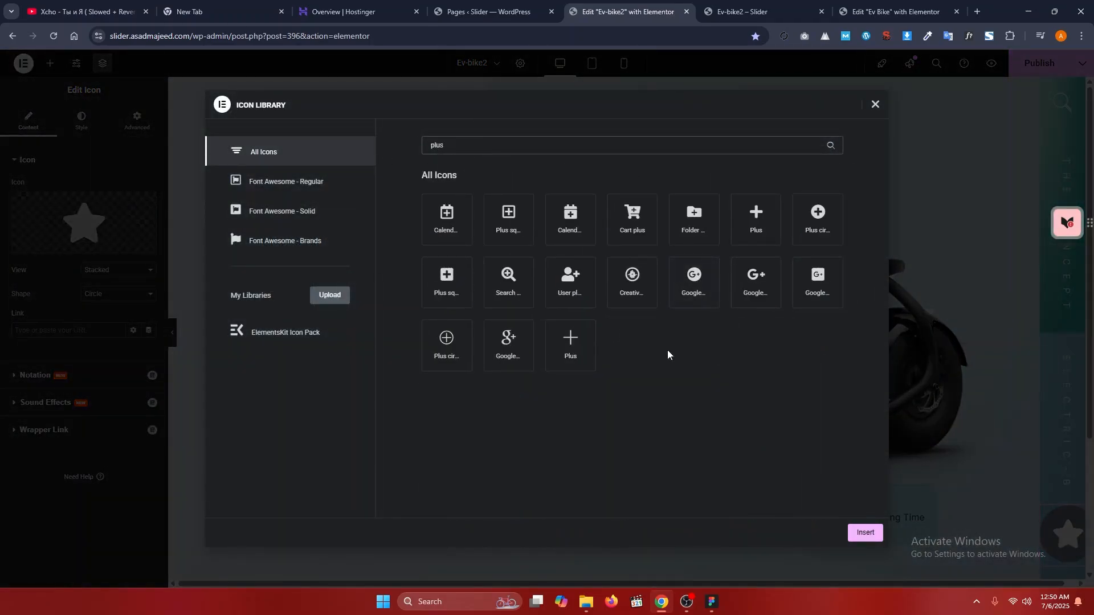
pyautogui.click(586, 343)
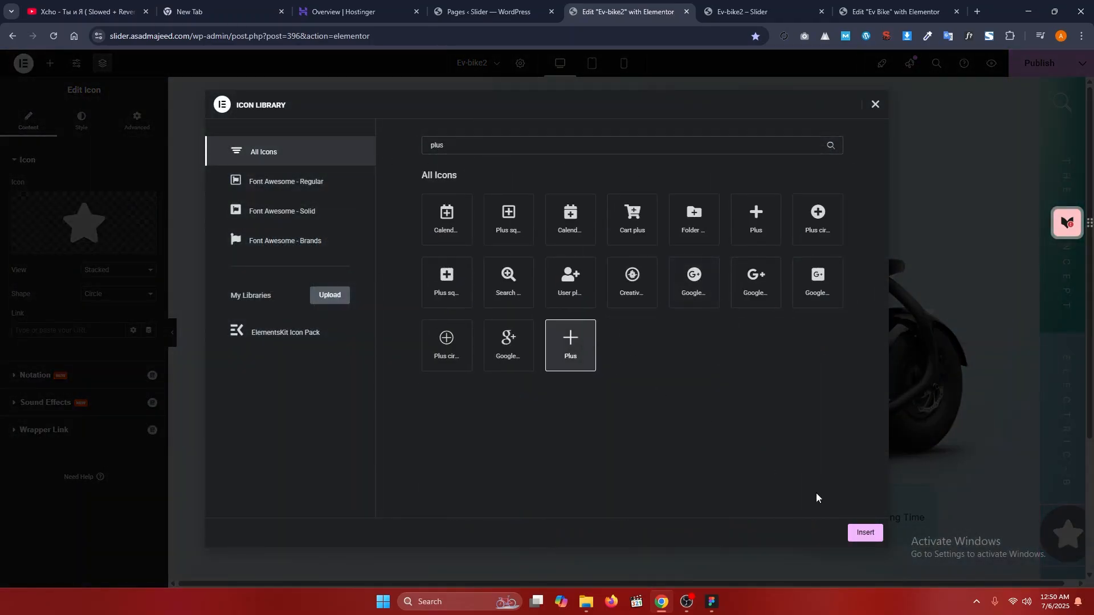
pyautogui.click(865, 532)
# - Check the lower end of the side strip in the Figma design and the round plus icon on the finished Ev Bike page
pyautogui.click(710, 602)
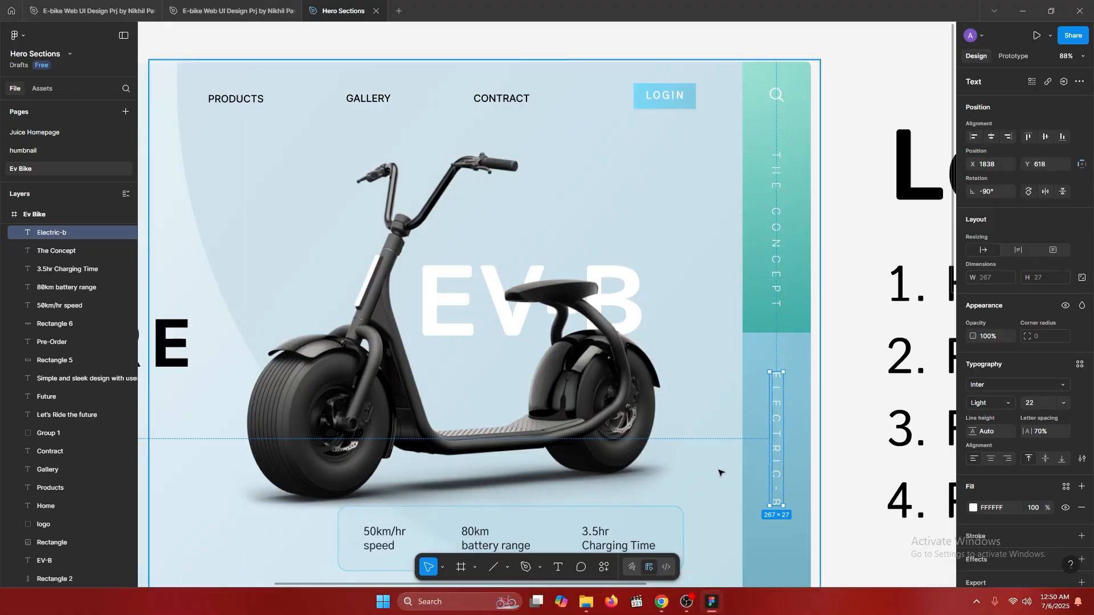
pyautogui.click(851, 501)
pyautogui.moveTo(853, 524); pyautogui.dragTo(838, 438)
pyautogui.scroll(-1, 849, 417)
pyautogui.click(1024, 8)
pyautogui.click(855, 8)
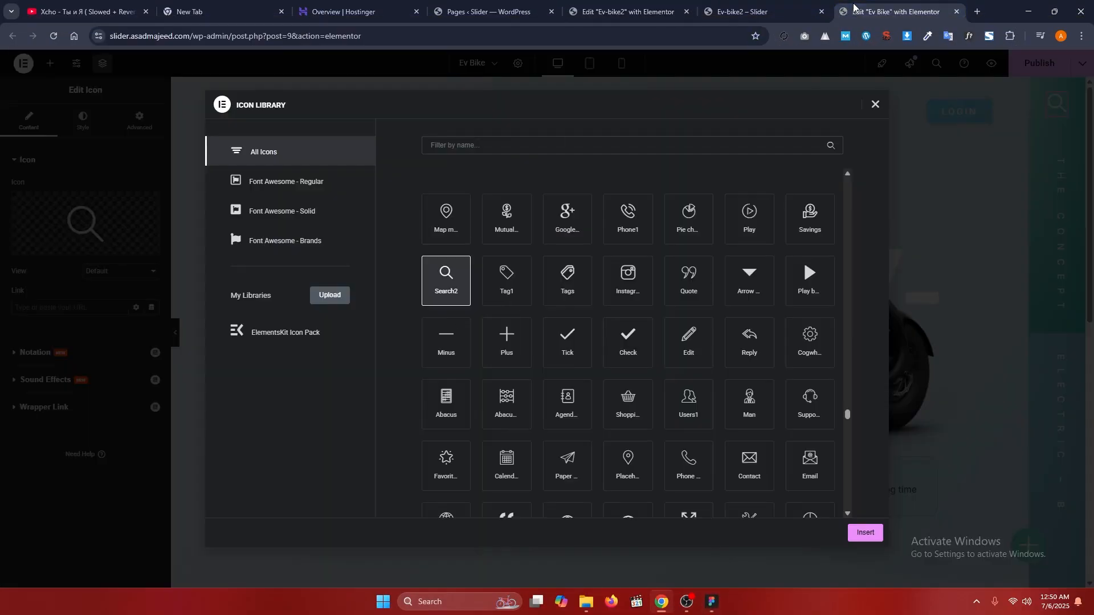
pyautogui.click(876, 103)
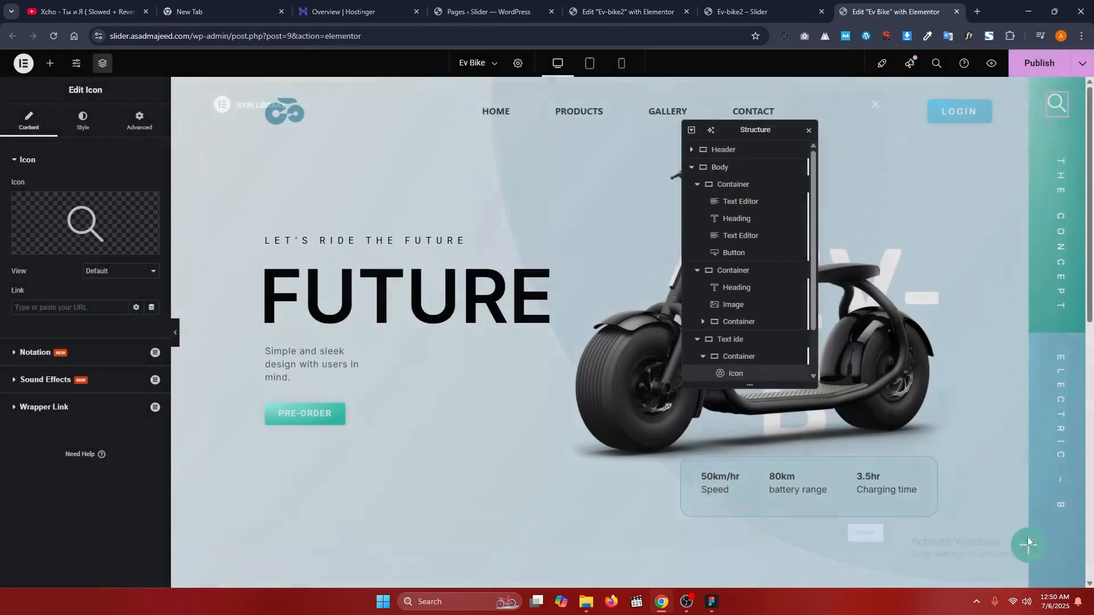
# - Set the stacked plus icon's size to 30 px and its primary color to #FFFFFF on the Ev-bike2 page
pyautogui.click(627, 12)
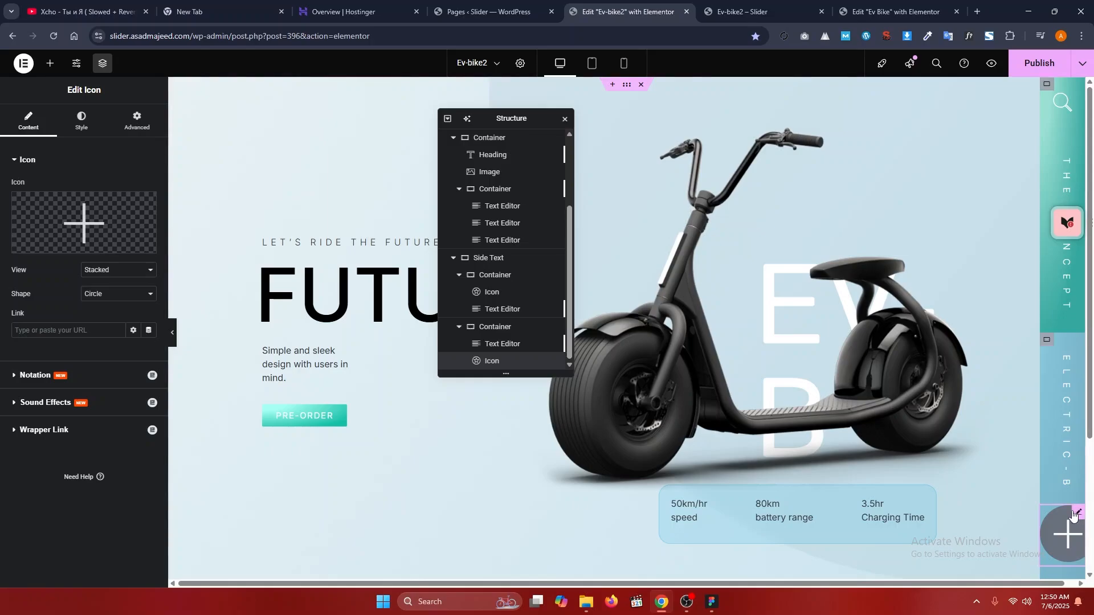
pyautogui.moveTo(95, 229)
pyautogui.click(80, 122)
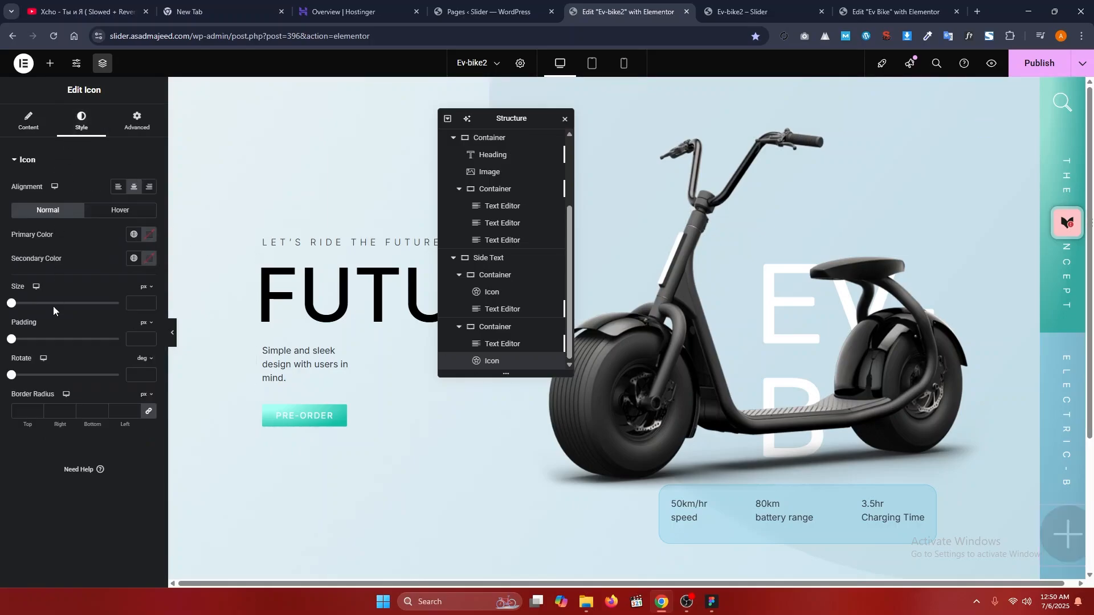
pyautogui.moveTo(14, 309); pyautogui.dragTo(22, 310)
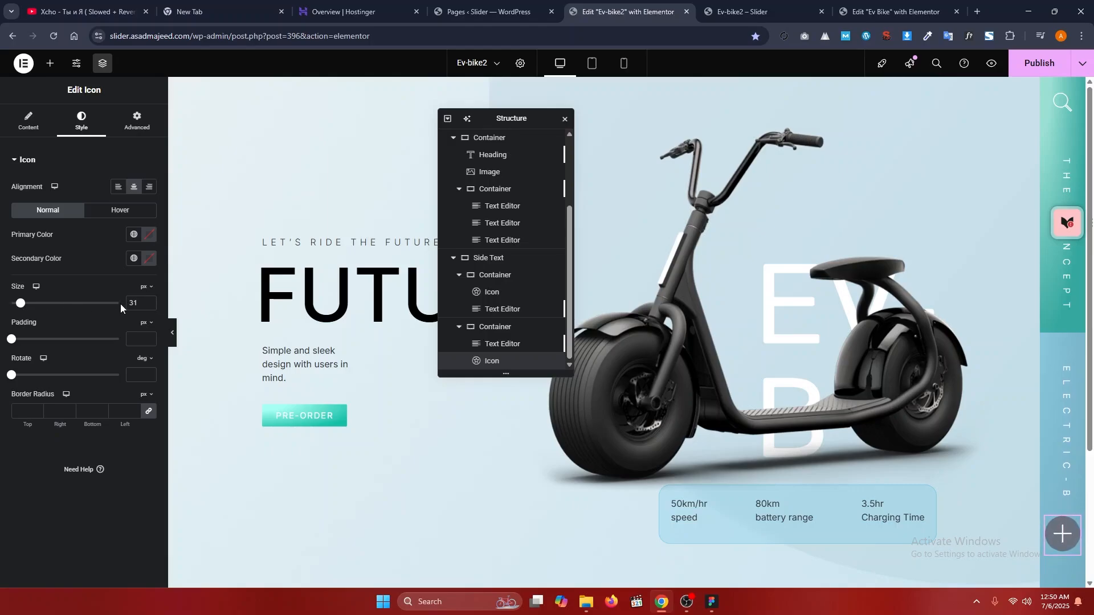
pyautogui.write('30')
pyautogui.click(152, 238)
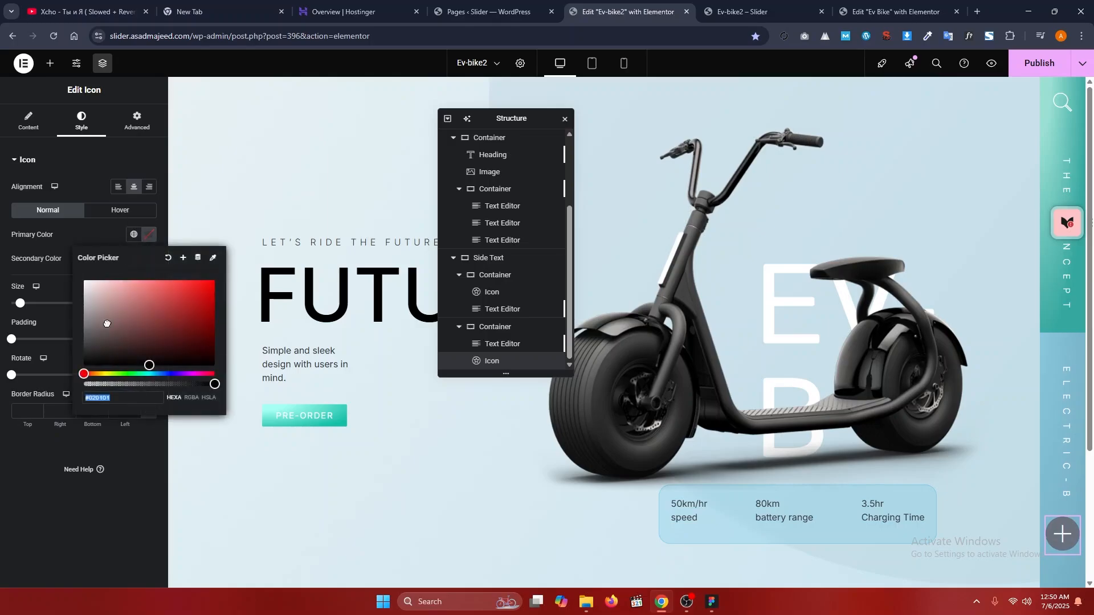
pyautogui.write('#FFFFFF')
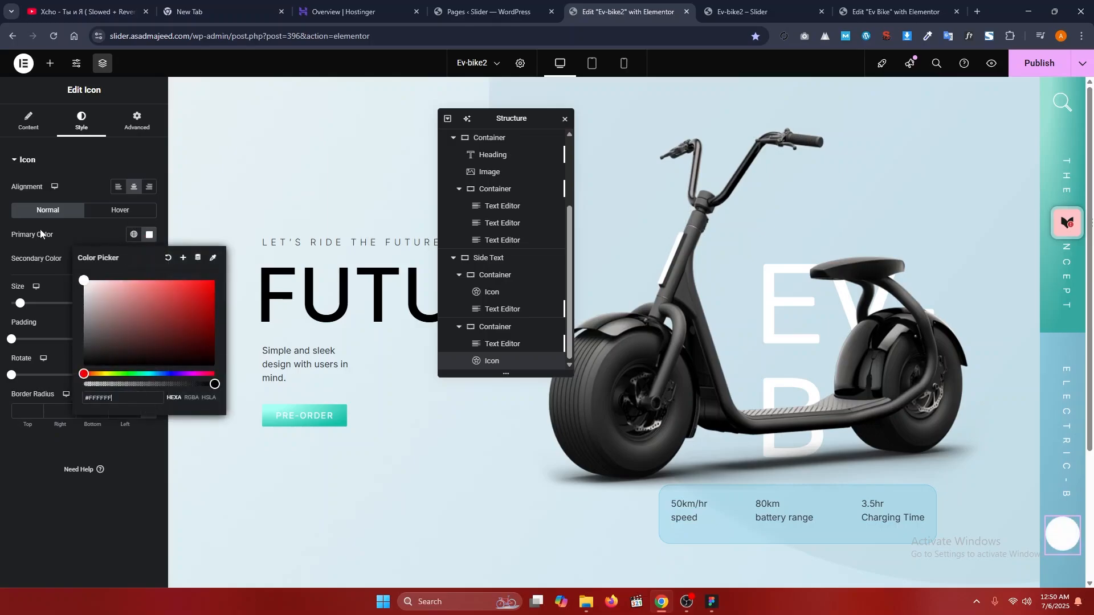
# - Copy the primary color code of the round plus icon on the finished Ev Bike page
pyautogui.click(758, 11)
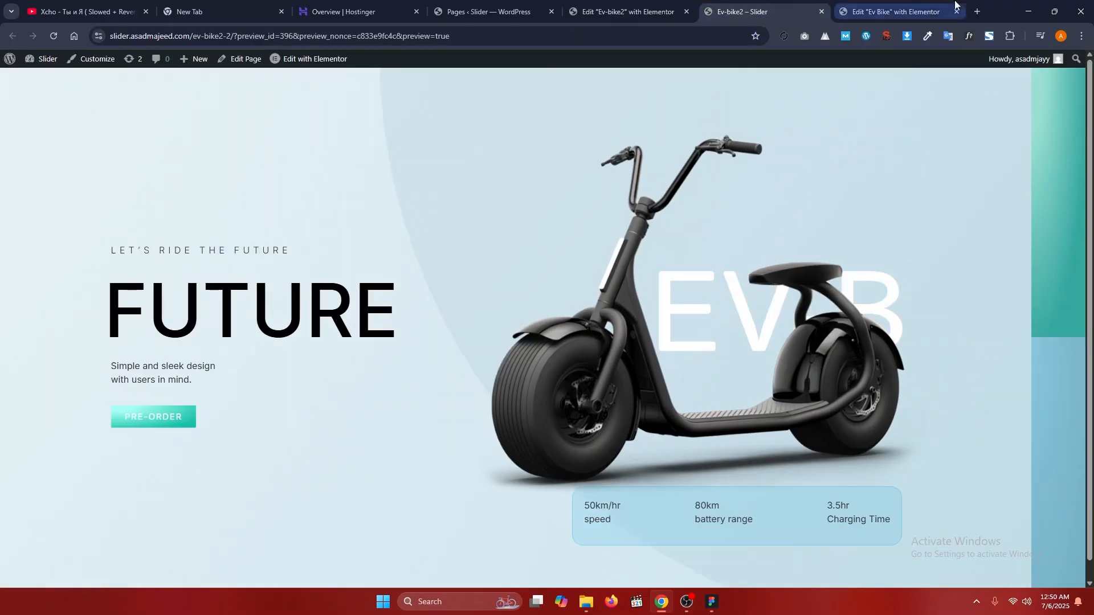
pyautogui.click(956, 5)
pyautogui.click(1040, 539)
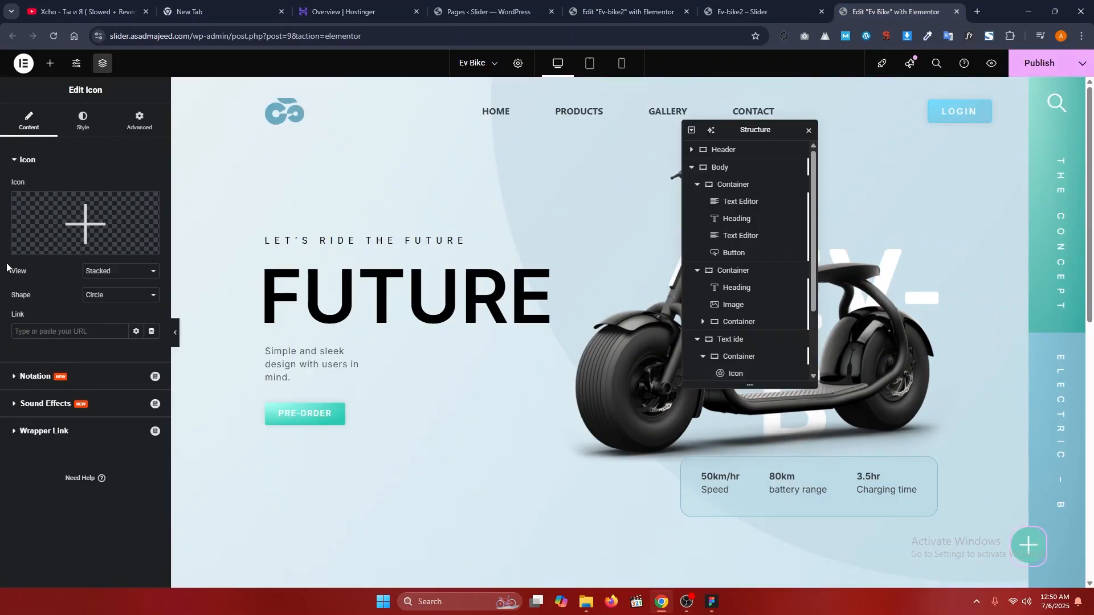
pyautogui.click(83, 120)
pyautogui.click(152, 236)
pyautogui.hotkey('ctrl', 'c')
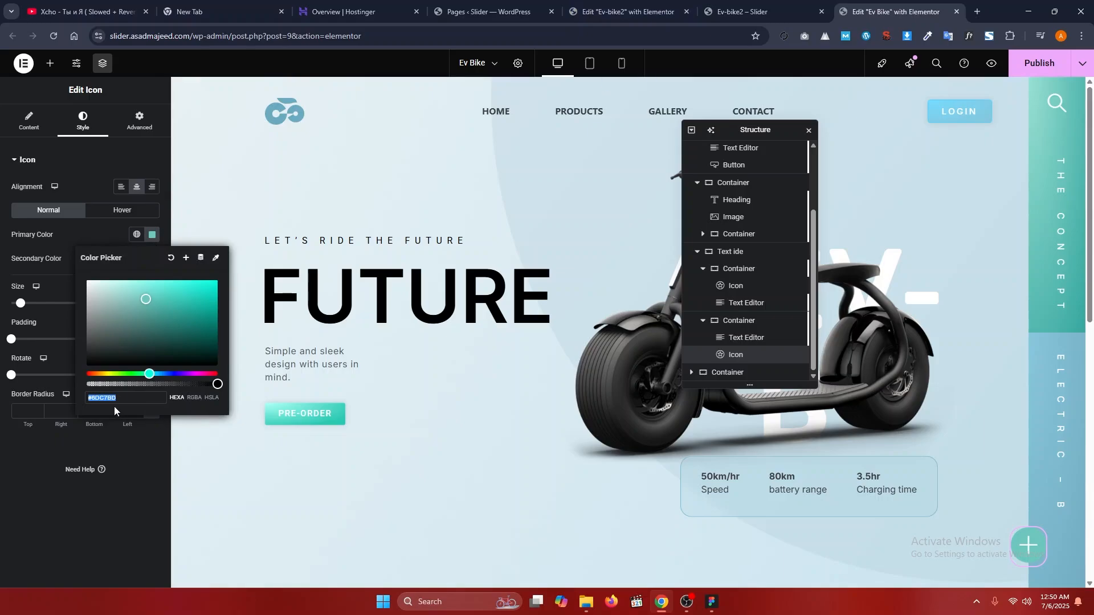
# - Set the Ev-bike2 plus icon's primary color to the copied #6DC7BD and its secondary color to #FFFFFF
pyautogui.click(627, 12)
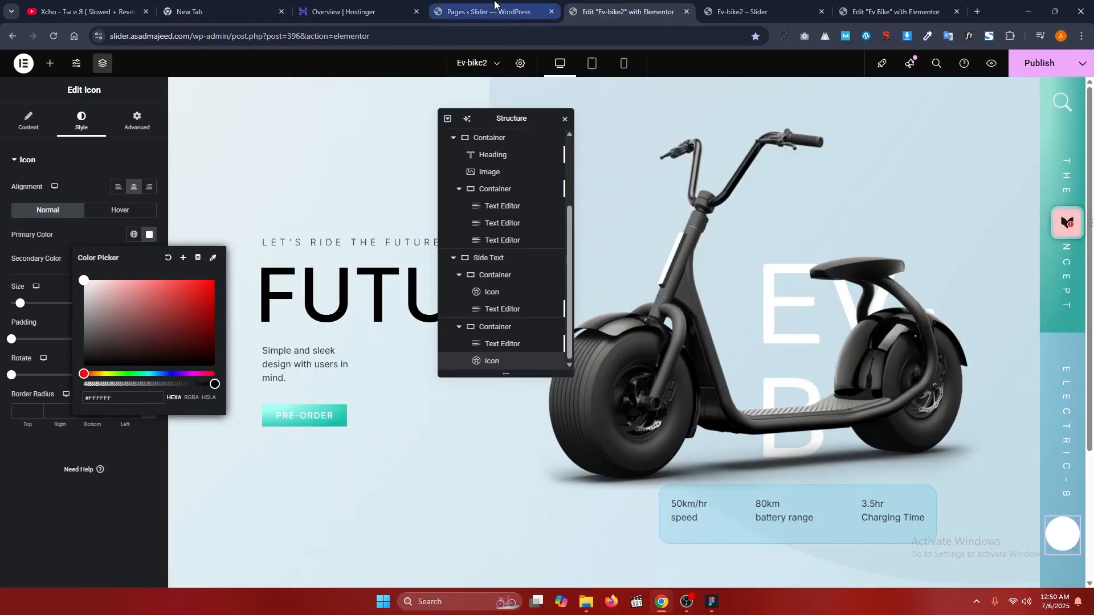
pyautogui.click(98, 234)
pyautogui.click(149, 235)
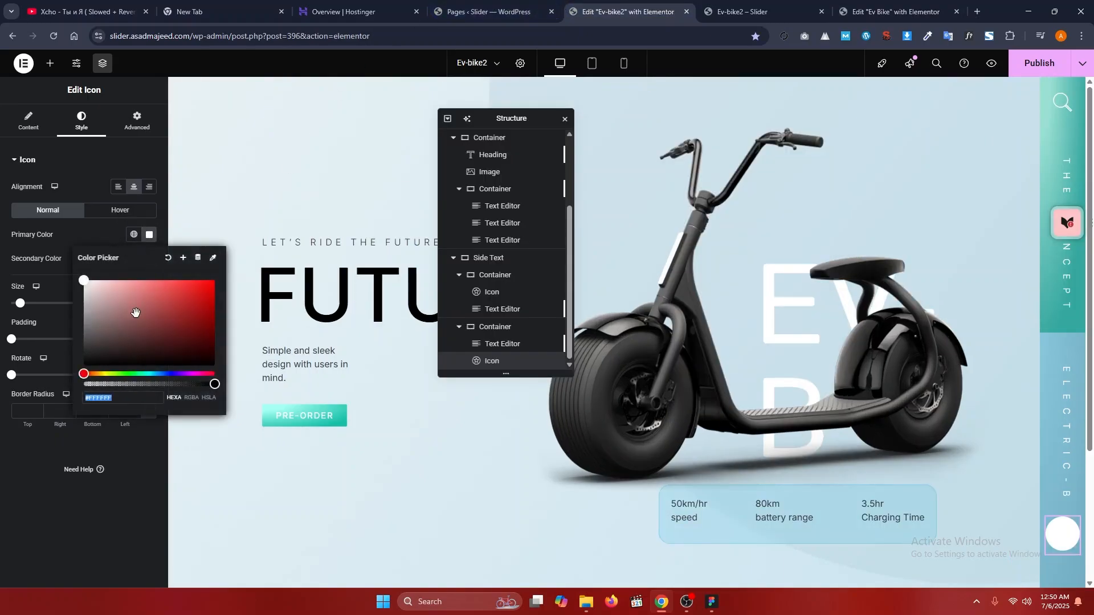
pyautogui.click(110, 243)
pyautogui.click(149, 234)
pyautogui.hotkey('ctrl', 'v')
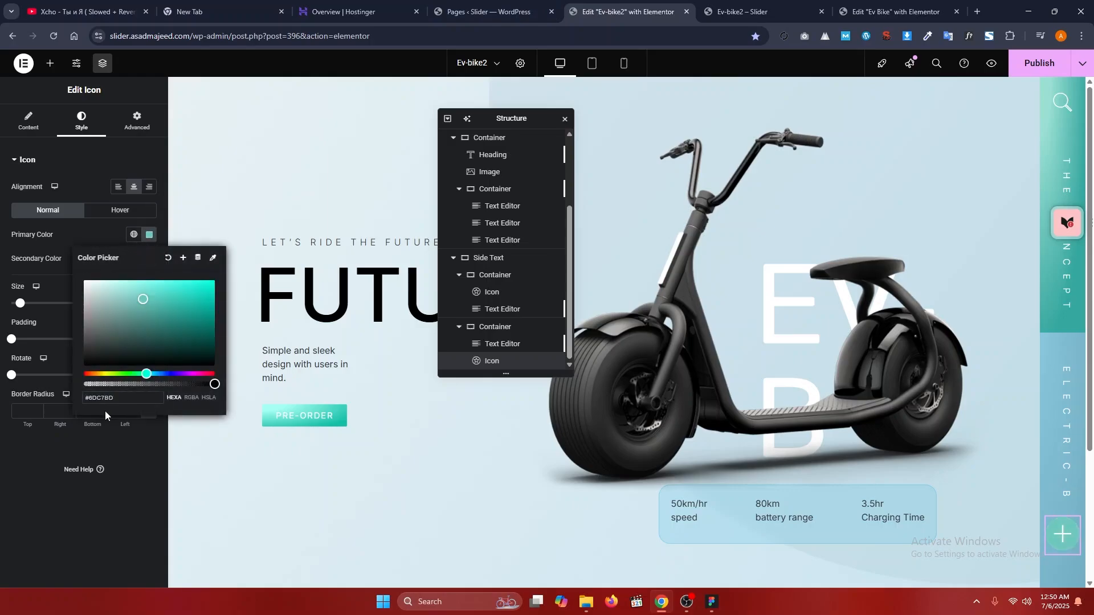
pyautogui.click(99, 235)
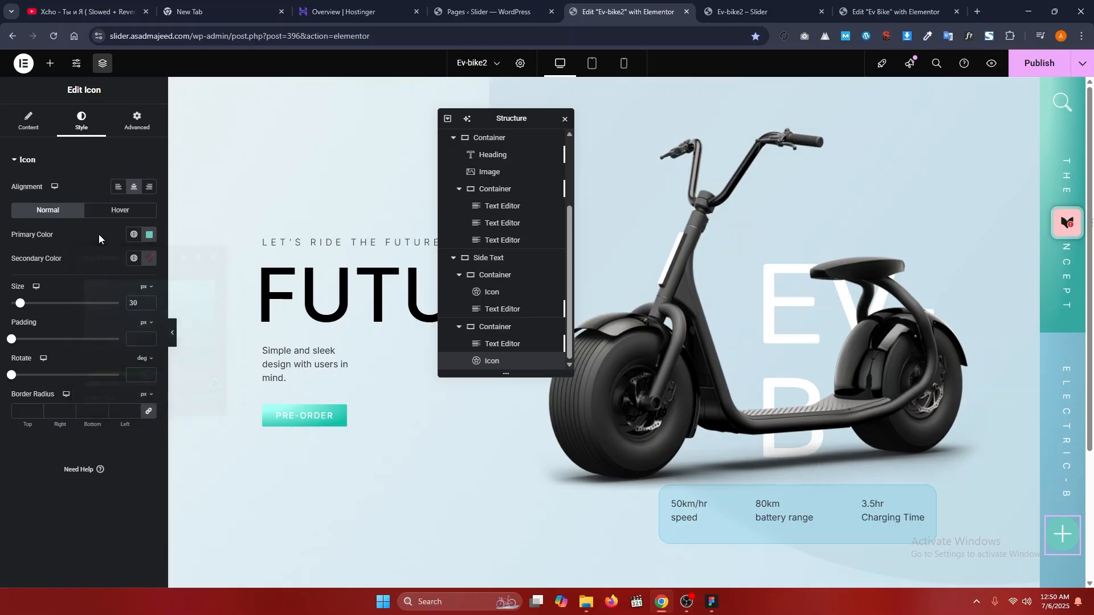
pyautogui.click(150, 258)
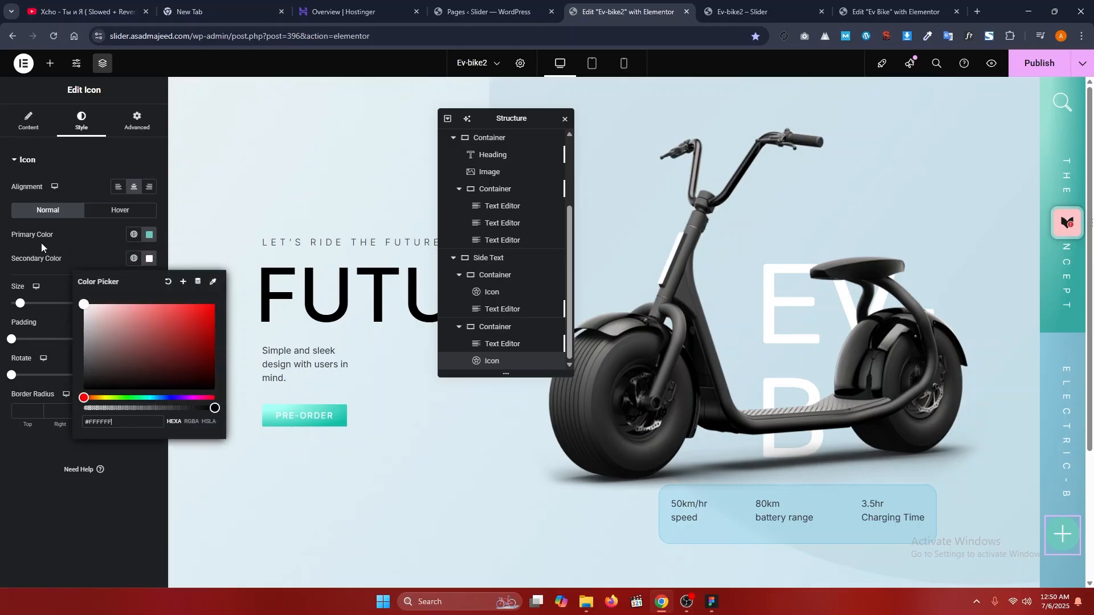
pyautogui.click(67, 246)
# - Unlink the plus icon's margins, set its left margin to -79 px, and publish the page to check the preview
pyautogui.click(137, 122)
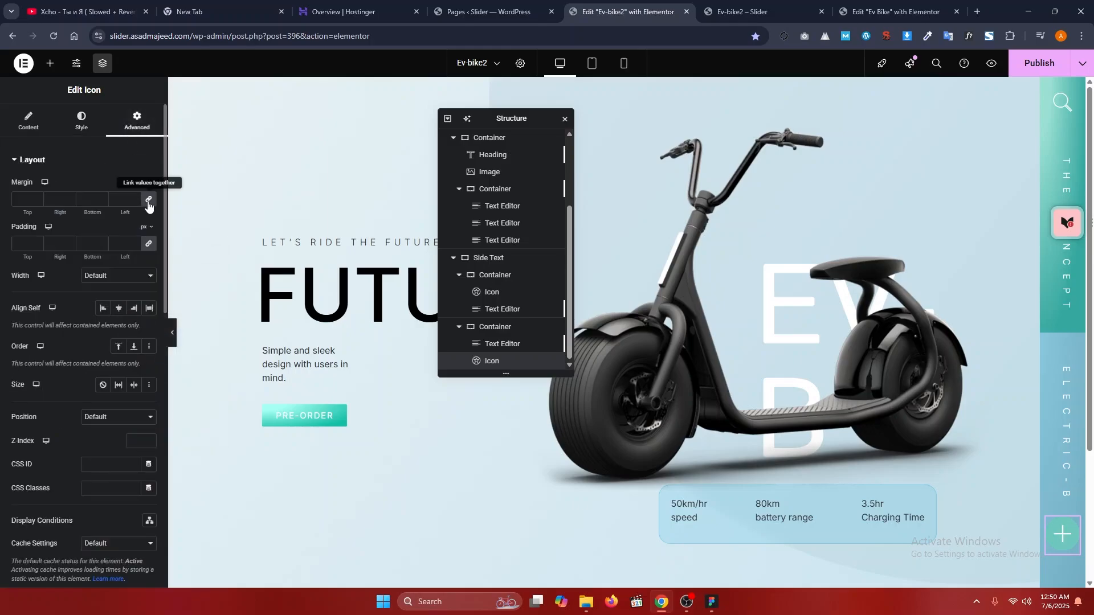
pyautogui.click(149, 200)
pyautogui.moveTo(120, 213); pyautogui.dragTo(75, 216)
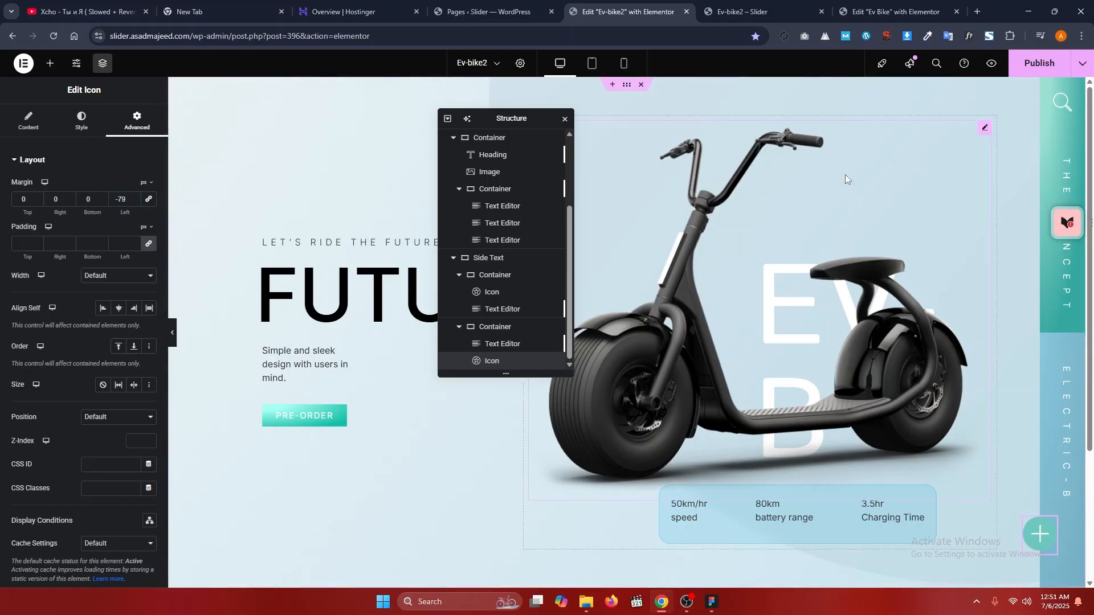
pyautogui.click(1039, 62)
pyautogui.click(764, 6)
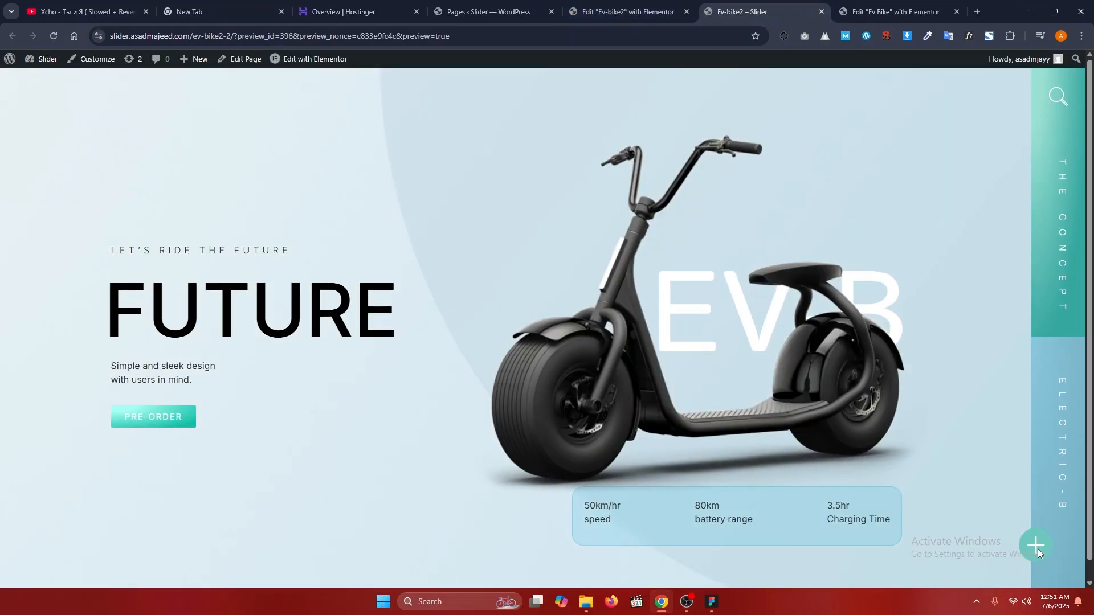
# - Set the plus icon's left margin to -96 px, publish the page again and reload its preview
pyautogui.click(687, 4)
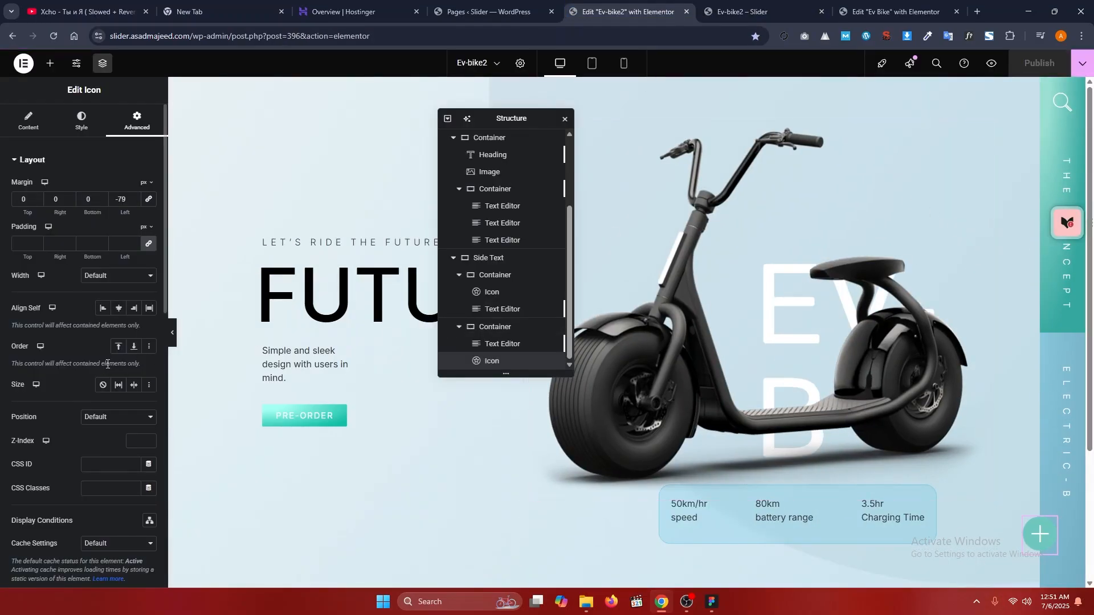
pyautogui.moveTo(127, 212); pyautogui.dragTo(115, 212)
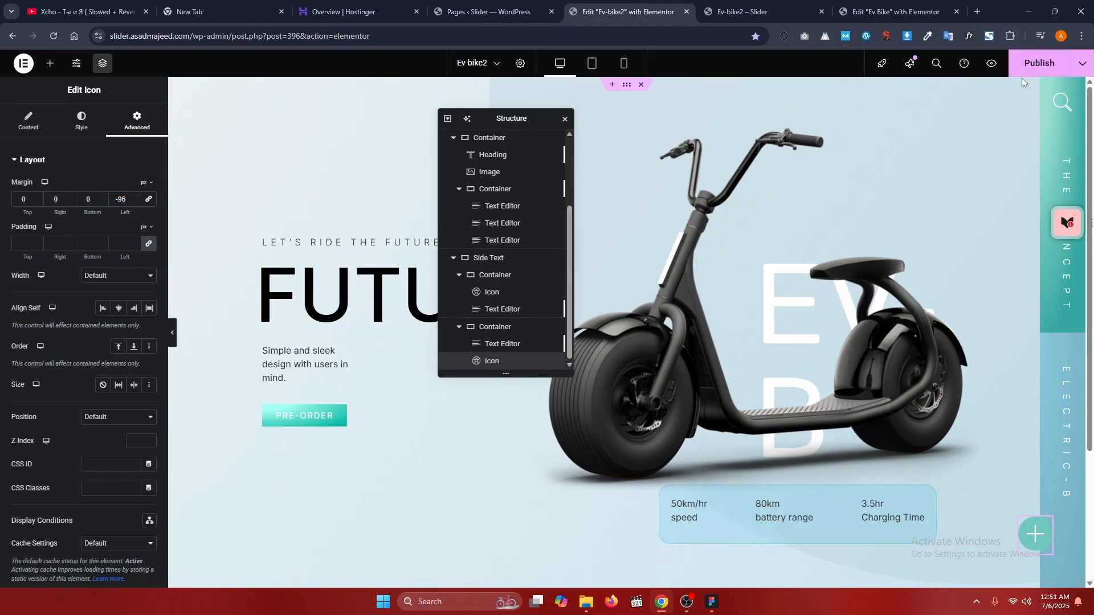
pyautogui.click(1038, 63)
pyautogui.click(741, 11)
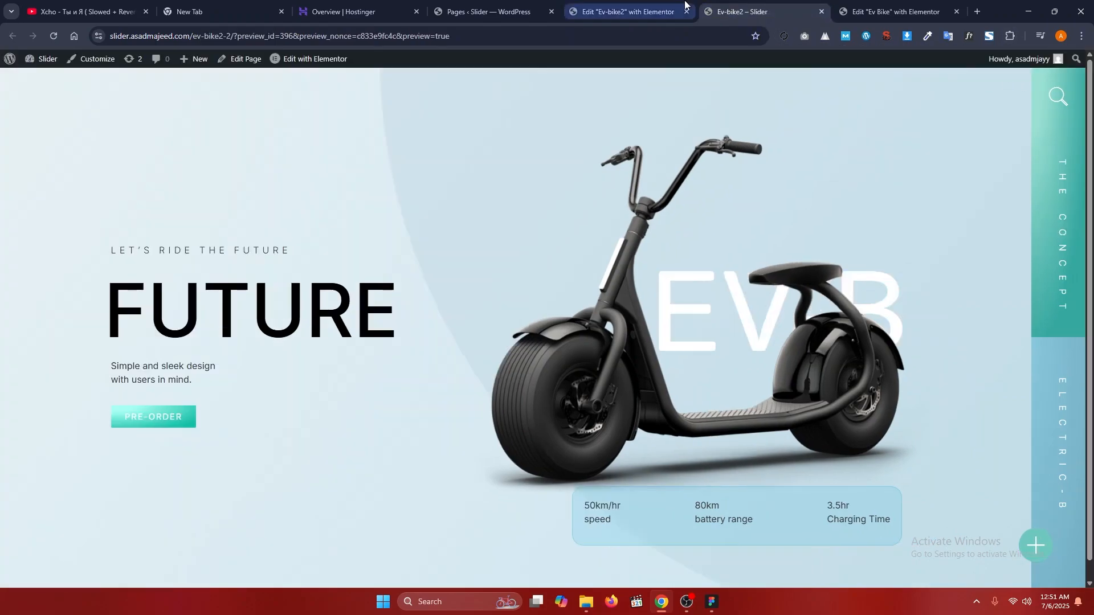
pyautogui.press('F5')
pyautogui.click(682, 3)
pyautogui.click(731, 3)
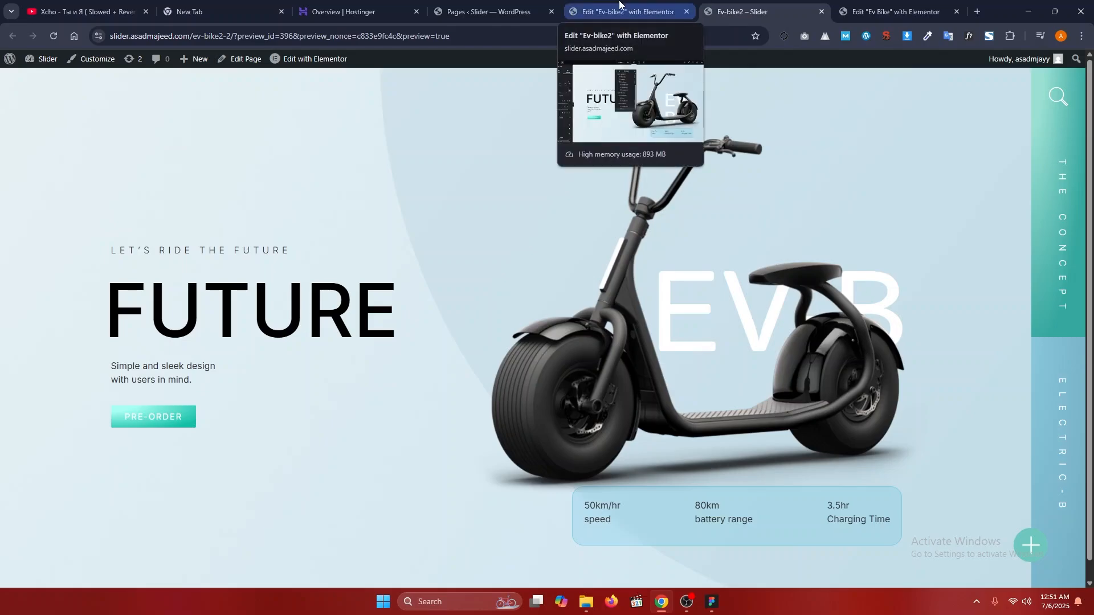
# - Close the Structure panel on the Ev-bike2 page and open a preview of the finished Ev Bike page
pyautogui.click(588, 4)
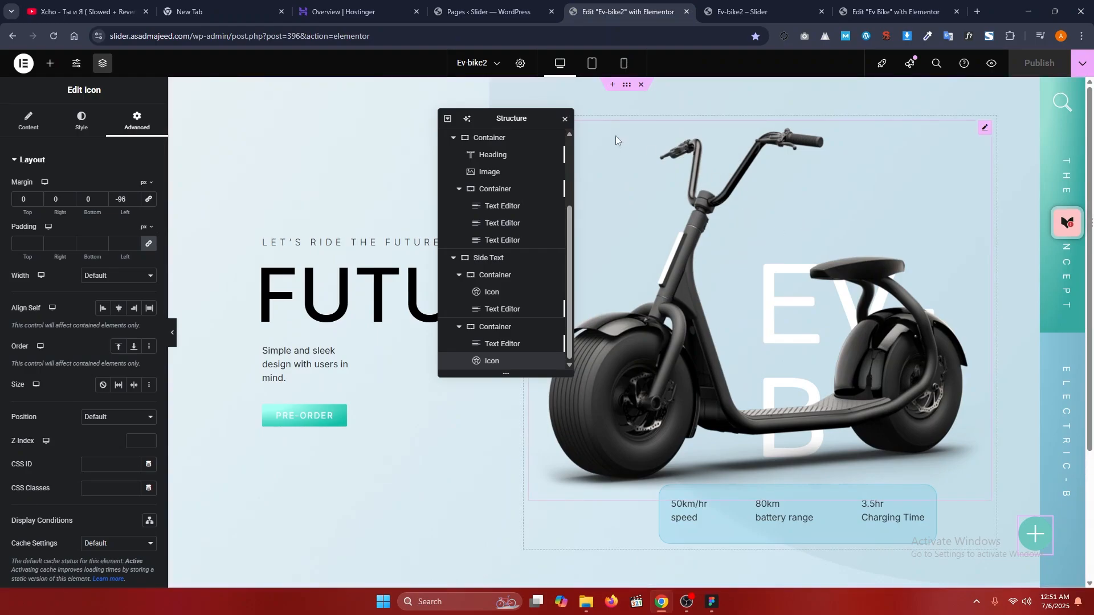
pyautogui.click(564, 118)
pyautogui.click(764, 8)
pyautogui.click(838, 3)
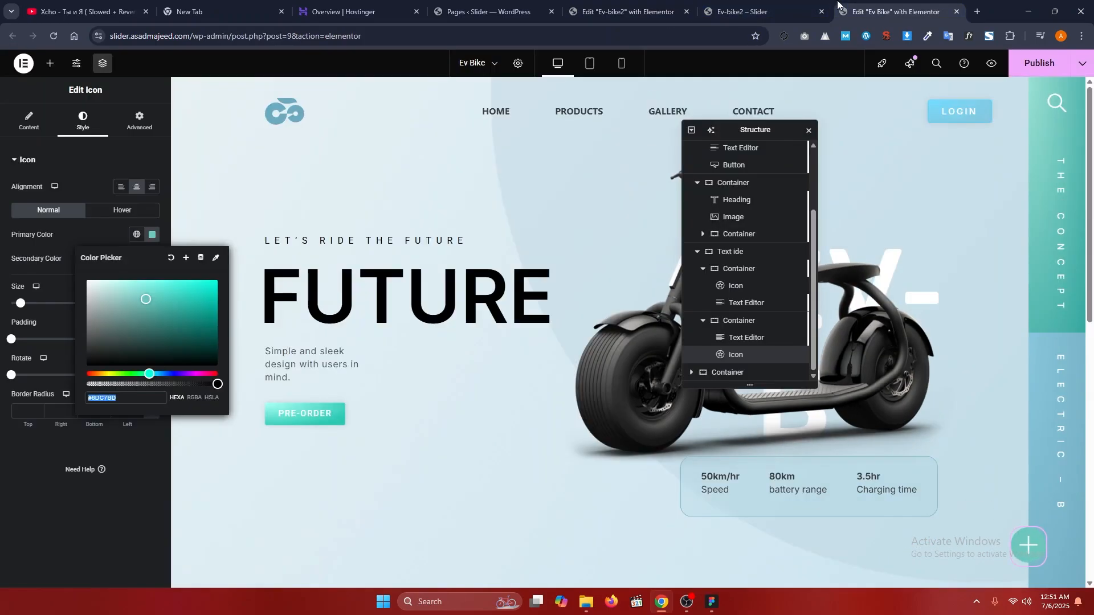
pyautogui.click(994, 67)
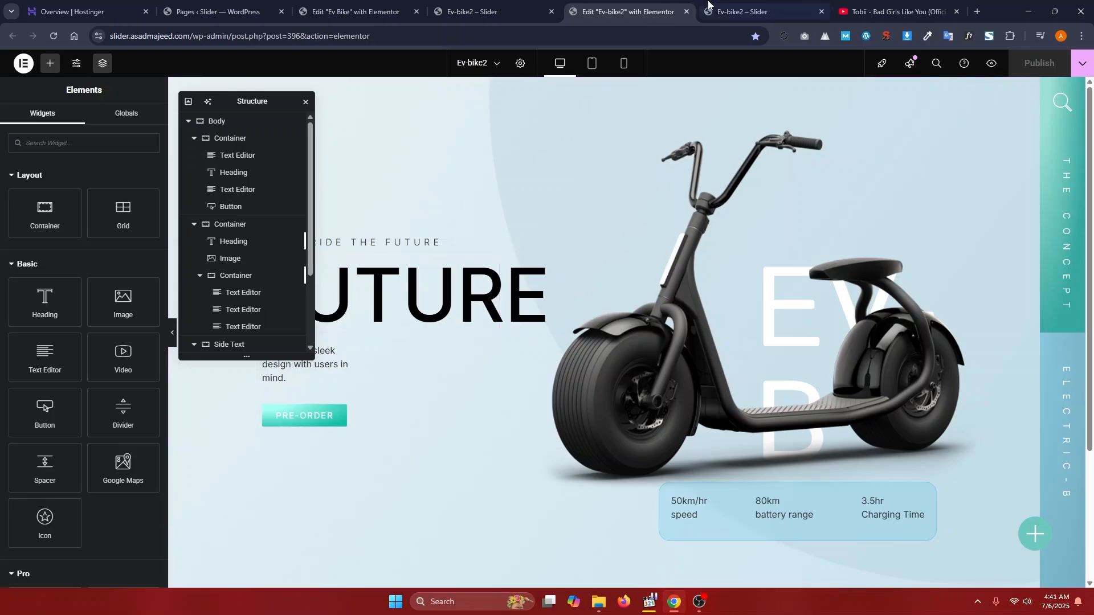
# - Preview the finished Ev Bike page in its own tab and place that tab beside the Ev-bike2 preview for comparison
pyautogui.click(741, 11)
pyautogui.click(576, 11)
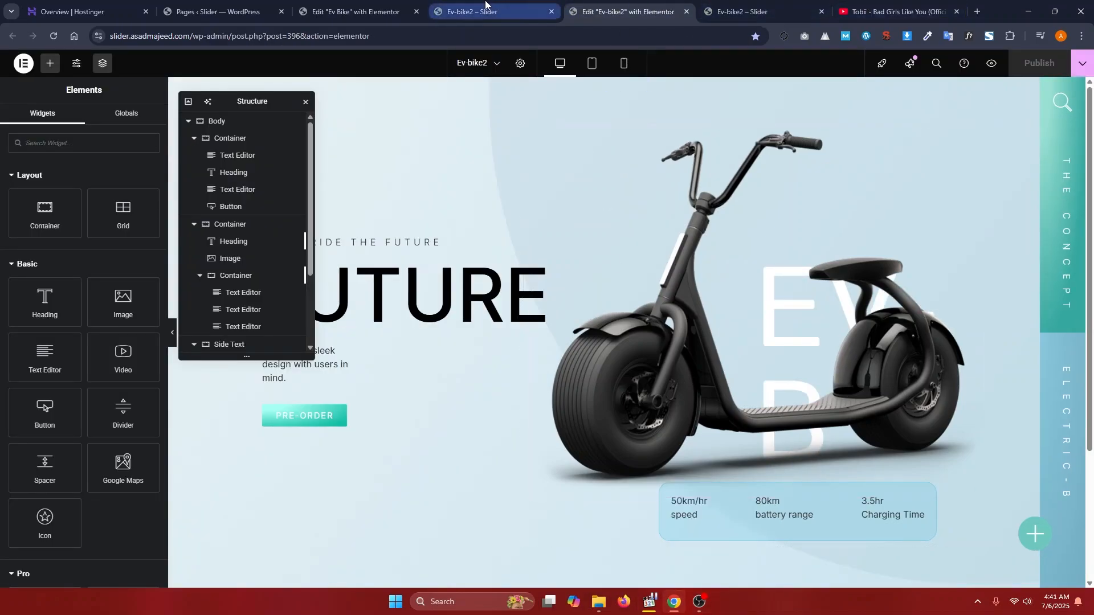
pyautogui.click(461, 4)
pyautogui.click(359, 11)
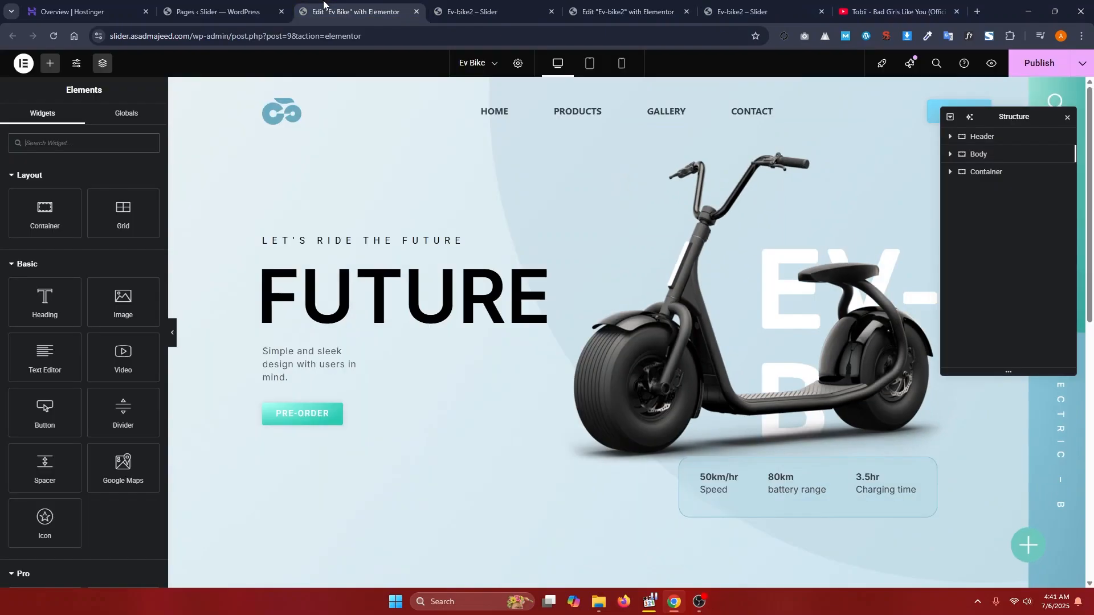
pyautogui.click(996, 68)
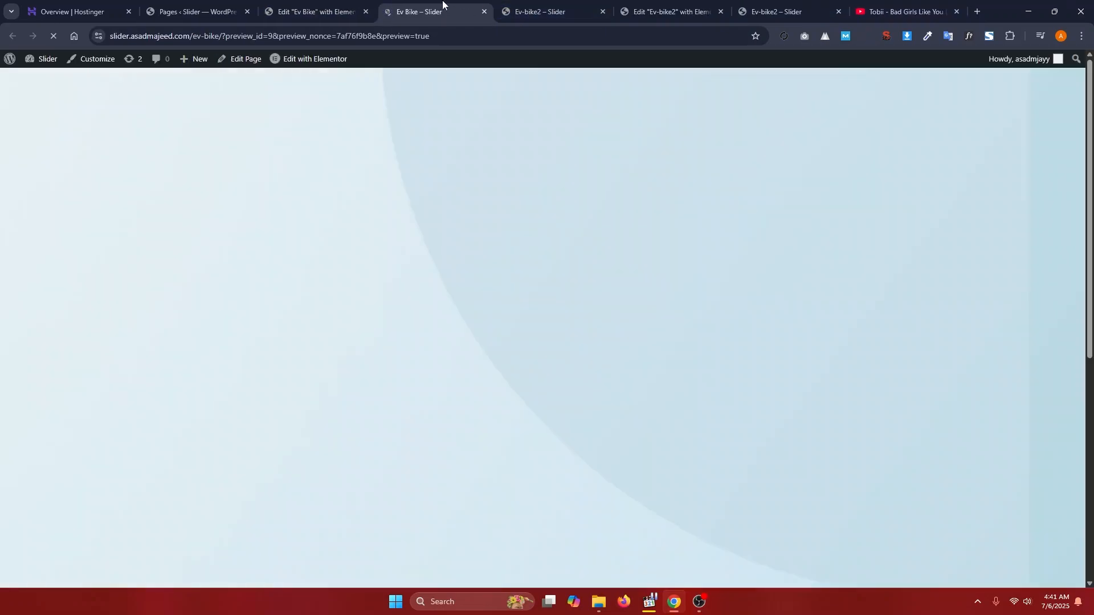
pyautogui.moveTo(447, 5); pyautogui.dragTo(678, 6)
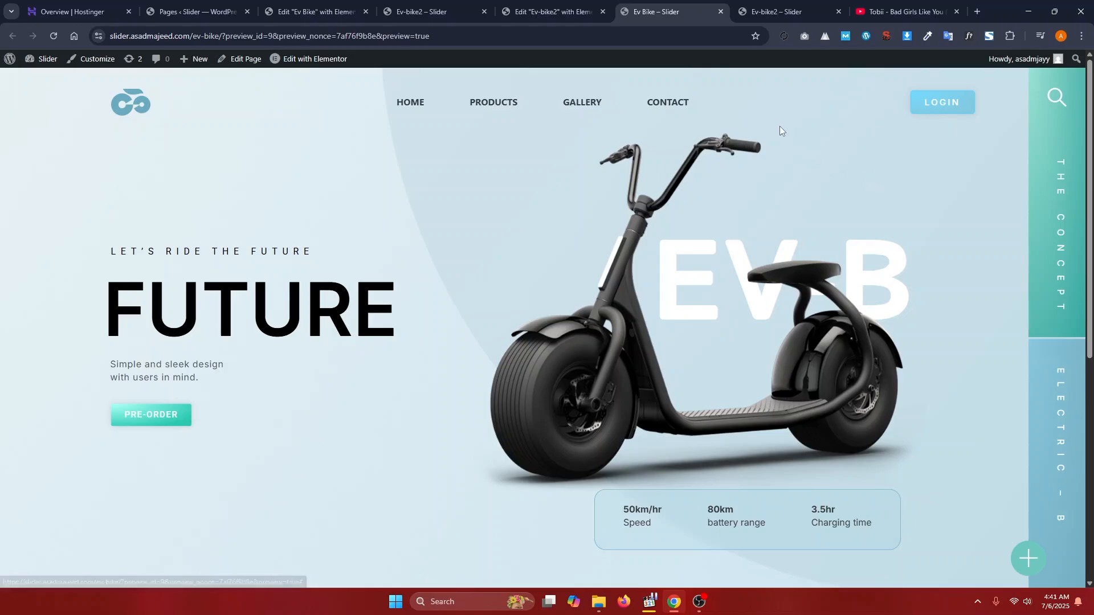
# - Switch to the WordPress dashboard and bring up the Appearance options
pyautogui.click(562, 5)
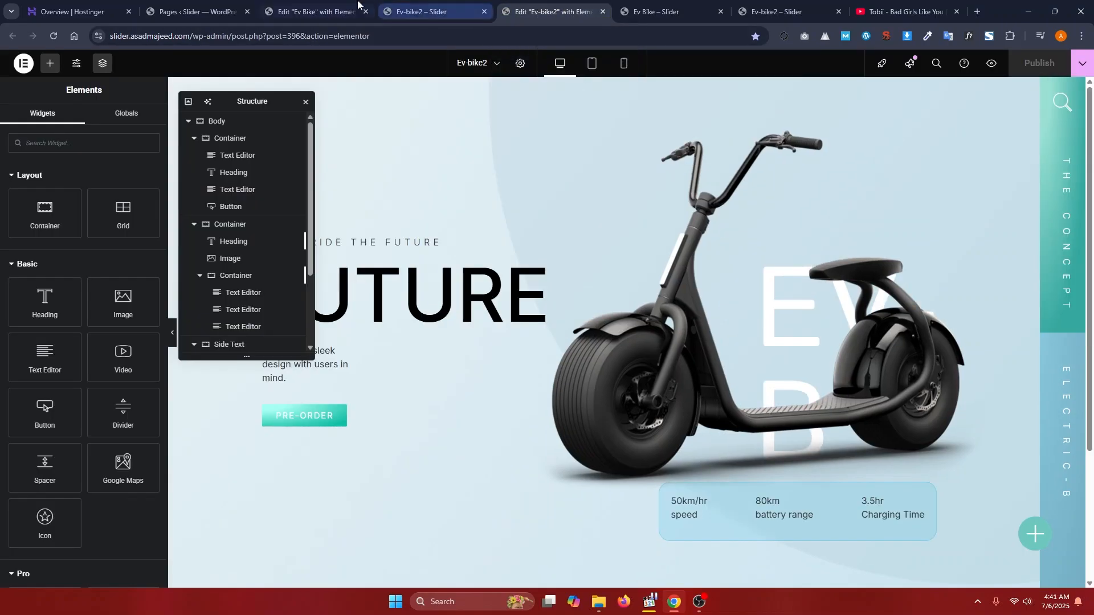
pyautogui.click(342, 7)
pyautogui.click(553, 8)
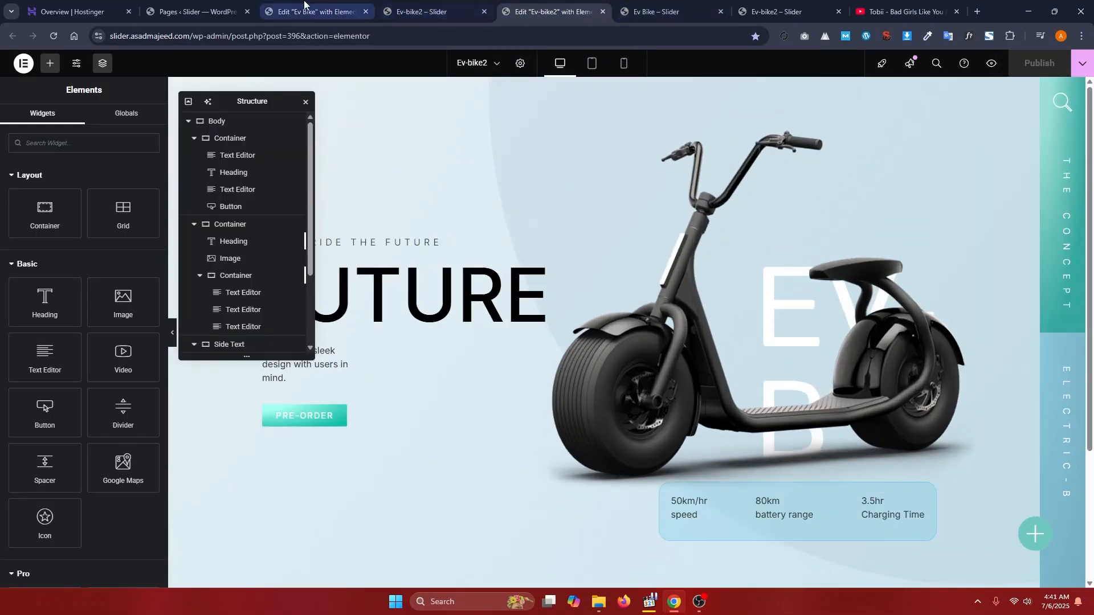
pyautogui.click(316, 8)
pyautogui.click(219, 5)
pyautogui.moveTo(32, 357)
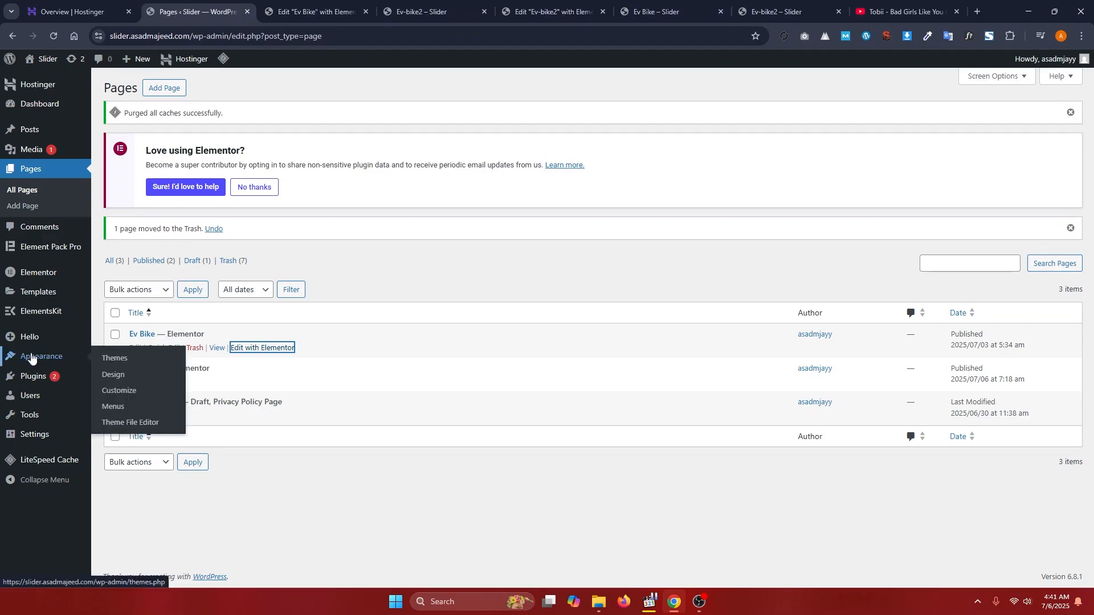
# - Check the site's navigation menu in WordPress, and in the Ev-bike2 page editor add a three-column container with a wide middle column above the hero
pyautogui.click(114, 406)
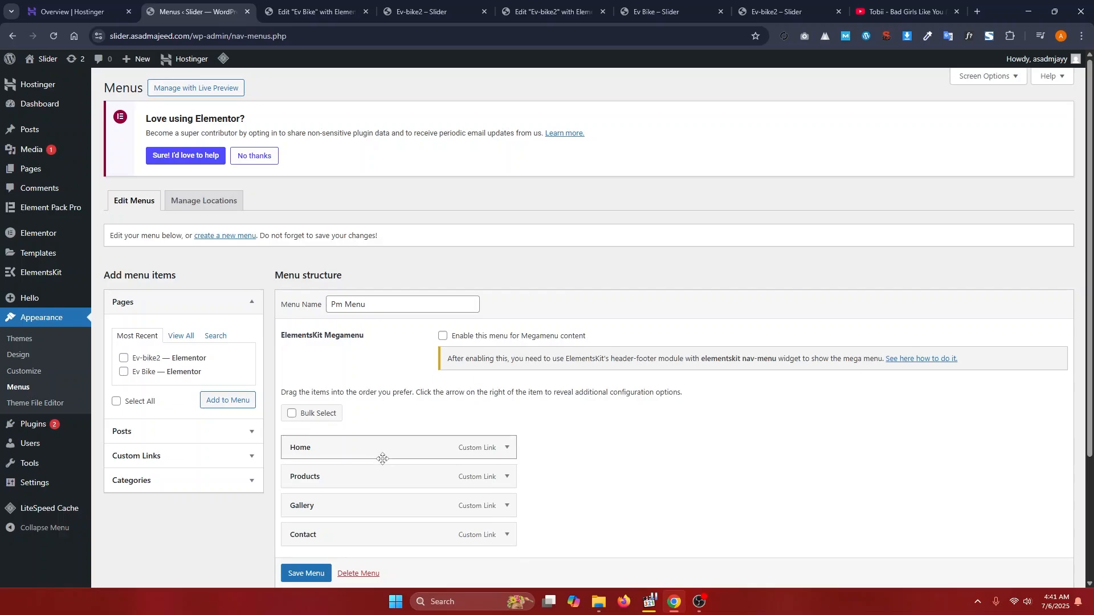
pyautogui.click(523, 14)
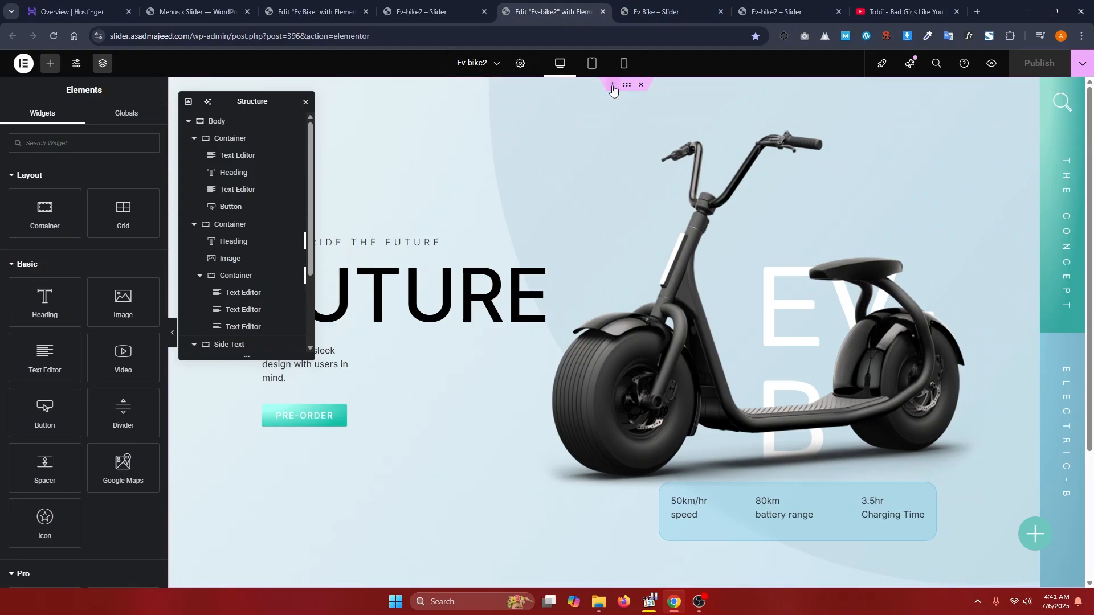
pyautogui.click(613, 86)
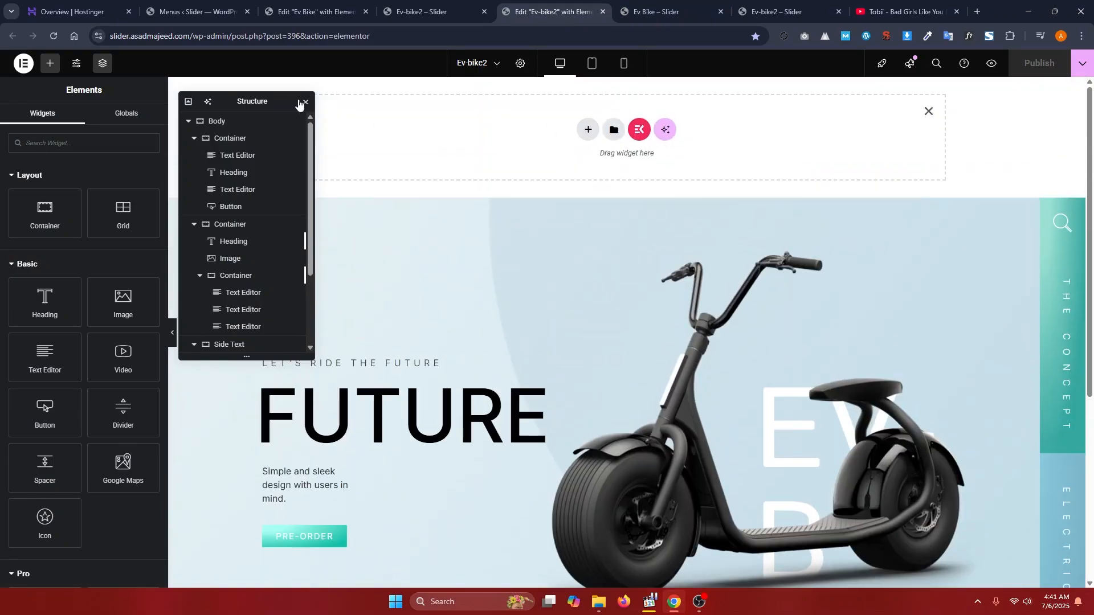
pyautogui.click(304, 102)
pyautogui.click(588, 130)
pyautogui.click(598, 171)
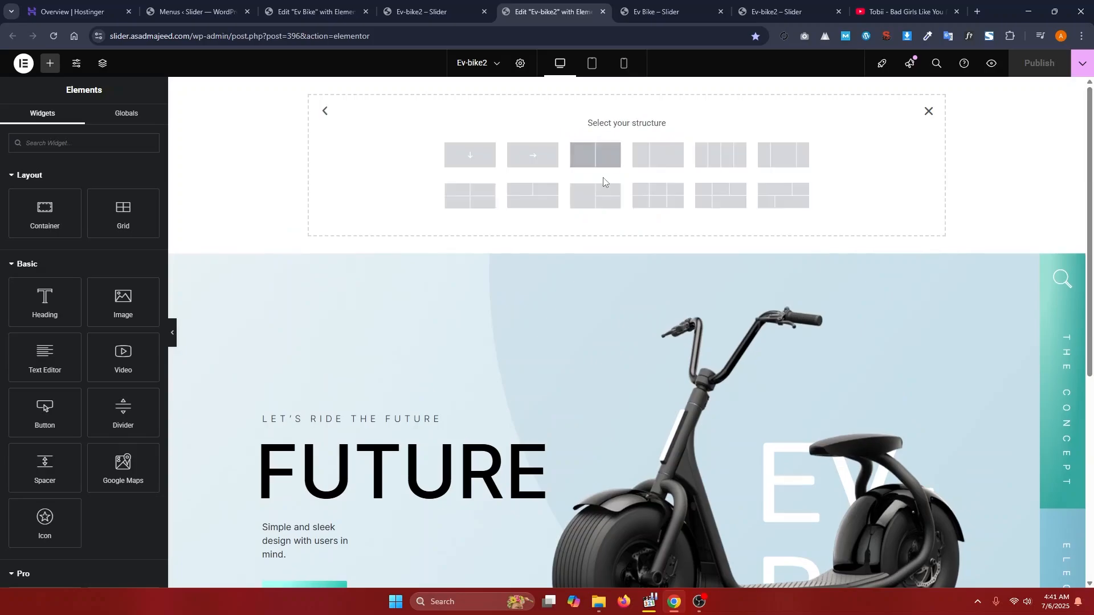
pyautogui.click(792, 160)
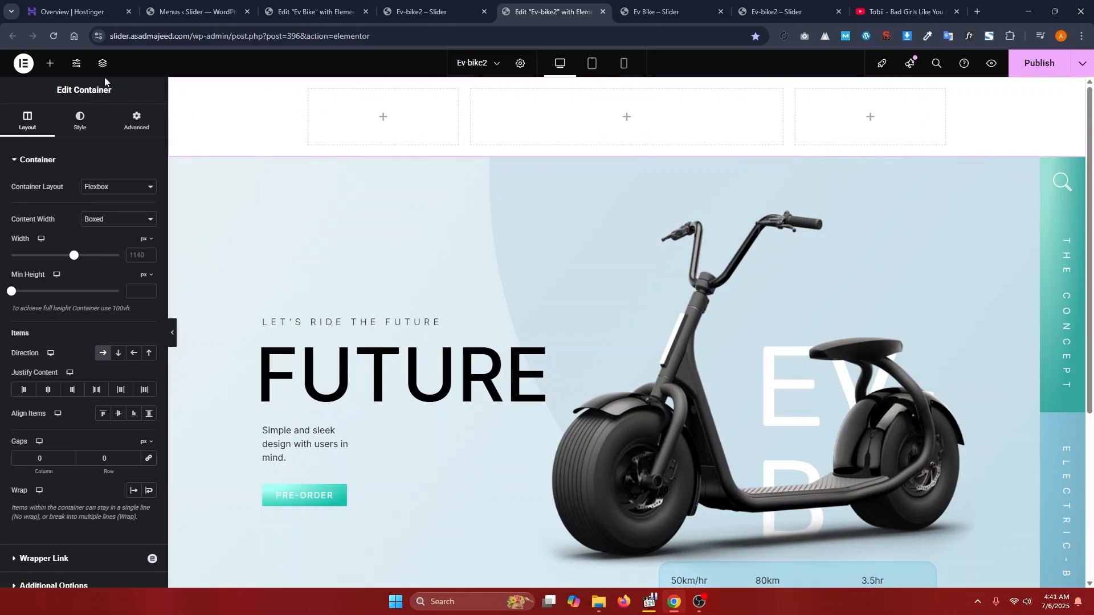
# - Set the boxed content width of the new three-column container to 80%
pyautogui.click(143, 240)
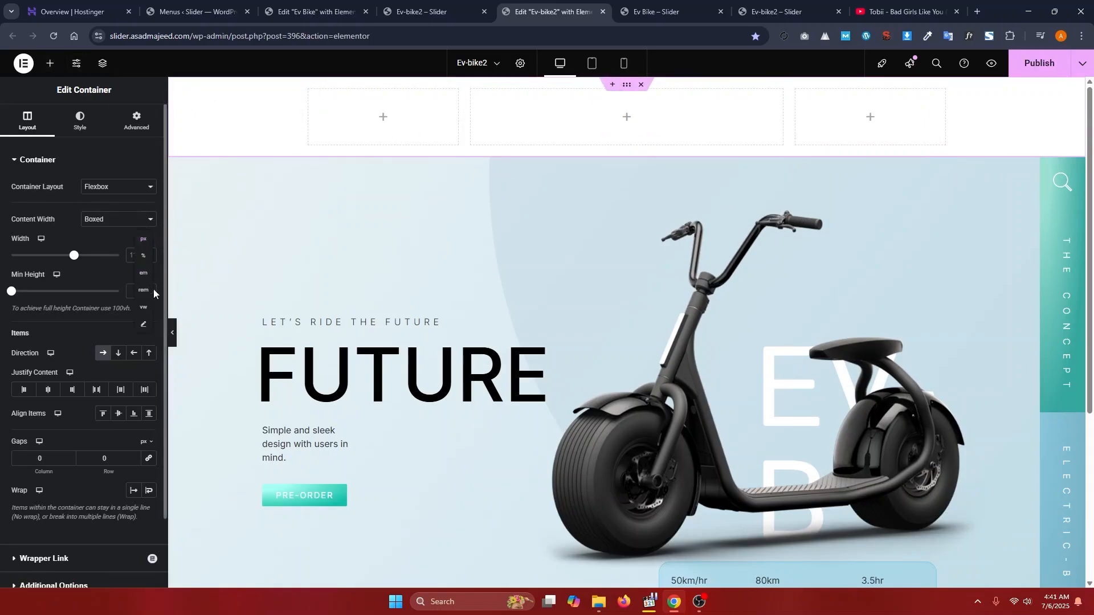
pyautogui.click(137, 255)
pyautogui.write('80')
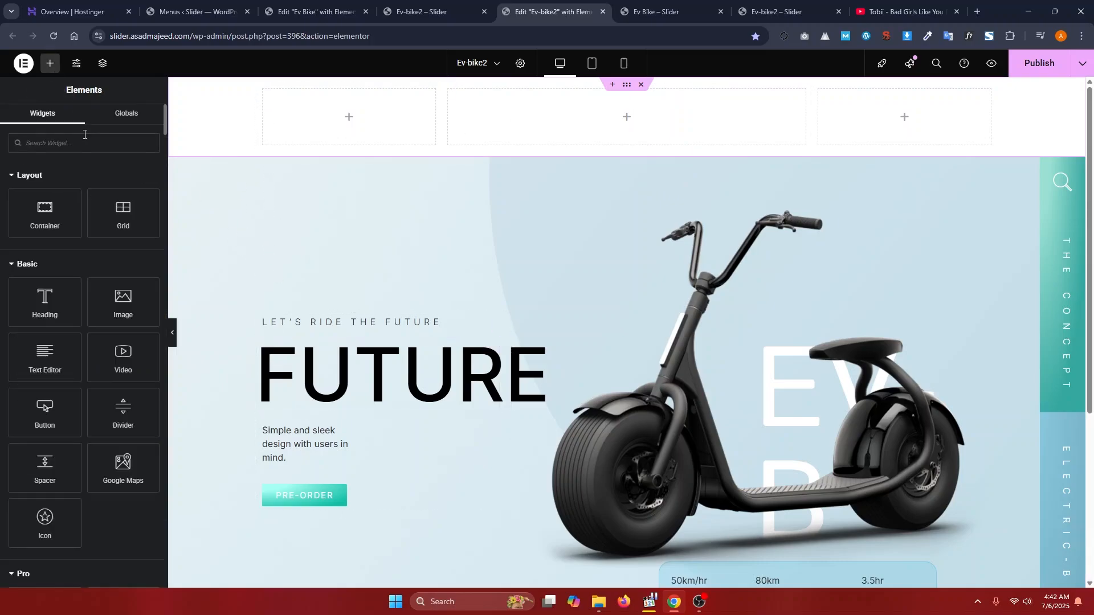
# - Add an Image widget with the blue bike logo to the first header column and align that column's items to the start
pyautogui.click(85, 137)
pyautogui.write('image')
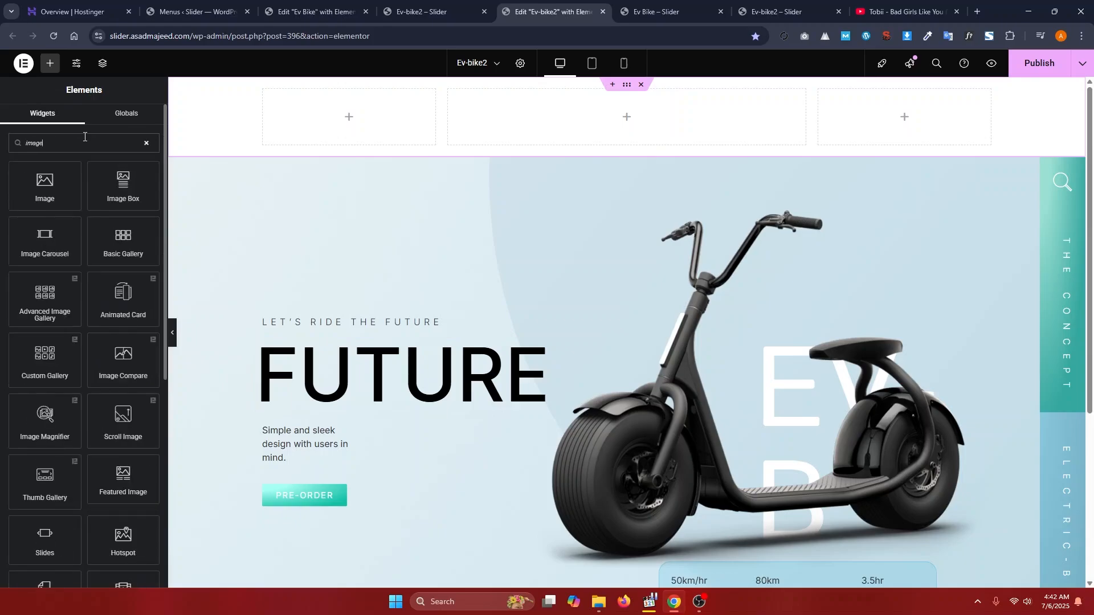
pyautogui.moveTo(45, 186); pyautogui.dragTo(346, 100)
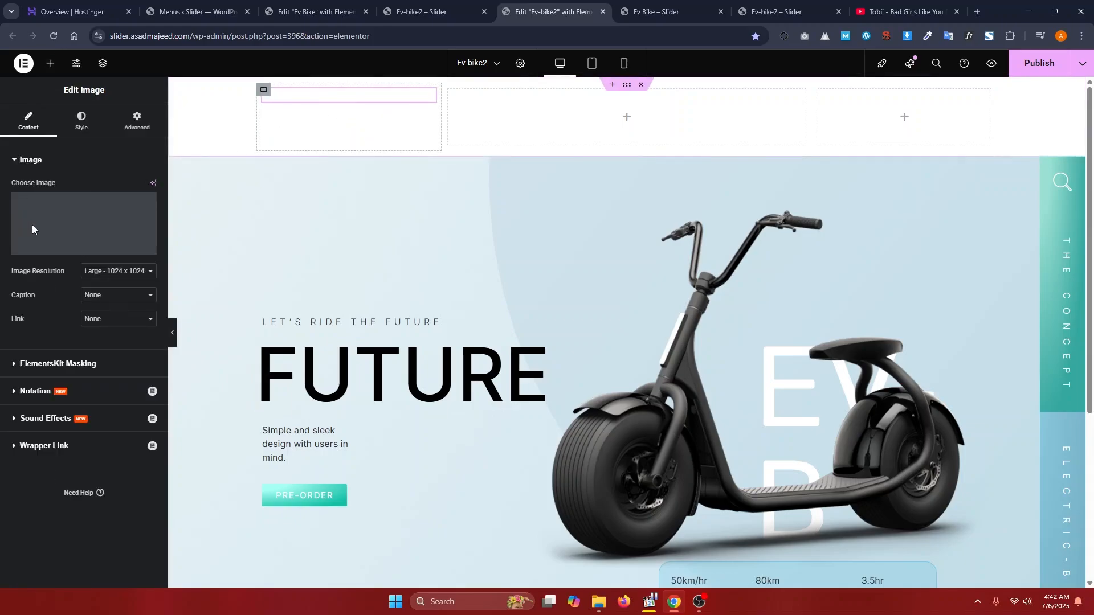
pyautogui.click(33, 225)
pyautogui.click(858, 200)
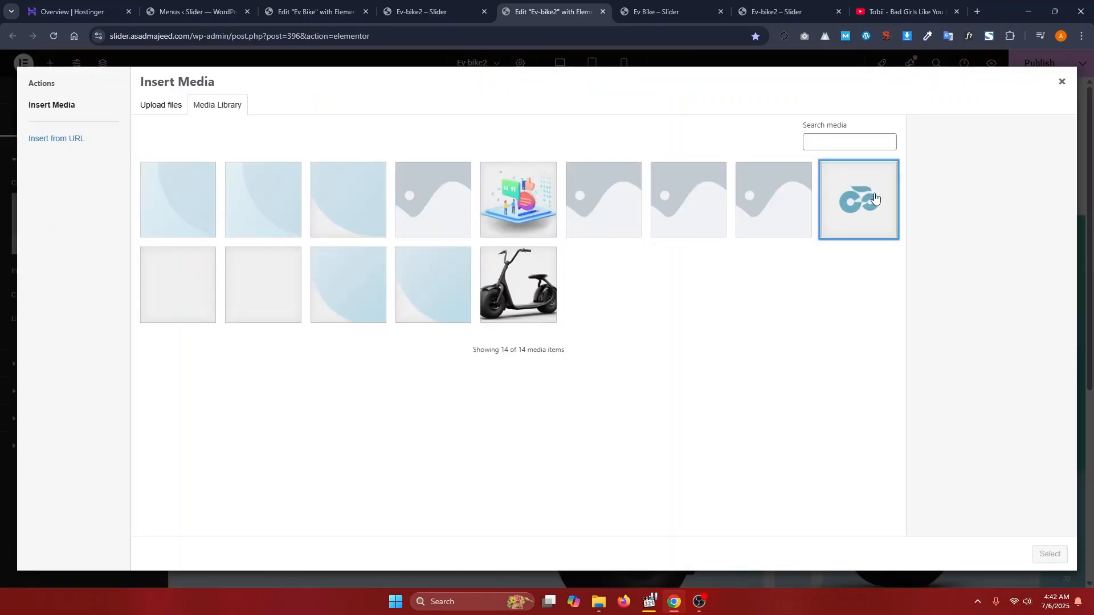
pyautogui.click(1048, 554)
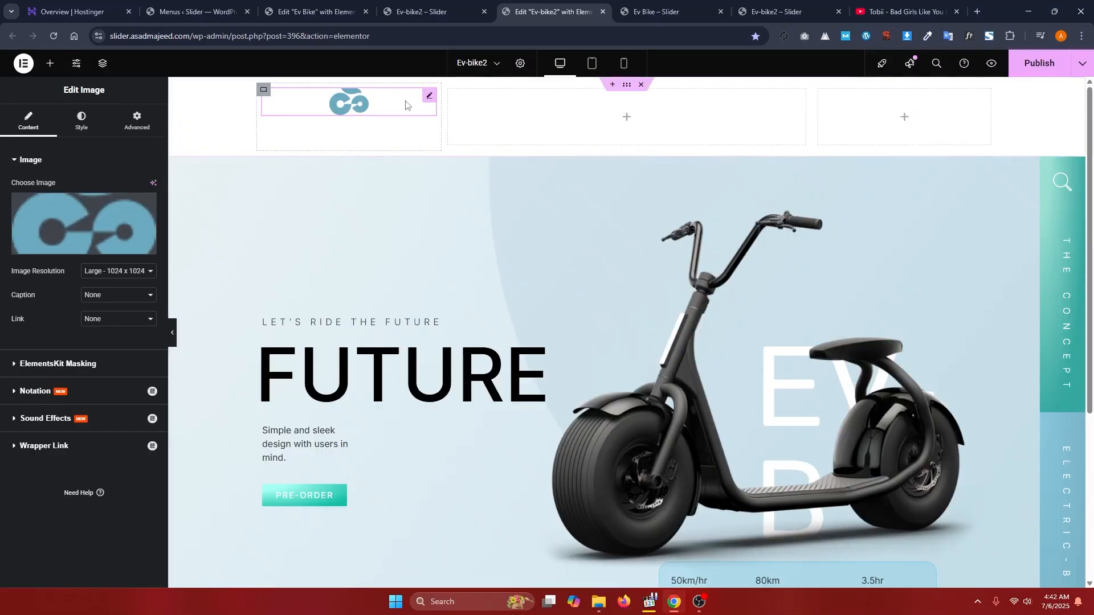
pyautogui.click(239, 129)
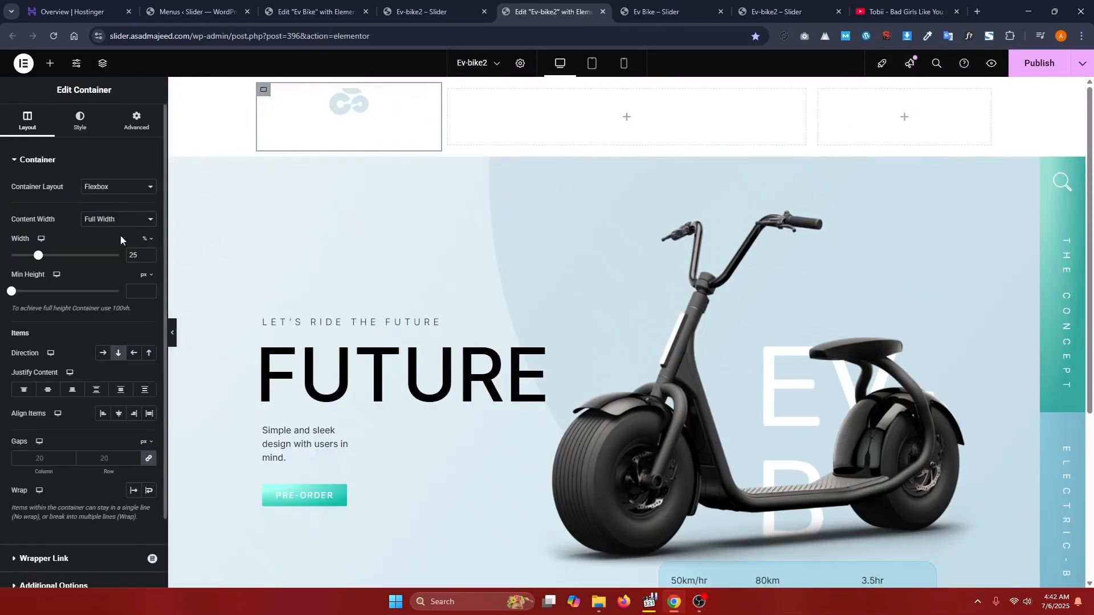
pyautogui.click(101, 416)
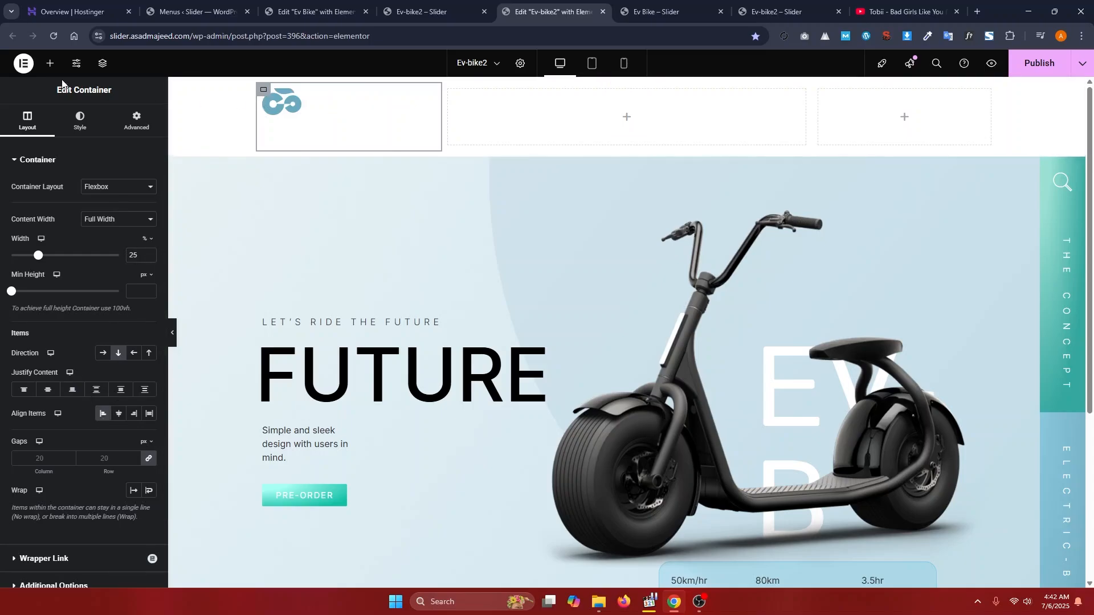
# - Place a WordPress Menu widget in the middle column of the header container
pyautogui.click(50, 63)
pyautogui.click(61, 143)
pyautogui.write('m')
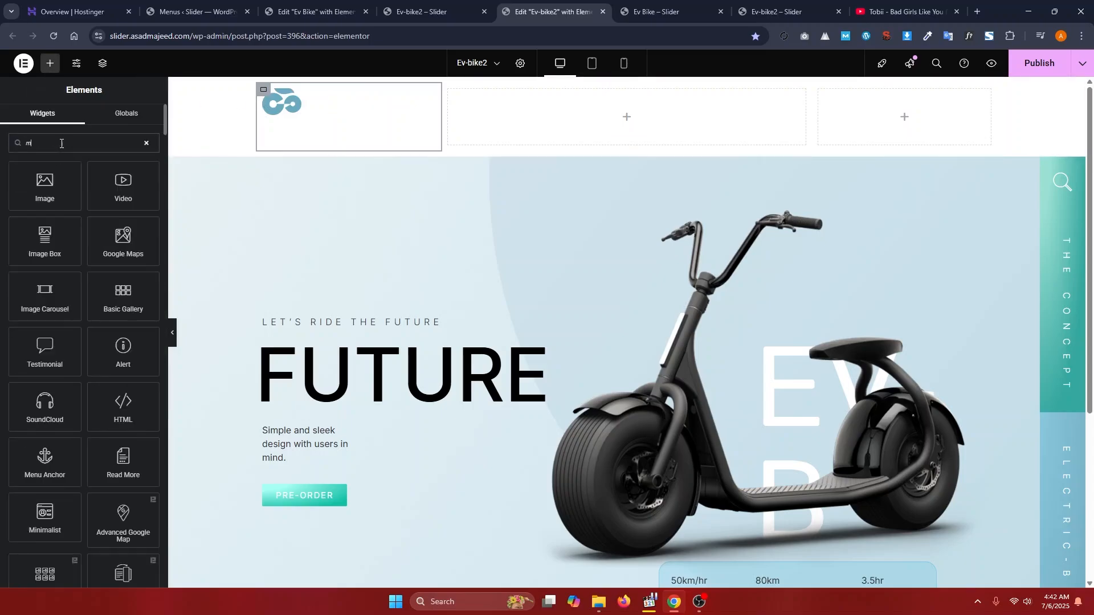
pyautogui.write('enu')
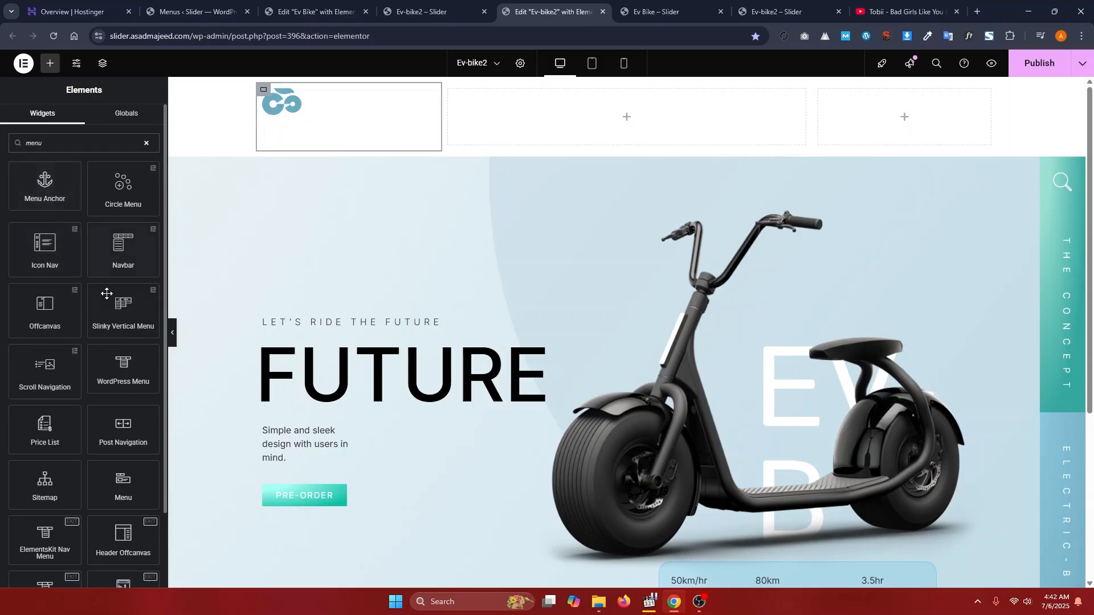
pyautogui.moveTo(123, 368); pyautogui.dragTo(555, 121)
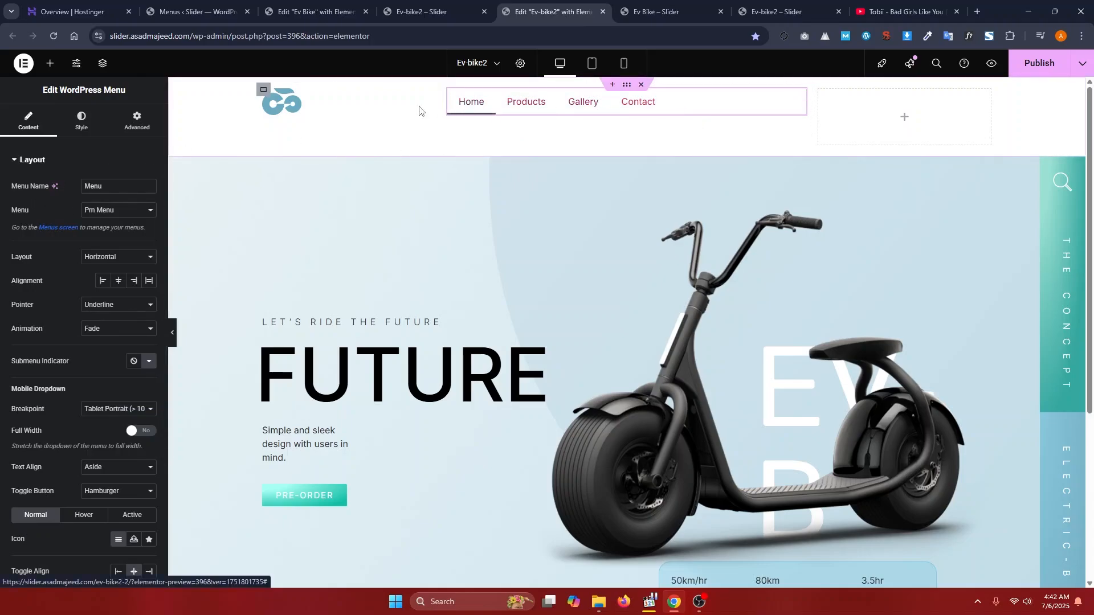
# - Center the logo column's content vertically, and center the menu column's content both vertically and horizontally
pyautogui.click(450, 89)
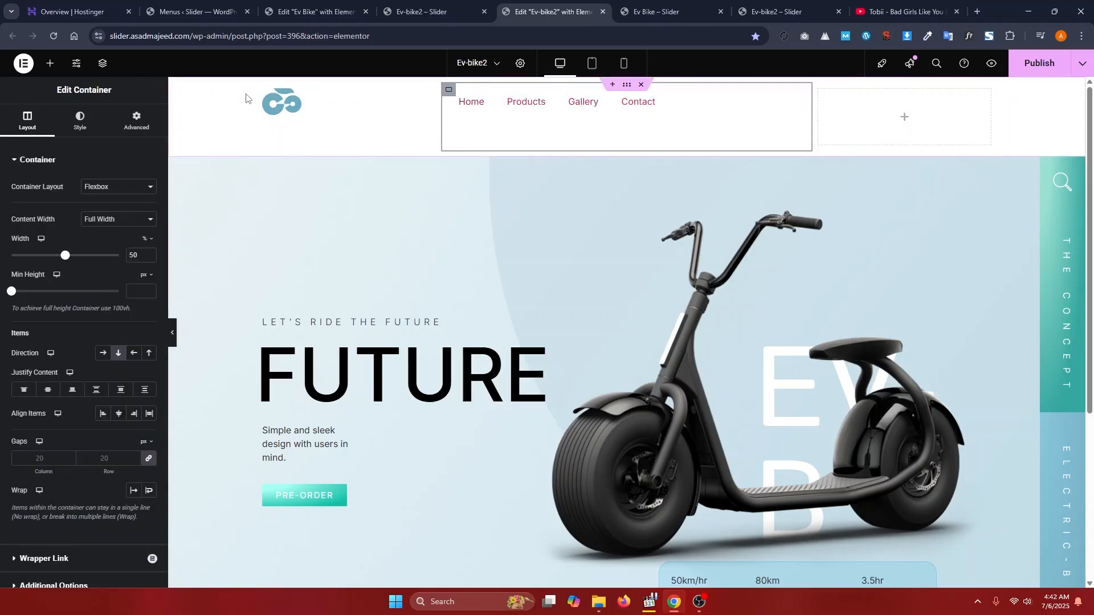
pyautogui.click(263, 90)
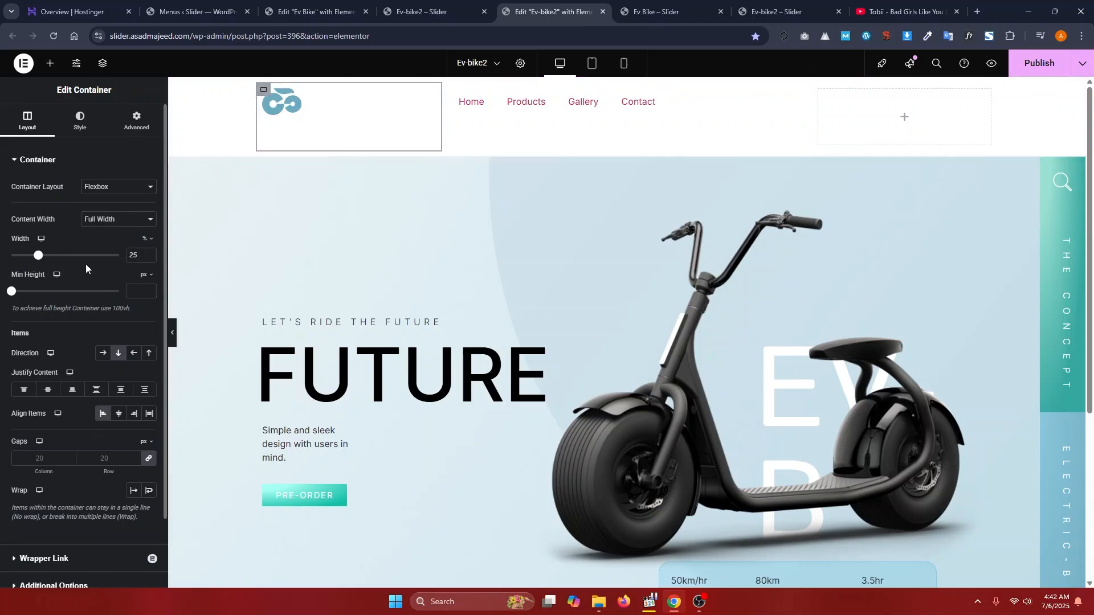
pyautogui.click(47, 393)
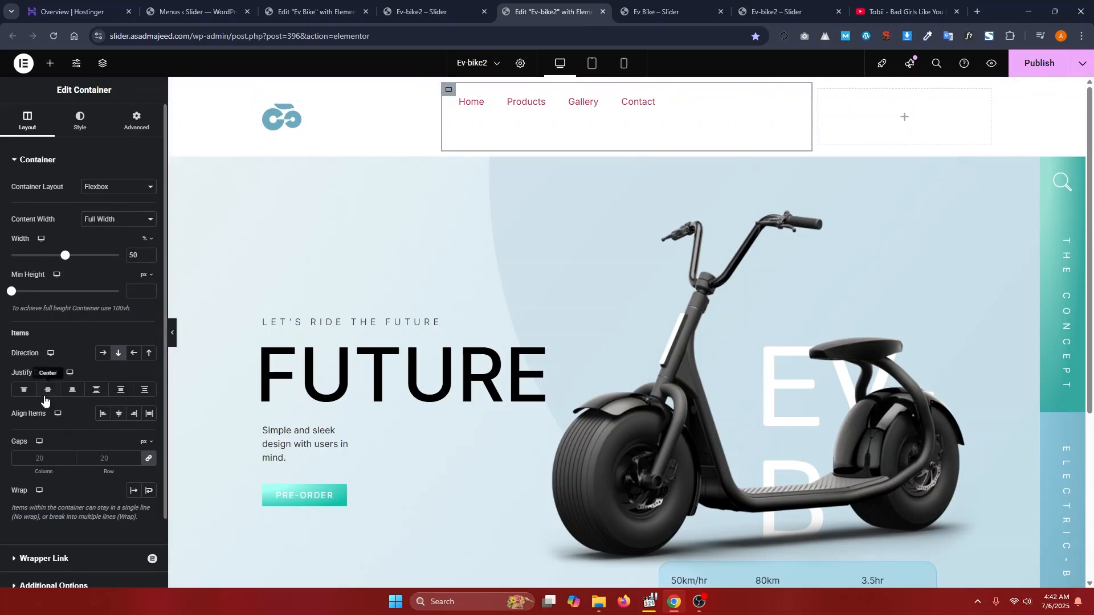
pyautogui.click(48, 389)
pyautogui.click(118, 413)
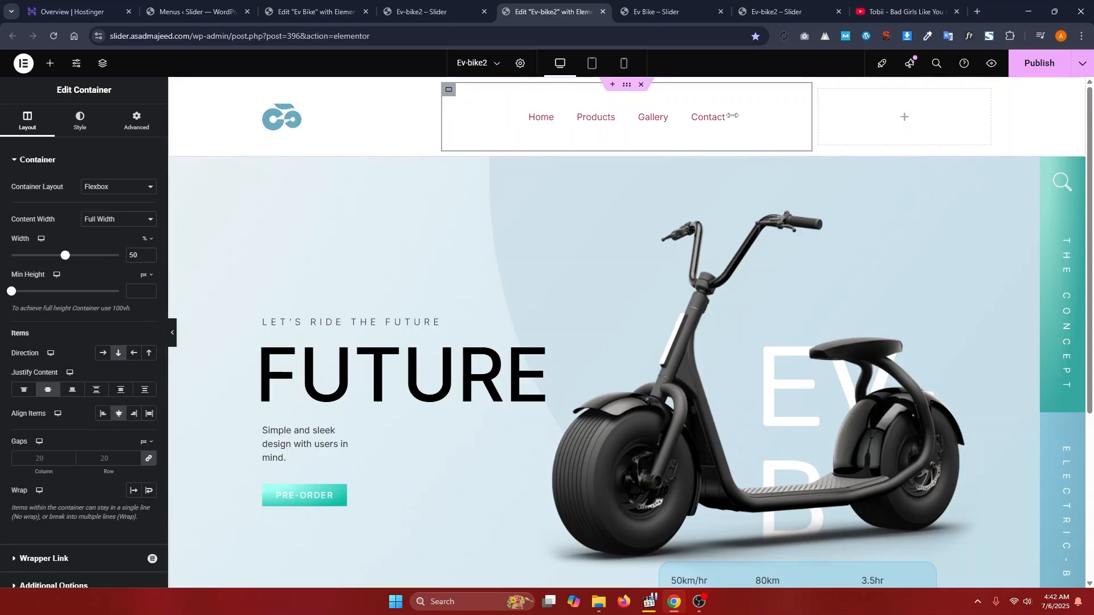
# - Find the Button widget and place it in the third column of the header container
pyautogui.click(51, 63)
pyautogui.click(82, 143)
pyautogui.write('butt')
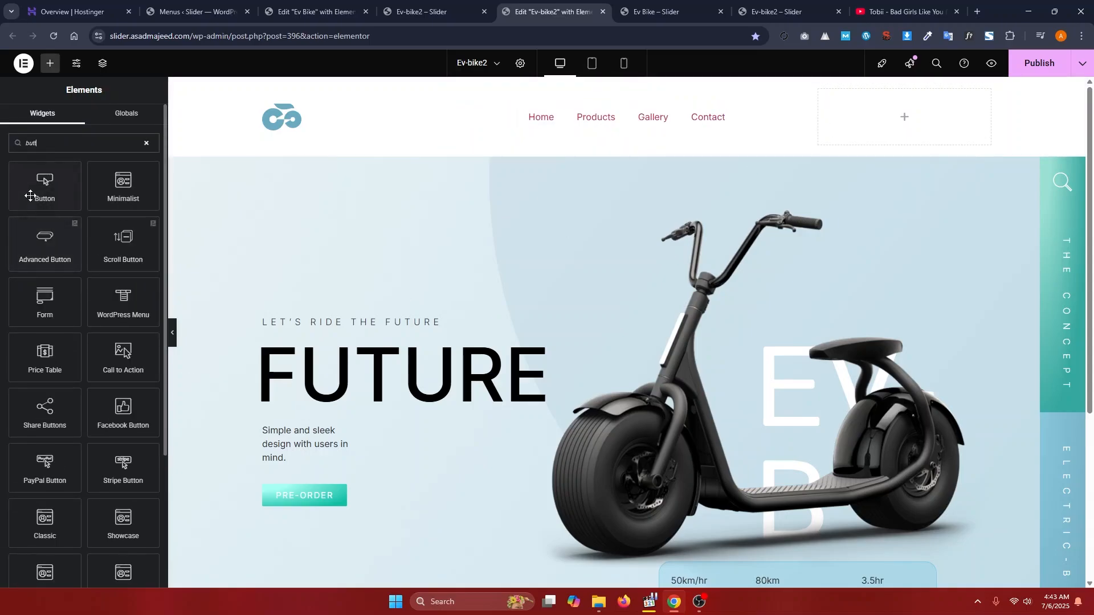
pyautogui.moveTo(46, 191); pyautogui.dragTo(938, 105)
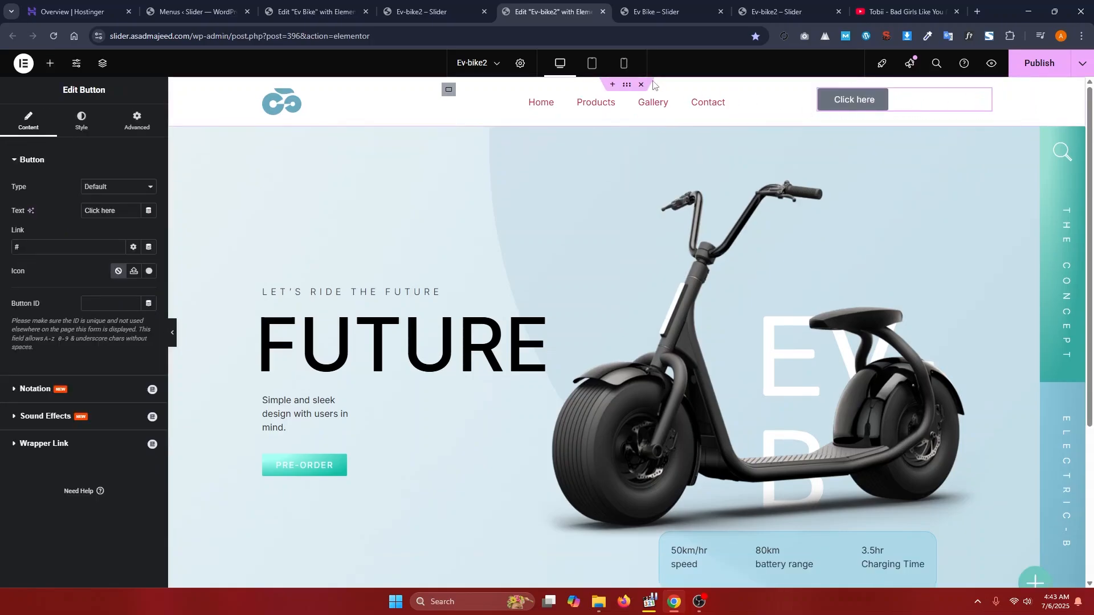
# - Copy the first gradient color of the LOGIN button in the Ev Bike page editor and return to the Ev-bike2 editor
pyautogui.click(319, 11)
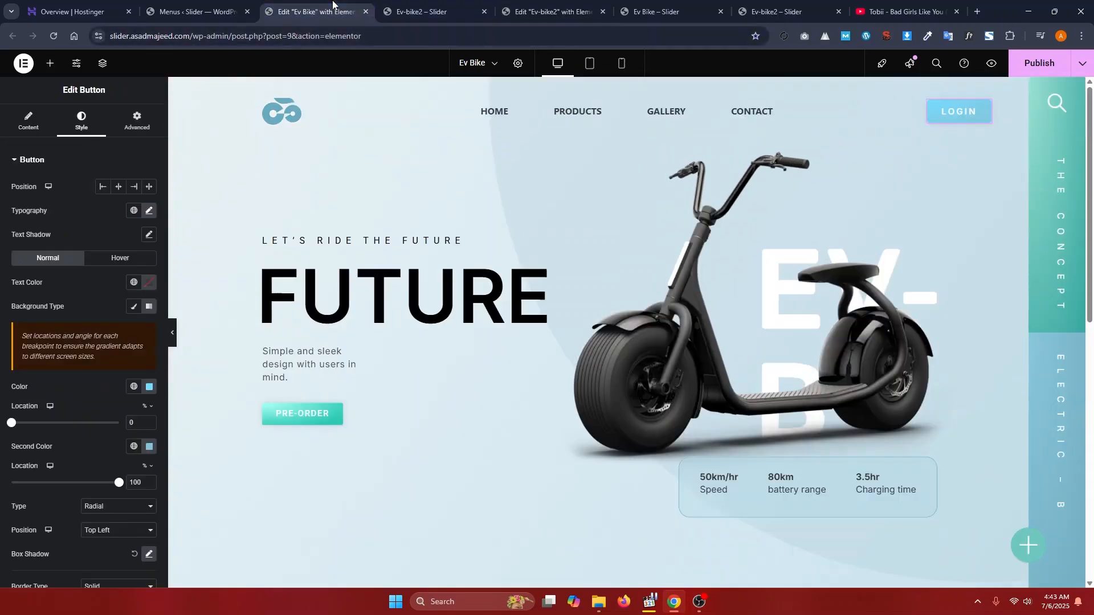
pyautogui.click(149, 387)
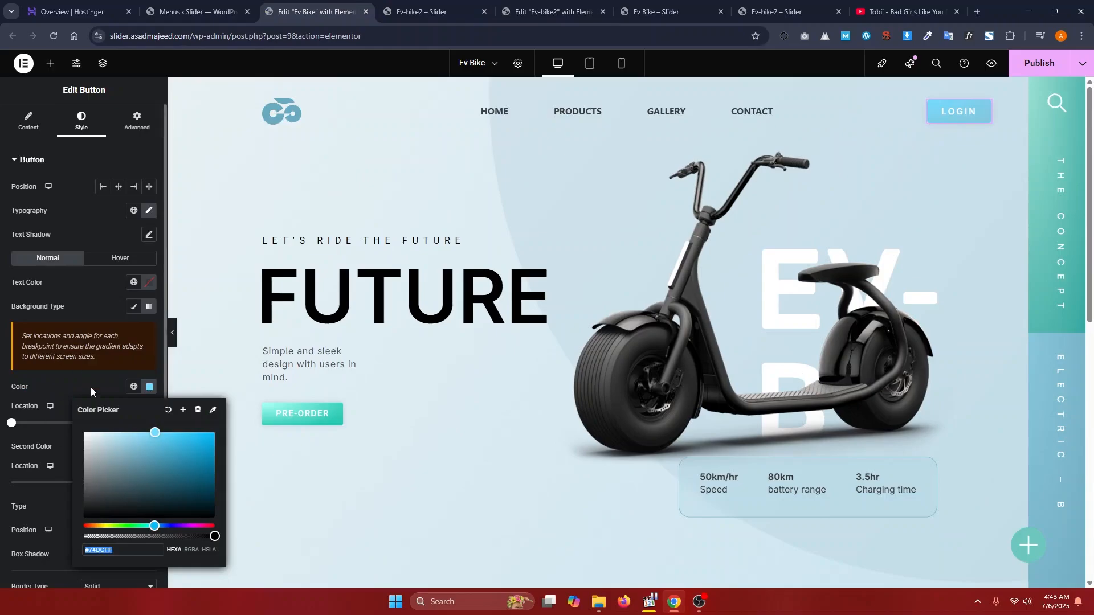
pyautogui.click(550, 11)
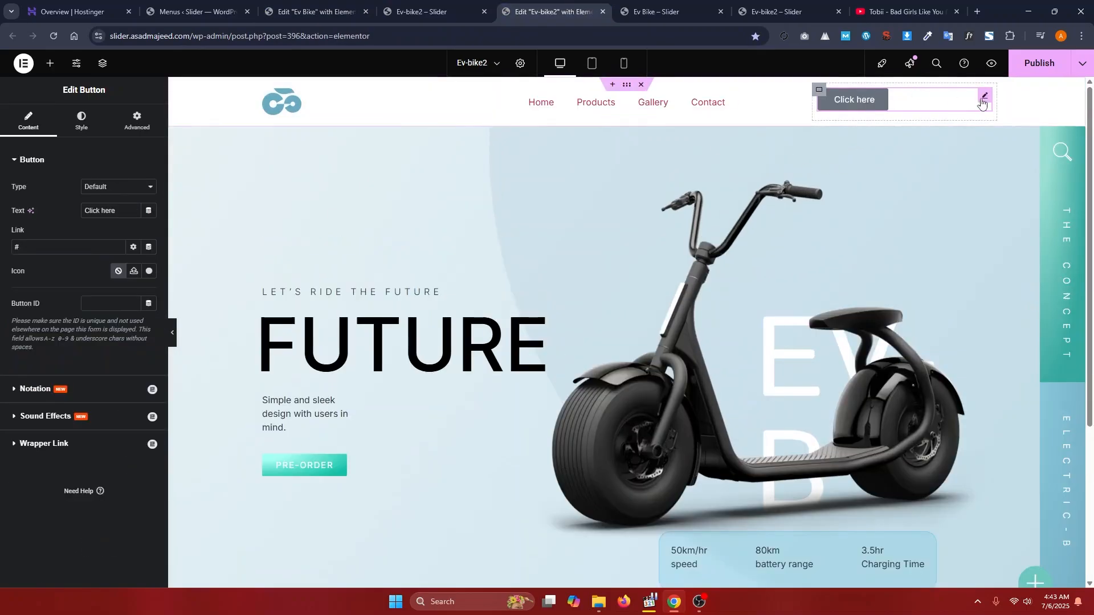
# - Give the new header button a radial gradient background with #74DCFF as its first color
pyautogui.click(92, 120)
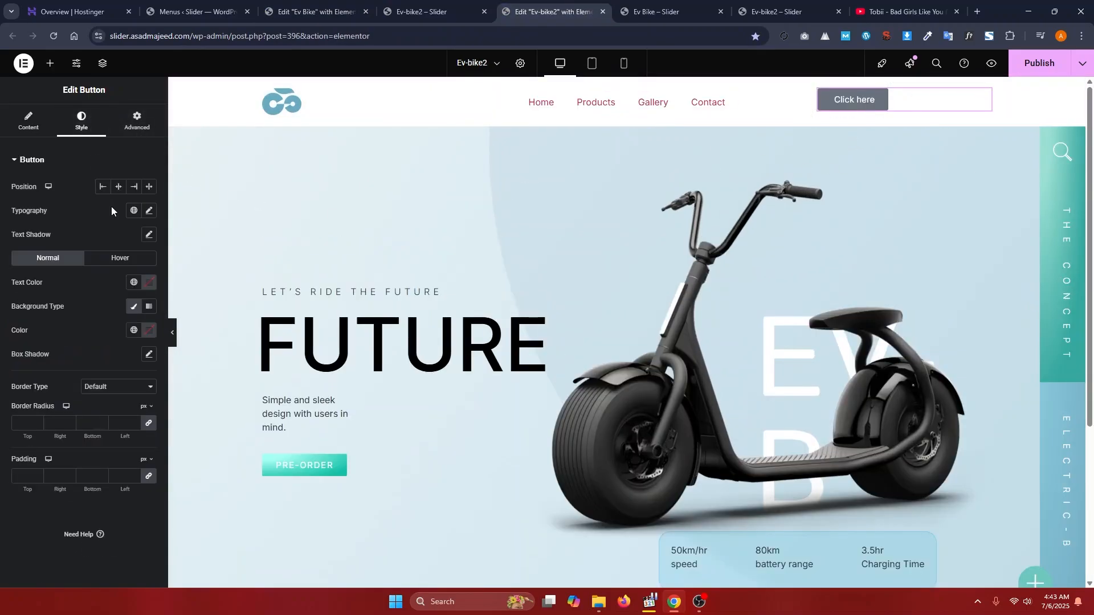
pyautogui.click(149, 307)
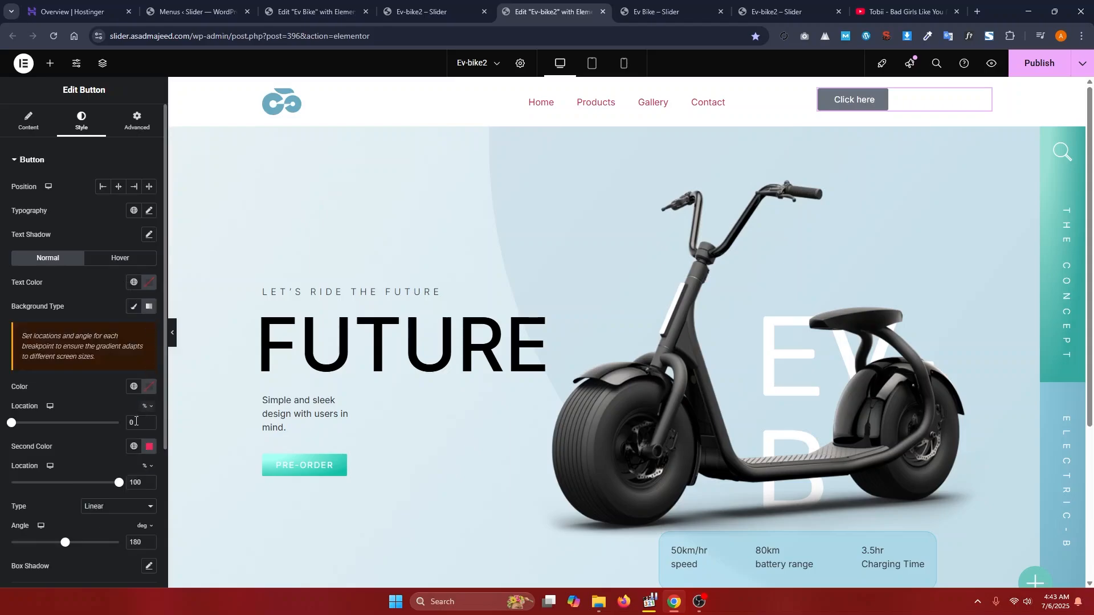
pyautogui.click(117, 507)
pyautogui.click(108, 532)
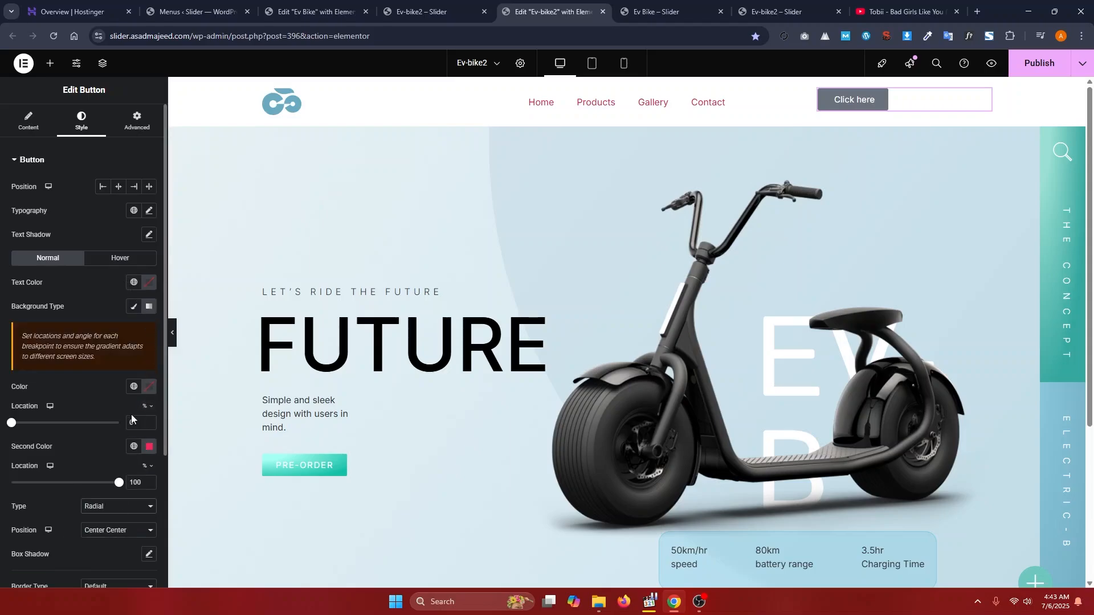
pyautogui.click(150, 388)
pyautogui.click(78, 384)
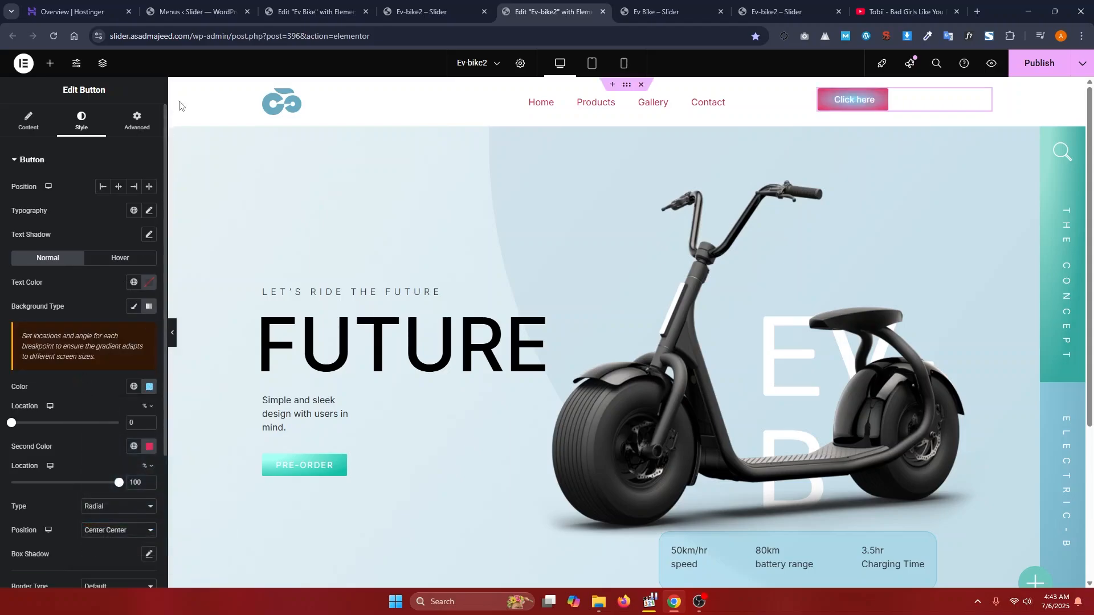
# - Copy the second gradient color from the Ev Bike page's LOGIN button and apply it as the new header button's second color
pyautogui.click(333, 11)
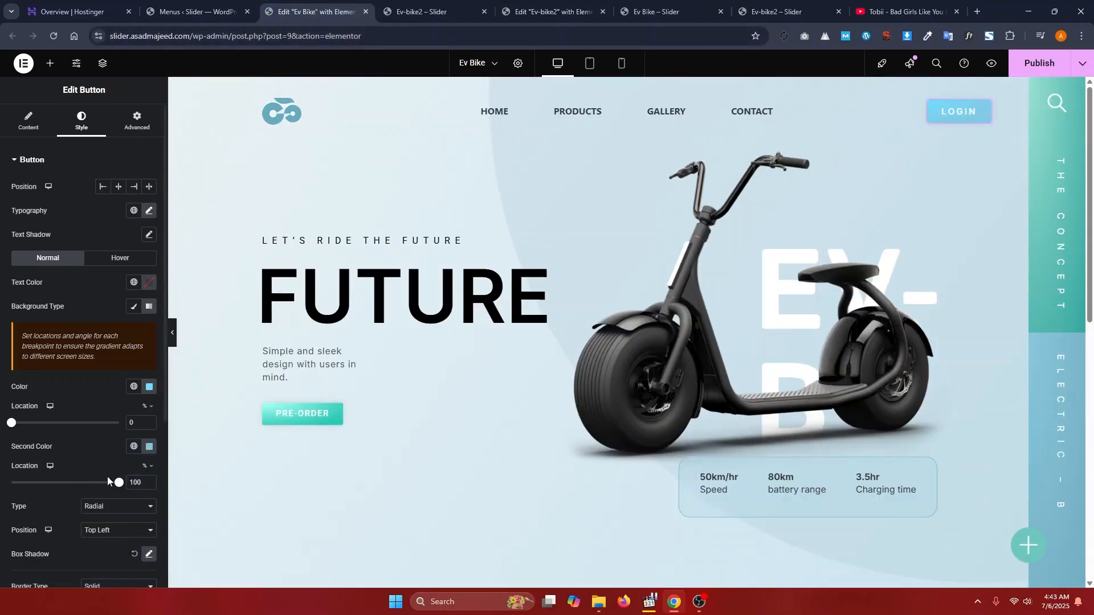
pyautogui.click(149, 447)
pyautogui.click(427, 12)
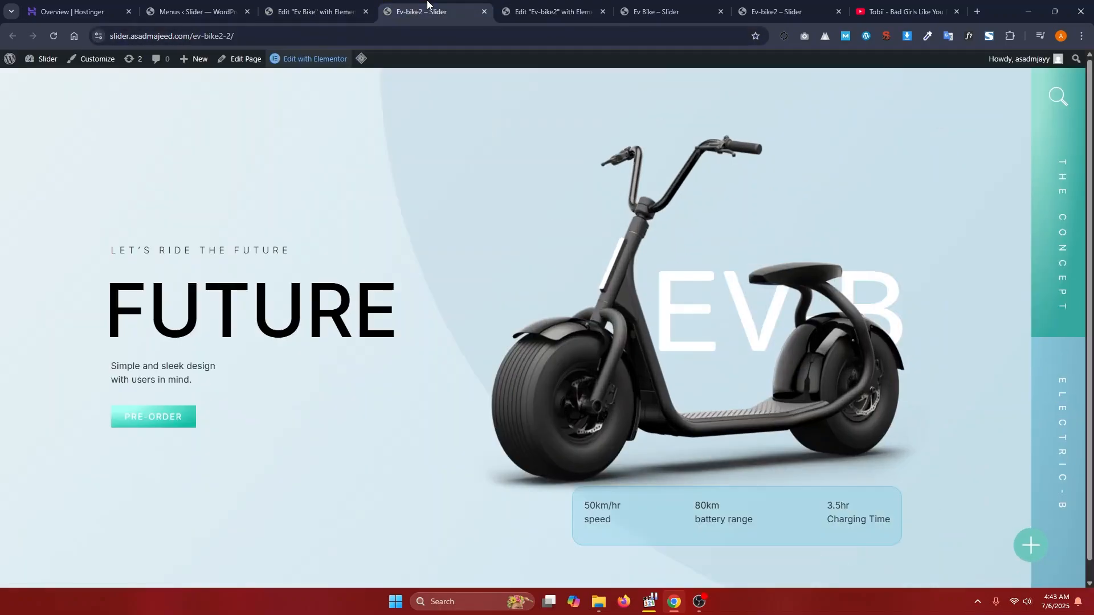
pyautogui.click(514, 7)
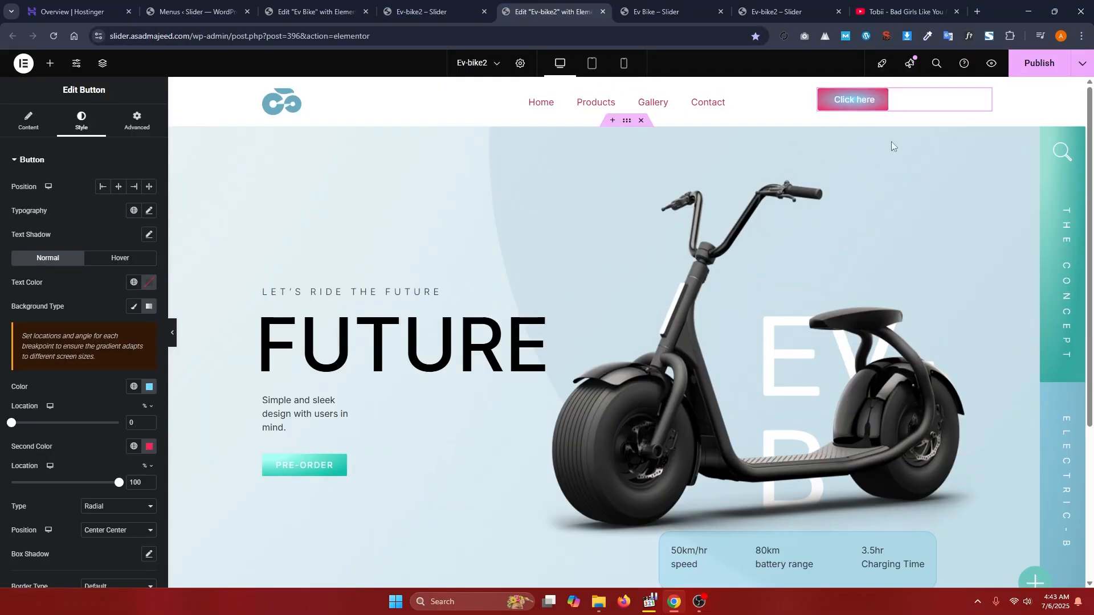
pyautogui.click(148, 450)
pyautogui.hotkey('ctrl', 'v')
pyautogui.click(56, 385)
# - Set the header button's radial gradient position to Top Left
pyautogui.scroll(-2, 84, 429)
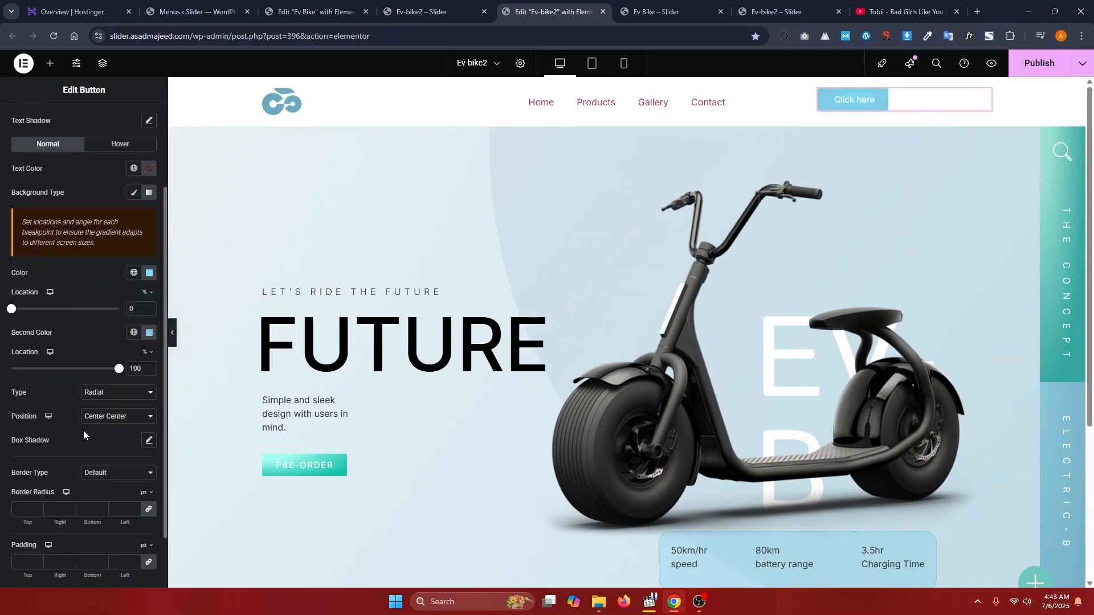
pyautogui.click(100, 421)
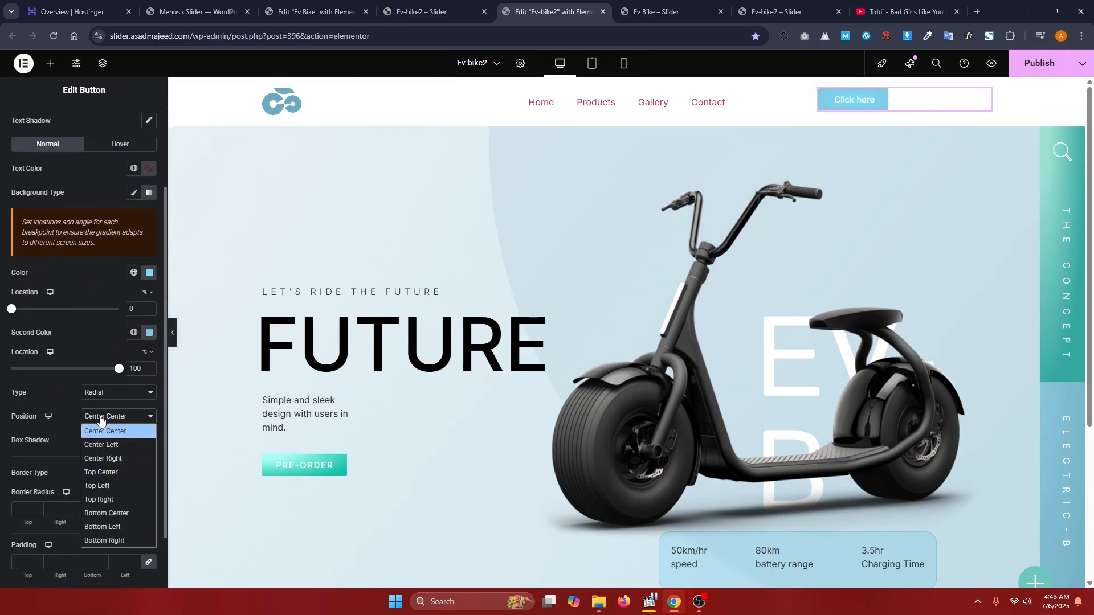
pyautogui.click(129, 484)
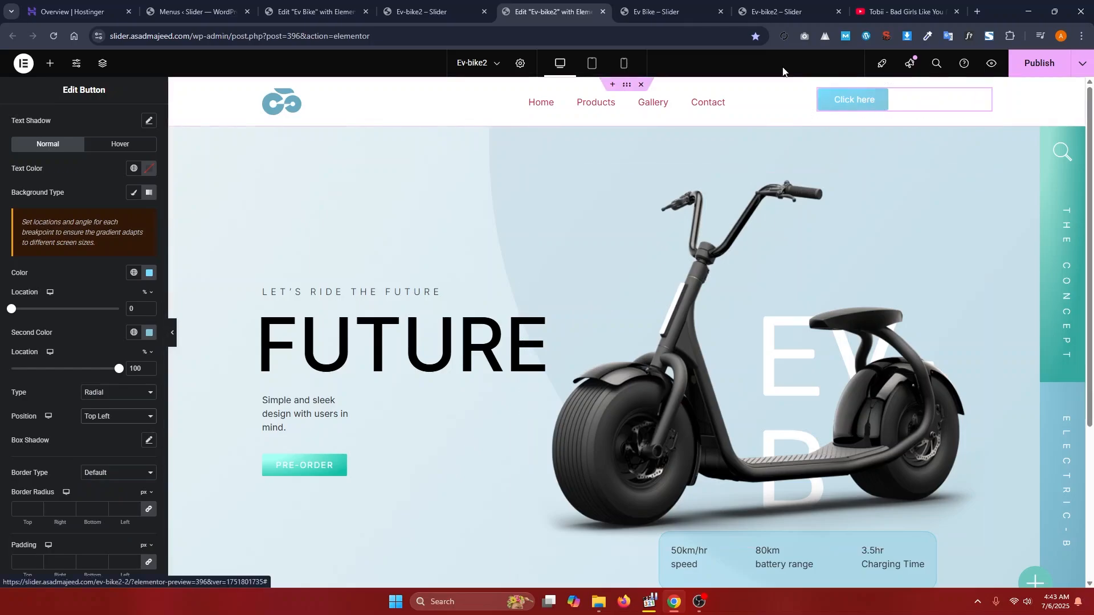
# - Change the new header button's text to Login
pyautogui.click(314, 12)
pyautogui.click(550, 11)
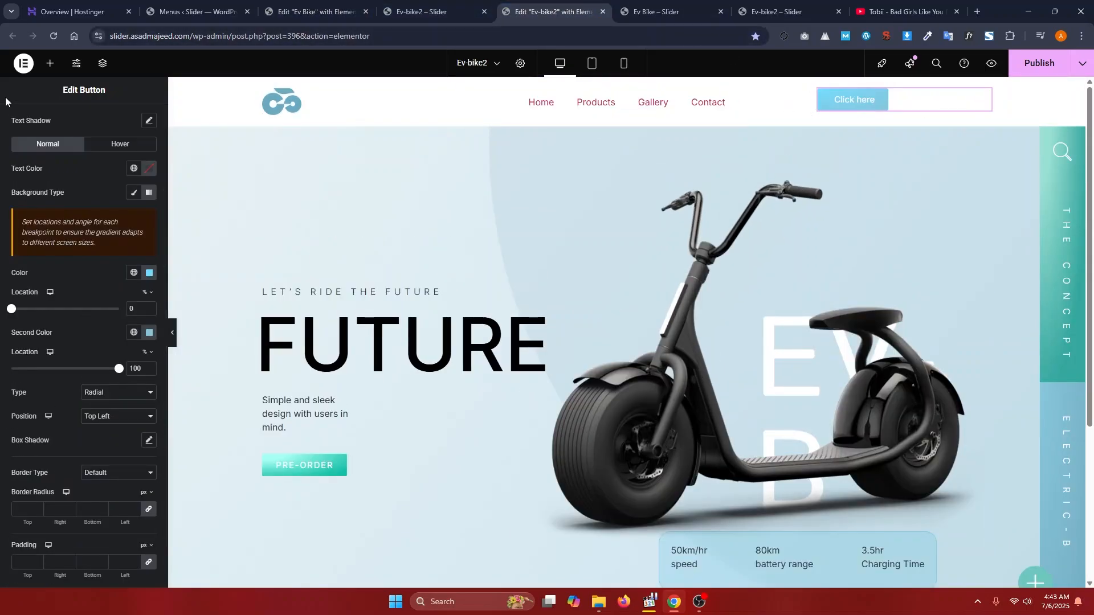
pyautogui.scroll(5, 17, 114)
pyautogui.click(27, 125)
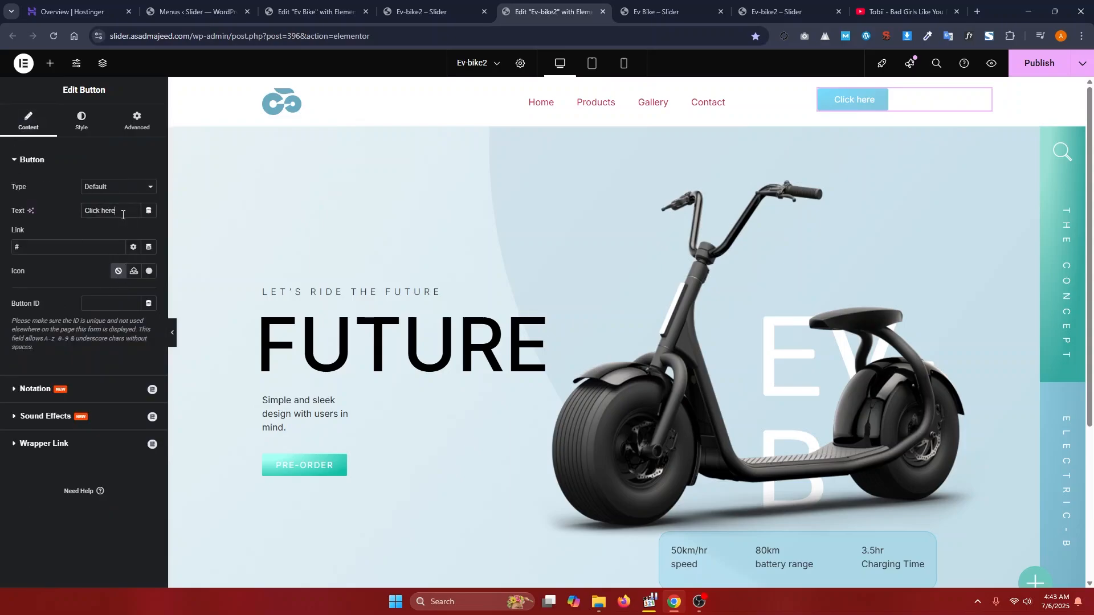
pyautogui.write('Login')
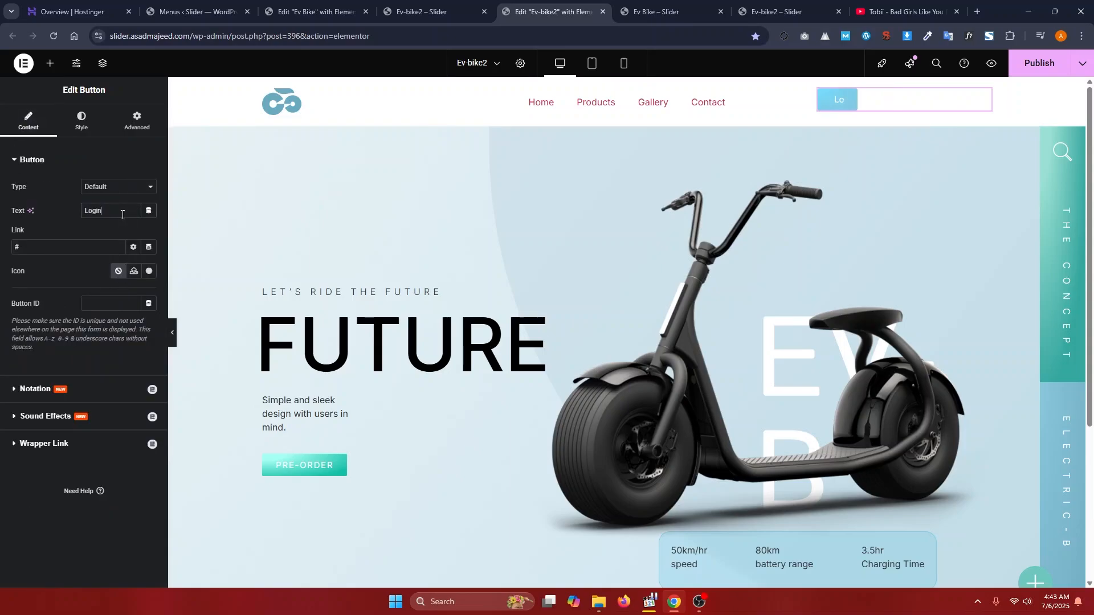
# - Set the header button's typography to uppercase and slightly increase its letter spacing
pyautogui.click(82, 117)
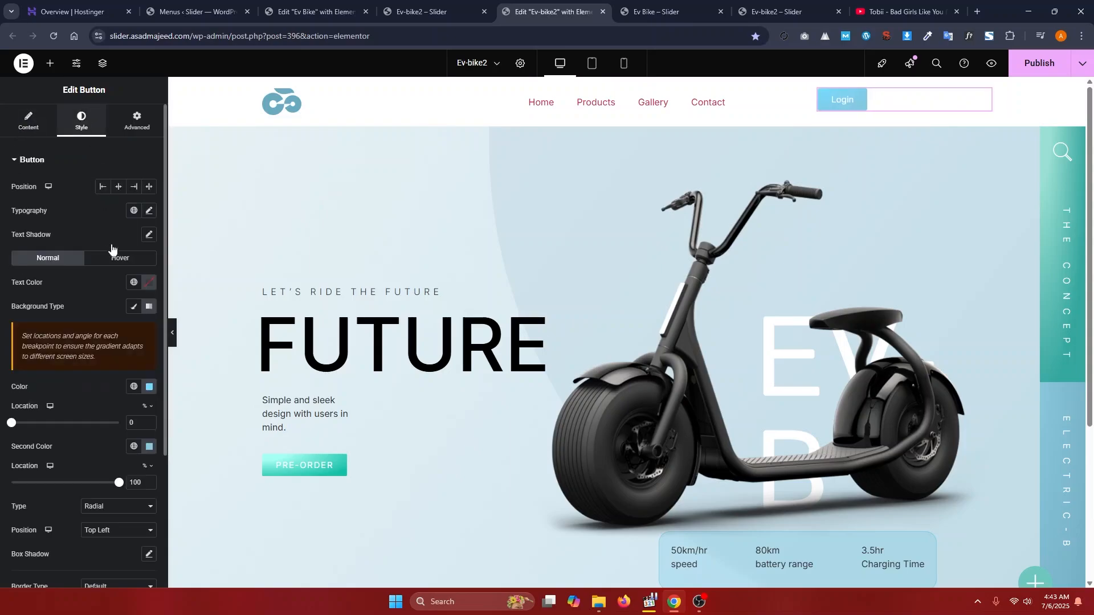
pyautogui.click(148, 212)
pyautogui.click(91, 324)
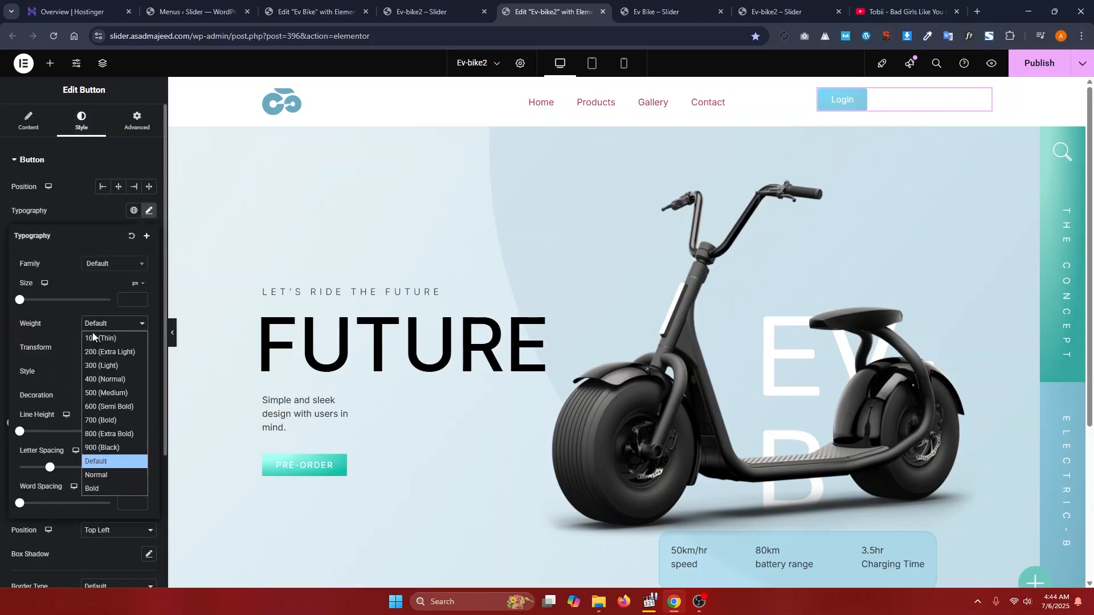
pyautogui.click(61, 335)
pyautogui.click(98, 347)
pyautogui.click(100, 378)
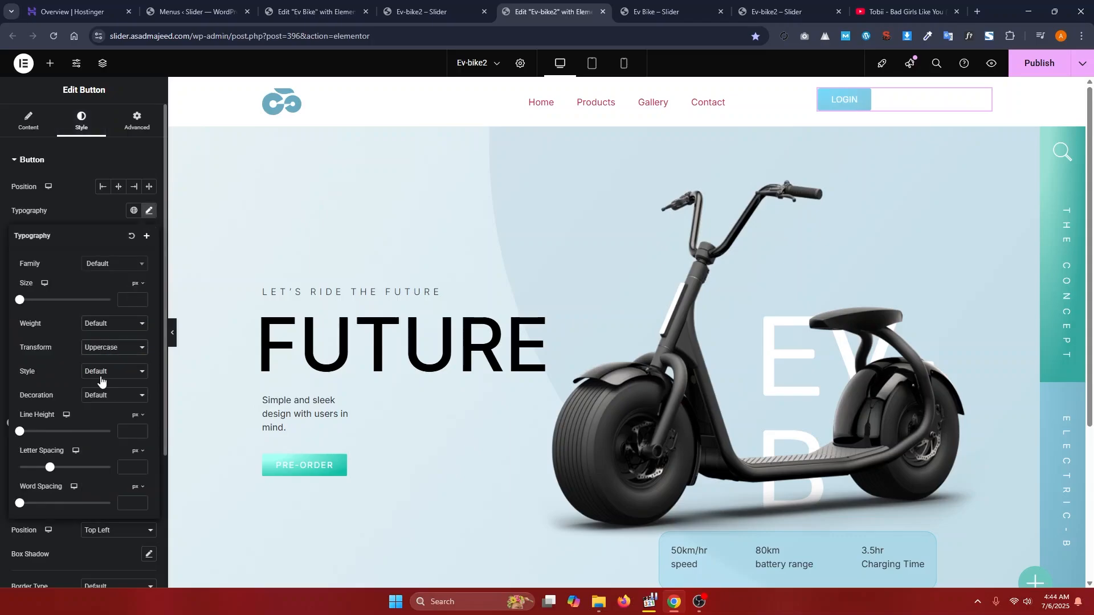
pyautogui.moveTo(50, 471); pyautogui.dragTo(60, 473)
pyautogui.click(66, 153)
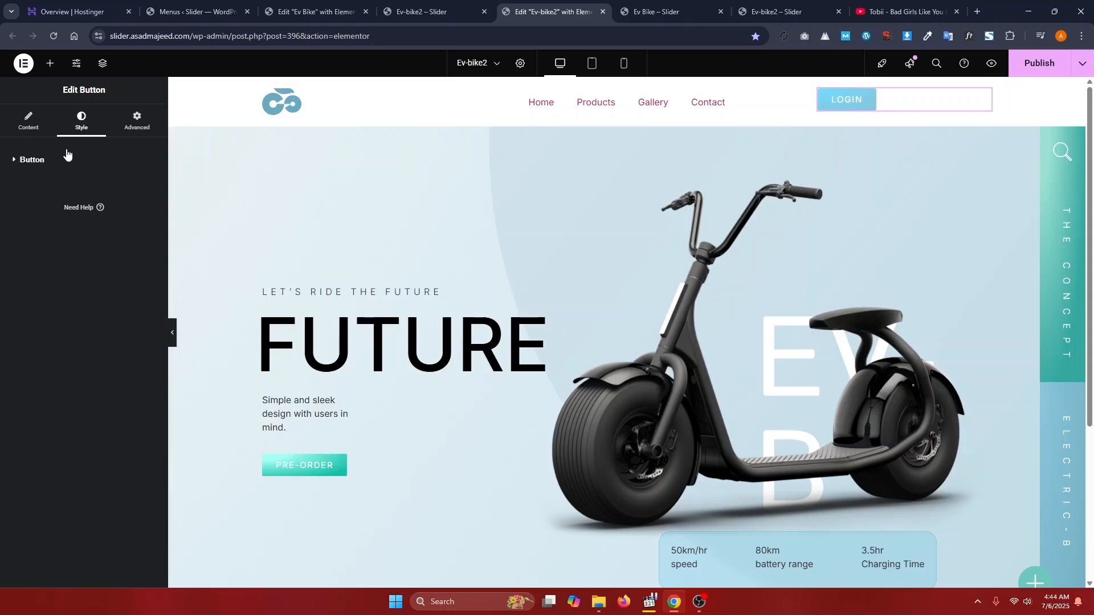
pyautogui.click(54, 161)
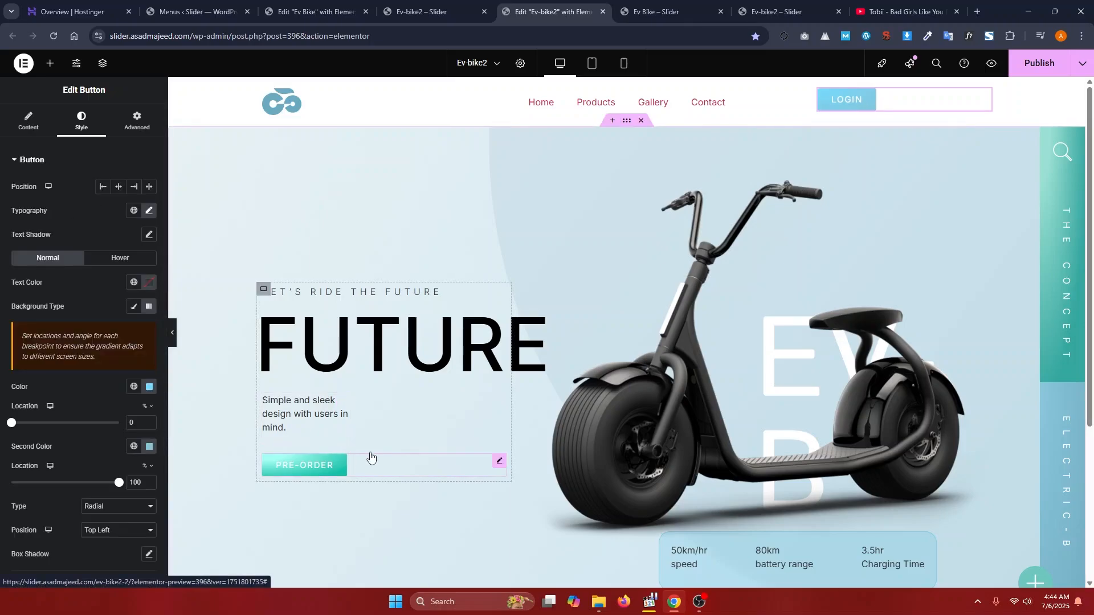
# - Give the PRE-ORDER button a box shadow with the color rgba(0, 0, 0, 0.1)
pyautogui.click(496, 463)
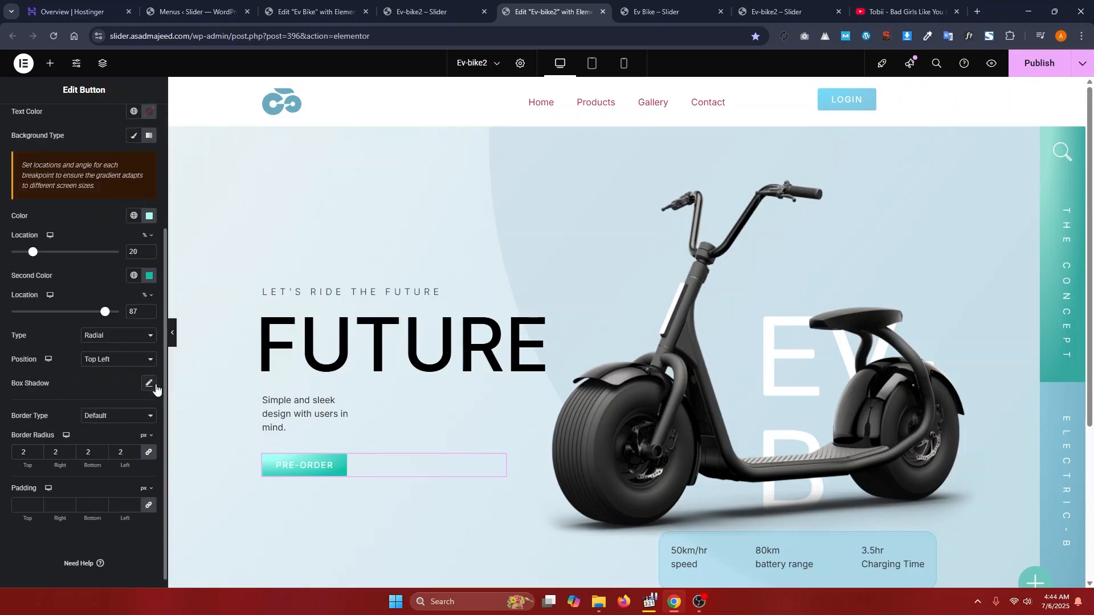
pyautogui.click(148, 383)
pyautogui.click(138, 419)
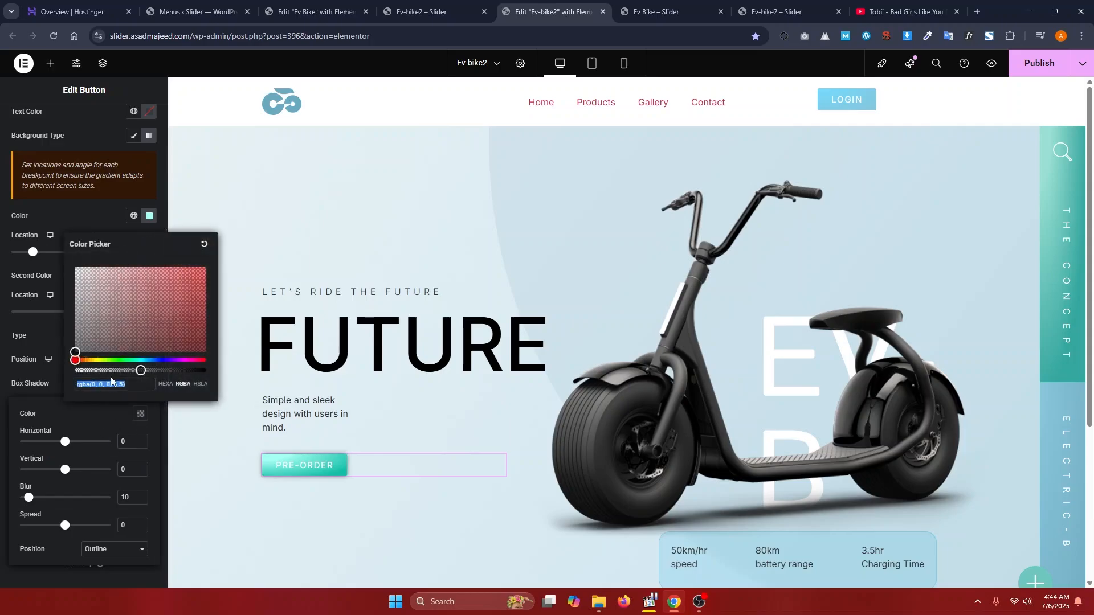
pyautogui.moveTo(103, 372); pyautogui.dragTo(88, 371)
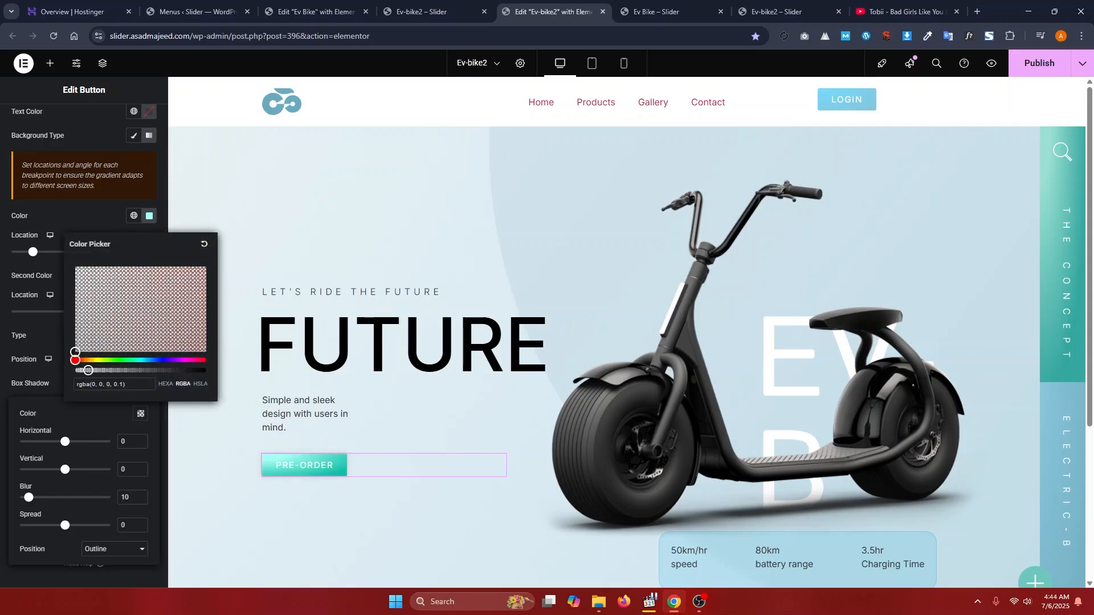
pyautogui.click(344, 398)
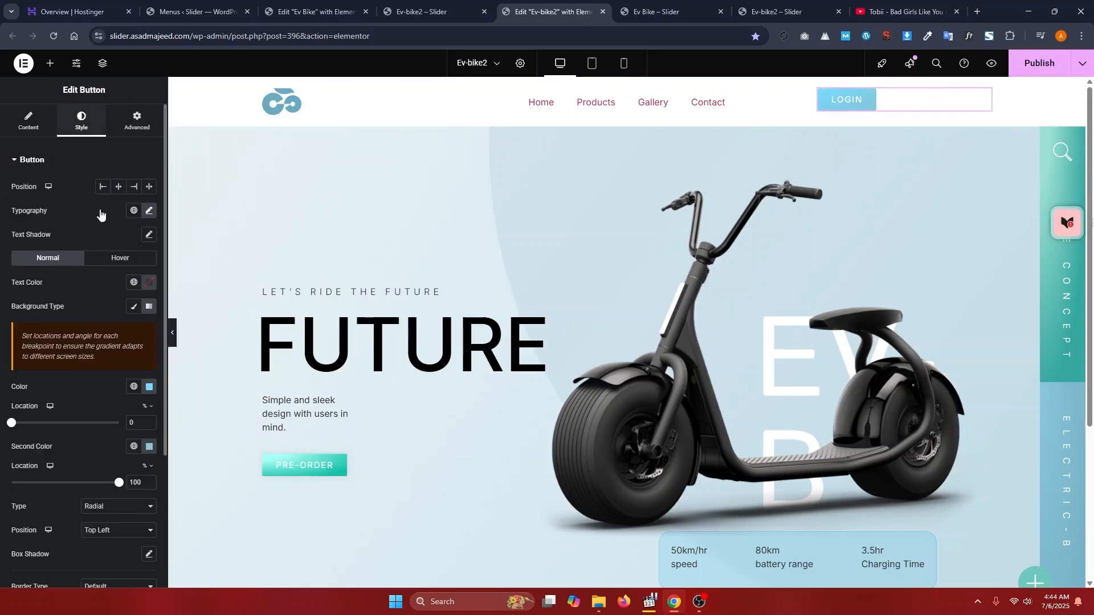
# - Give the LOGIN button a box shadow colored rgba(0, 0, 0, 0.05) and align its container's items to the end
pyautogui.scroll(-4, 136, 424)
pyautogui.click(148, 373)
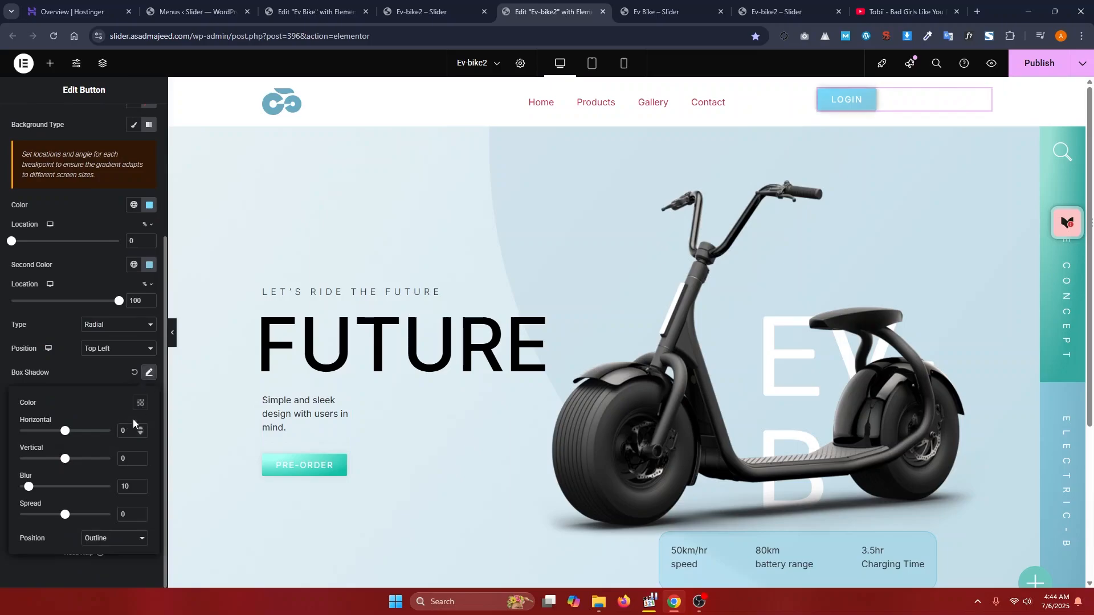
pyautogui.click(141, 403)
pyautogui.moveTo(95, 551); pyautogui.dragTo(81, 552)
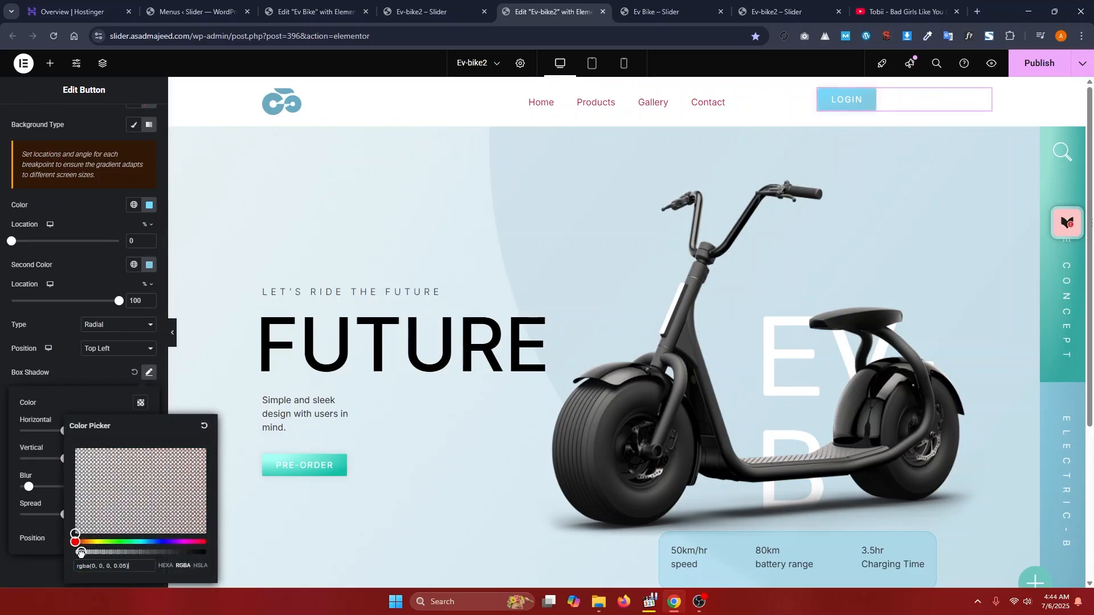
pyautogui.click(79, 365)
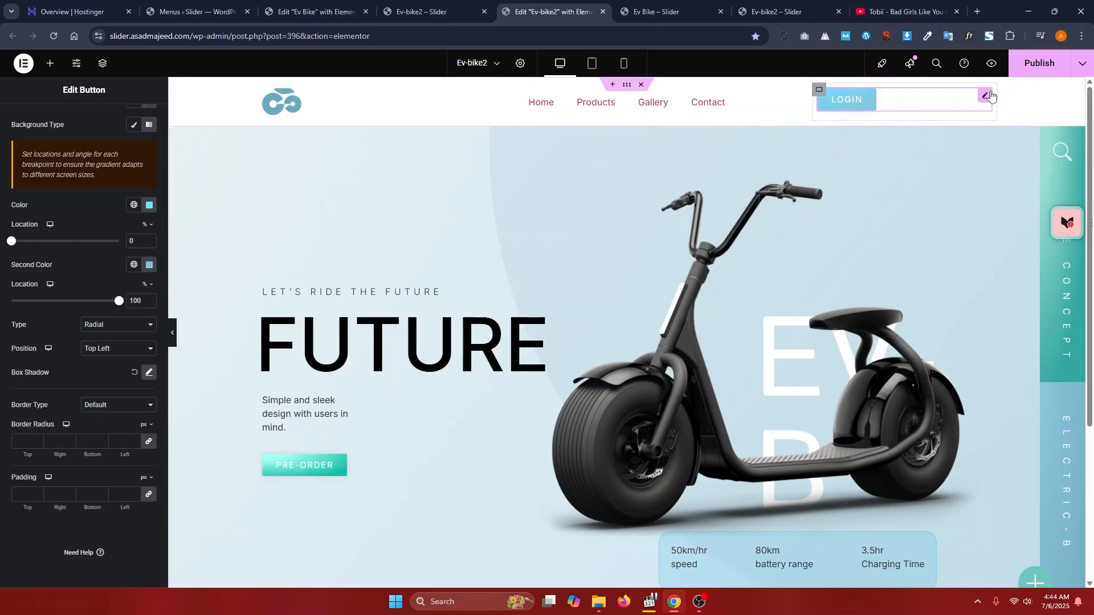
pyautogui.click(825, 93)
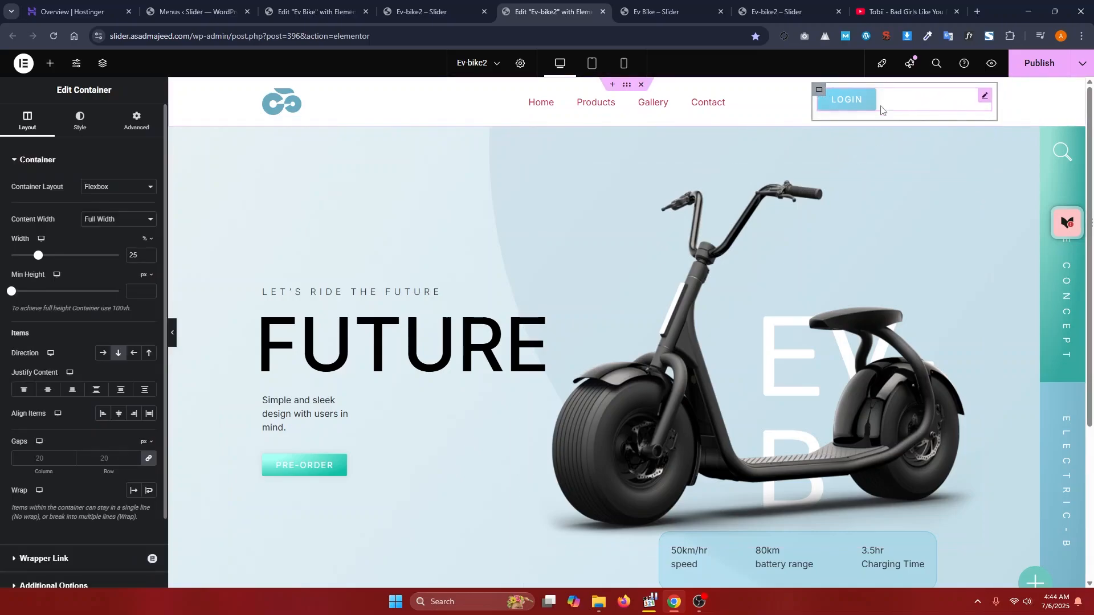
pyautogui.click(134, 414)
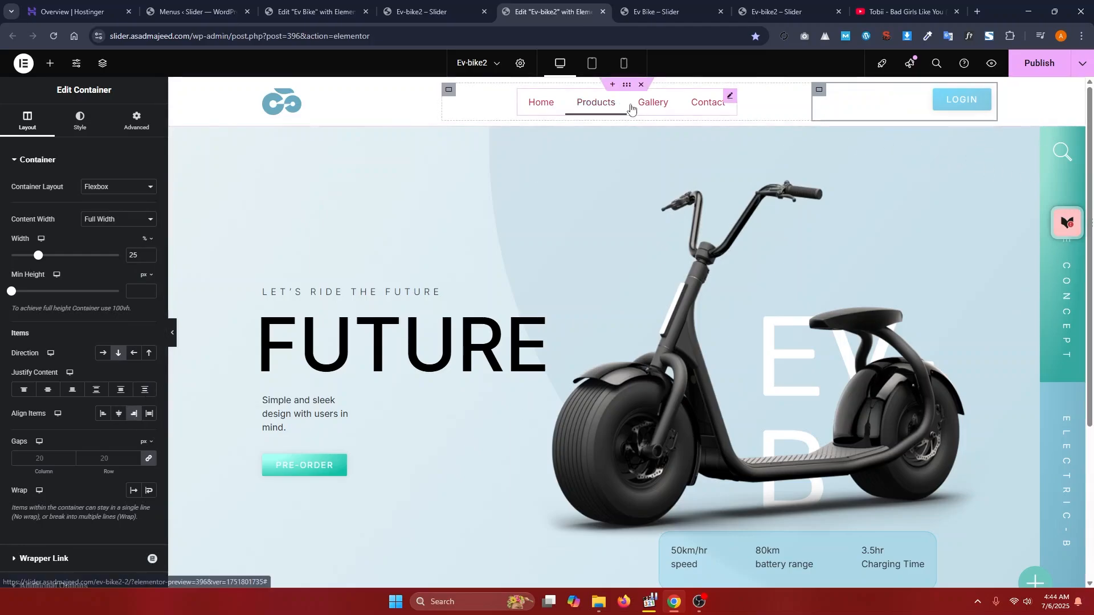
# - Set the header navigation menu's normal text color to black
pyautogui.click(728, 101)
pyautogui.click(80, 117)
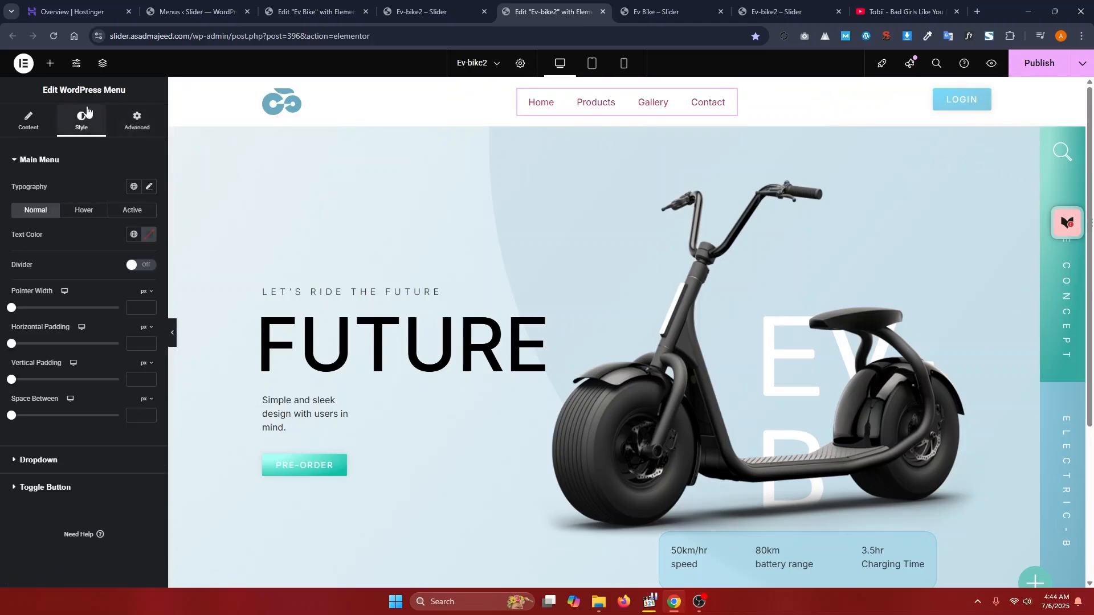
pyautogui.click(148, 239)
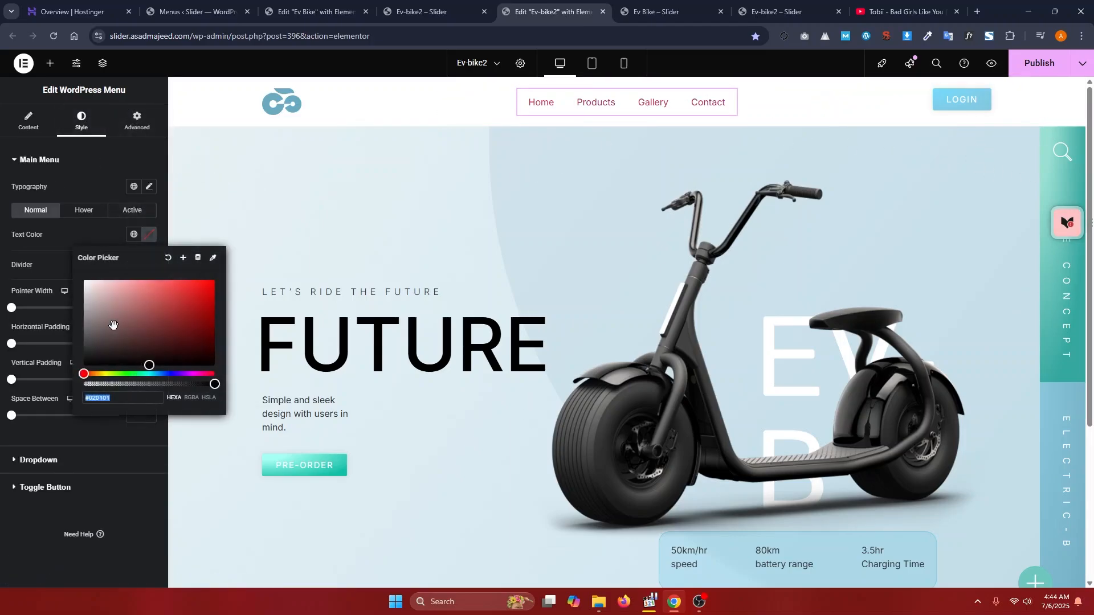
pyautogui.moveTo(112, 325); pyautogui.dragTo(63, 373)
pyautogui.click(78, 234)
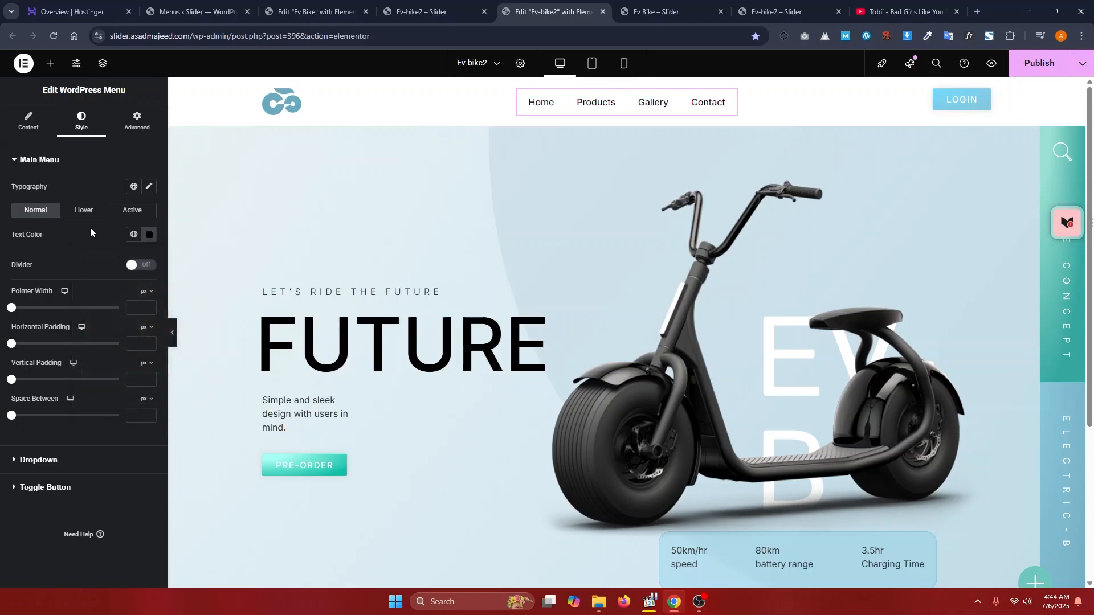
# - Set the navigation menu's text to uppercase and the space between its items to 52 px
pyautogui.click(150, 187)
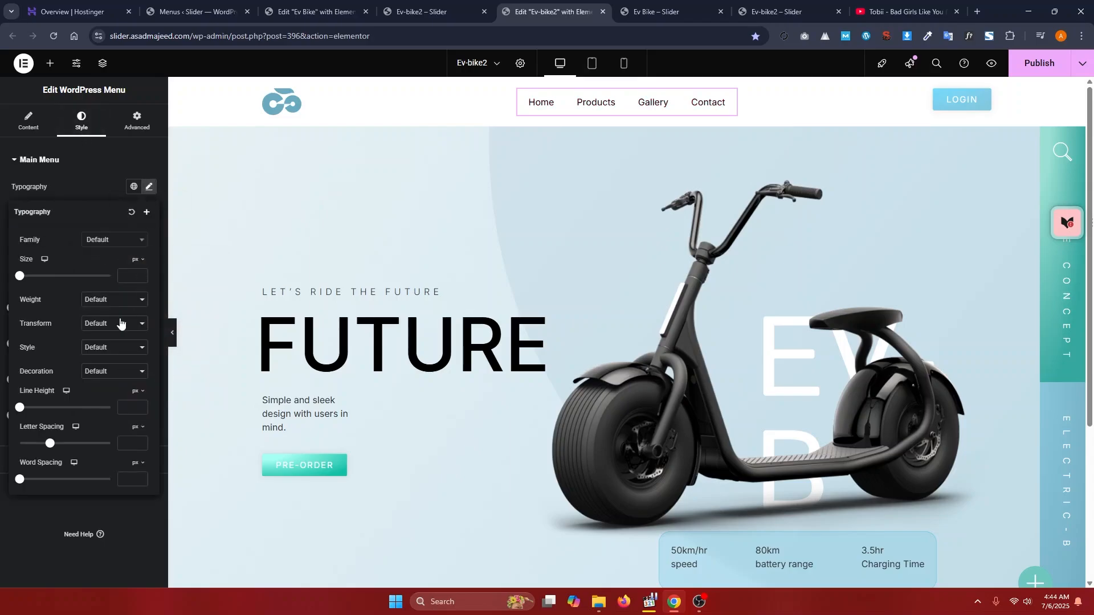
pyautogui.click(100, 319)
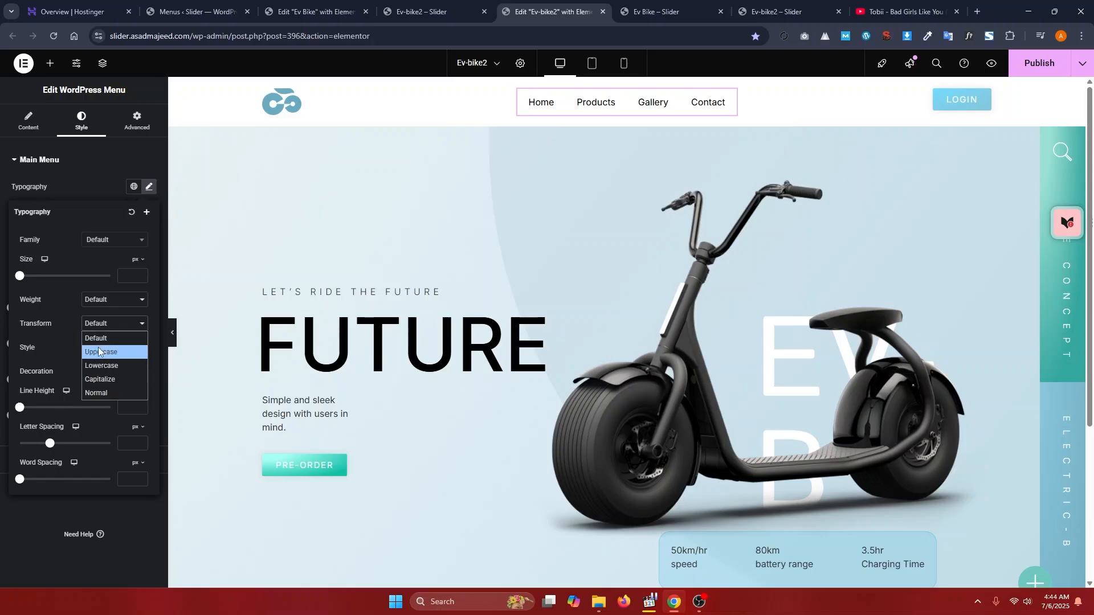
pyautogui.click(98, 347)
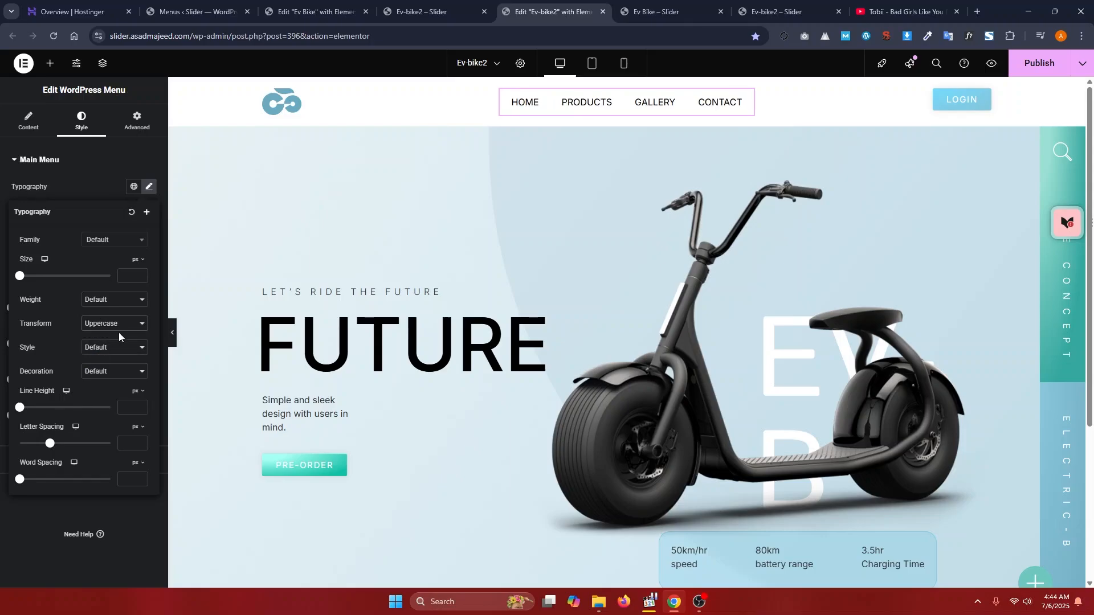
pyautogui.click(92, 186)
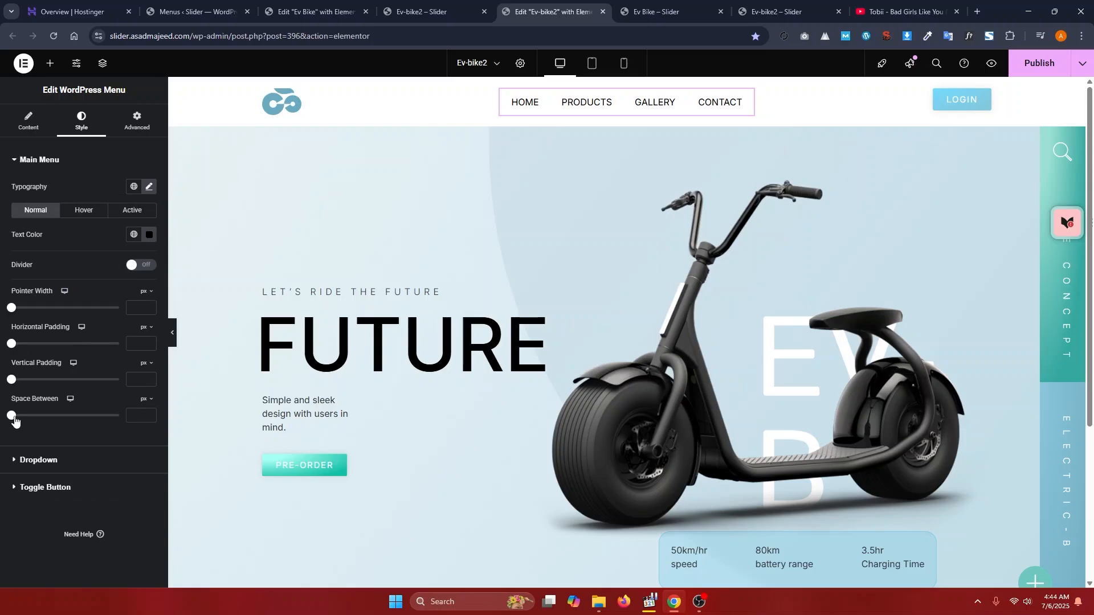
pyautogui.moveTo(15, 421); pyautogui.dragTo(67, 416)
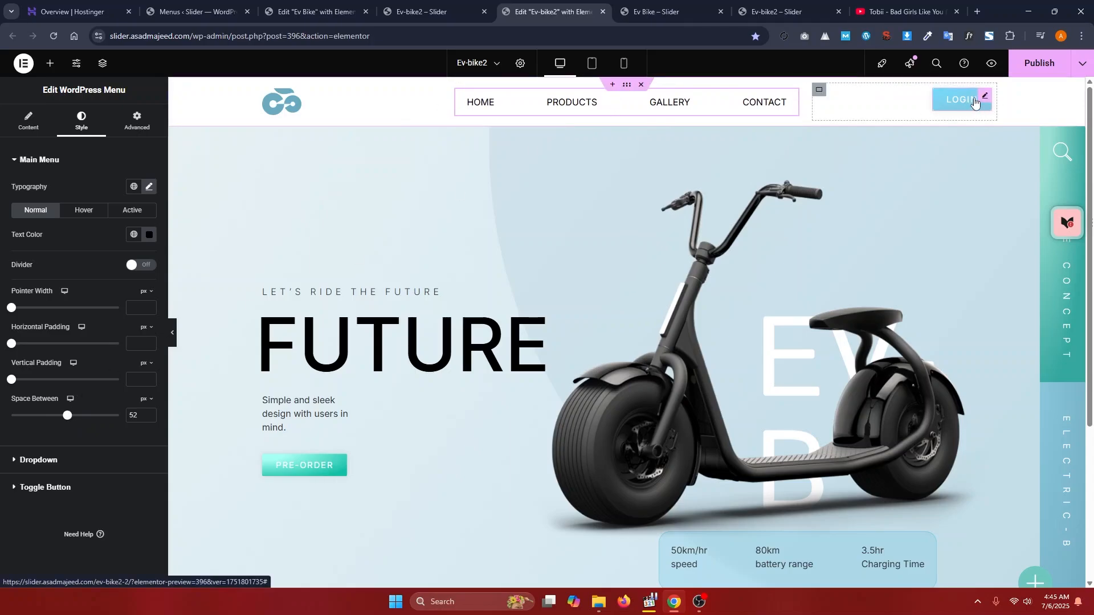
# - Compare the menu with the Ev Bike preview page and set the Ev-bike2 menu's pointer to None
pyautogui.click(622, 4)
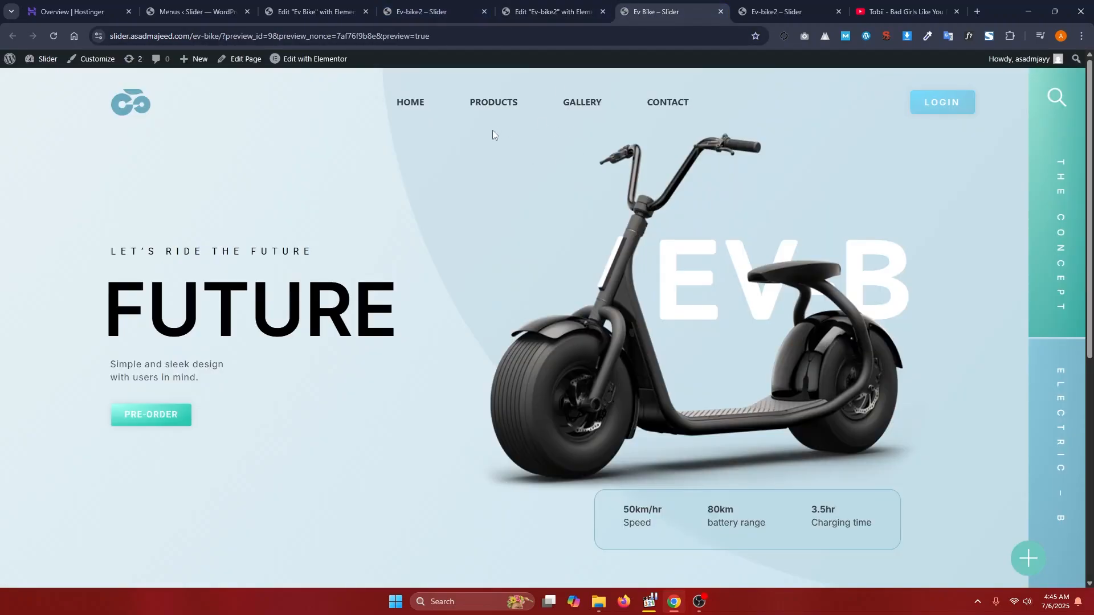
pyautogui.click(550, 12)
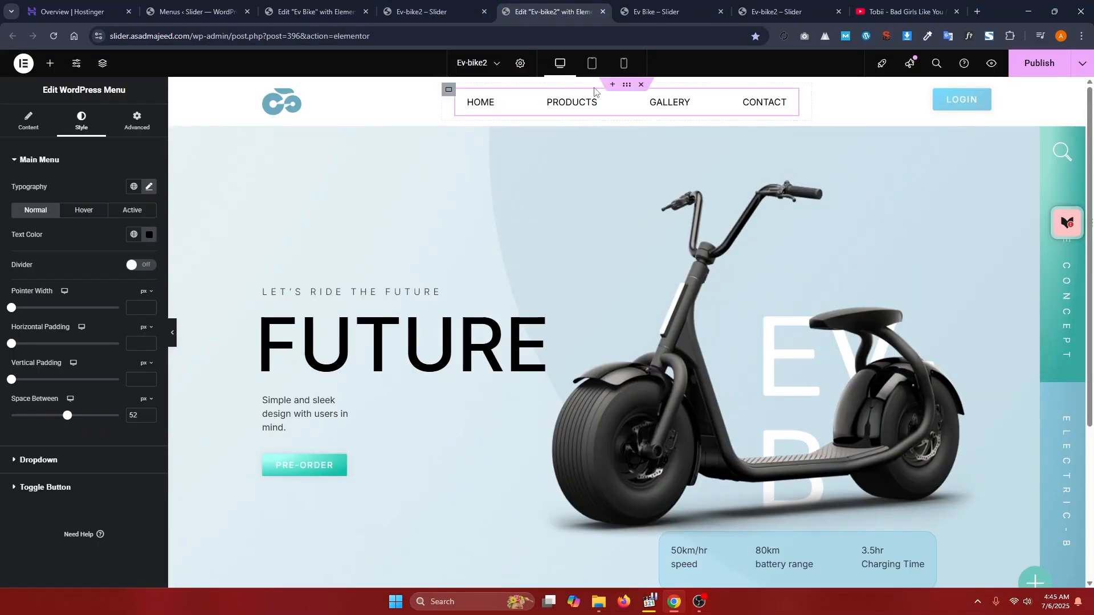
pyautogui.click(661, 12)
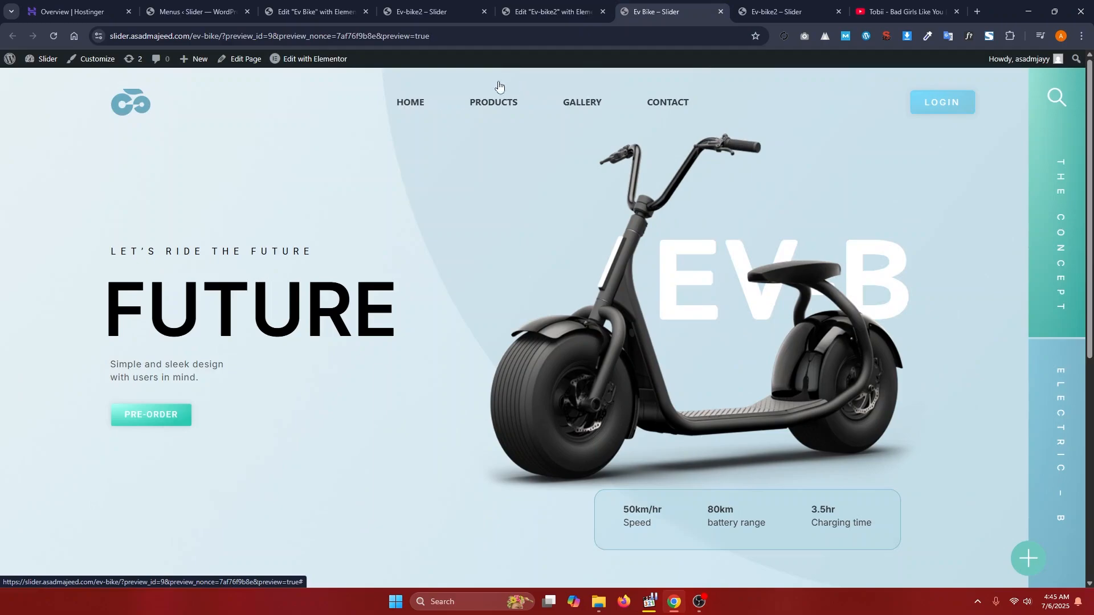
pyautogui.click(569, 8)
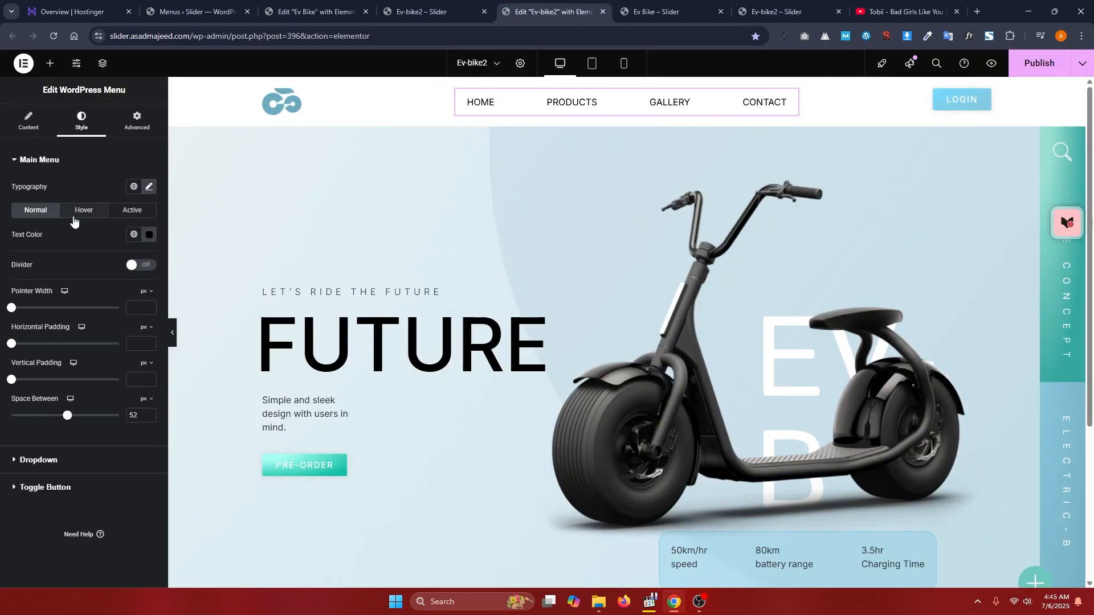
pyautogui.click(38, 129)
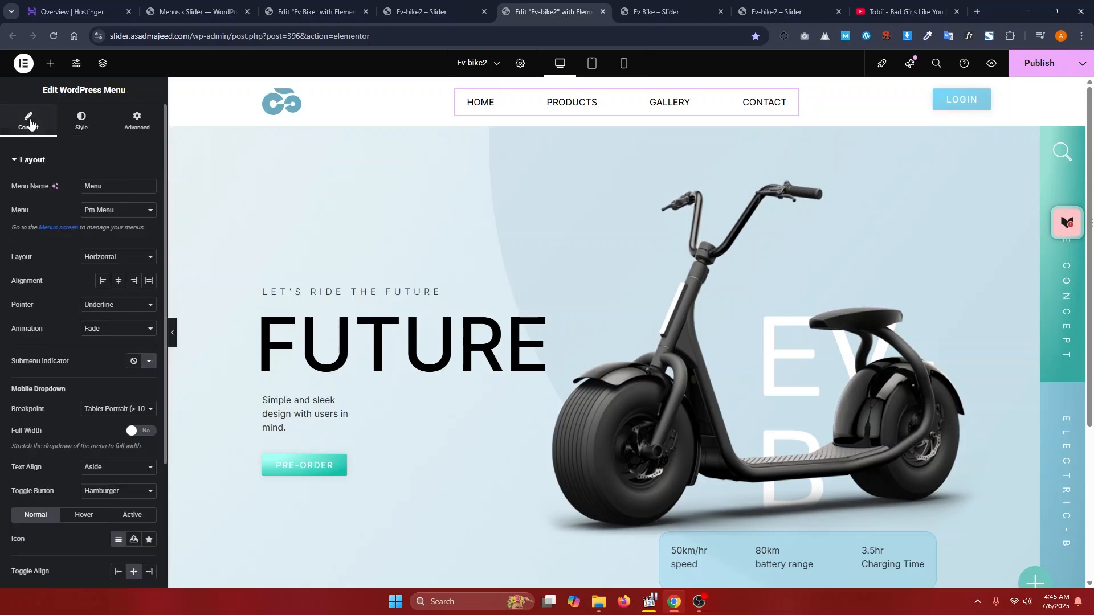
pyautogui.click(108, 305)
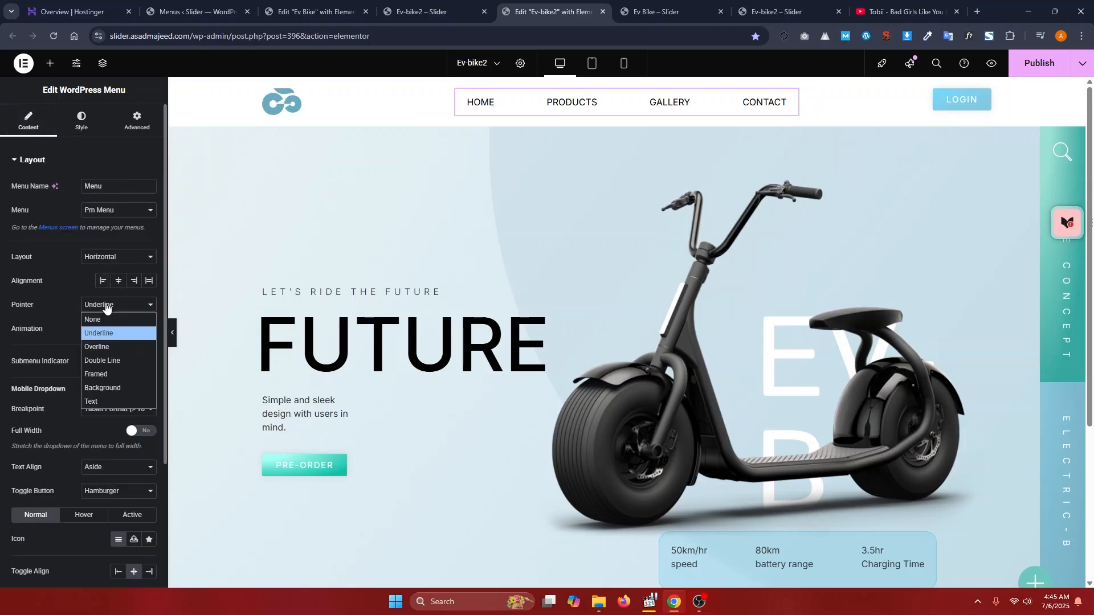
pyautogui.click(116, 321)
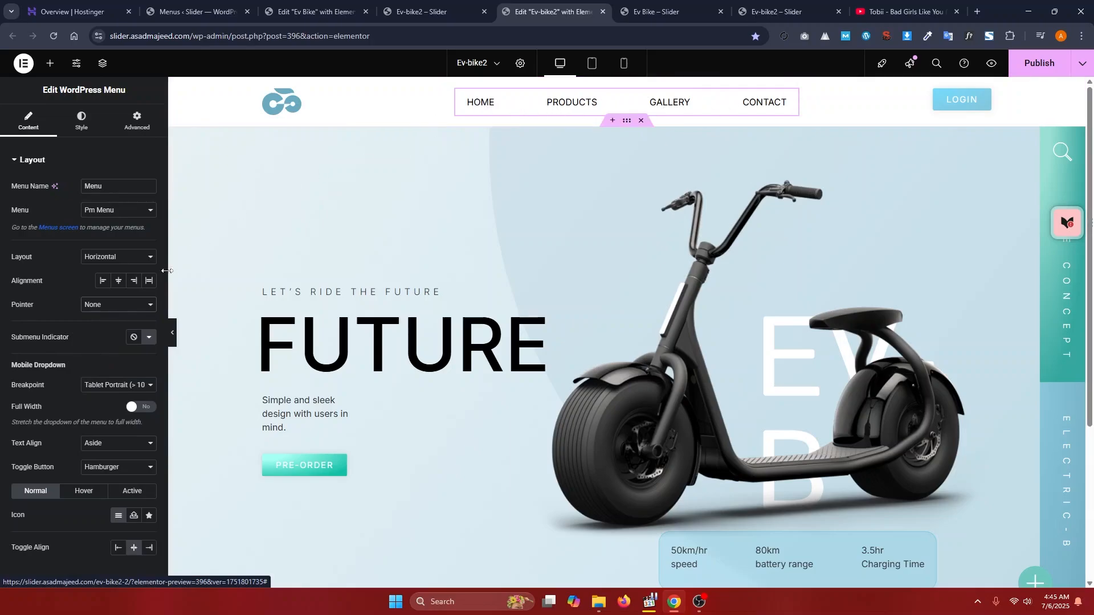
# - Set the header navigation menu's hover text color to a light cyan blue
pyautogui.click(83, 121)
pyautogui.click(92, 210)
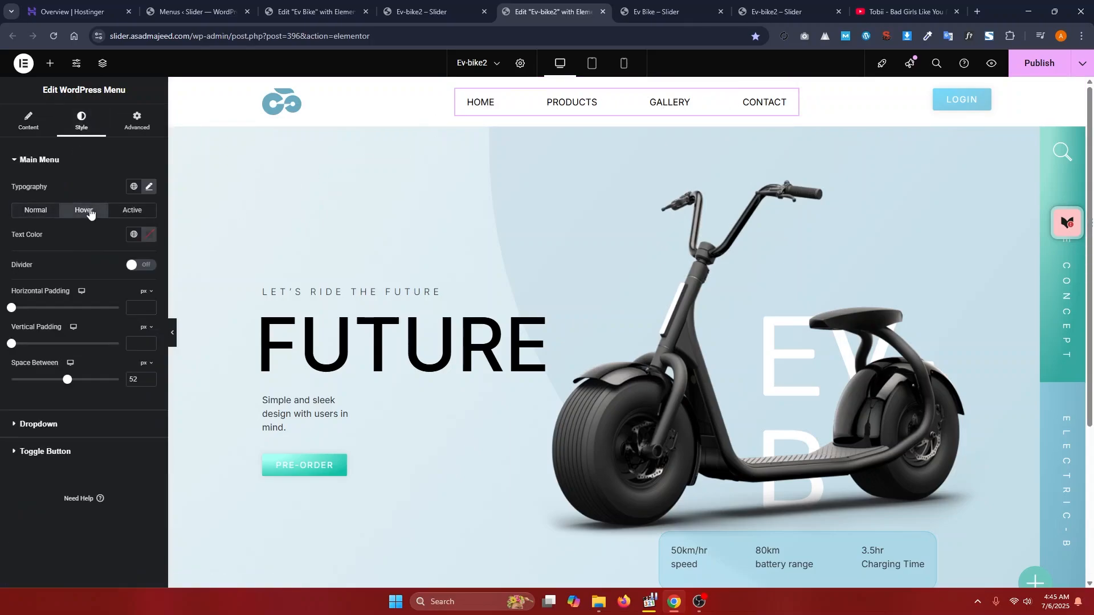
pyautogui.click(149, 235)
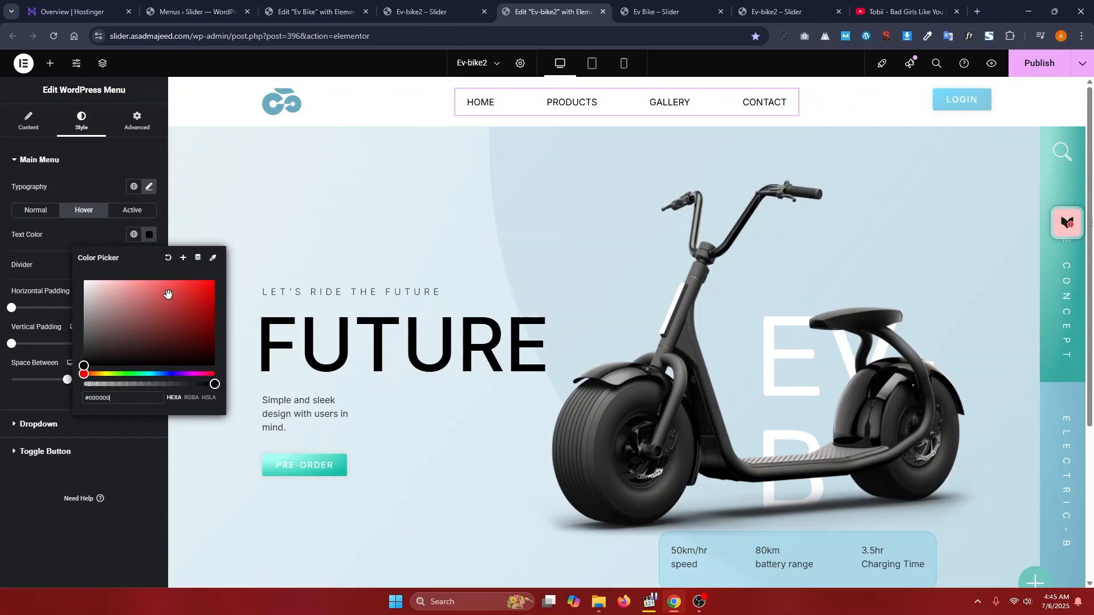
pyautogui.moveTo(138, 373); pyautogui.dragTo(151, 373)
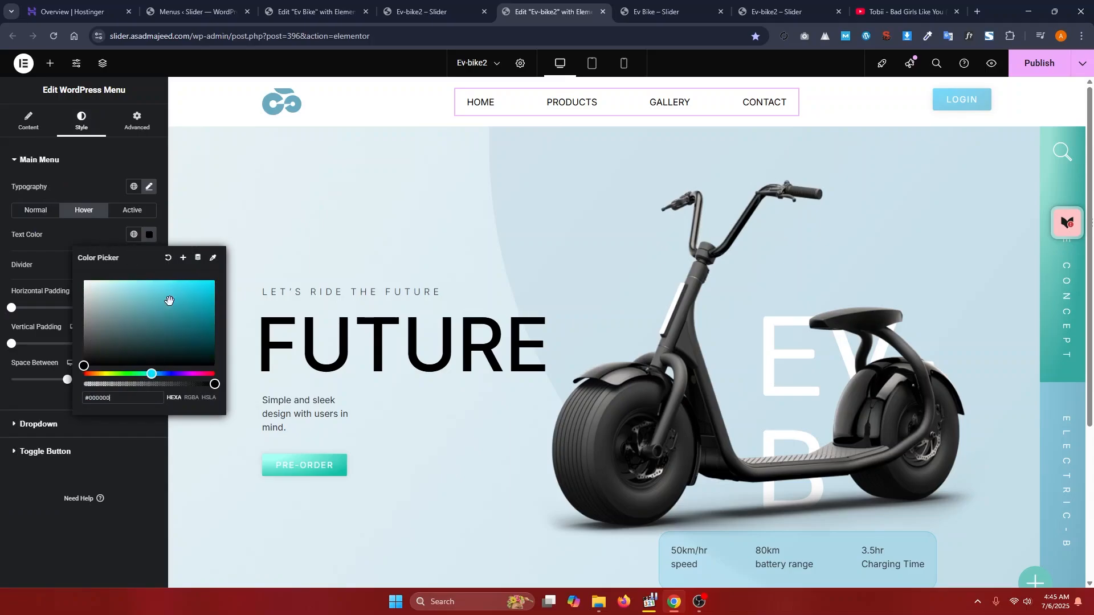
pyautogui.moveTo(170, 300); pyautogui.dragTo(175, 280)
pyautogui.click(298, 214)
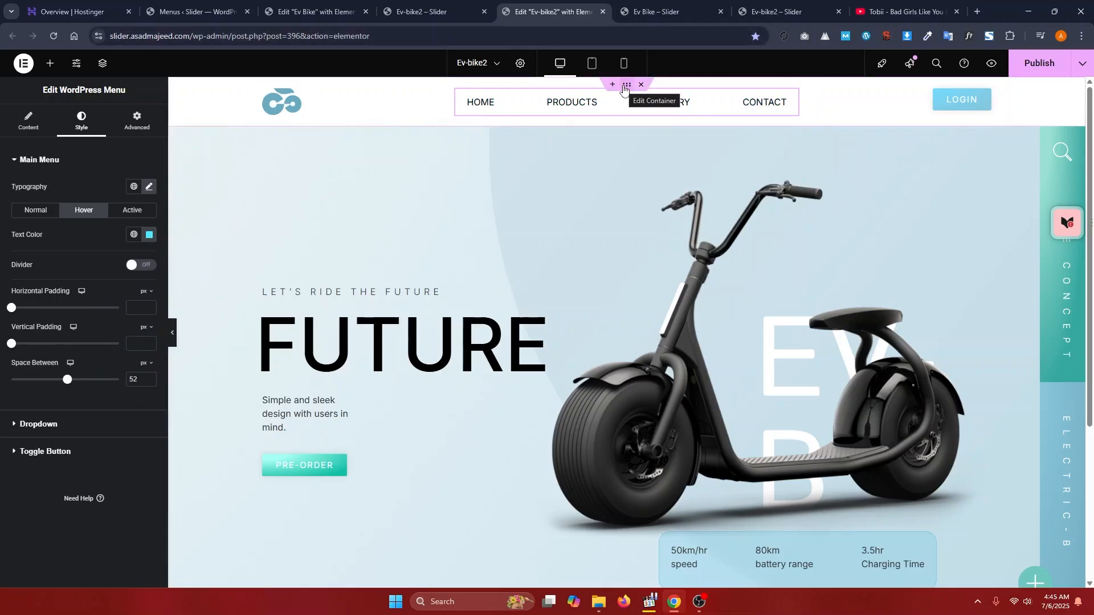
# - Give the header container a bottom margin of -52 px and a z-index of 2
pyautogui.click(626, 86)
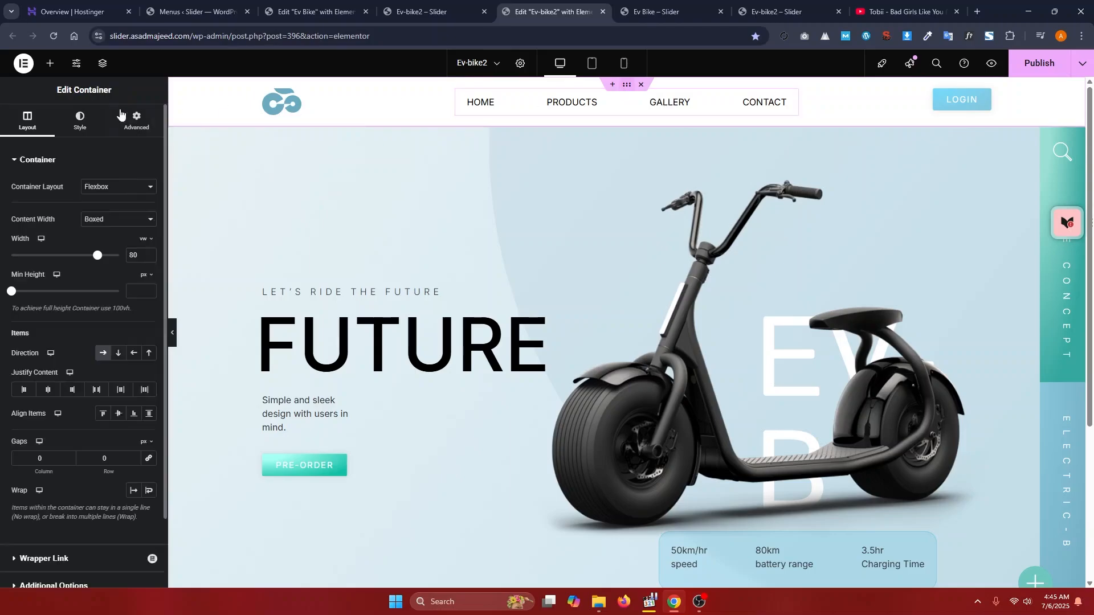
pyautogui.click(149, 120)
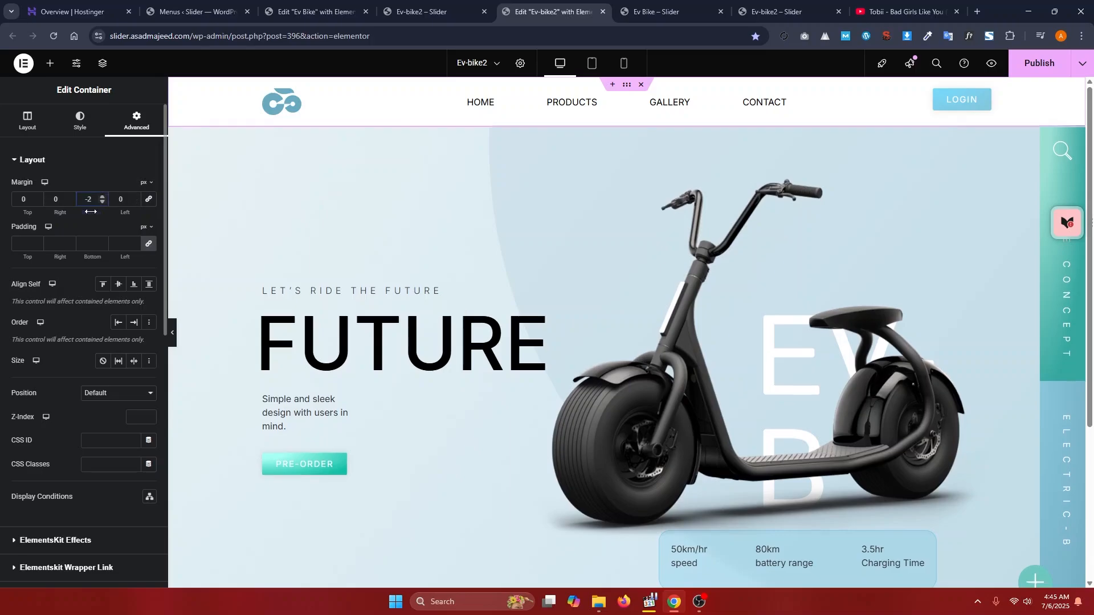
pyautogui.moveTo(94, 212); pyautogui.dragTo(63, 213)
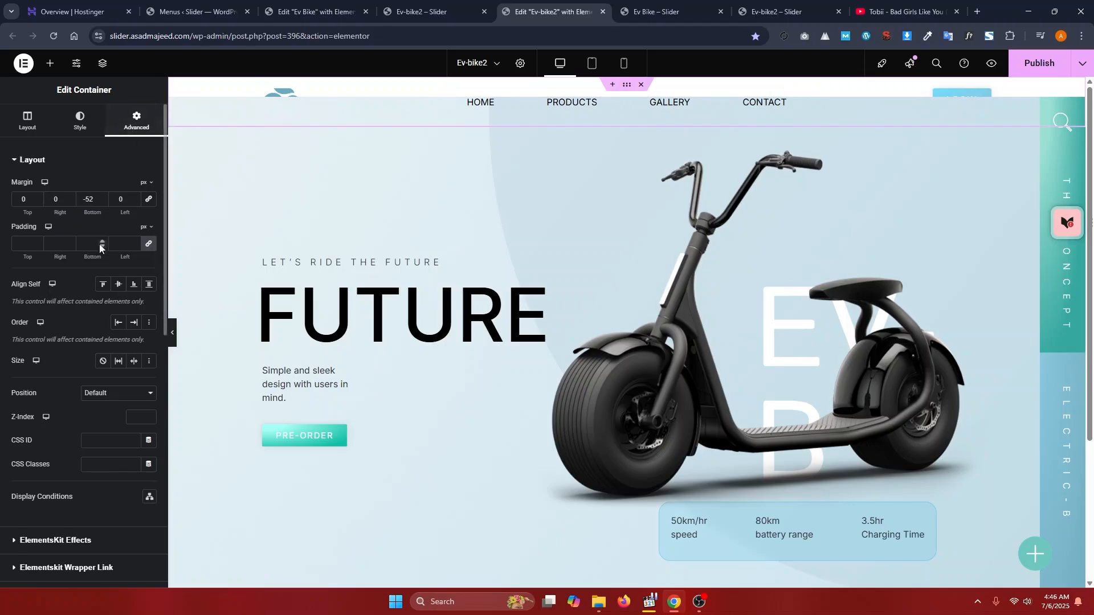
pyautogui.click(142, 421)
pyautogui.write('2')
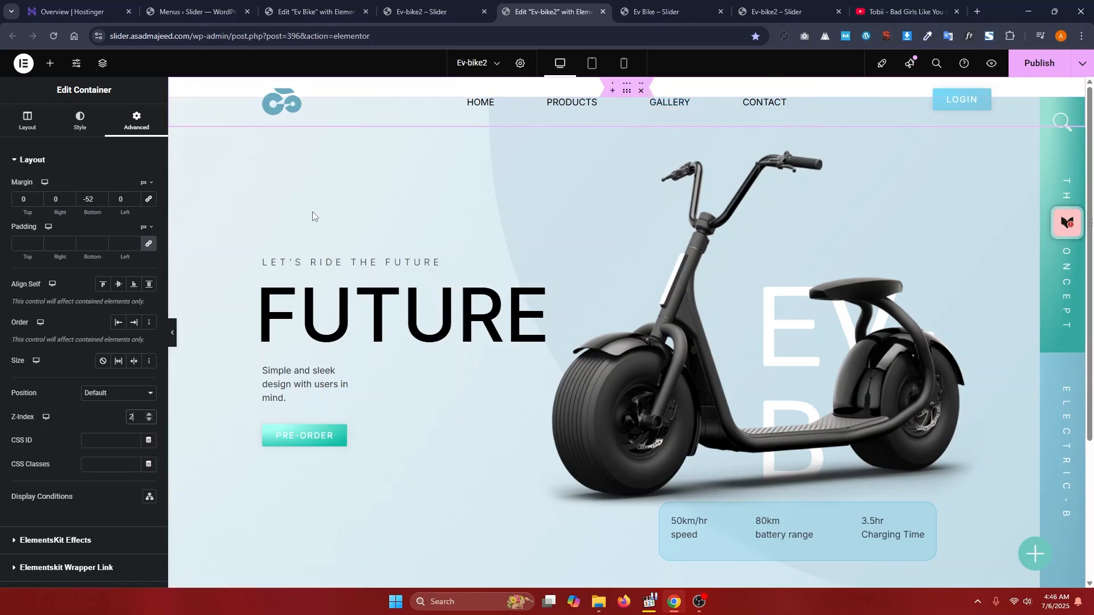
# - Set the header container's bottom margin to -85 px
pyautogui.moveTo(93, 212); pyautogui.dragTo(77, 215)
pyautogui.click(102, 203)
pyautogui.click(101, 203)
pyautogui.click(102, 203)
pyautogui.click(101, 203)
pyautogui.click(101, 203)
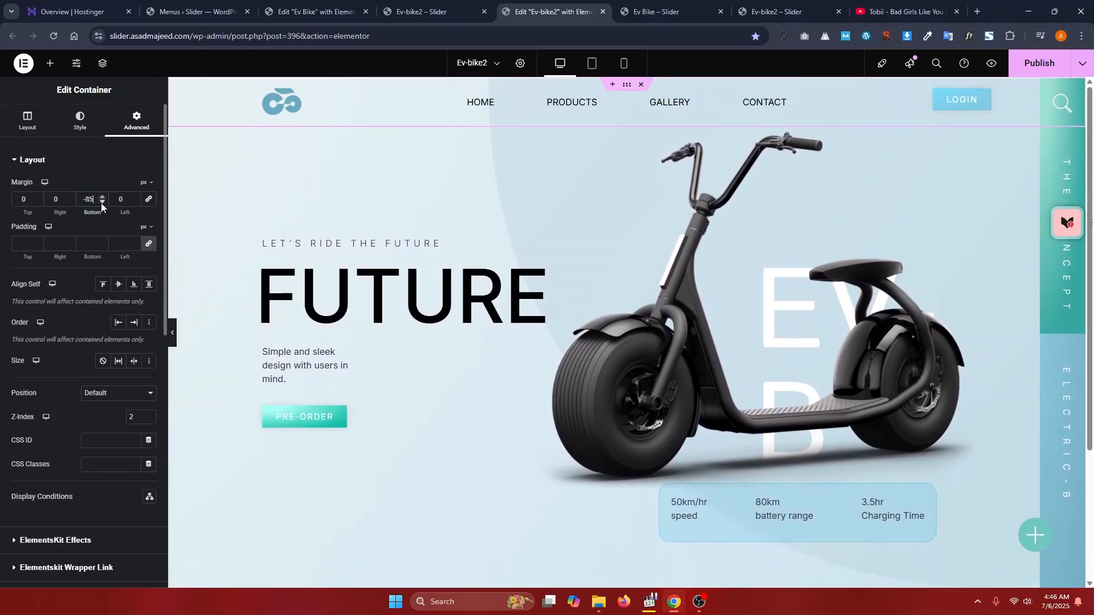
# - Publish the Ev-bike2 page and check how the header overlaps the hero section on its preview page
pyautogui.click(1039, 64)
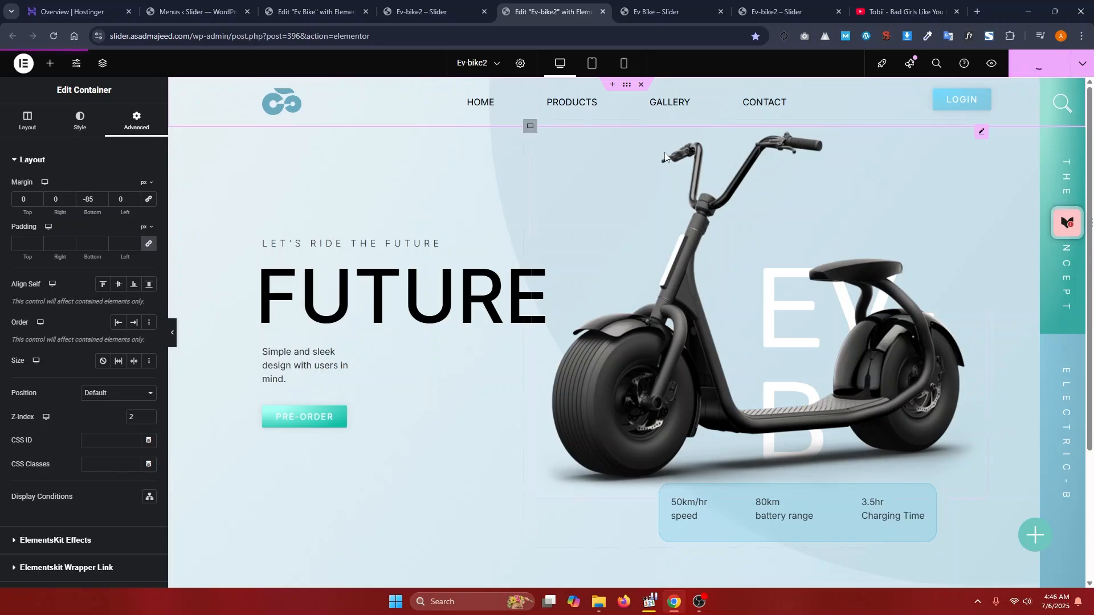
pyautogui.click(655, 5)
pyautogui.click(587, 6)
pyautogui.moveTo(800, 5); pyautogui.dragTo(719, 7)
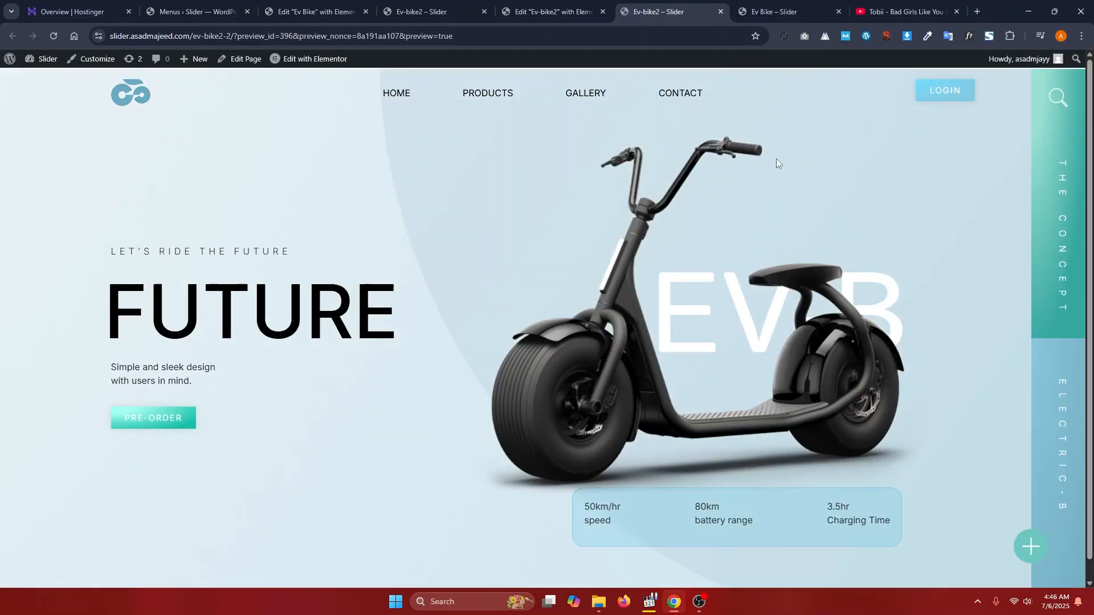
pyautogui.moveTo(578, 5)
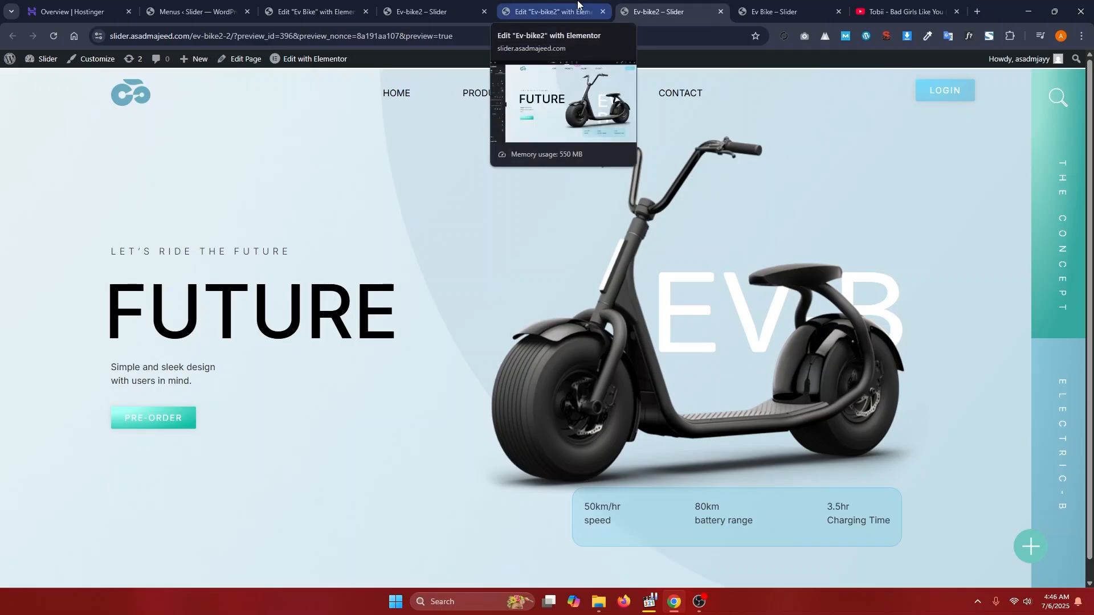
pyautogui.click(577, 5)
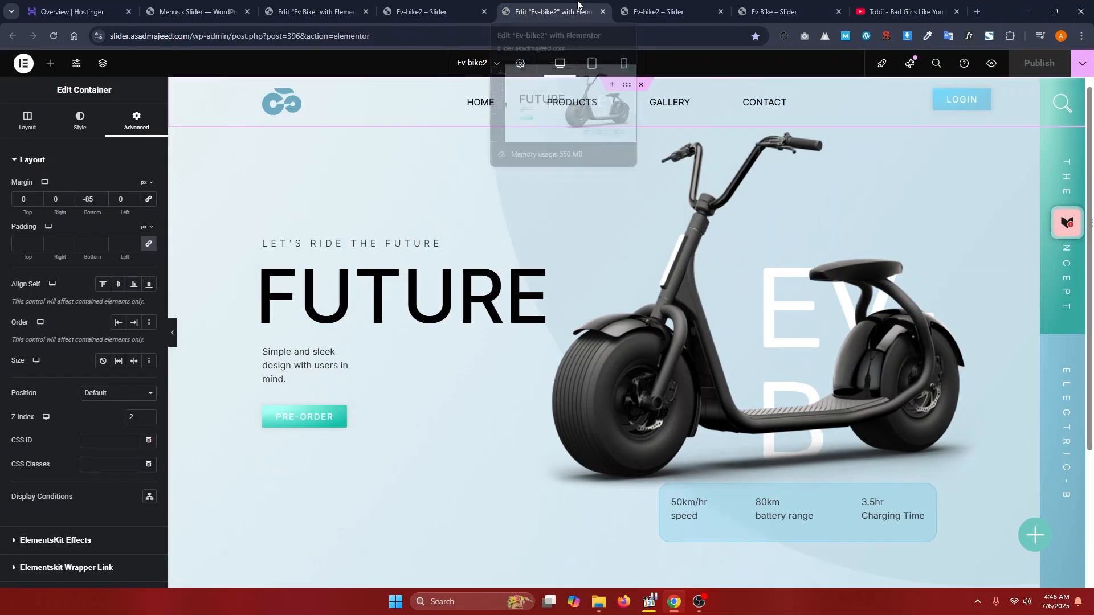
pyautogui.click(675, 4)
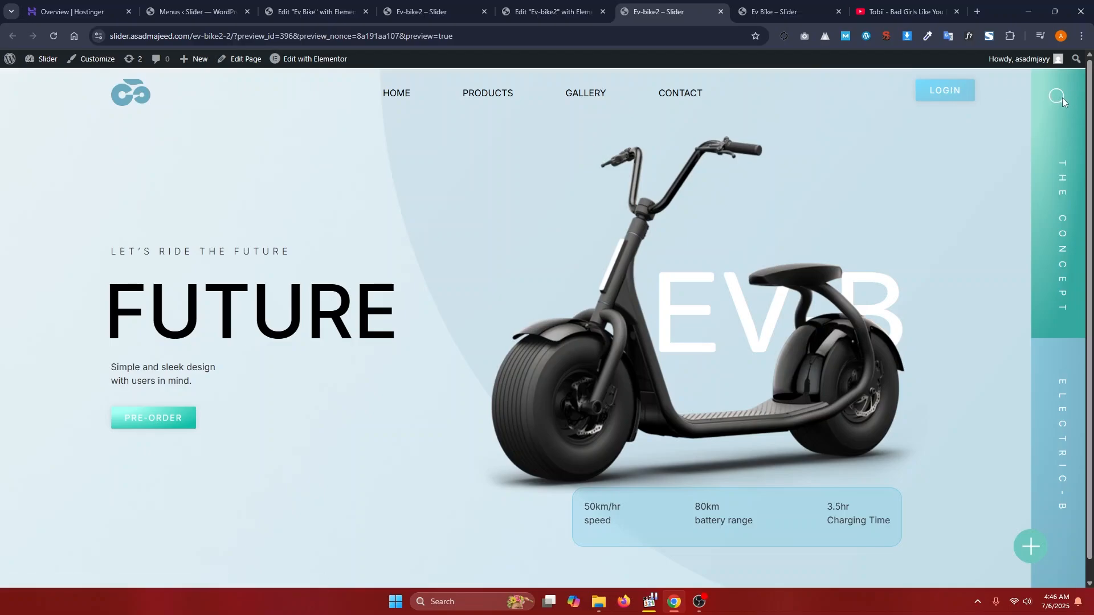
pyautogui.click(550, 11)
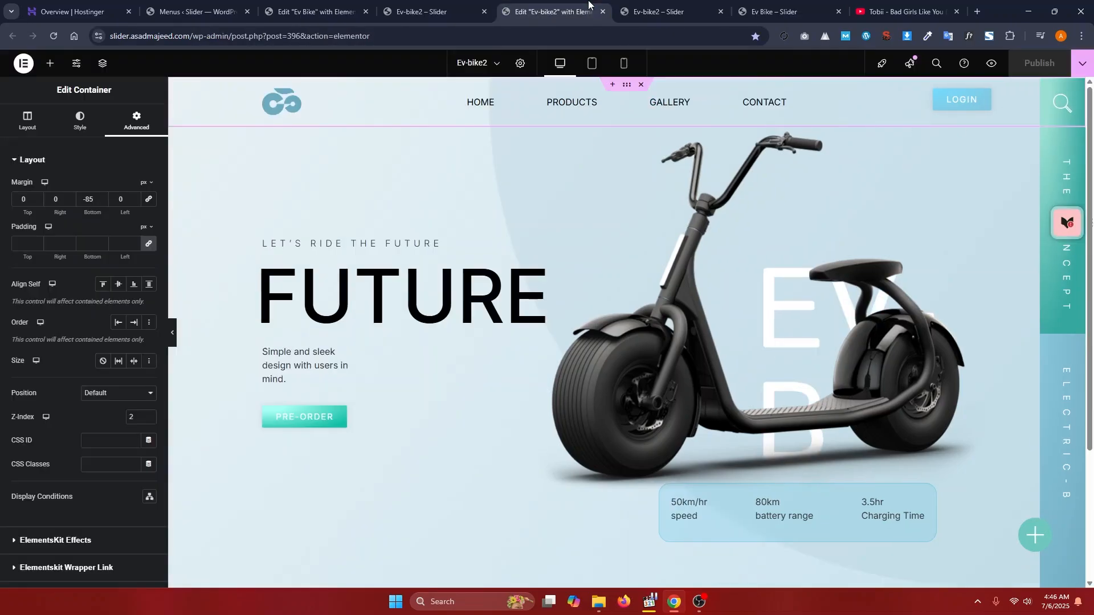
# - Set the header container's bottom margin to -95 px and republish the page to check its preview
pyautogui.moveTo(90, 214); pyautogui.dragTo(85, 215)
pyautogui.click(102, 203)
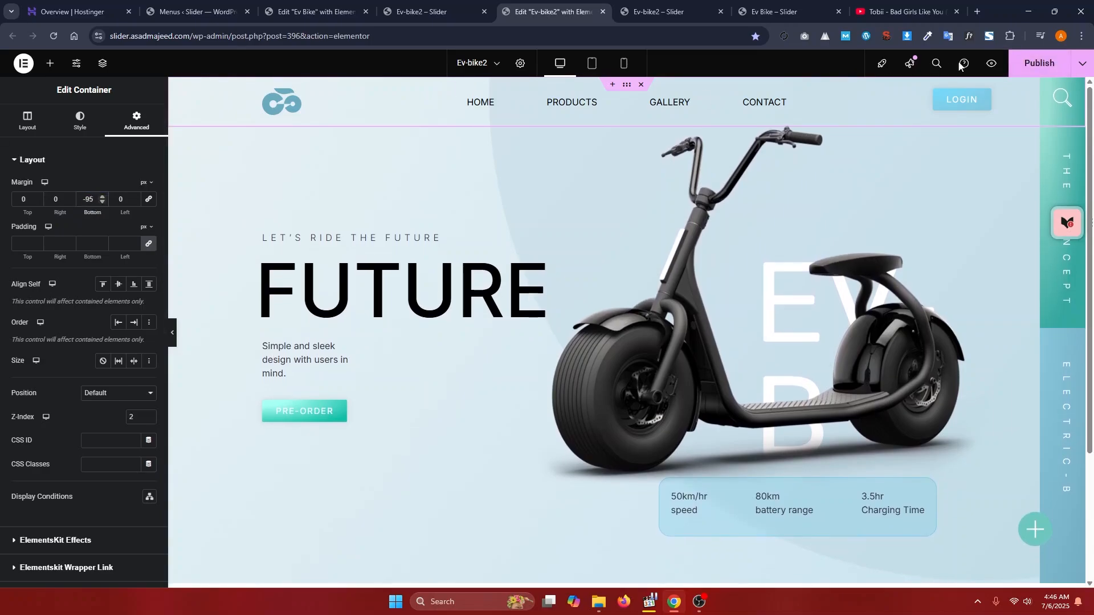
pyautogui.click(1018, 62)
pyautogui.click(710, 5)
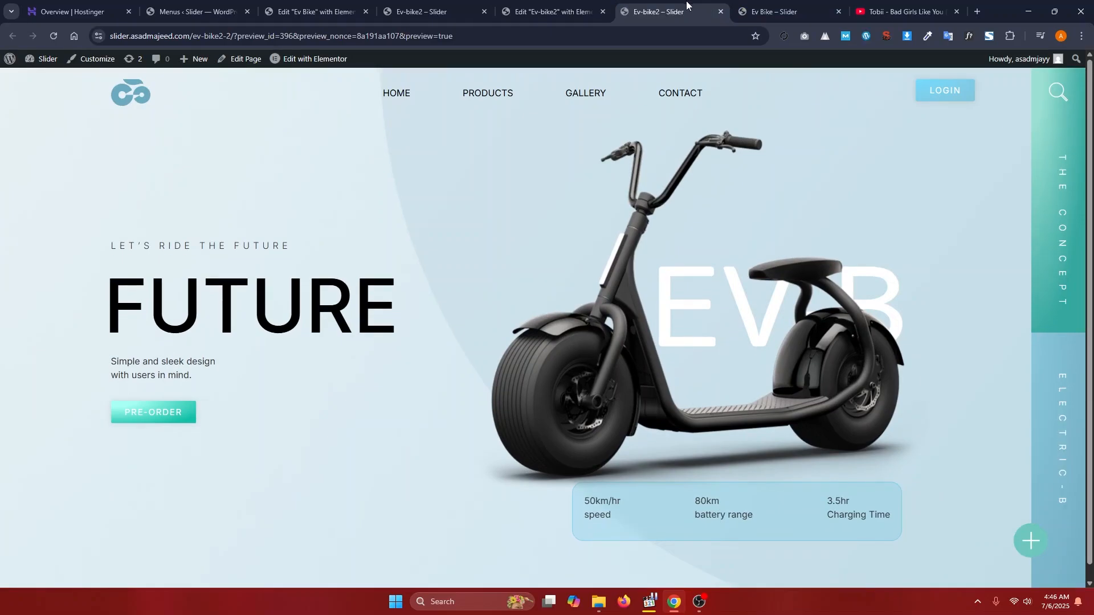
pyautogui.click(544, 5)
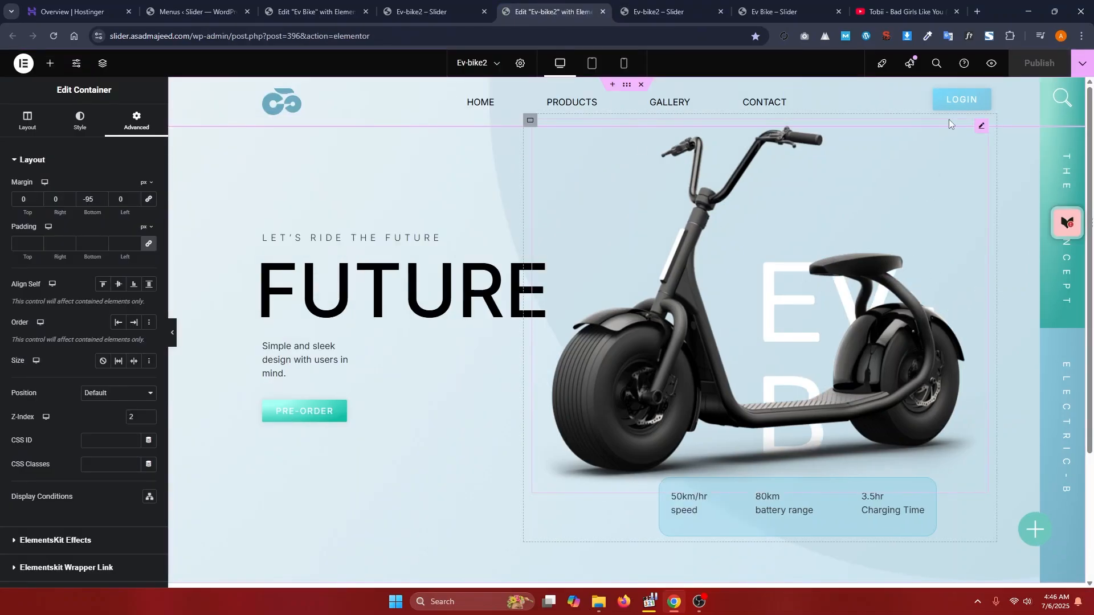
# - Set the vertical offset of the large white EV-B heading behind the scooter to 170 px
pyautogui.click(989, 137)
pyautogui.click(102, 63)
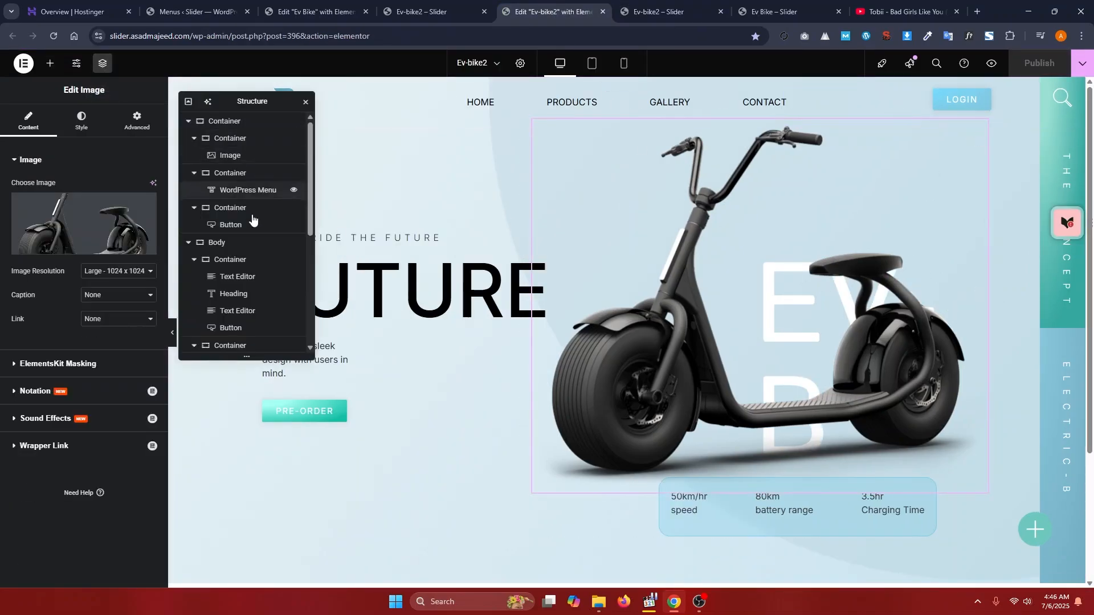
pyautogui.scroll(-3, 254, 283)
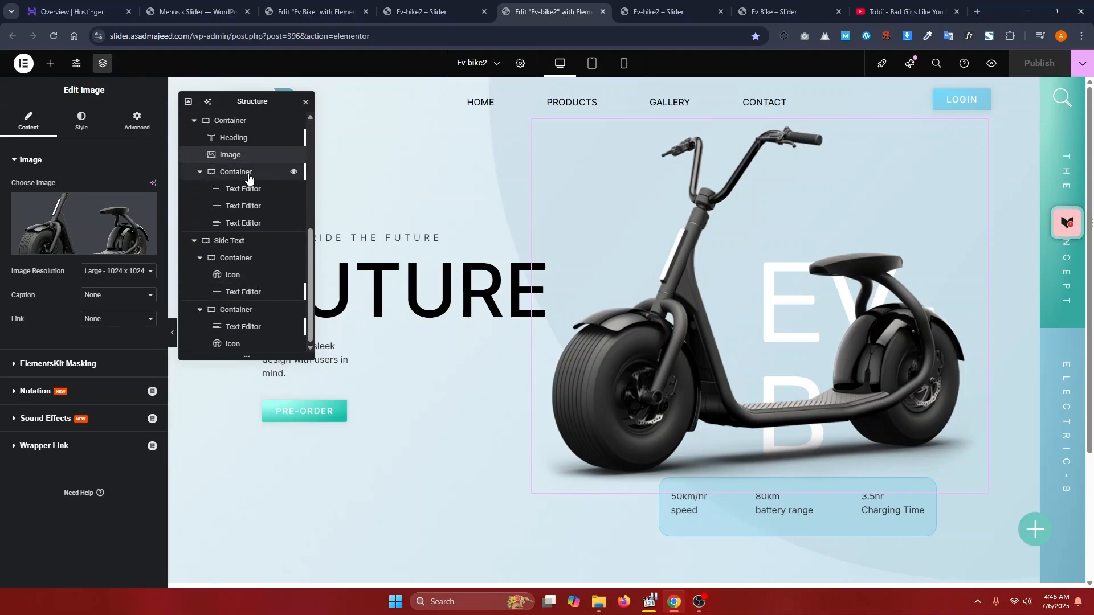
pyautogui.click(242, 138)
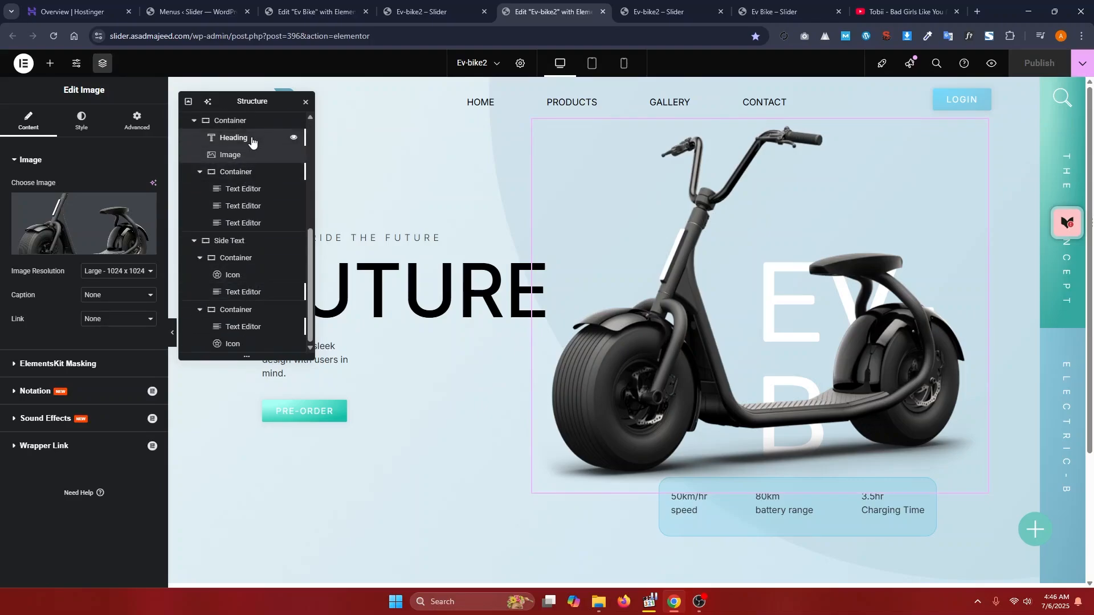
pyautogui.click(137, 121)
pyautogui.scroll(-5, 100, 296)
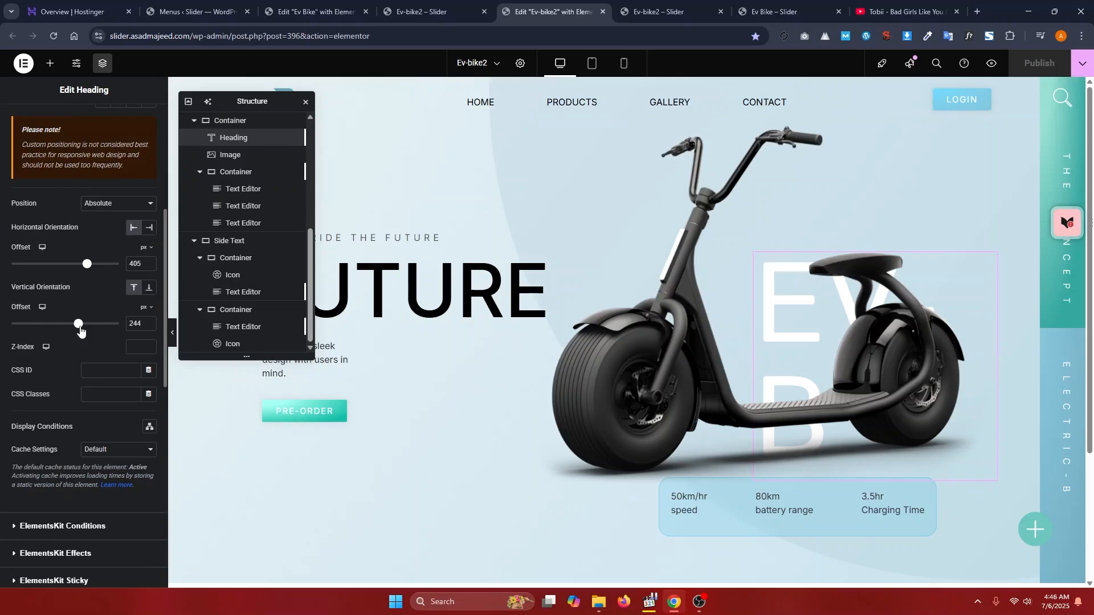
pyautogui.moveTo(79, 330); pyautogui.dragTo(75, 329)
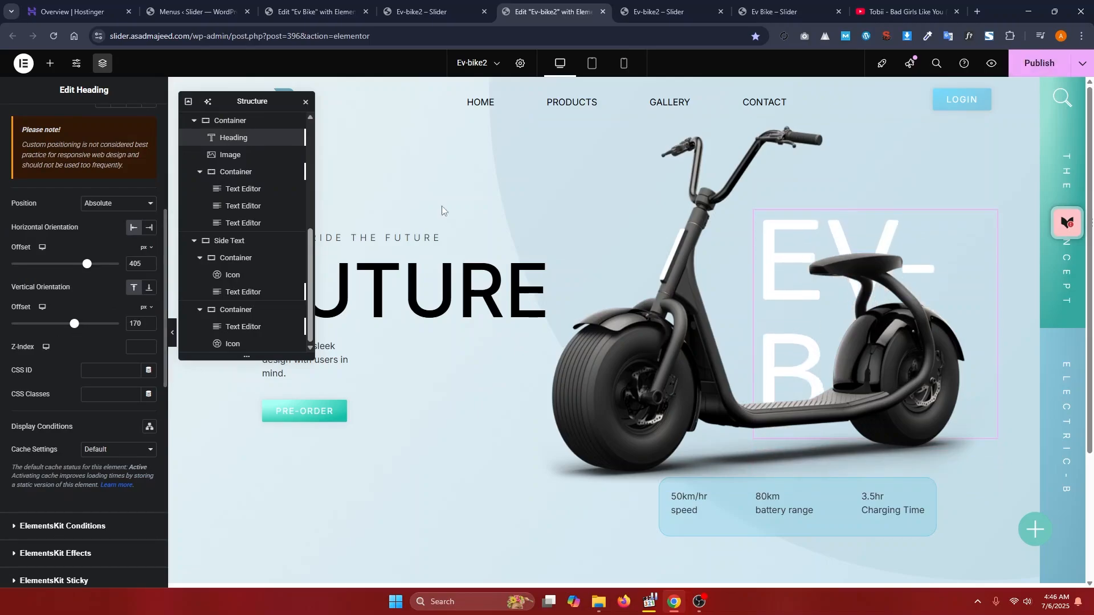
pyautogui.click(667, 8)
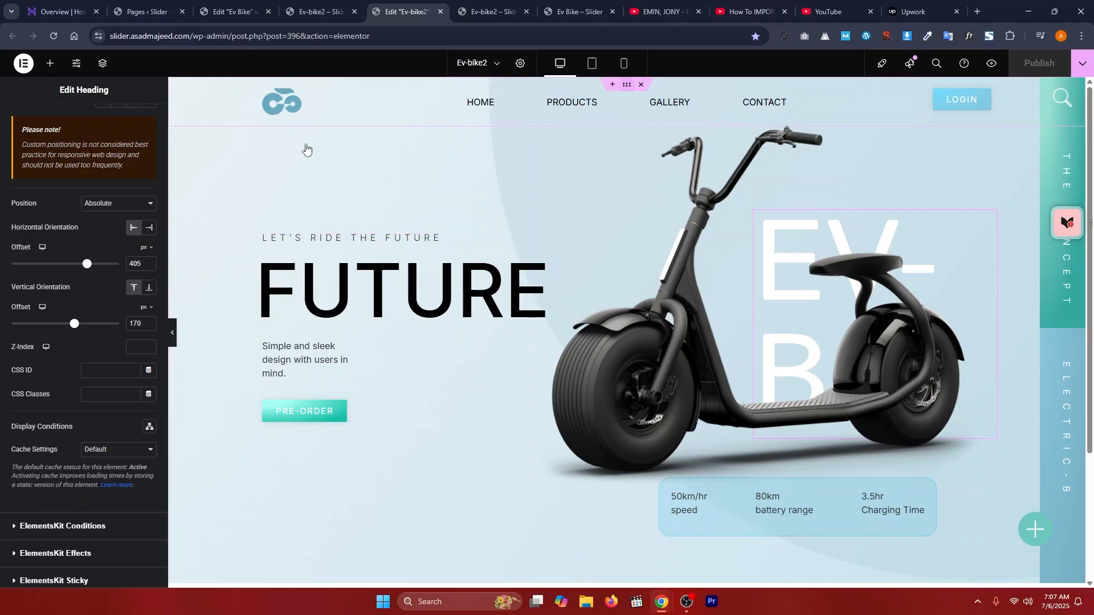
# - Give the header container a Fade In Down entrance animation
pyautogui.click(229, 133)
pyautogui.scroll(-3, 128, 261)
pyautogui.scroll(-5, 128, 261)
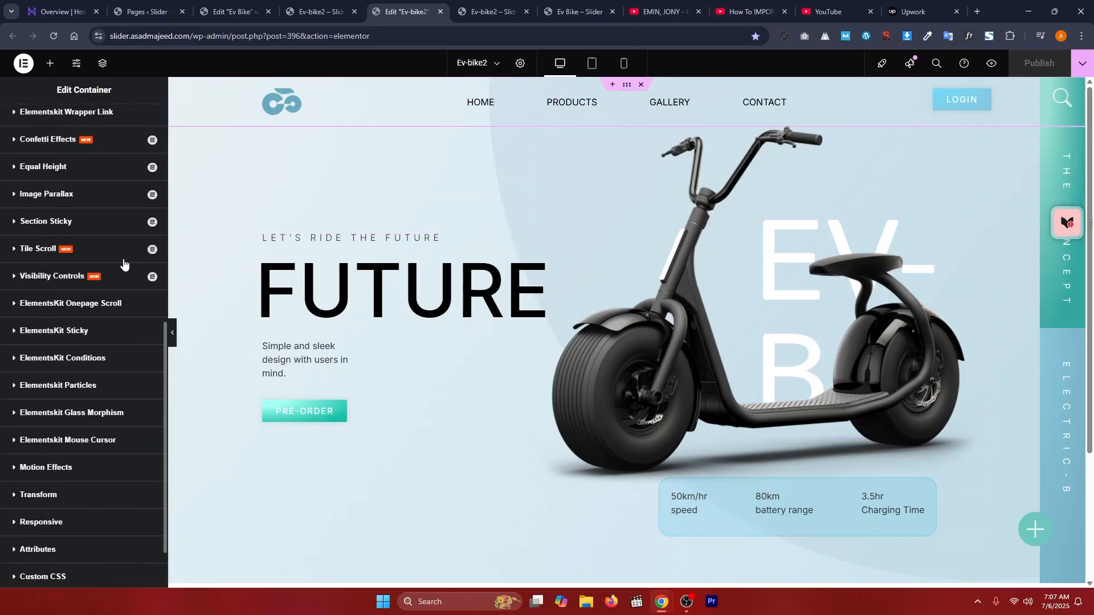
pyautogui.scroll(-2, 39, 362)
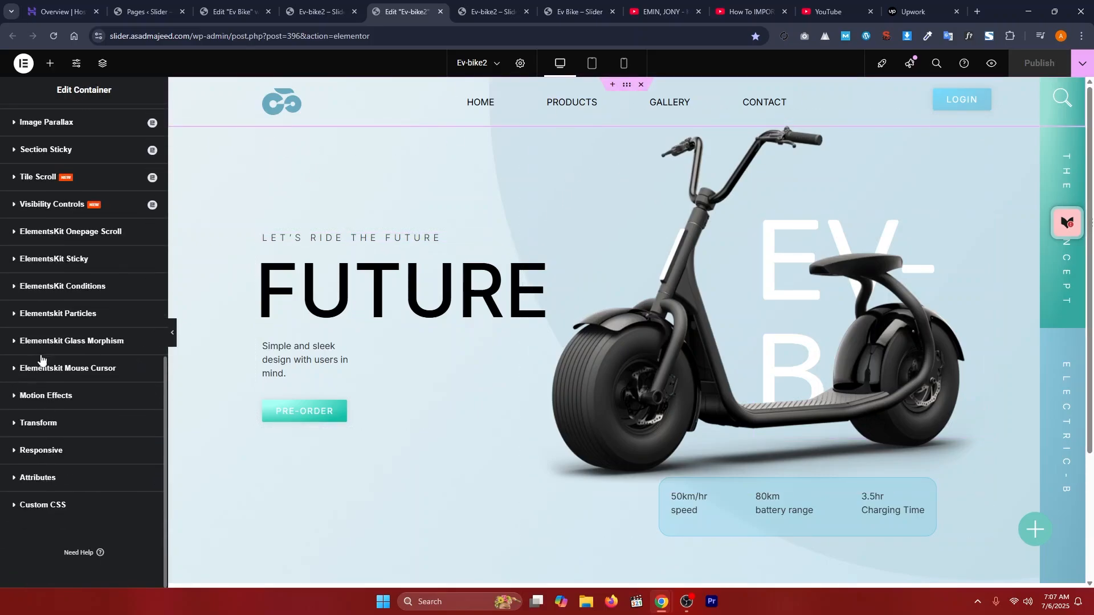
pyautogui.click(50, 394)
pyautogui.scroll(-5, 50, 393)
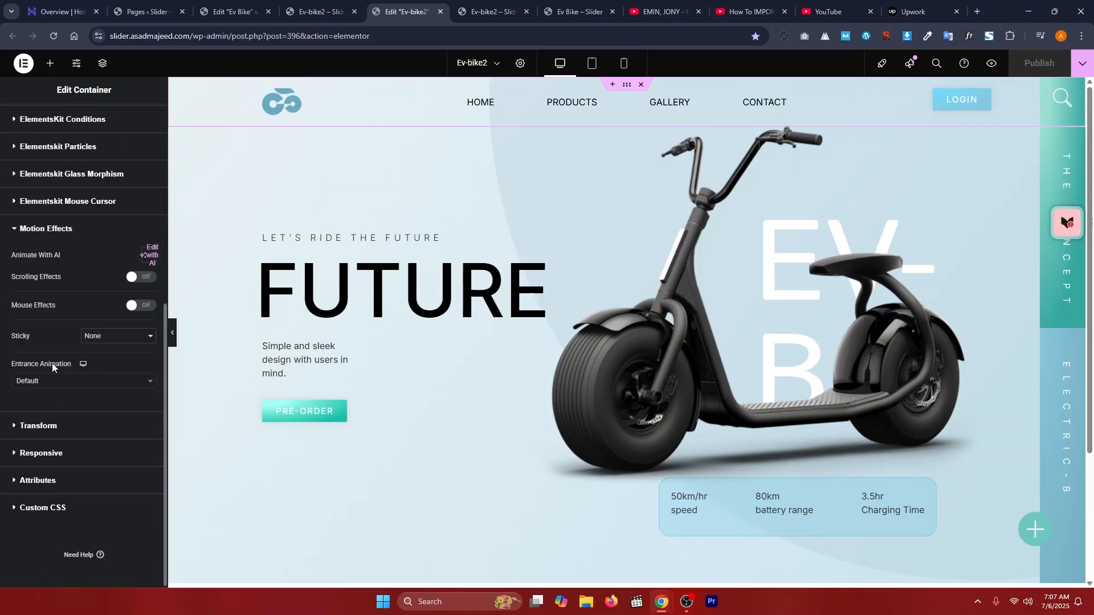
pyautogui.click(52, 380)
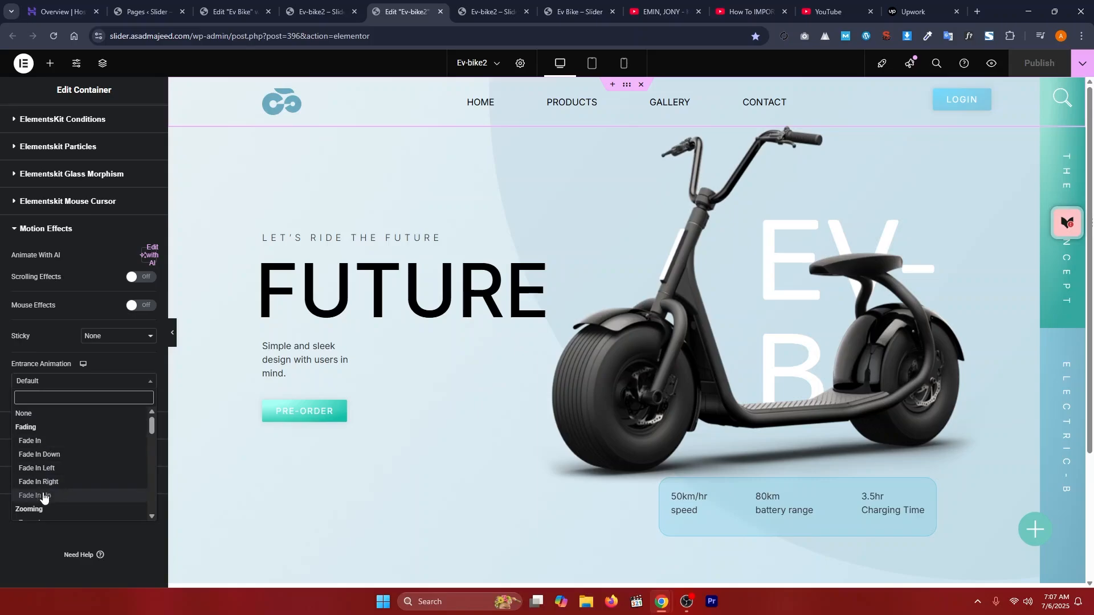
pyautogui.click(46, 455)
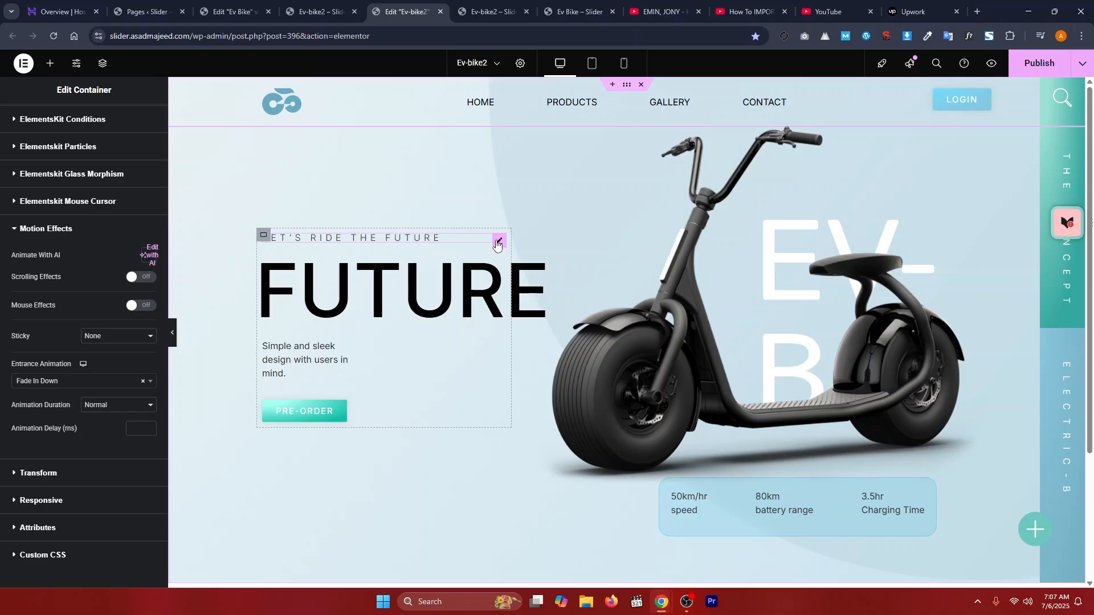
# - Give the "Let's ride the future" text a Fade In Up entrance animation
pyautogui.click(498, 245)
pyautogui.click(149, 129)
pyautogui.scroll(-3, 97, 268)
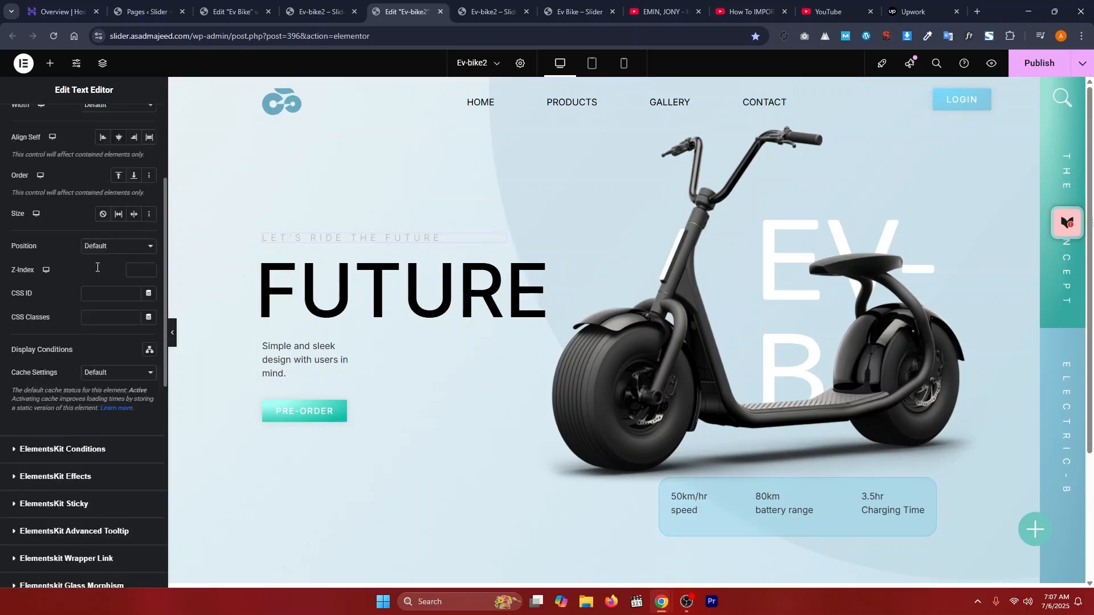
pyautogui.scroll(-8, 97, 268)
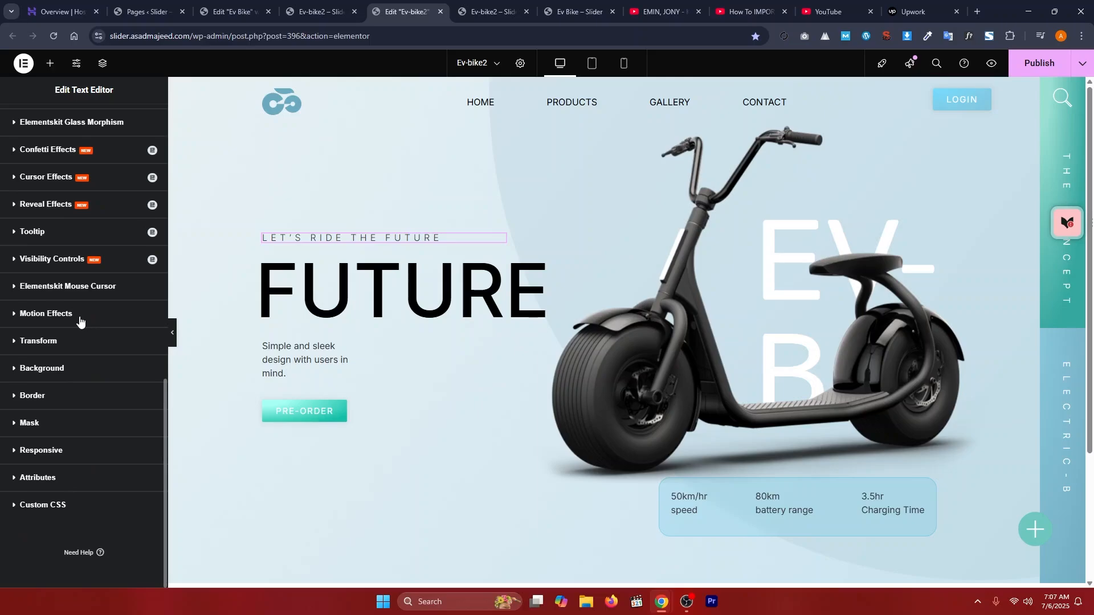
pyautogui.click(79, 319)
pyautogui.click(73, 330)
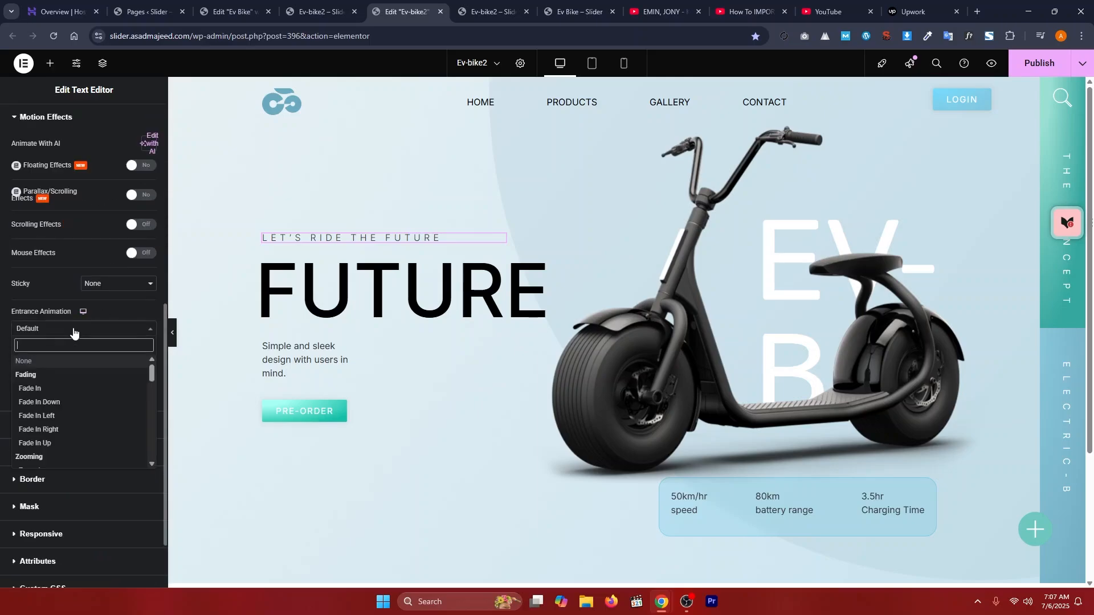
pyautogui.click(63, 441)
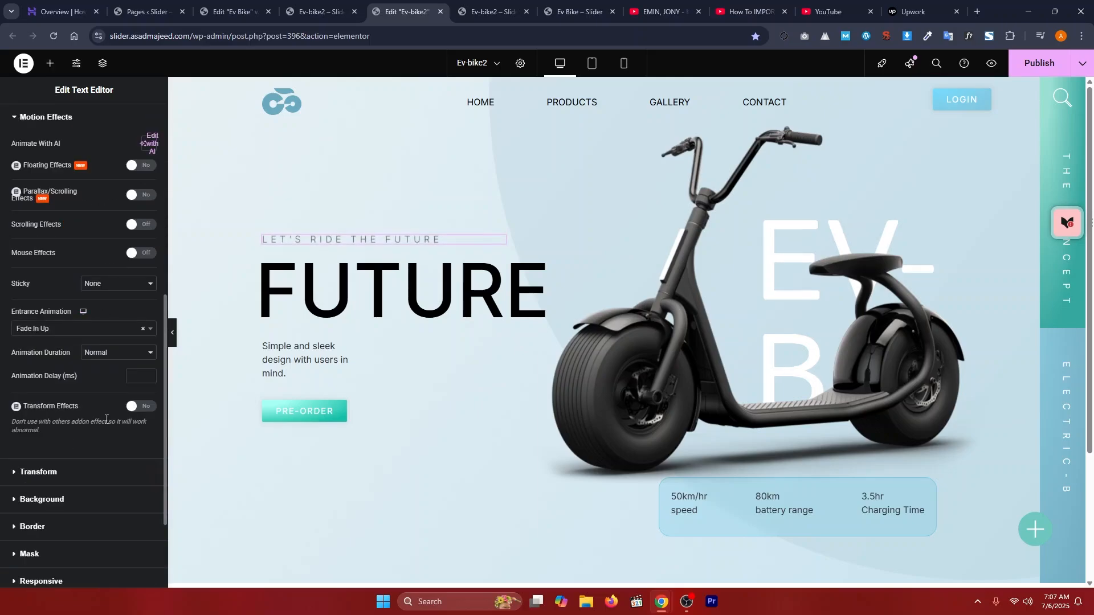
# - Give the large FUTURE heading a Slide In Right entrance animation
pyautogui.click(494, 268)
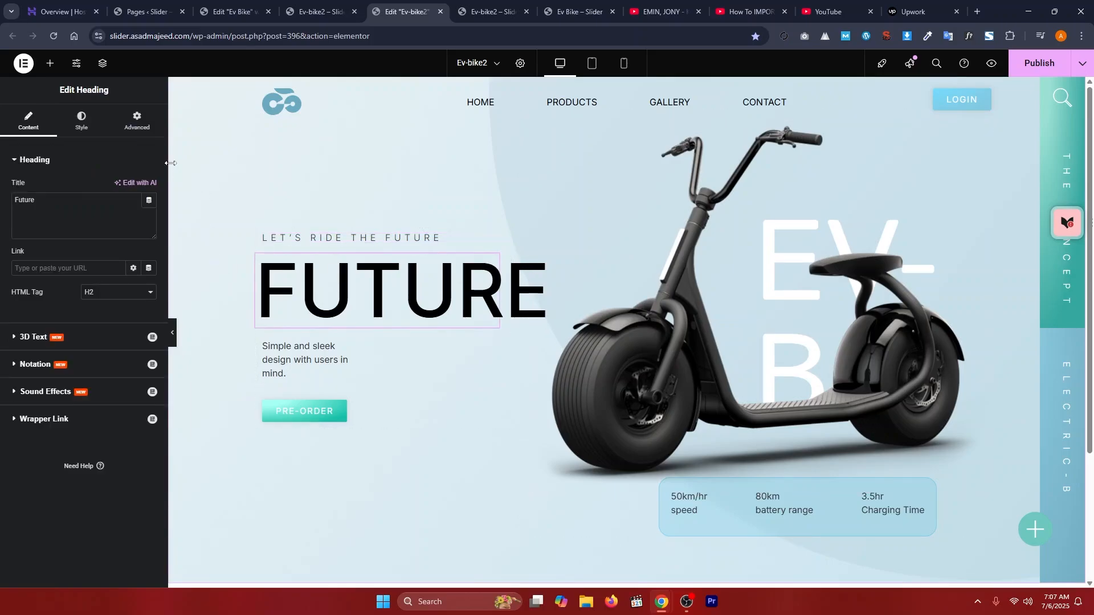
pyautogui.click(144, 126)
pyautogui.scroll(-3, 40, 365)
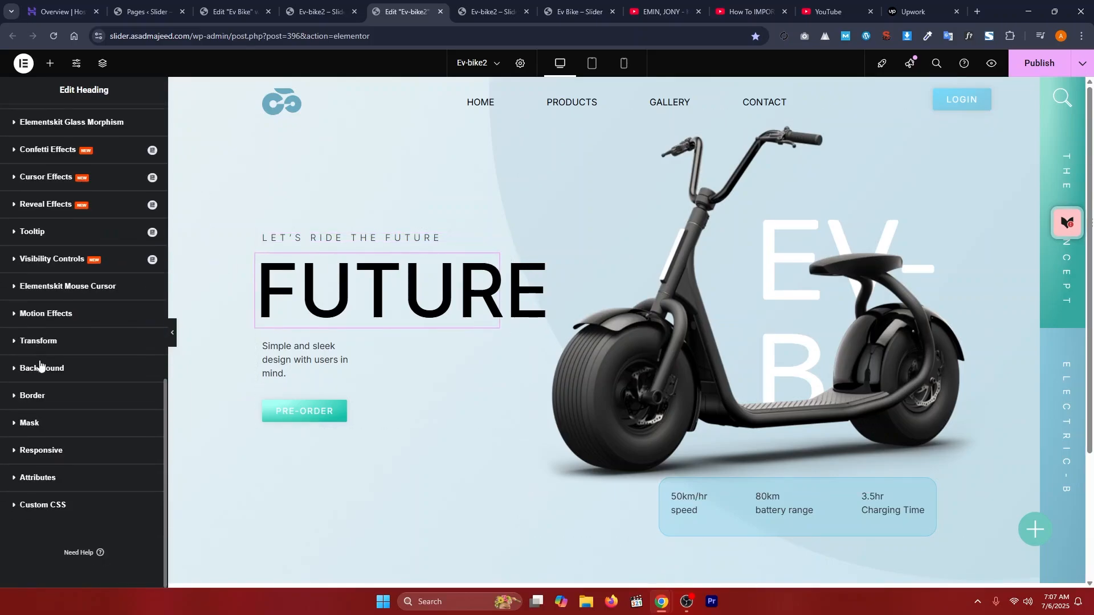
pyautogui.click(44, 313)
pyautogui.click(60, 246)
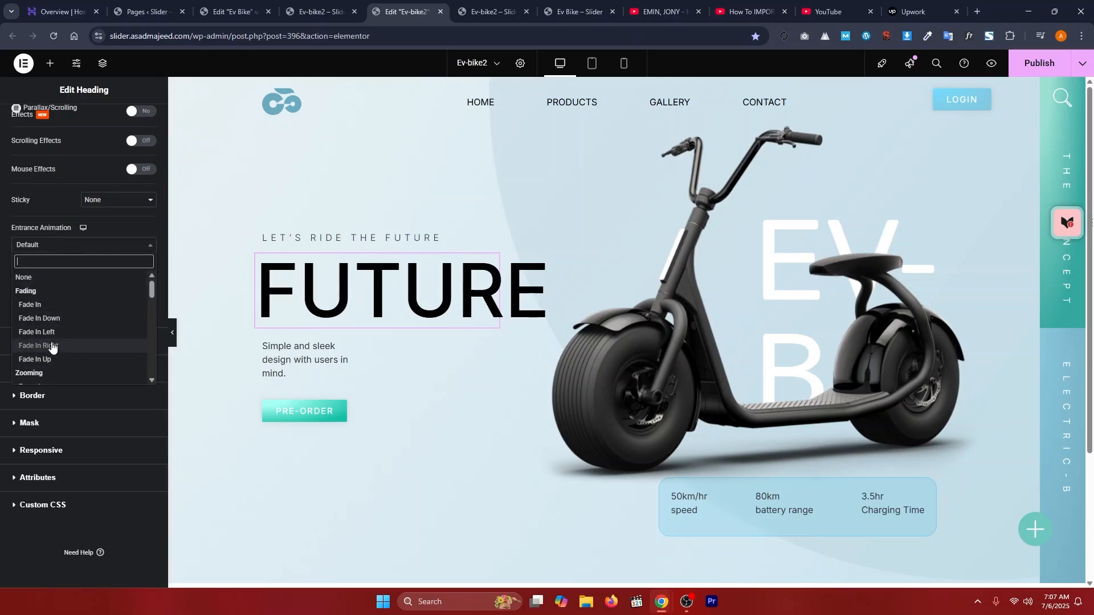
pyautogui.scroll(-2, 45, 342)
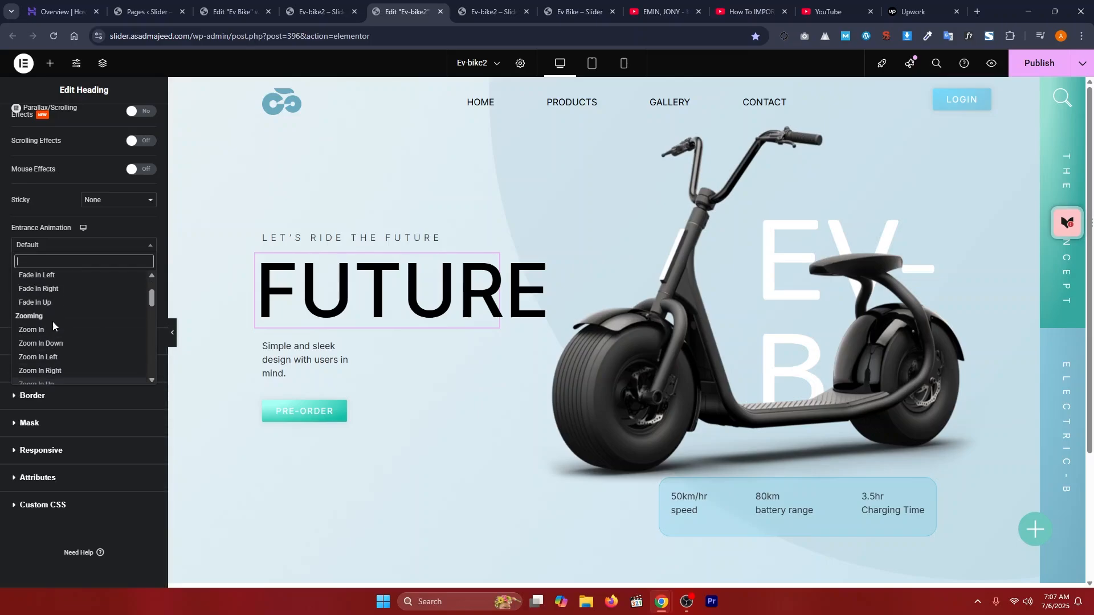
pyautogui.scroll(-3, 53, 317)
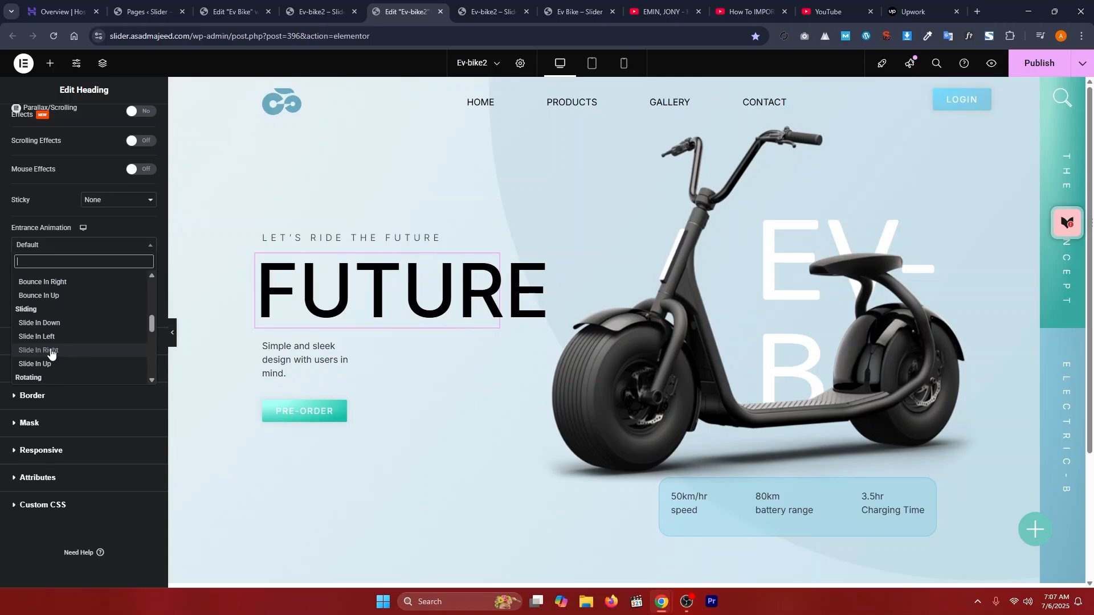
pyautogui.click(51, 350)
# - Try Fade In Right on the FUTURE heading, and settle on Fade In Up as its entrance animation
pyautogui.click(72, 250)
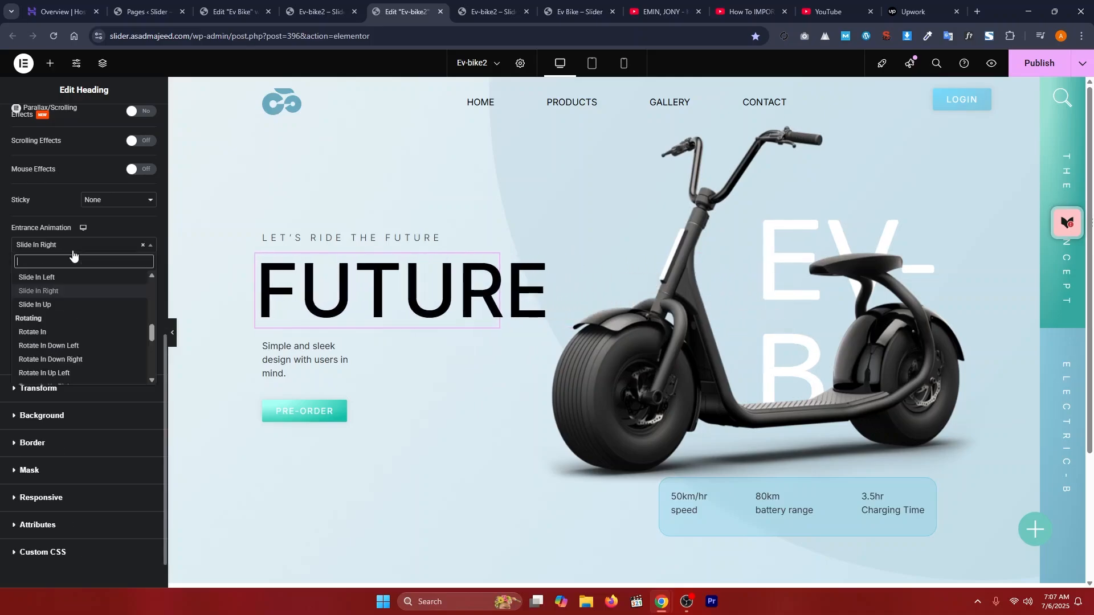
pyautogui.scroll(5, 59, 331)
pyautogui.scroll(2, 57, 319)
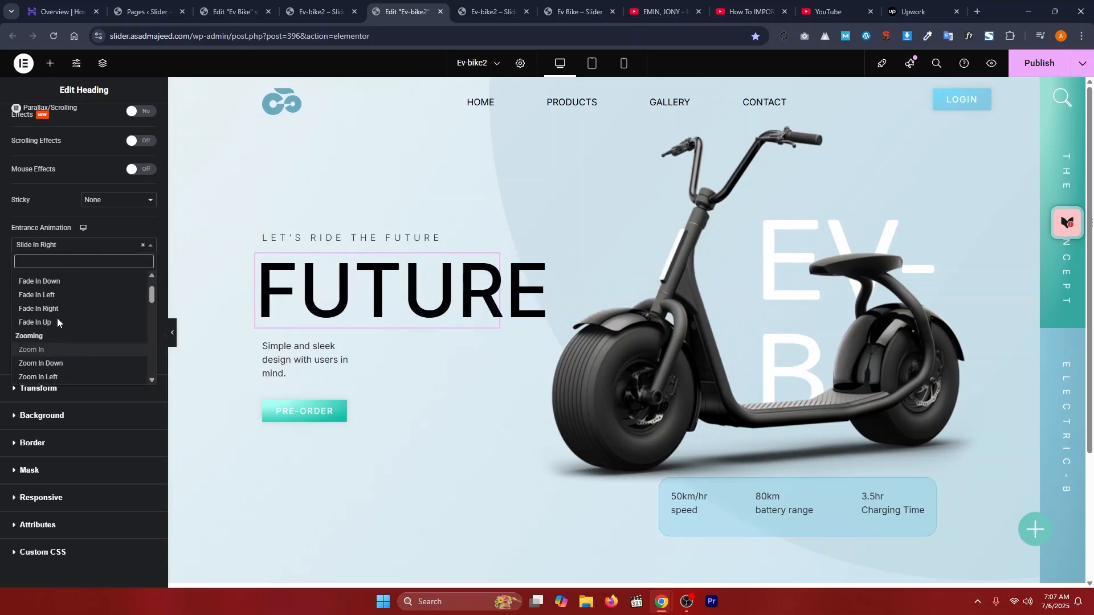
pyautogui.click(53, 350)
pyautogui.click(68, 245)
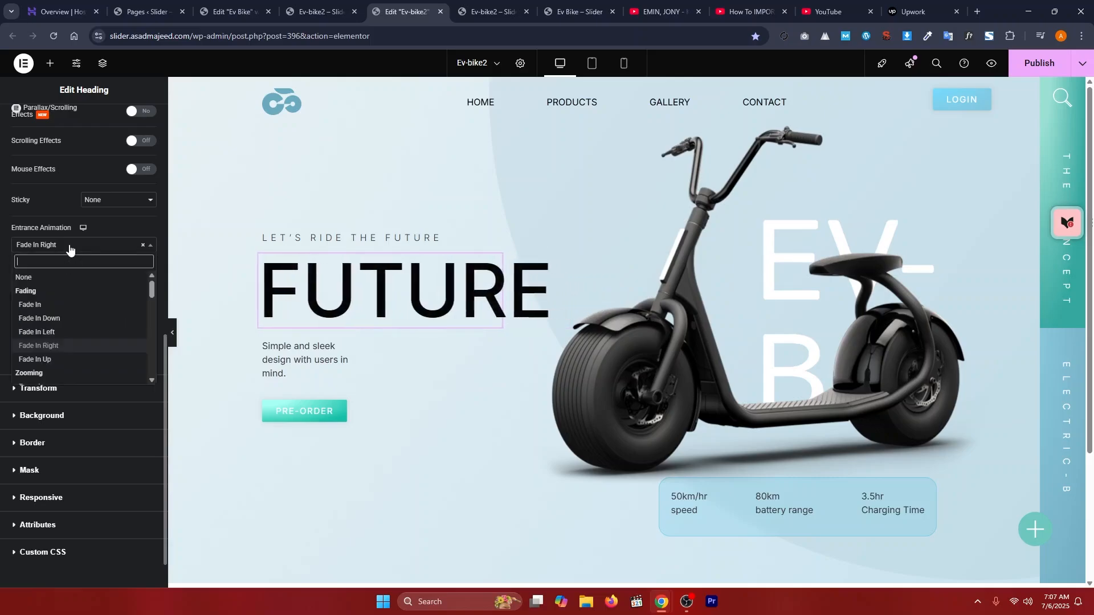
pyautogui.click(59, 356)
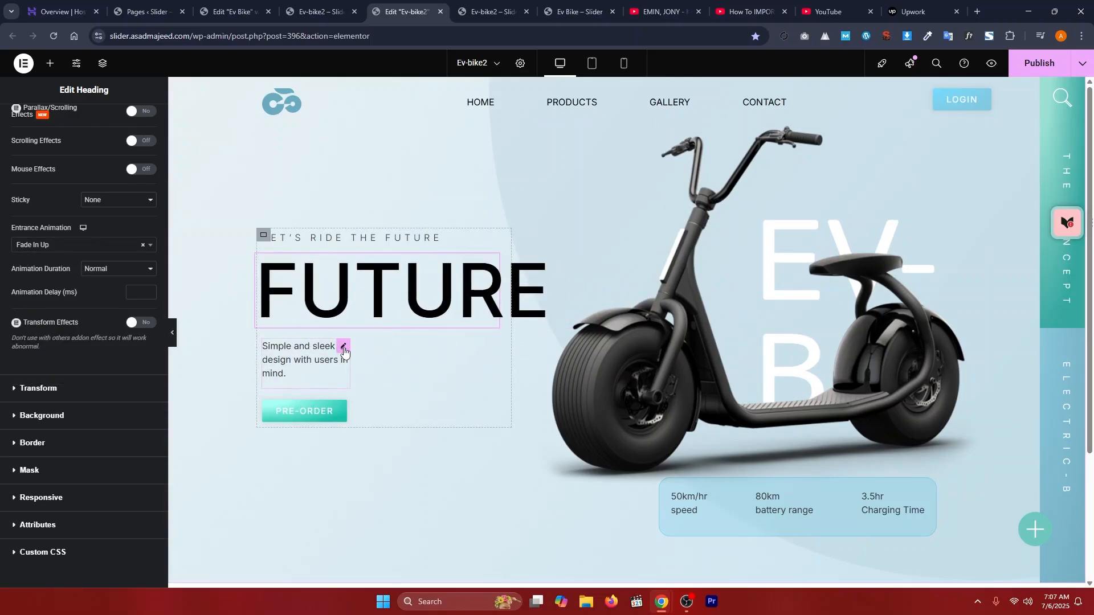
# - Give the "Simple and sleek design" text a Fade In Up entrance animation with a 300 ms delay
pyautogui.click(343, 348)
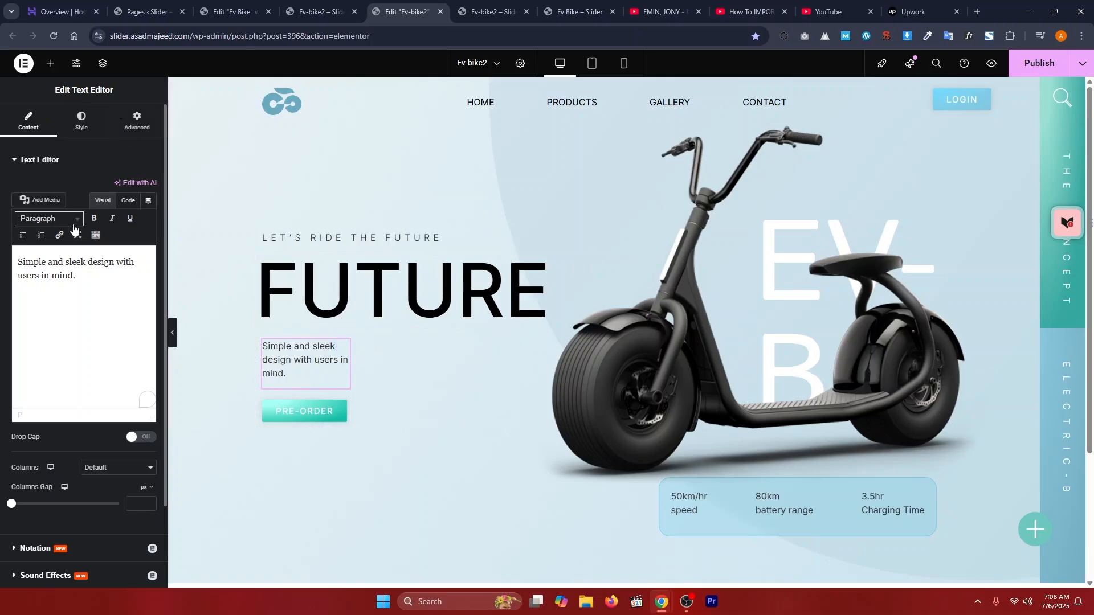
pyautogui.scroll(-7, 61, 311)
pyautogui.scroll(-5, 41, 389)
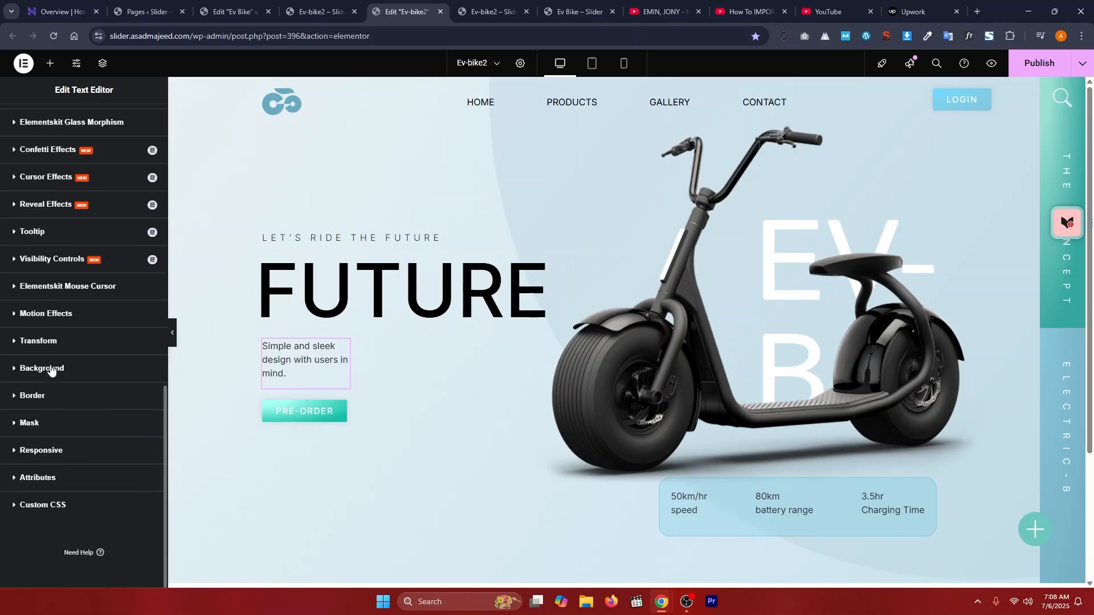
pyautogui.click(51, 314)
pyautogui.scroll(-2, 49, 313)
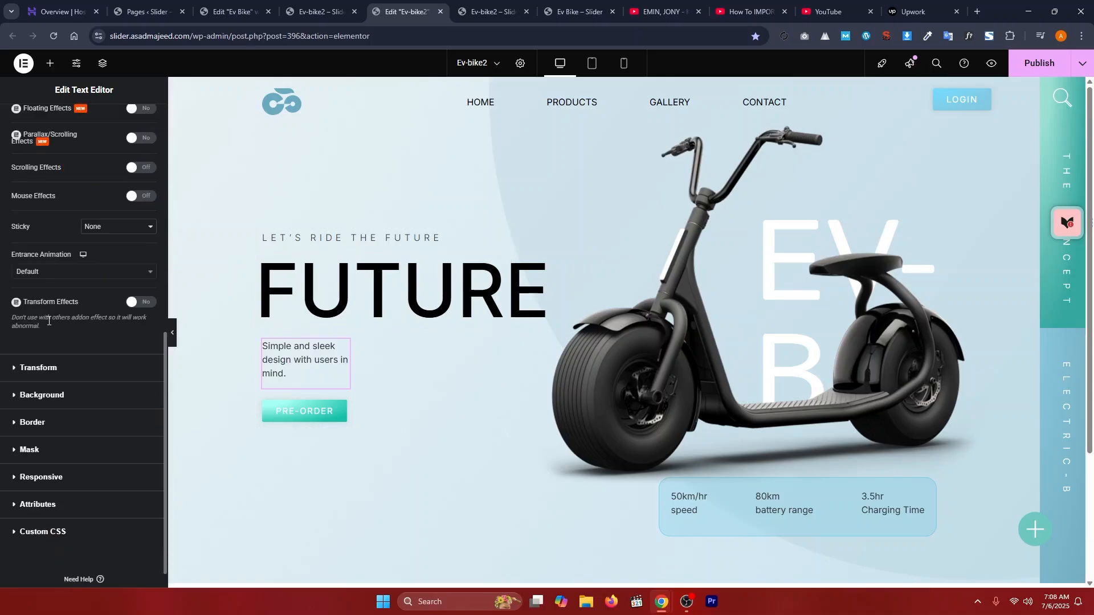
pyautogui.click(52, 273)
pyautogui.scroll(-2, 47, 359)
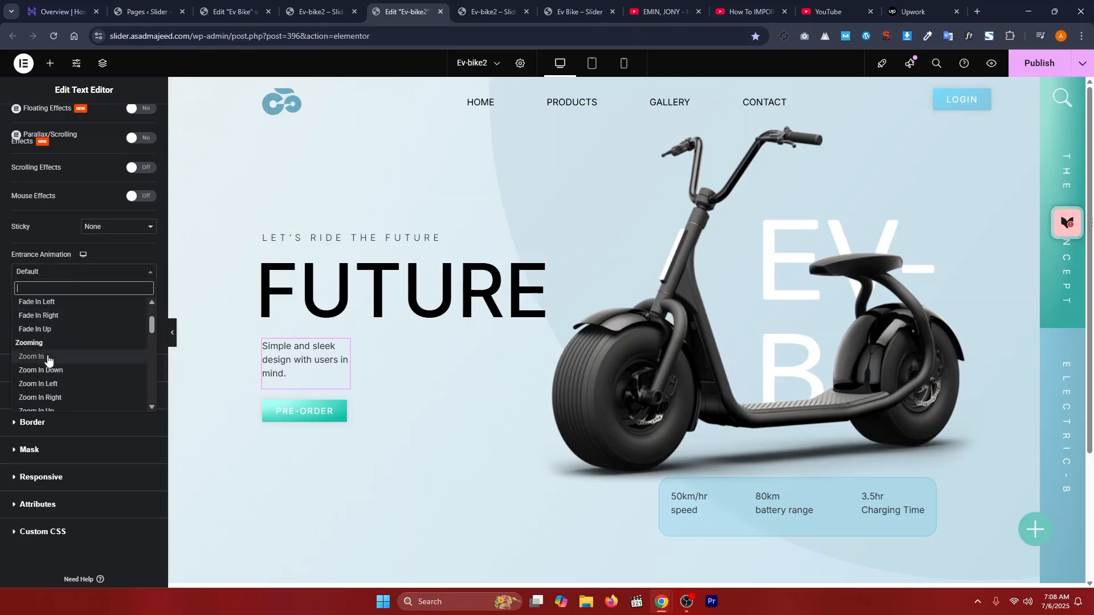
pyautogui.click(50, 330)
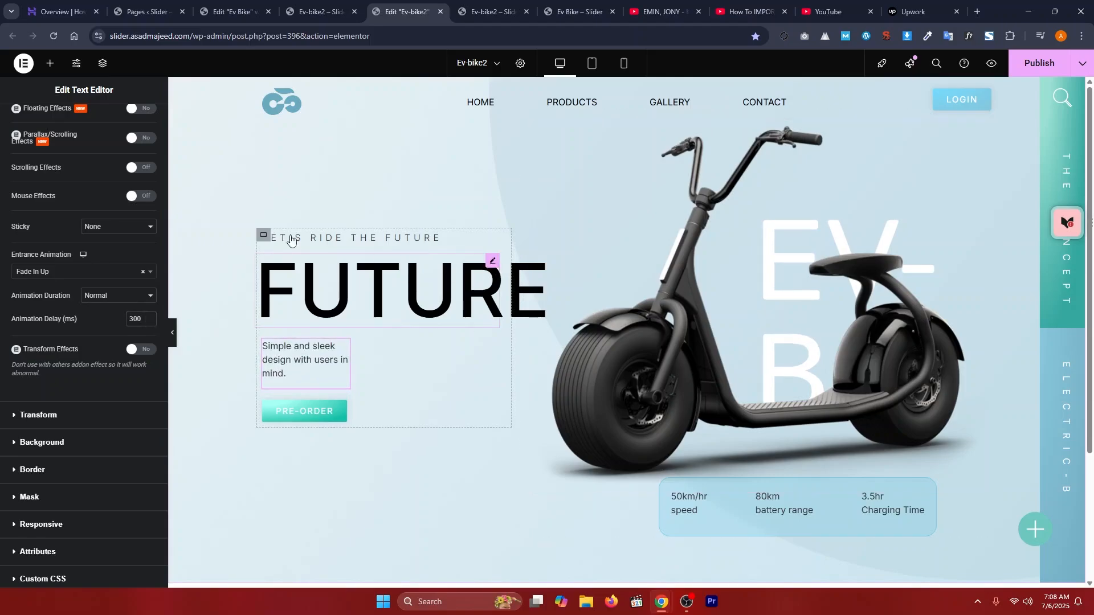
# - Set the FUTURE heading's entrance animation delay to 150 ms
pyautogui.click(293, 267)
pyautogui.scroll(-10, 63, 348)
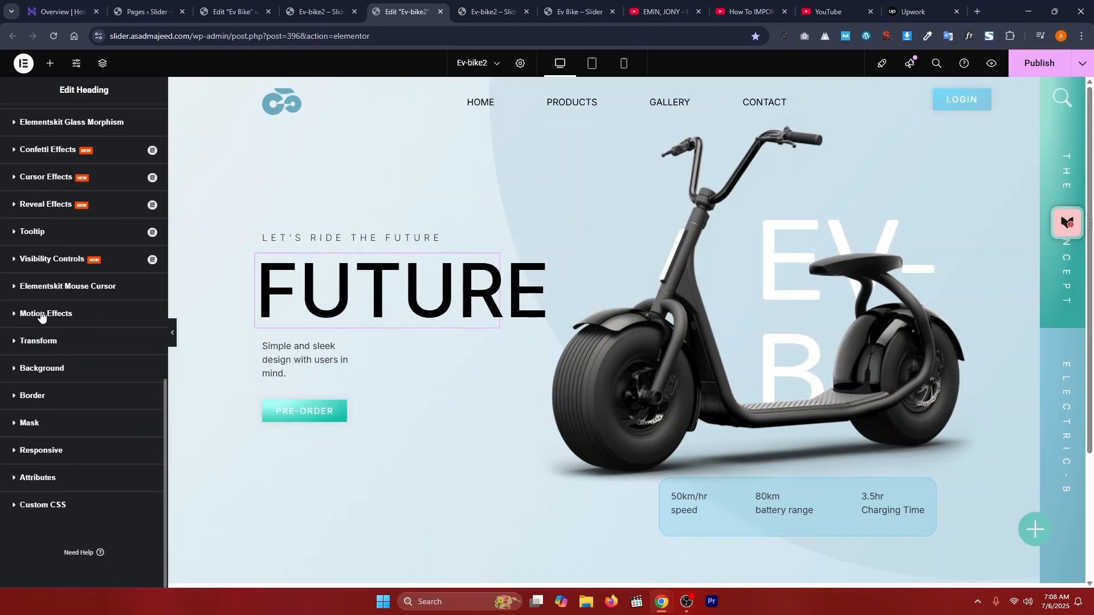
pyautogui.click(41, 321)
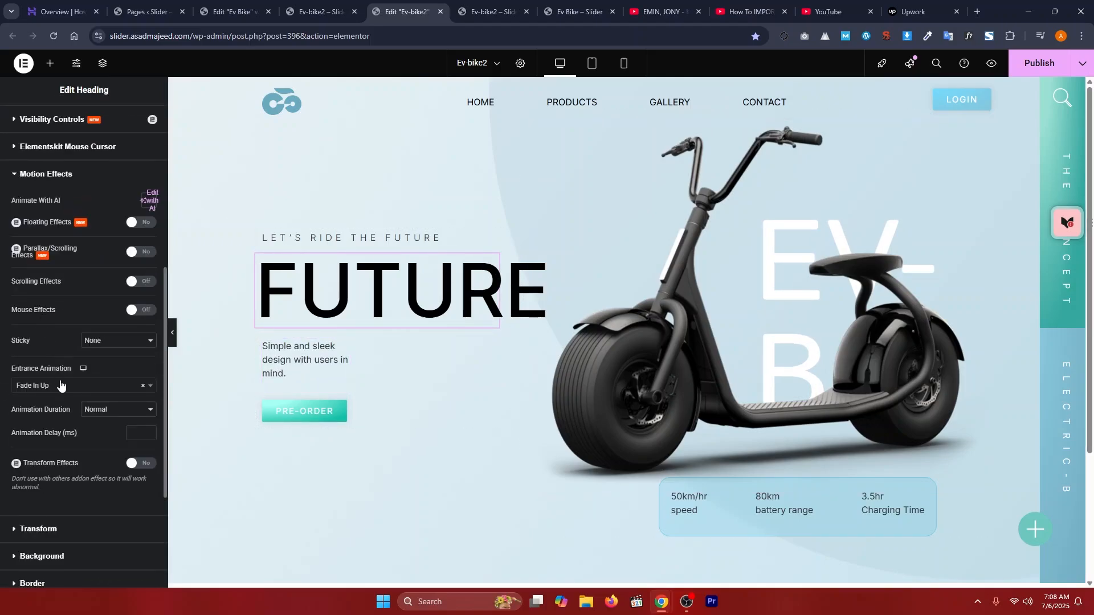
pyautogui.click(141, 429)
pyautogui.write('150')
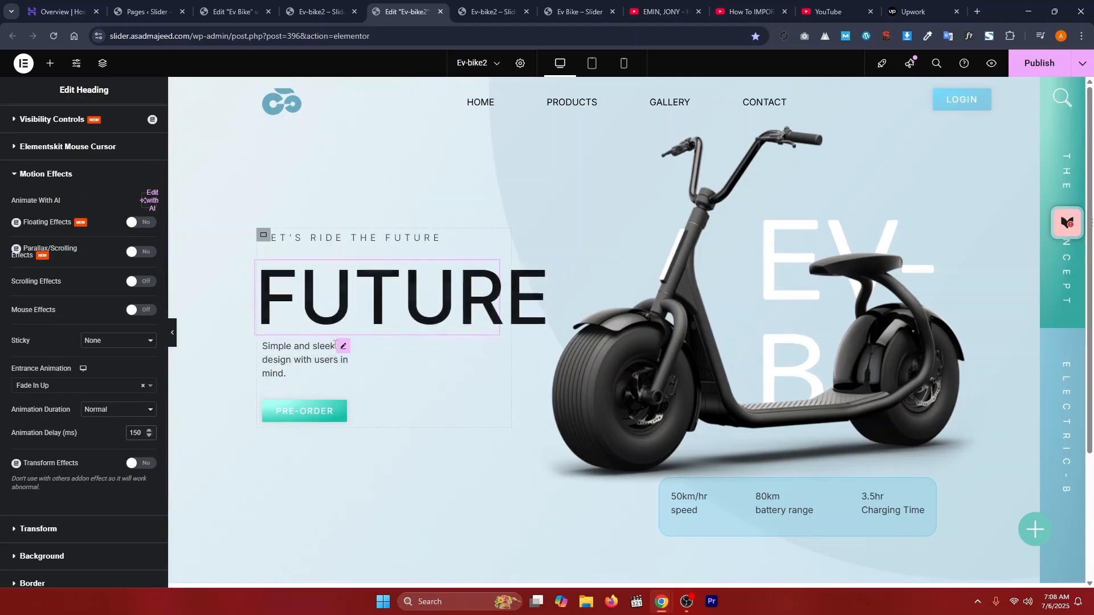
# - Give the PRE-ORDER button a Zoom In entrance animation
pyautogui.click(350, 411)
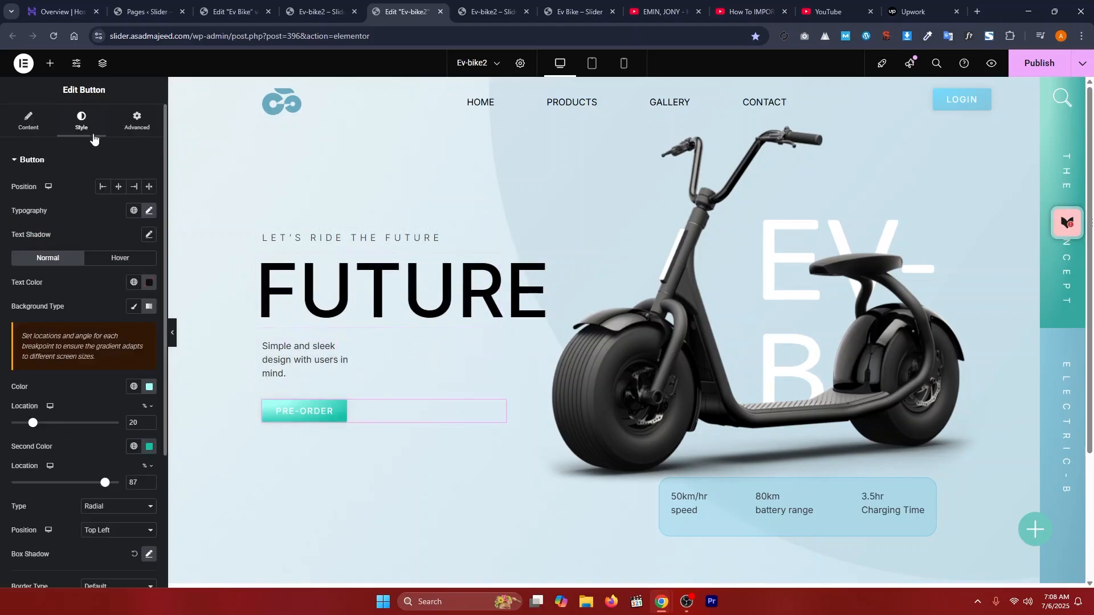
pyautogui.click(136, 126)
pyautogui.scroll(-10, 67, 374)
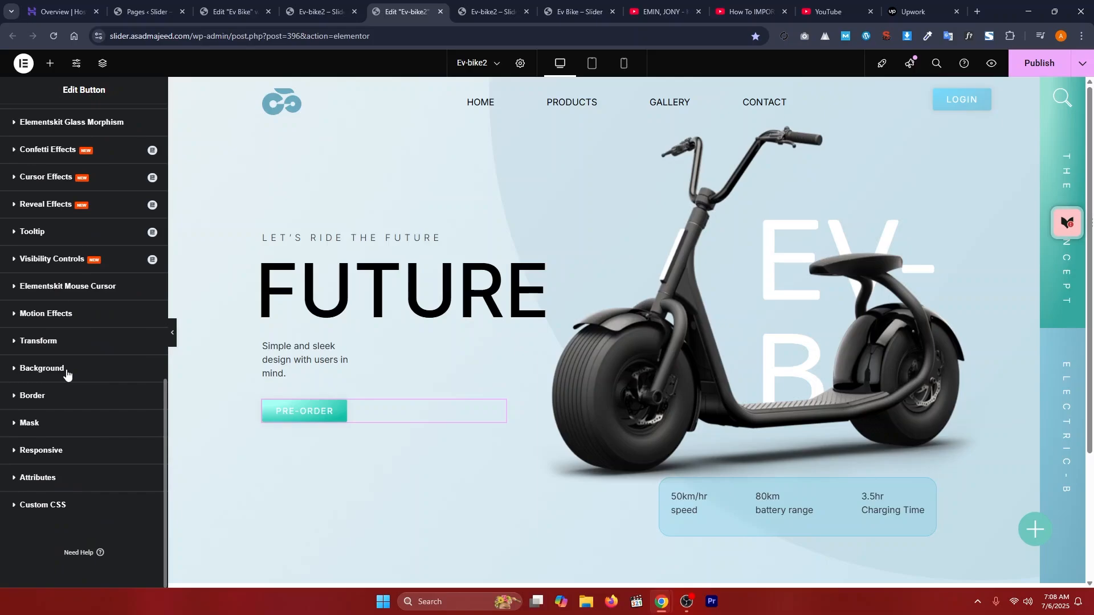
pyautogui.click(44, 326)
pyautogui.click(56, 330)
pyautogui.scroll(-3, 53, 410)
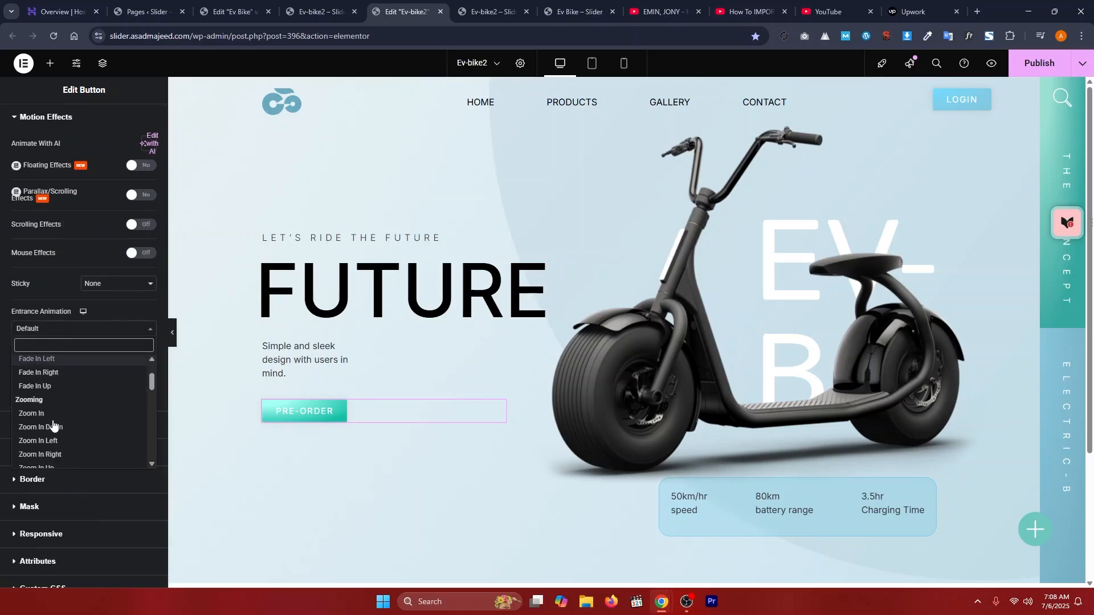
pyautogui.scroll(-2, 53, 425)
pyautogui.click(57, 359)
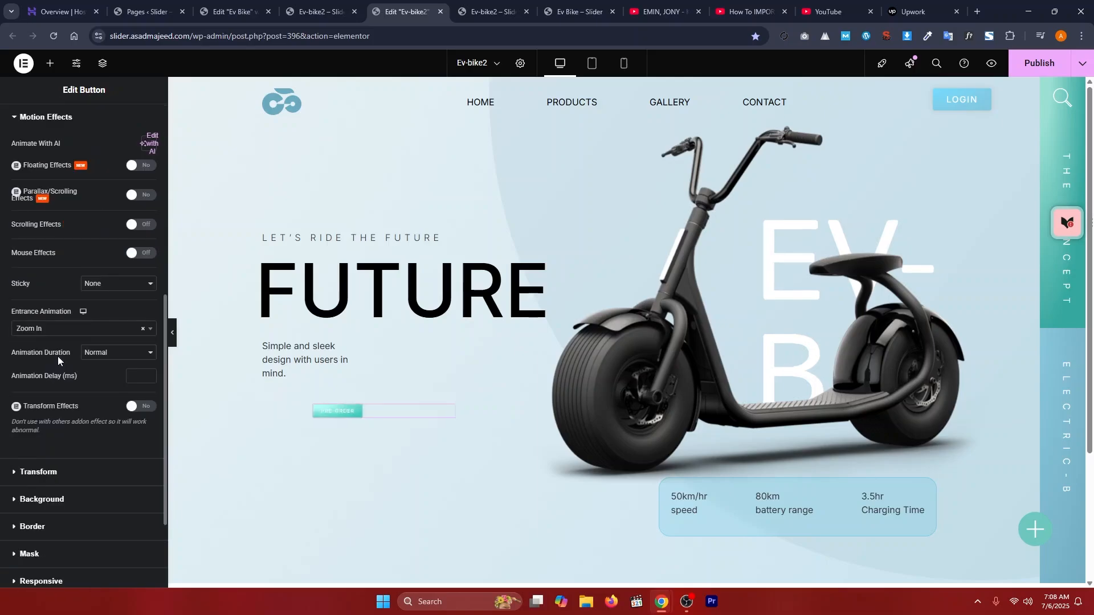
# - Try the Zoom In Right entrance animation on the PRE-ORDER button
pyautogui.click(63, 329)
pyautogui.scroll(-2, 73, 413)
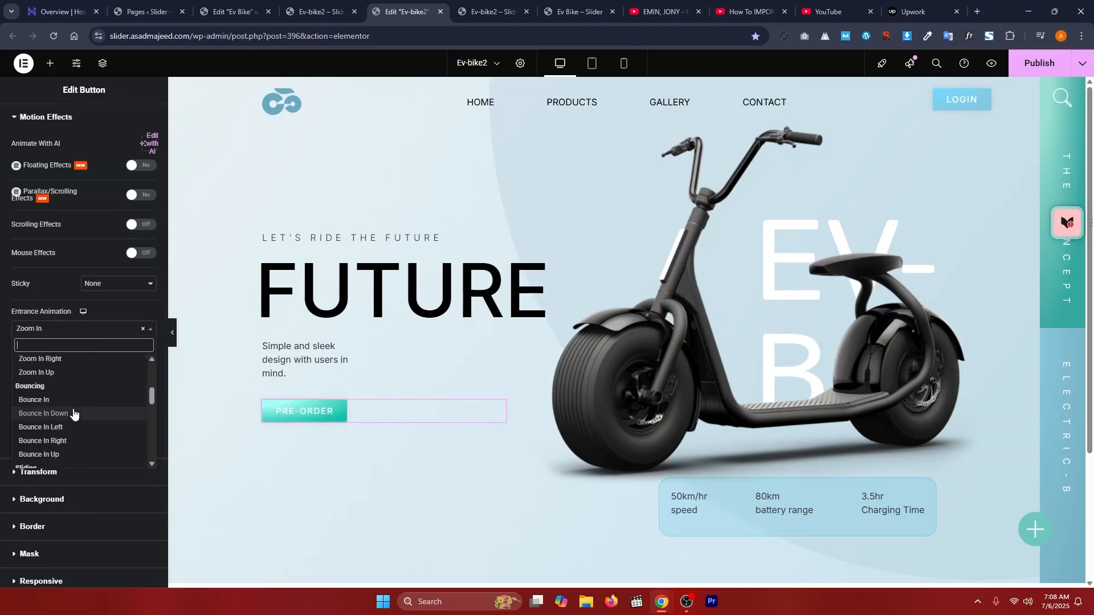
pyautogui.scroll(-3, 74, 413)
pyautogui.scroll(3, 74, 410)
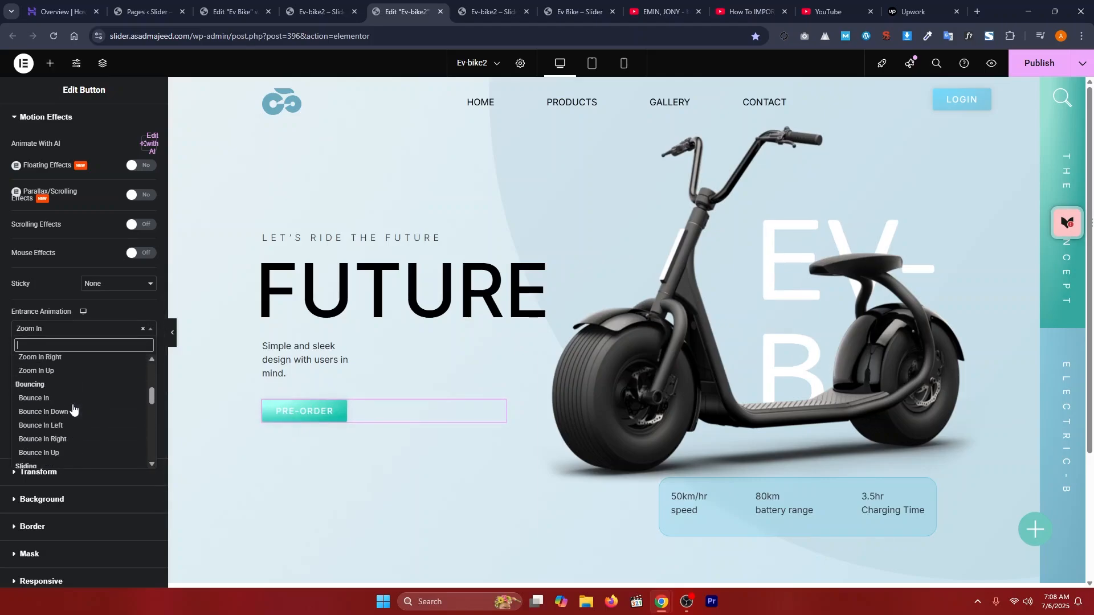
pyautogui.scroll(2, 72, 410)
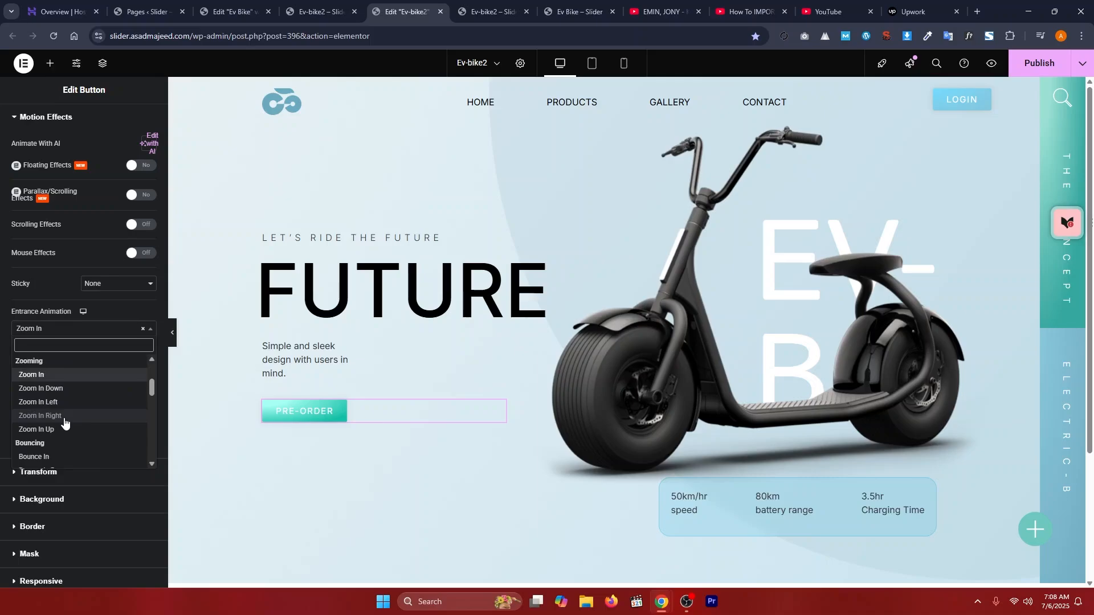
pyautogui.click(64, 416)
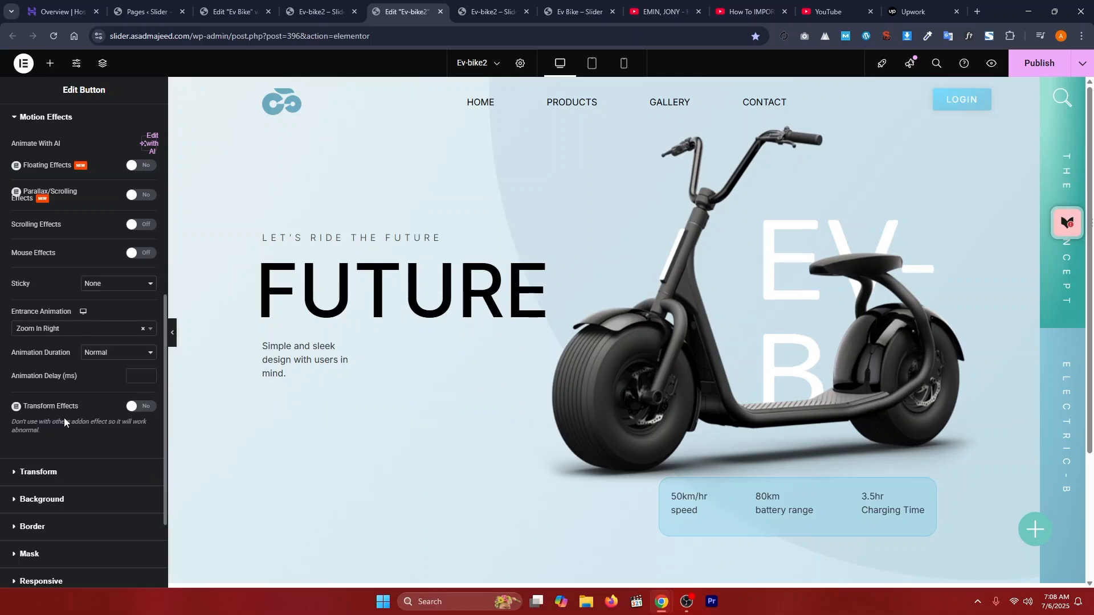
# - Switch the PRE-ORDER button's entrance animation to Fade In
pyautogui.click(85, 330)
pyautogui.scroll(3, 81, 397)
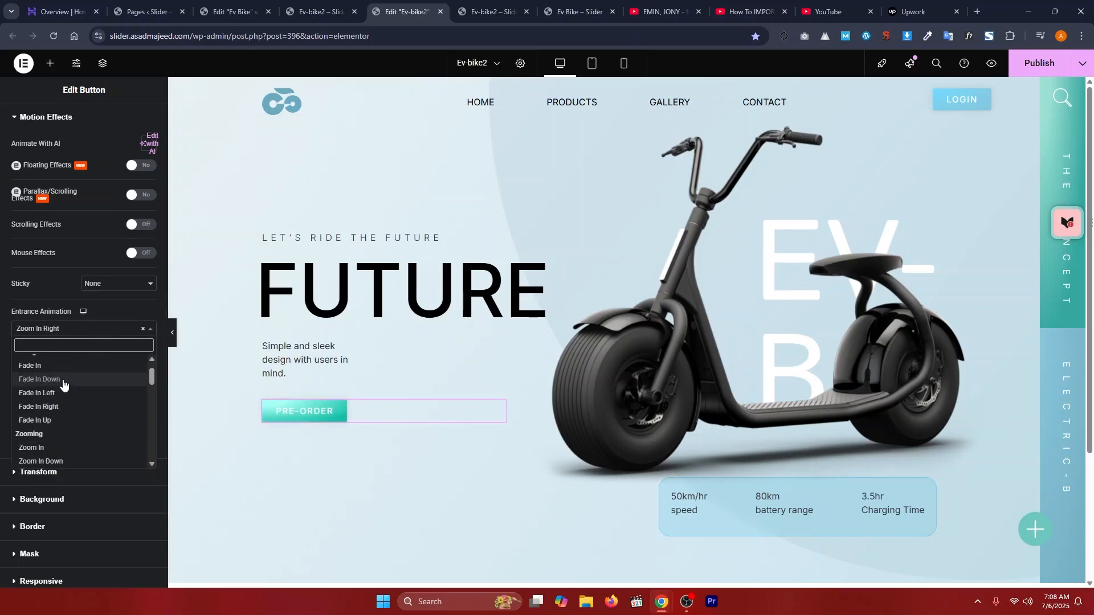
pyautogui.click(60, 392)
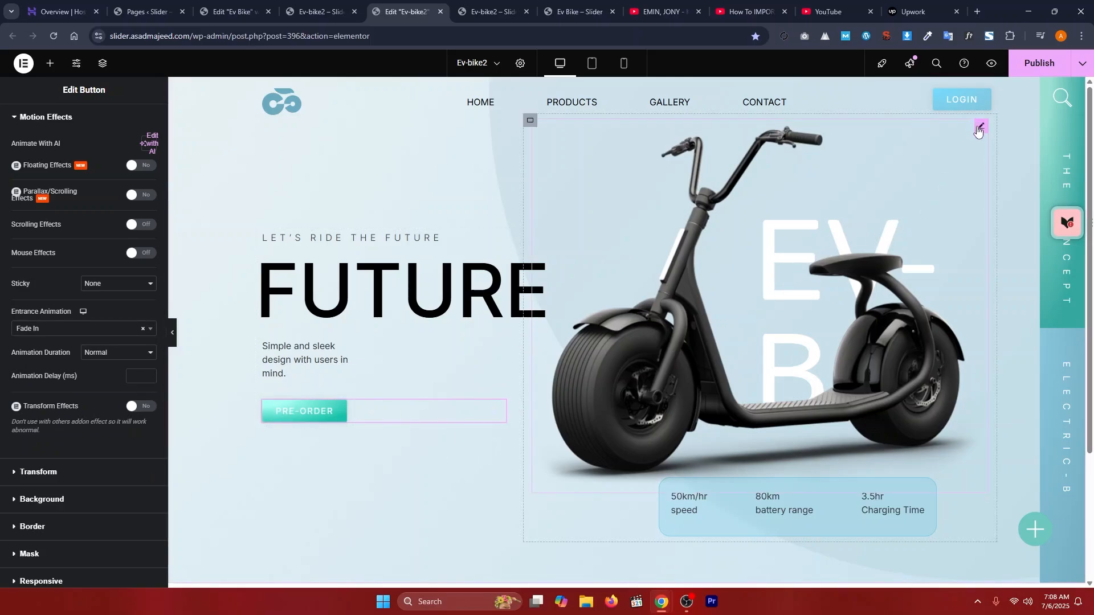
# - Give the scooter image a Zoom In entrance animation
pyautogui.click(979, 128)
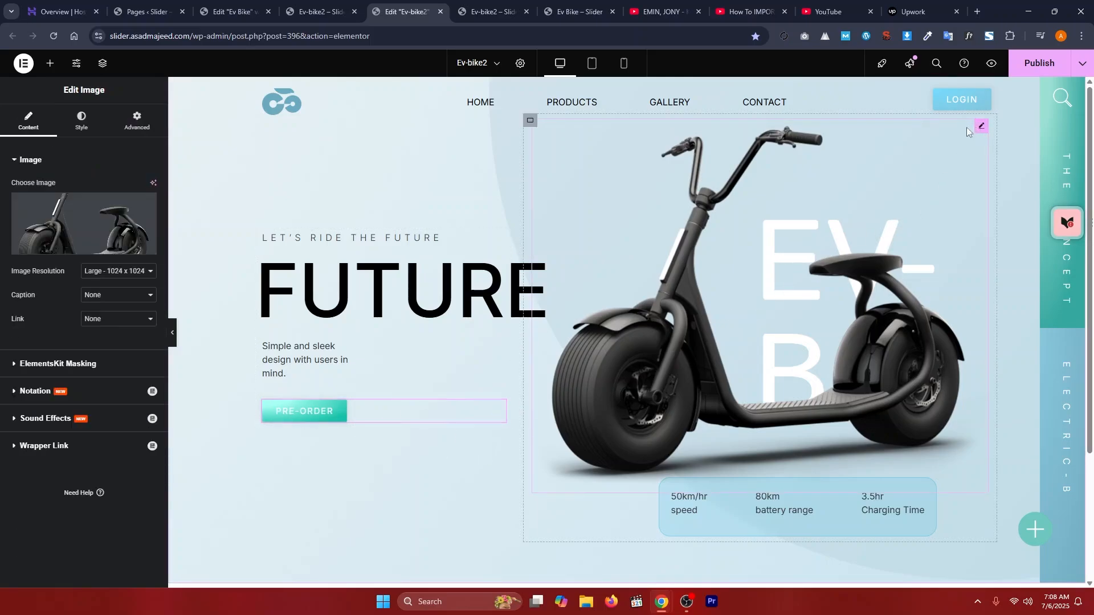
pyautogui.click(137, 120)
pyautogui.scroll(-7, 96, 285)
pyautogui.scroll(-3, 90, 296)
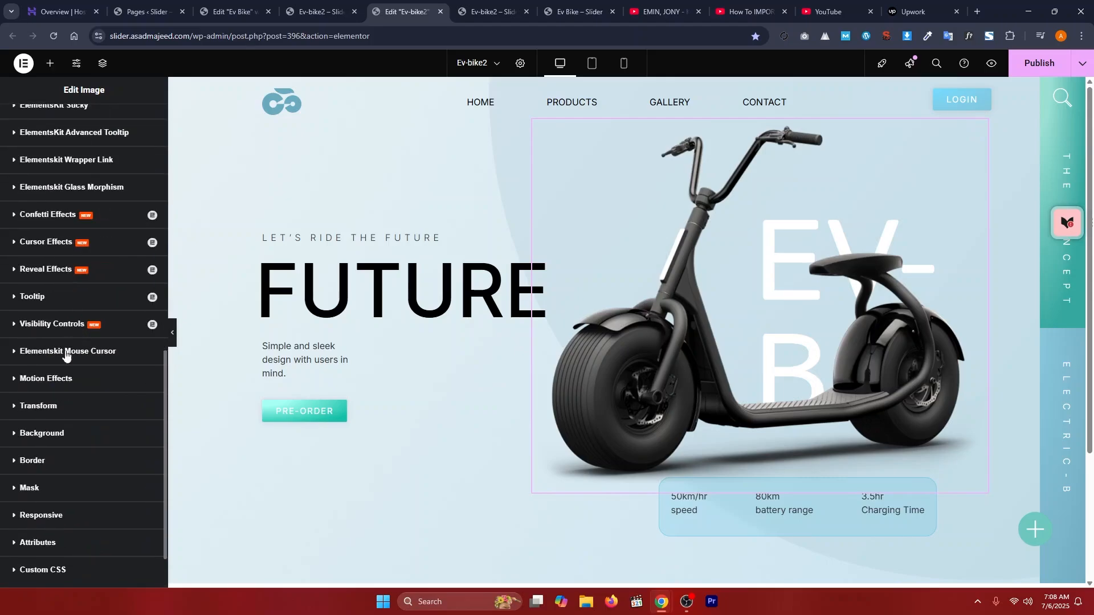
pyautogui.click(67, 377)
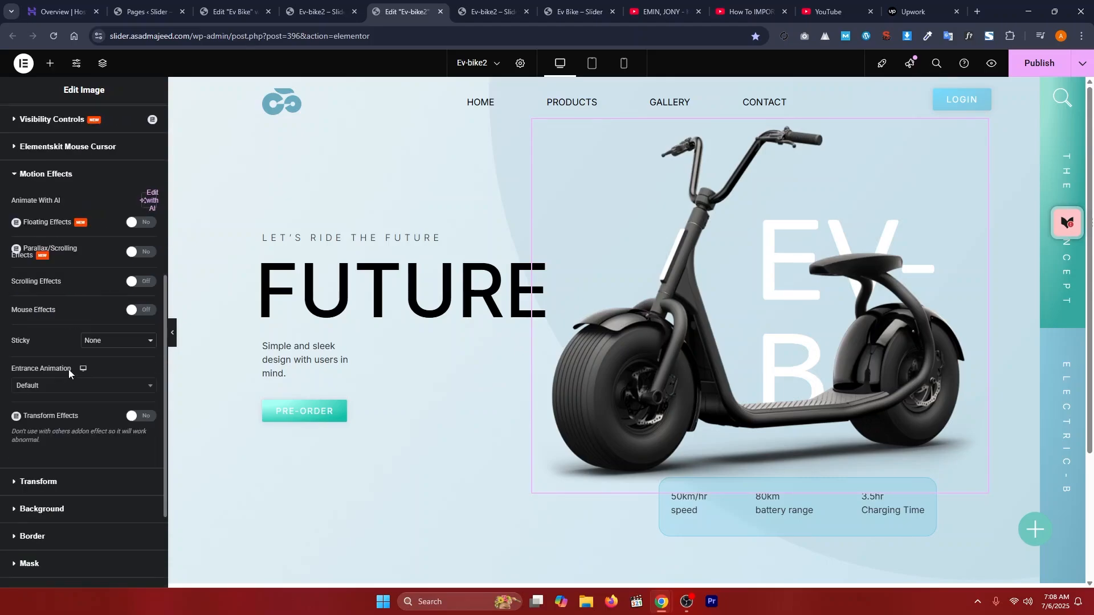
pyautogui.click(68, 385)
pyautogui.scroll(-2, 56, 460)
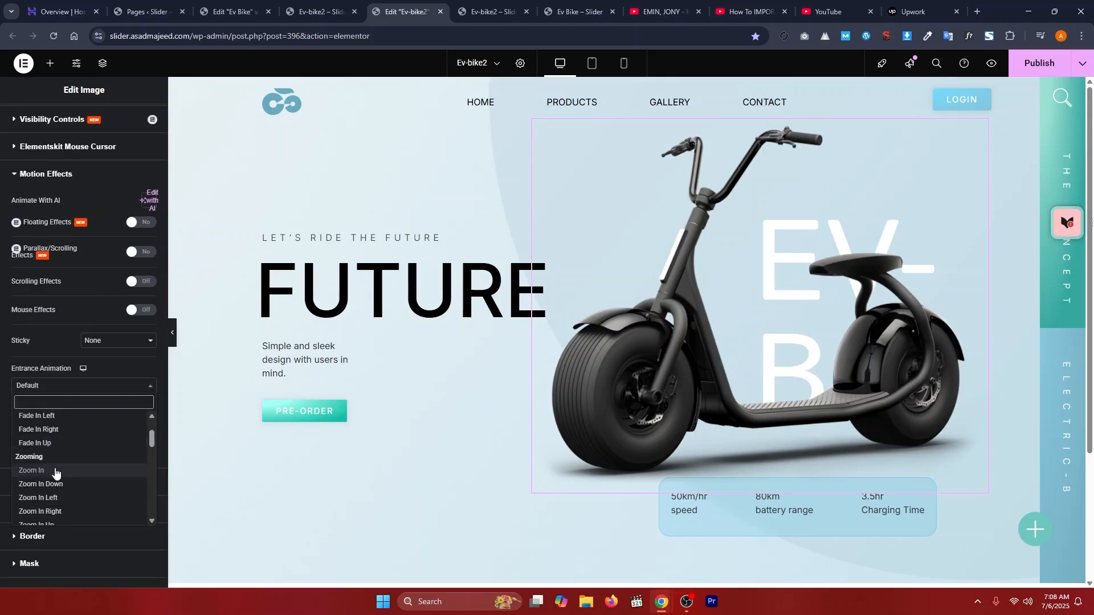
pyautogui.click(55, 471)
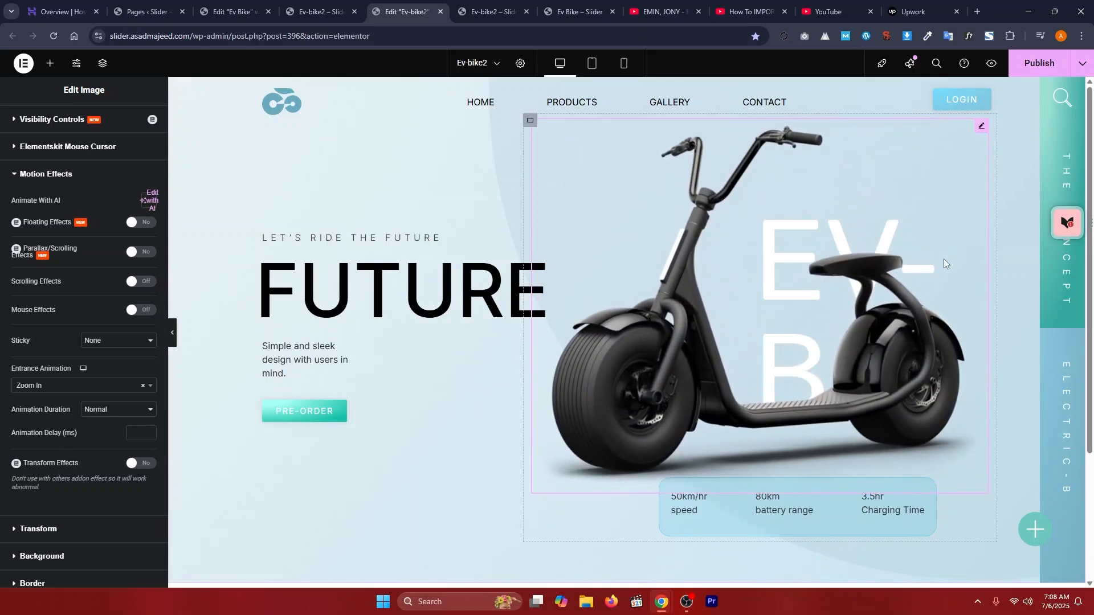
# - Give the large white EV heading behind the scooter a Fade In Left entrance animation
pyautogui.click(107, 69)
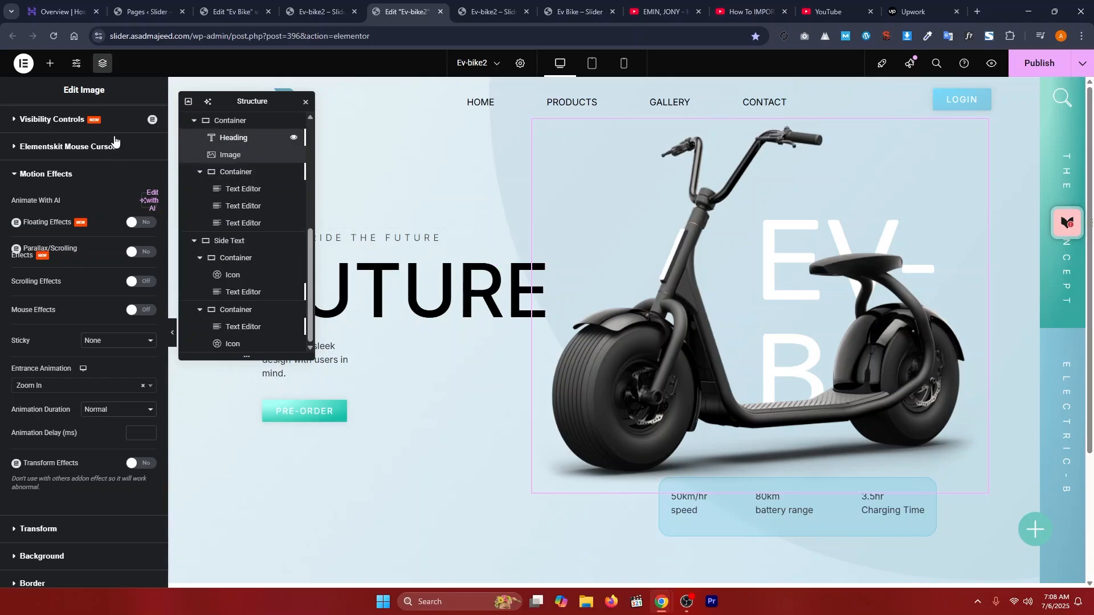
pyautogui.click(234, 137)
pyautogui.scroll(-15, 101, 339)
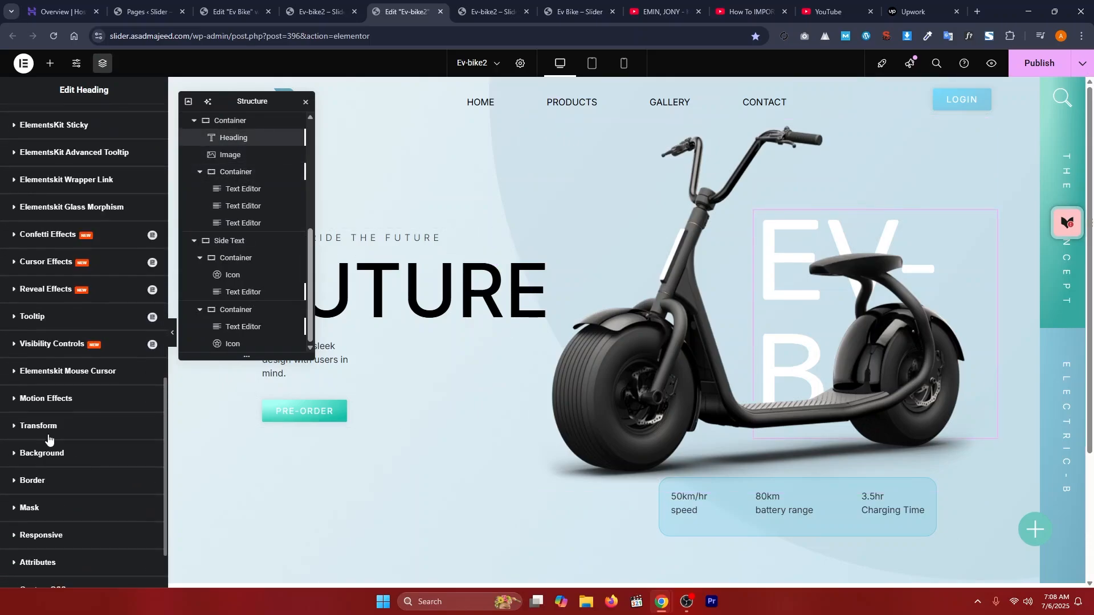
pyautogui.click(52, 405)
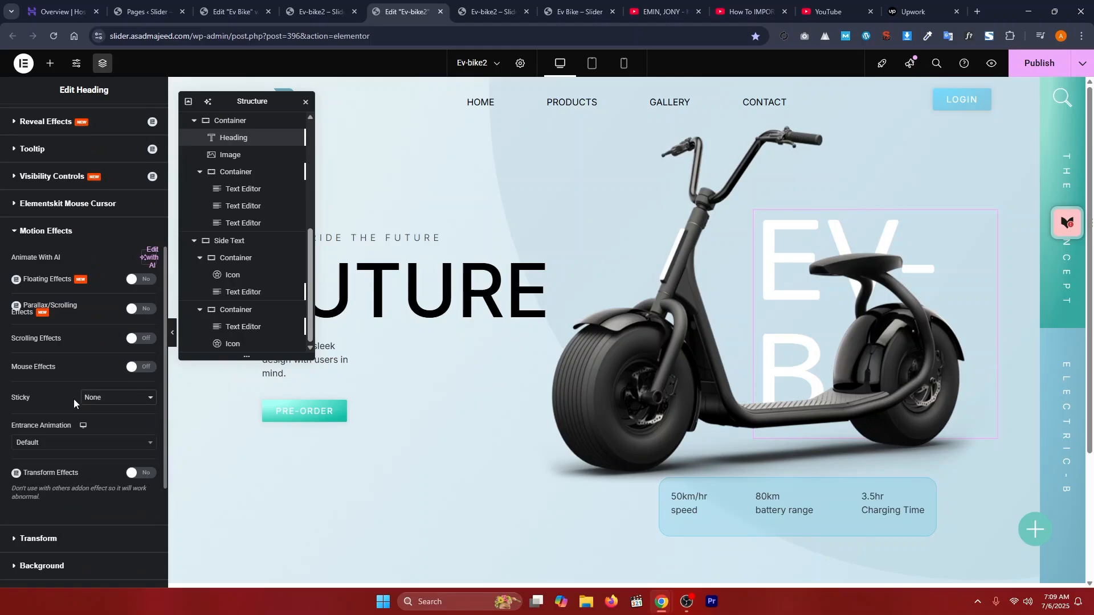
pyautogui.click(104, 446)
pyautogui.scroll(-2, 86, 504)
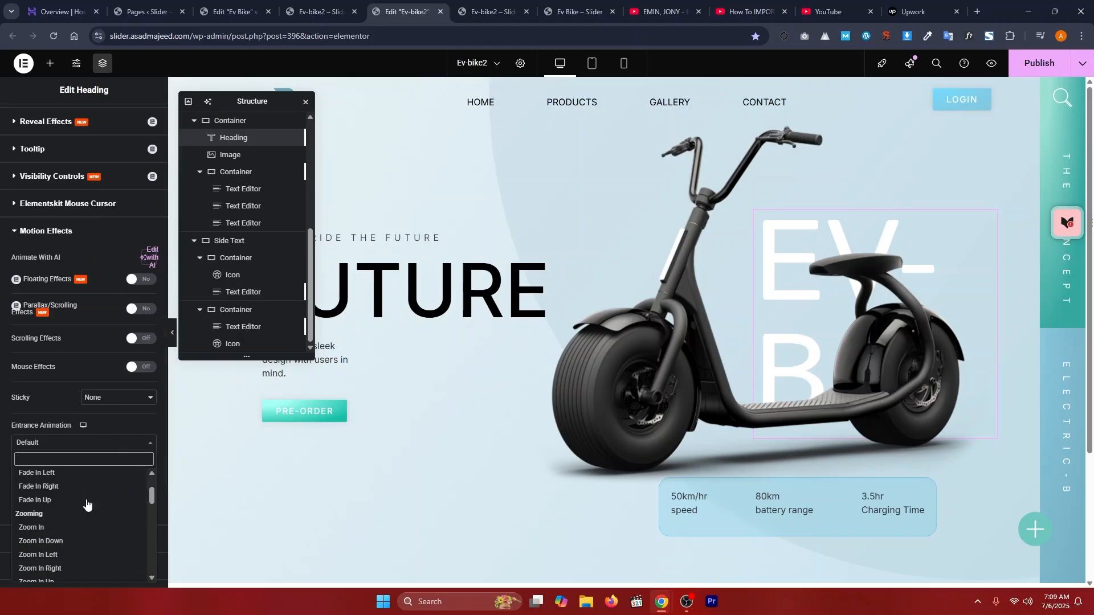
pyautogui.scroll(-2, 81, 482)
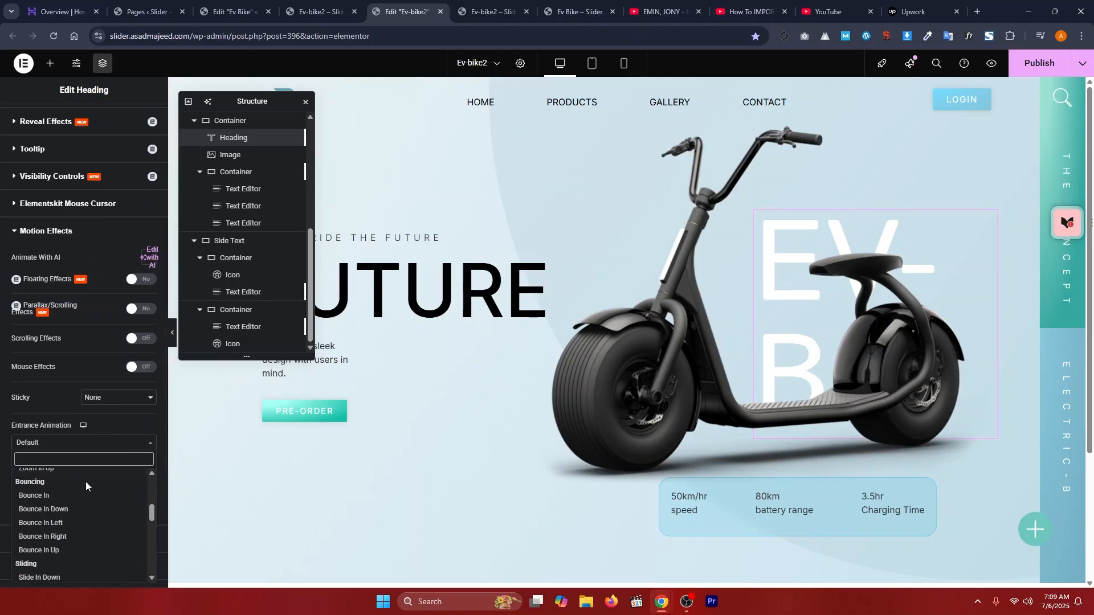
pyautogui.scroll(-3, 78, 507)
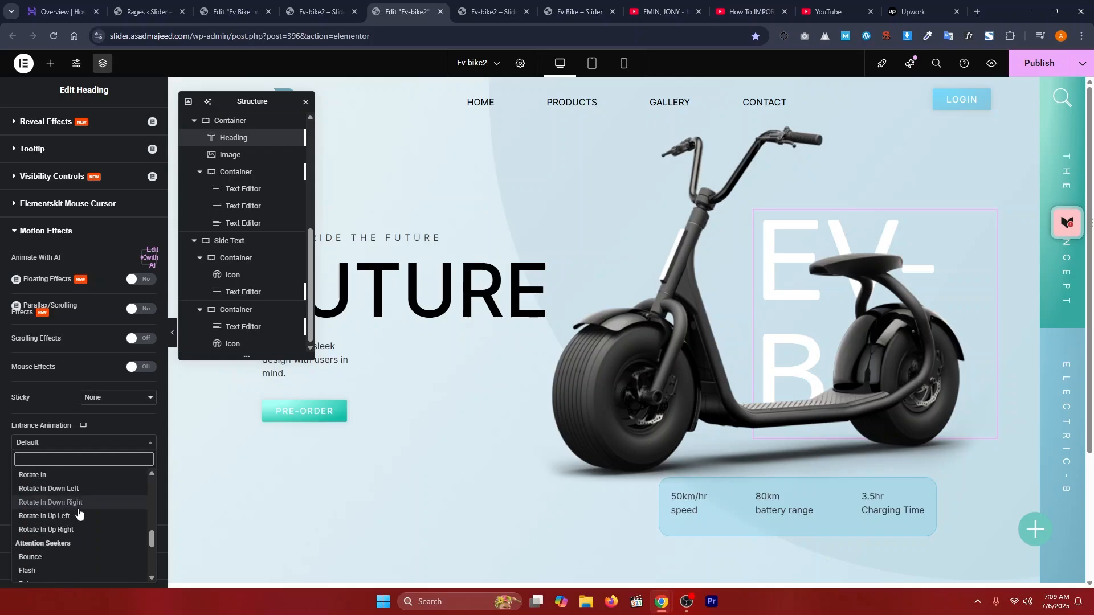
pyautogui.scroll(3, 74, 510)
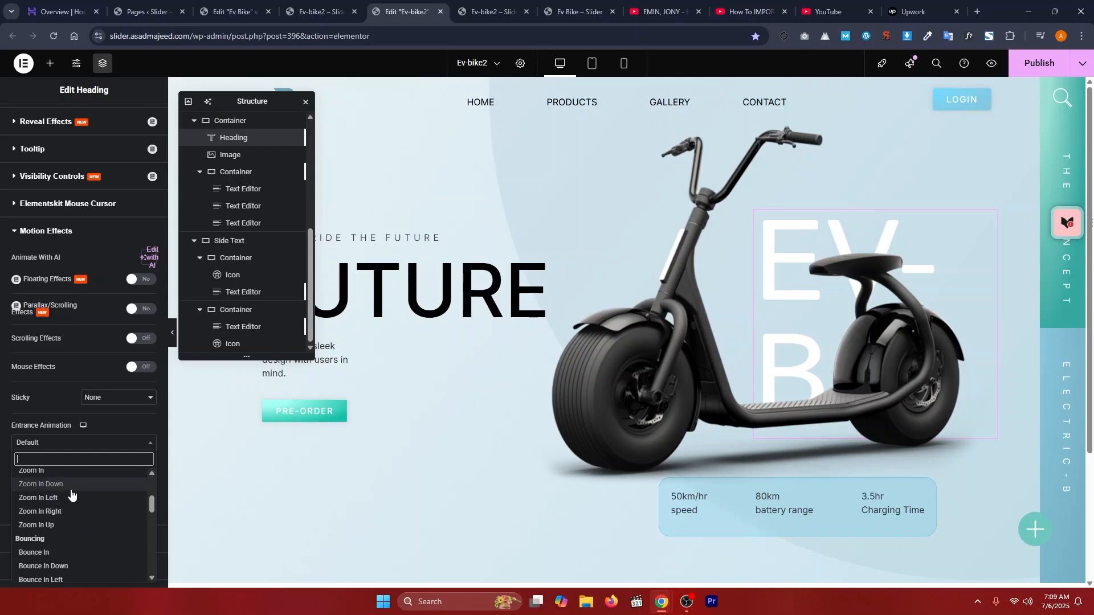
pyautogui.scroll(3, 70, 505)
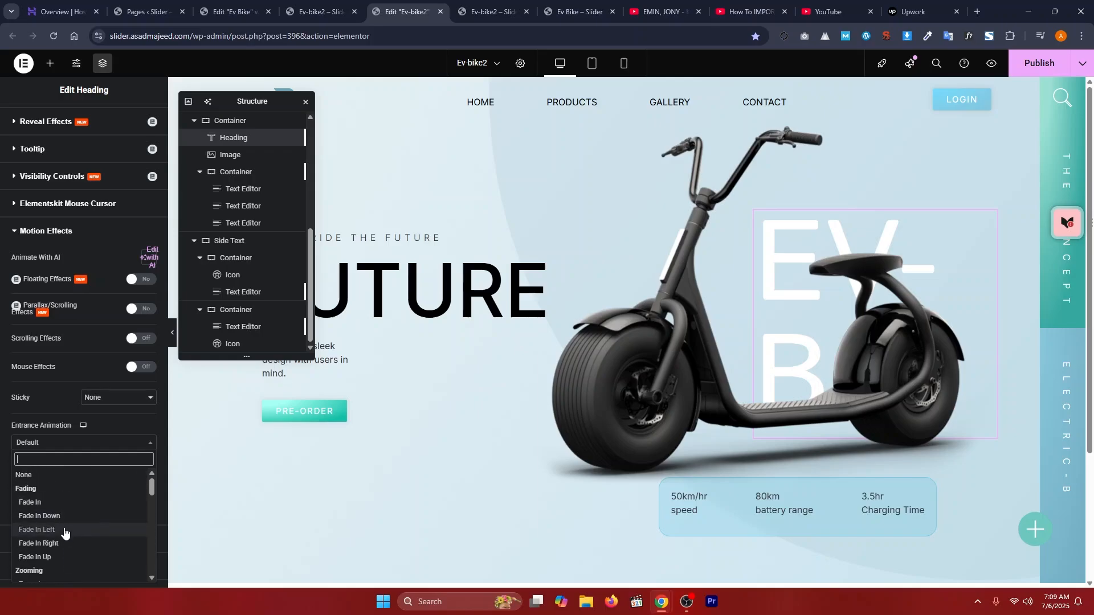
pyautogui.click(64, 529)
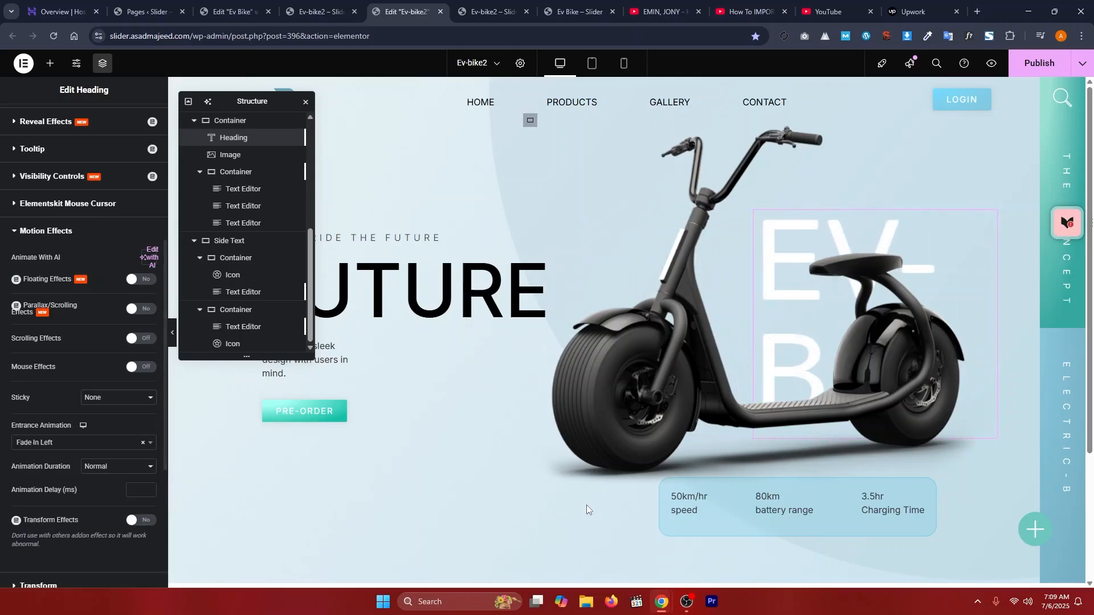
# - Try the Fade In Right entrance animation on the container with the speed, battery range and charging time texts
pyautogui.click(668, 493)
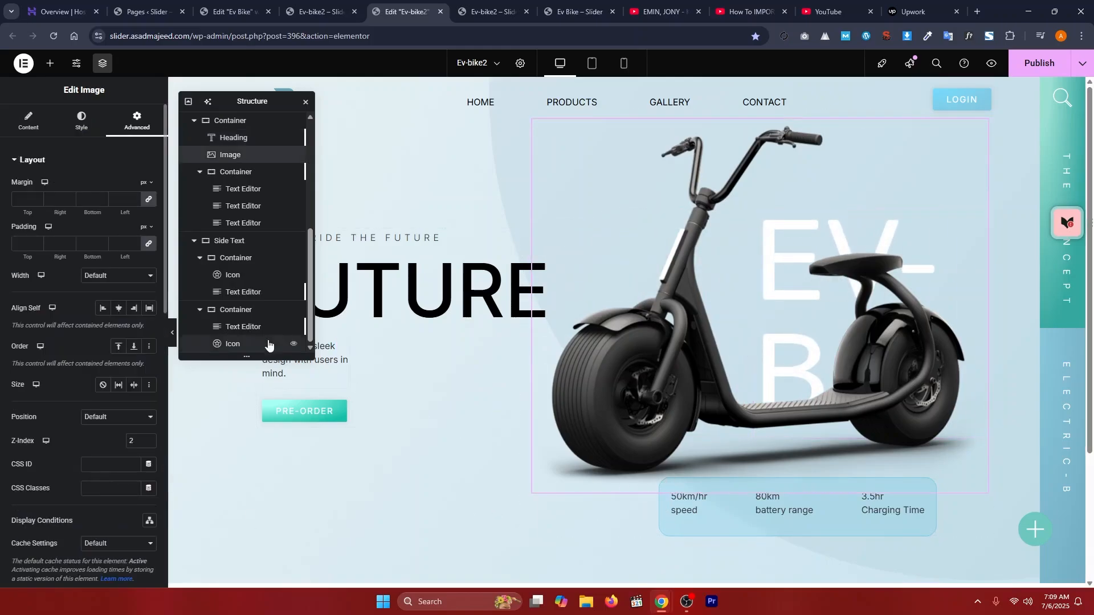
pyautogui.click(238, 246)
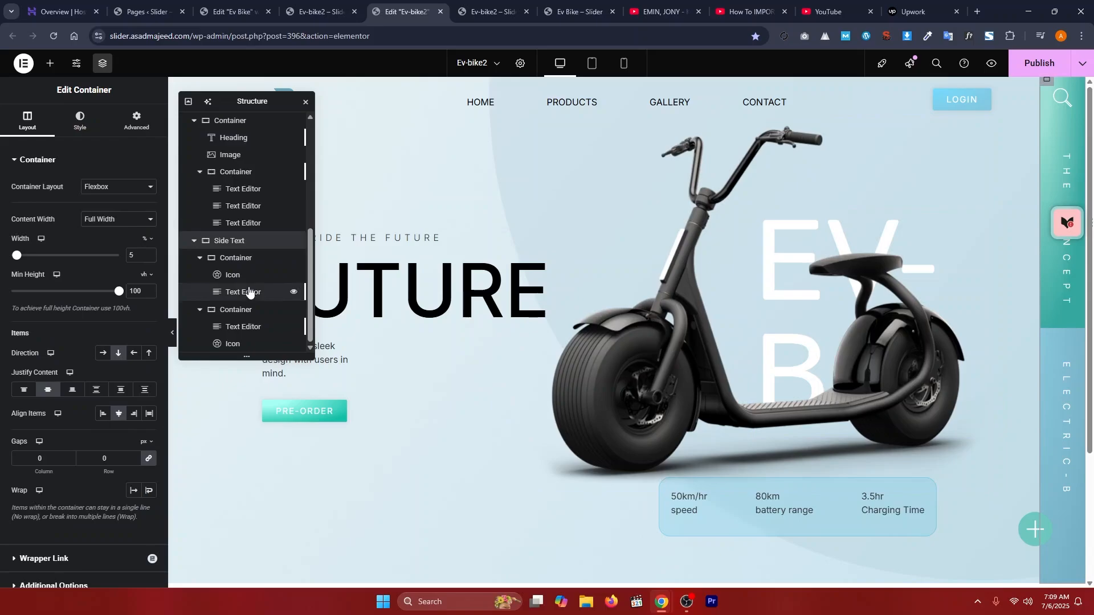
pyautogui.scroll(2, 244, 288)
pyautogui.click(248, 231)
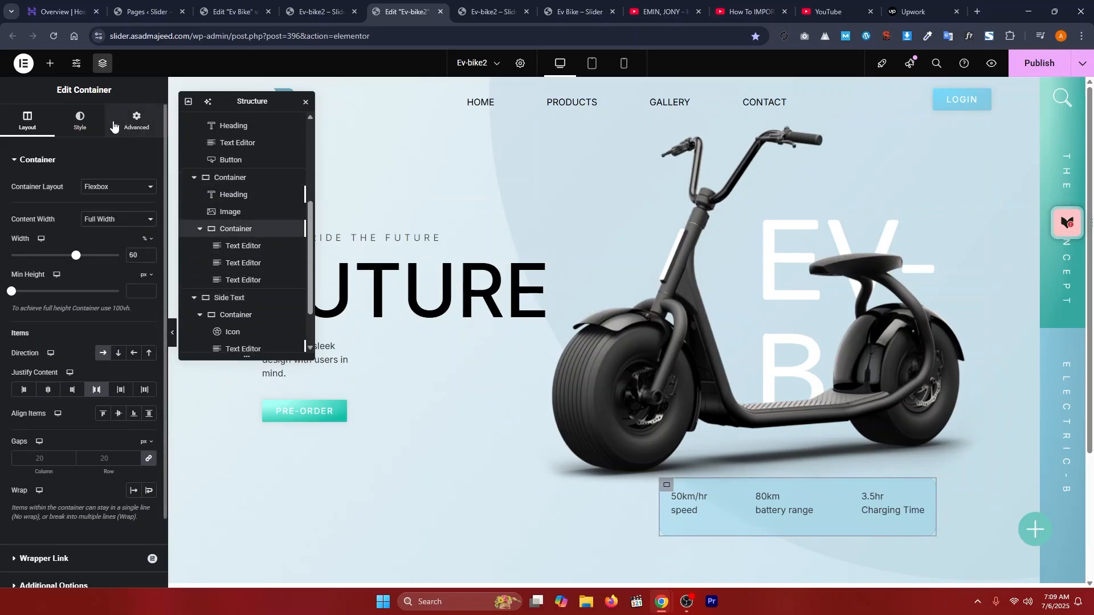
pyautogui.click(137, 120)
pyautogui.scroll(-10, 64, 414)
pyautogui.click(53, 442)
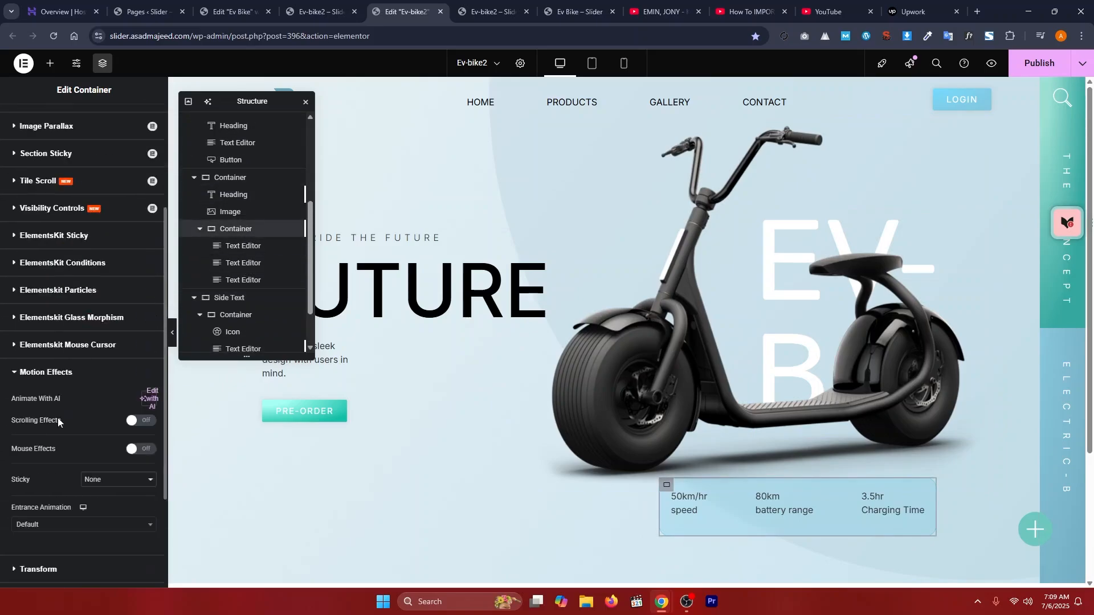
pyautogui.click(92, 420)
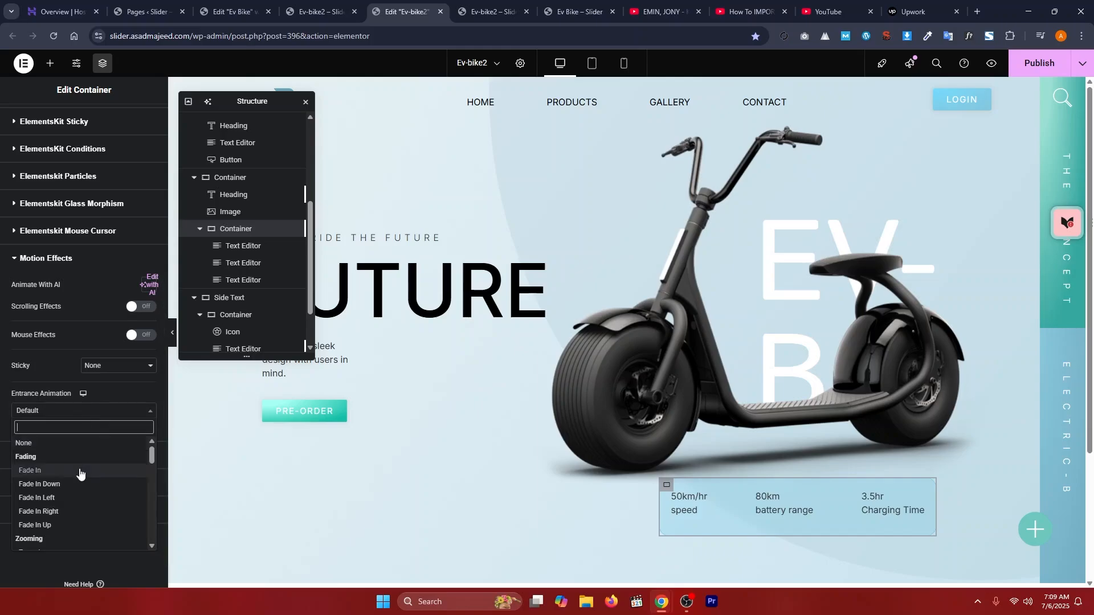
pyautogui.scroll(-2, 79, 477)
pyautogui.click(76, 455)
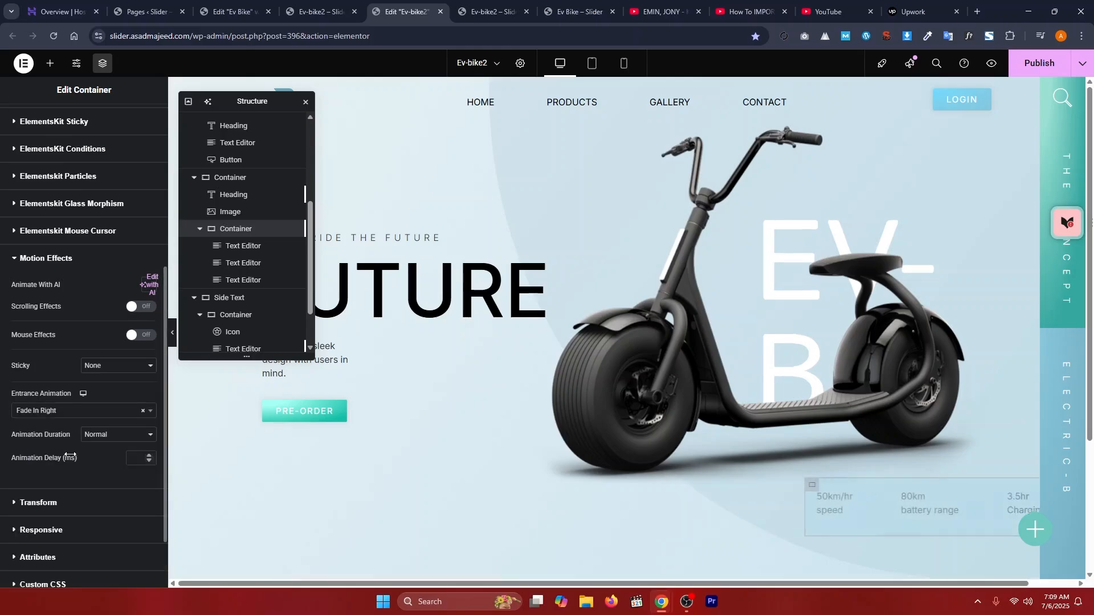
# - Switch the specs container's entrance animation to Fade In Up with a delay of 500 ms
pyautogui.click(88, 409)
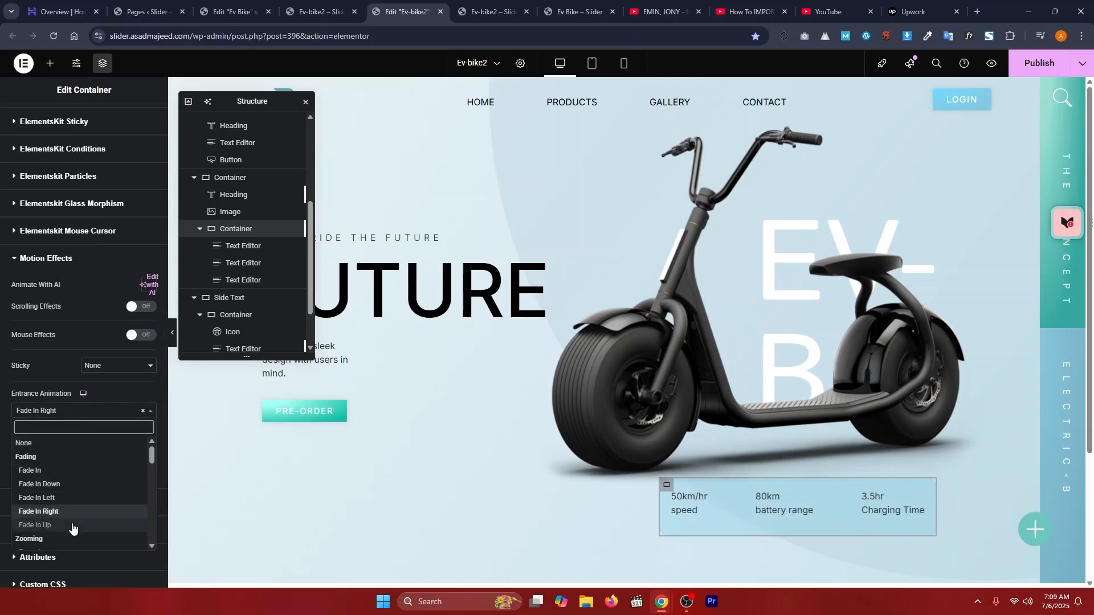
pyautogui.click(74, 521)
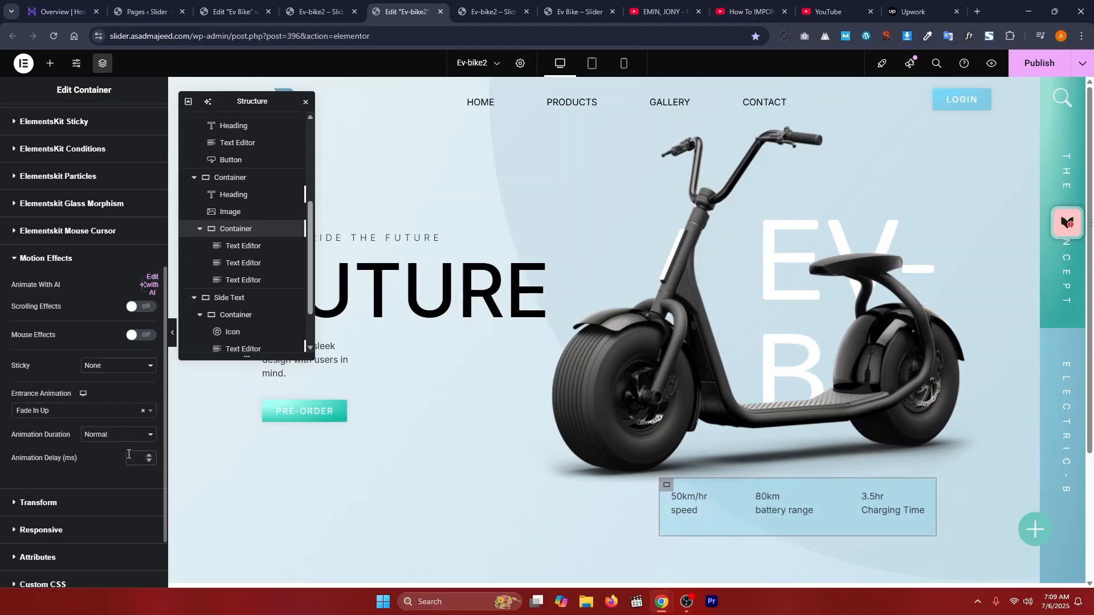
pyautogui.click(128, 455)
pyautogui.write('500')
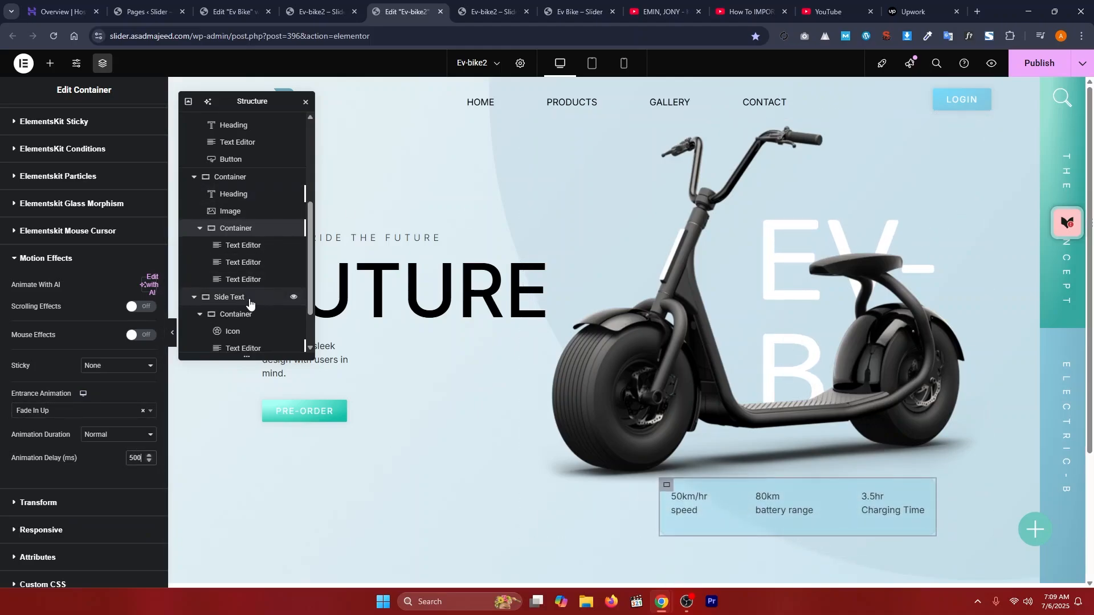
# - Give the upper container inside Side Text a Slide In Right entrance animation
pyautogui.scroll(-1, 241, 259)
pyautogui.click(244, 259)
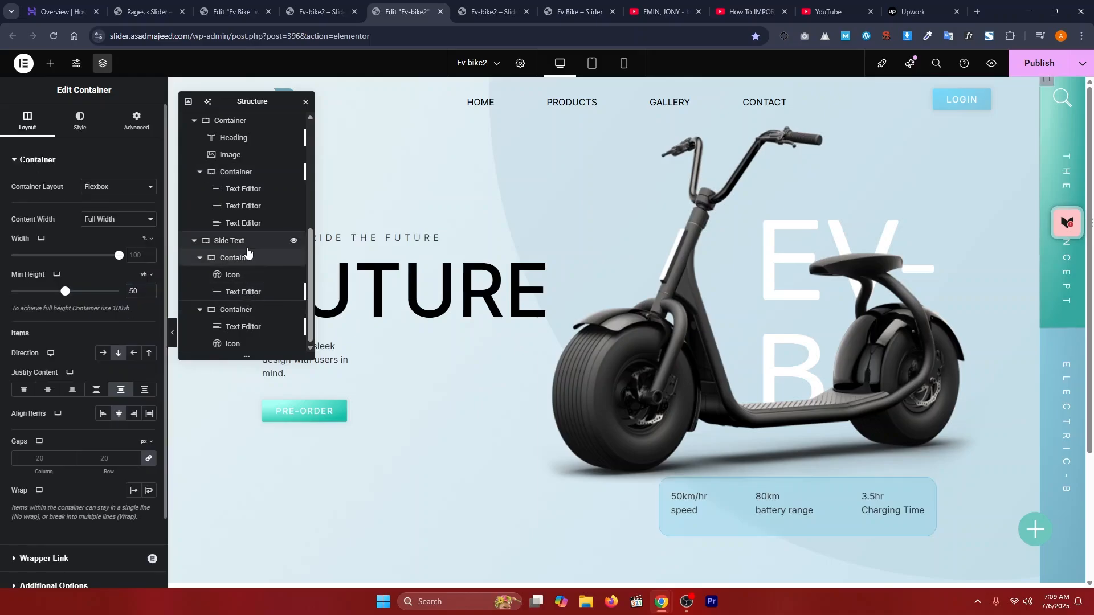
pyautogui.click(133, 122)
pyautogui.scroll(-6, 35, 342)
pyautogui.scroll(-3, 34, 341)
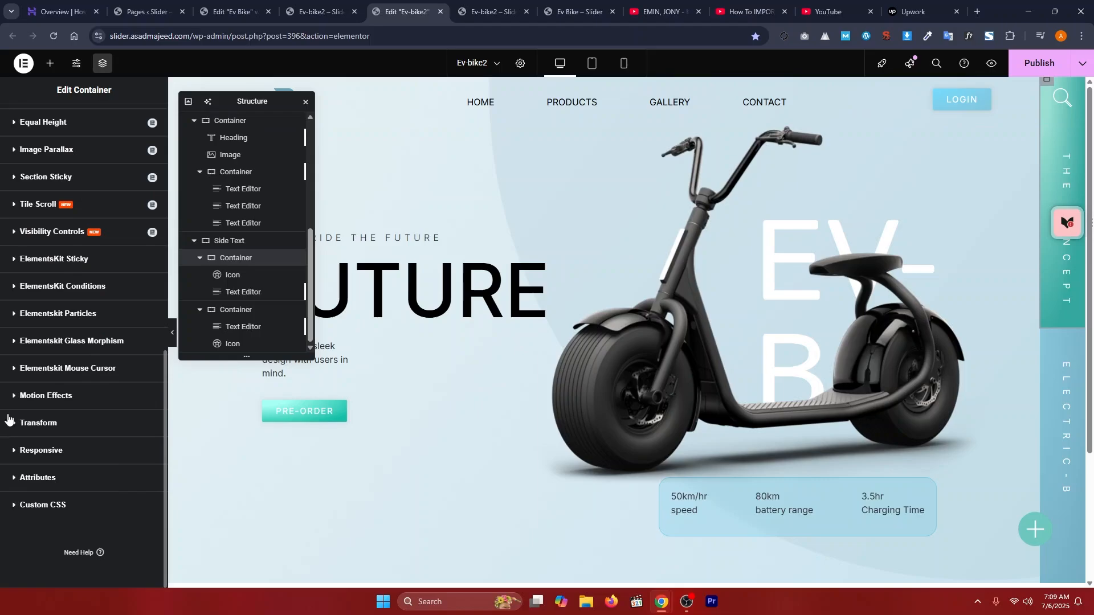
pyautogui.click(30, 396)
pyautogui.click(48, 379)
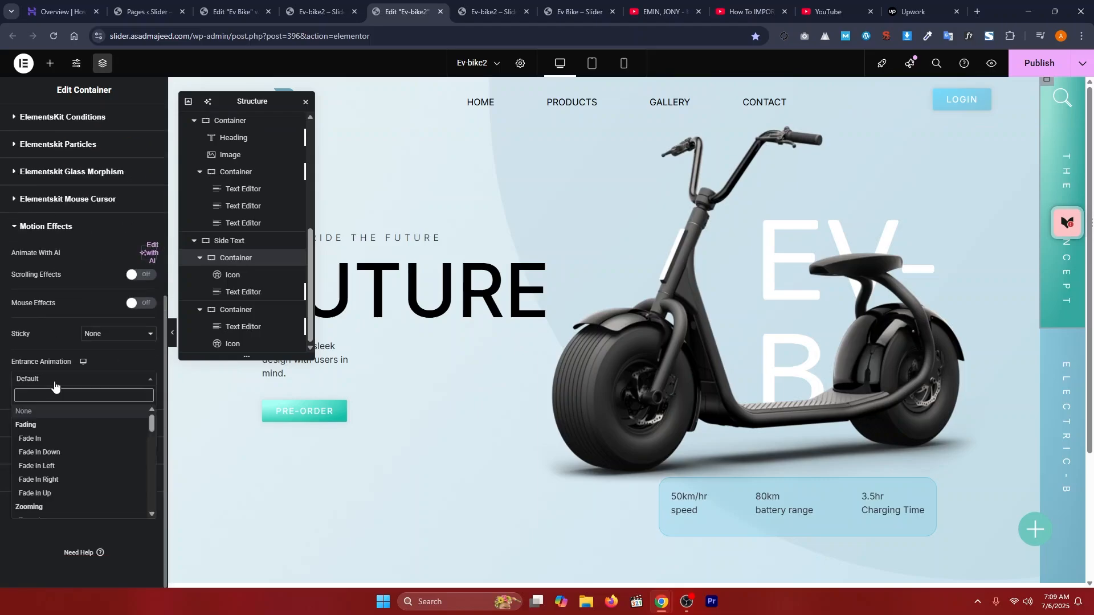
pyautogui.scroll(-1, 58, 469)
pyautogui.scroll(-4, 58, 466)
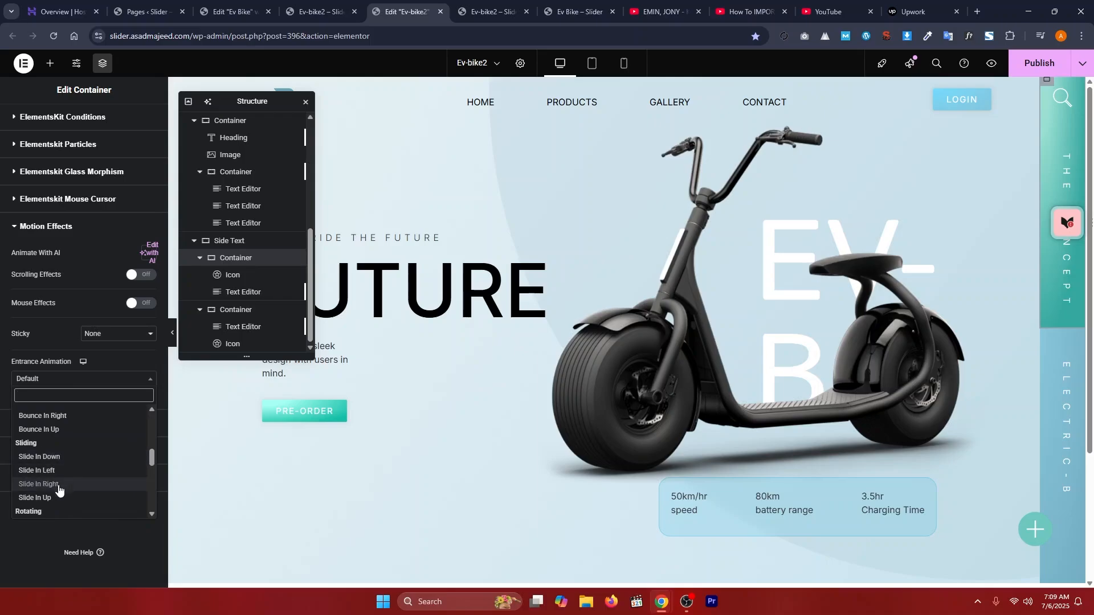
pyautogui.click(58, 490)
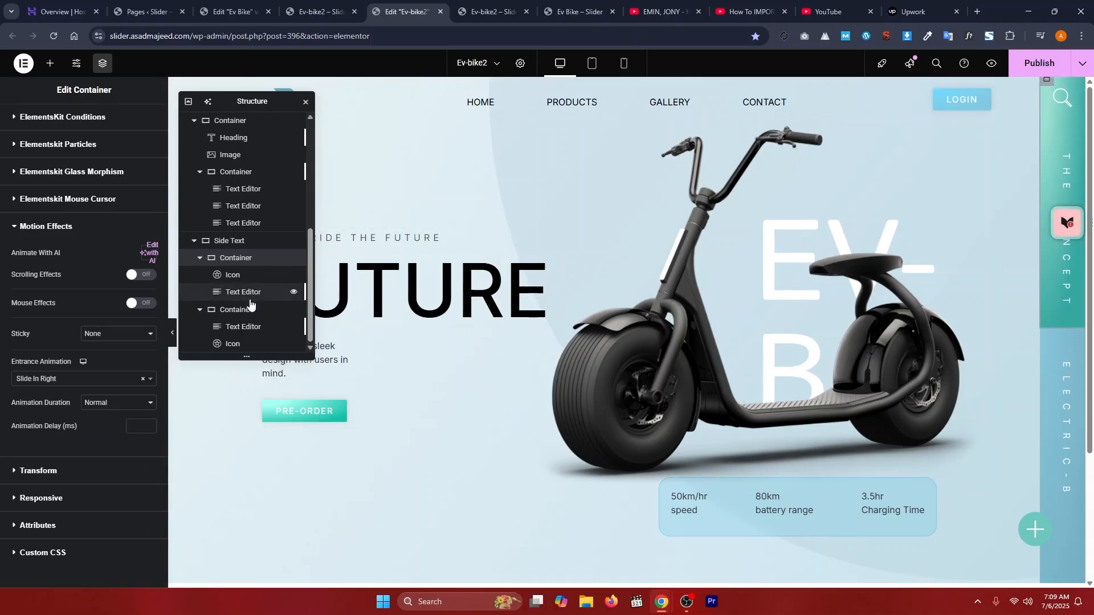
# - Set the animation delay of the upper Side Text container to 650 ms
pyautogui.click(250, 314)
pyautogui.click(139, 121)
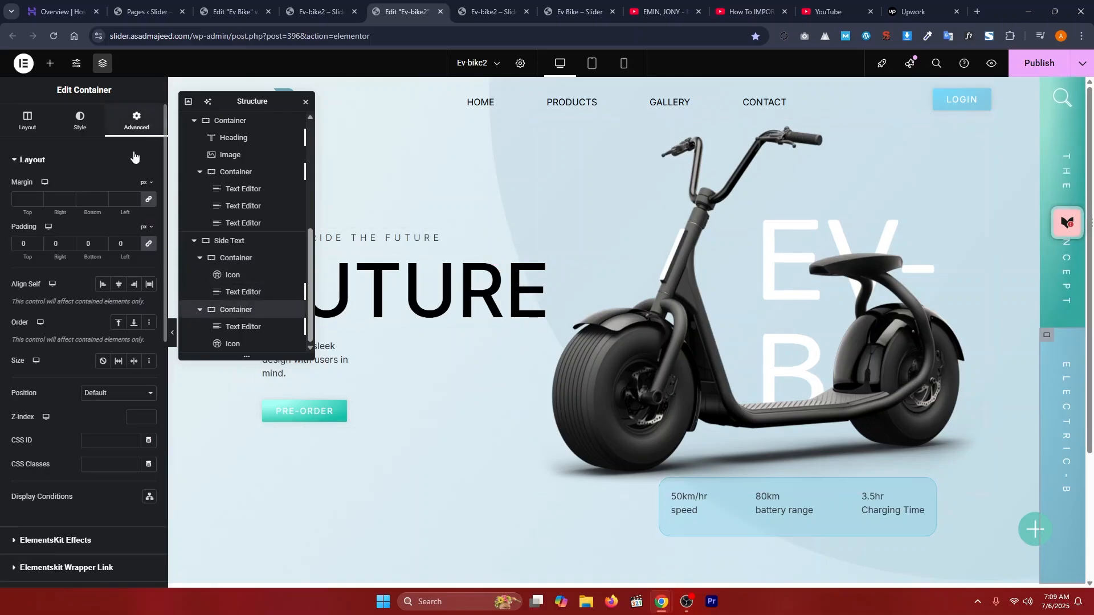
pyautogui.click(238, 259)
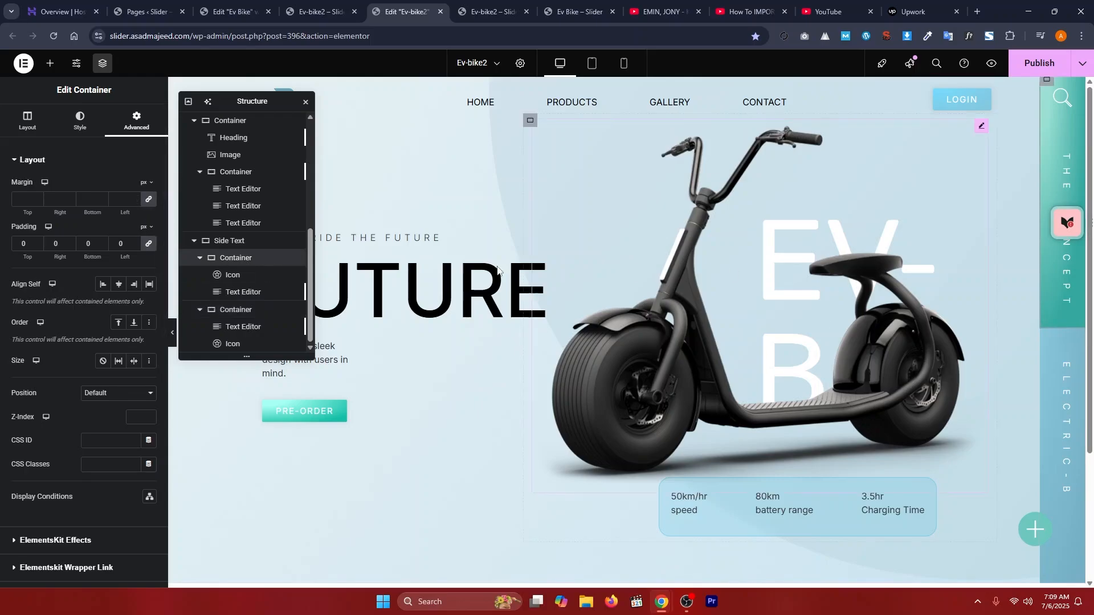
pyautogui.scroll(-8, 65, 450)
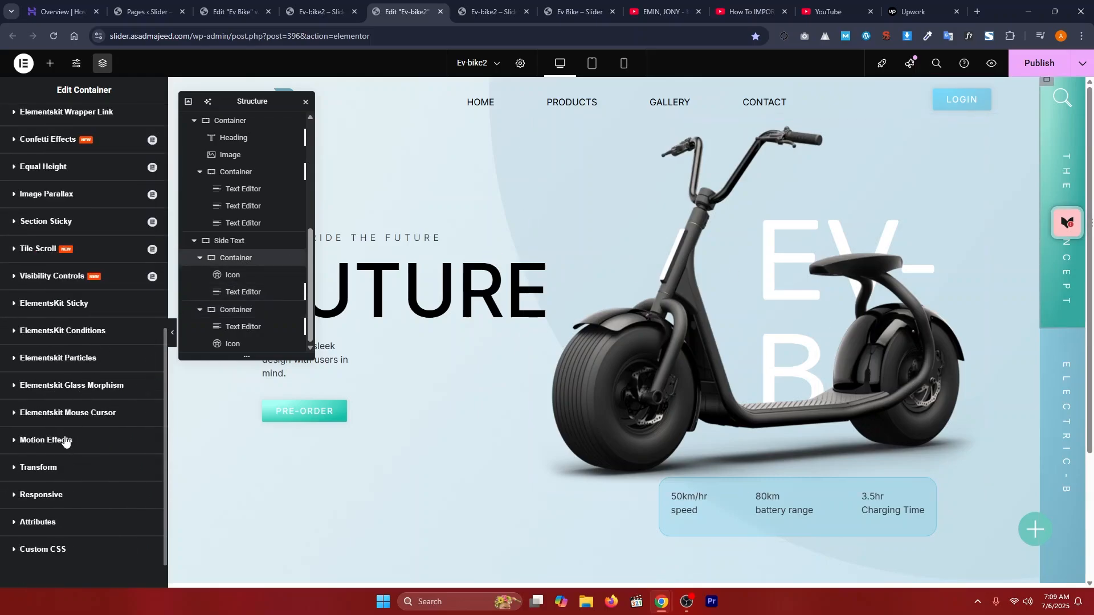
pyautogui.click(45, 441)
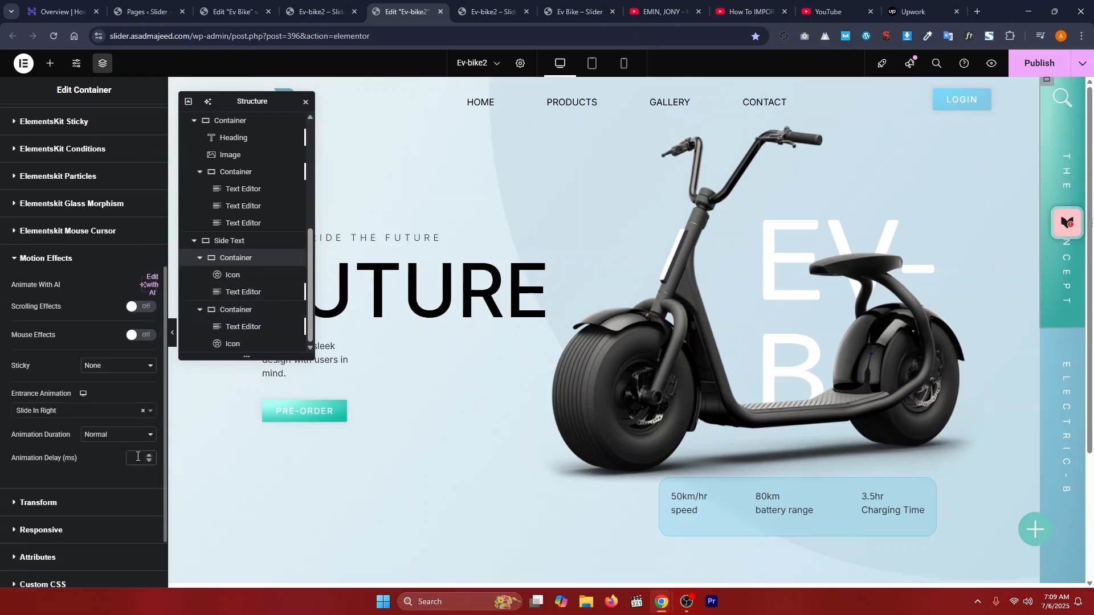
pyautogui.click(137, 456)
pyautogui.write('650')
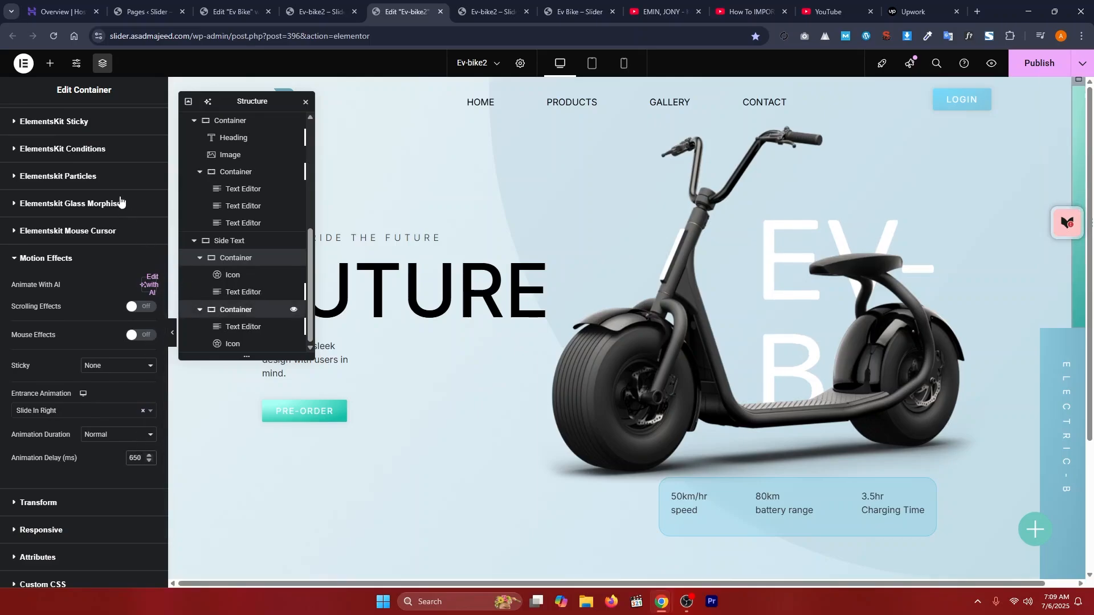
# - Give the lower Side Text container a Slide In Right entrance animation with a delay of 850 ms
pyautogui.scroll(-9, 49, 359)
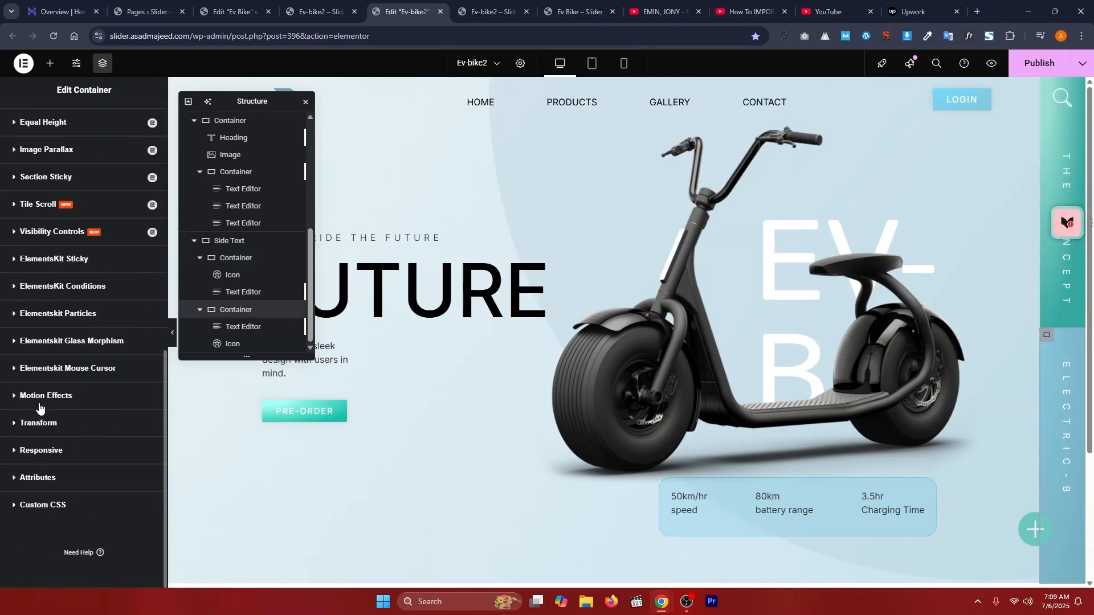
pyautogui.click(38, 404)
pyautogui.click(71, 420)
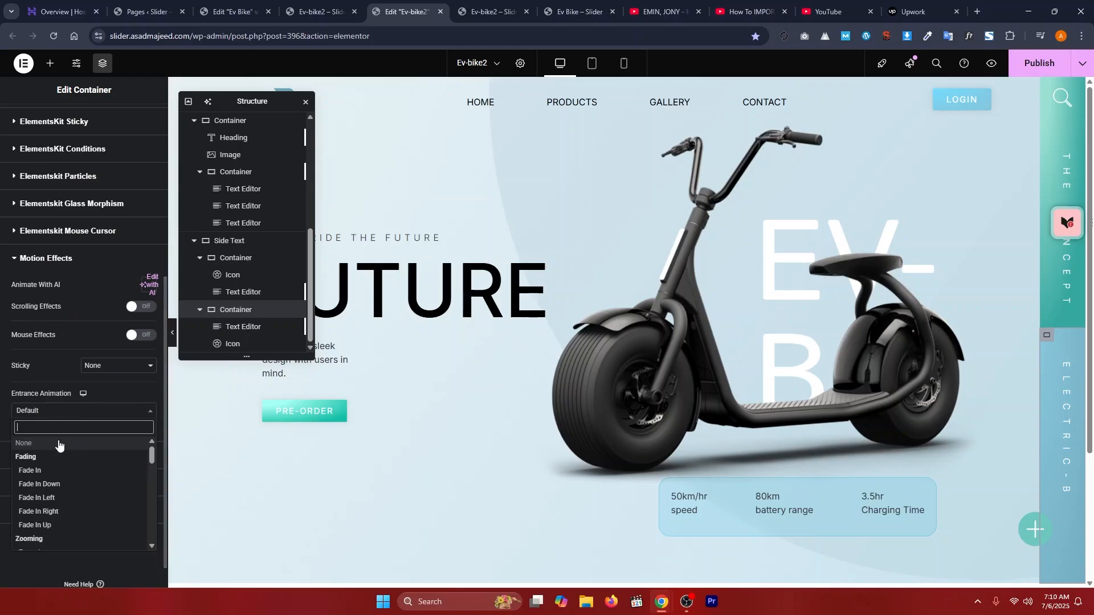
pyautogui.scroll(-5, 61, 496)
pyautogui.scroll(-4, 61, 490)
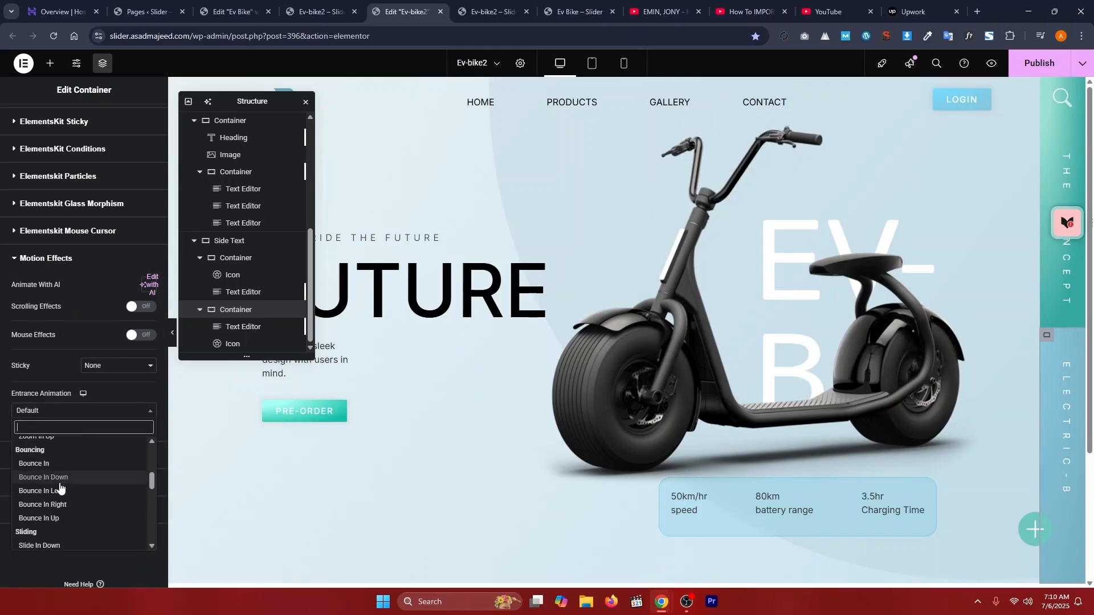
pyautogui.click(48, 521)
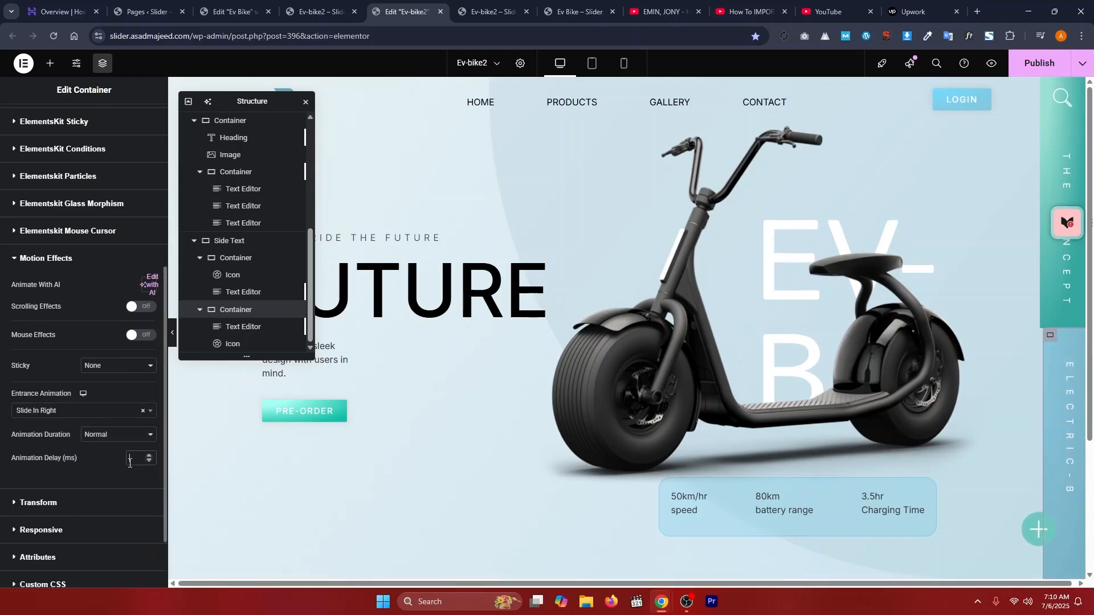
pyautogui.click(133, 458)
pyautogui.write('850')
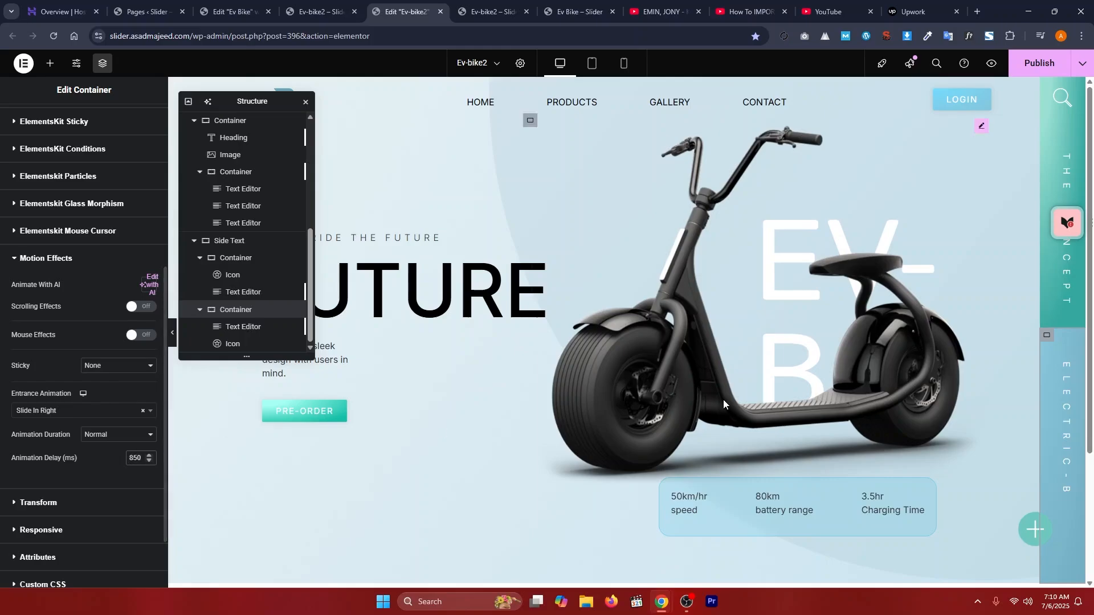
# - Publish the page changes and close the page structure overview
pyautogui.click(1025, 64)
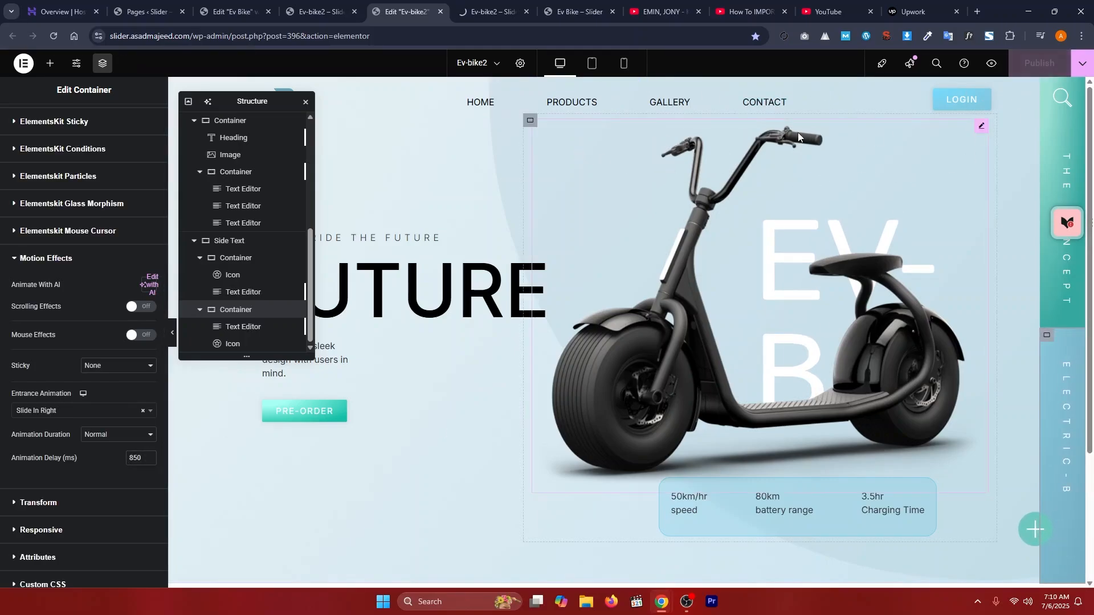
pyautogui.click(306, 102)
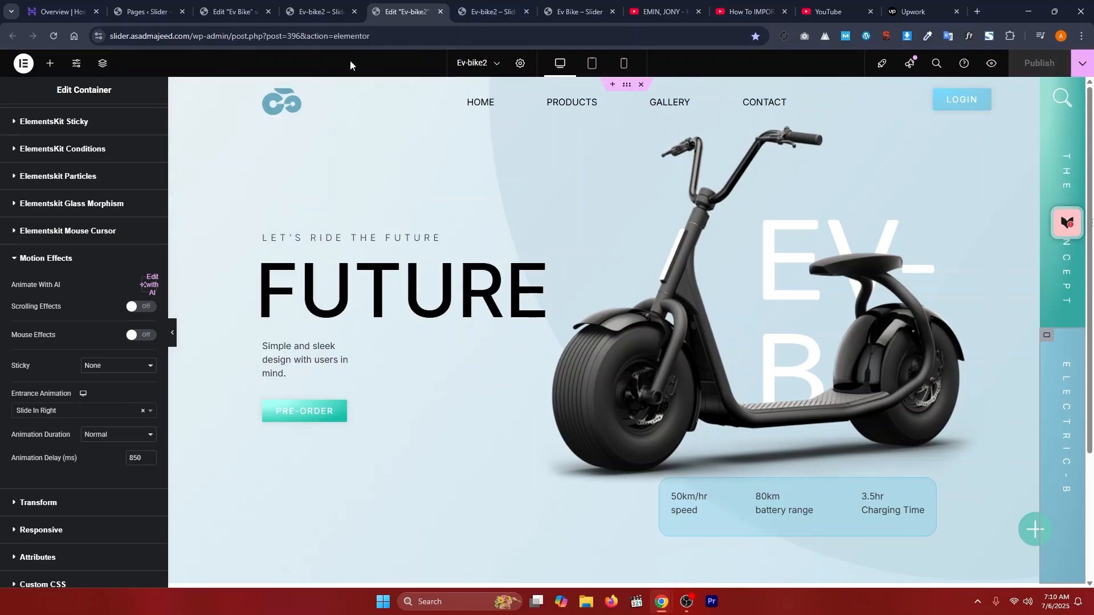
# - Preview the Ev-bike2 page to check its entrance animations
pyautogui.click(455, 6)
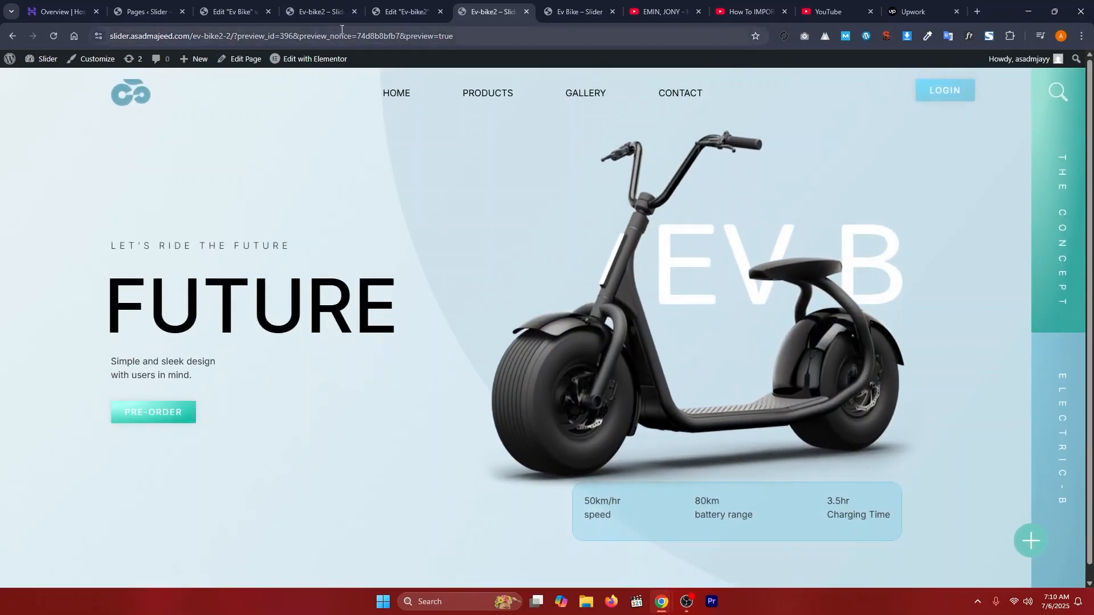
pyautogui.click(406, 12)
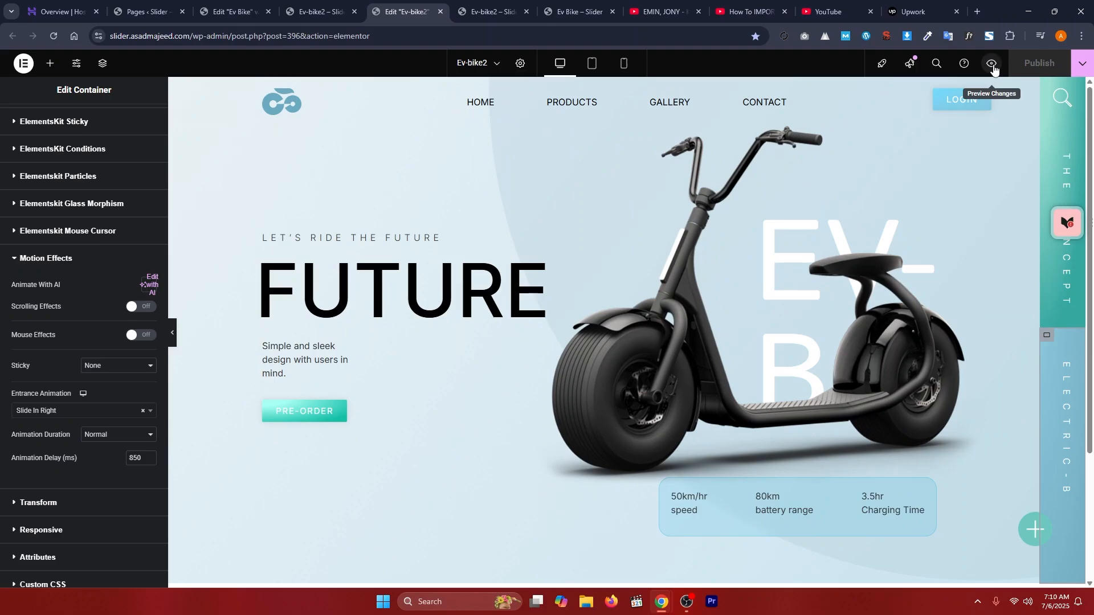
pyautogui.click(993, 65)
pyautogui.click(406, 12)
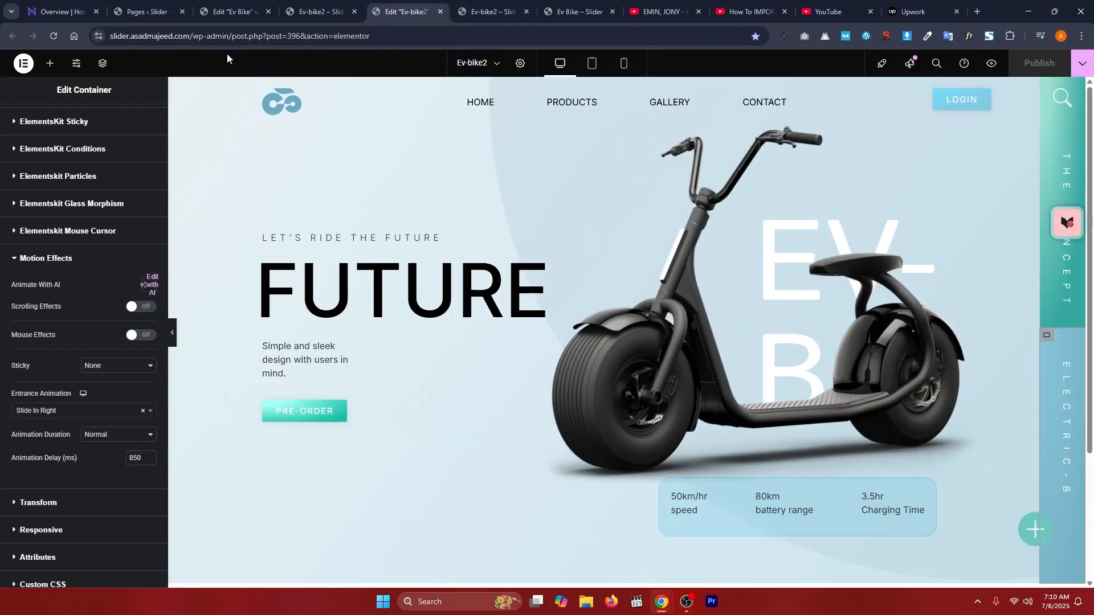
pyautogui.click(490, 11)
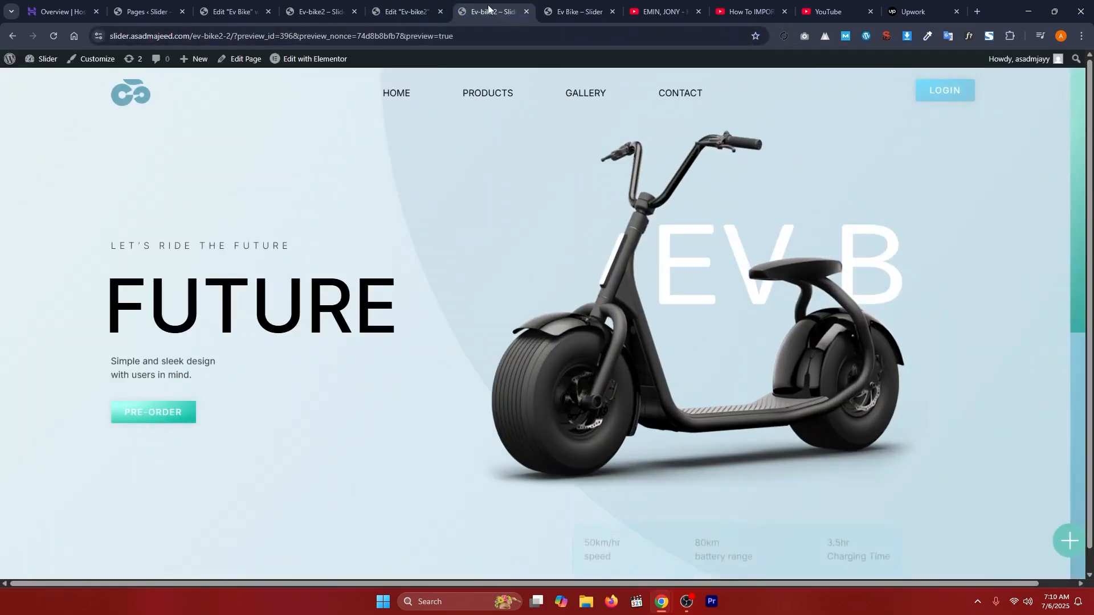
# - Open the page's ev-bike2-2 address, without the preview parameters, in an incognito window
pyautogui.click(231, 37)
pyautogui.doubleClick(261, 38)
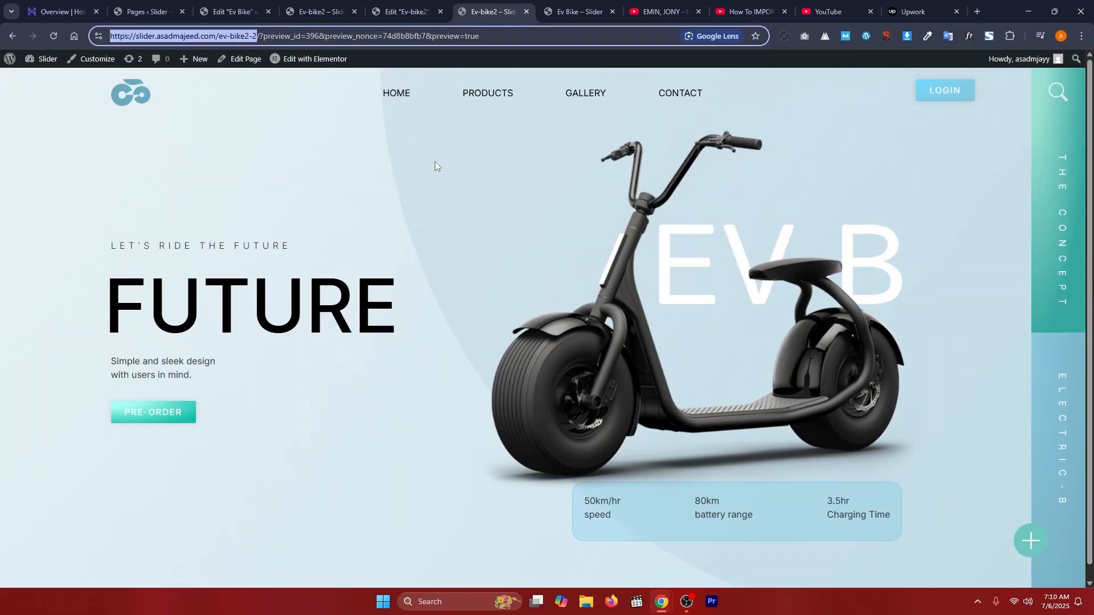
pyautogui.hotkey('ctrl', 'c')
pyautogui.hotkey('ctrl', 'shift', 'n')
pyautogui.hotkey('ctrl', 'v')
pyautogui.press('Return')
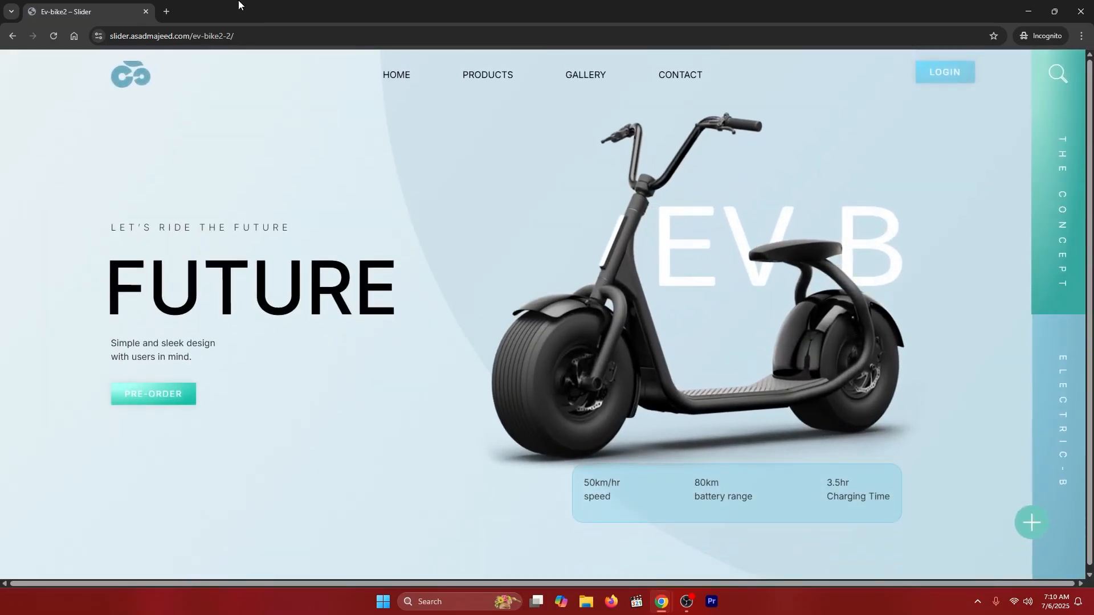
# - Reload the public page to replay its animations, close the incognito window and return to the Elementor editor of Ev-bike2
pyautogui.click(53, 36)
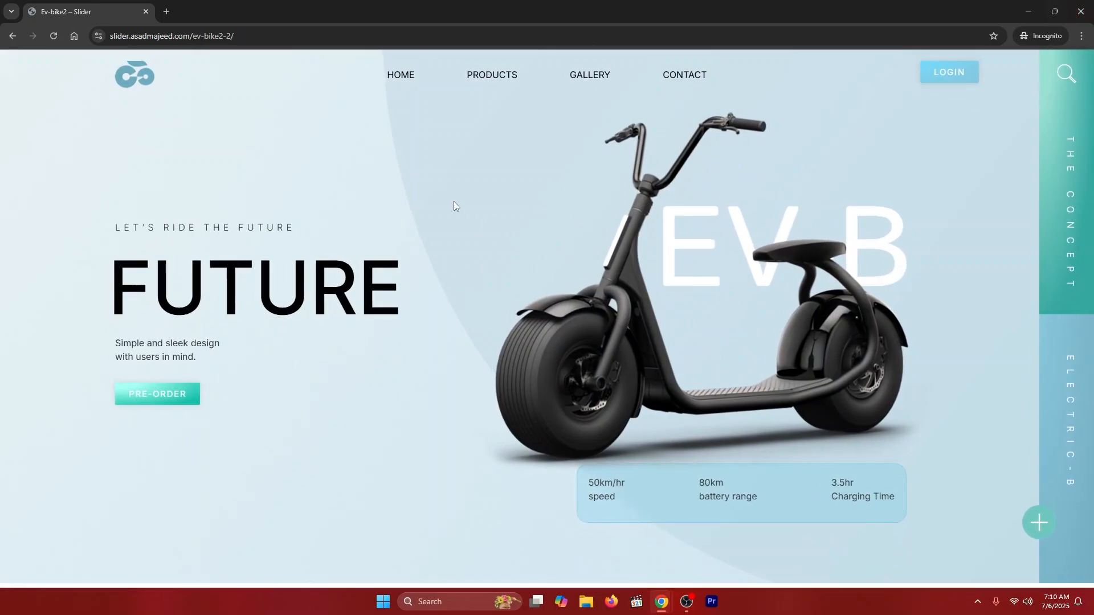
pyautogui.click(59, 42)
pyautogui.click(1089, 5)
pyautogui.rightClick(312, 61)
pyautogui.click(342, 4)
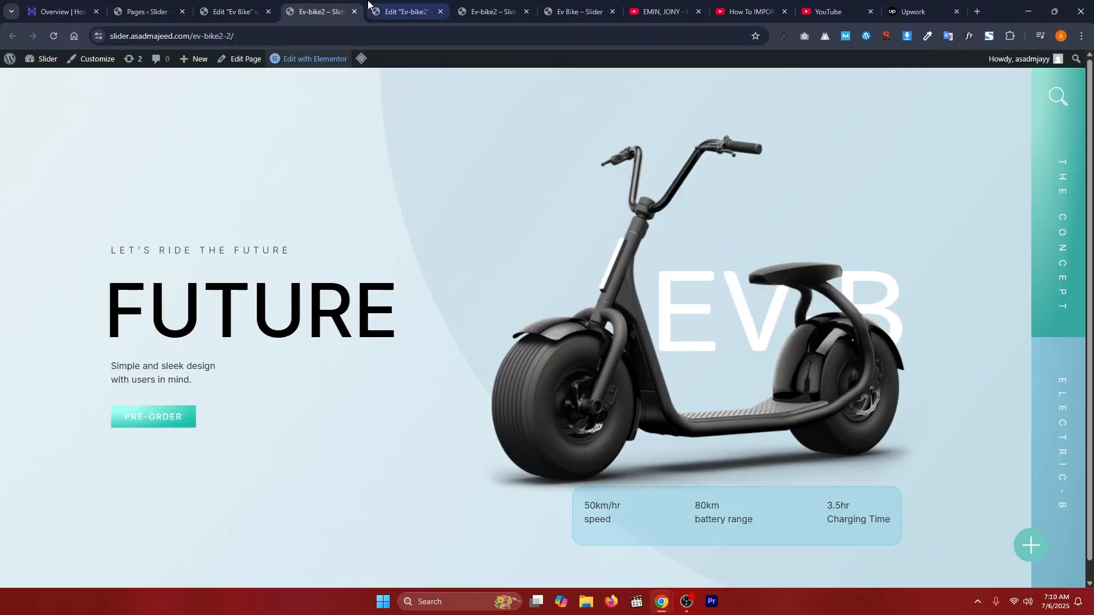
pyautogui.click(369, 5)
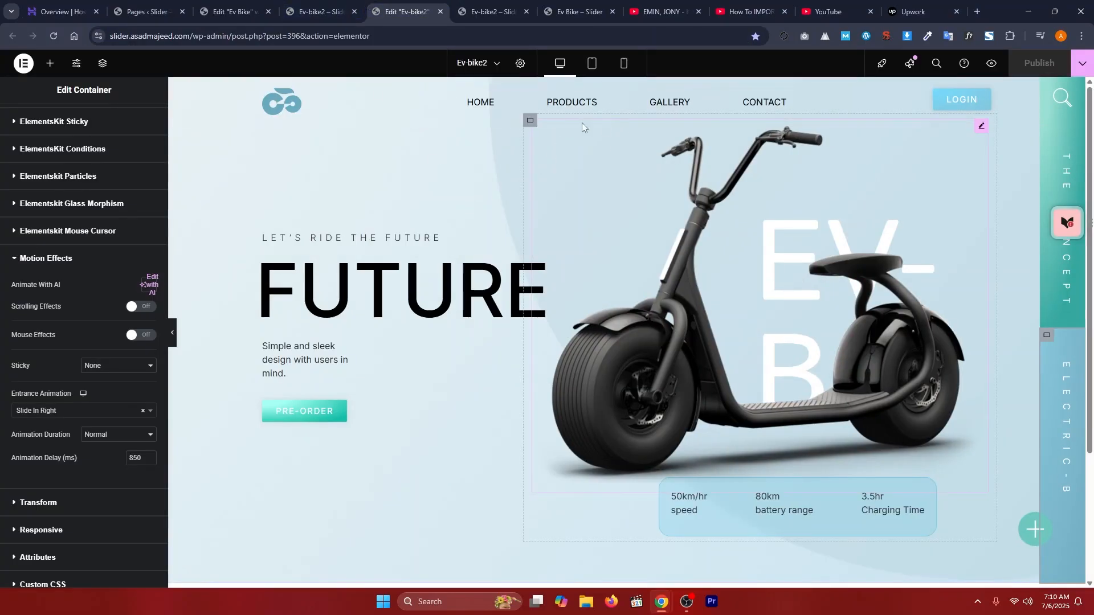
# - Open the page structure overview and rename the topmost container as Header
pyautogui.click(100, 64)
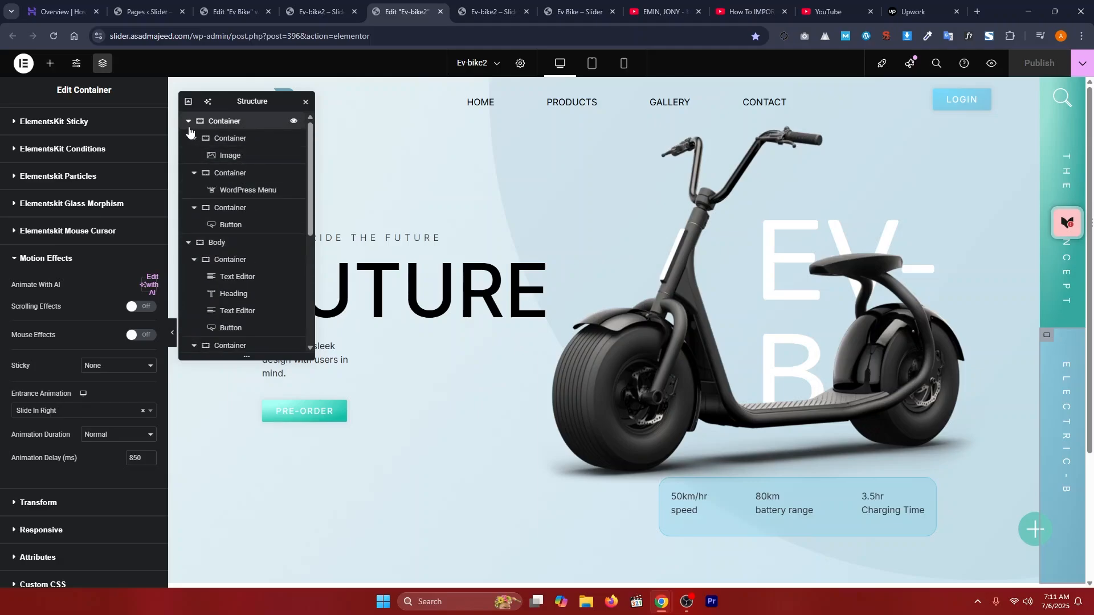
pyautogui.click(190, 129)
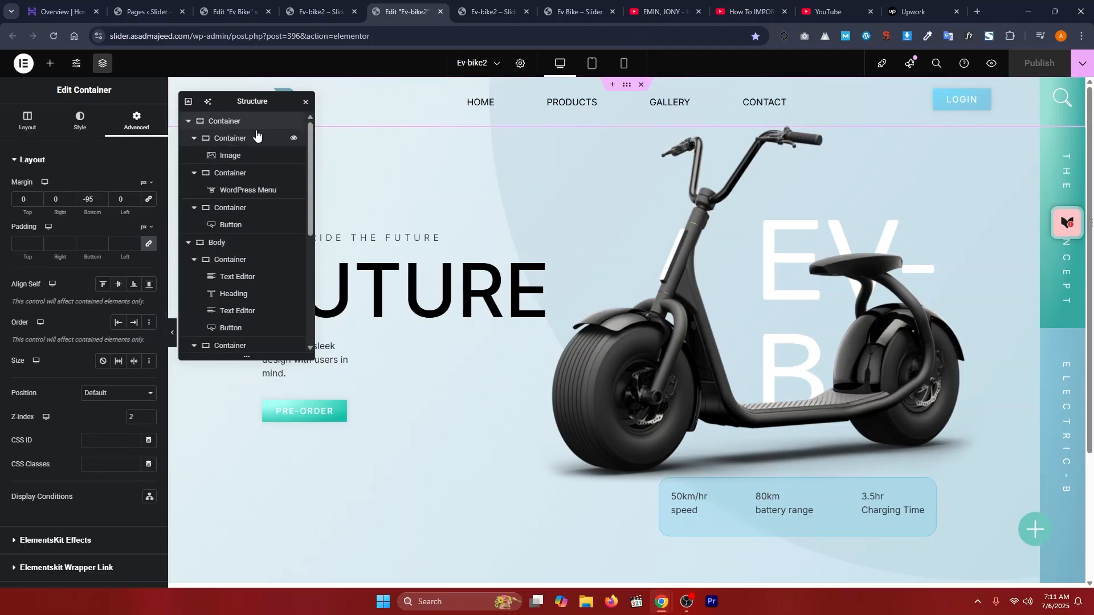
pyautogui.click(292, 121)
pyautogui.click(293, 122)
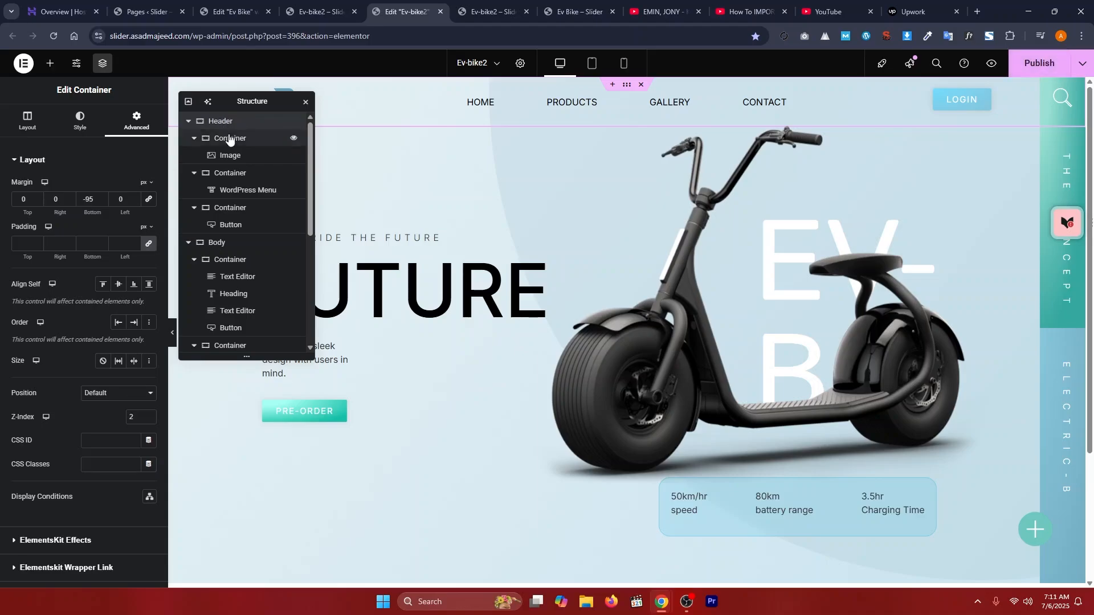
# - Set the overflow of the Body container to Hidden and publish the change
pyautogui.click(234, 174)
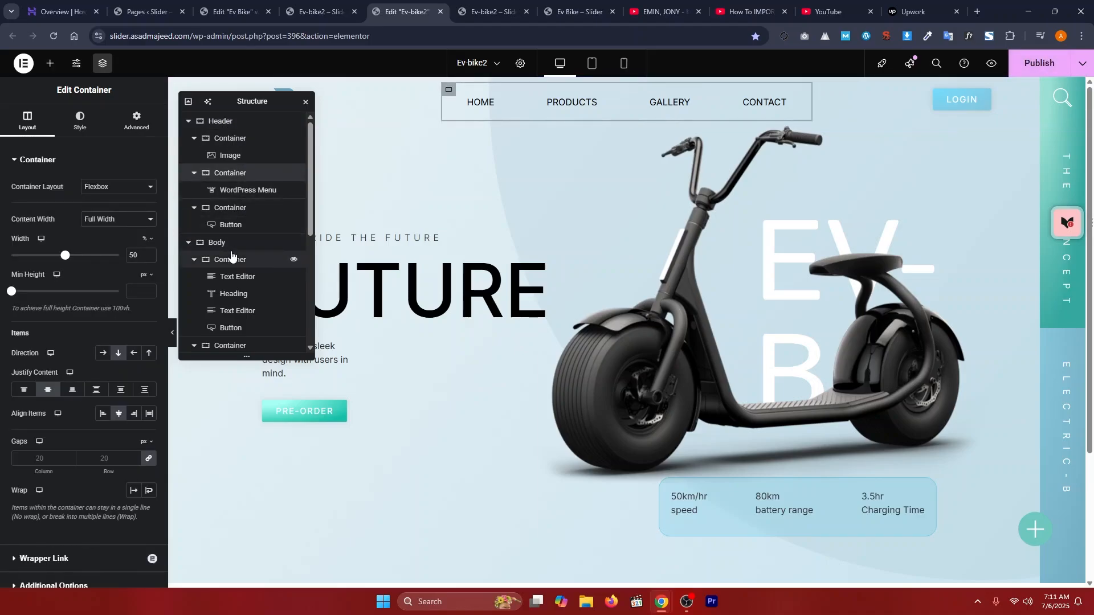
pyautogui.click(213, 243)
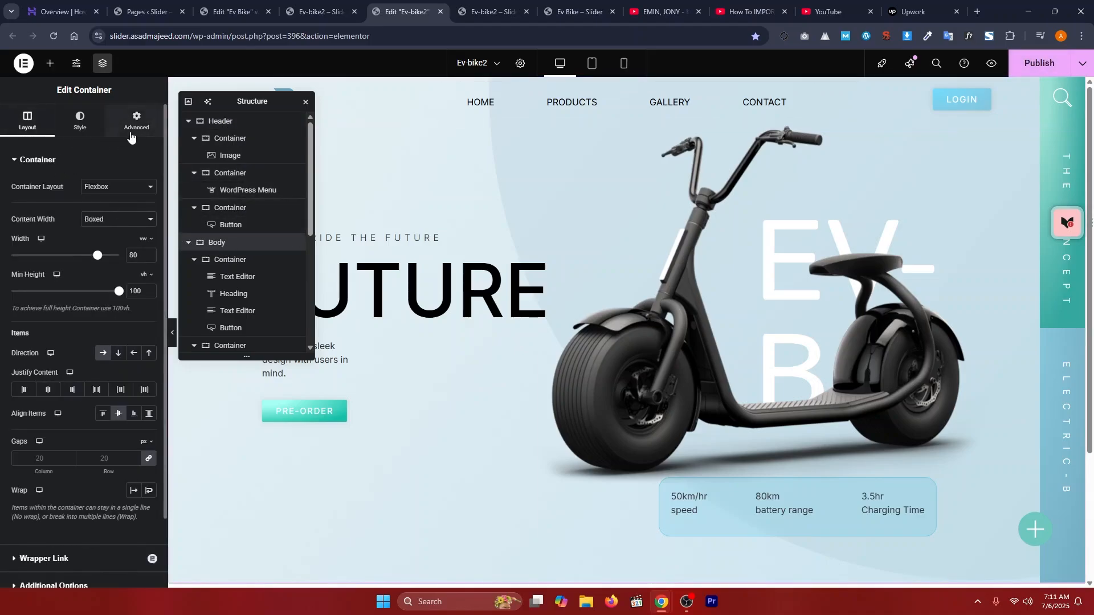
pyautogui.scroll(-2, 51, 434)
pyautogui.click(53, 506)
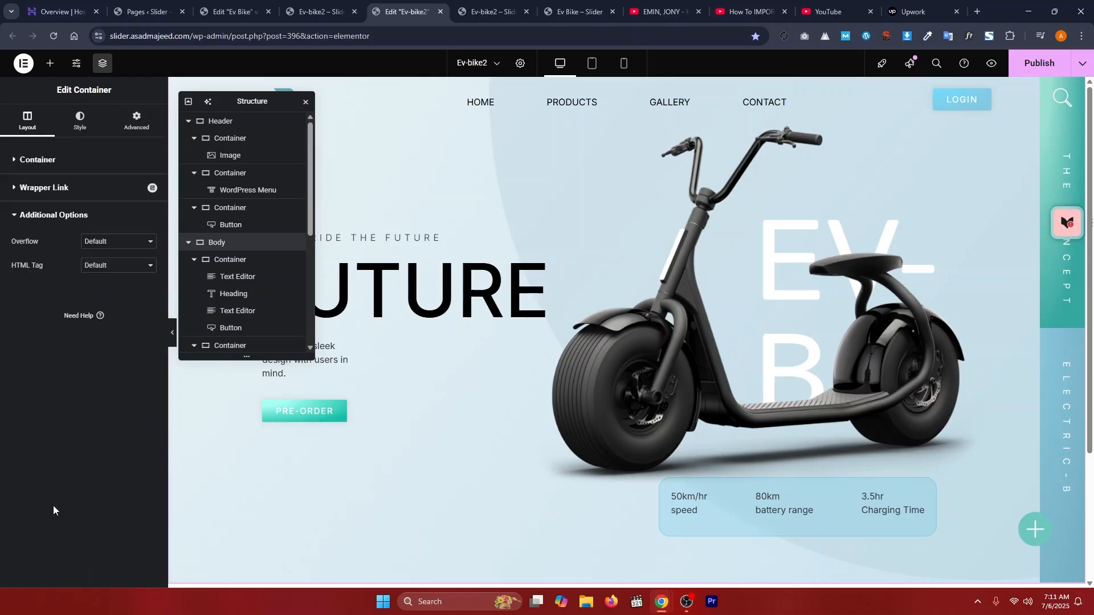
pyautogui.click(116, 249)
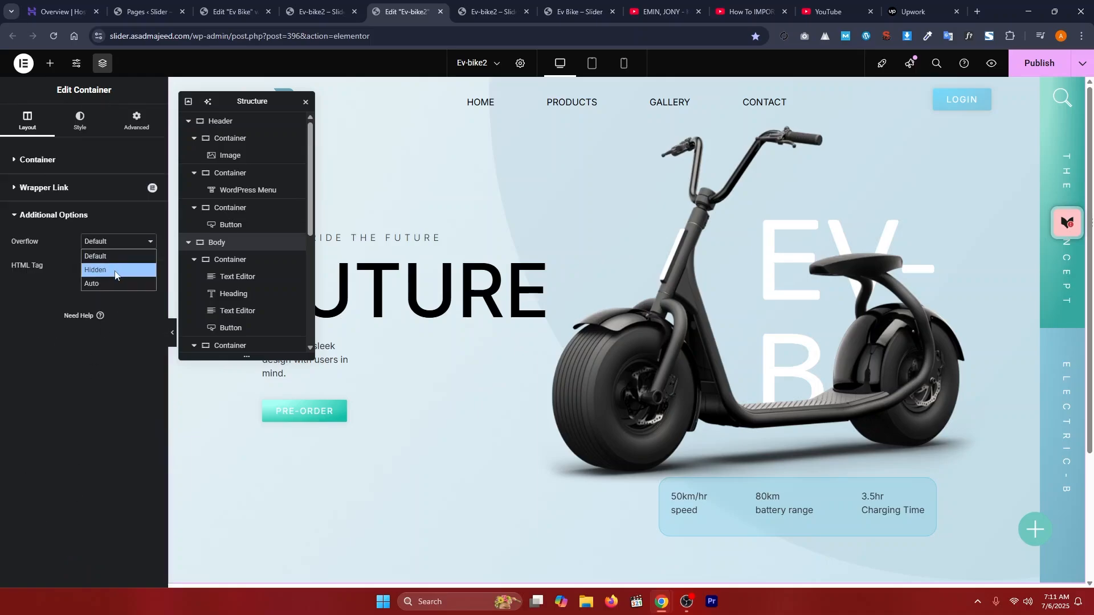
pyautogui.click(115, 270)
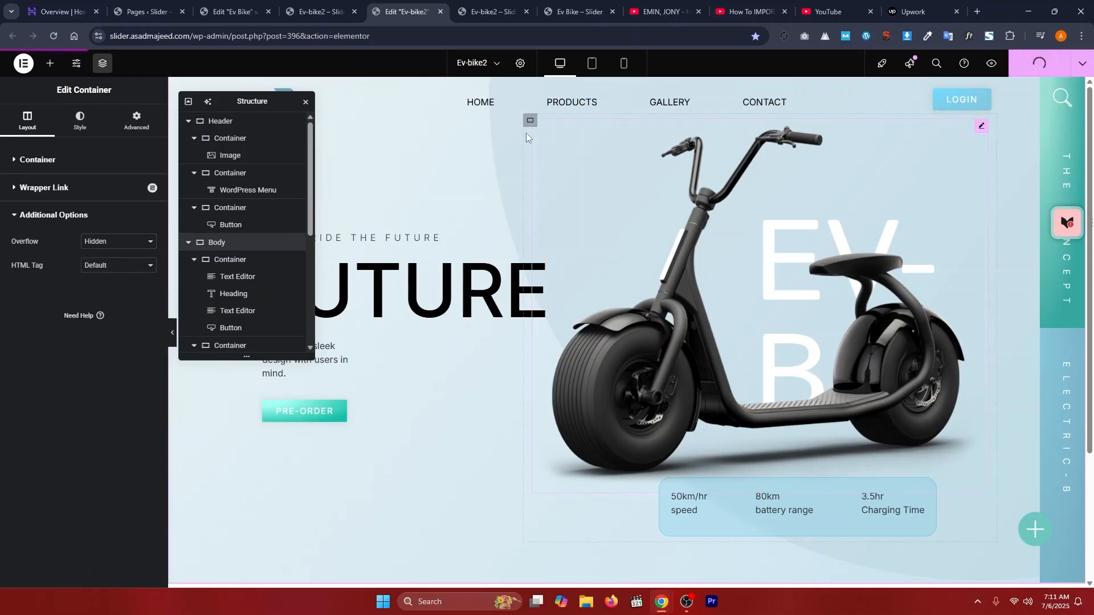
# - Open the published page in a new incognito window to check its animations, and return to the editor
pyautogui.hotkey('alt', 'Tab')
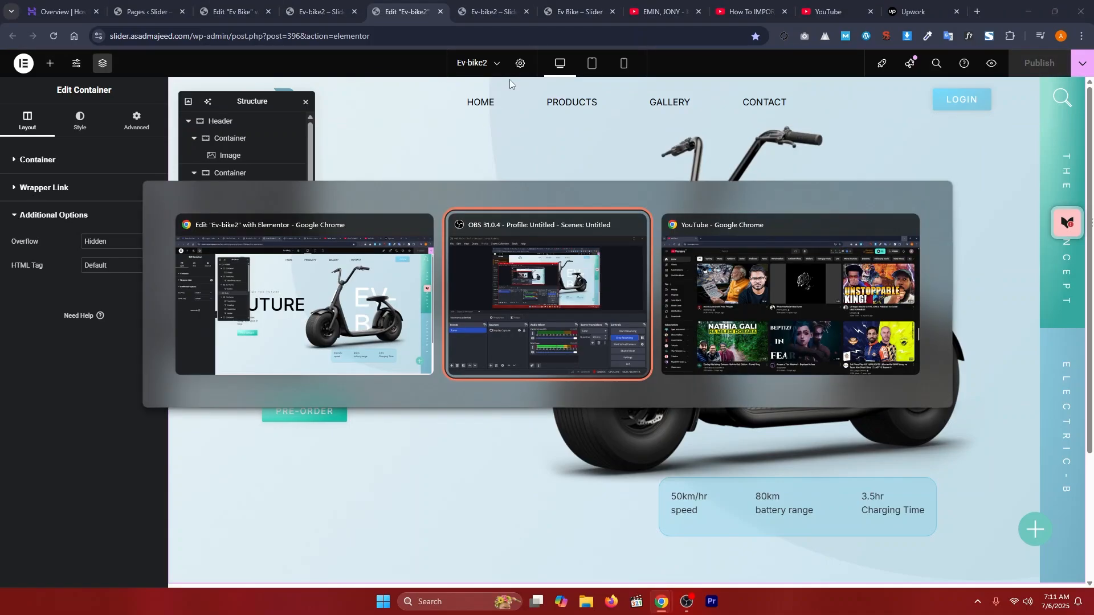
pyautogui.press('Escape')
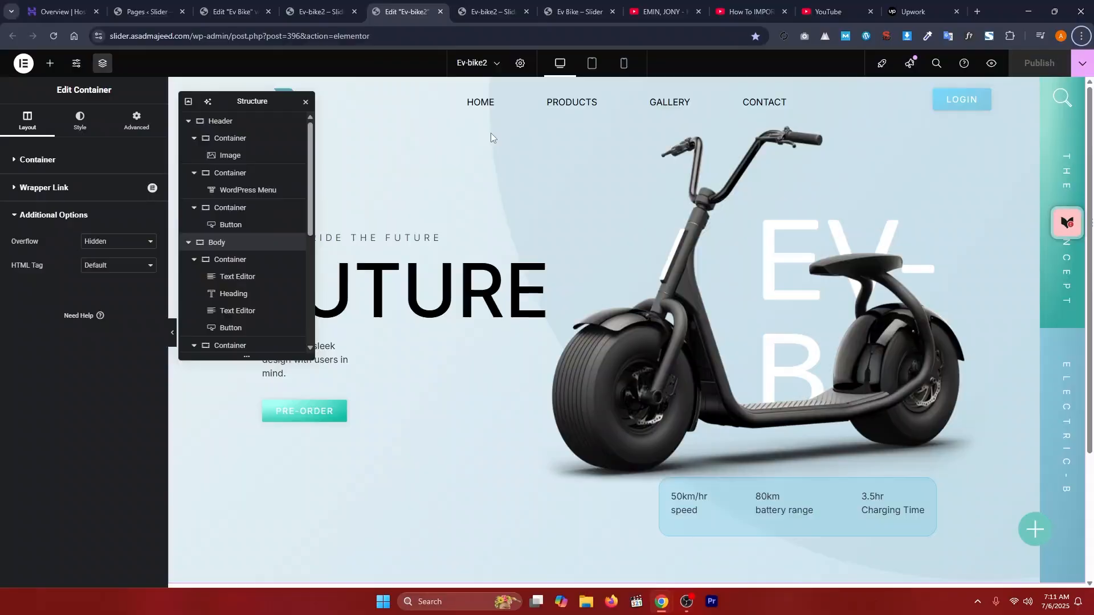
pyautogui.hotkey('ctrl', 'shift', 'n')
pyautogui.hotkey('ctrl', 'v')
pyautogui.press('Return')
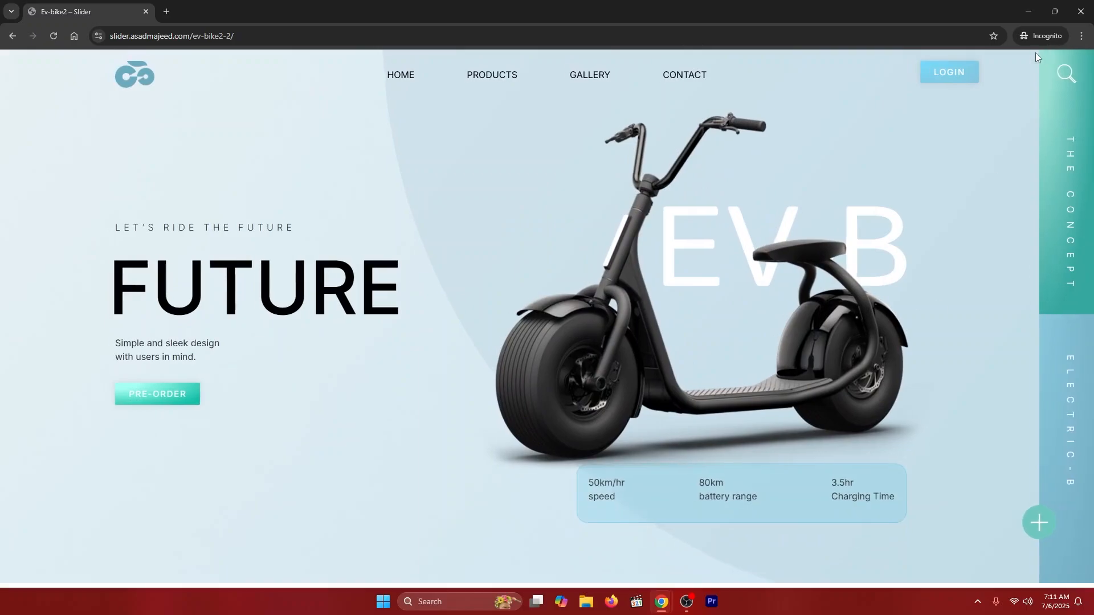
pyautogui.click(1028, 12)
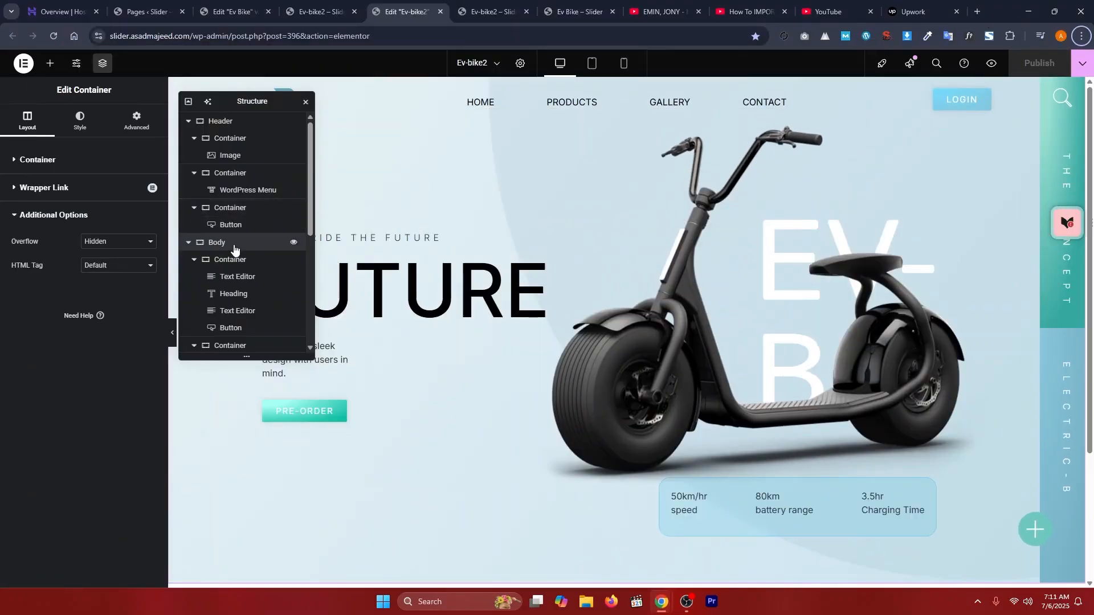
# - Start a custom CSS rule on the Body container with "selector" as its target
pyautogui.click(124, 128)
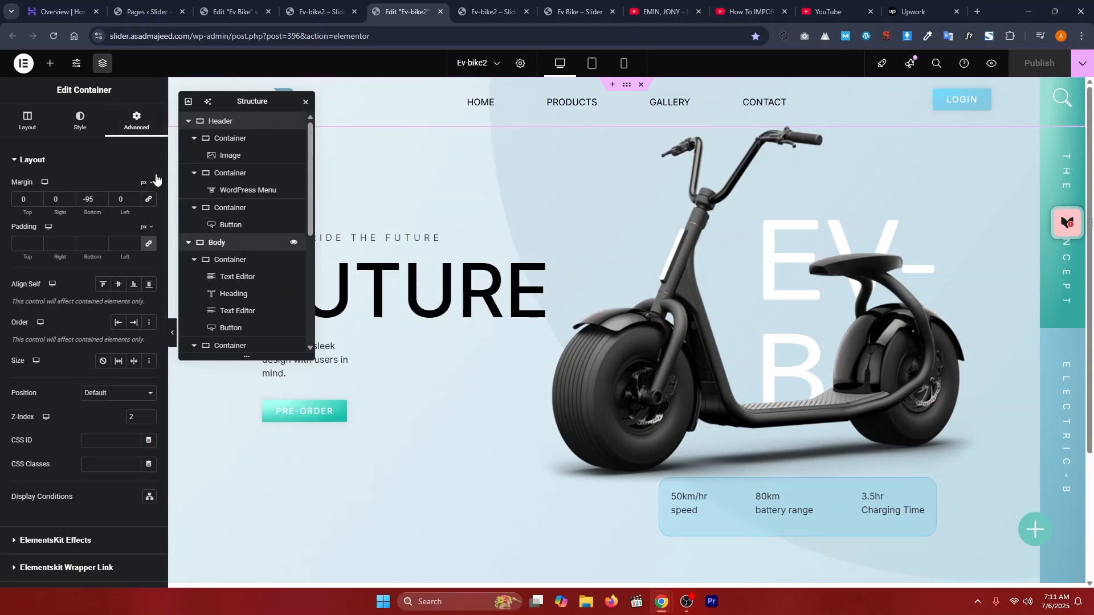
pyautogui.click(135, 127)
pyautogui.scroll(-10, 80, 342)
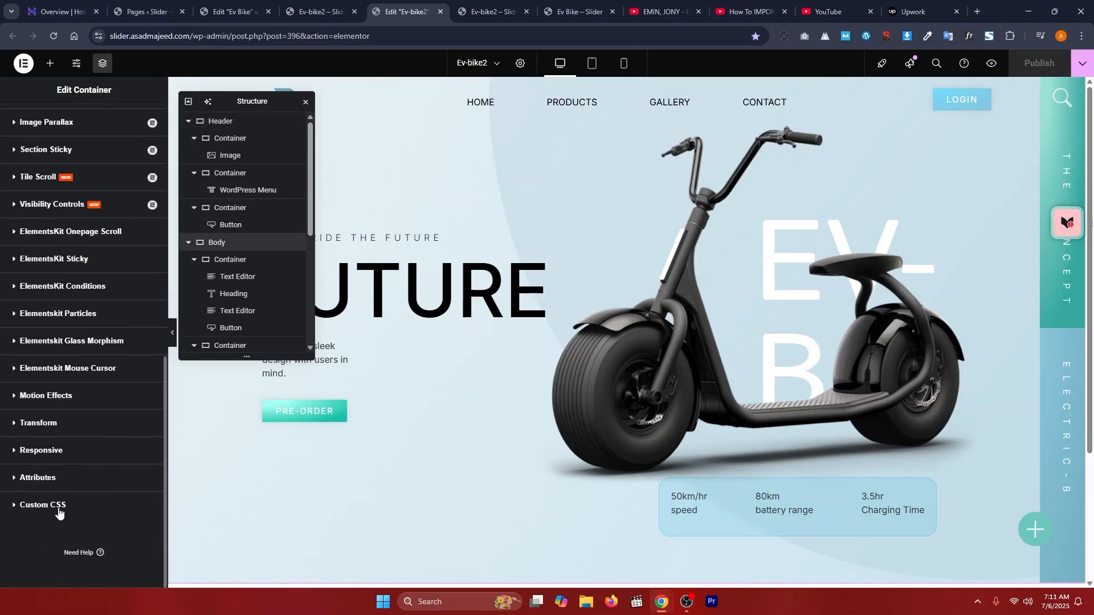
pyautogui.click(59, 509)
pyautogui.write('s')
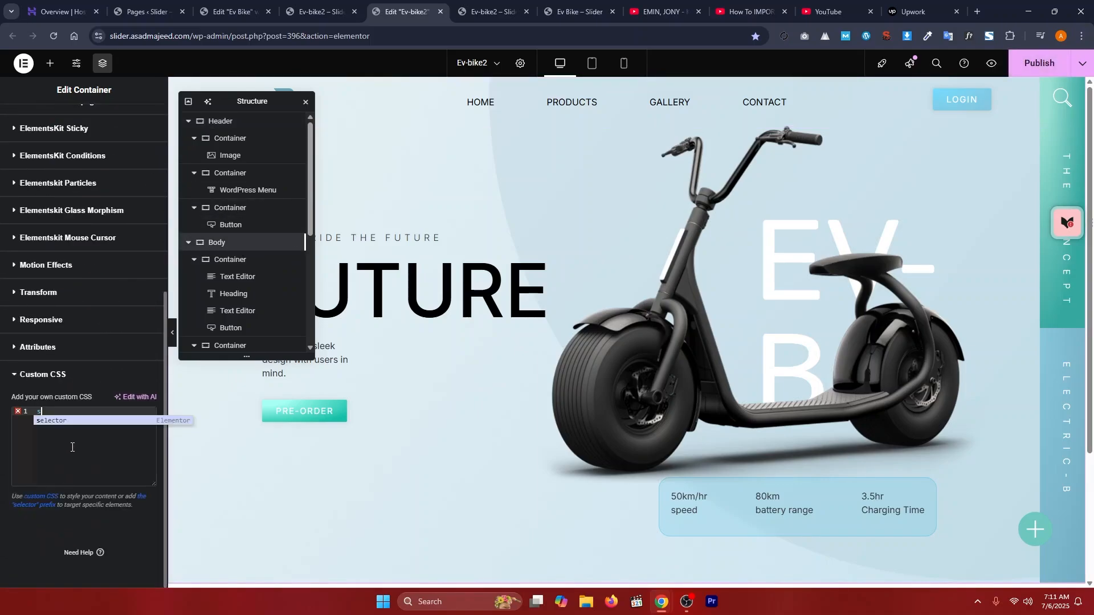
pyautogui.write('ele')
pyautogui.press('Return')
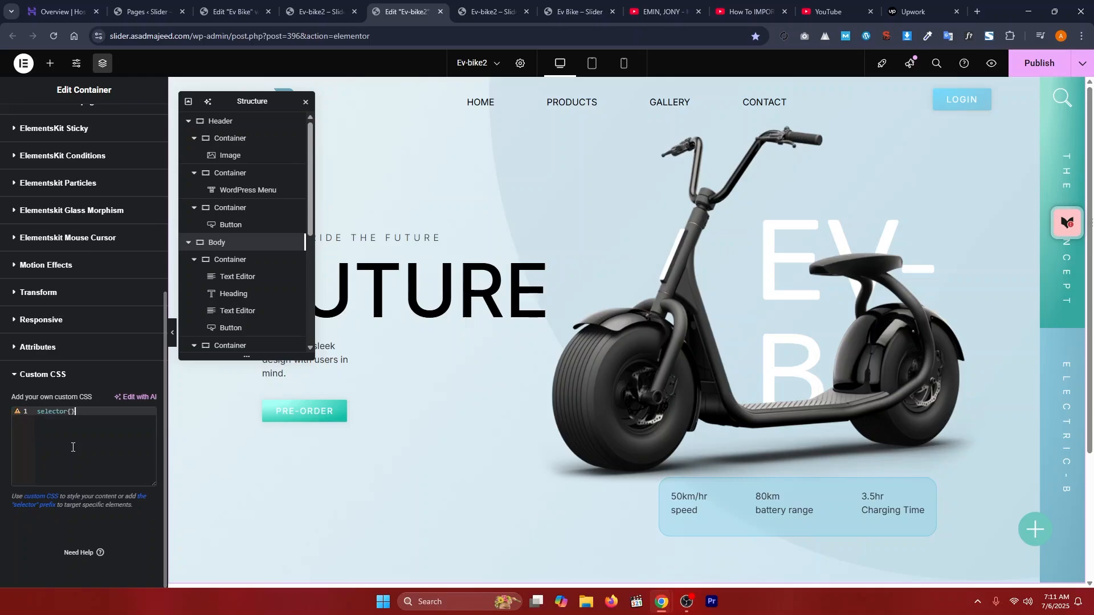
pyautogui.write('{')
pyautogui.press('Return')
# - Add the declaration "overflow: hidden !important;" to the Body container's custom CSS rule and publish the page
pyautogui.write('overflow:')
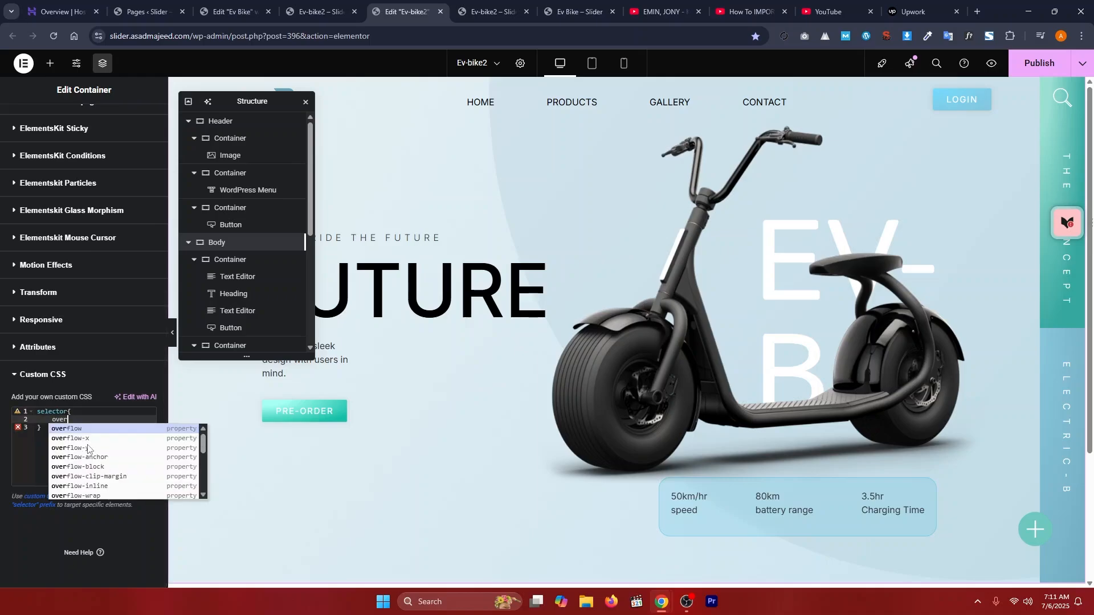
pyautogui.press('Return')
pyautogui.write('H')
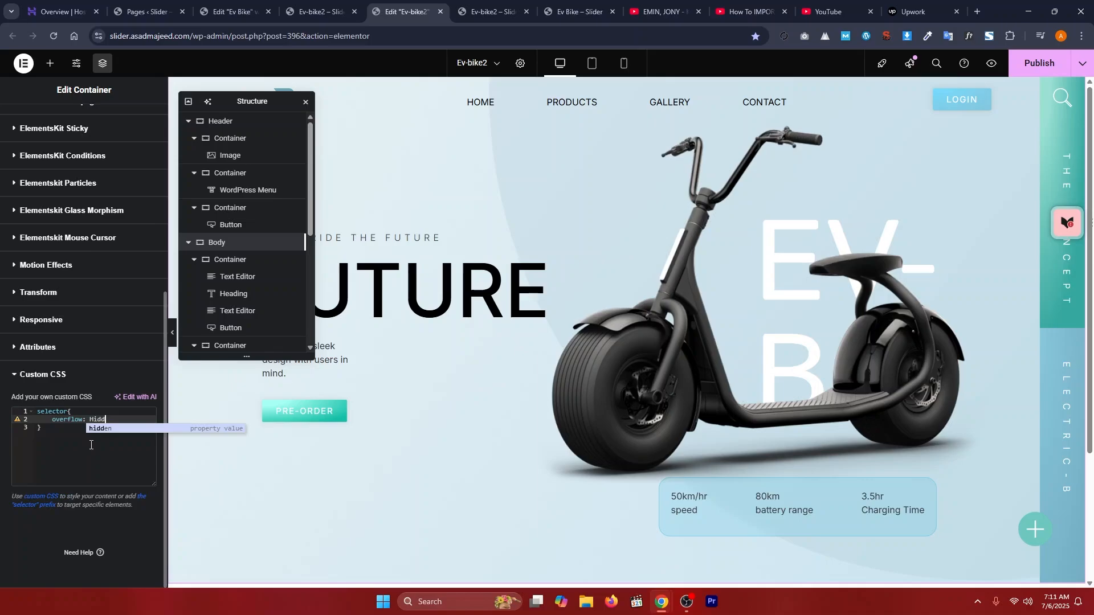
pyautogui.write('idd')
pyautogui.press('Return')
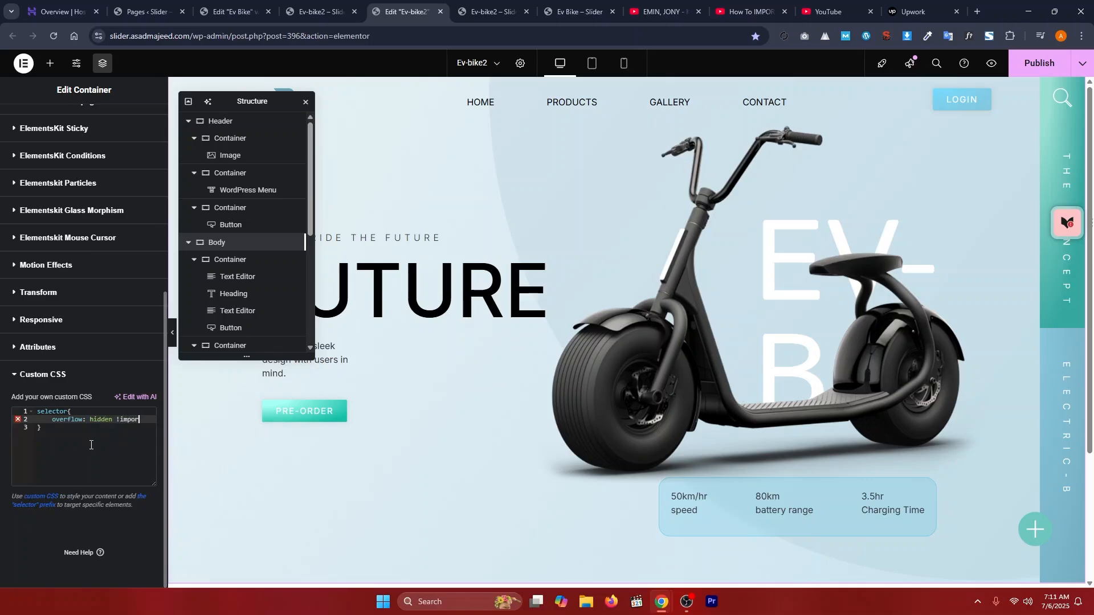
pyautogui.write('!importnat')
pyautogui.write('ant')
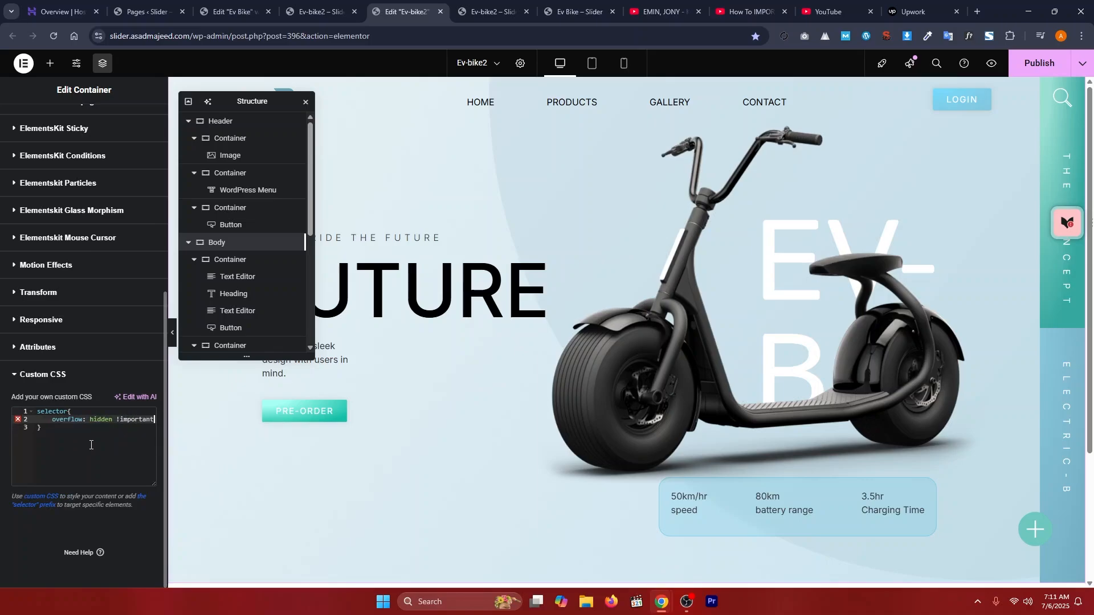
pyautogui.write(';')
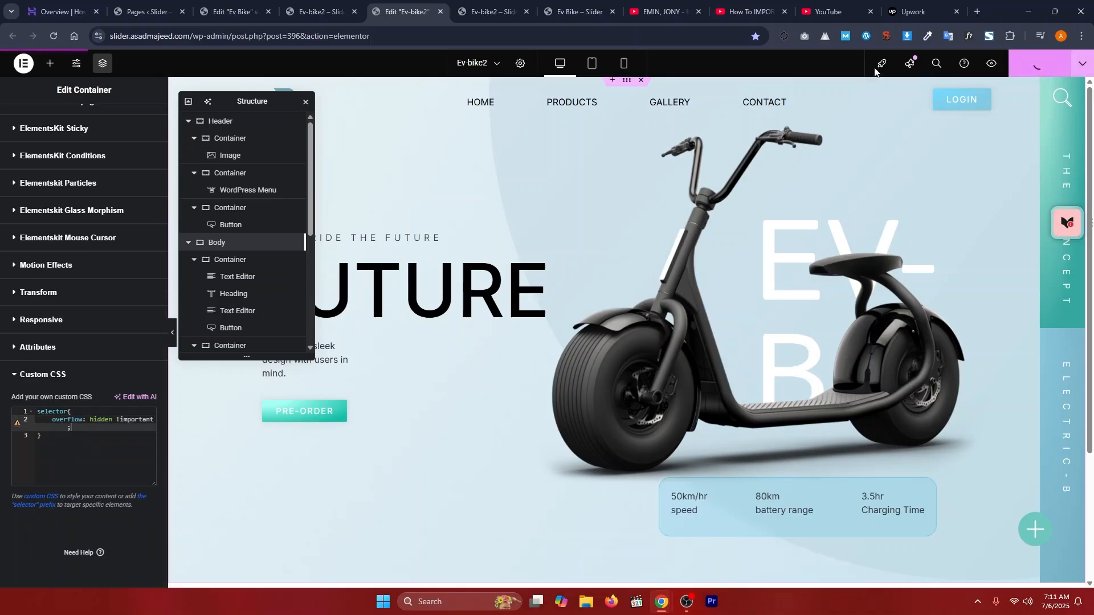
# - Reload the published page in the incognito window to check the entrance animations, and close that window
pyautogui.hotkey('alt', 'Tab')
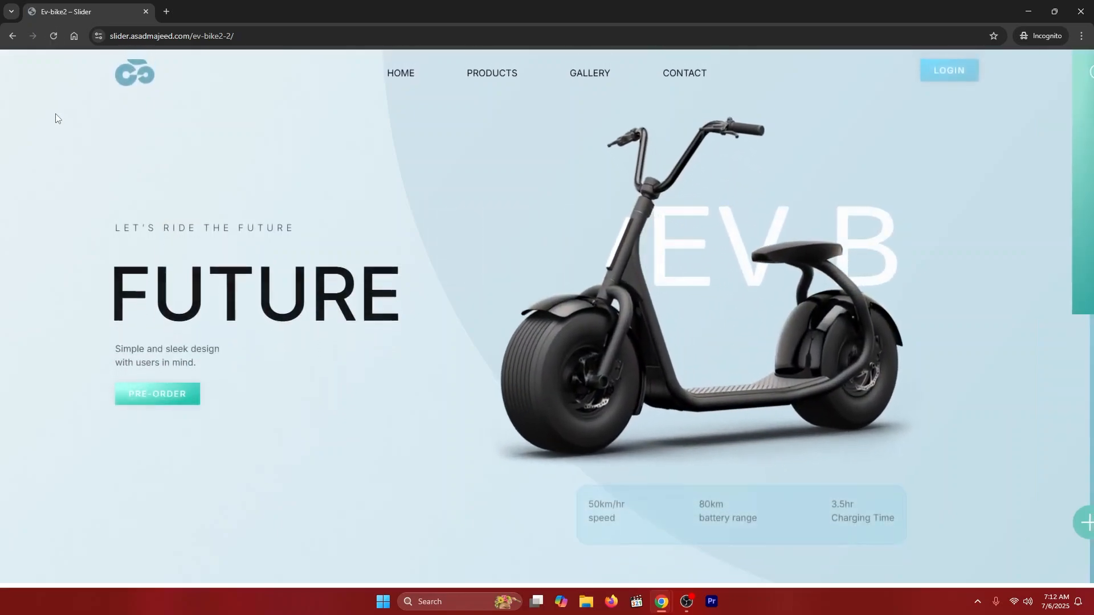
pyautogui.click(54, 36)
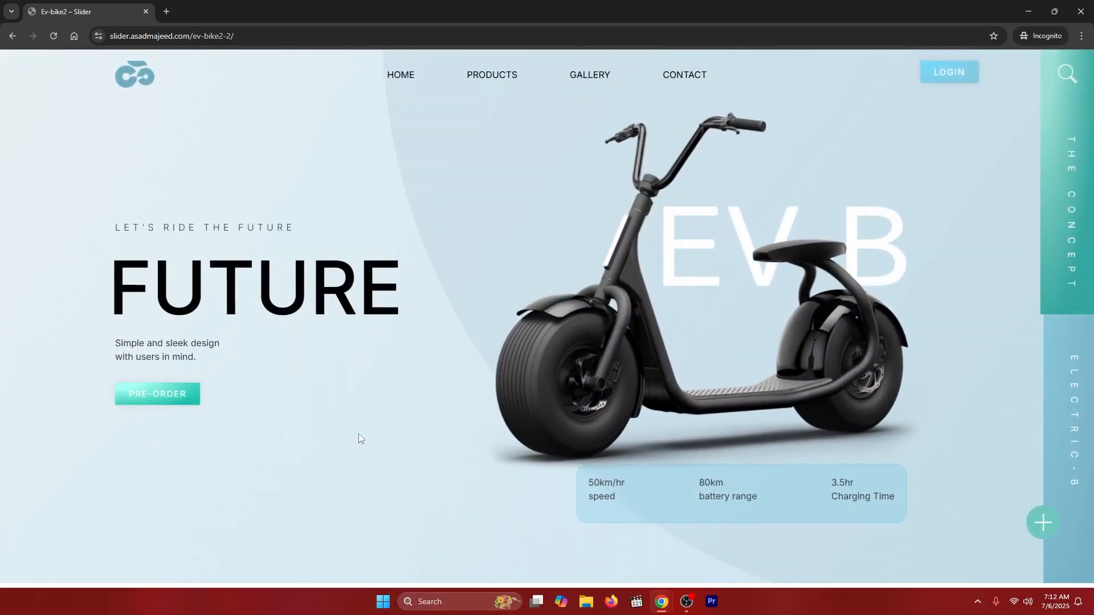
pyautogui.click(52, 42)
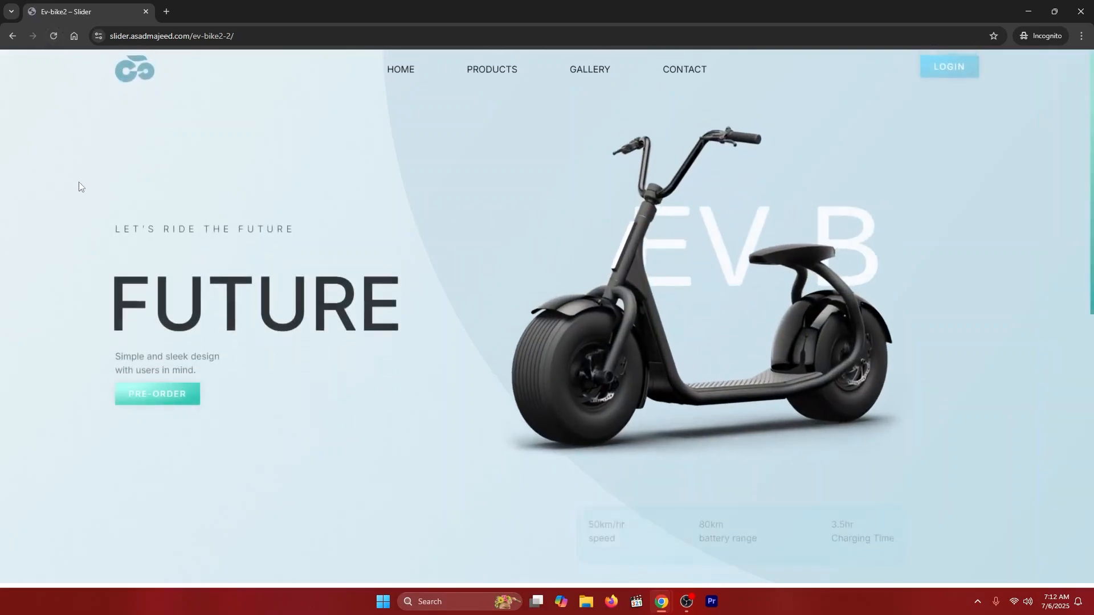
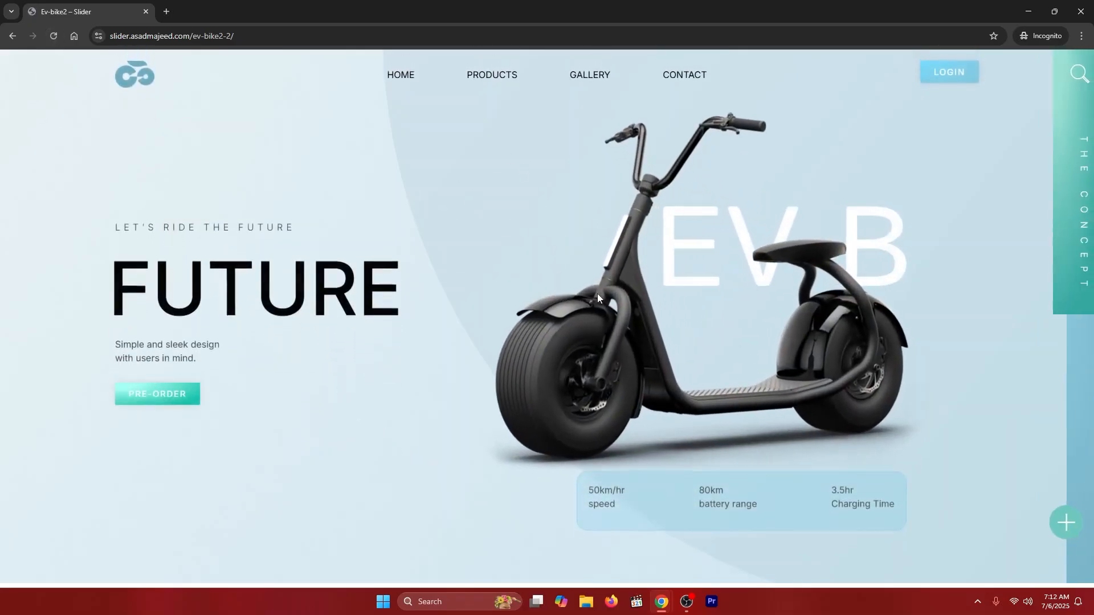
pyautogui.click(1081, 12)
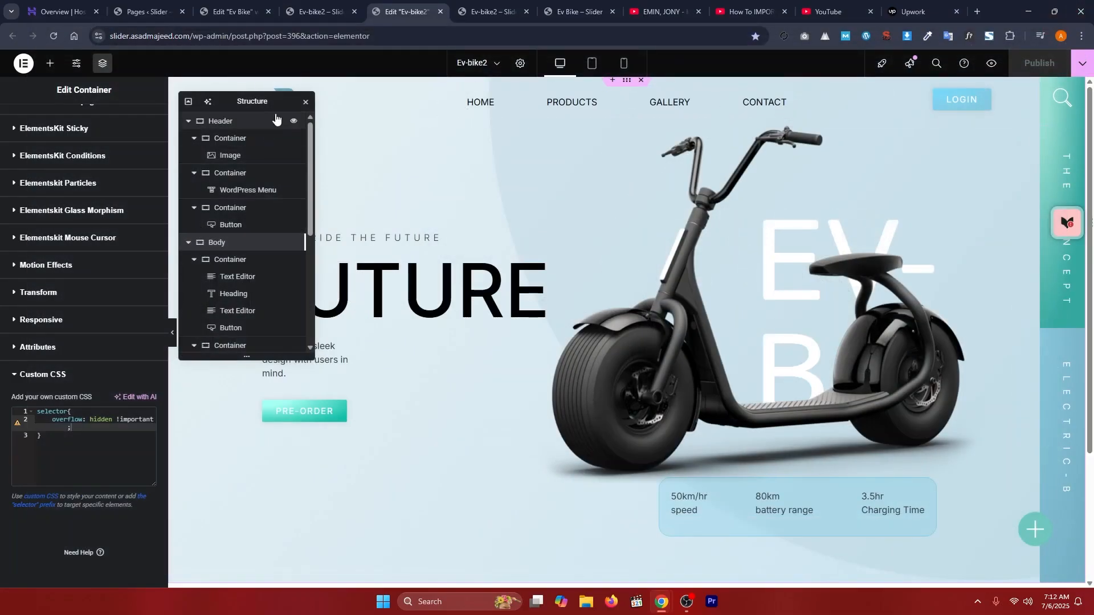
# - Turn on scrolling effects for the "LET'S RIDE THE FUTURE" text with upward vertical scroll at speed 2, and check the motion on the page
pyautogui.click(306, 104)
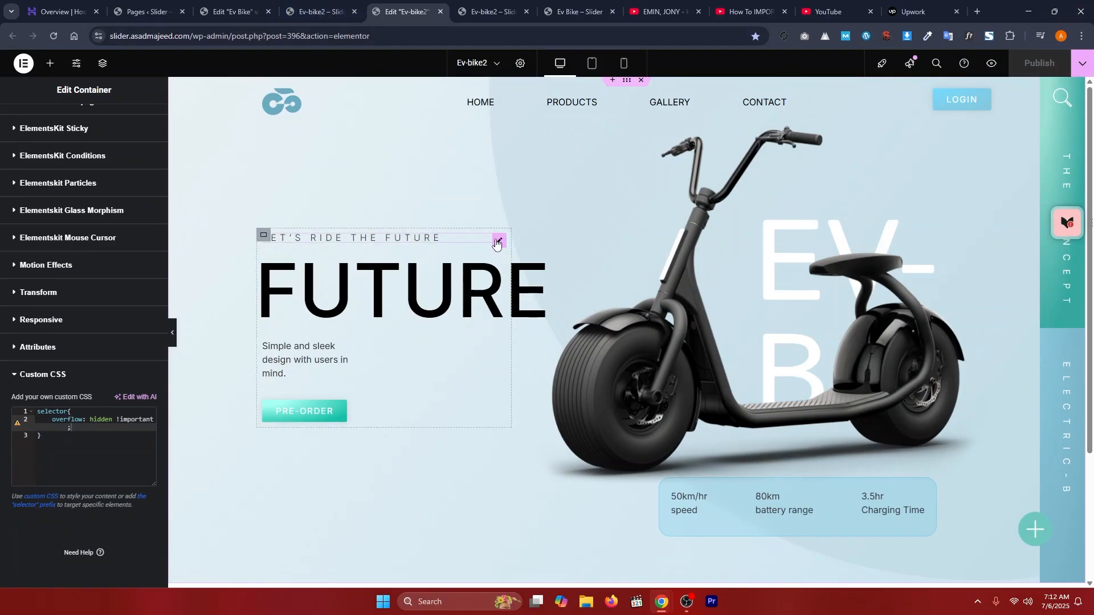
pyautogui.click(499, 241)
pyautogui.scroll(-15, 24, 381)
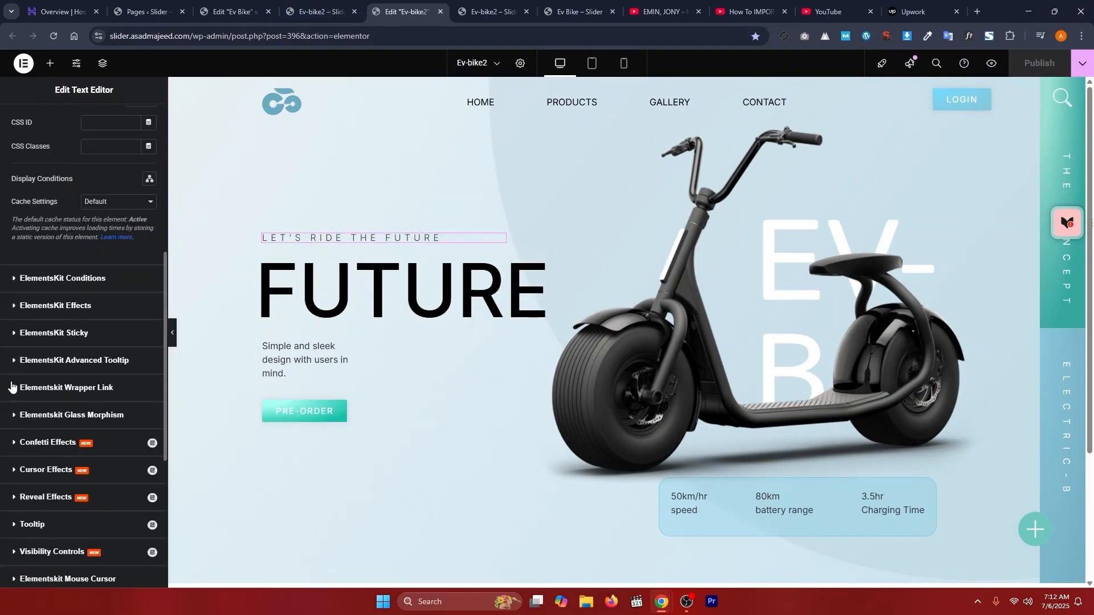
pyautogui.click(51, 351)
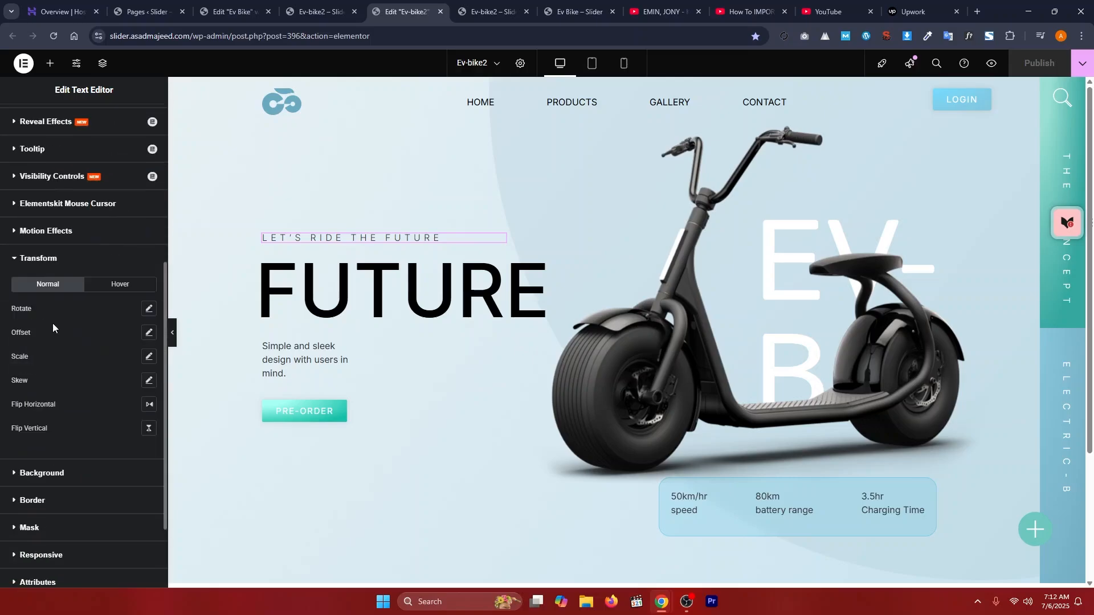
pyautogui.click(42, 346)
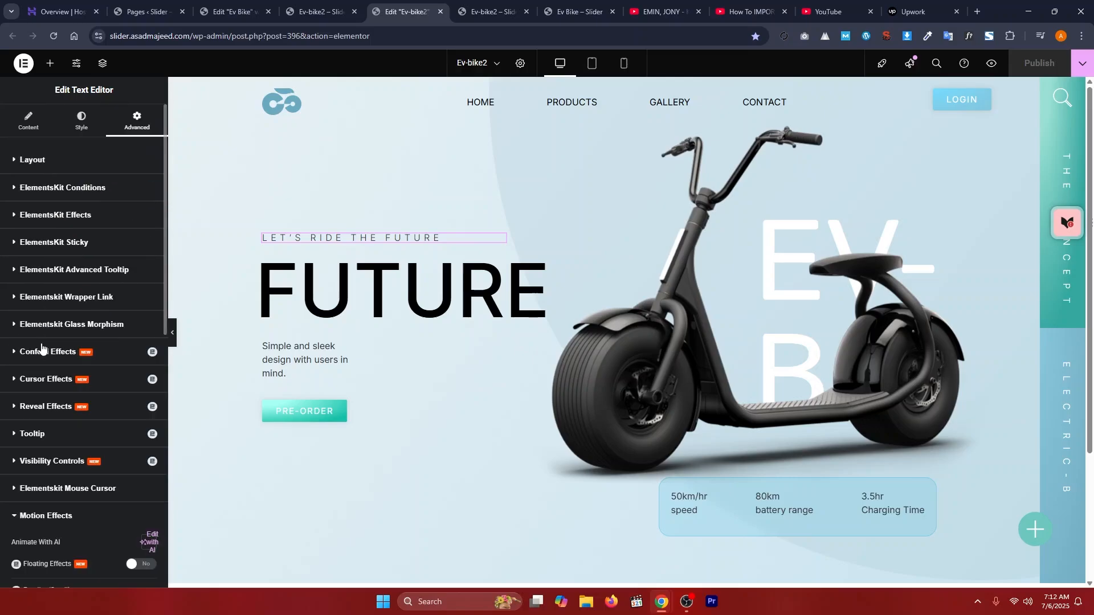
pyautogui.scroll(-1, 100, 367)
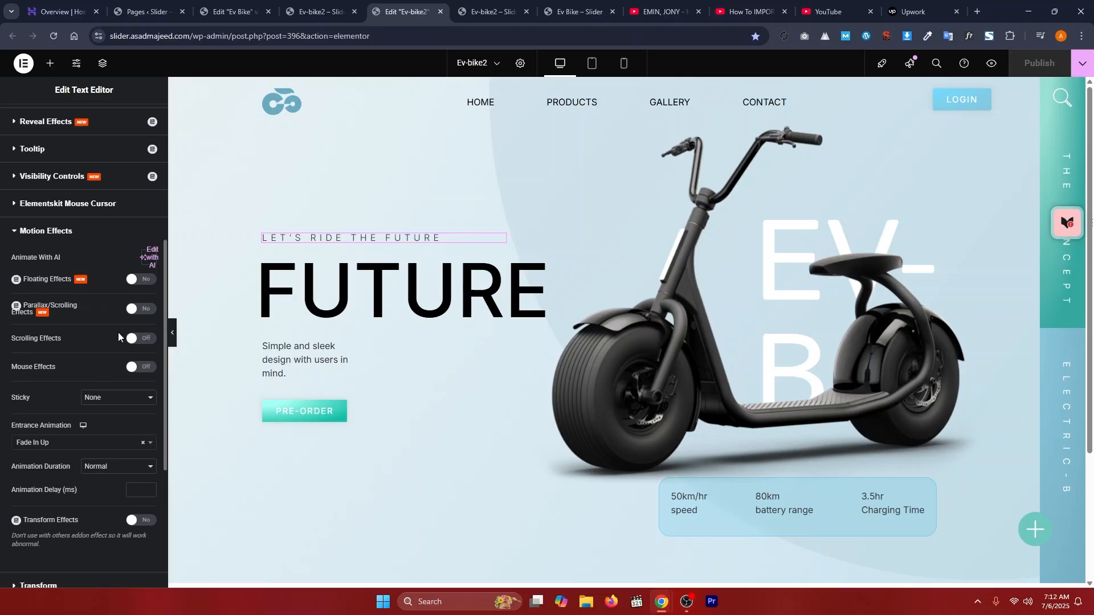
pyautogui.click(139, 338)
pyautogui.click(148, 361)
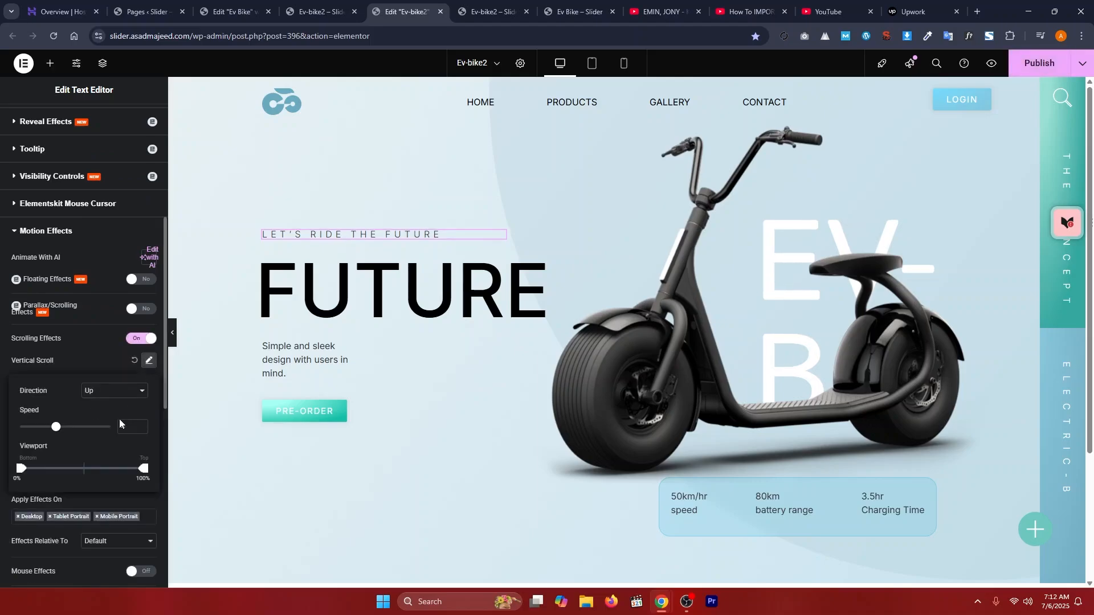
pyautogui.write('2')
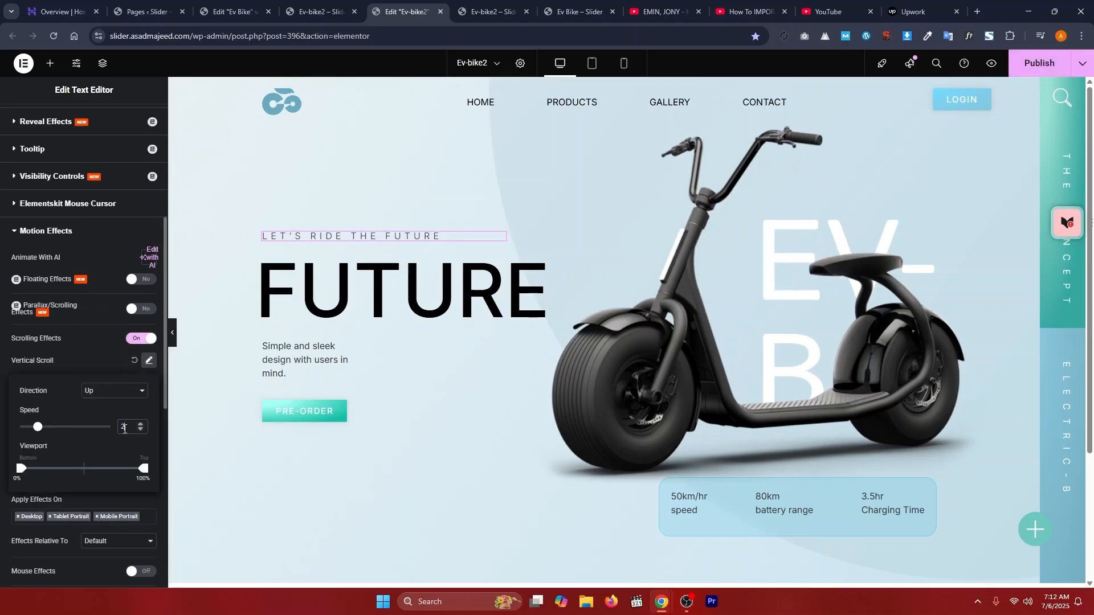
pyautogui.click(100, 330)
pyautogui.scroll(-3, 371, 268)
pyautogui.scroll(3, 365, 228)
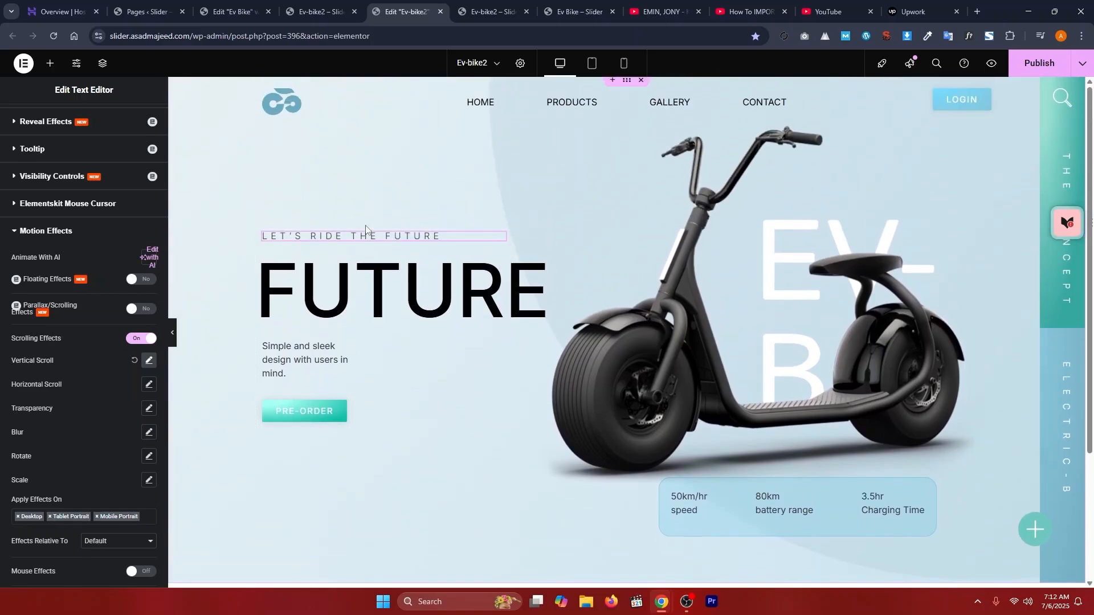
pyautogui.scroll(-3, 365, 237)
pyautogui.scroll(3, 365, 239)
# - Turn on scrolling effects for the FUTURE heading and enable its horizontal scroll
pyautogui.click(492, 265)
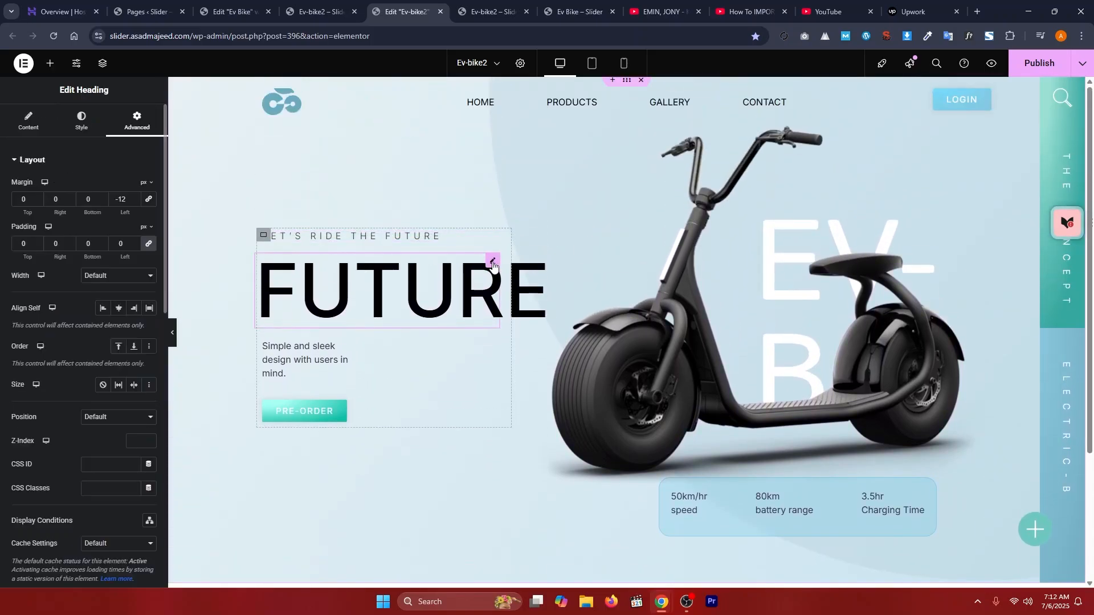
pyautogui.scroll(-15, 86, 268)
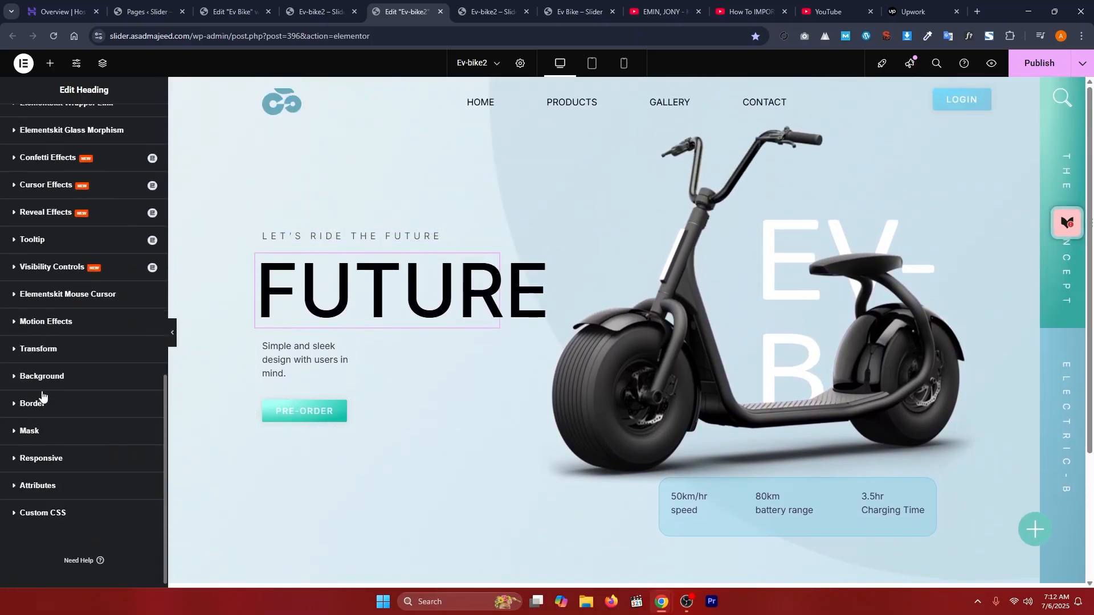
pyautogui.click(61, 324)
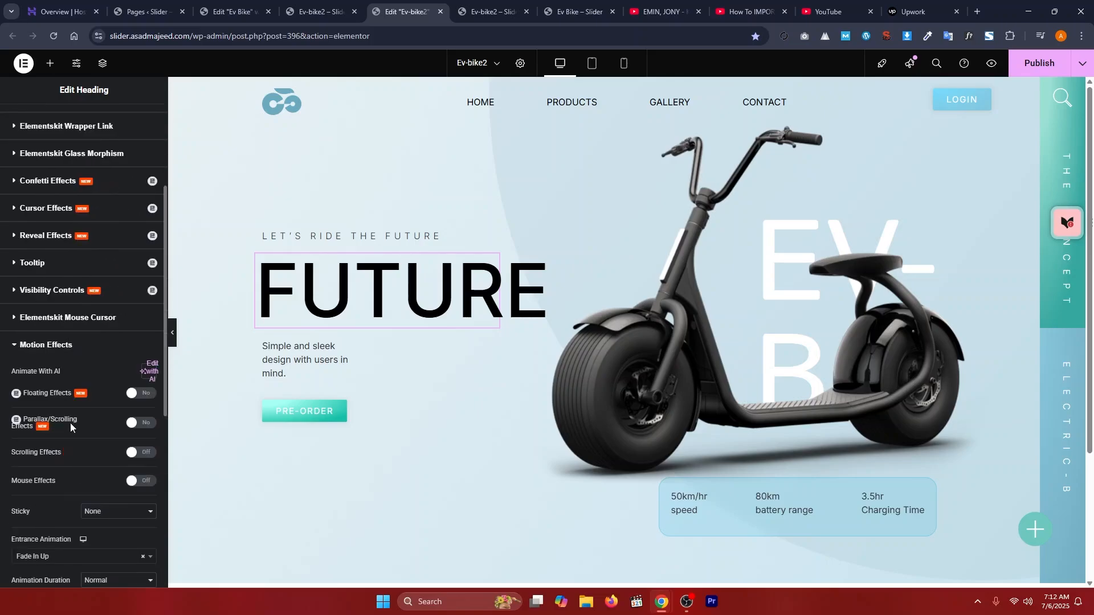
pyautogui.click(150, 454)
pyautogui.scroll(-4, 117, 290)
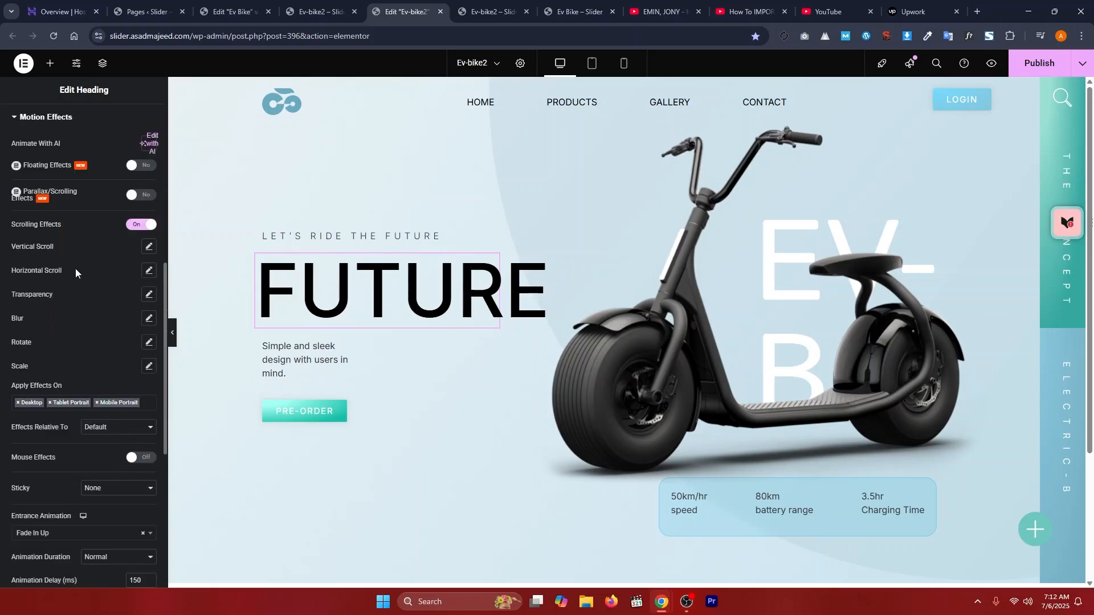
pyautogui.click(149, 272)
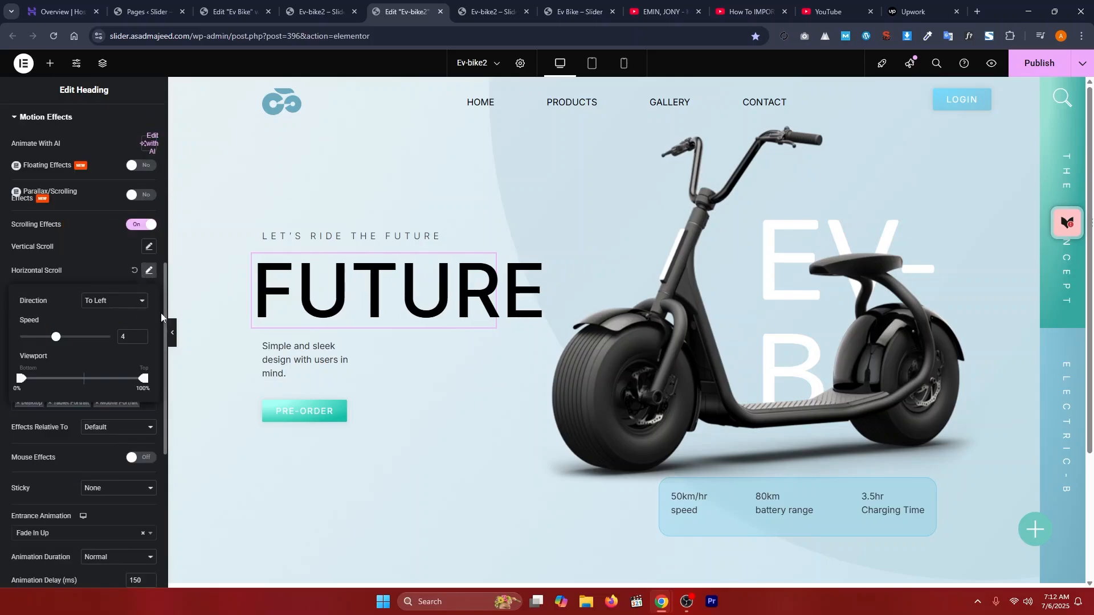
pyautogui.scroll(1, 305, 292)
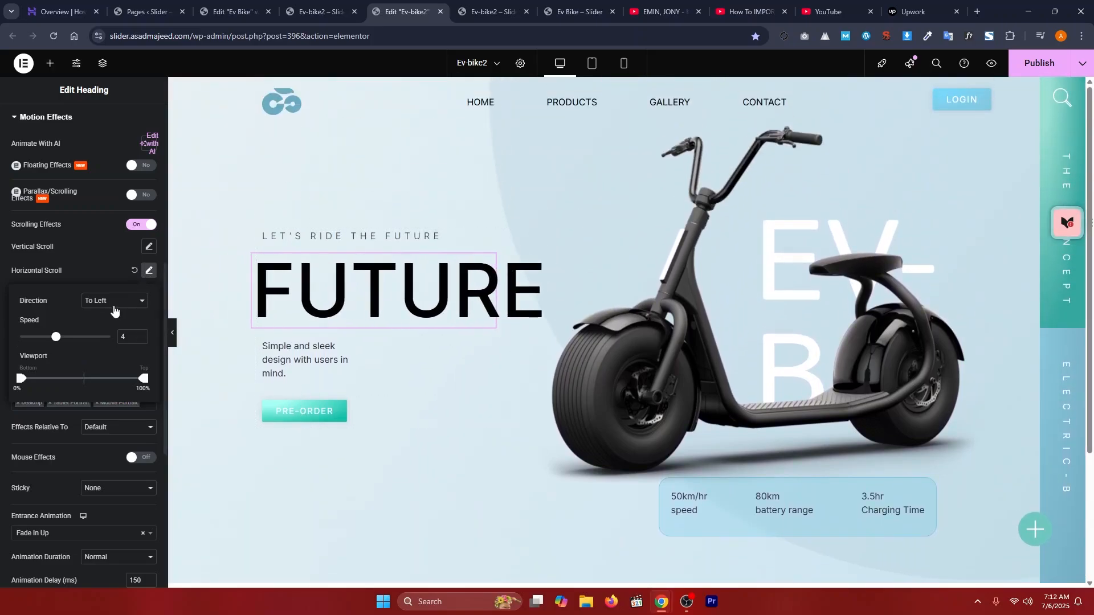
# - Set the FUTURE heading's horizontal scroll direction to To Right and its speed to 2.5
pyautogui.click(100, 308)
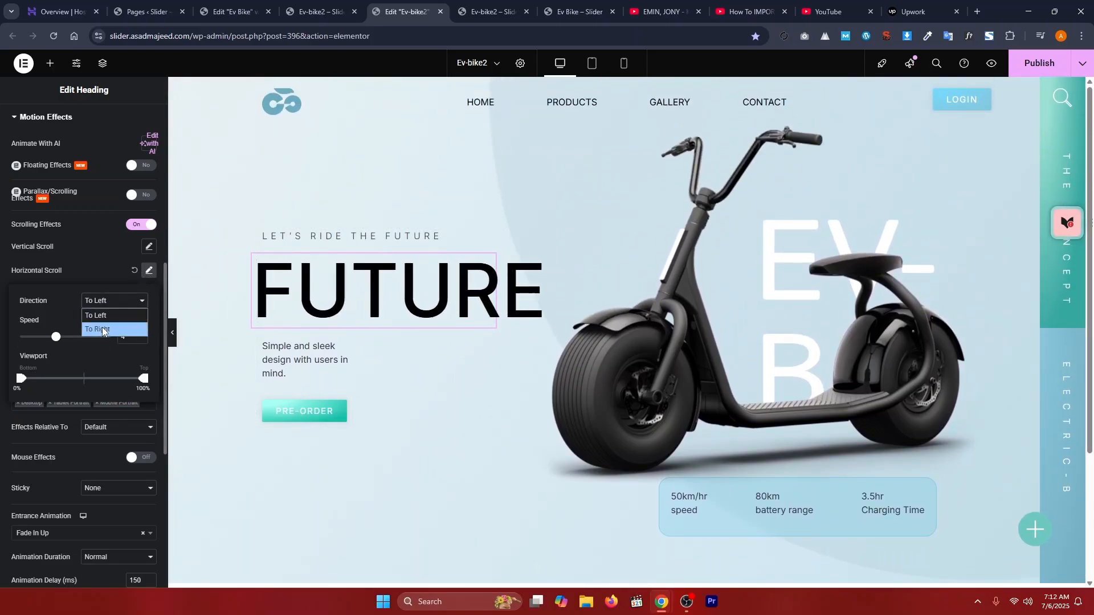
pyautogui.click(100, 312)
pyautogui.scroll(-1, 328, 286)
pyautogui.scroll(-2, 326, 285)
pyautogui.scroll(3, 327, 285)
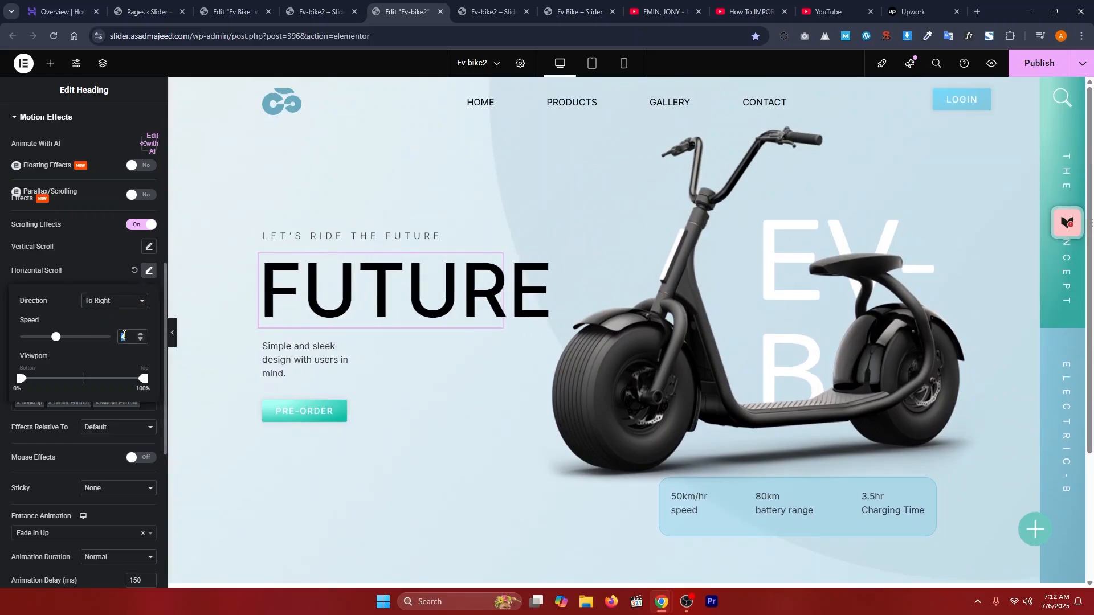
pyautogui.write('2.5')
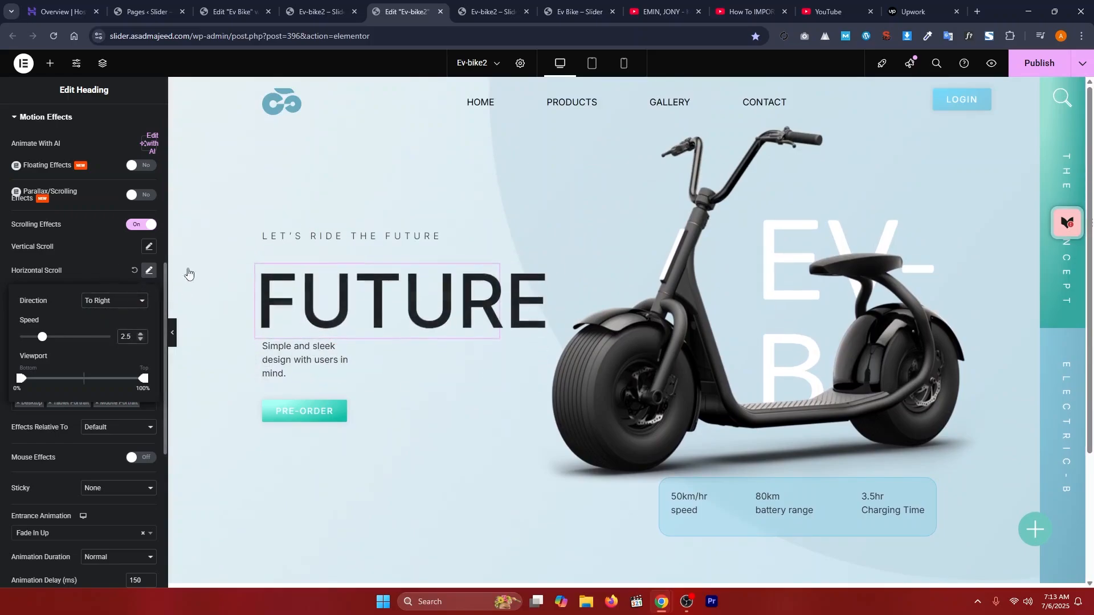
# - Turn on scrolling effects for the scooter image and enable horizontal scroll in the To Left direction
pyautogui.click(654, 368)
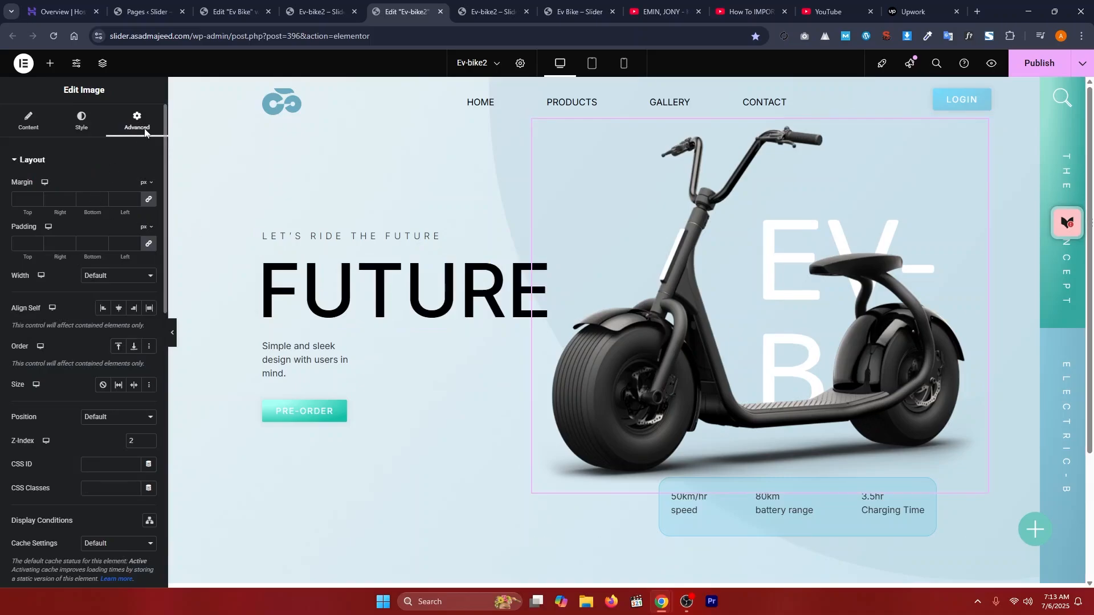
pyautogui.scroll(-10, 68, 342)
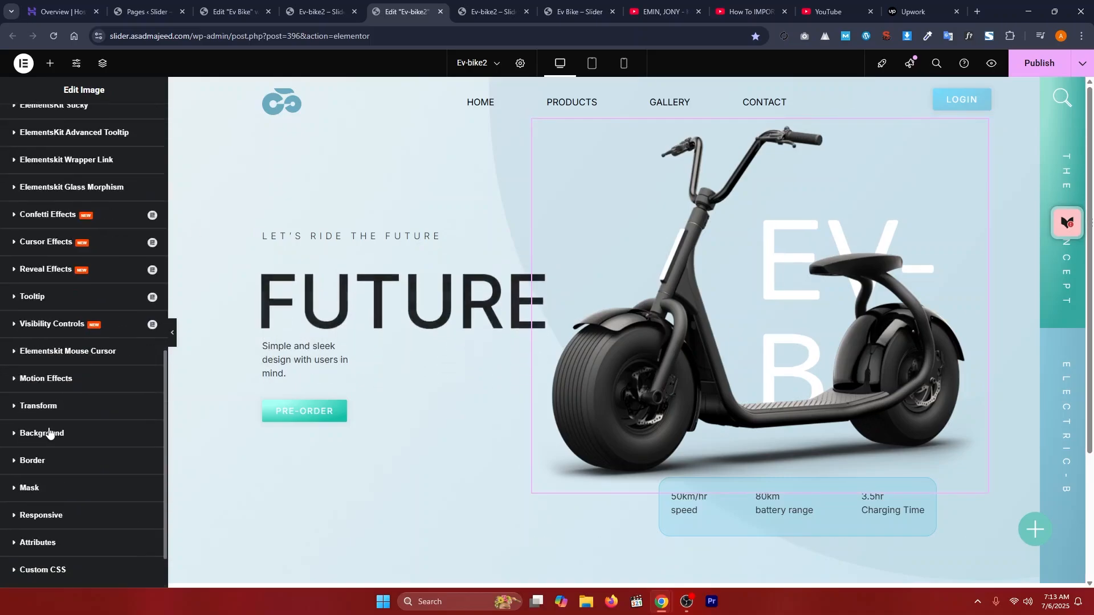
pyautogui.click(44, 378)
pyautogui.click(144, 339)
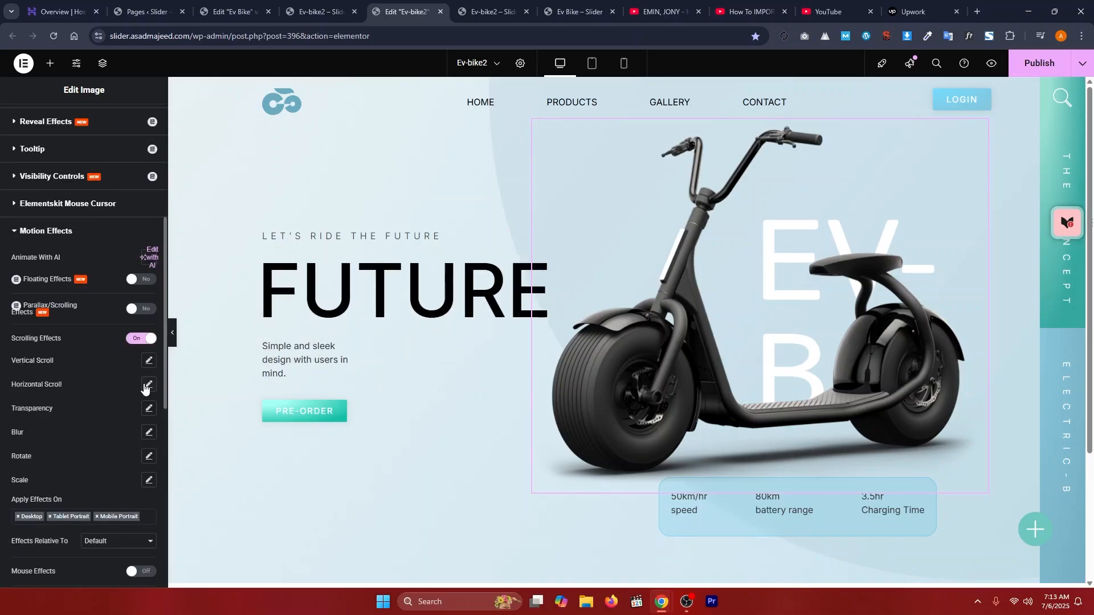
pyautogui.click(148, 385)
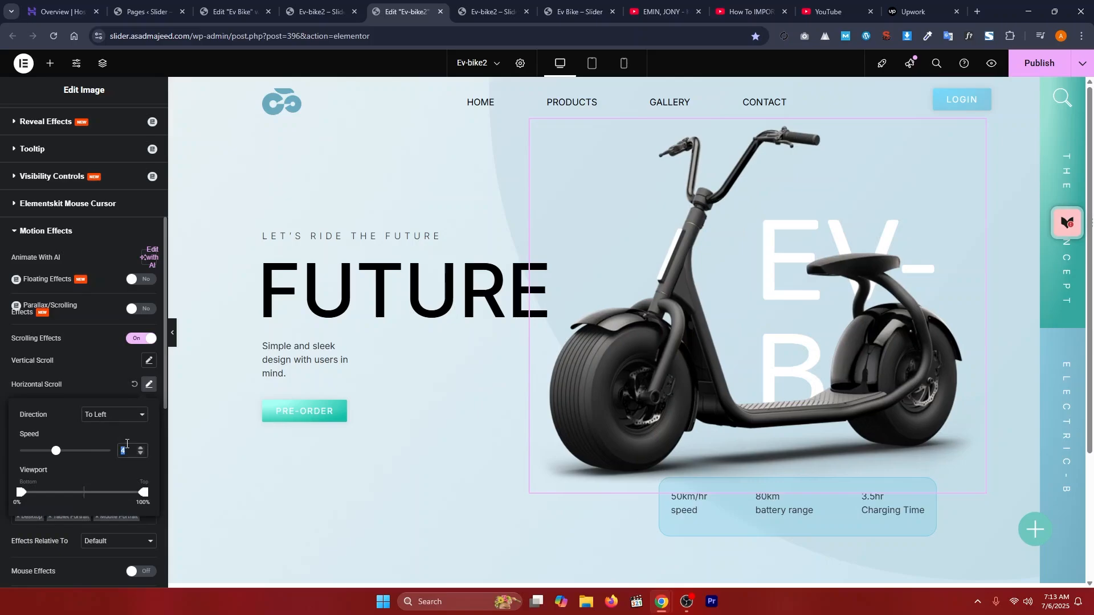
pyautogui.click(107, 380)
# - Check how the heading and the scooter image move as the page scrolls
pyautogui.scroll(-3, 395, 313)
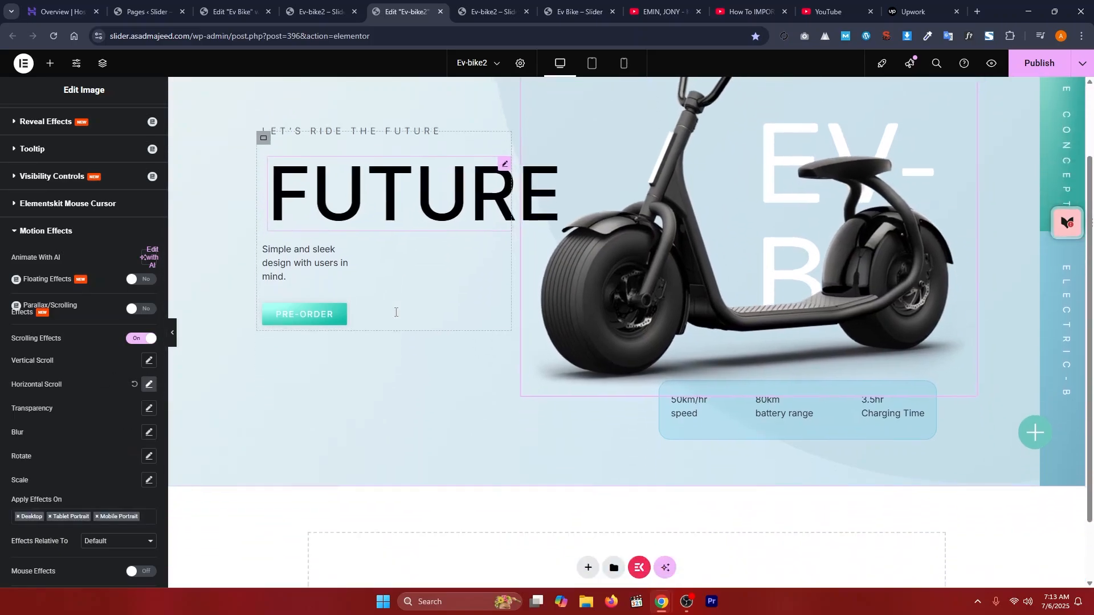
pyautogui.scroll(3, 395, 313)
pyautogui.scroll(-3, 394, 312)
pyautogui.scroll(3, 394, 312)
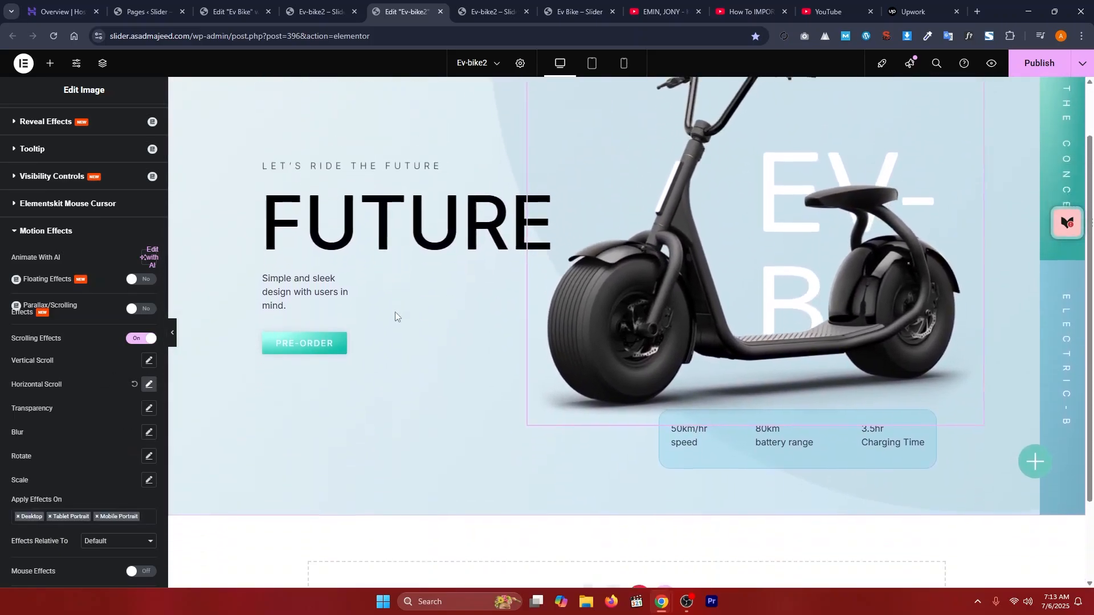
pyautogui.scroll(-1, 394, 312)
pyautogui.scroll(-2, 395, 313)
pyautogui.scroll(3, 395, 313)
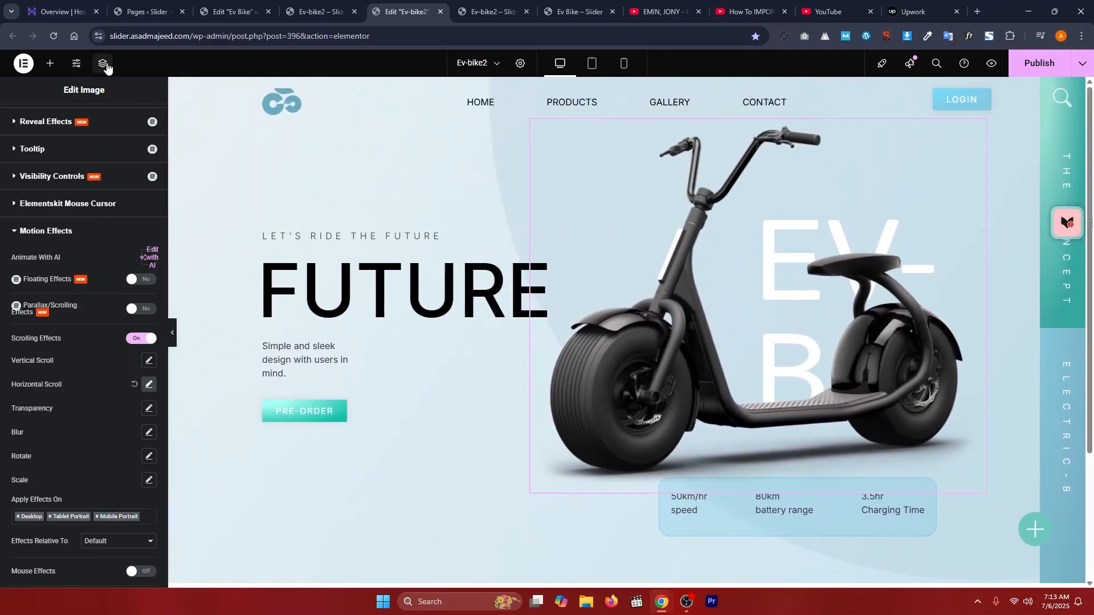
# - Turn on scrolling effects for the container holding the speed, range and charging specs, with upward vertical scroll at speed 2
pyautogui.click(102, 63)
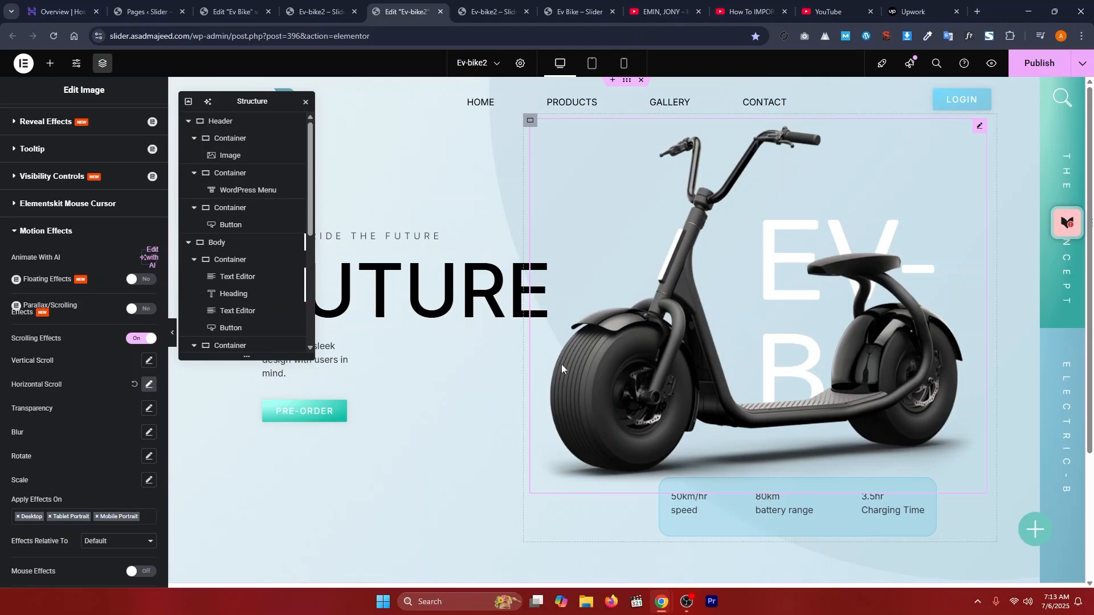
pyautogui.scroll(-3, 224, 219)
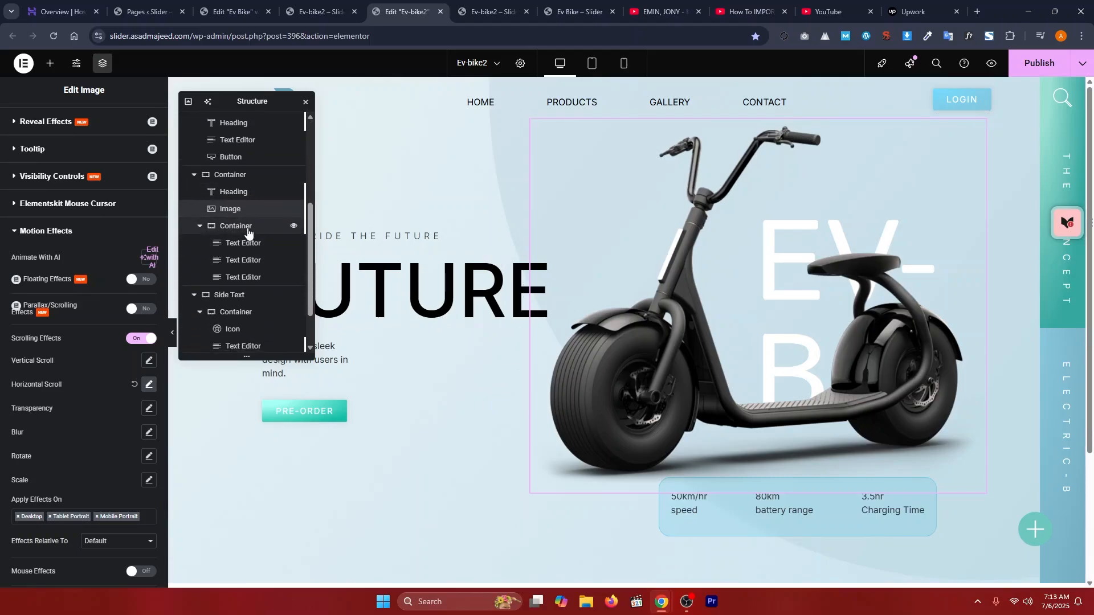
pyautogui.click(249, 229)
pyautogui.scroll(-8, 79, 341)
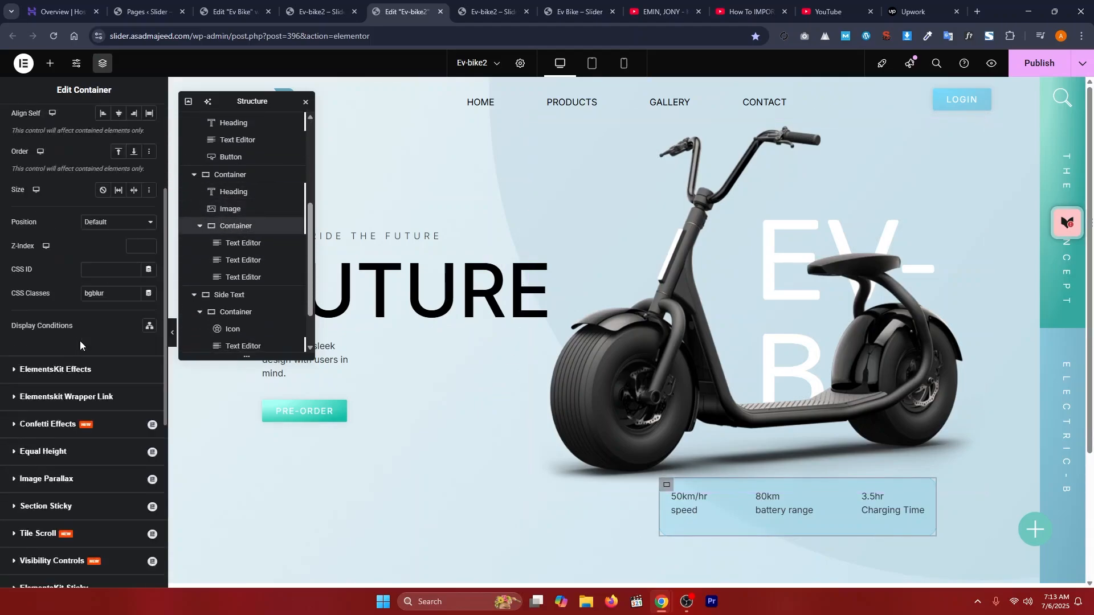
pyautogui.click(53, 441)
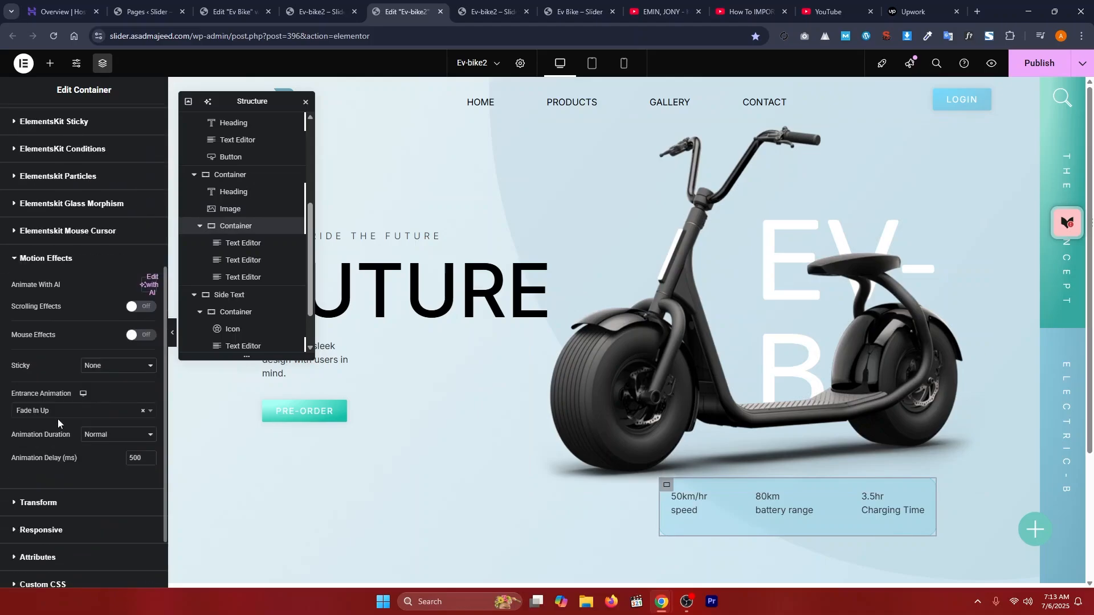
pyautogui.click(68, 410)
pyautogui.click(69, 411)
pyautogui.scroll(-1, 64, 381)
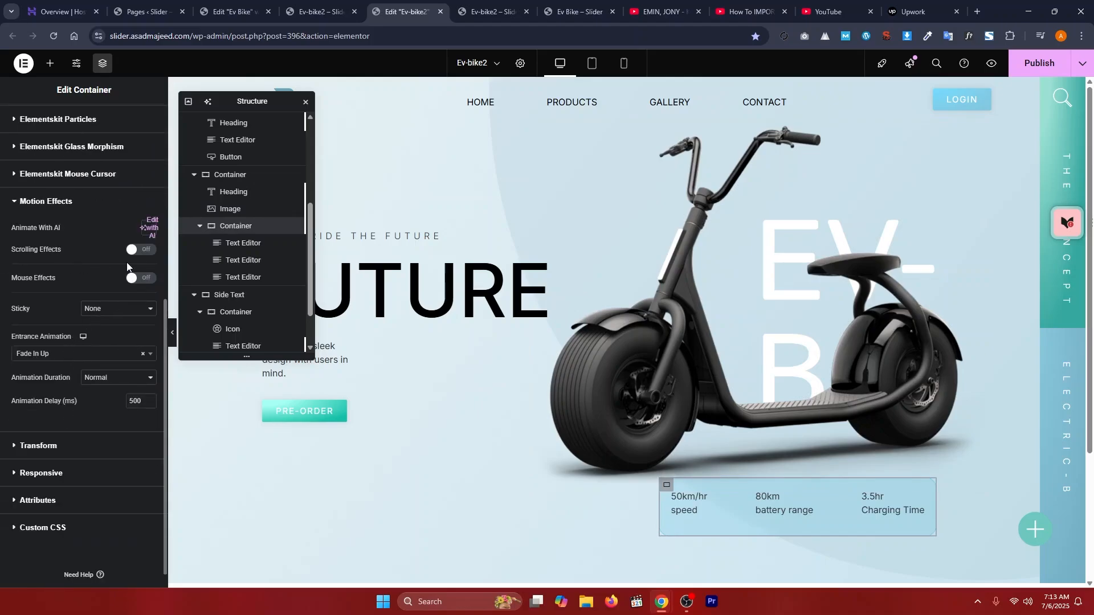
pyautogui.click(137, 251)
pyautogui.click(147, 274)
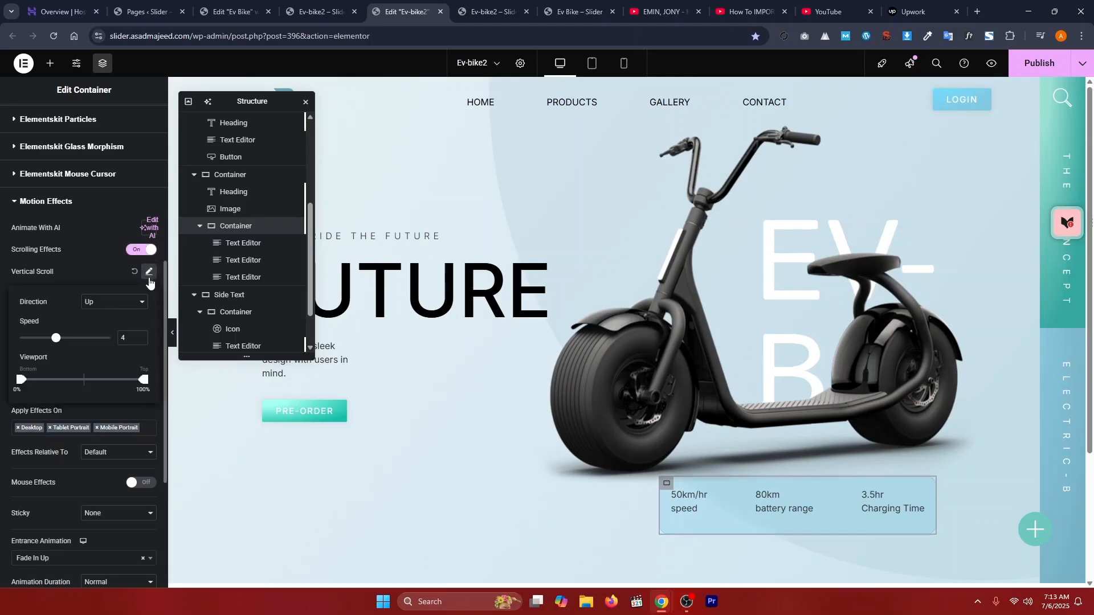
pyautogui.write('2')
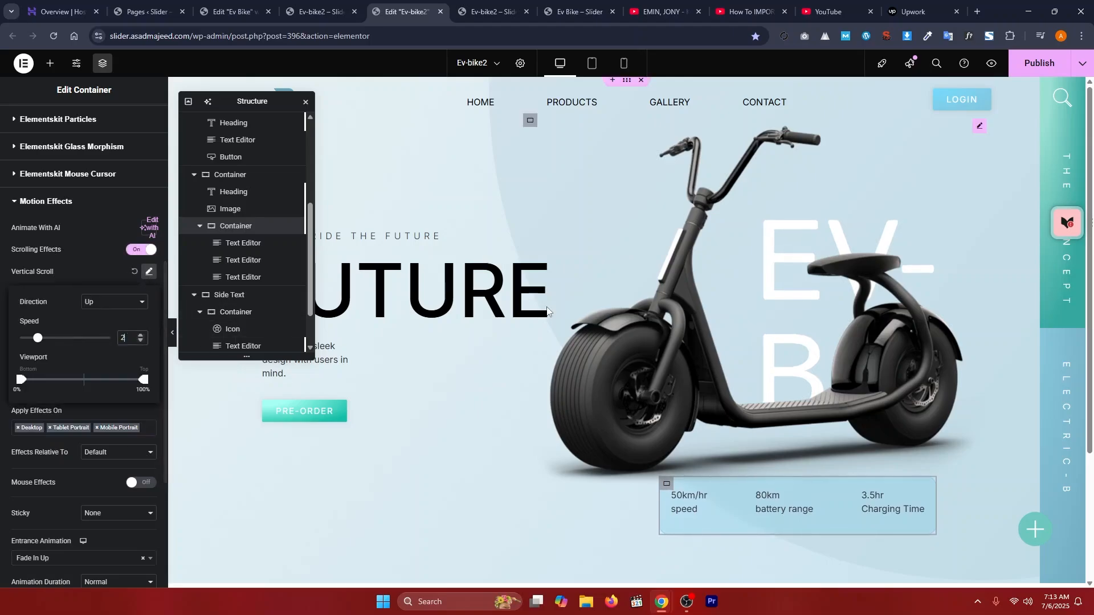
# - Raise the specs container's vertical scroll speed to 3 and check its motion as the page scrolls
pyautogui.scroll(-4, 546, 307)
pyautogui.scroll(3, 546, 307)
pyautogui.scroll(-3, 546, 307)
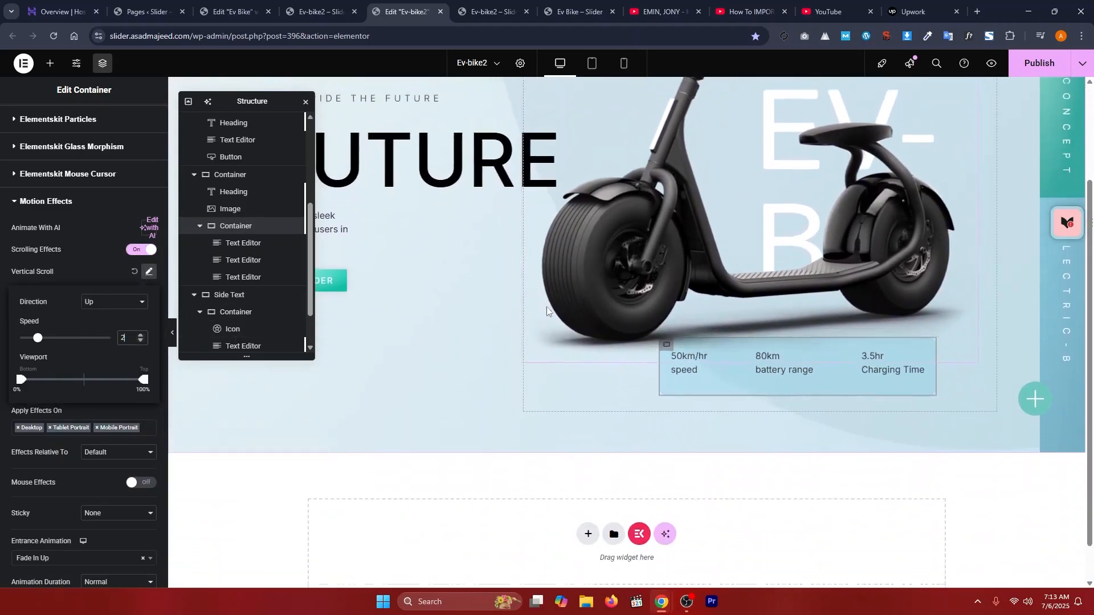
pyautogui.scroll(1, 546, 307)
pyautogui.click(141, 336)
pyautogui.click(140, 336)
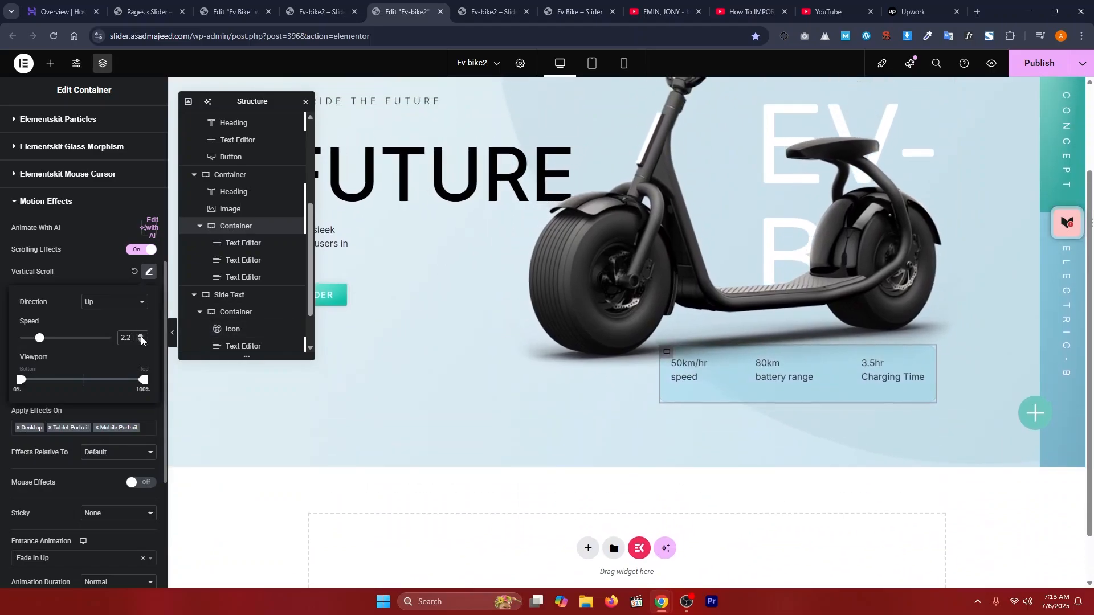
pyautogui.click(141, 336)
pyautogui.click(140, 337)
pyautogui.click(140, 336)
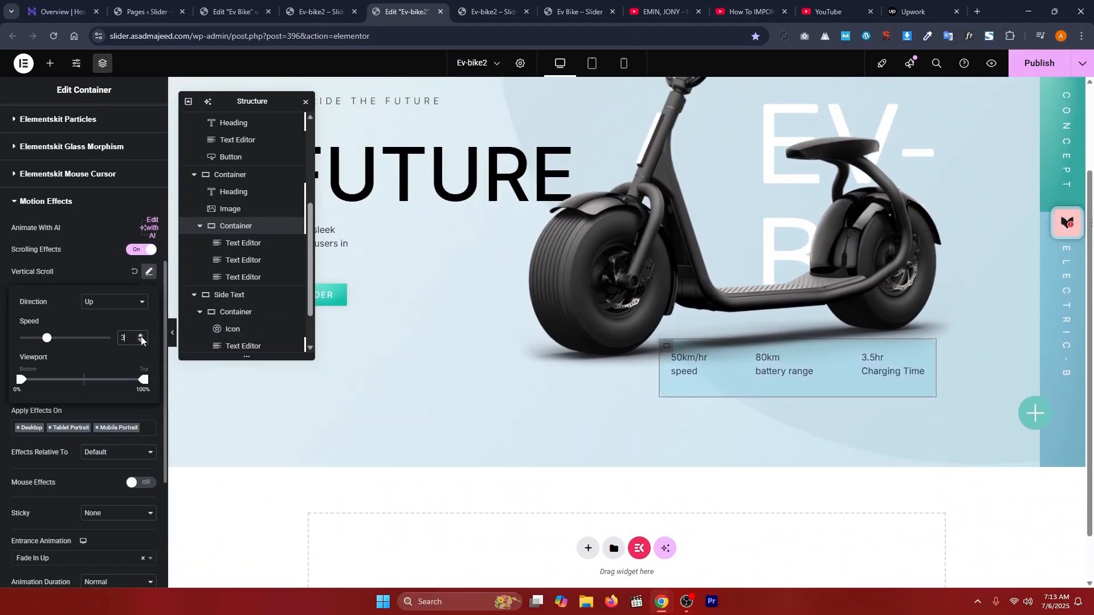
pyautogui.click(94, 258)
pyautogui.scroll(-1, 527, 333)
pyautogui.scroll(3, 526, 333)
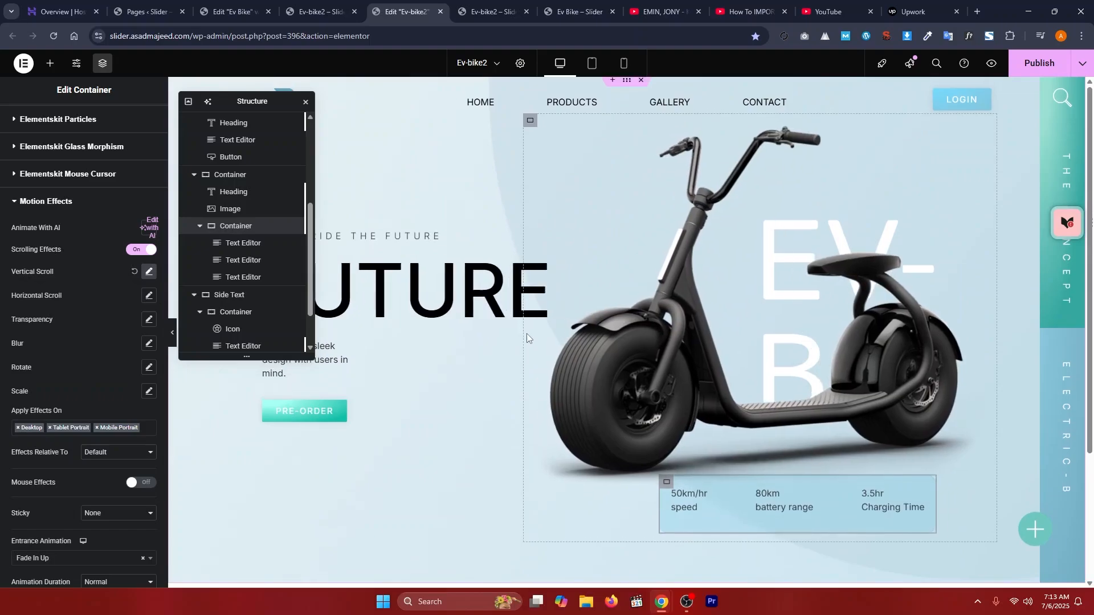
# - Check the specs container's motion against the scooter as the page scrolls
pyautogui.scroll(-3, 526, 333)
pyautogui.scroll(3, 527, 333)
pyautogui.scroll(-2, 527, 333)
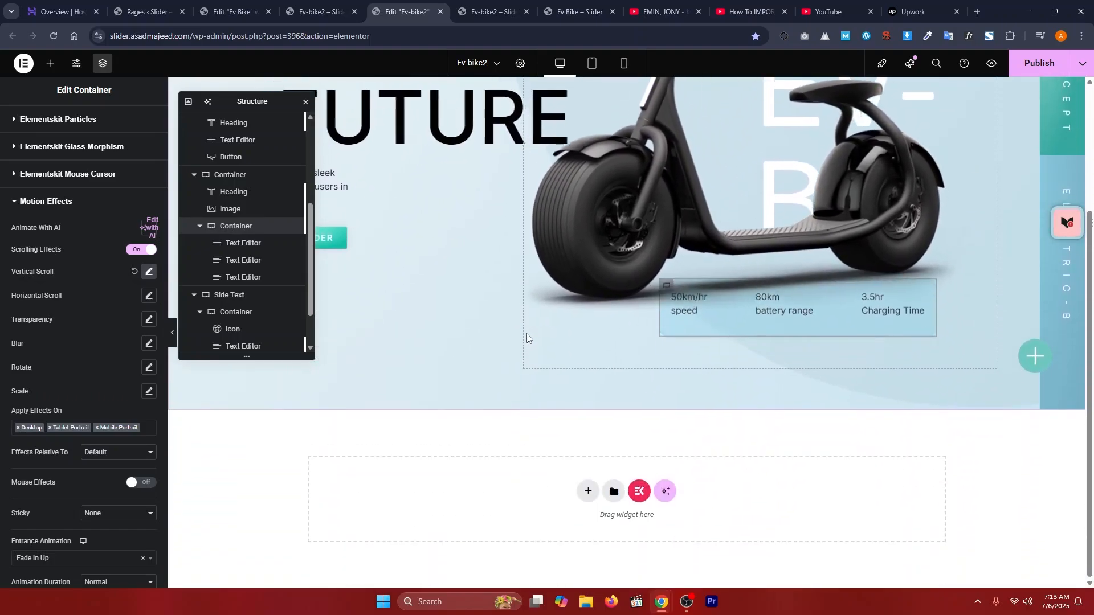
pyautogui.scroll(3, 526, 334)
pyautogui.scroll(2, 230, 242)
# - Turn on scrolling effects for the large white EV-B heading behind the scooter and enable horizontal scroll in the To Left direction
pyautogui.click(231, 238)
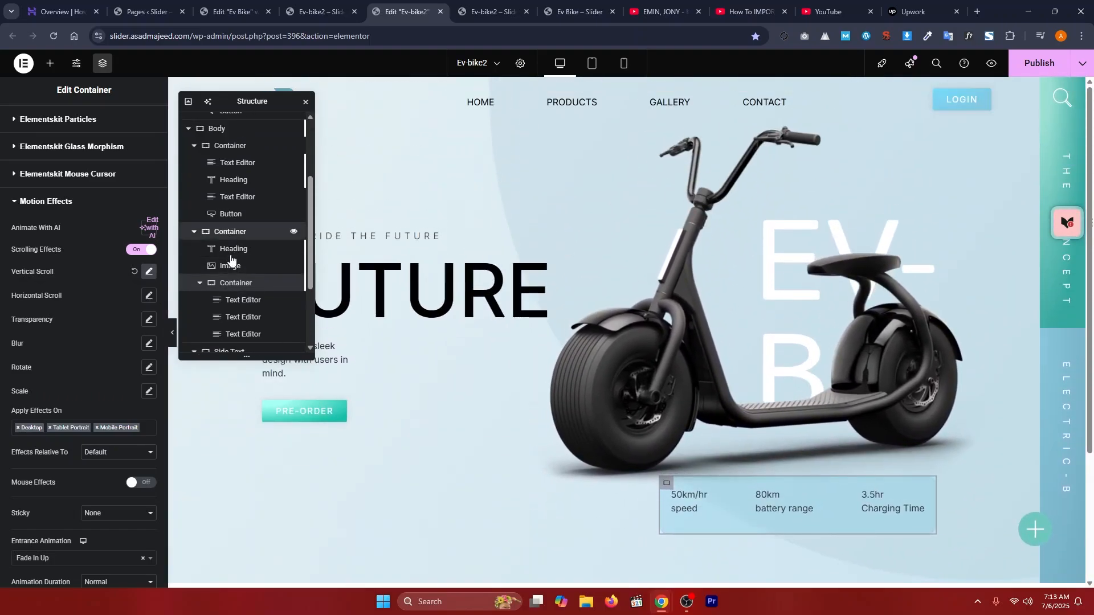
pyautogui.click(231, 254)
pyautogui.scroll(-10, 48, 342)
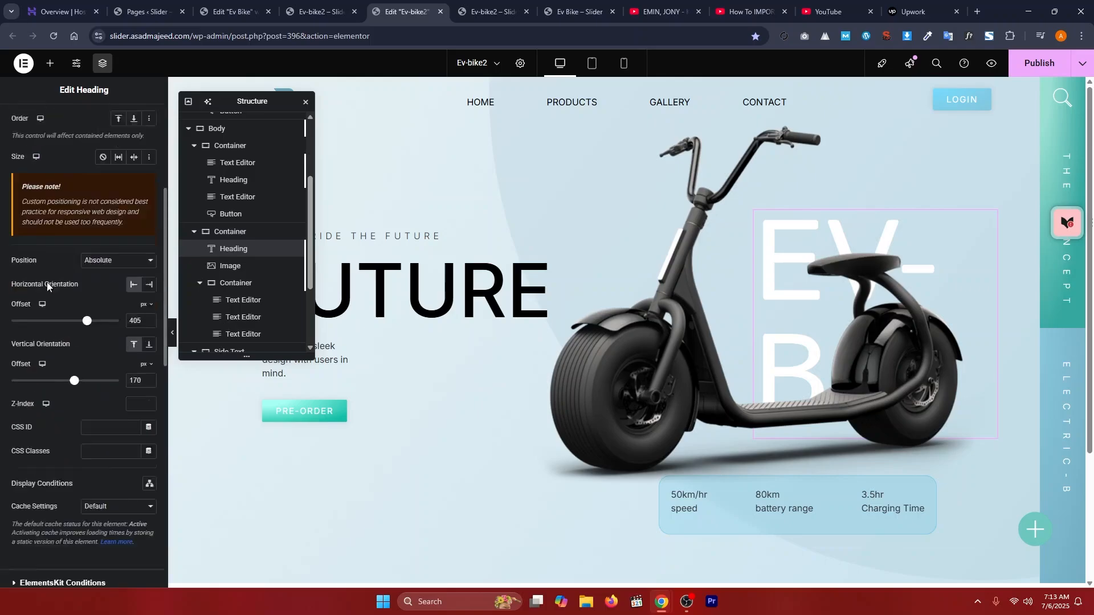
pyautogui.scroll(-2, 46, 367)
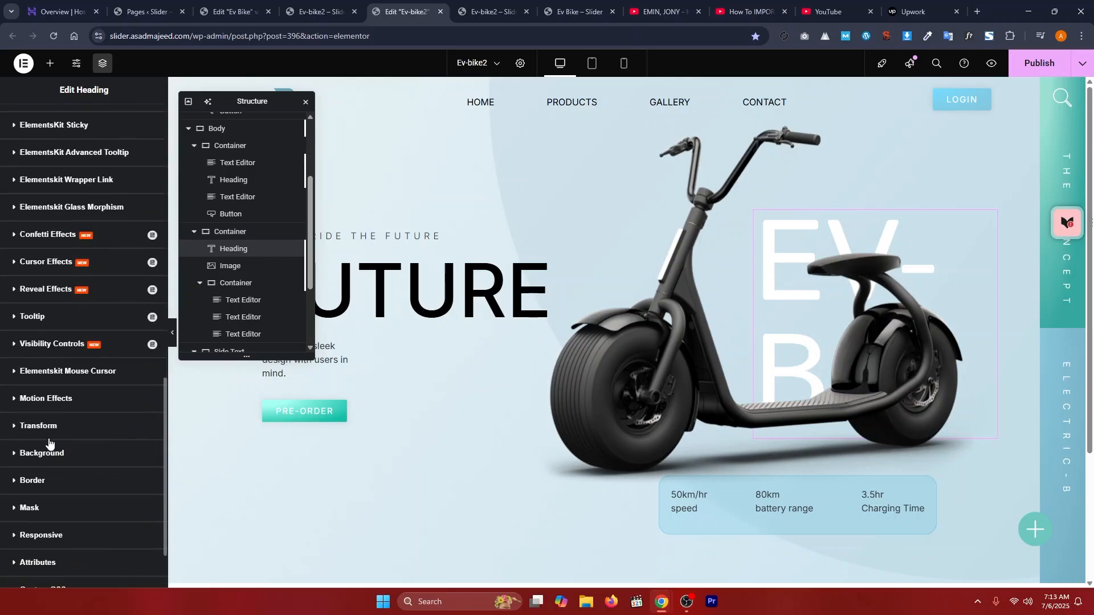
pyautogui.click(49, 342)
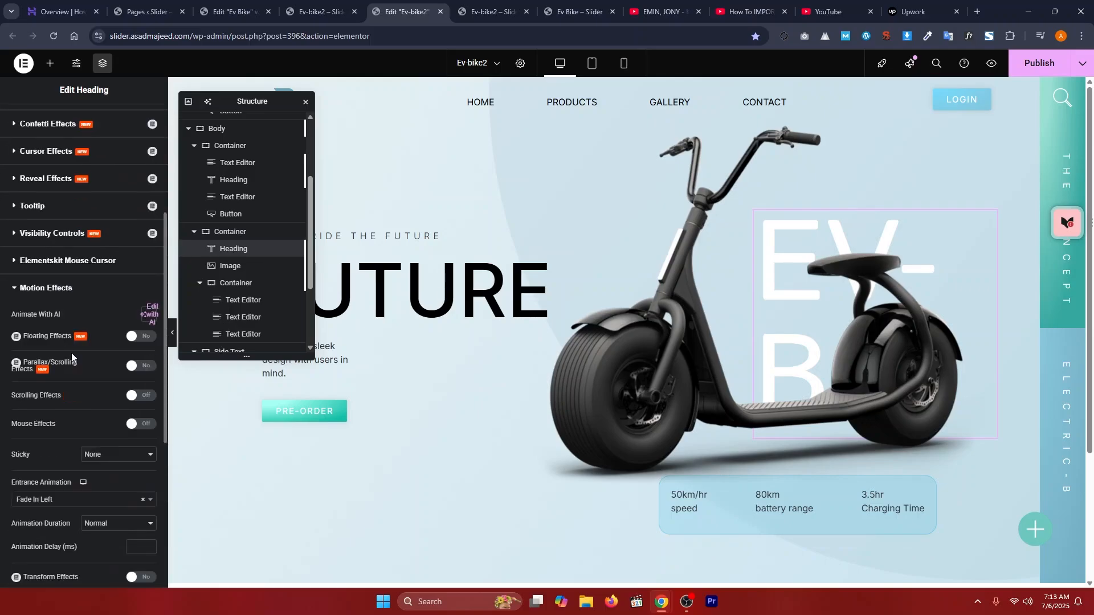
pyautogui.click(140, 364)
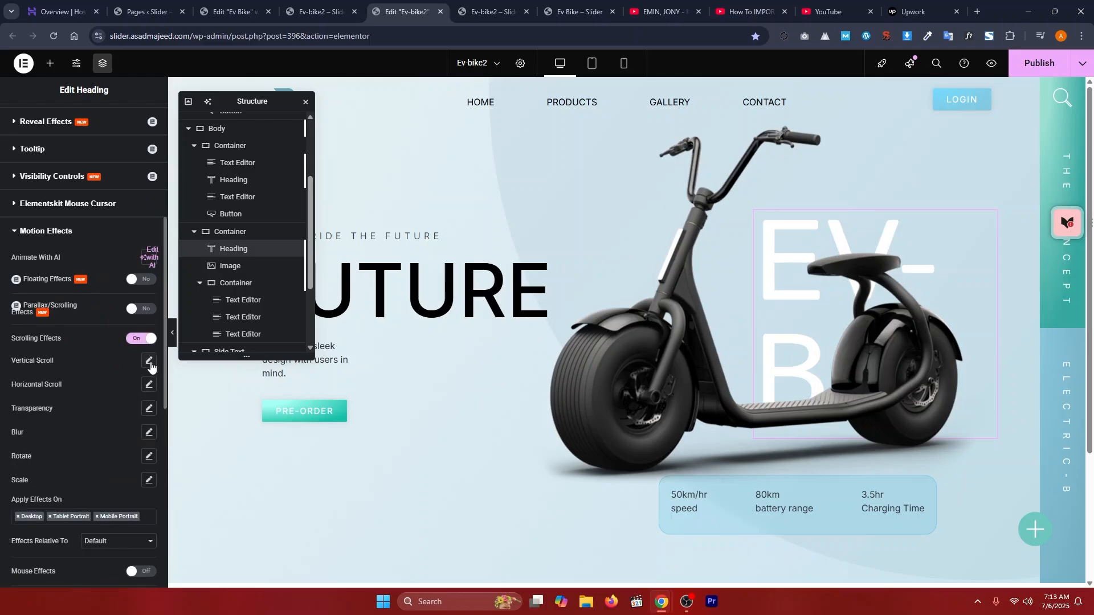
pyautogui.click(149, 362)
pyautogui.click(134, 360)
pyautogui.click(149, 385)
# - Check how the EV-B heading shifts behind the scooter as the page scrolls
pyautogui.scroll(-3, 427, 327)
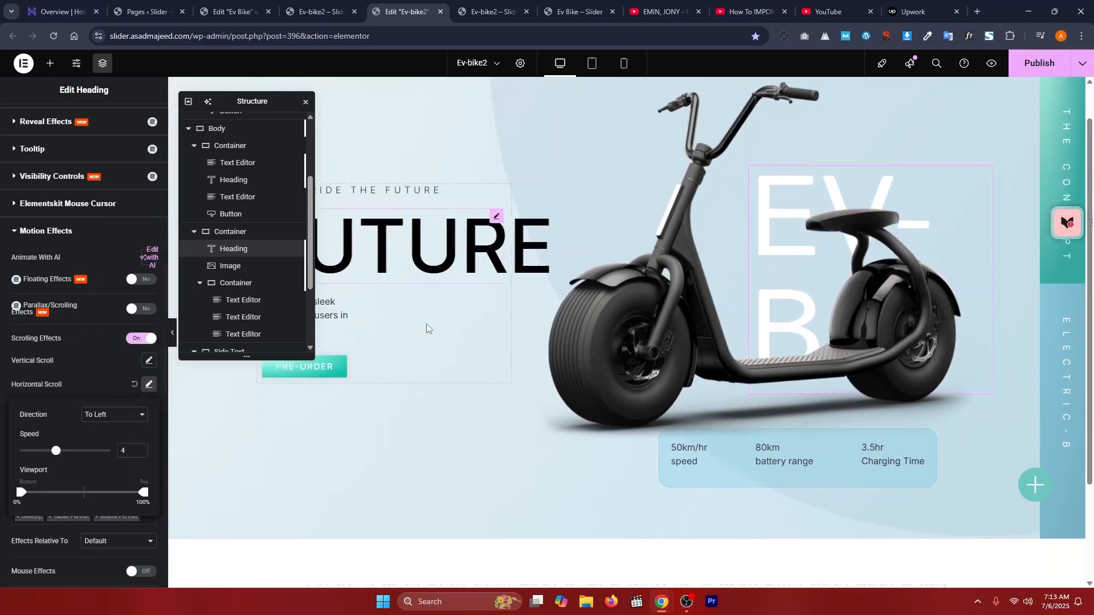
pyautogui.scroll(3, 427, 327)
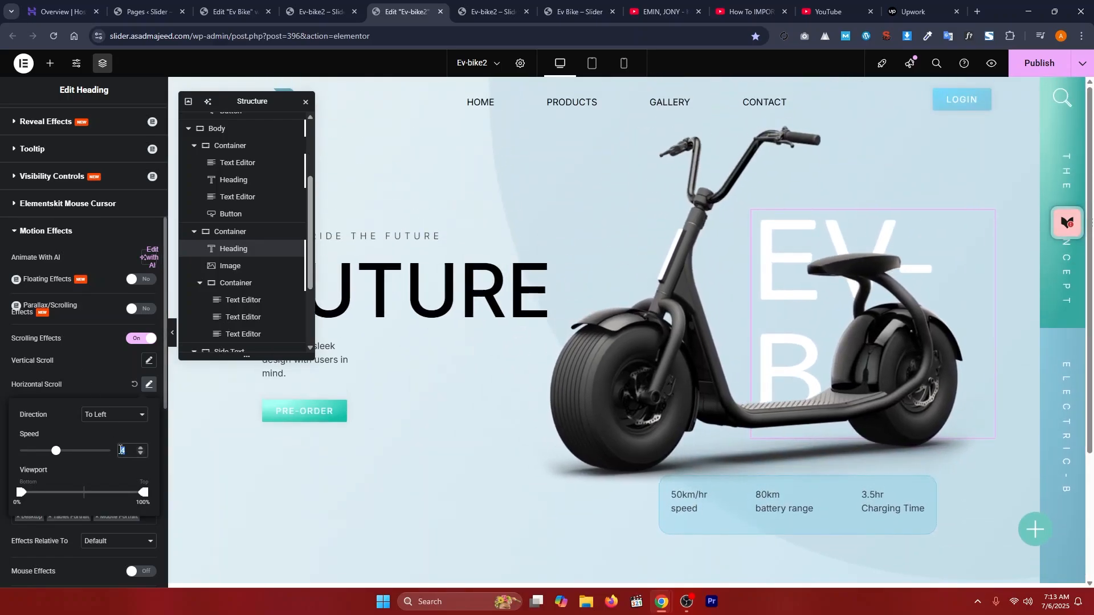
pyautogui.scroll(-2, 245, 285)
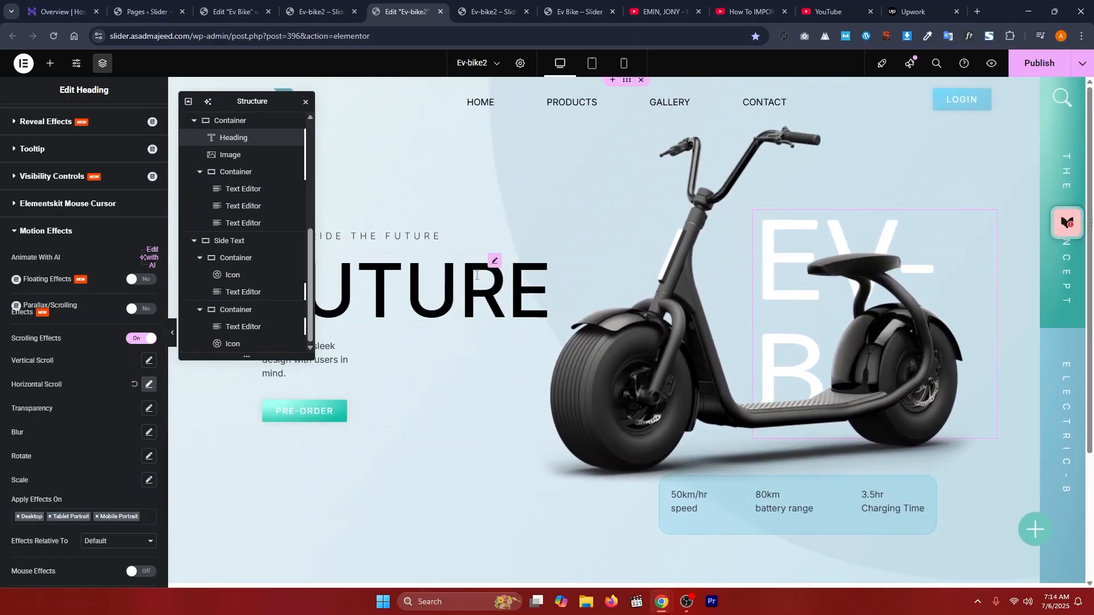
pyautogui.scroll(-4, 475, 276)
pyautogui.scroll(3, 474, 275)
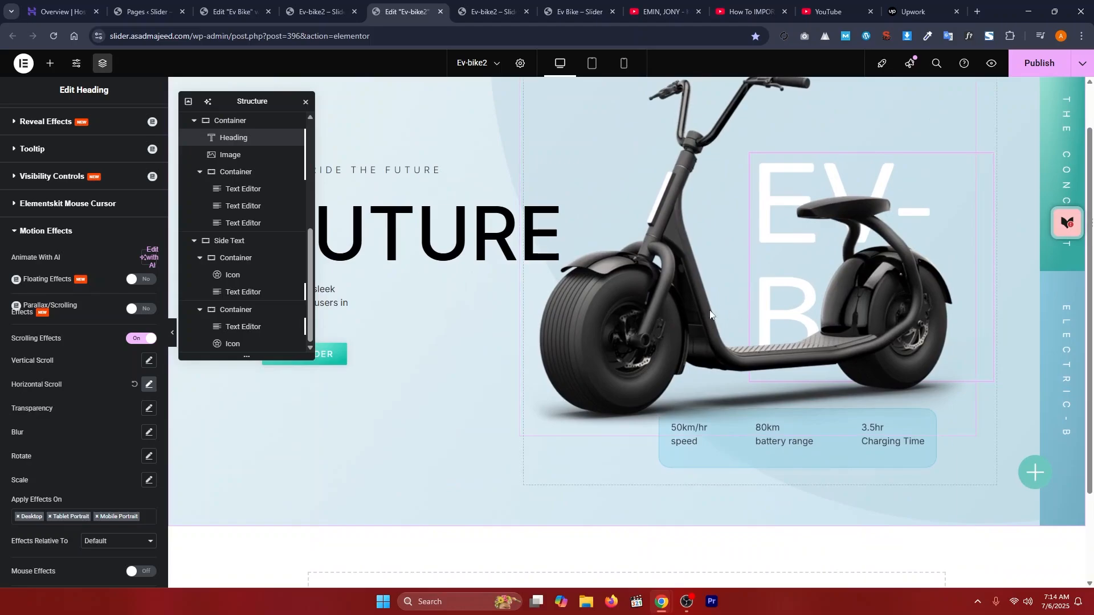
pyautogui.scroll(1, 538, 334)
pyautogui.scroll(-3, 538, 334)
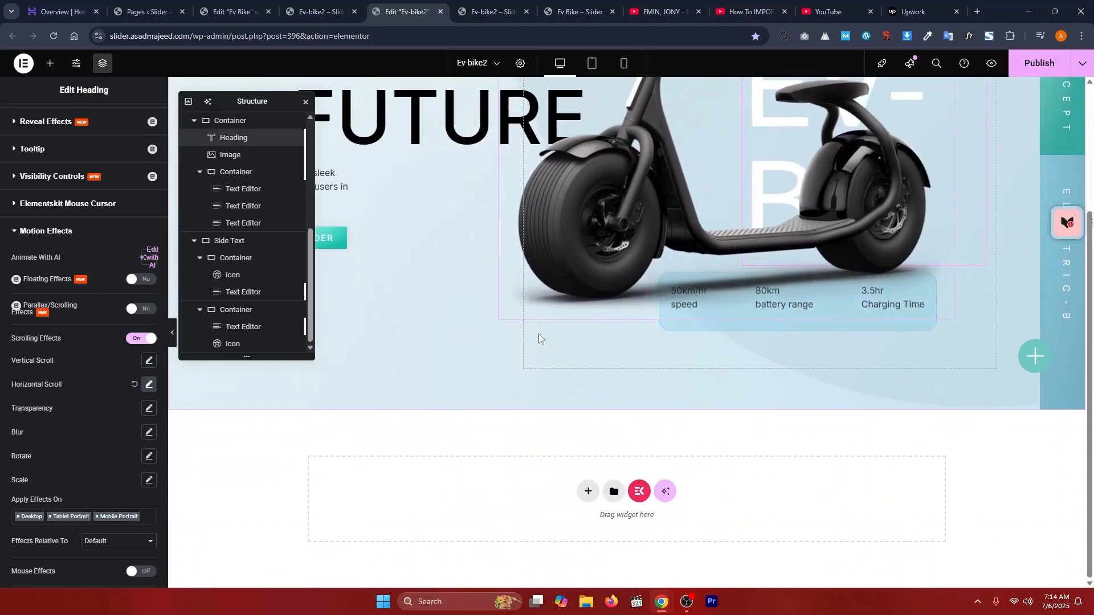
pyautogui.scroll(3, 538, 334)
pyautogui.scroll(-1, 541, 333)
pyautogui.scroll(2, 540, 337)
# - Turn on scrolling effects for the "Simple and sleek design with users in mind" text and enable vertical scroll in the Up direction
pyautogui.click(305, 102)
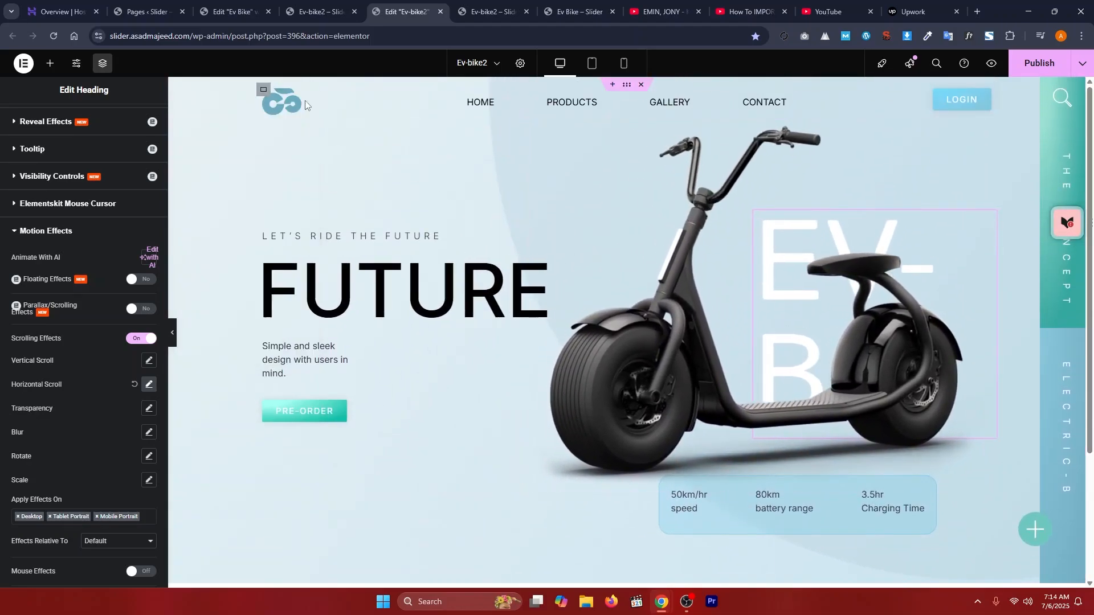
pyautogui.click(330, 350)
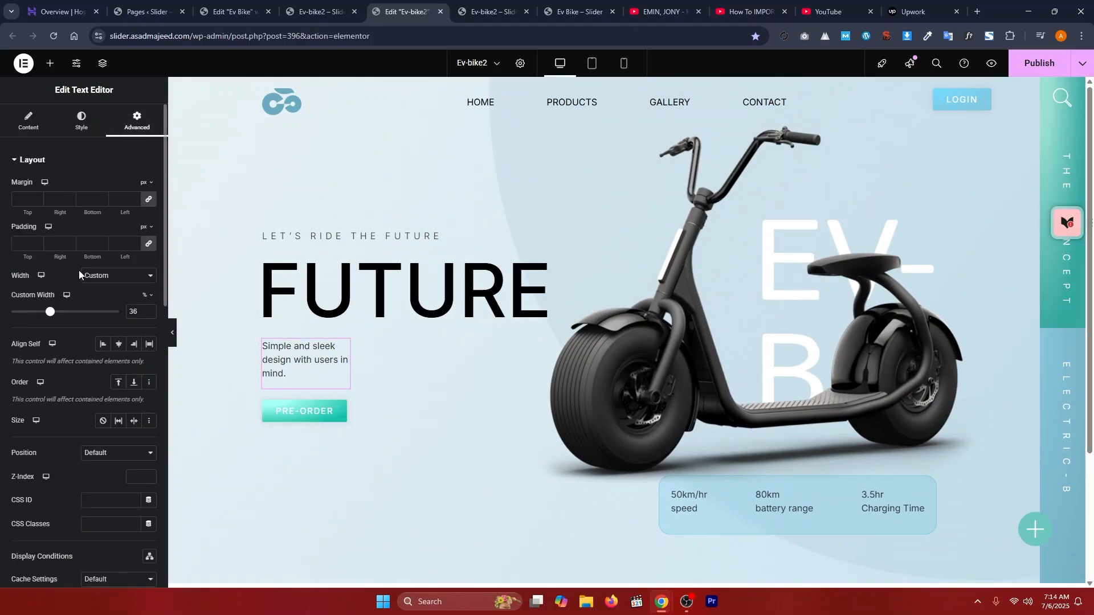
pyautogui.scroll(-15, 80, 296)
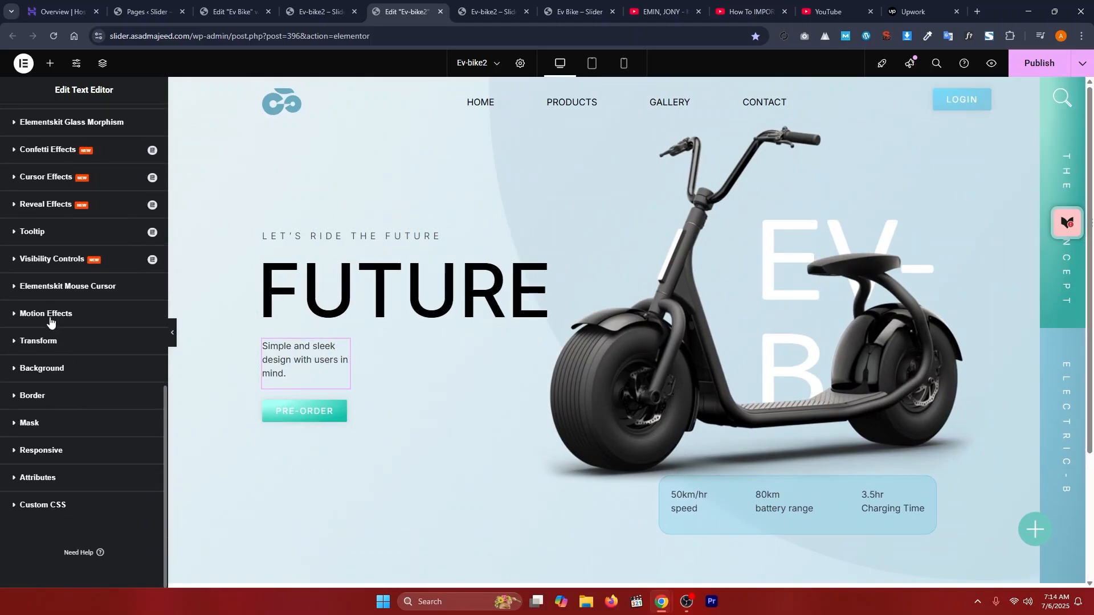
pyautogui.click(50, 315)
pyautogui.click(141, 339)
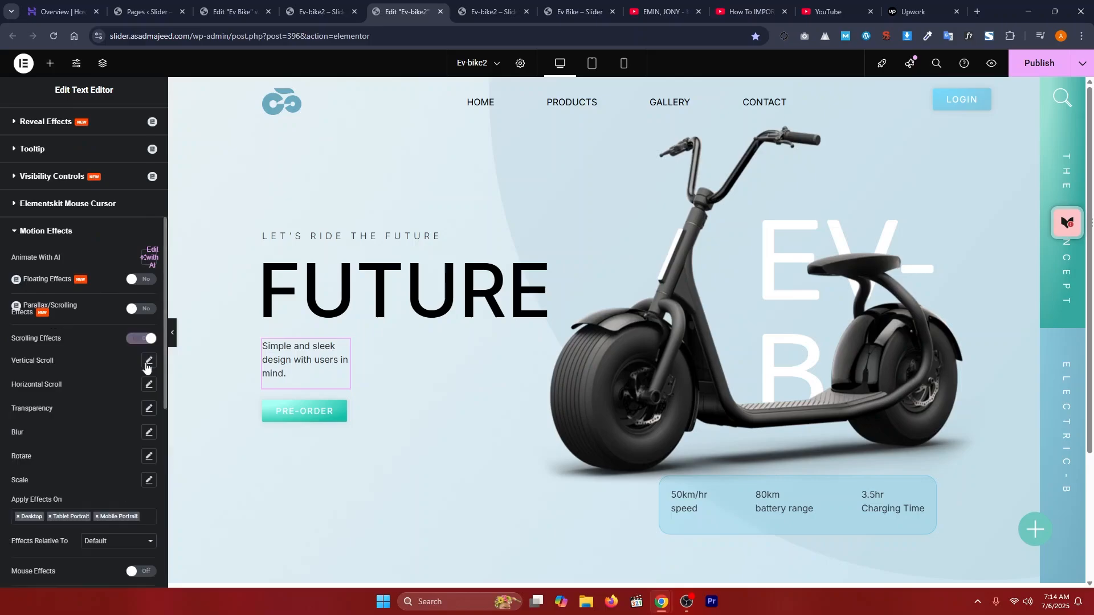
pyautogui.click(149, 360)
pyautogui.click(109, 392)
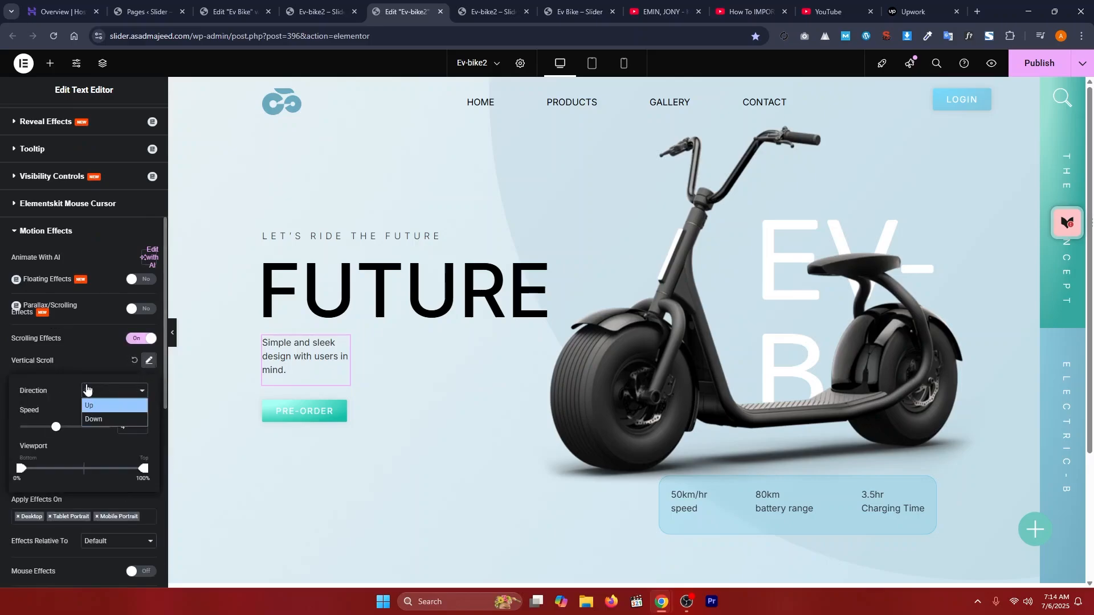
pyautogui.click(60, 386)
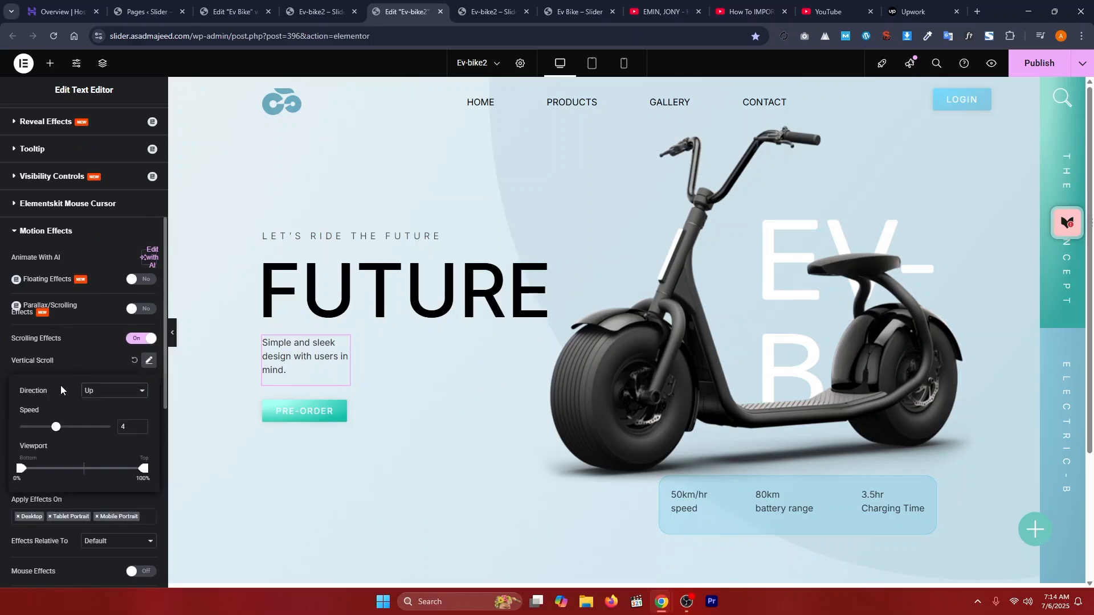
pyautogui.click(110, 362)
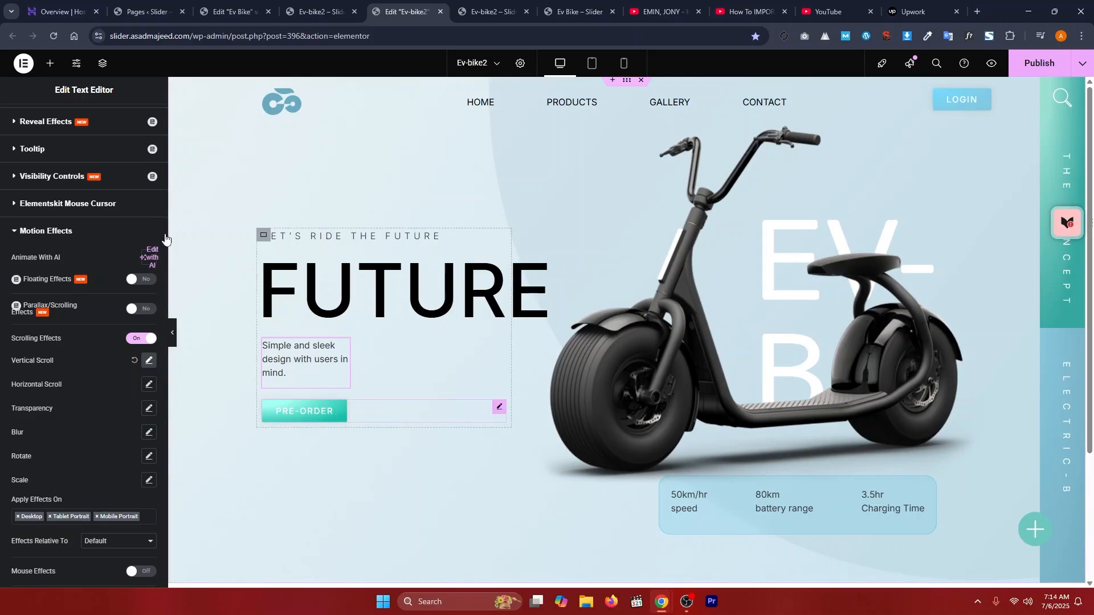
# - Turn on scrolling effects for the Pre-Order button with upward vertical scroll at speed 1
pyautogui.click(134, 121)
pyautogui.scroll(-7, 79, 347)
pyautogui.scroll(-2, 36, 405)
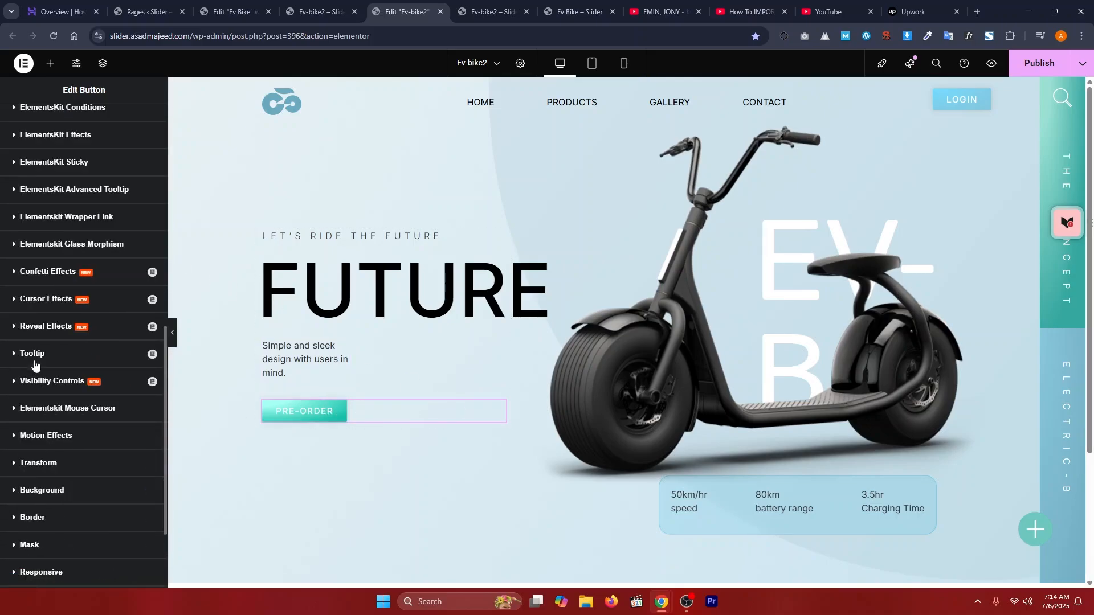
pyautogui.click(52, 436)
pyautogui.scroll(-3, 59, 405)
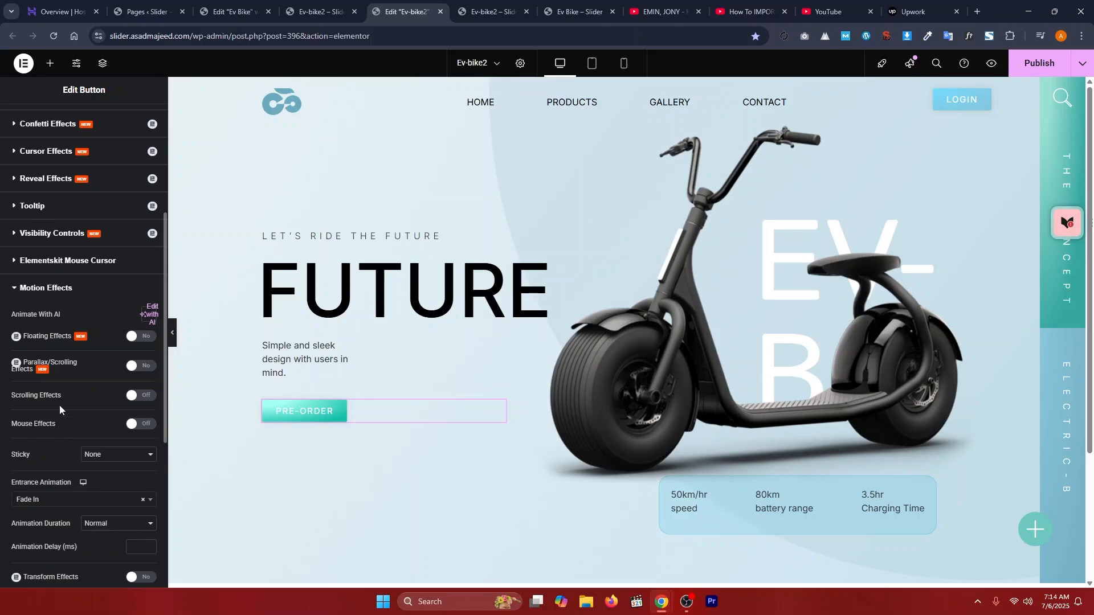
pyautogui.click(140, 396)
pyautogui.click(149, 418)
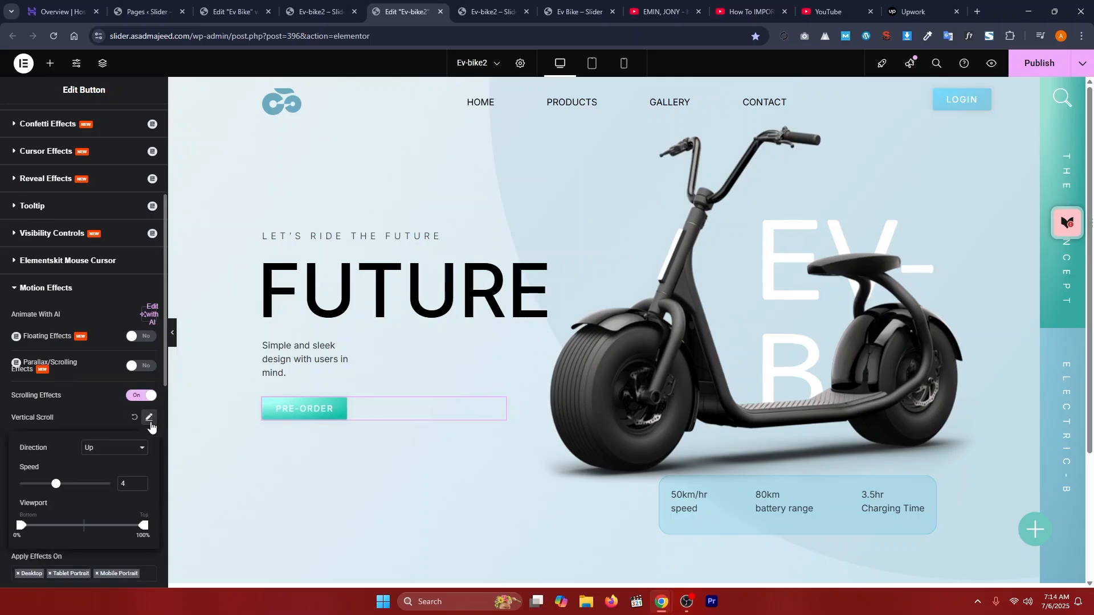
pyautogui.write('1')
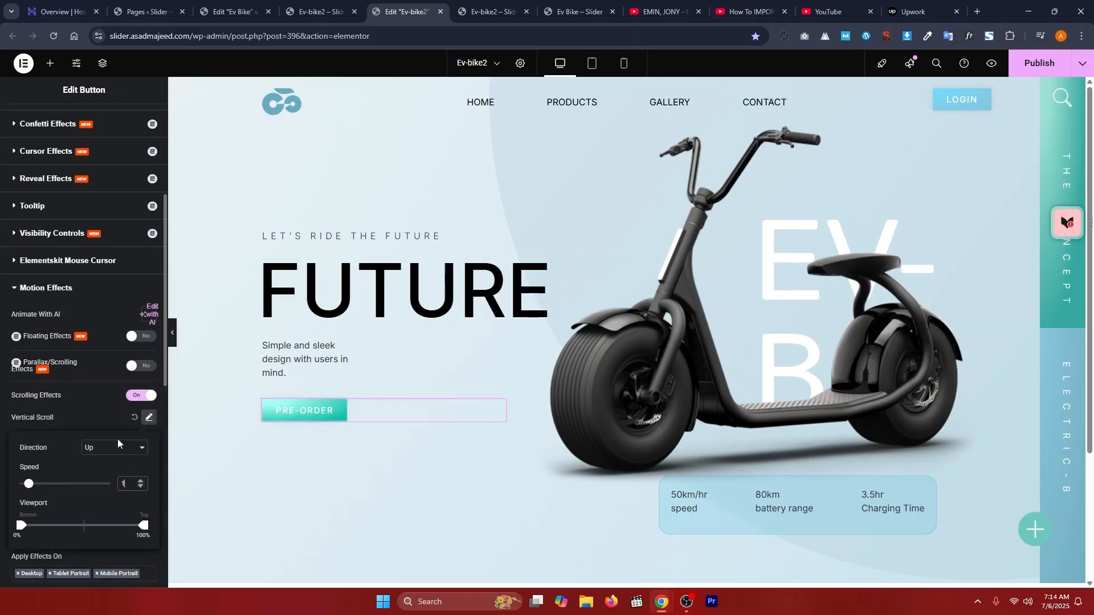
pyautogui.click(104, 415)
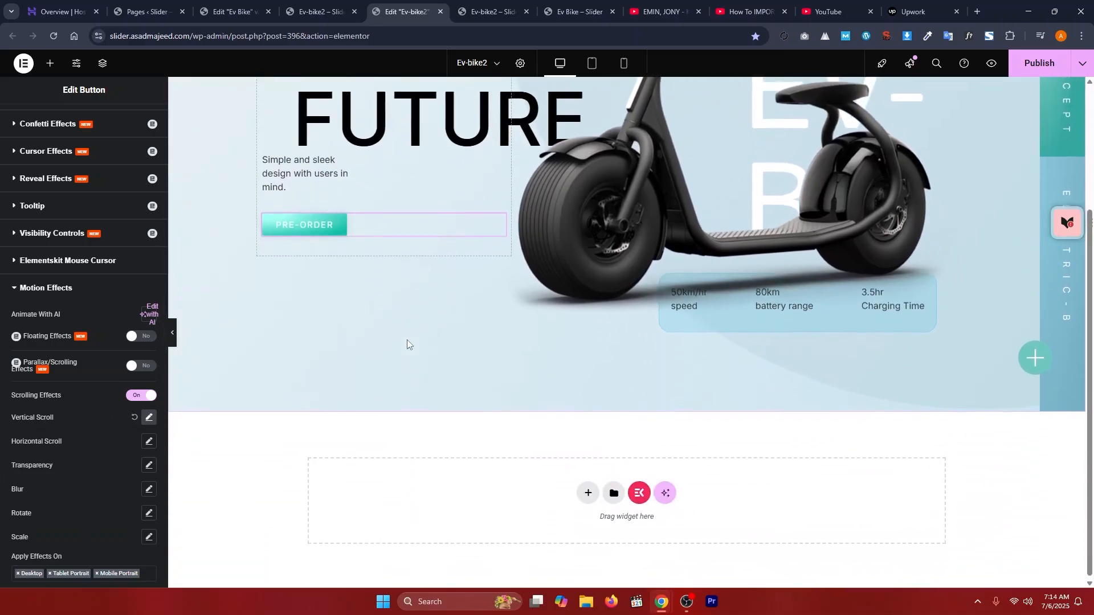
# - Check how the hero text and the Pre-Order button move as the page scrolls
pyautogui.scroll(-3, 407, 340)
pyautogui.scroll(3, 407, 340)
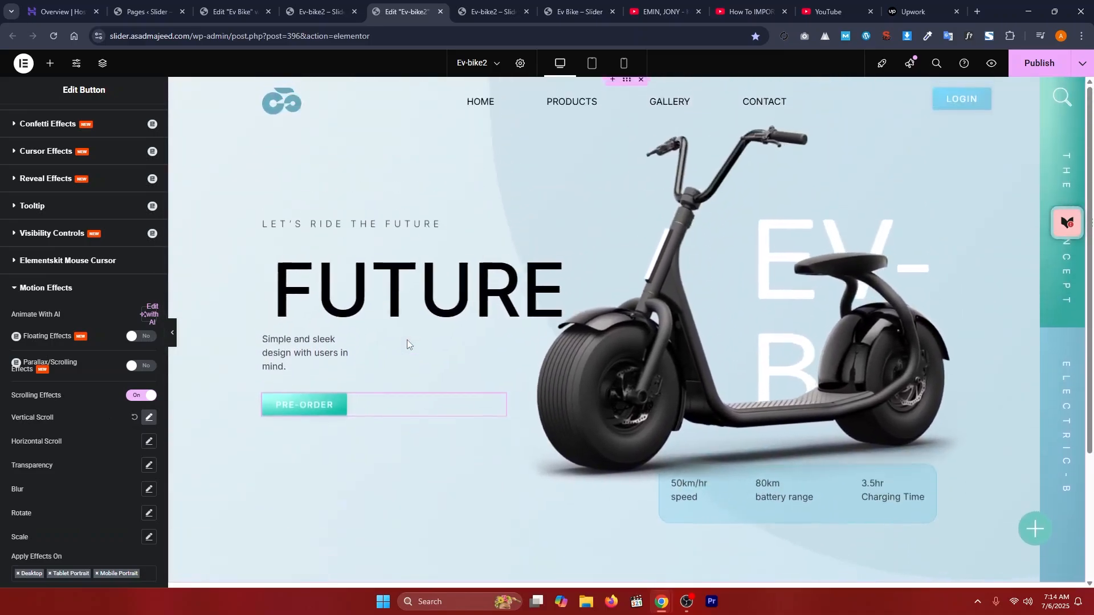
pyautogui.scroll(-2, 407, 340)
pyautogui.scroll(3, 407, 340)
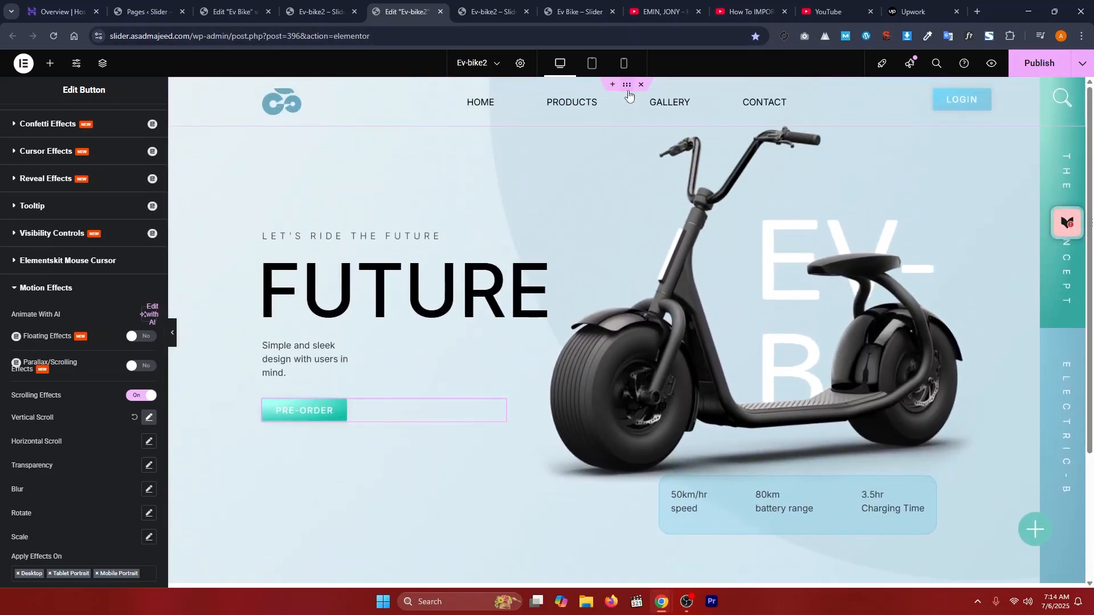
pyautogui.click(629, 97)
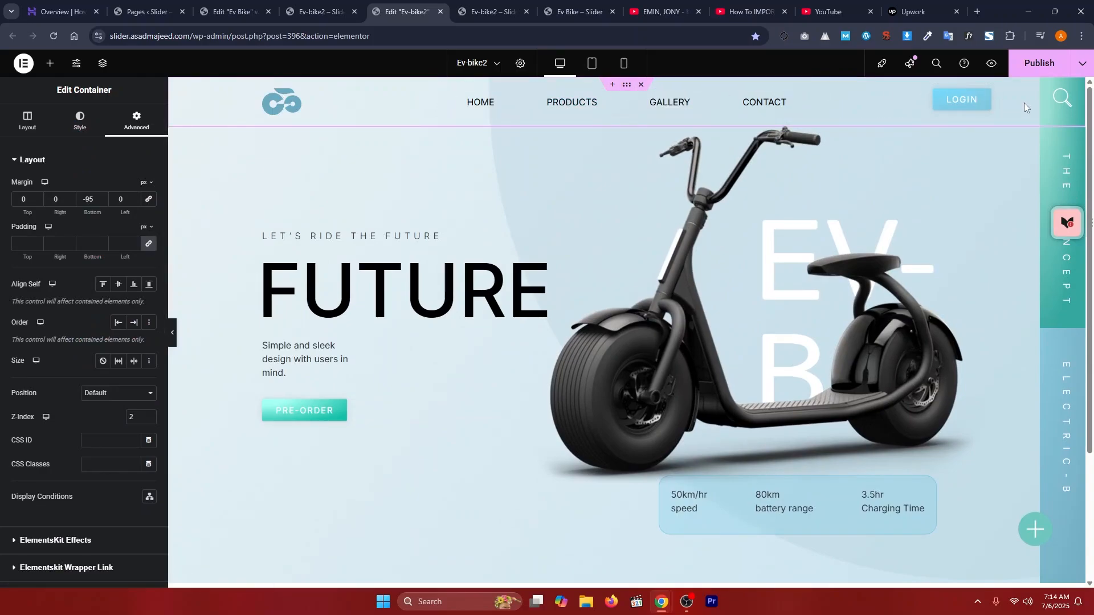
# - Turn on scrolling effects for the first container inside Side Text, which holds "The Concept"
pyautogui.click(103, 63)
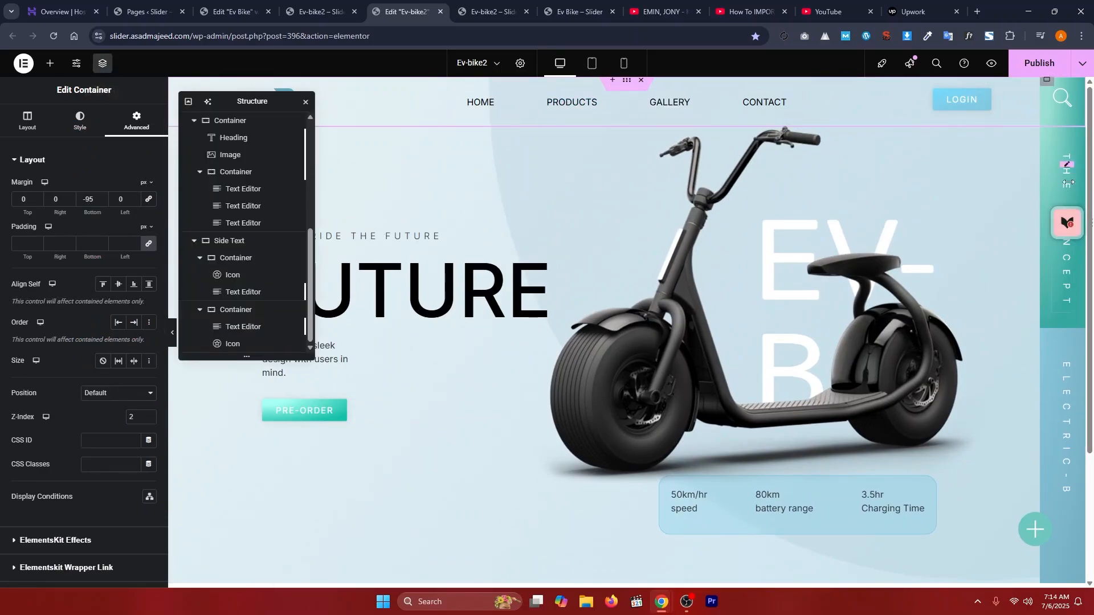
pyautogui.click(241, 257)
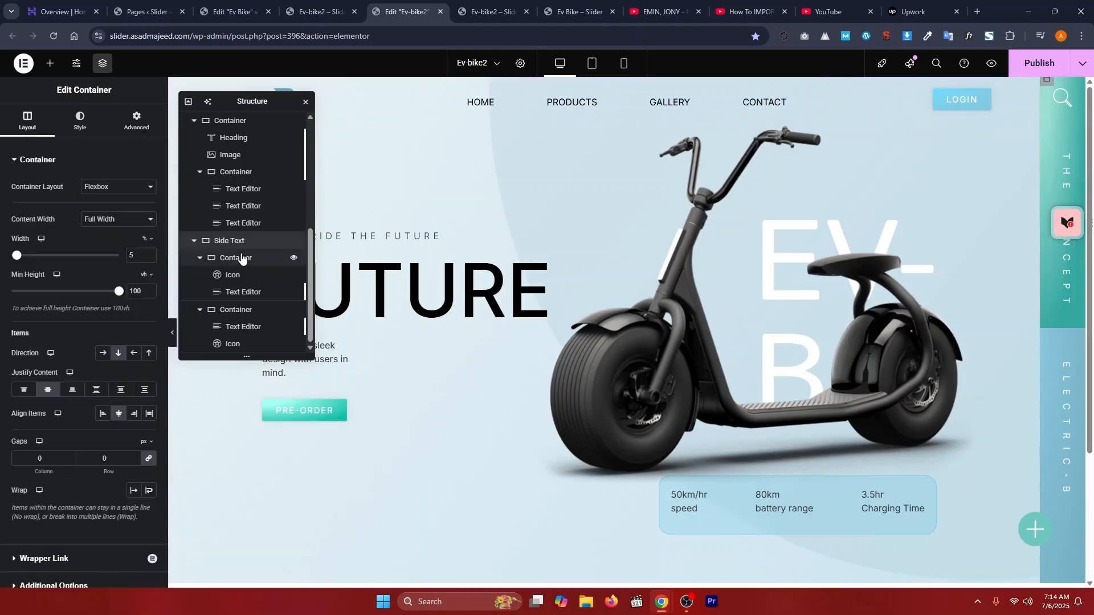
pyautogui.click(136, 121)
pyautogui.scroll(-10, 80, 365)
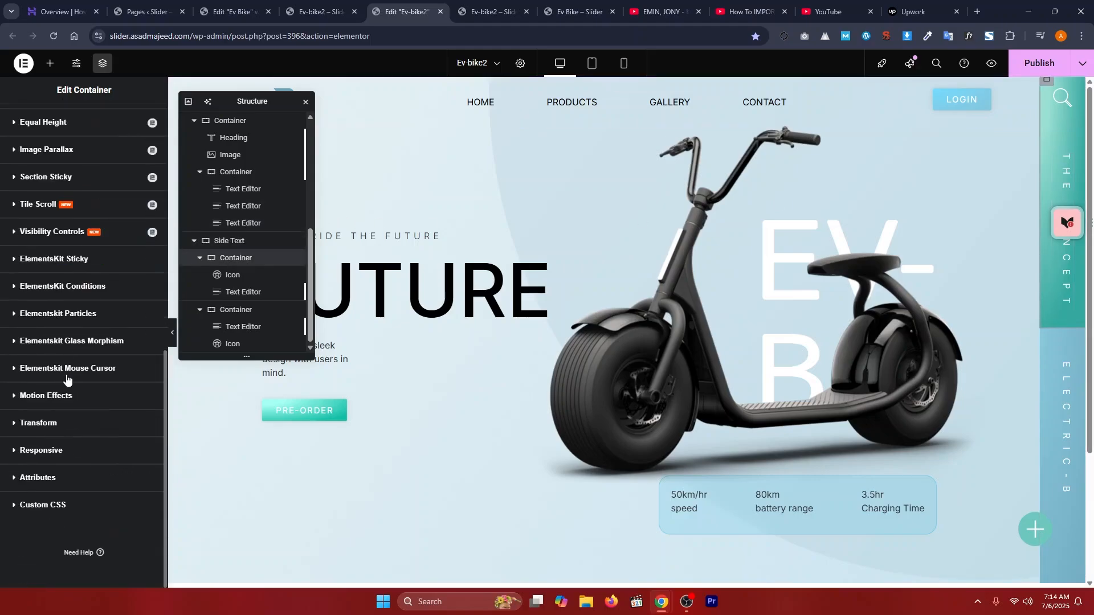
pyautogui.click(64, 399)
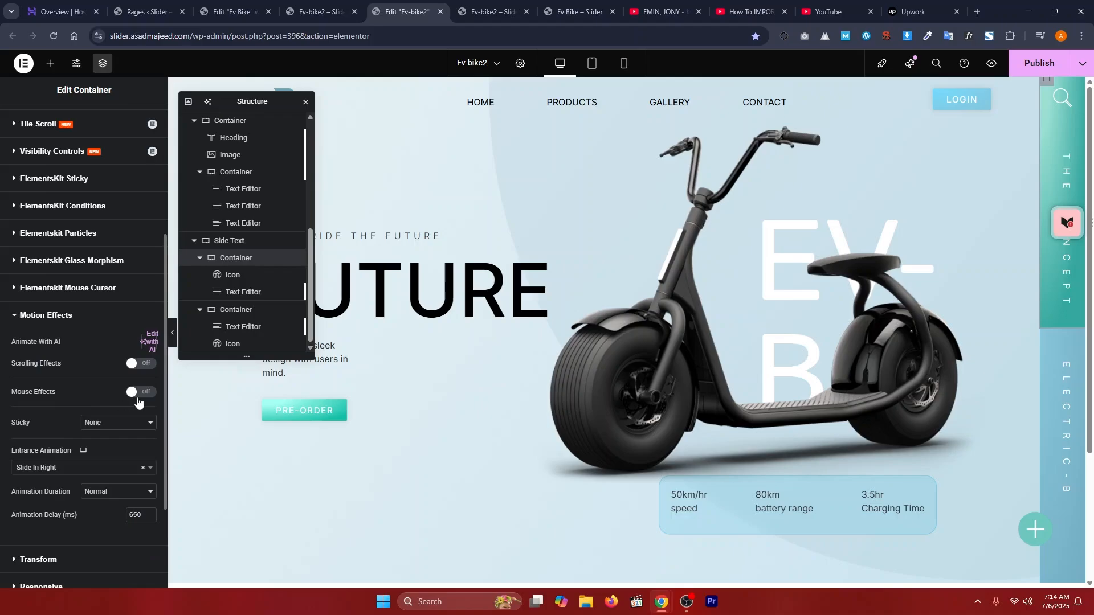
pyautogui.scroll(-3, 101, 446)
pyautogui.scroll(1, 65, 324)
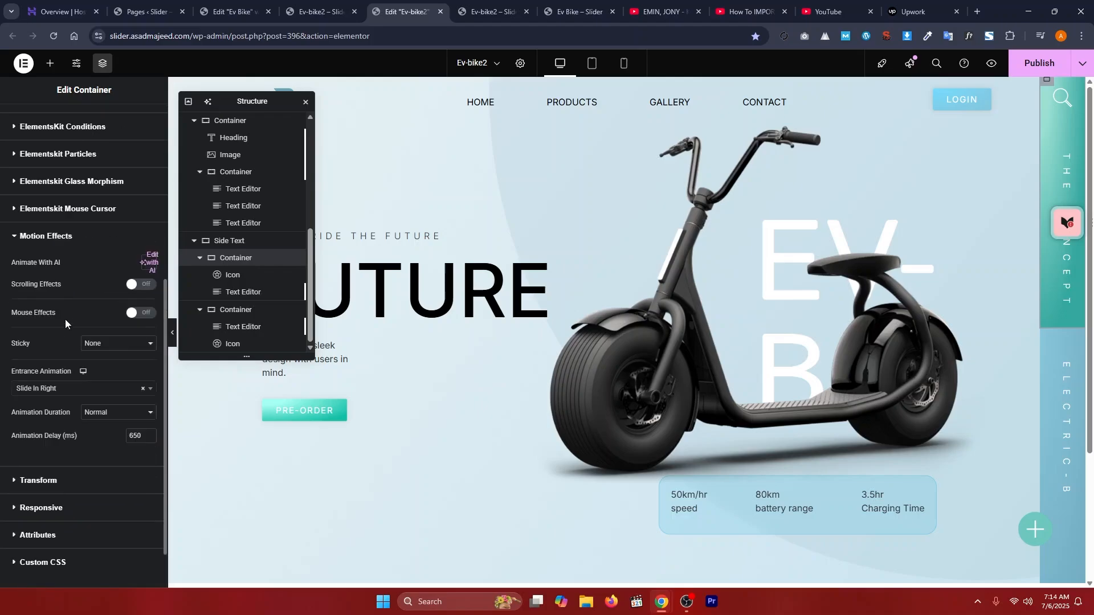
pyautogui.click(137, 285)
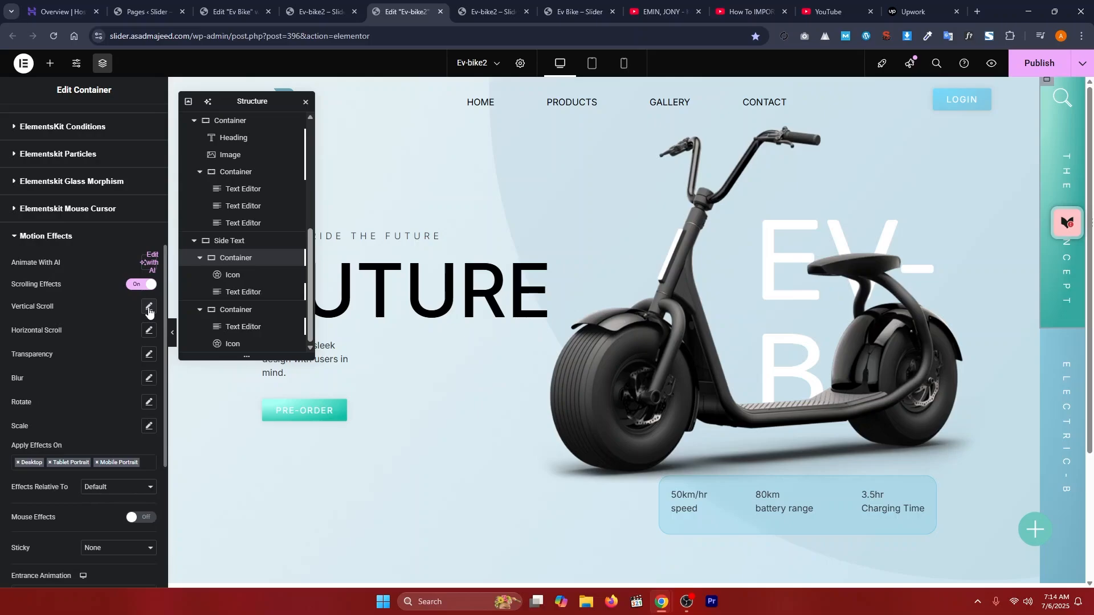
# - Try upward vertical scroll at speed 4 on "The Concept" container and check its motion as the page scrolls
pyautogui.click(149, 308)
pyautogui.scroll(-3, 551, 318)
pyautogui.scroll(3, 552, 318)
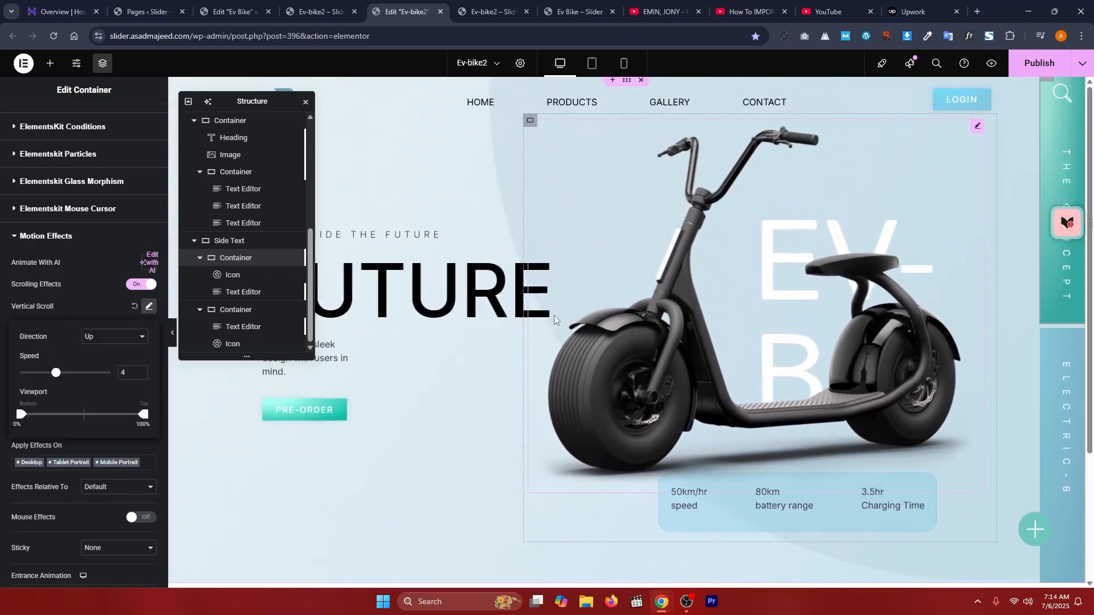
pyautogui.scroll(-2, 554, 319)
pyautogui.scroll(2, 554, 319)
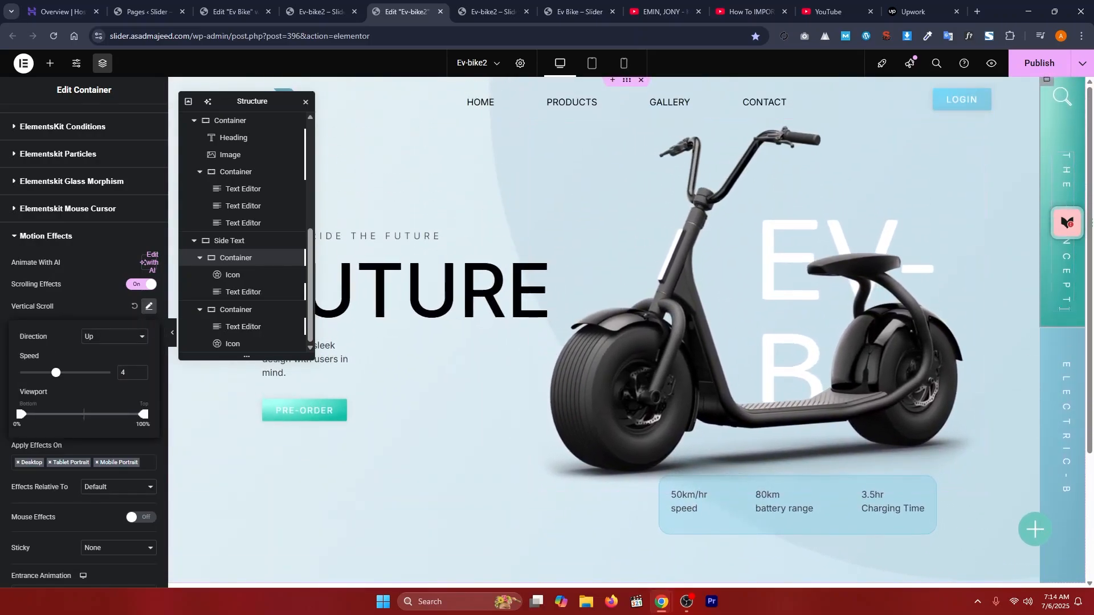
# - Replace the vertical scroll effect on "The Concept" container with a horizontal scroll to the right
pyautogui.click(149, 306)
pyautogui.click(149, 332)
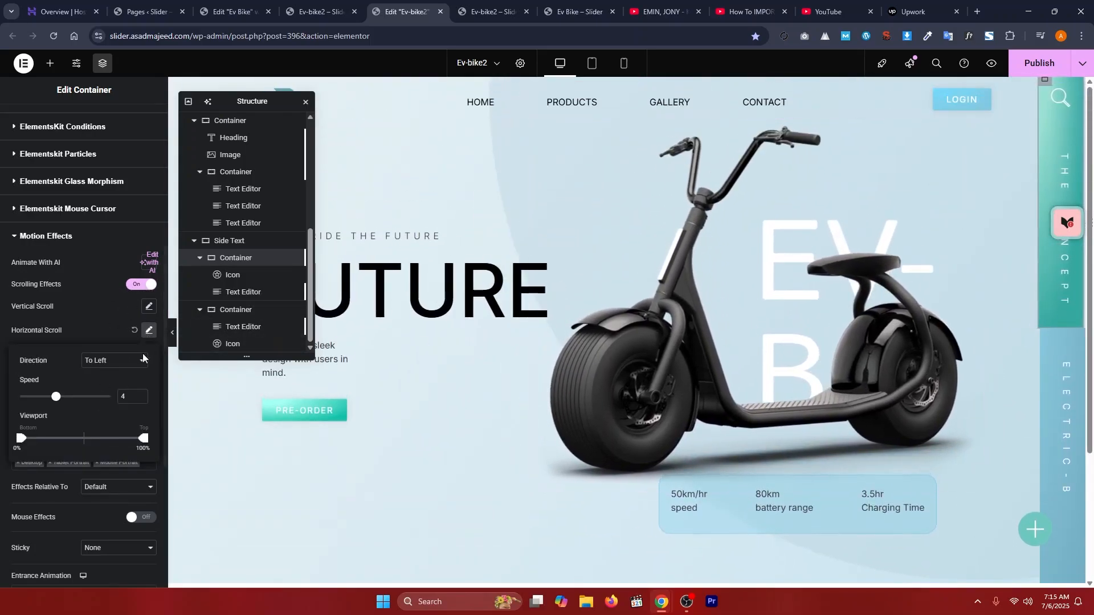
pyautogui.click(106, 361)
pyautogui.click(106, 389)
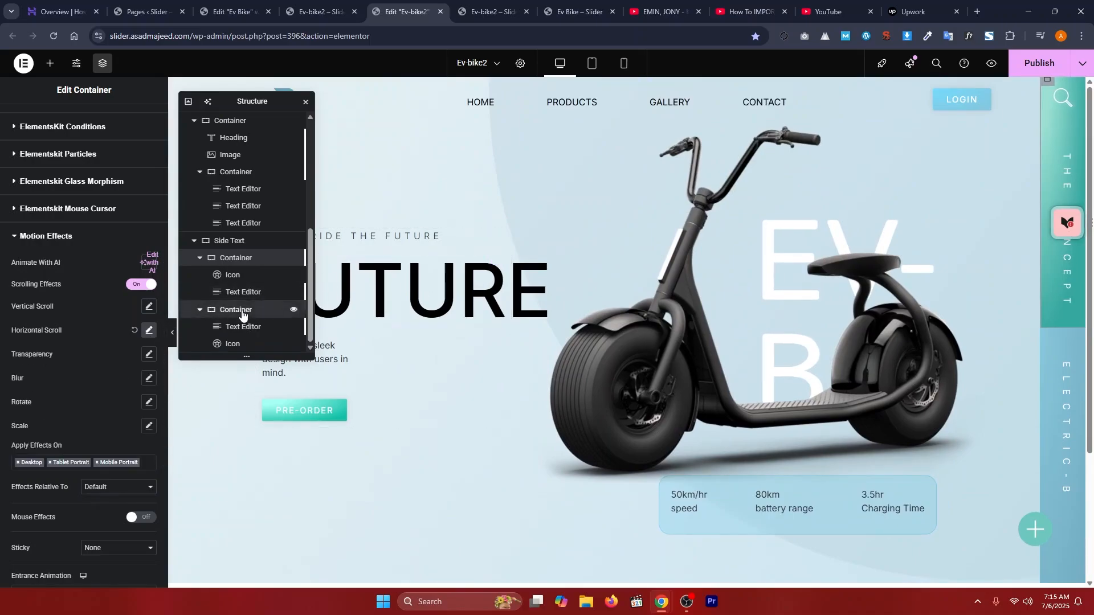
# - Turn on scrolling effects for the second container inside Side Text, which holds "Electric-B"
pyautogui.click(289, 310)
pyautogui.scroll(-8, 37, 336)
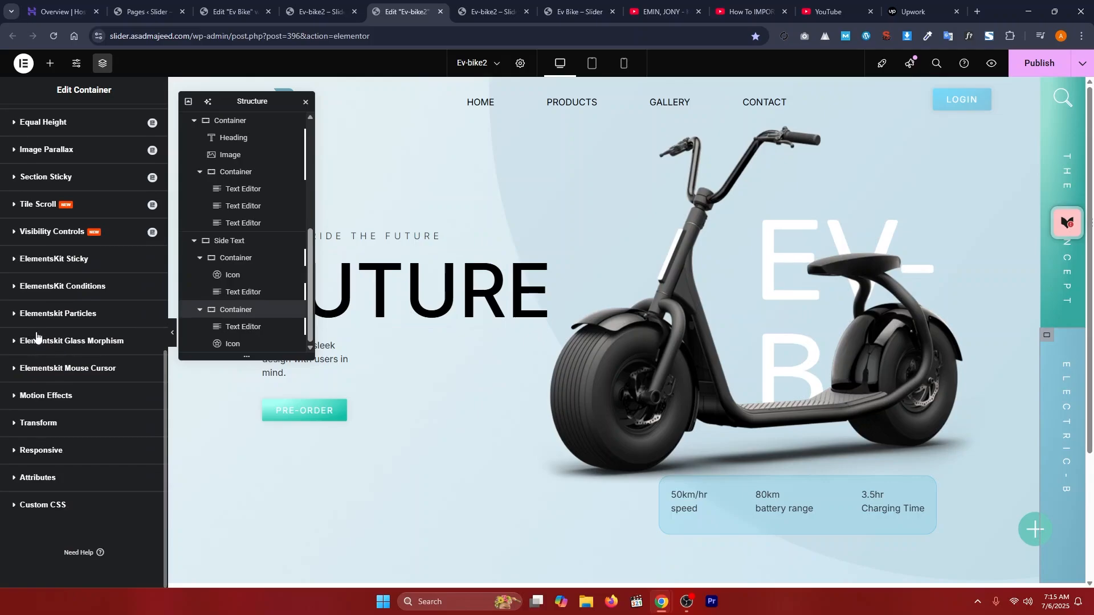
pyautogui.click(50, 394)
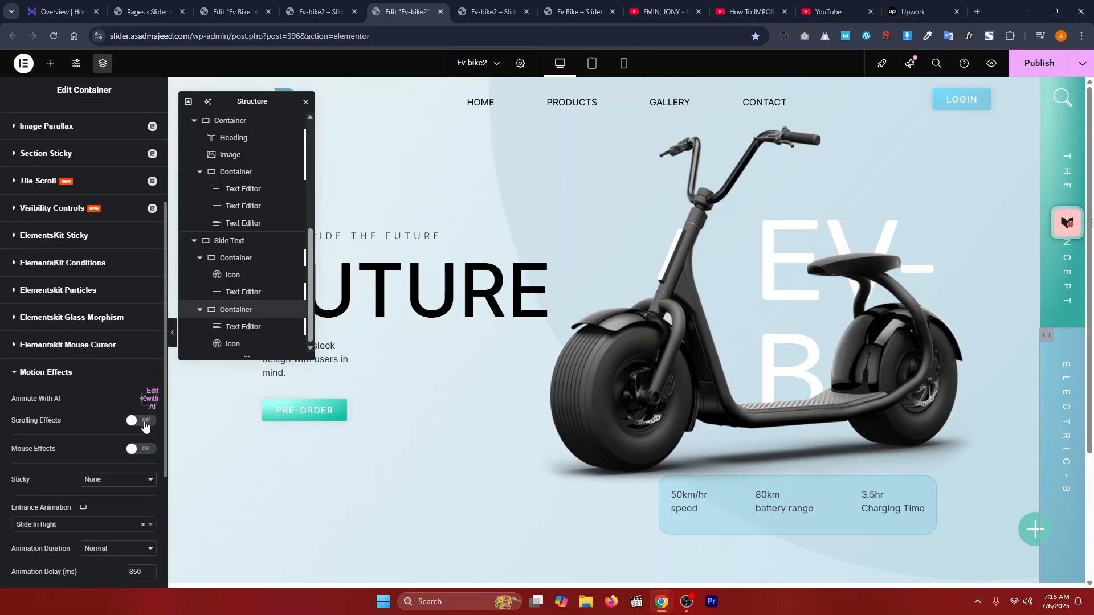
pyautogui.click(145, 421)
pyautogui.scroll(-3, 144, 311)
# - Give the "Electric-B" container a horizontal scroll to the right at speed 1 and check its motion as the page scrolls
pyautogui.click(149, 295)
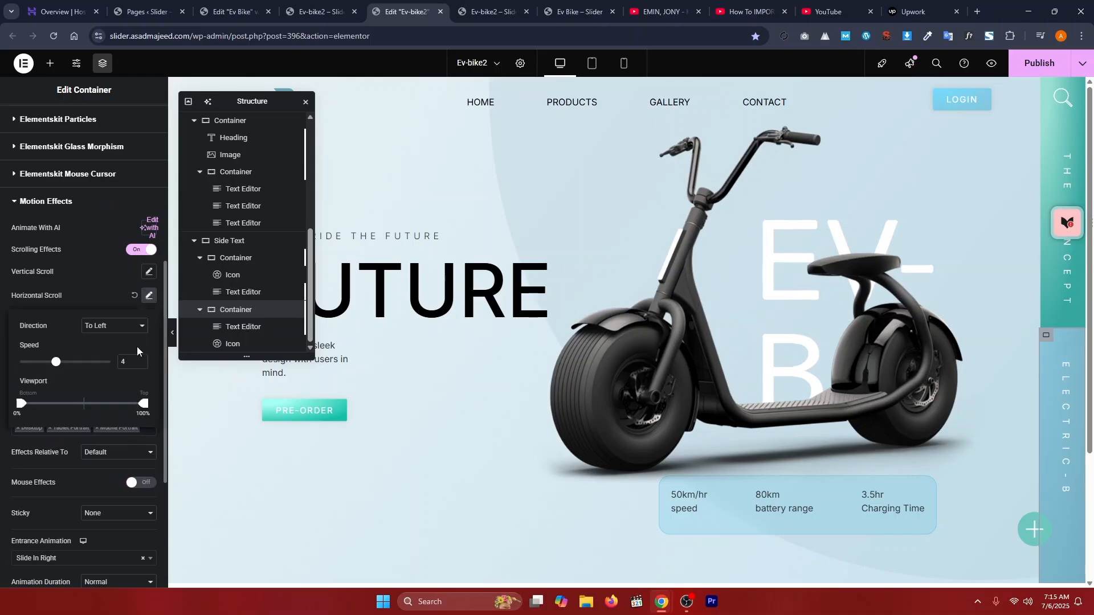
pyautogui.write('3')
pyautogui.click(118, 330)
pyautogui.click(115, 356)
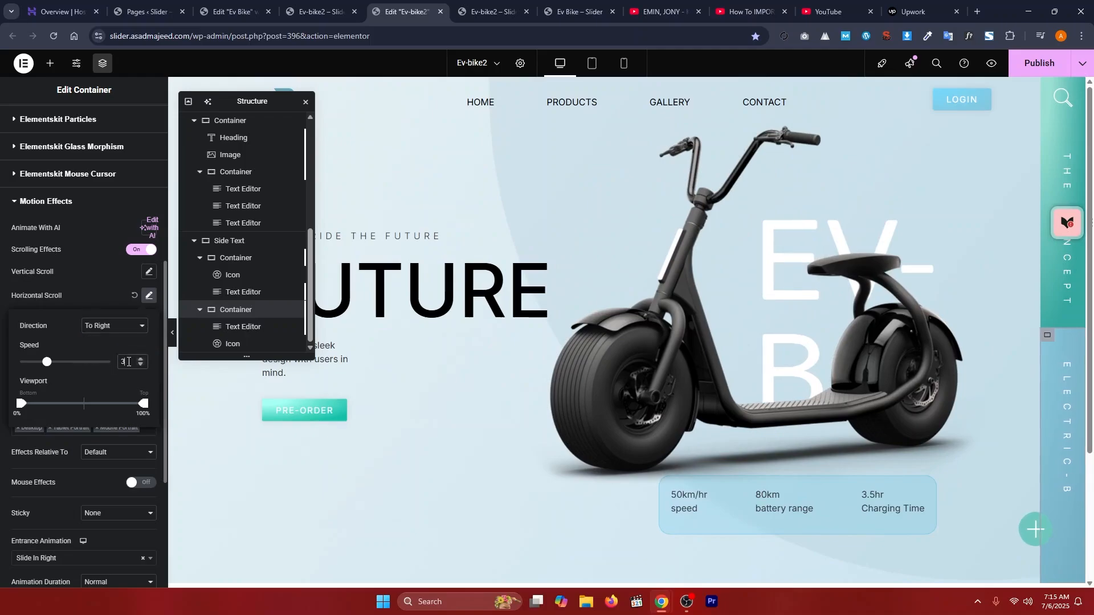
pyautogui.doubleClick(127, 362)
pyautogui.write('1')
pyautogui.scroll(-3, 683, 314)
pyautogui.scroll(3, 684, 313)
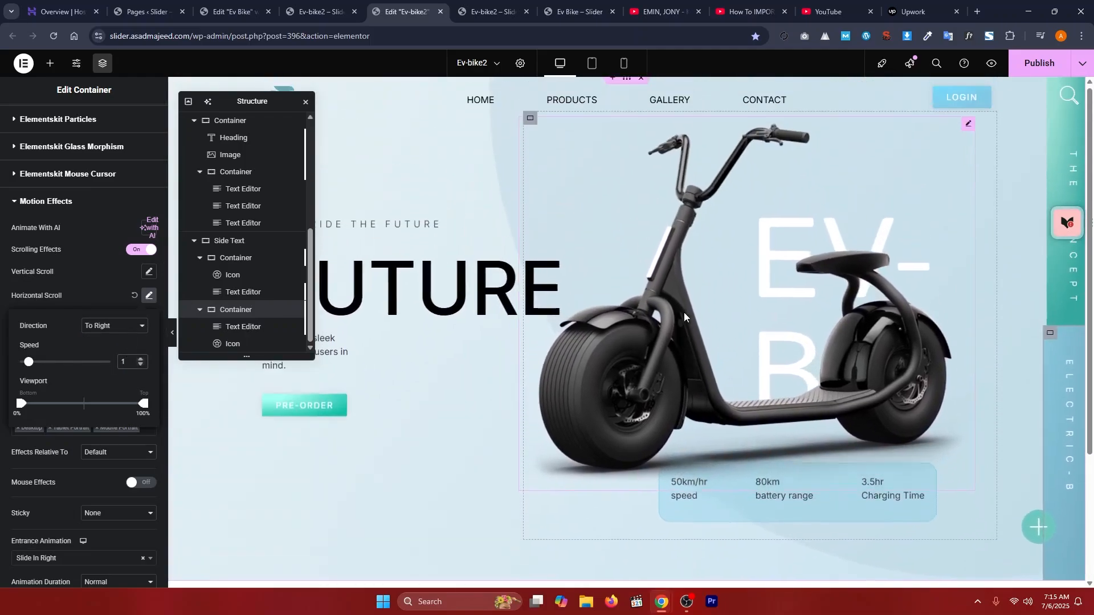
pyautogui.scroll(-3, 683, 313)
pyautogui.scroll(5, 684, 312)
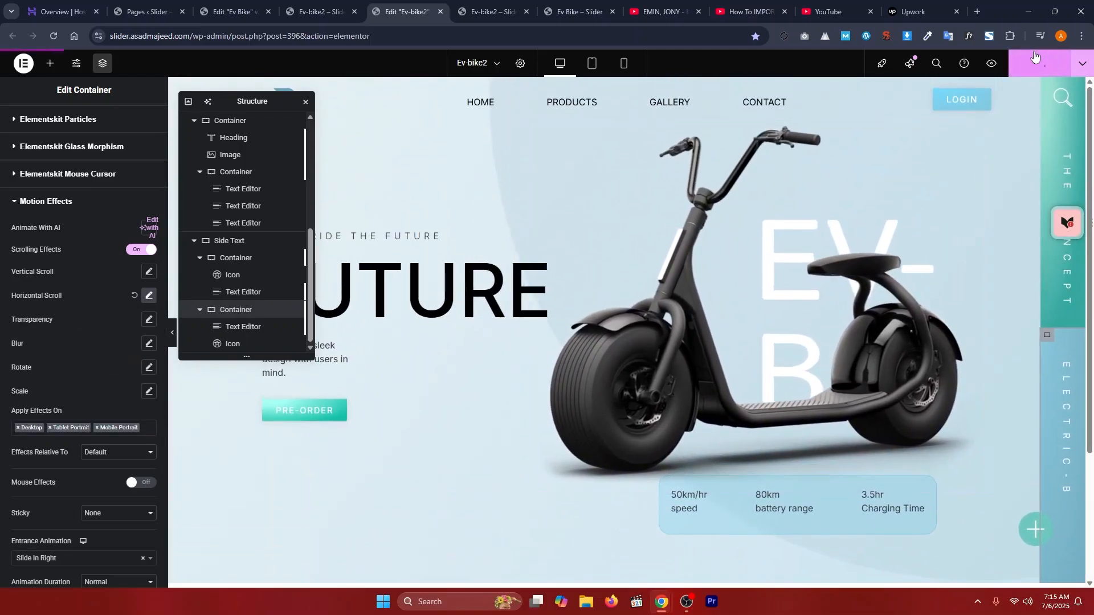
# - Add an empty single-column flexbox container below the hero section with a minimum height of 100 vh
pyautogui.scroll(-3, 726, 446)
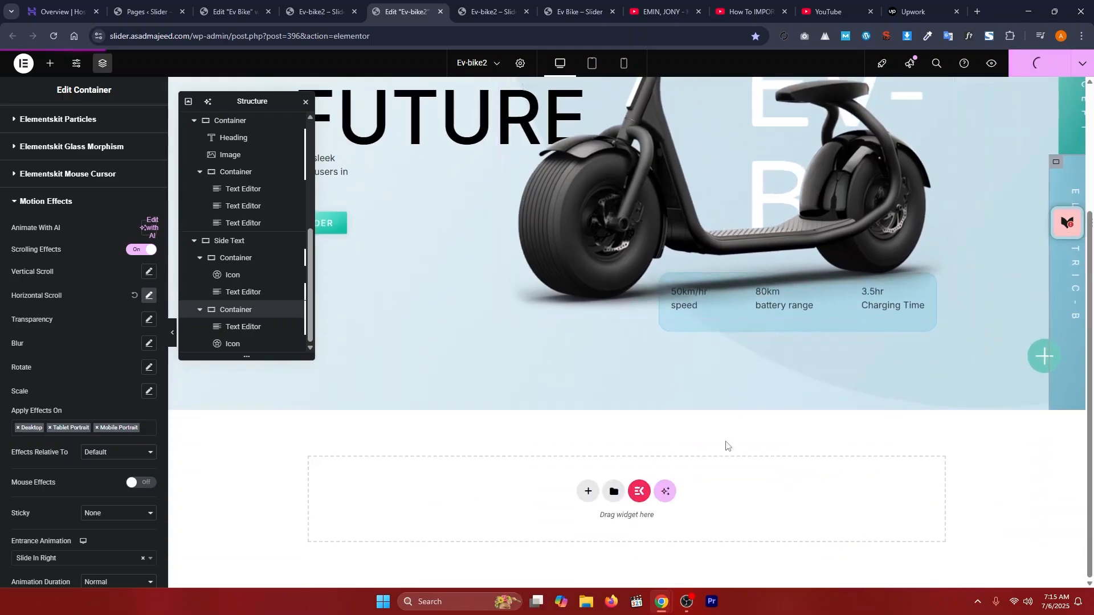
pyautogui.click(582, 500)
pyautogui.click(592, 521)
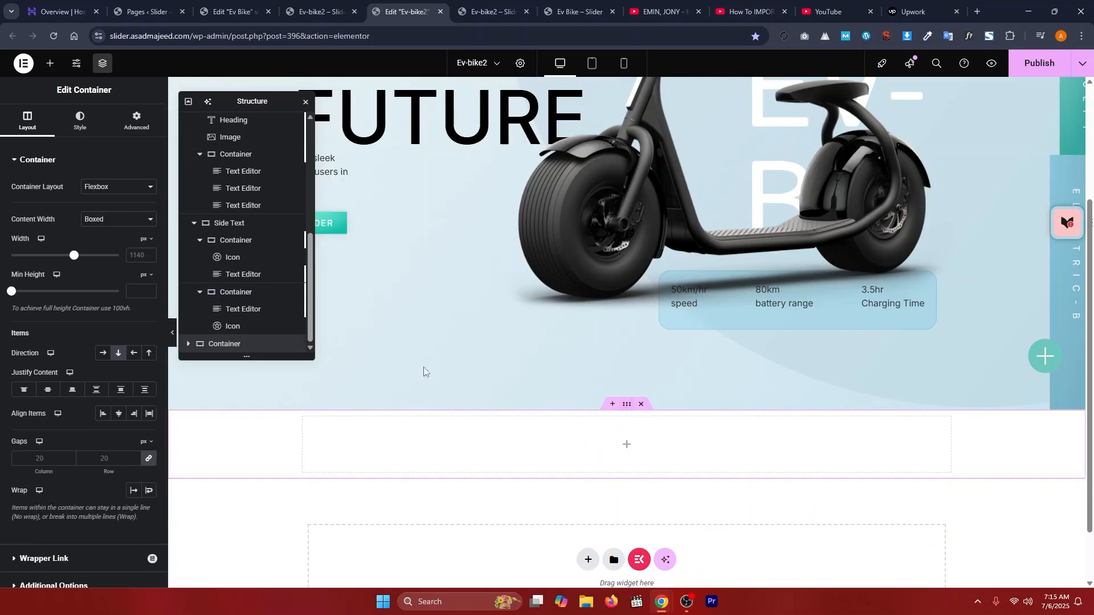
pyautogui.click(142, 276)
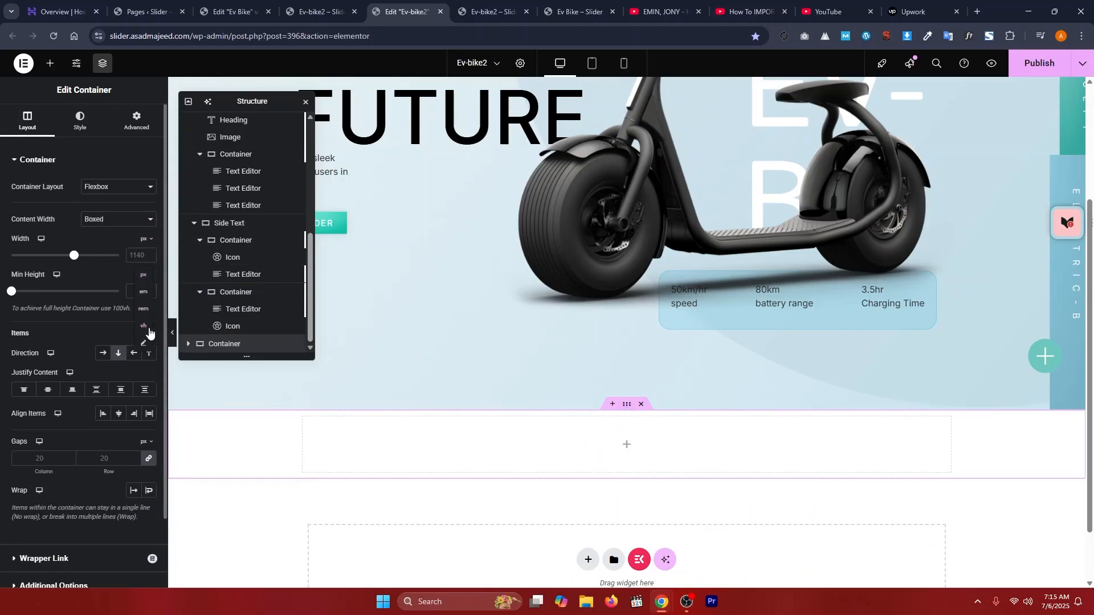
pyautogui.click(144, 325)
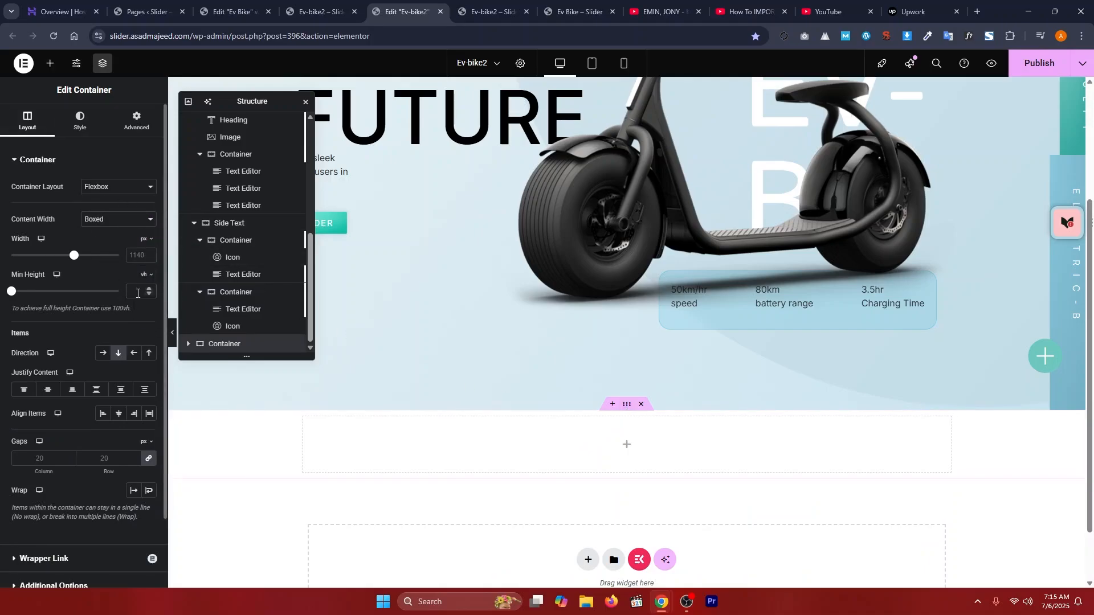
# - Publish the page and check the hero's scrolling effects in the Ev-bike2 preview
pyautogui.click(1053, 66)
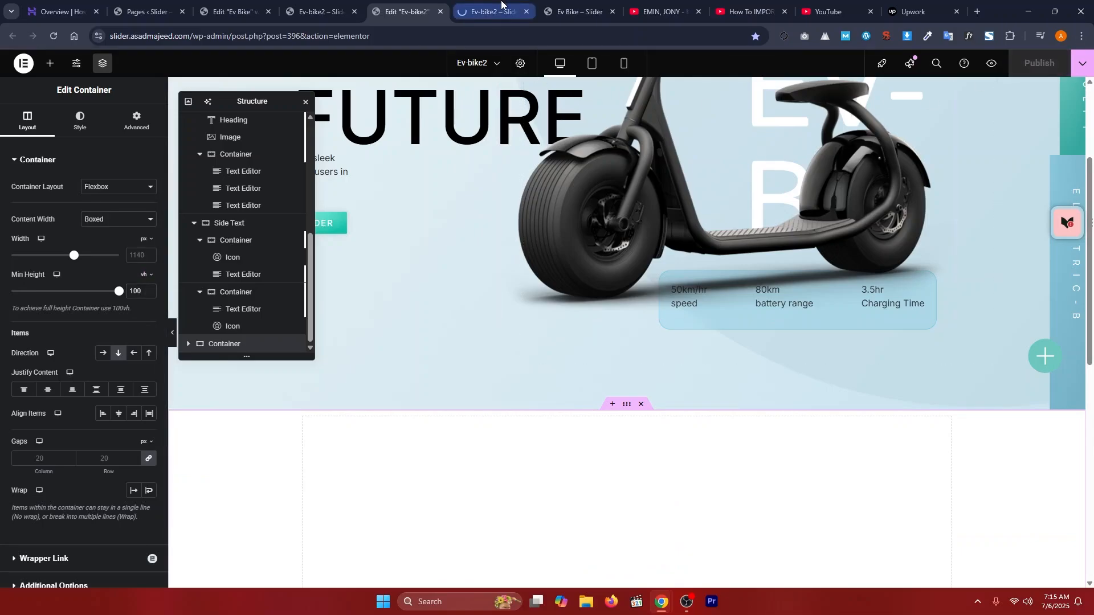
pyautogui.click(502, 6)
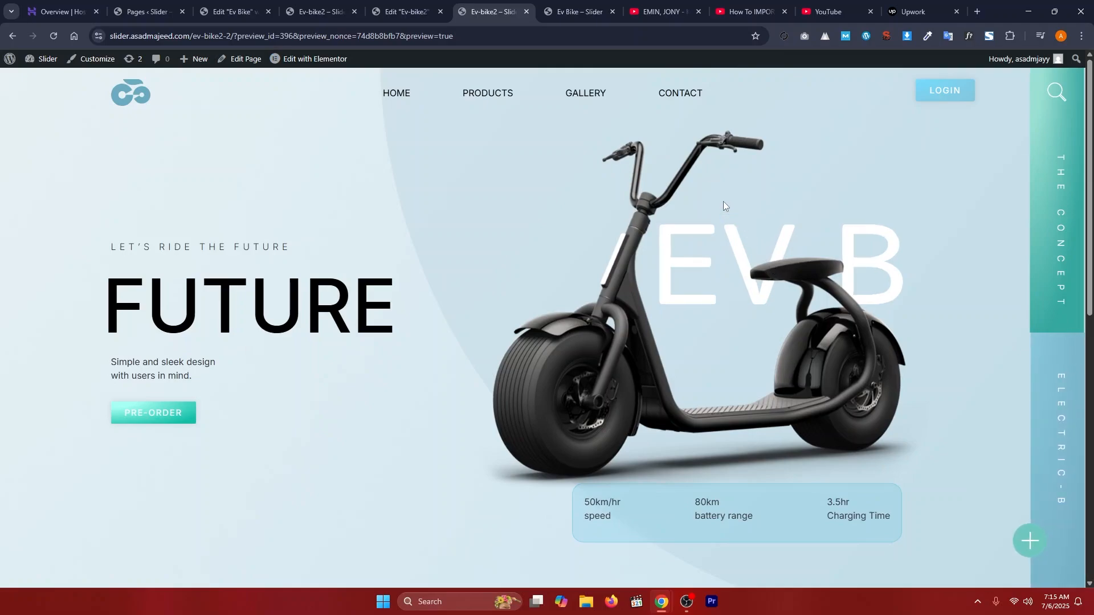
pyautogui.scroll(-3, 702, 179)
pyautogui.scroll(2, 702, 179)
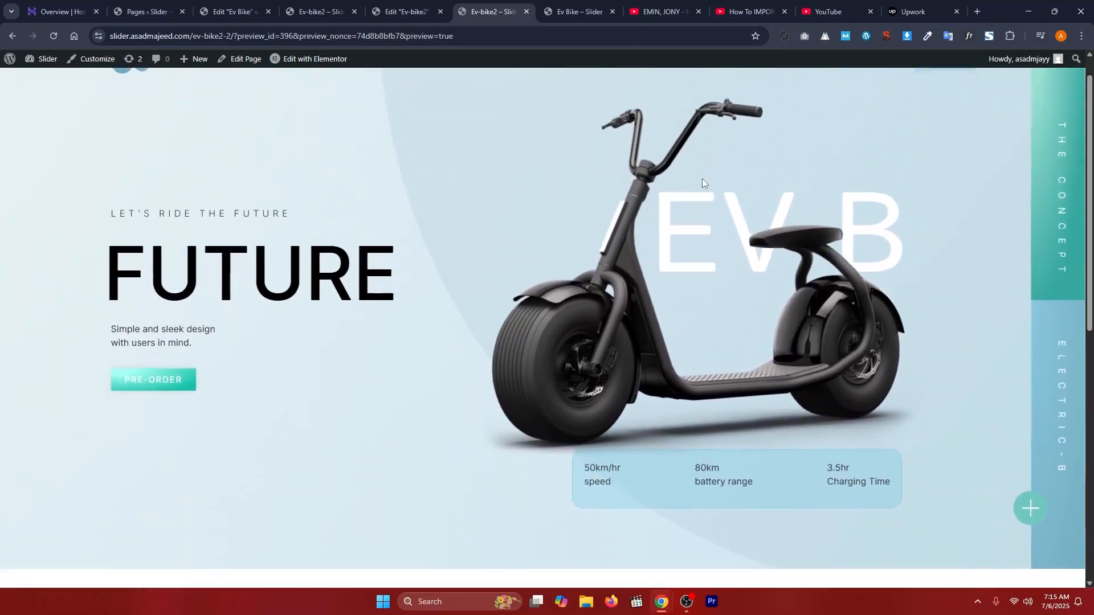
pyautogui.scroll(-2, 702, 179)
pyautogui.scroll(3, 702, 179)
pyautogui.scroll(-7, 702, 179)
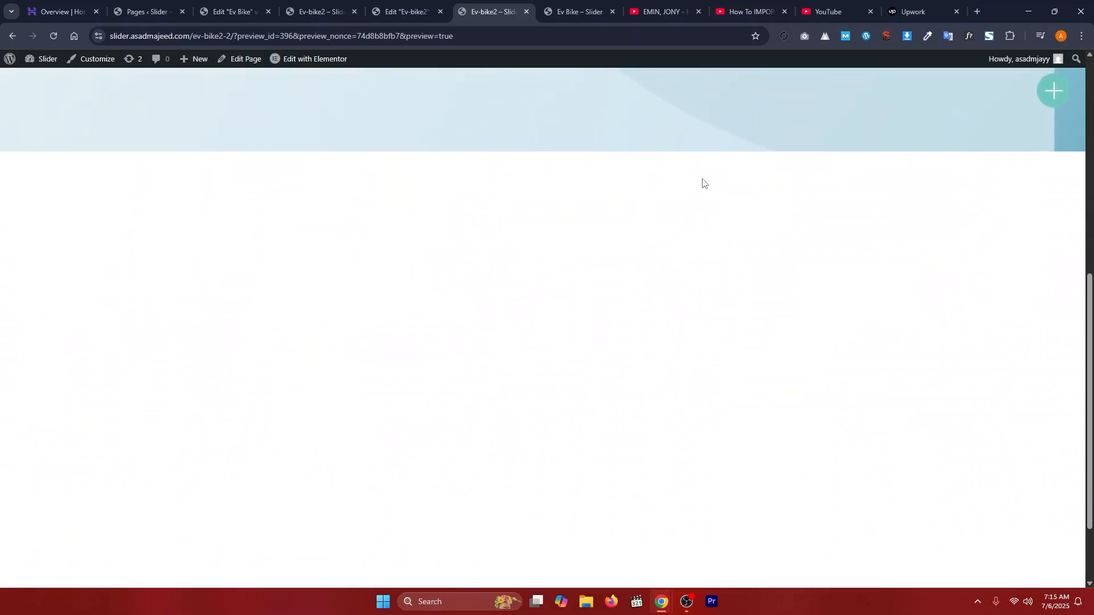
pyautogui.scroll(8, 703, 182)
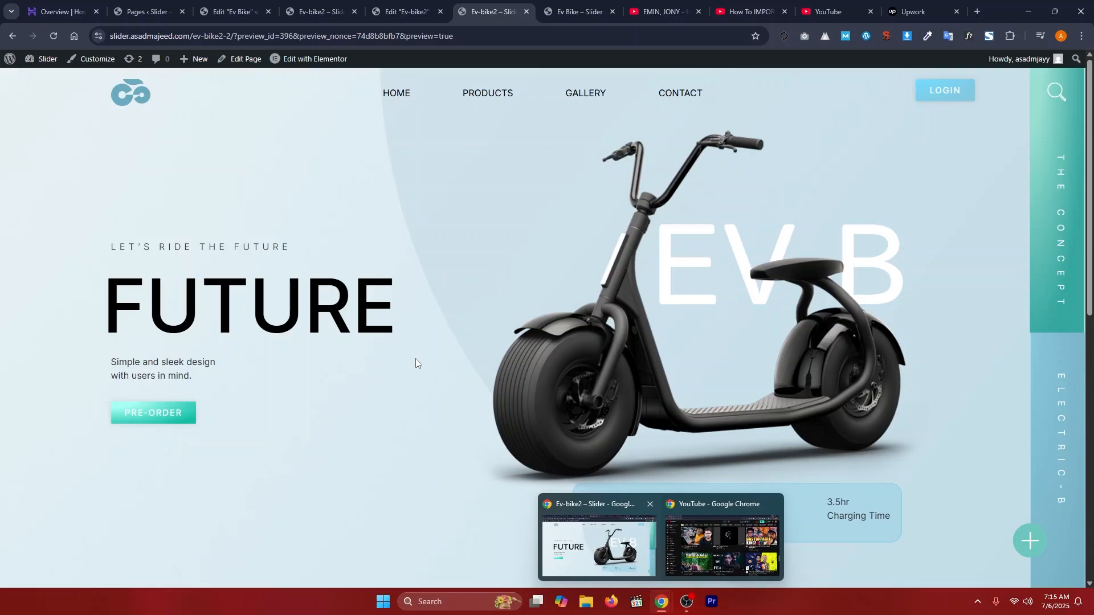
# - Open the published ev-bike2-2 page in a new incognito window
pyautogui.hotkey('ctrl', 'shift', 'n')
pyautogui.write('https://slider.asadmajeed.com/ev-bike2-2')
pyautogui.press('Return')
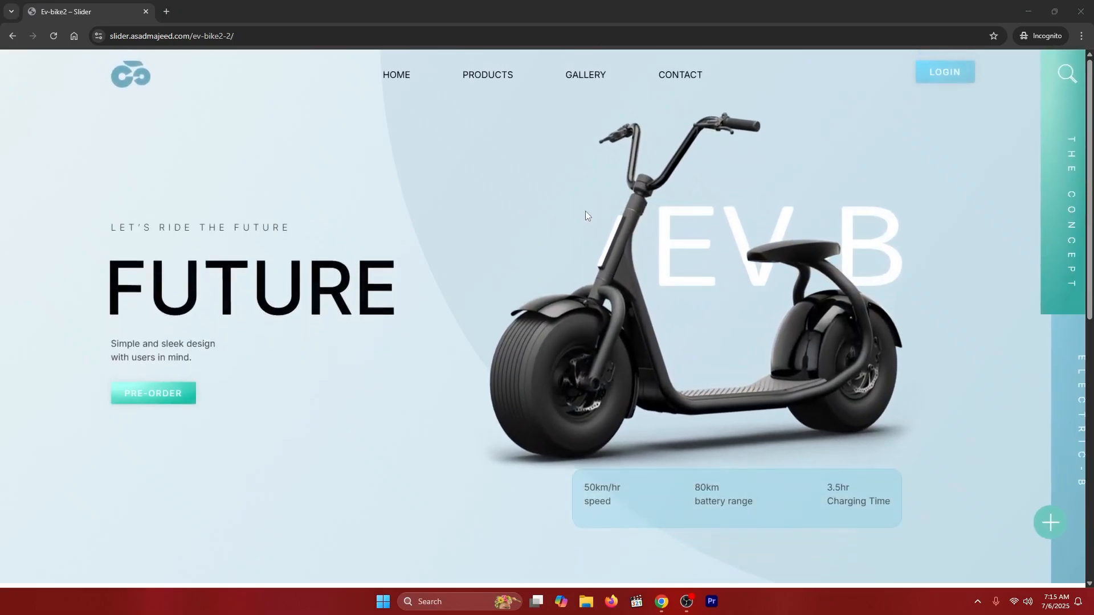
# - Reload the live page and check its entrance animations and scrolling effects down to the end and back
pyautogui.click(56, 38)
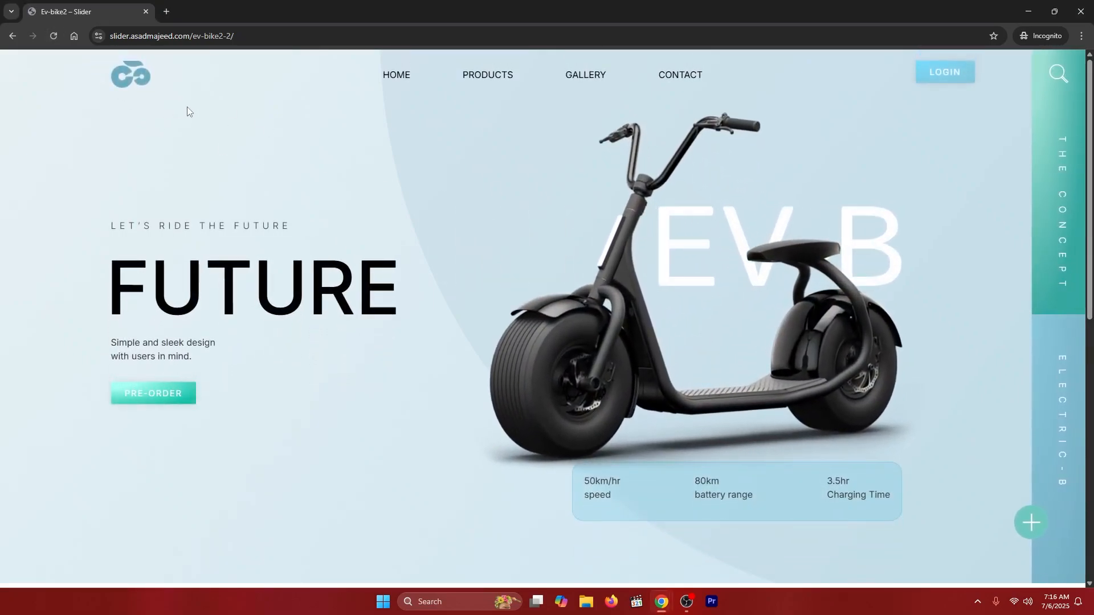
pyautogui.scroll(-5, 192, 117)
pyautogui.scroll(5, 192, 117)
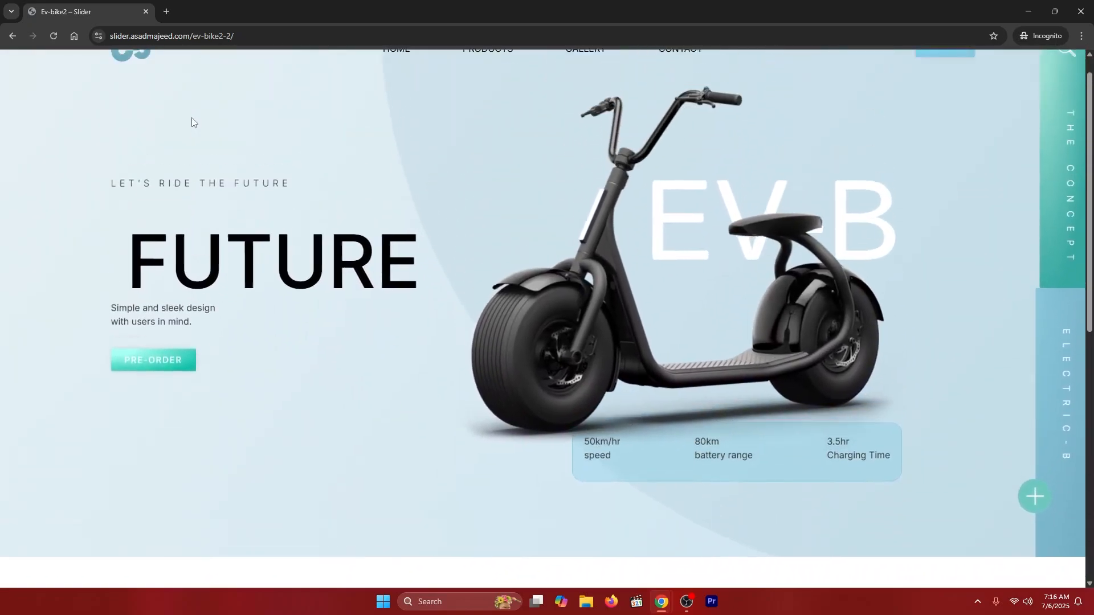
pyautogui.scroll(-7, 192, 117)
pyautogui.scroll(7, 194, 117)
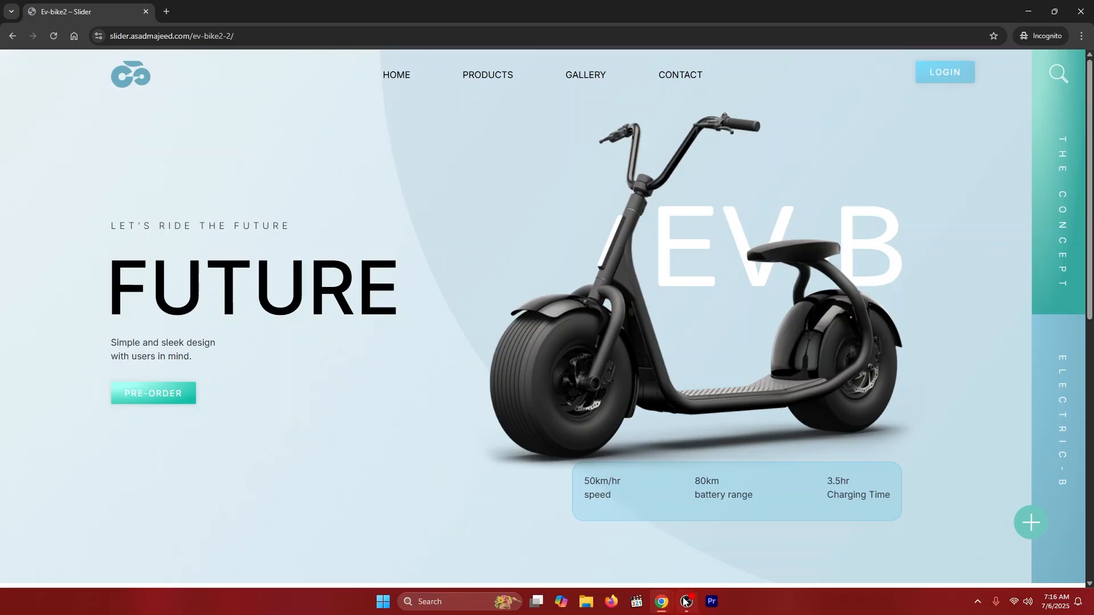
pyautogui.moveTo(685, 601)
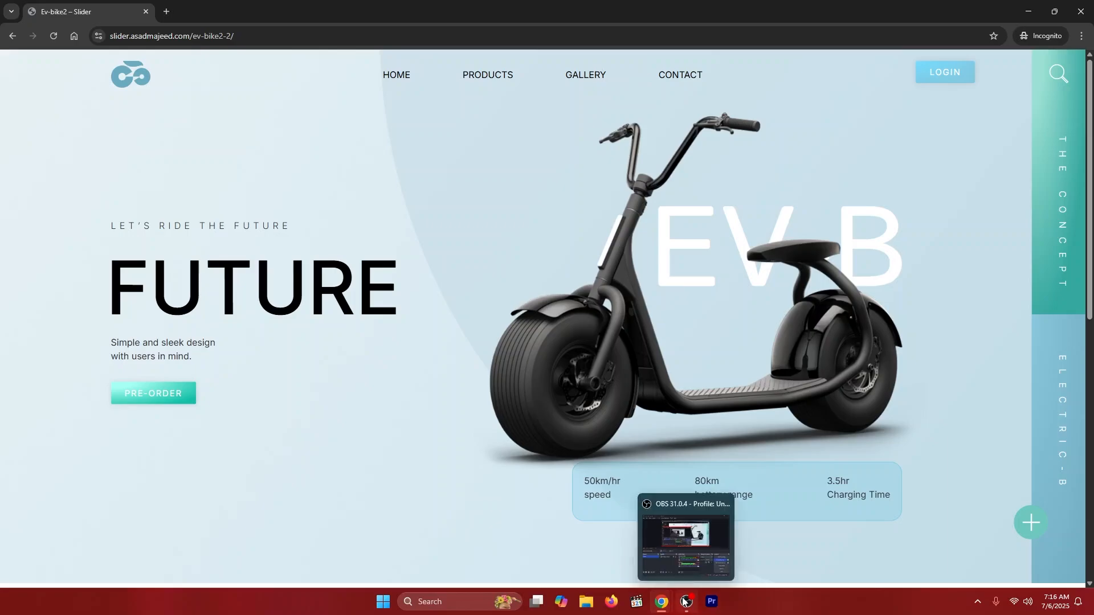
pyautogui.click(685, 601)
pyautogui.click(604, 471)
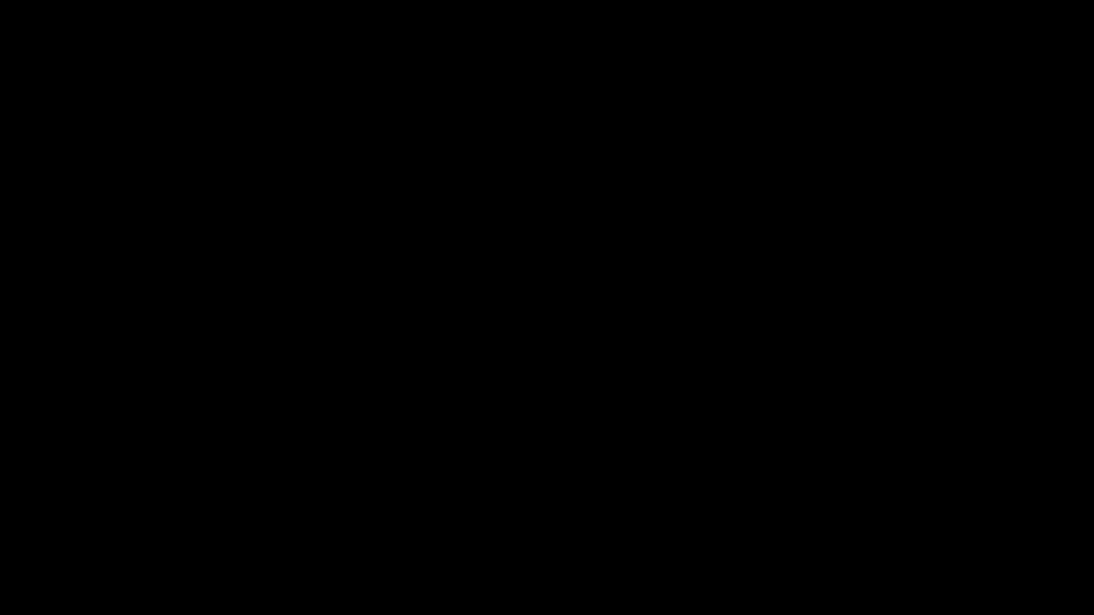